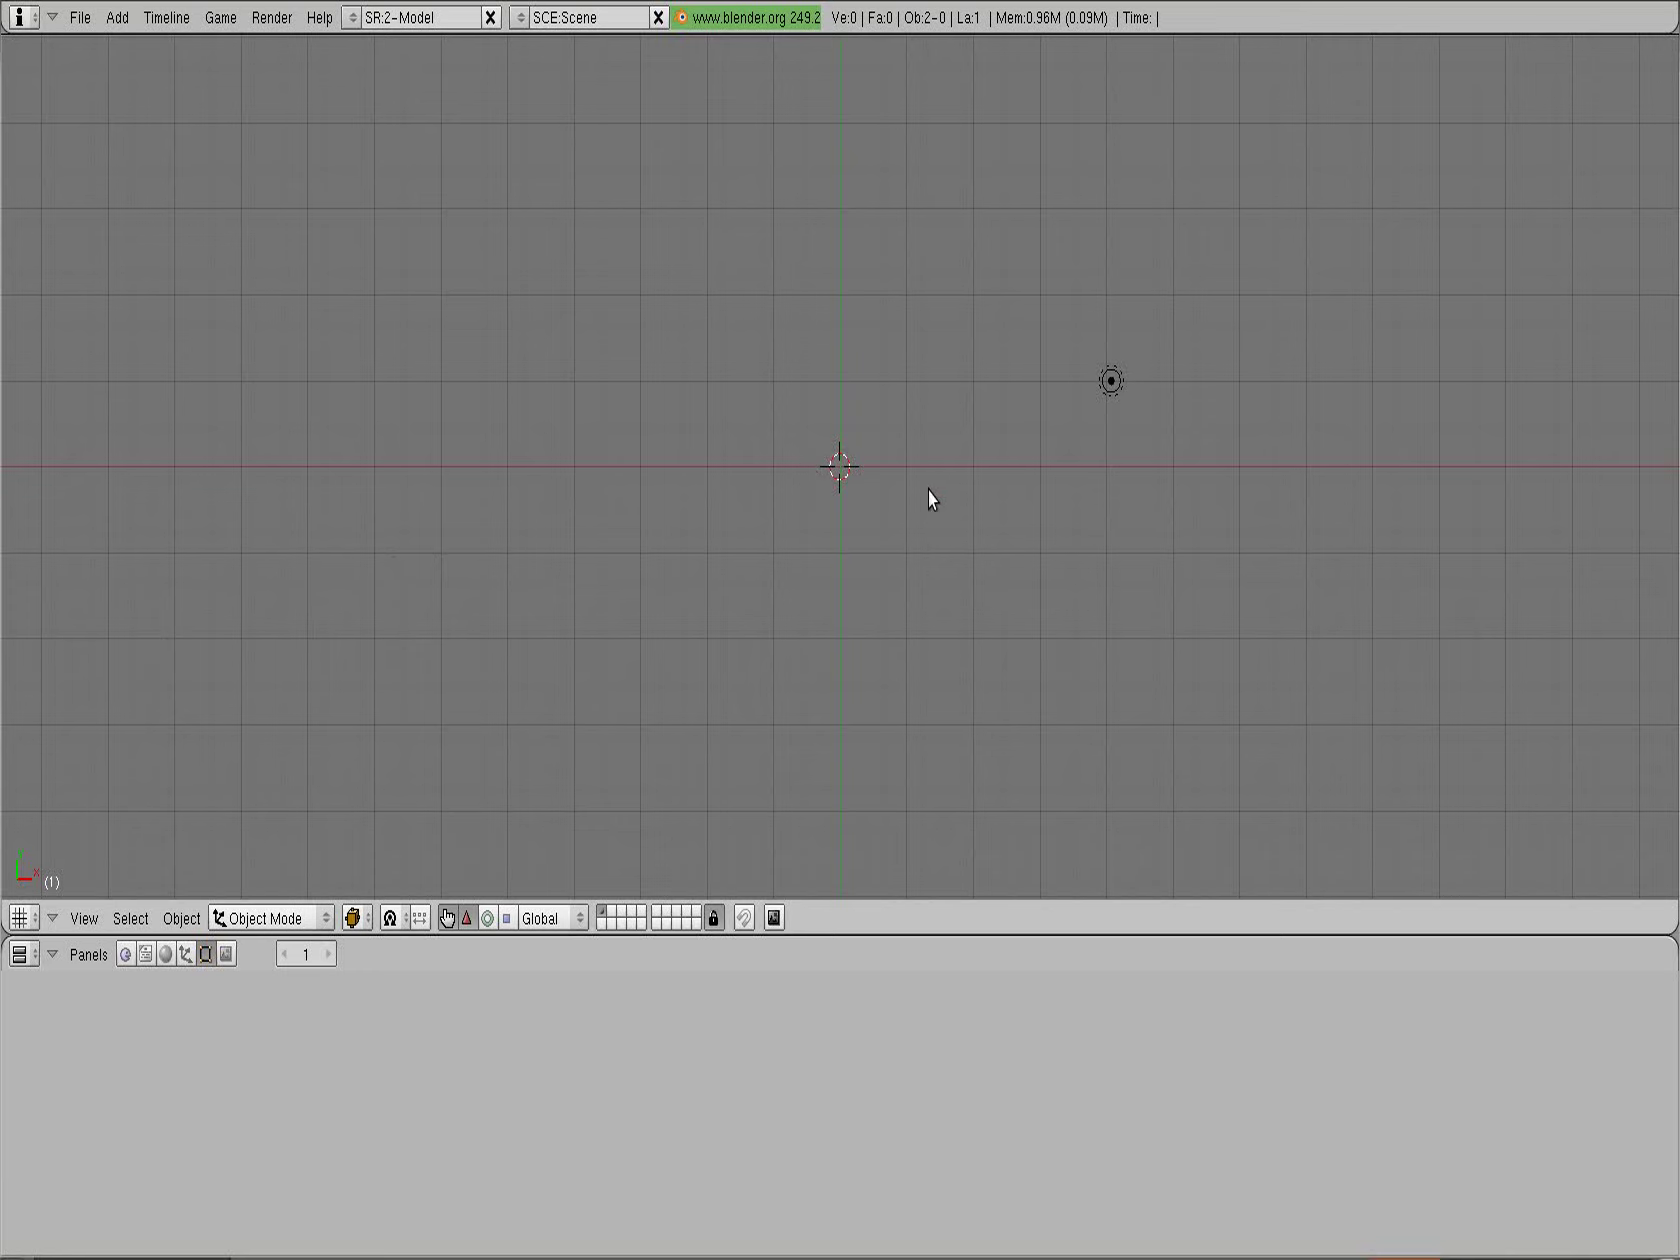
# Start a new Primstar sculpt mesh and choose Cylinder as its shape
pyautogui.scroll(1, 903, 478)
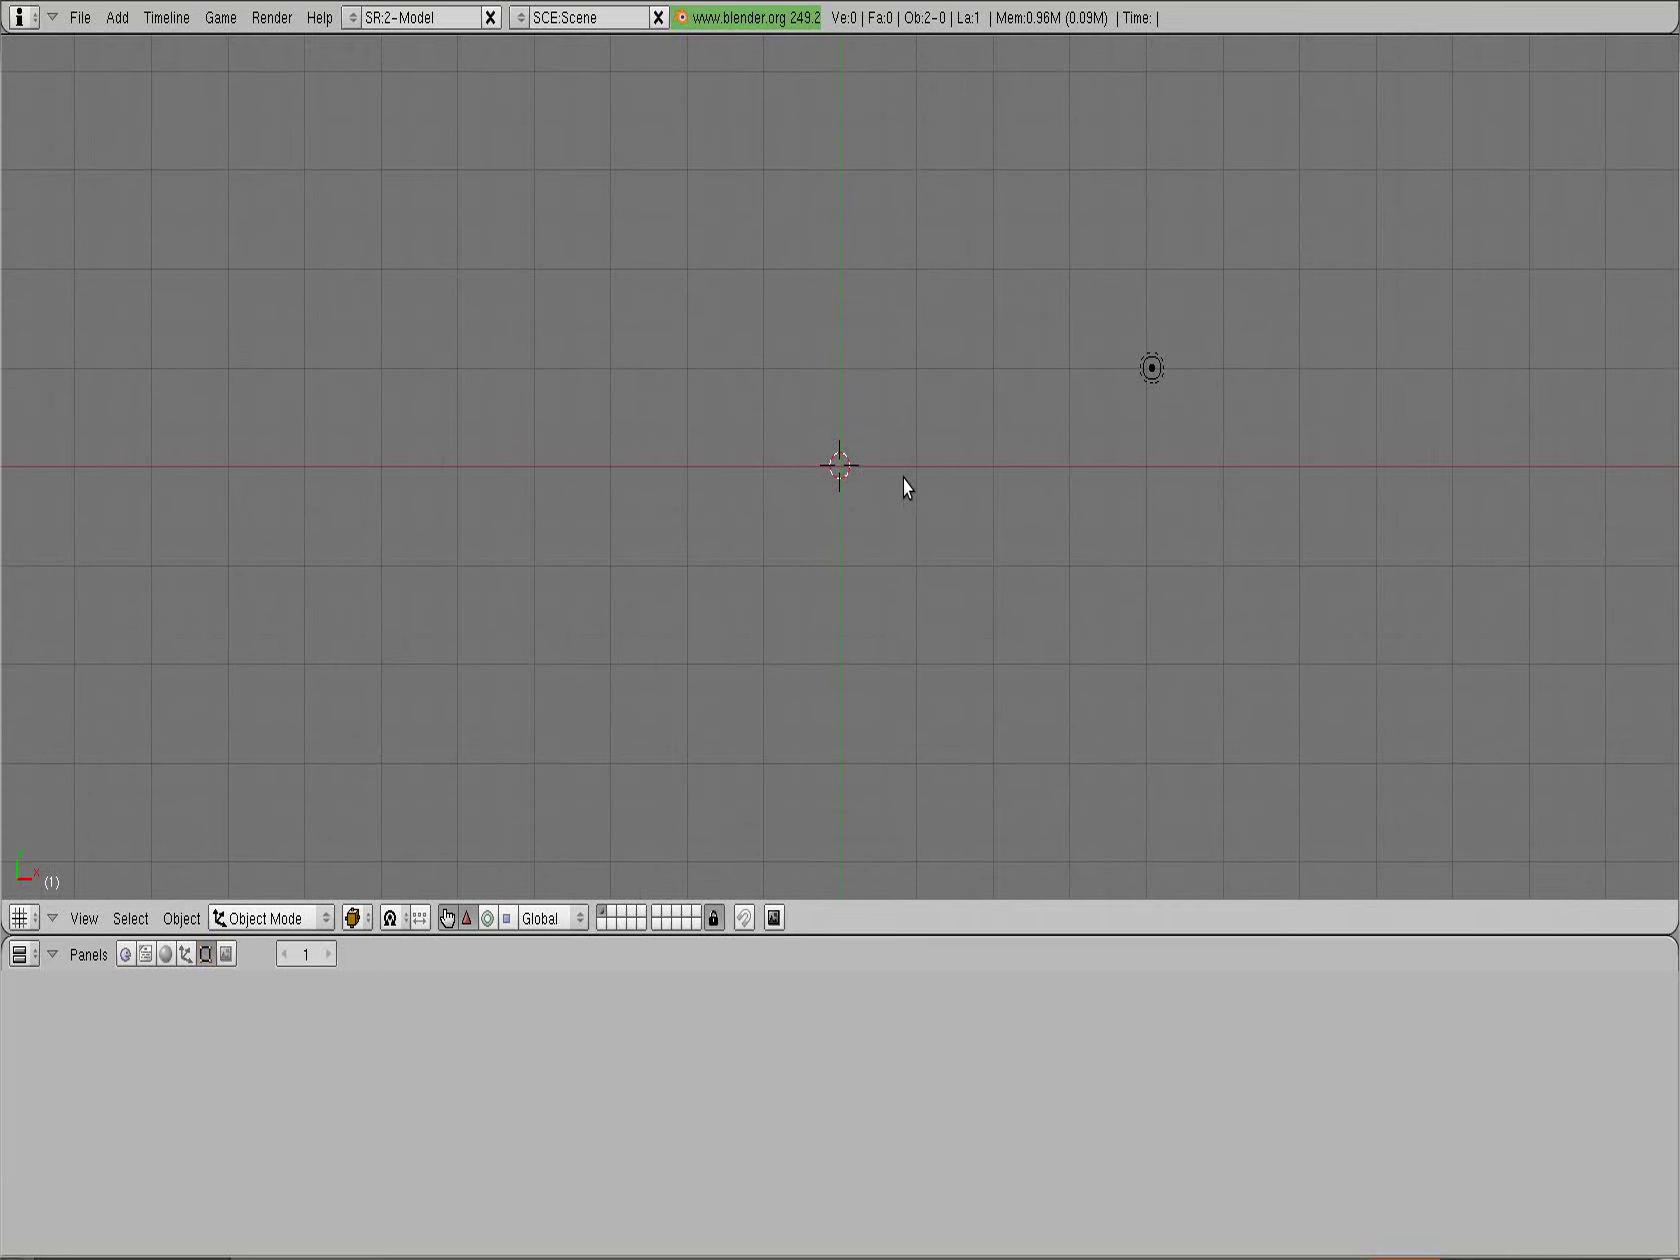
pyautogui.scroll(-1, 903, 478)
pyautogui.scroll(-1, 903, 478)
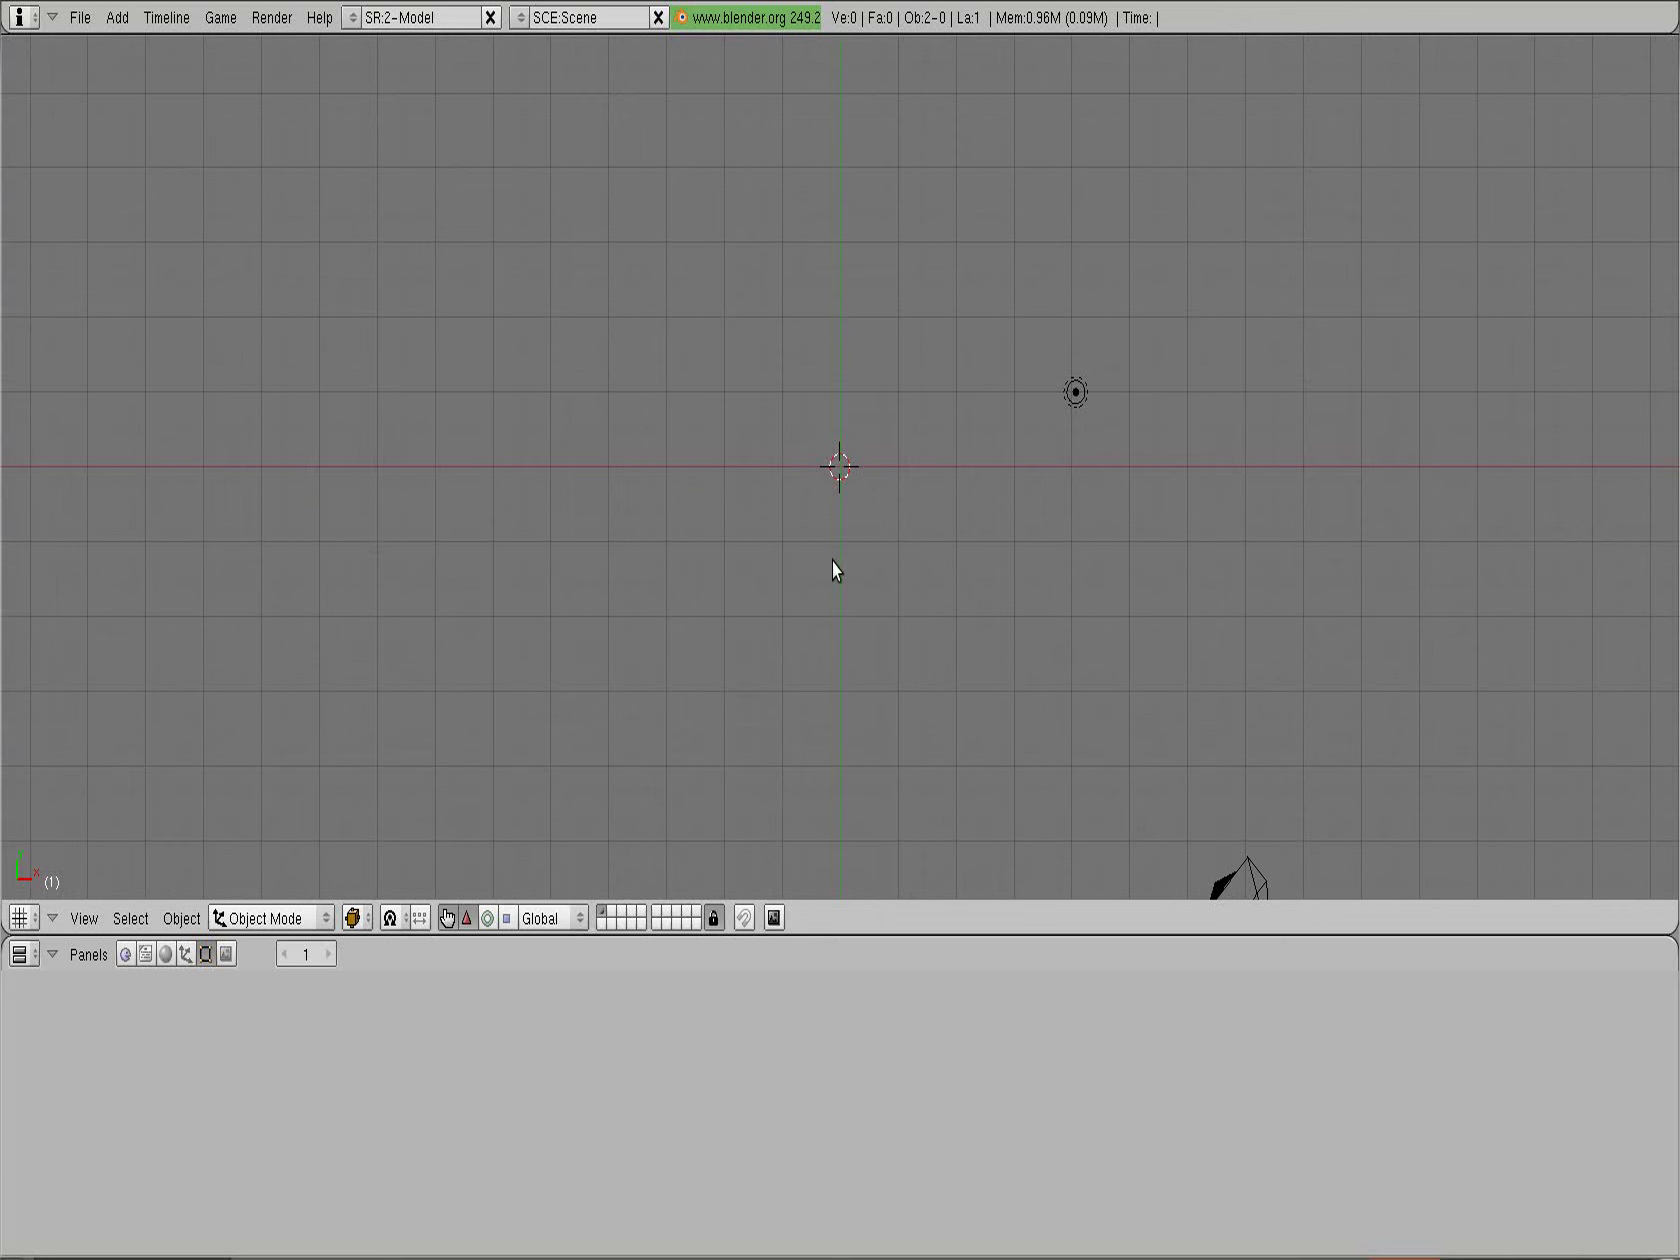
pyautogui.press('space')
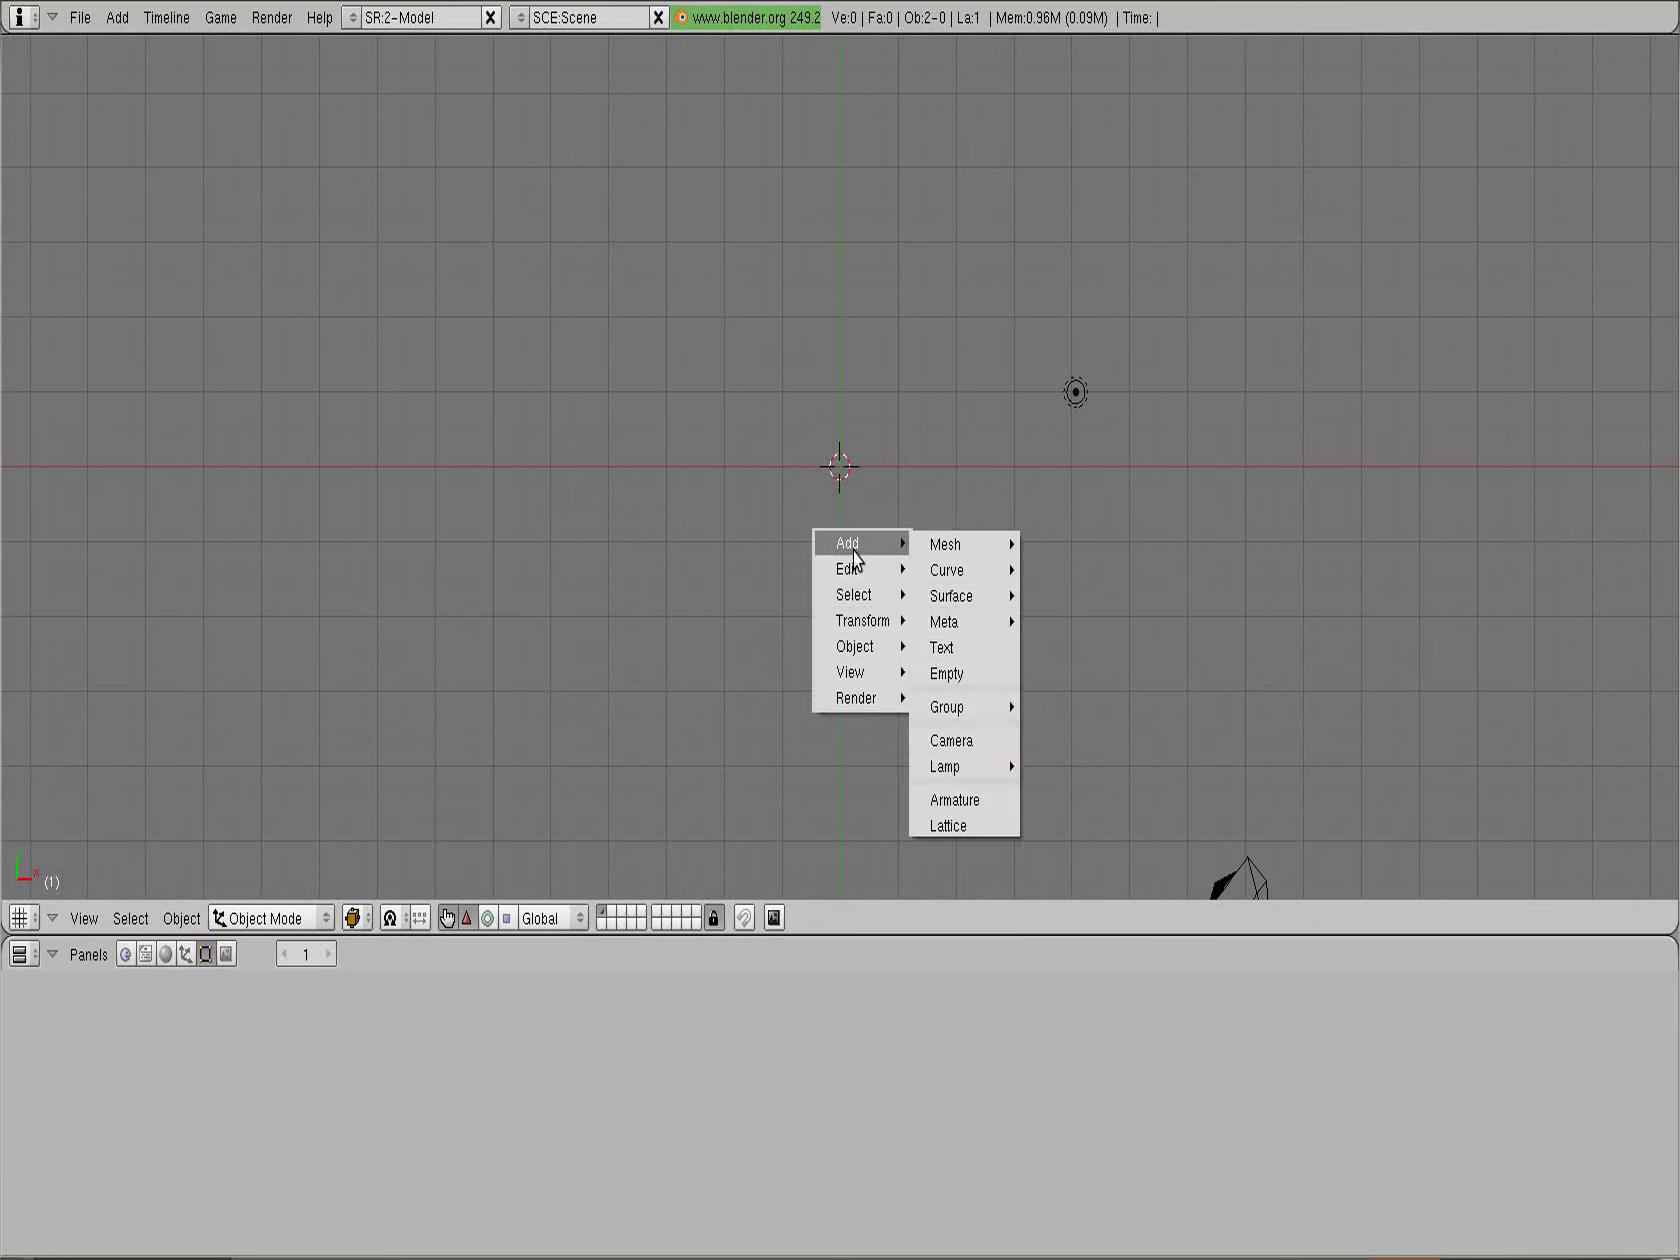
pyautogui.click(1061, 815)
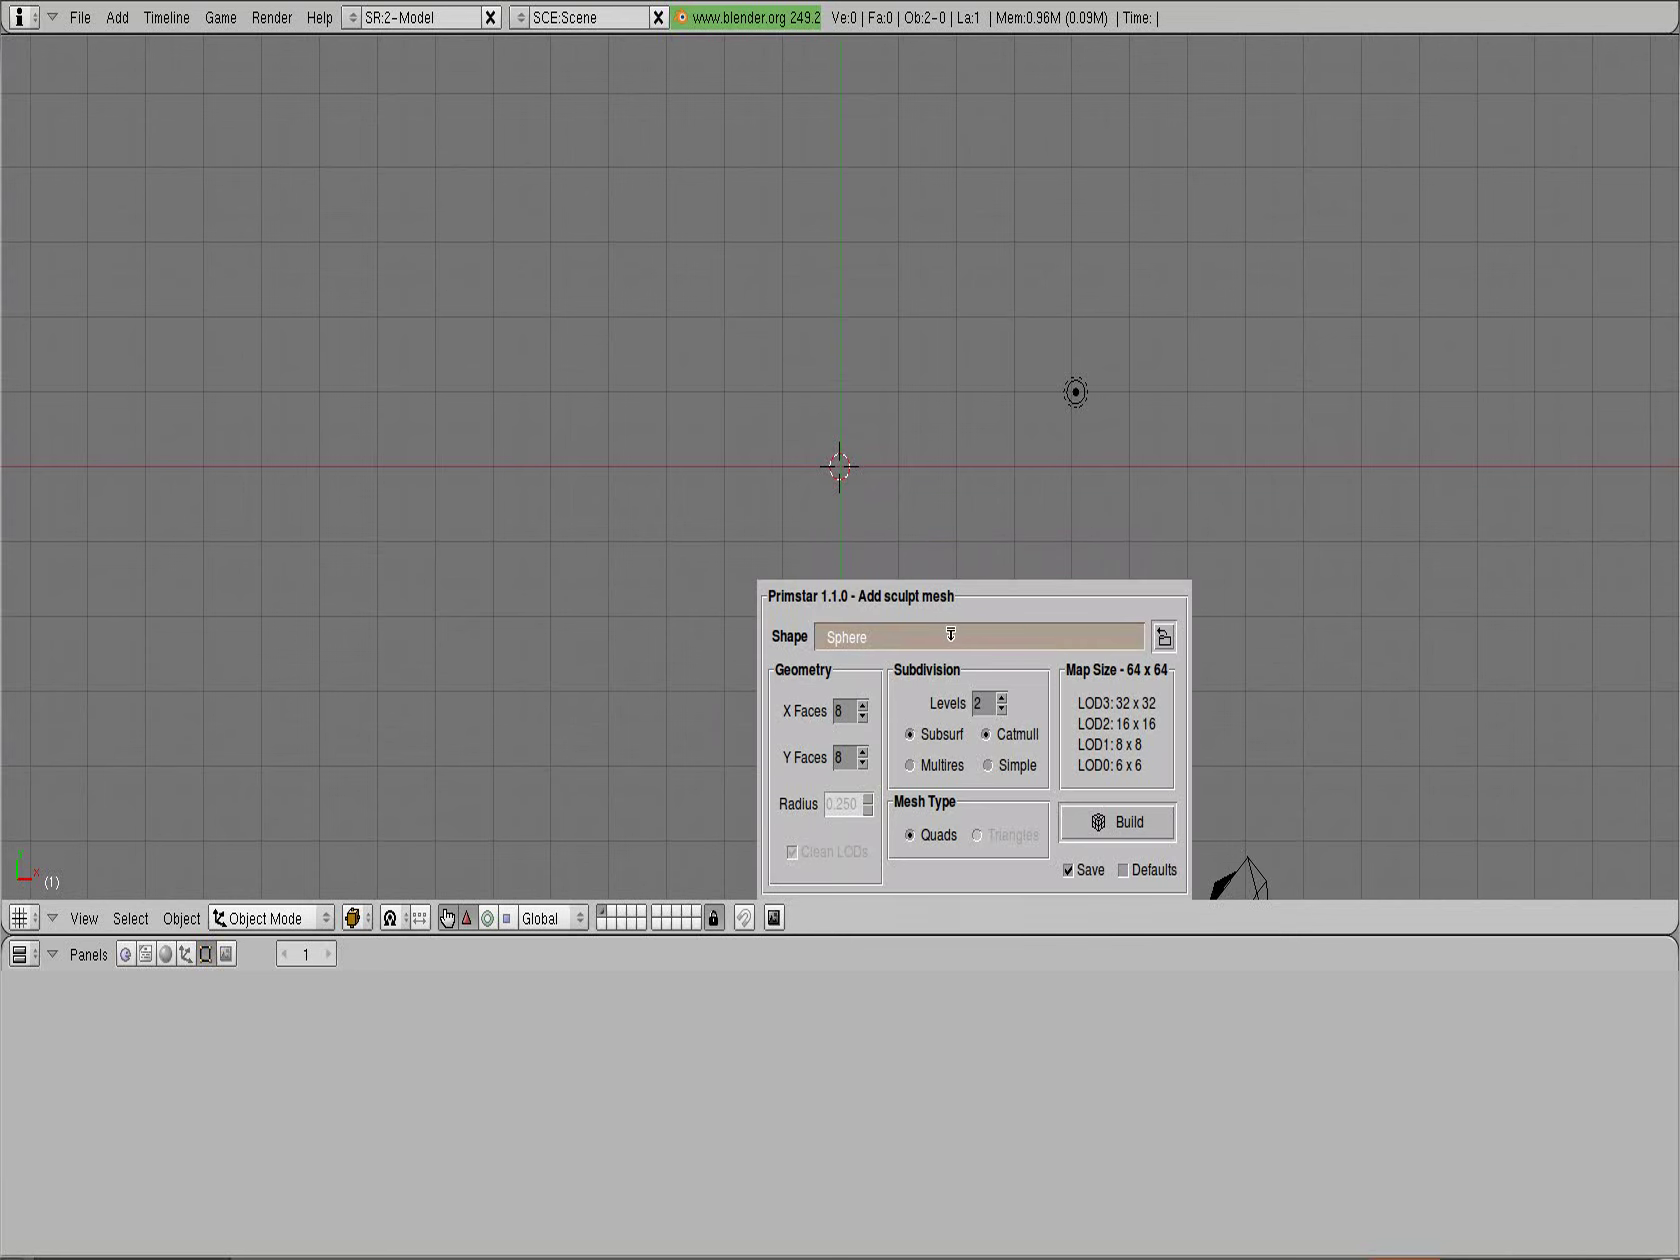
pyautogui.click(950, 634)
pyautogui.click(940, 563)
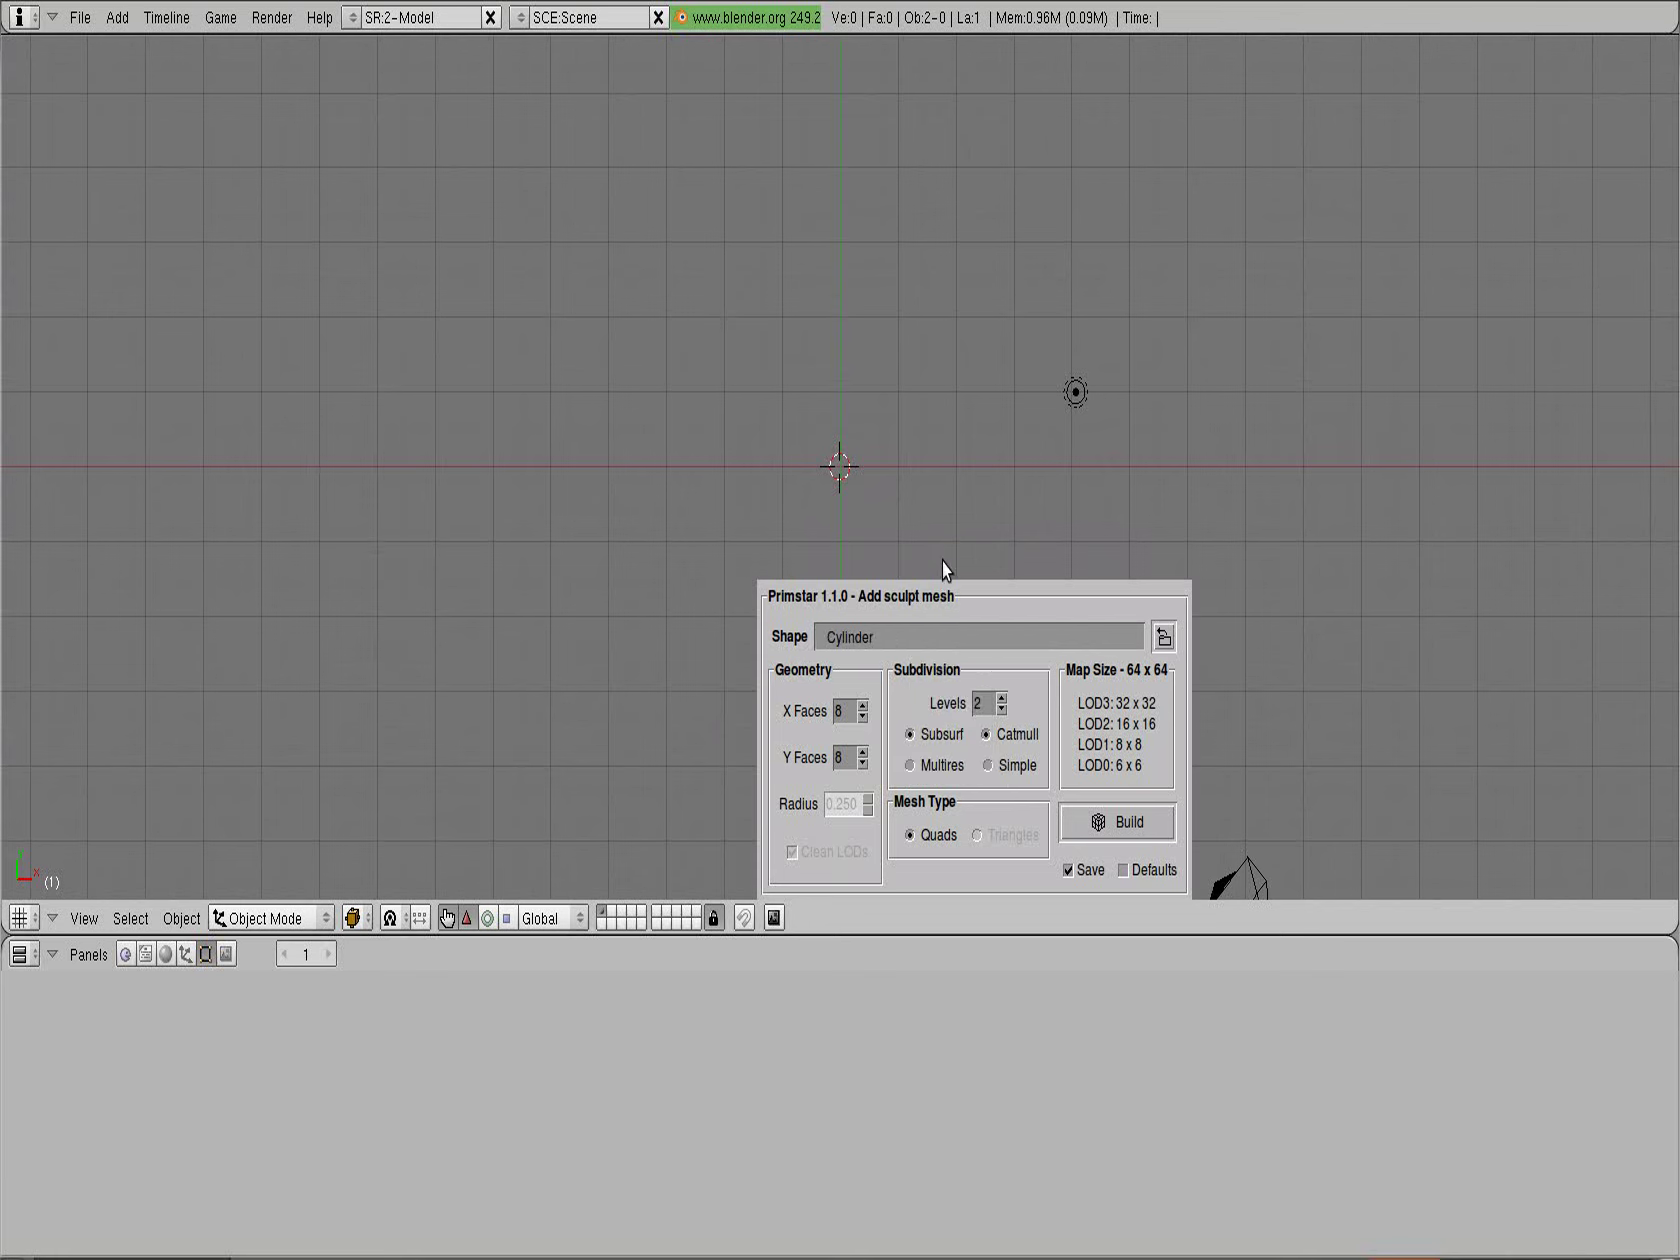
# Give the sculpt cylinder 128 Y faces and 0 subdivision levels, then build it
pyautogui.click(827, 725)
pyautogui.click(827, 757)
pyautogui.write('12')
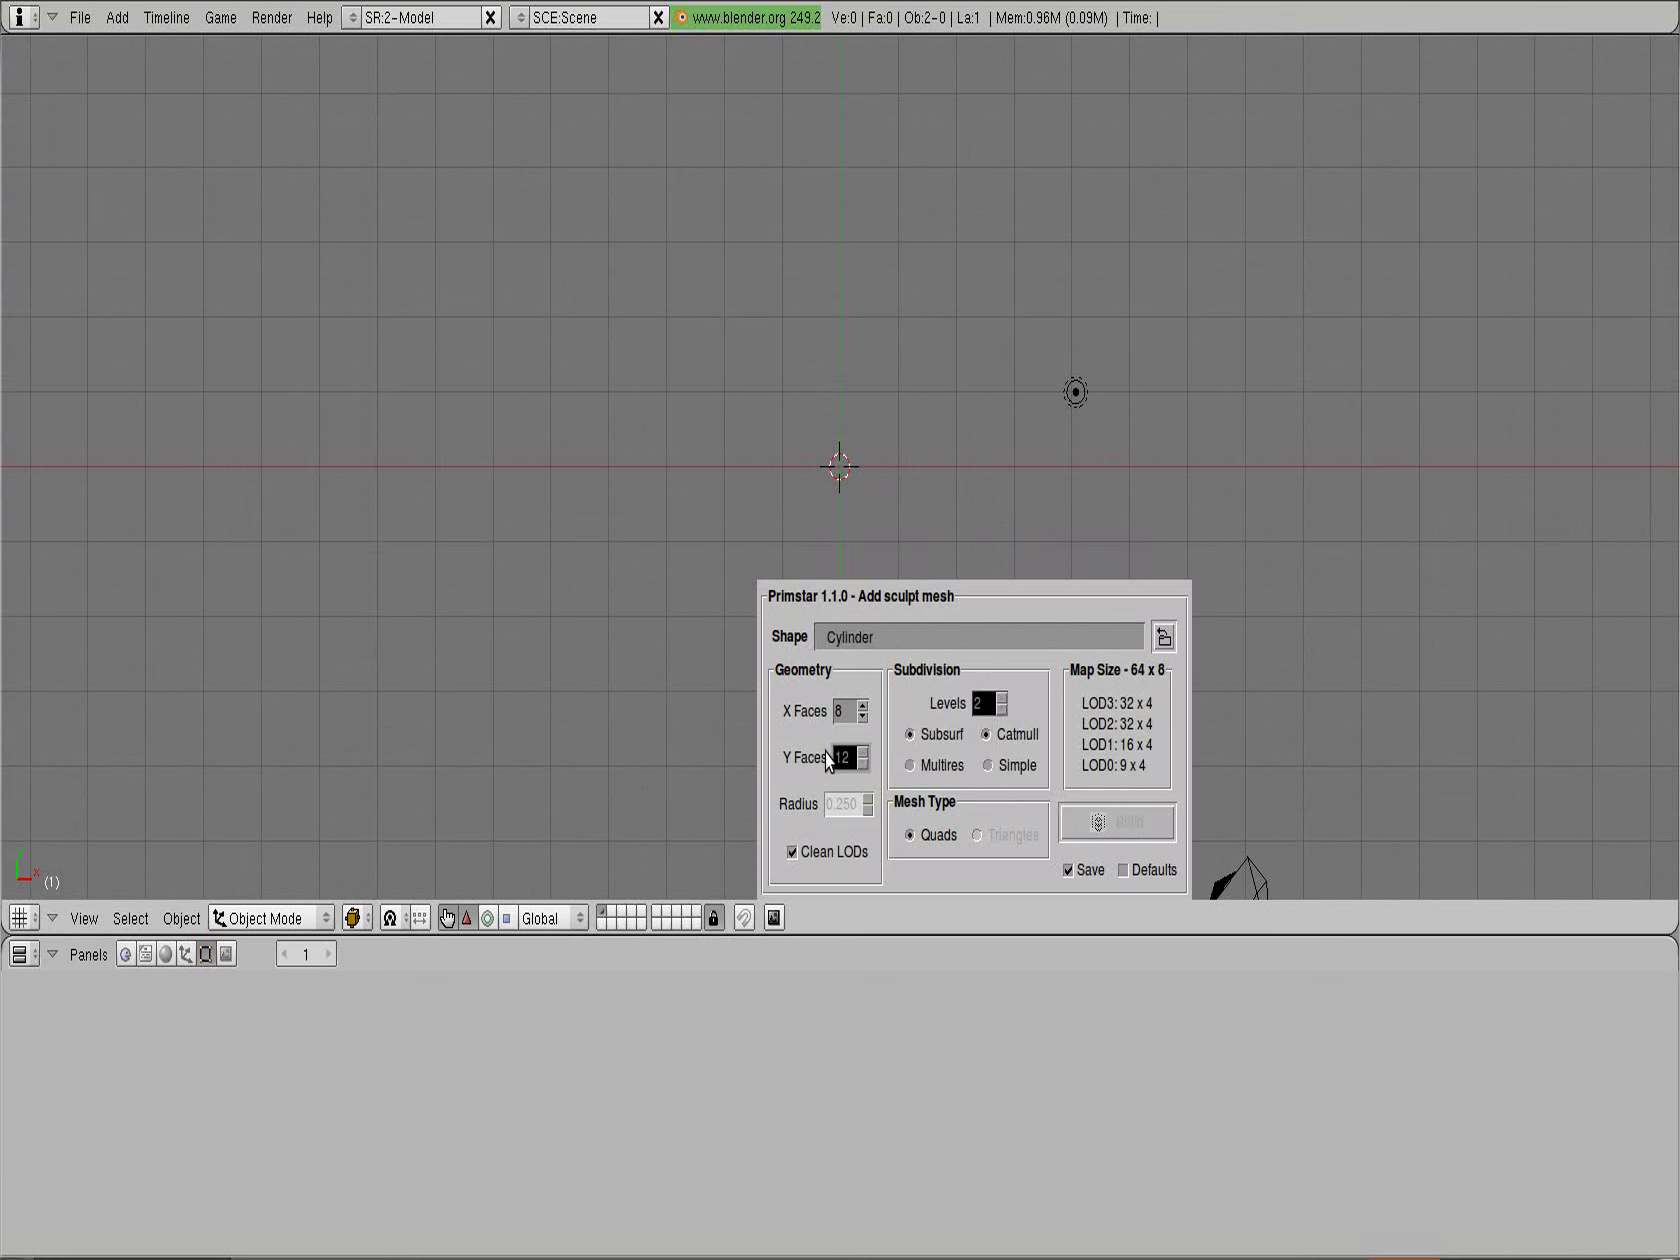
pyautogui.write('8')
pyautogui.press('Return')
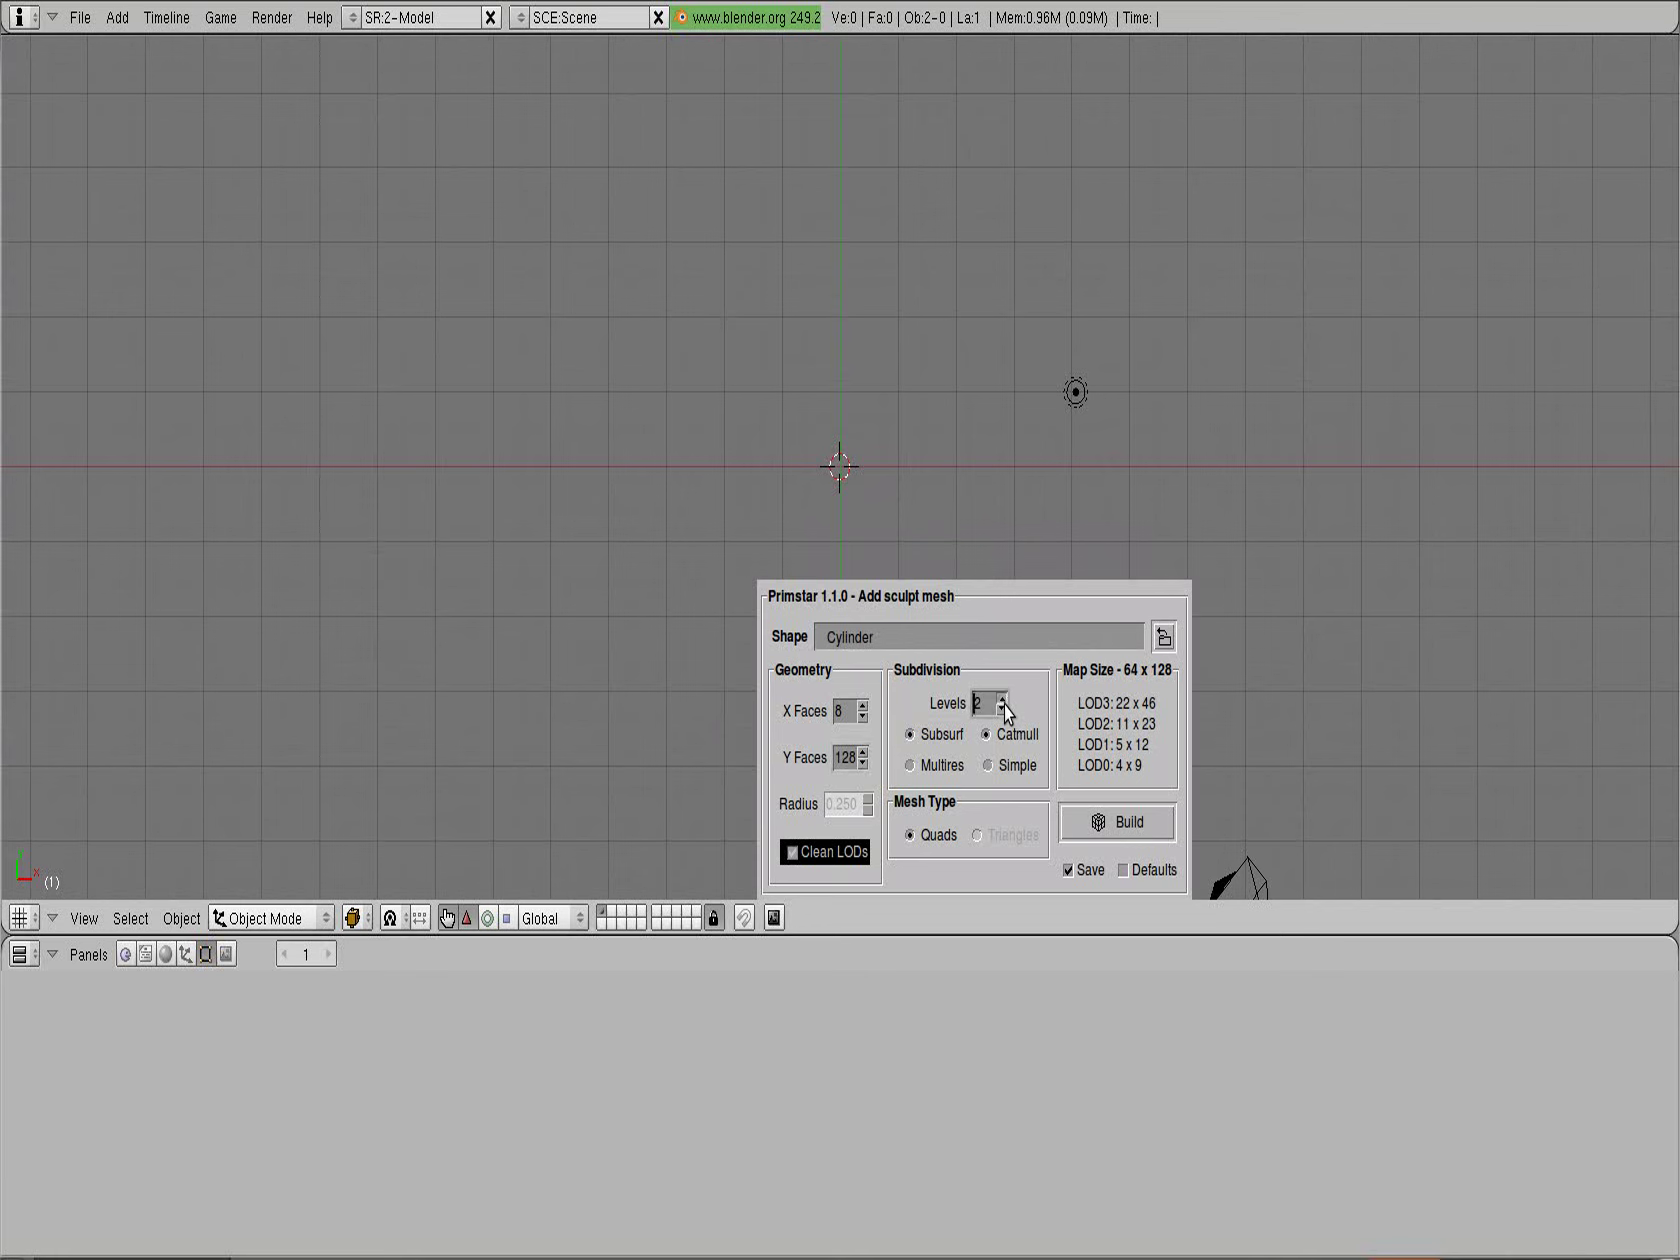
pyautogui.click(1003, 706)
pyautogui.write('6')
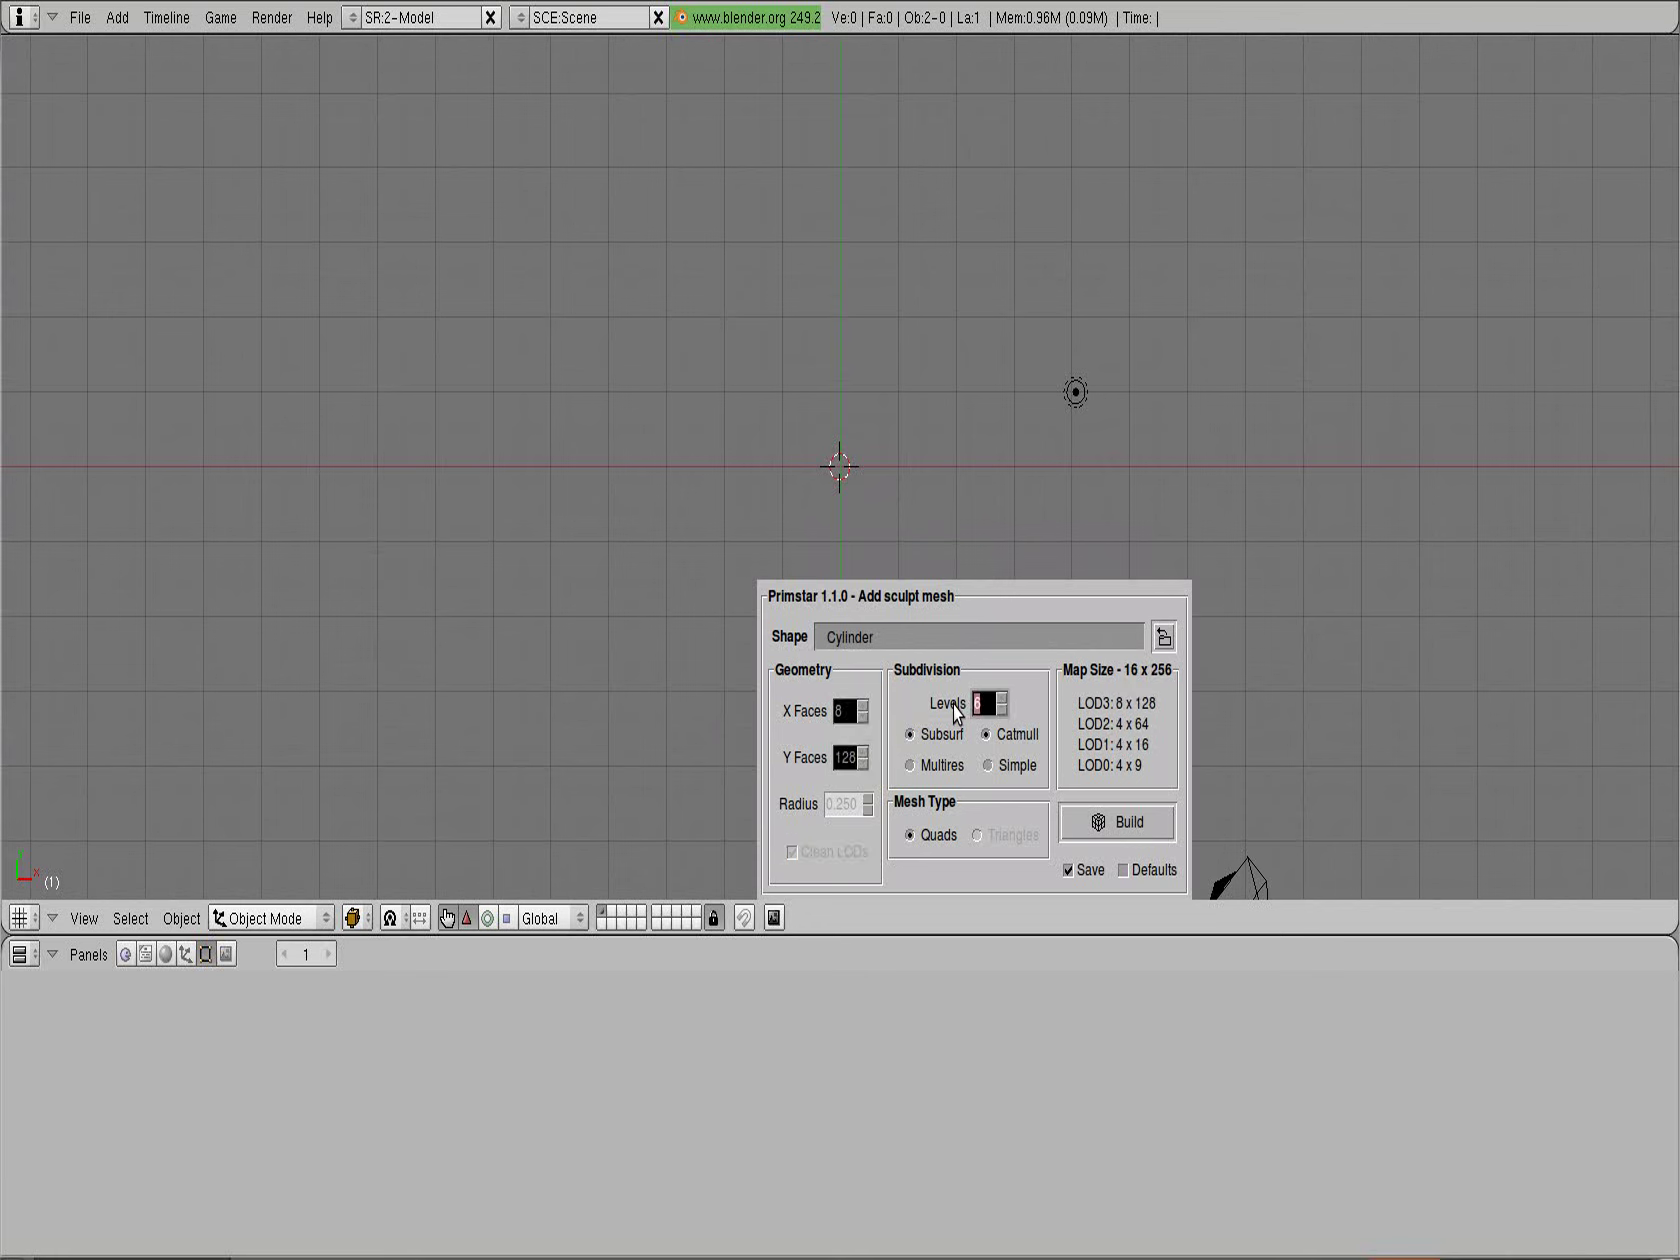
pyautogui.press('Return')
pyautogui.click(986, 703)
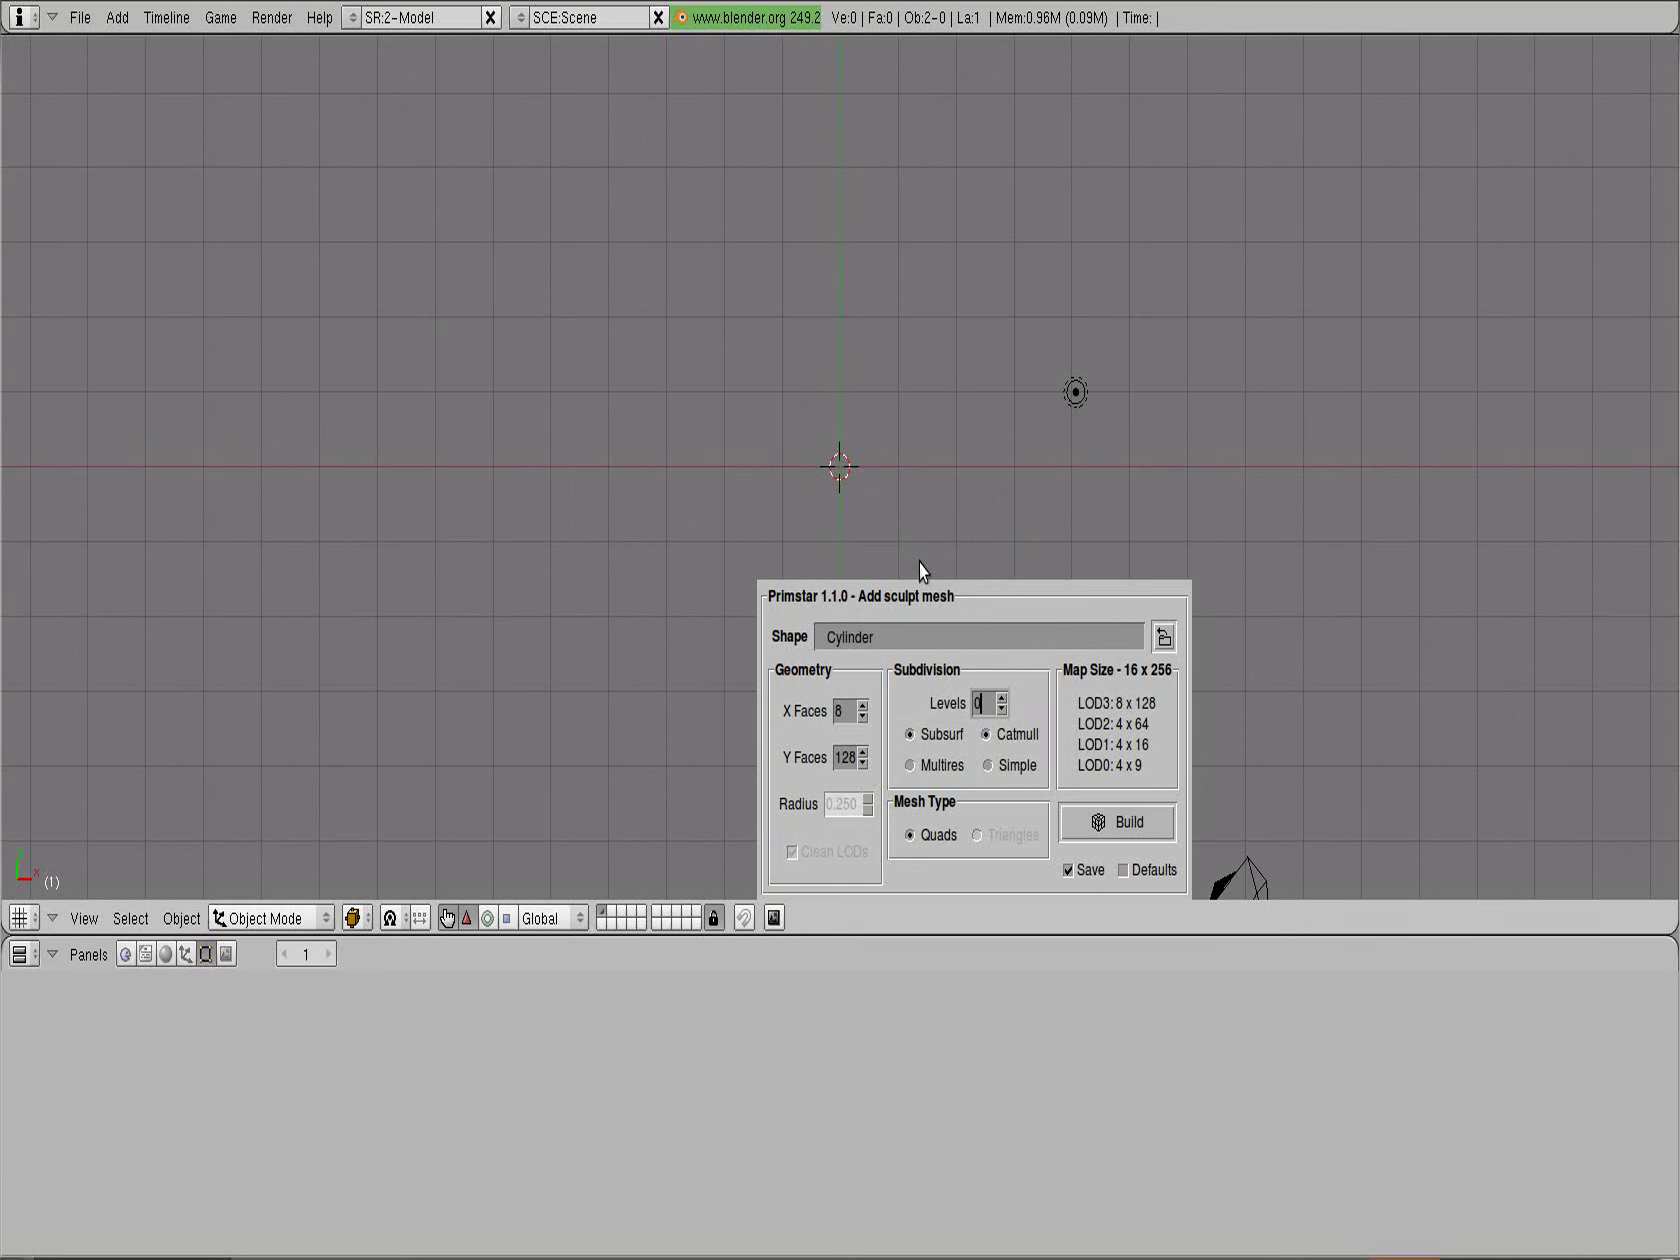
pyautogui.click(1108, 822)
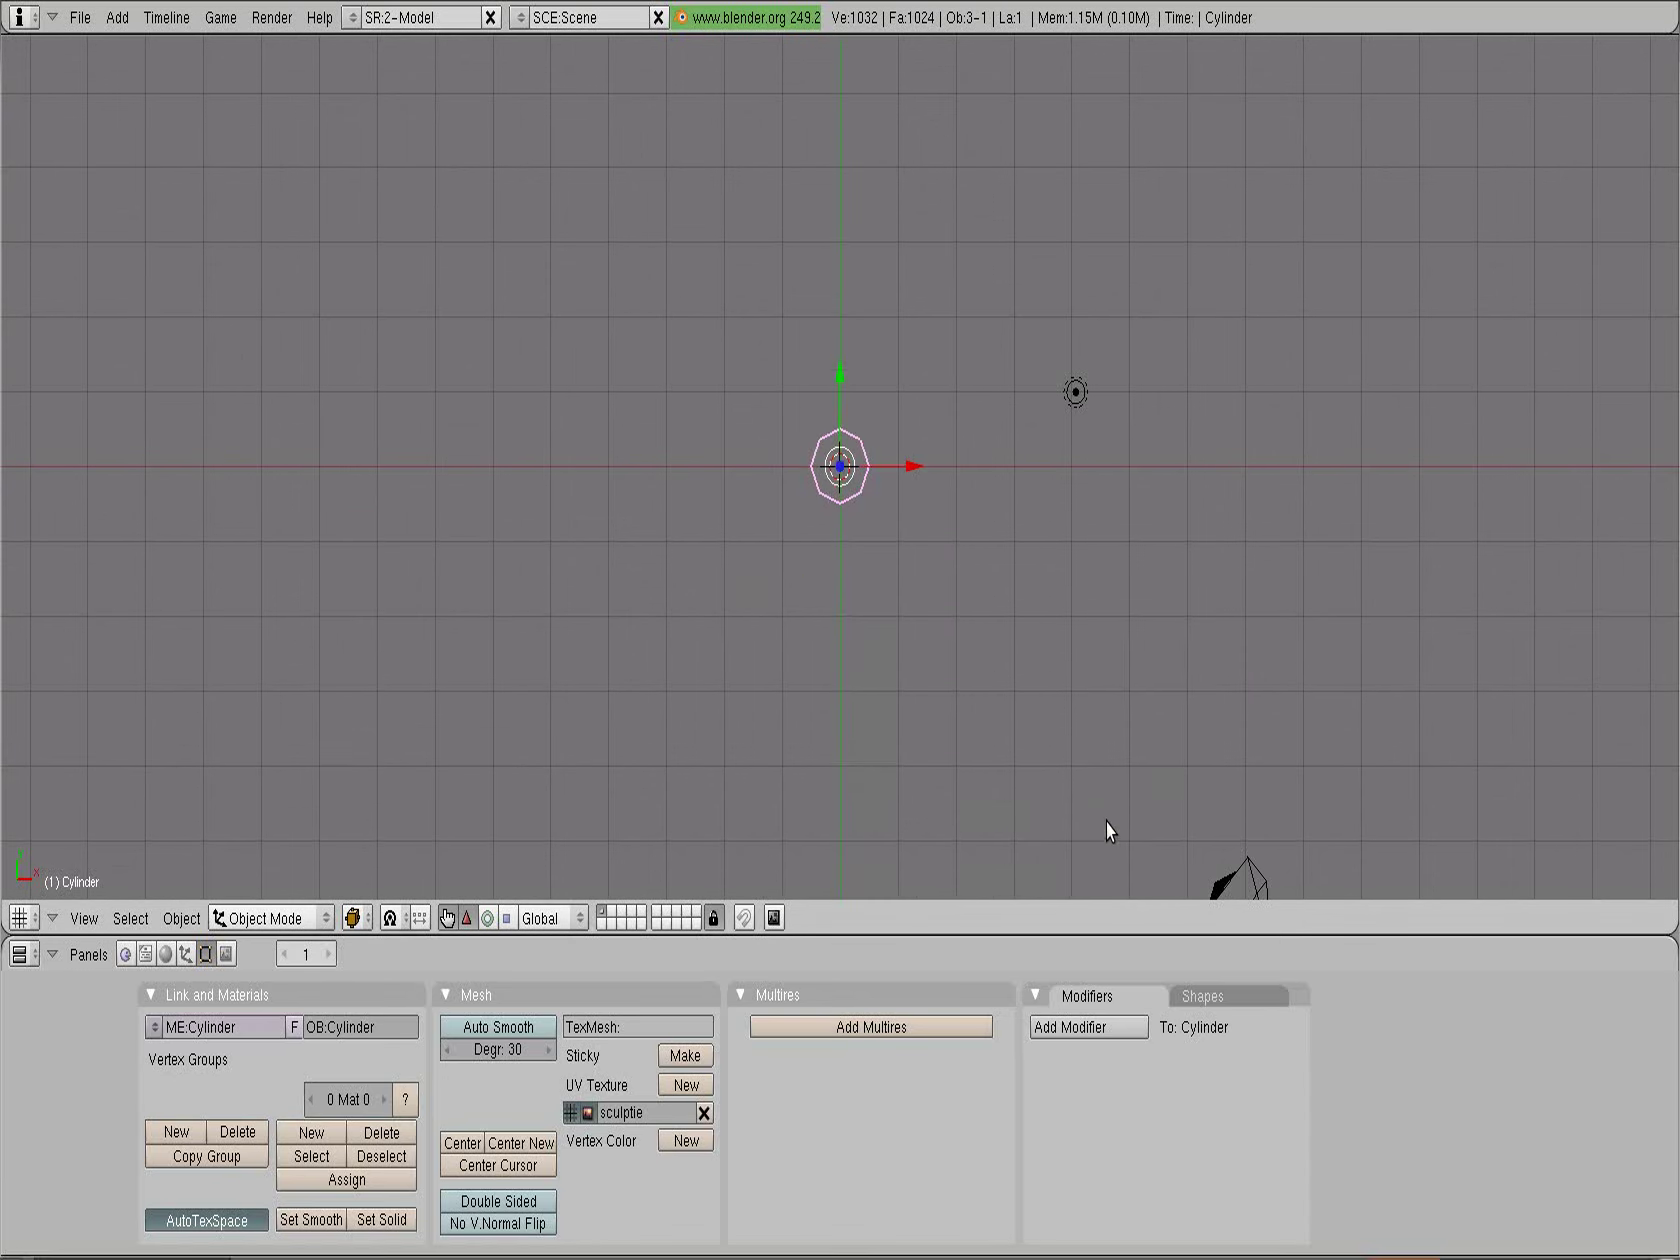
# Zoom in on the cylinder in front view with solid shading, enter Edit Mode and deselect all vertices
pyautogui.scroll(3, 872, 581)
pyautogui.scroll(3, 872, 581)
pyautogui.scroll(2, 872, 581)
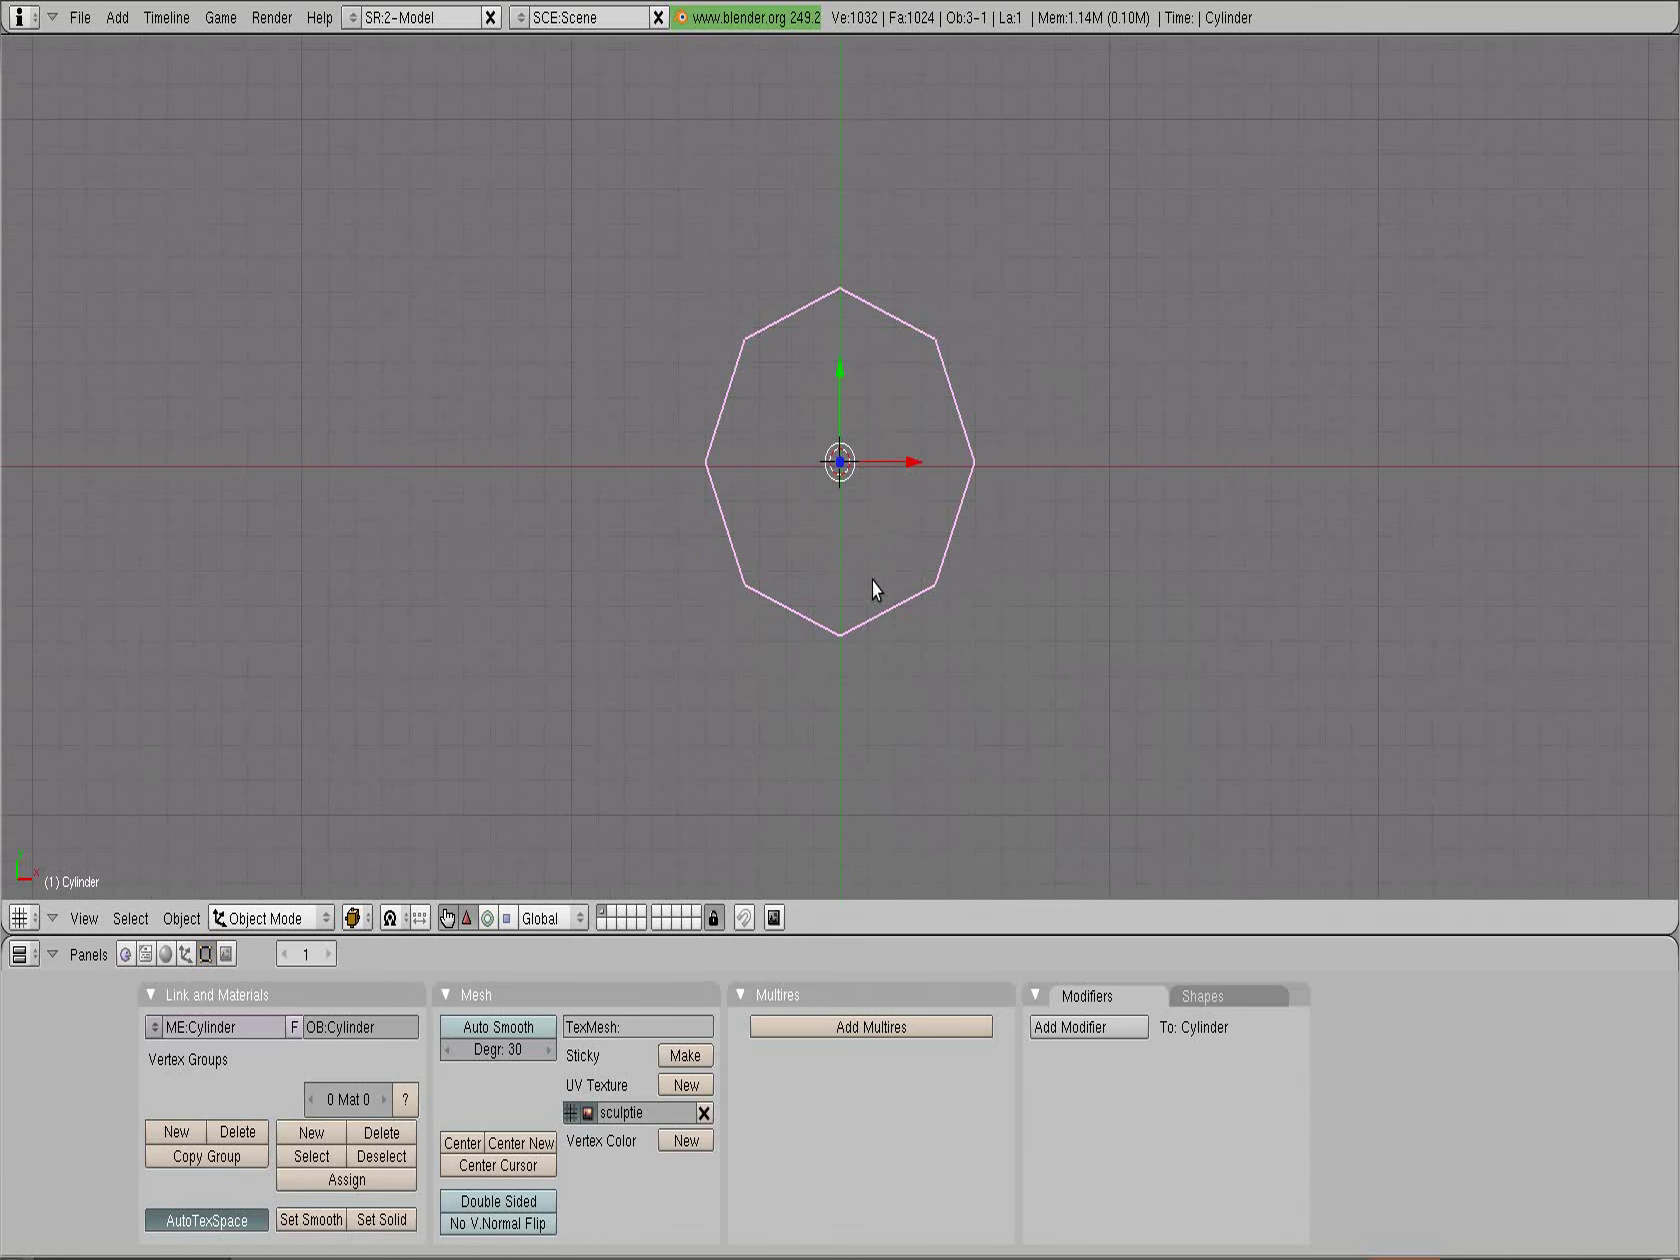
pyautogui.press('KP_1')
pyautogui.press('z')
pyautogui.scroll(1, 889, 564)
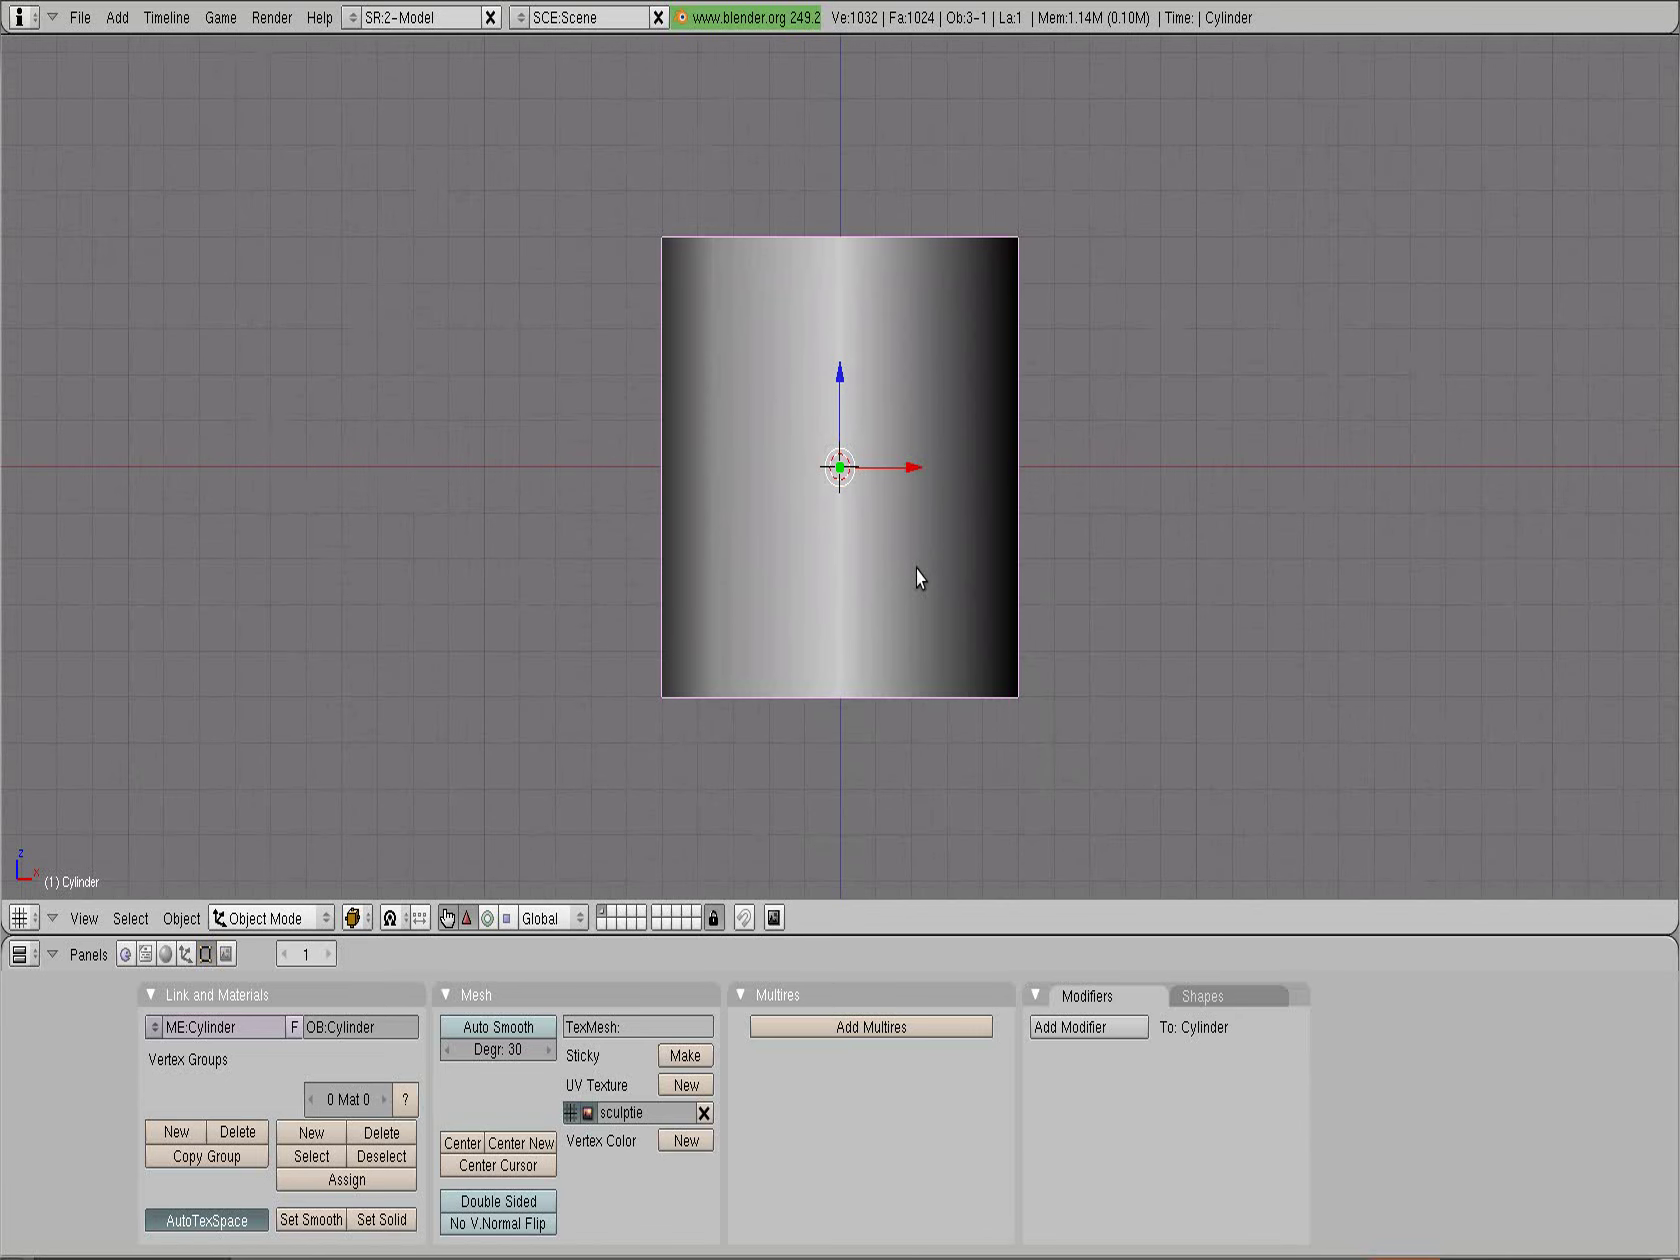
pyautogui.press('Tab')
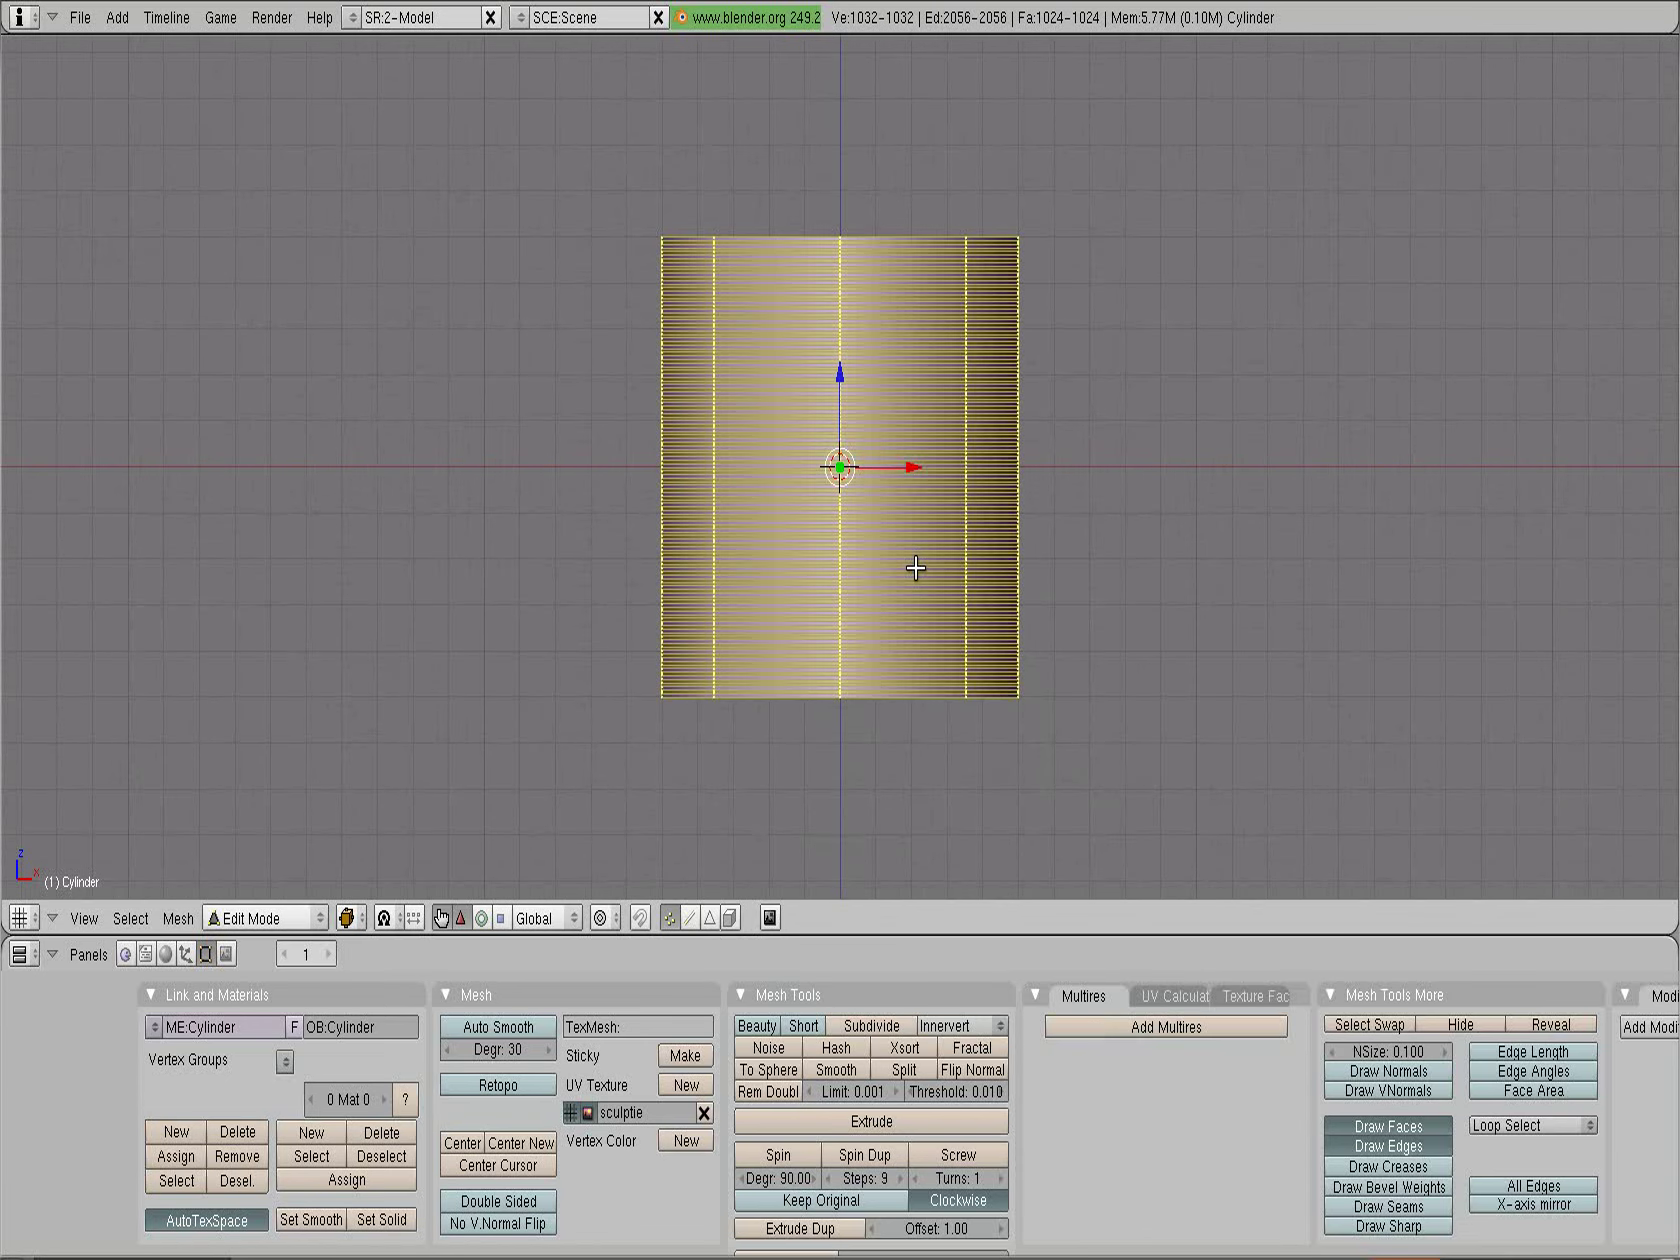
pyautogui.scroll(1, 1090, 578)
pyautogui.scroll(1, 1090, 578)
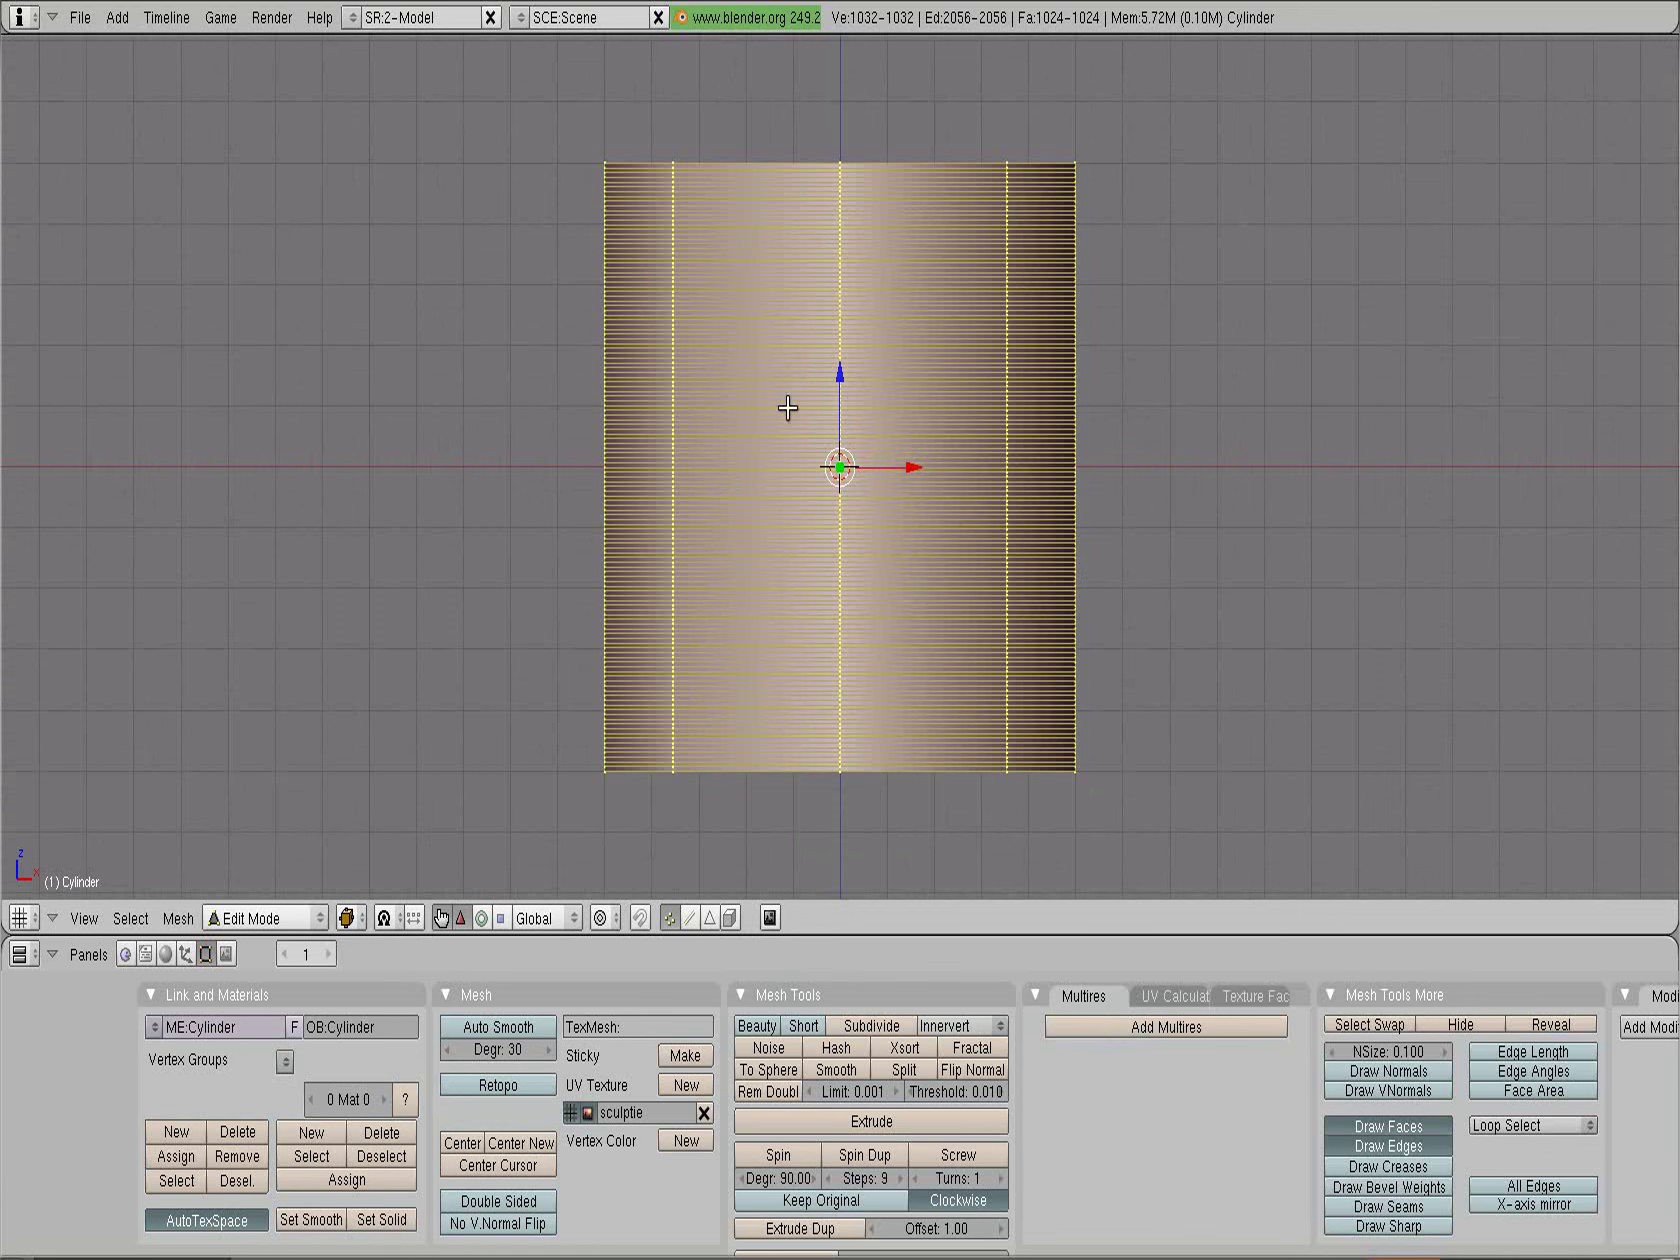
pyautogui.press('a')
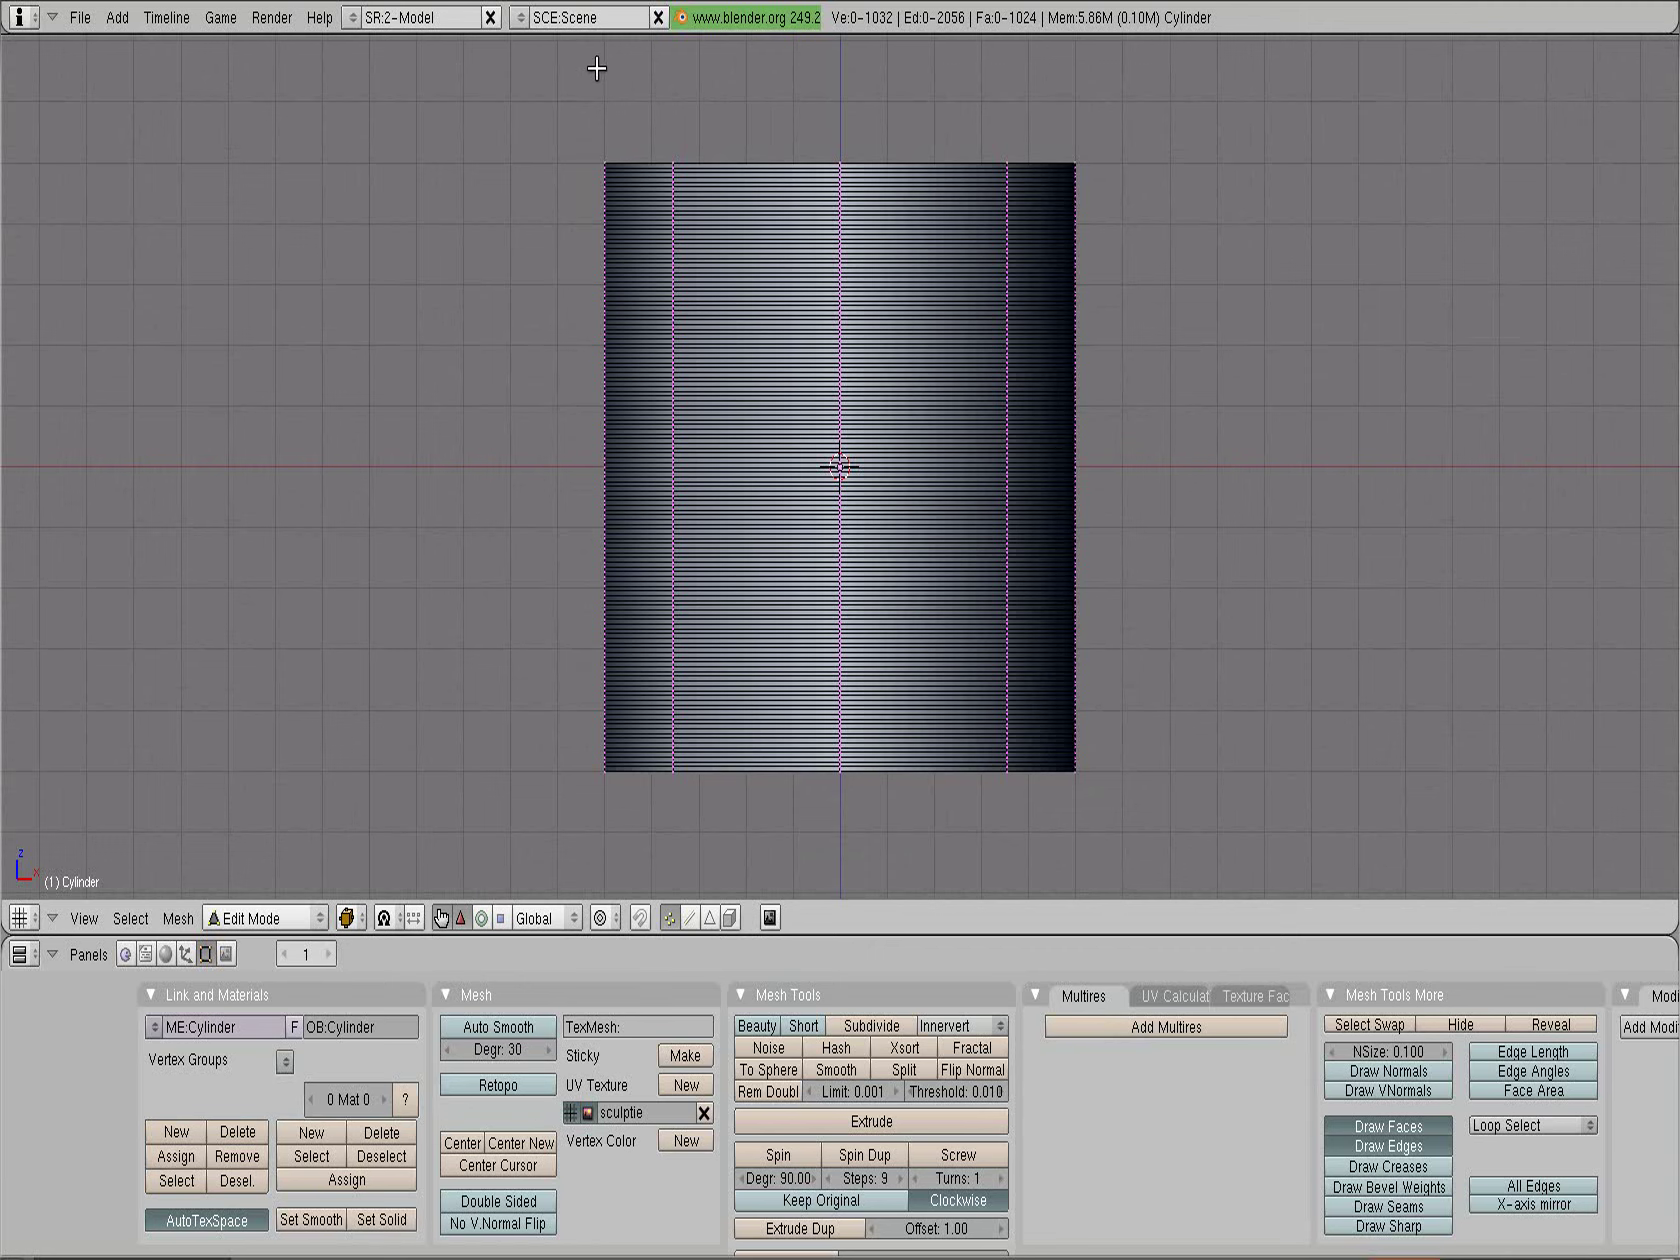
# Box-select the cylinder's top edge ring and extrude it three times
pyautogui.press('b')
pyautogui.moveTo(577, 74); pyautogui.dragTo(1110, 165)
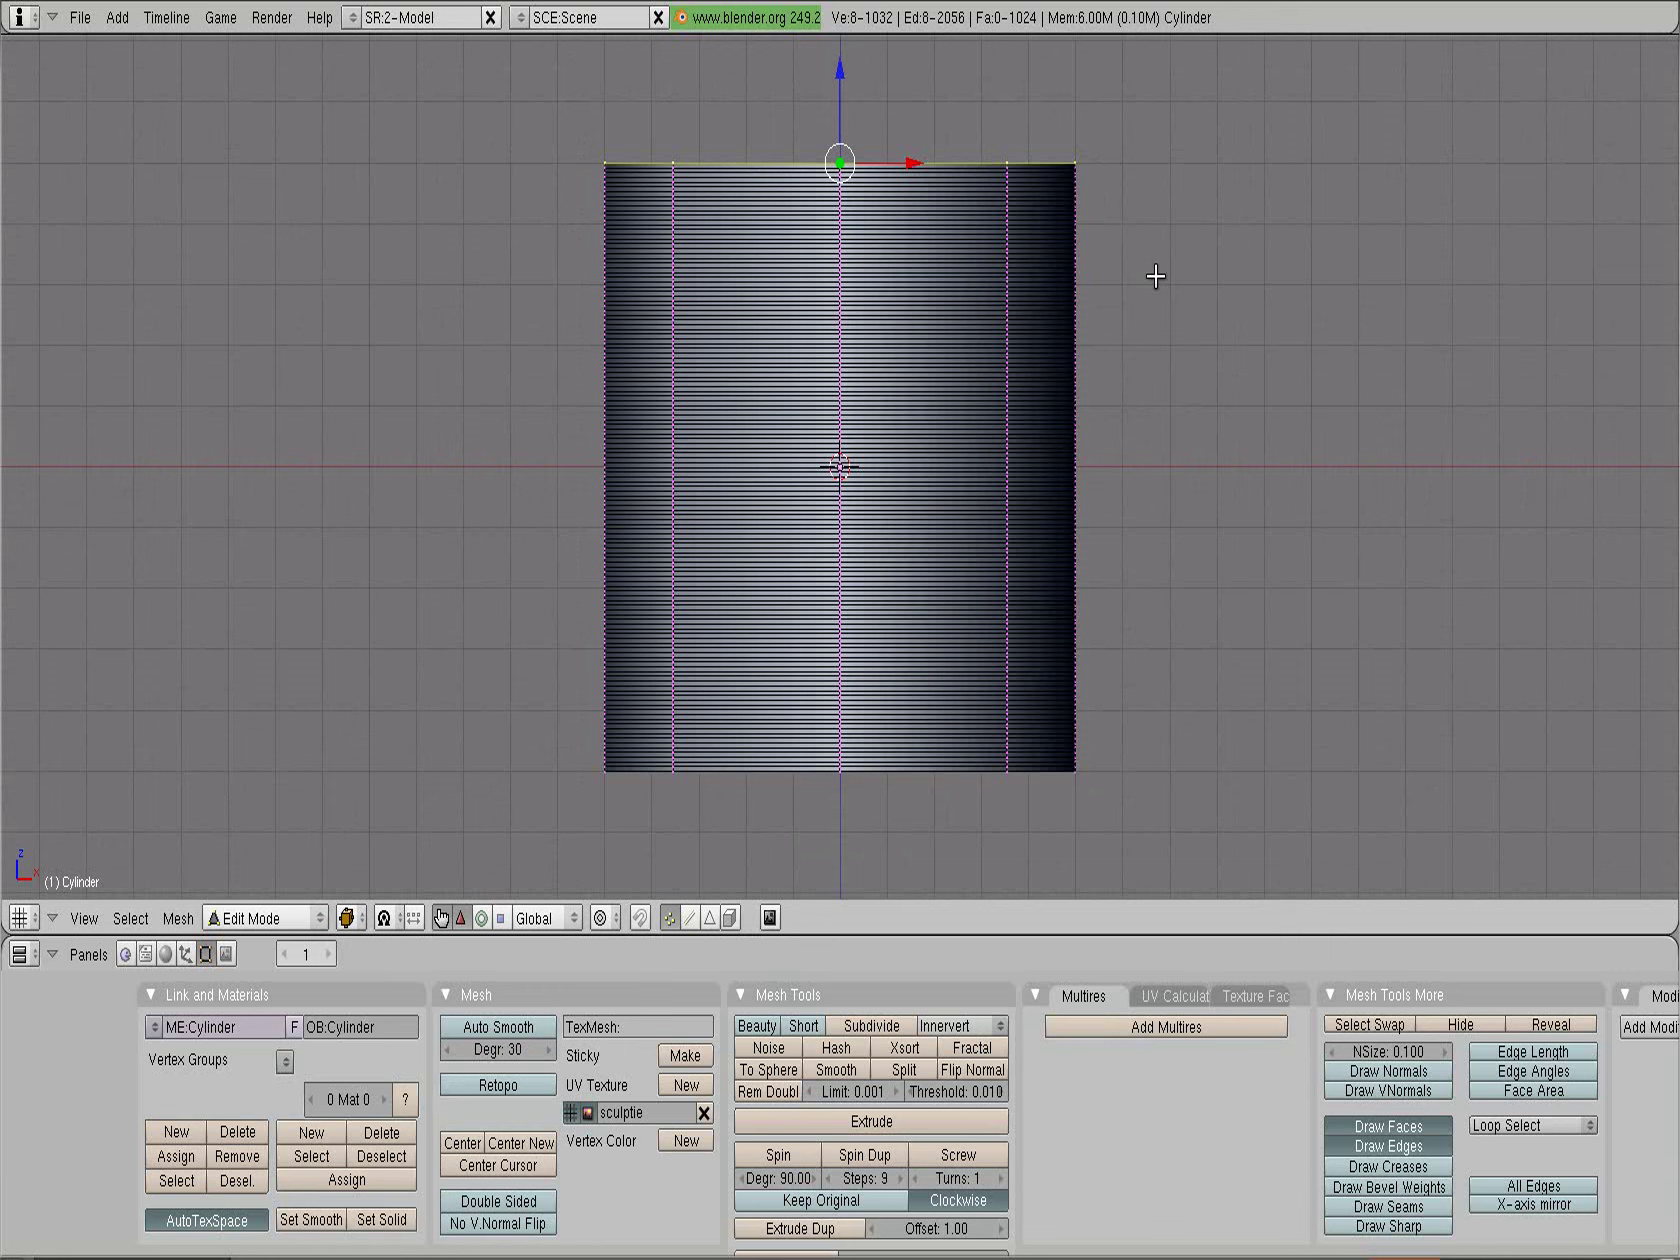
pyautogui.press('e')
pyautogui.press('e')
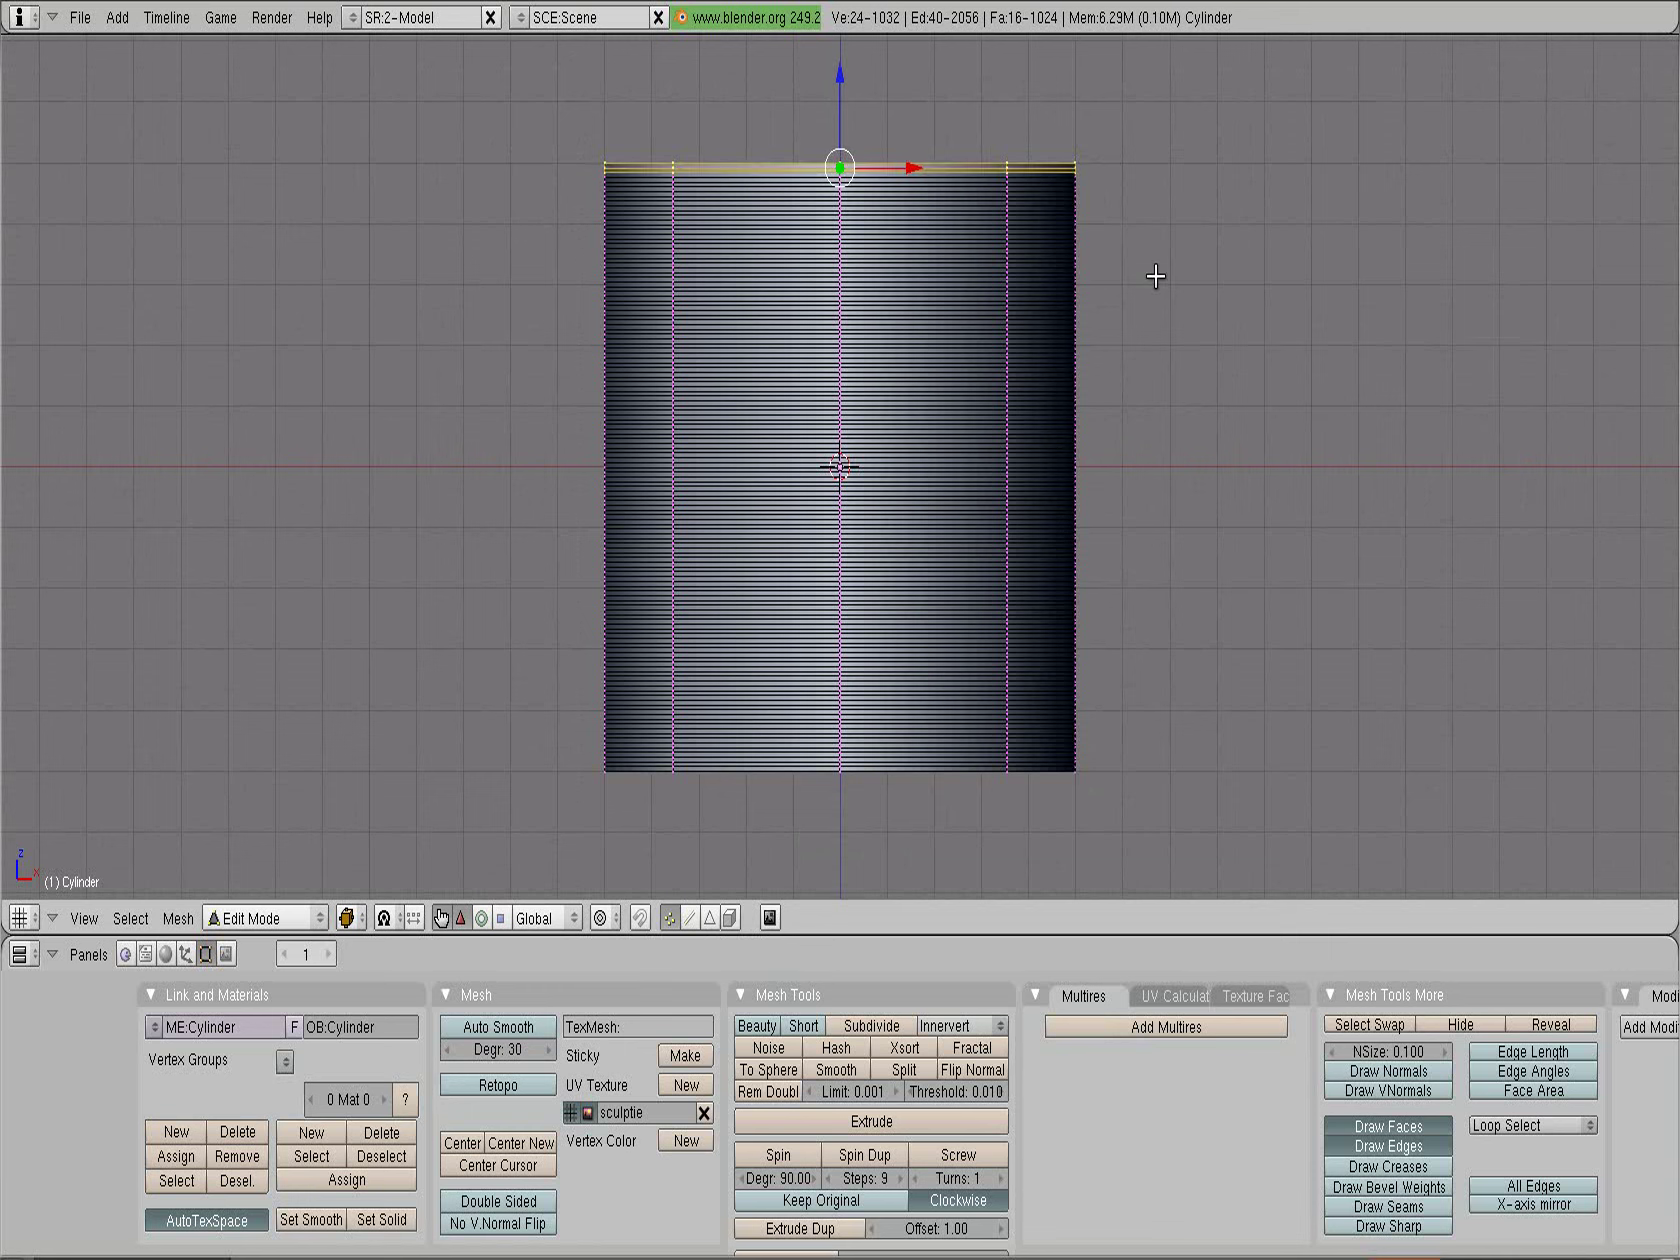
pyautogui.press('e')
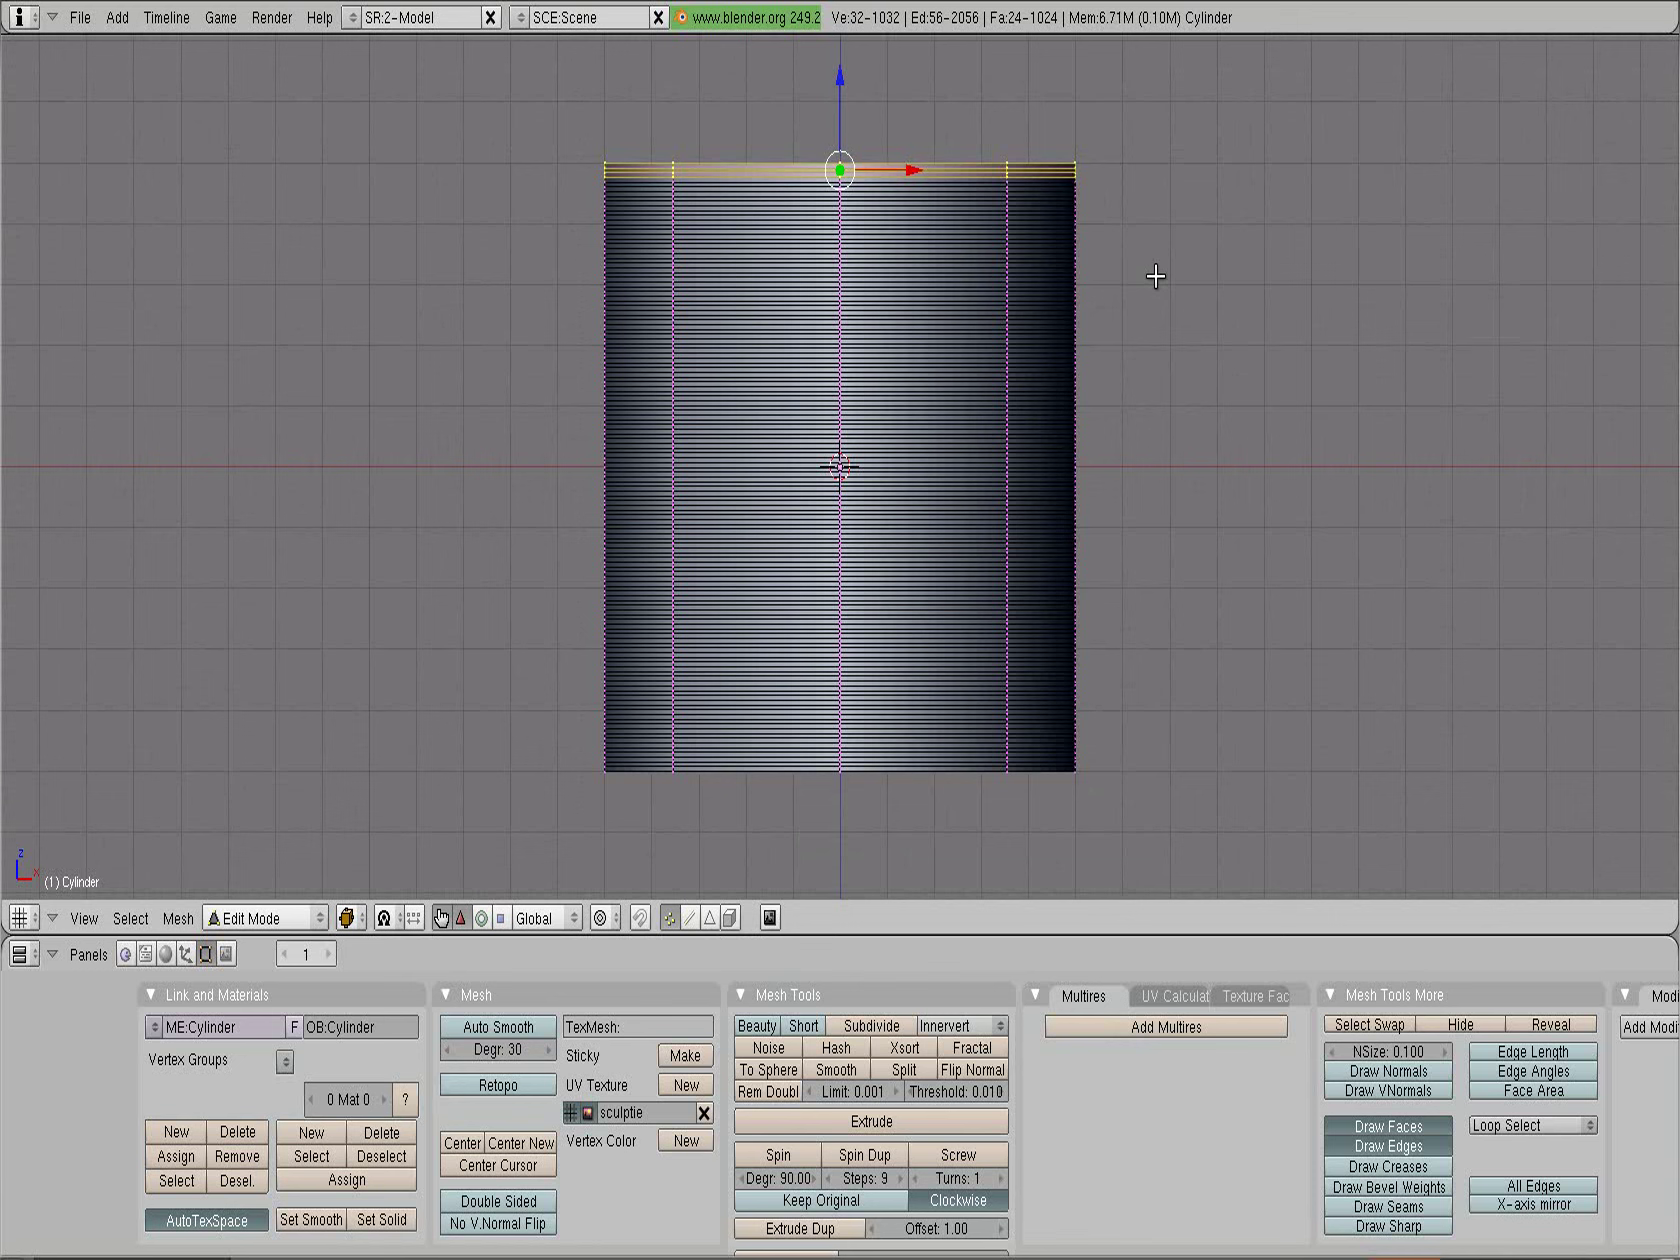
pyautogui.press('e')
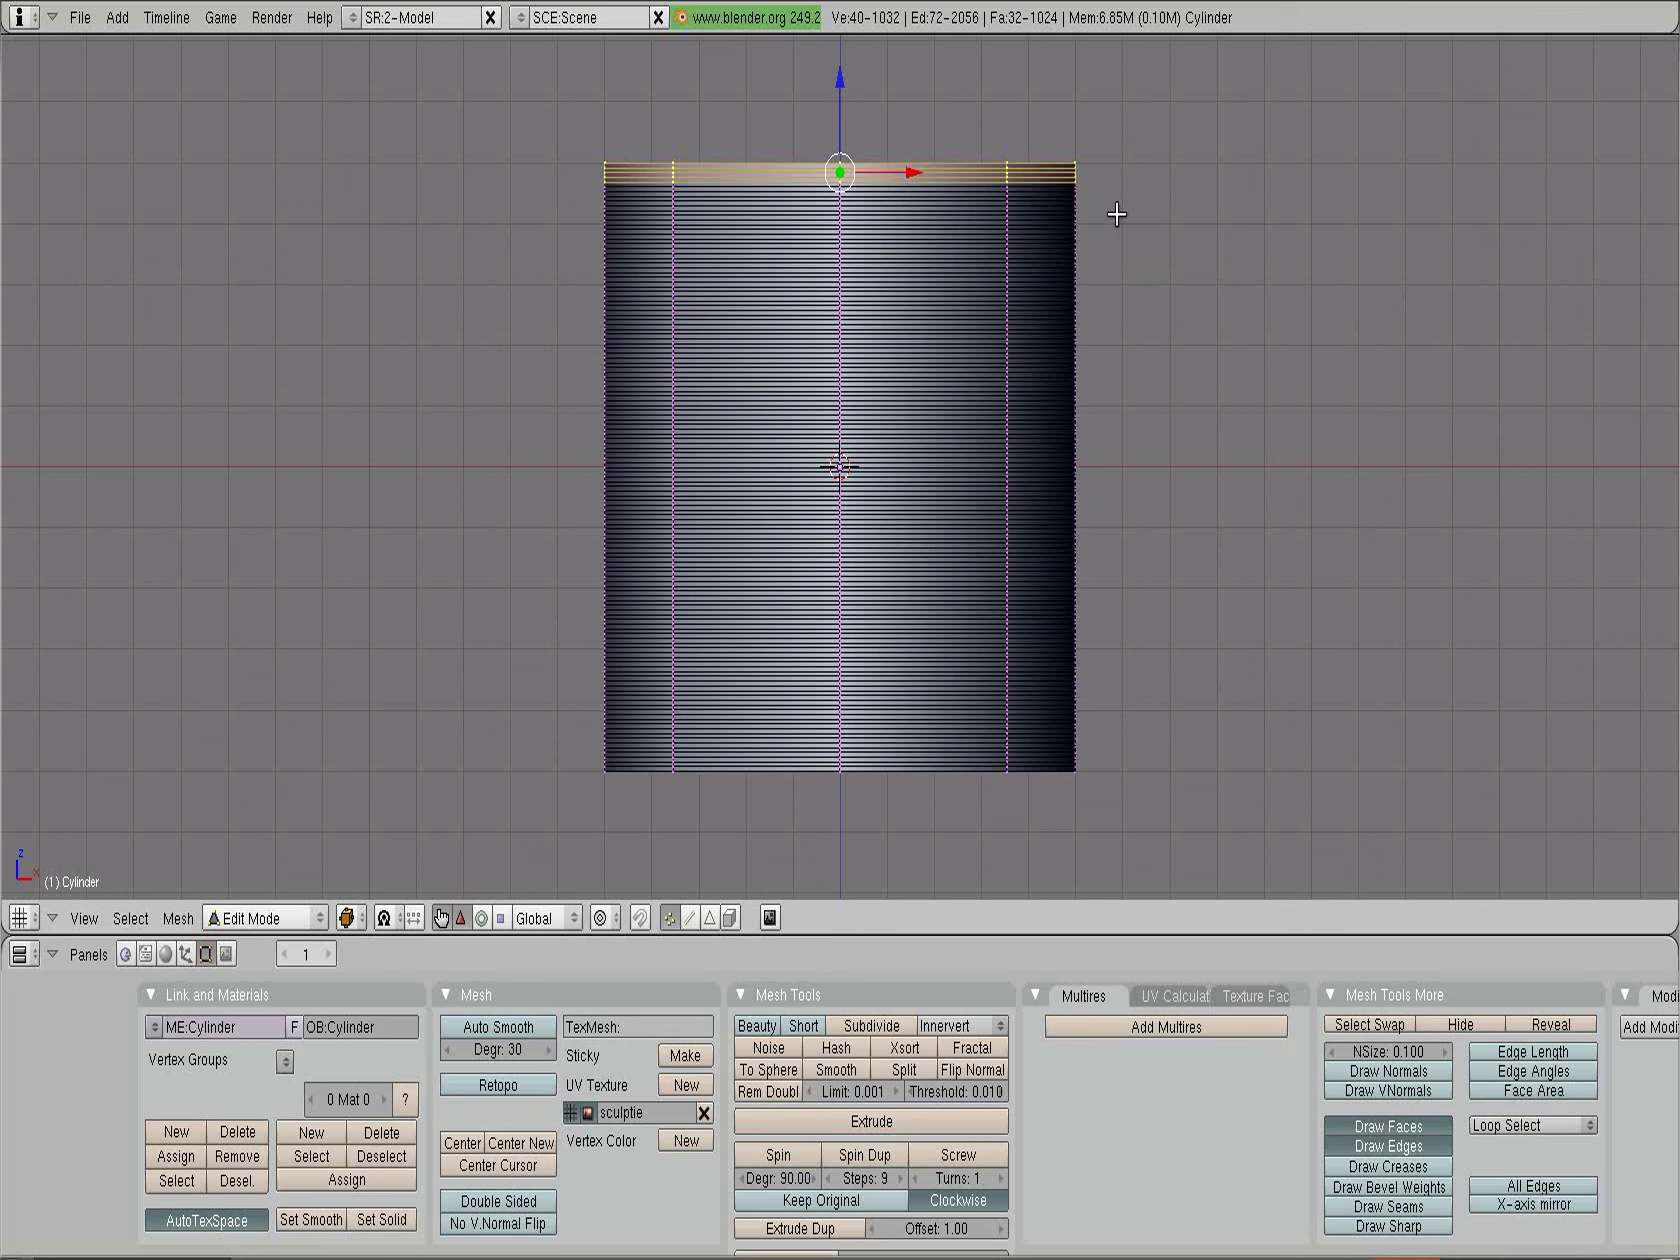
# Invert the selection and delete those vertices, keeping only the top band
pyautogui.hotkey('ctrl', 'i')
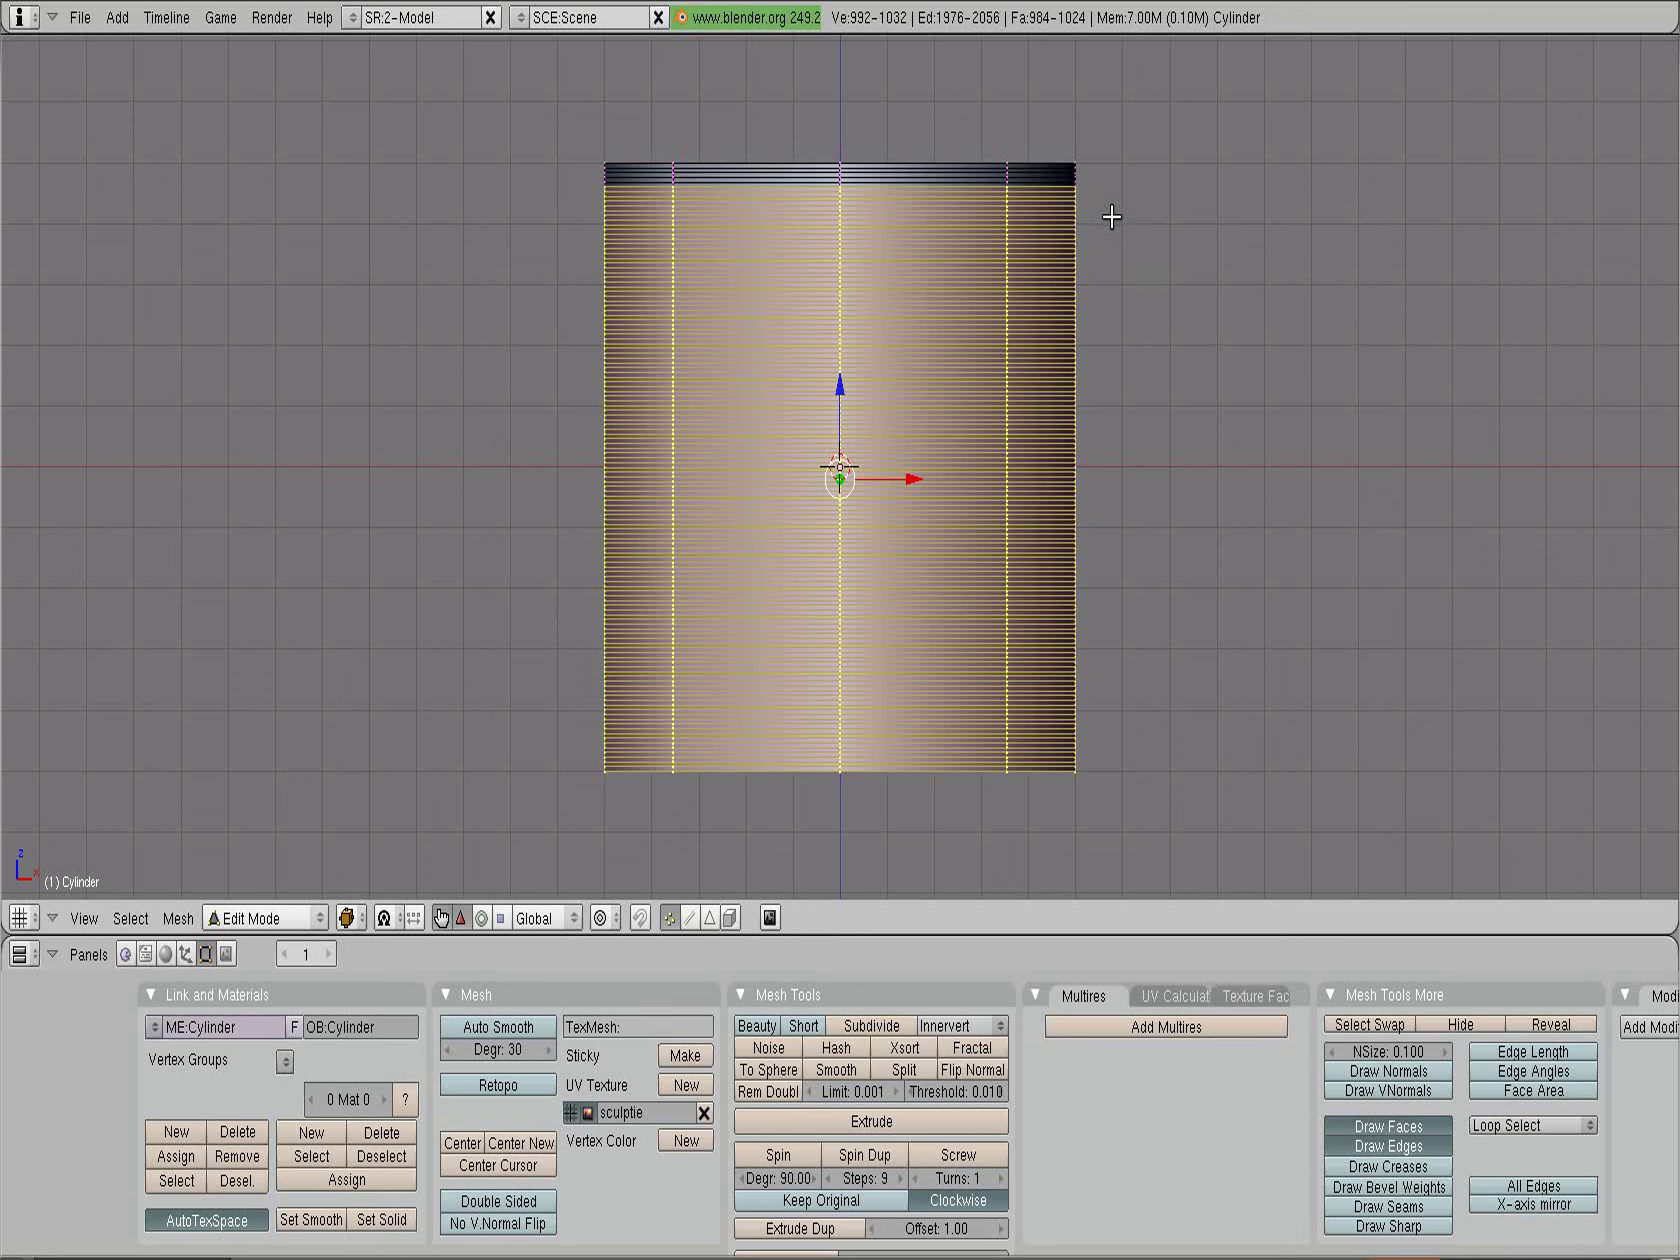
pyautogui.press('x')
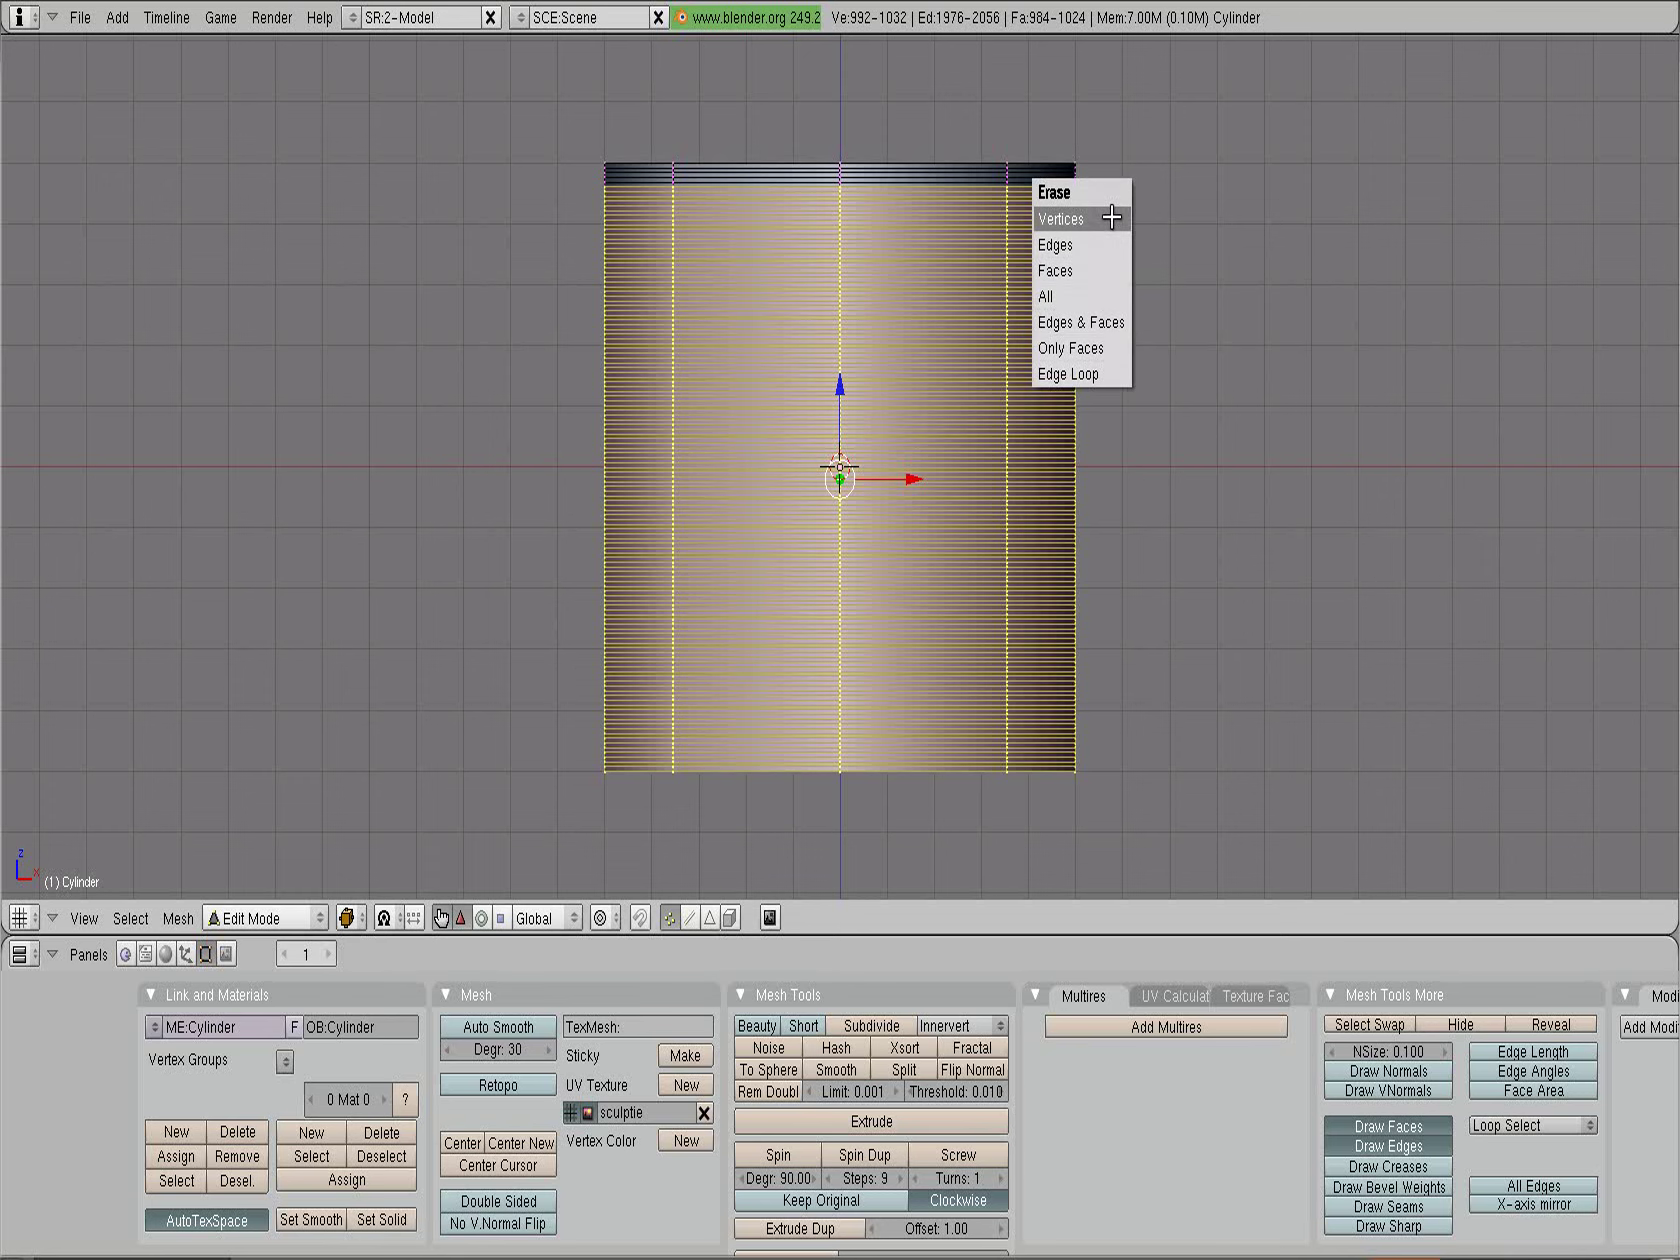
pyautogui.click(1111, 218)
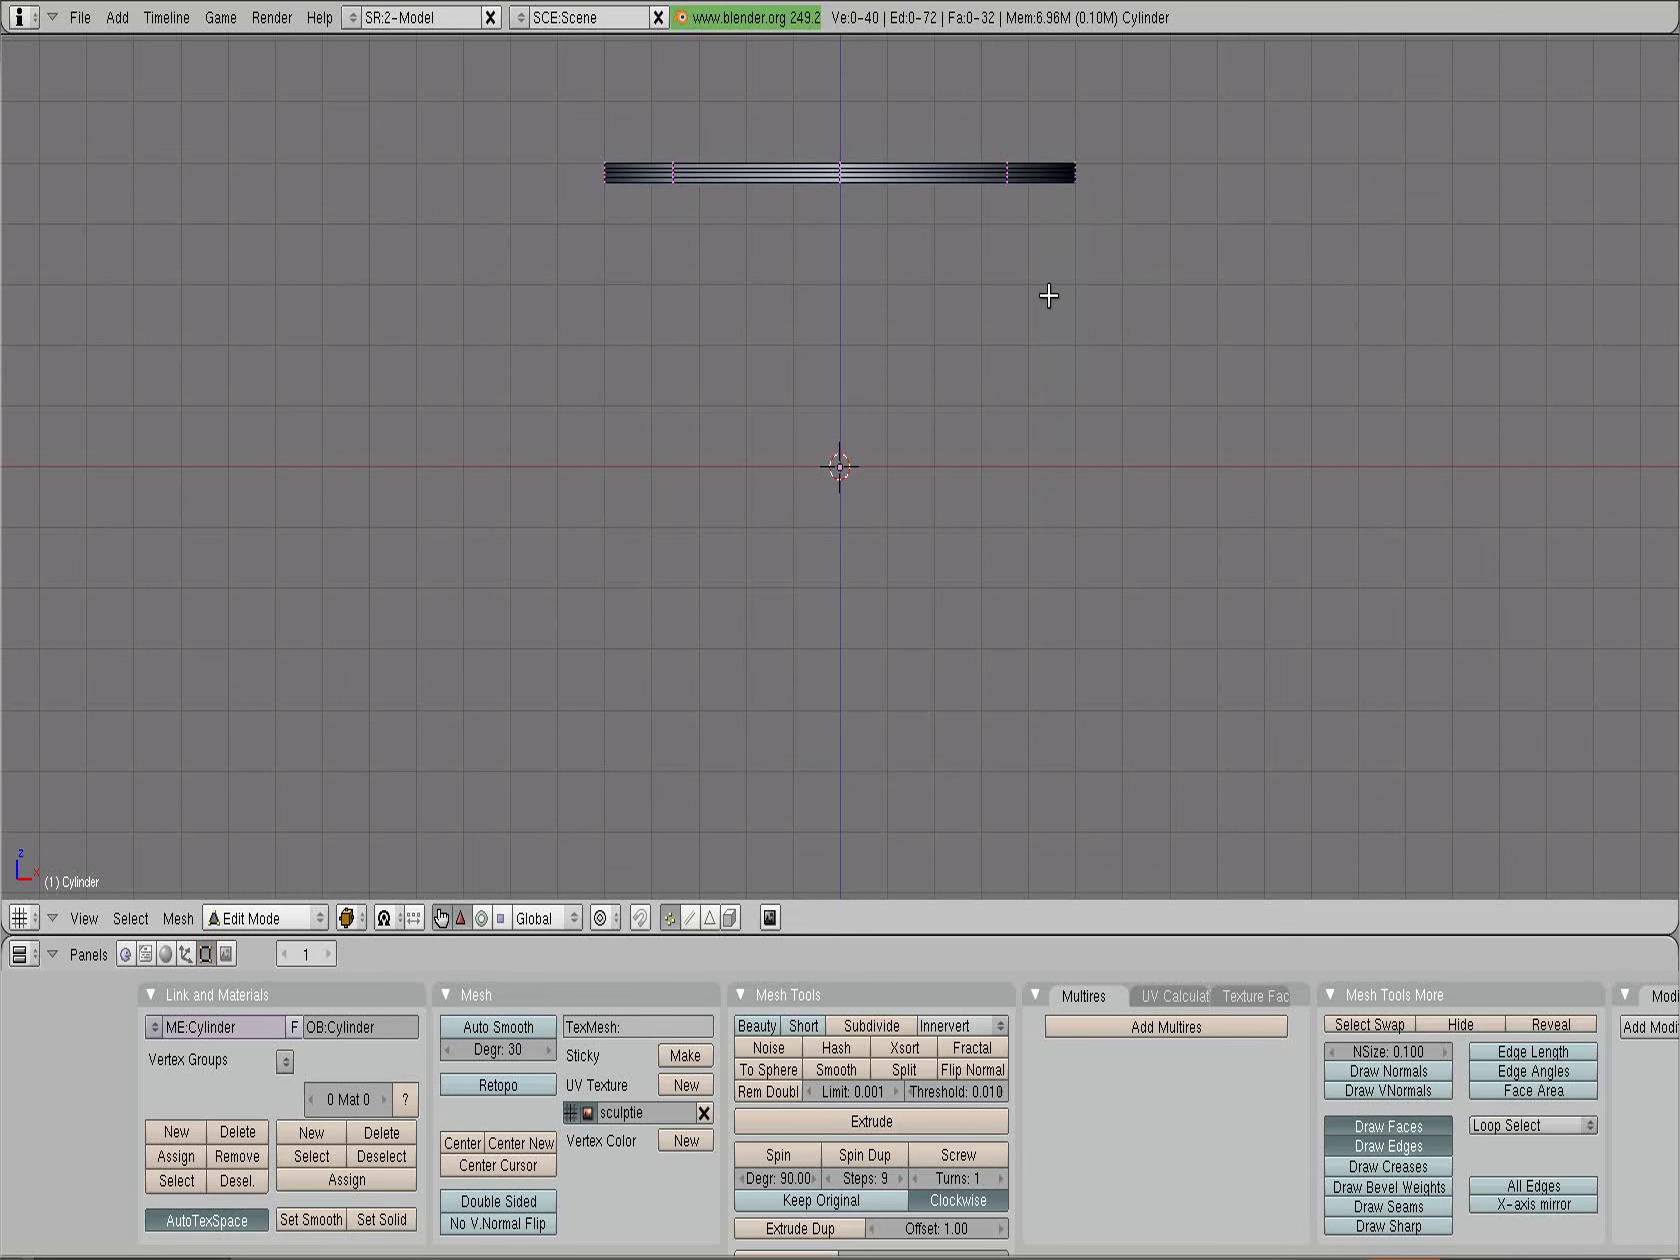
pyautogui.keyDown('shift'); pyautogui.moveTo(998, 256); pyautogui.dragTo(791, 341, button='middle'); pyautogui.keyUp('shift')
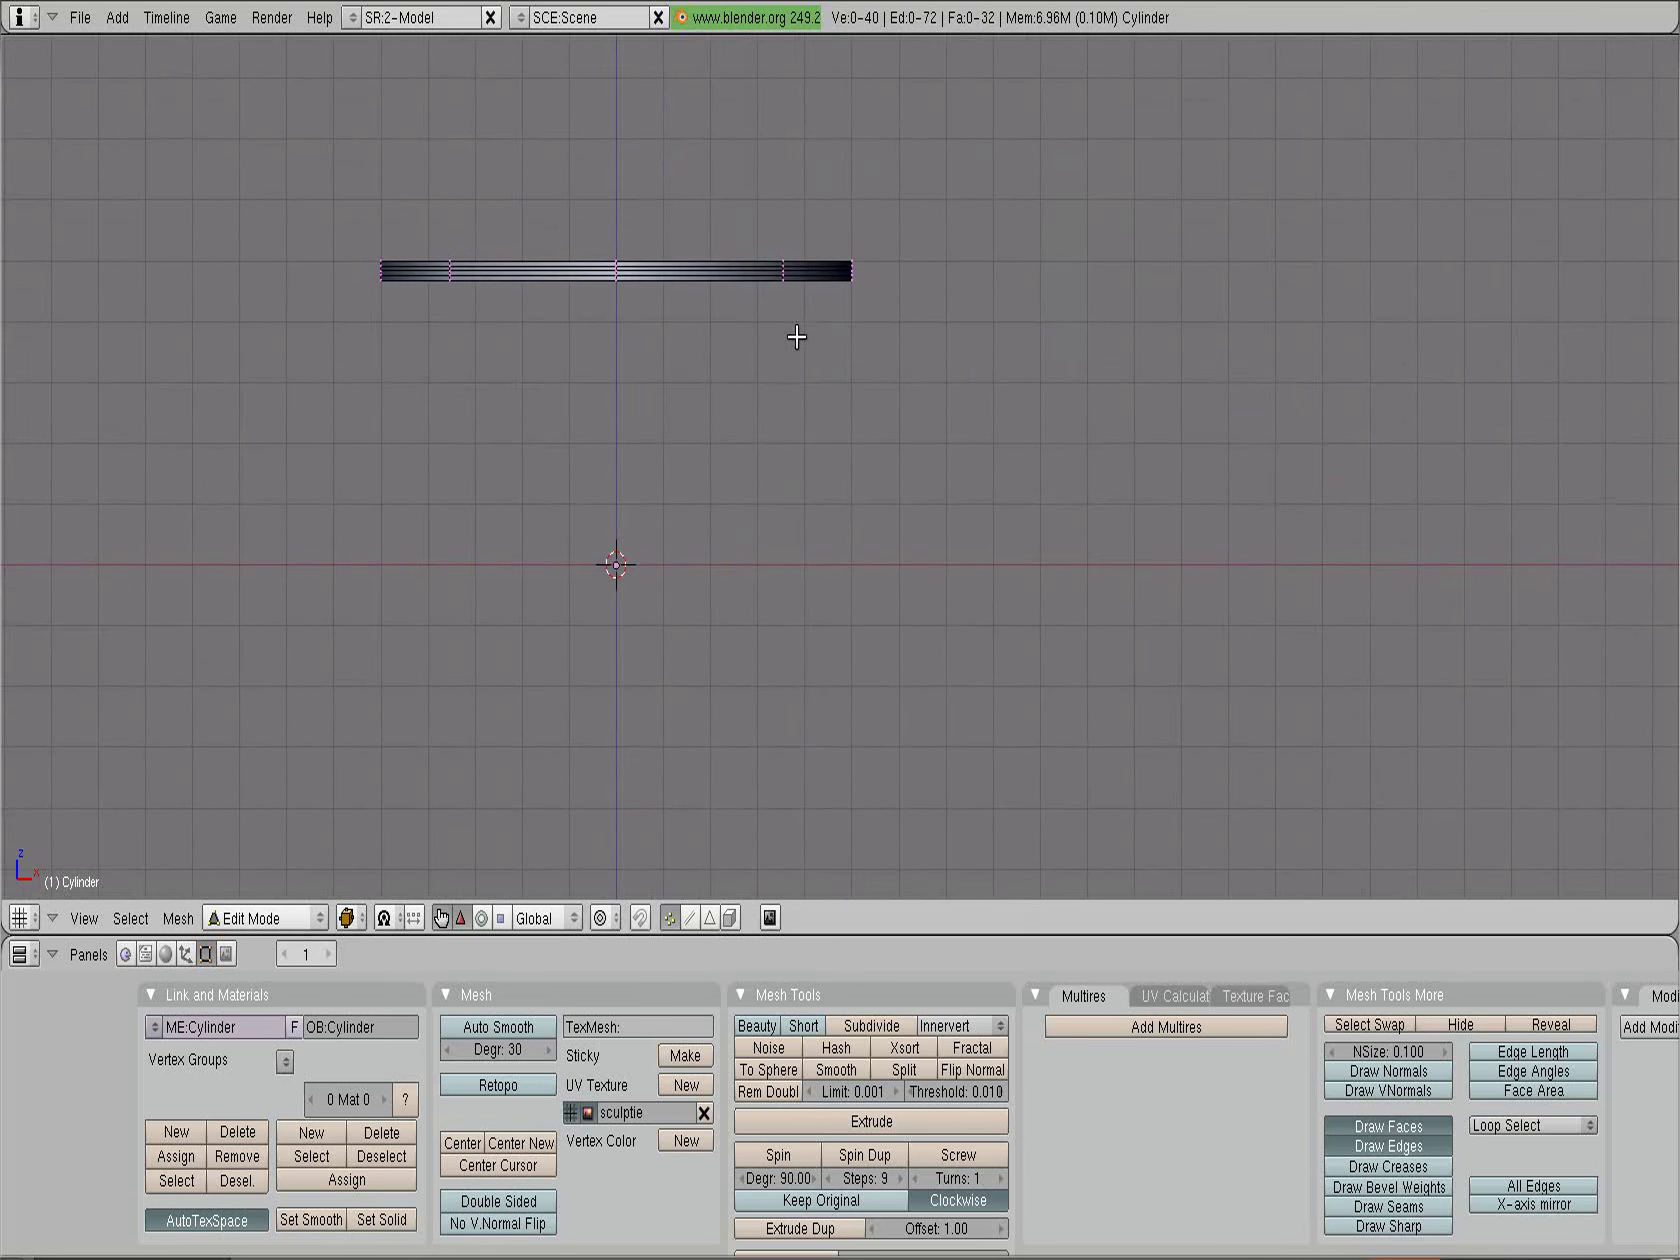
# Split the viewport and make the new right-hand area a UV/Image Editor
pyautogui.rightClick(1258, 932)
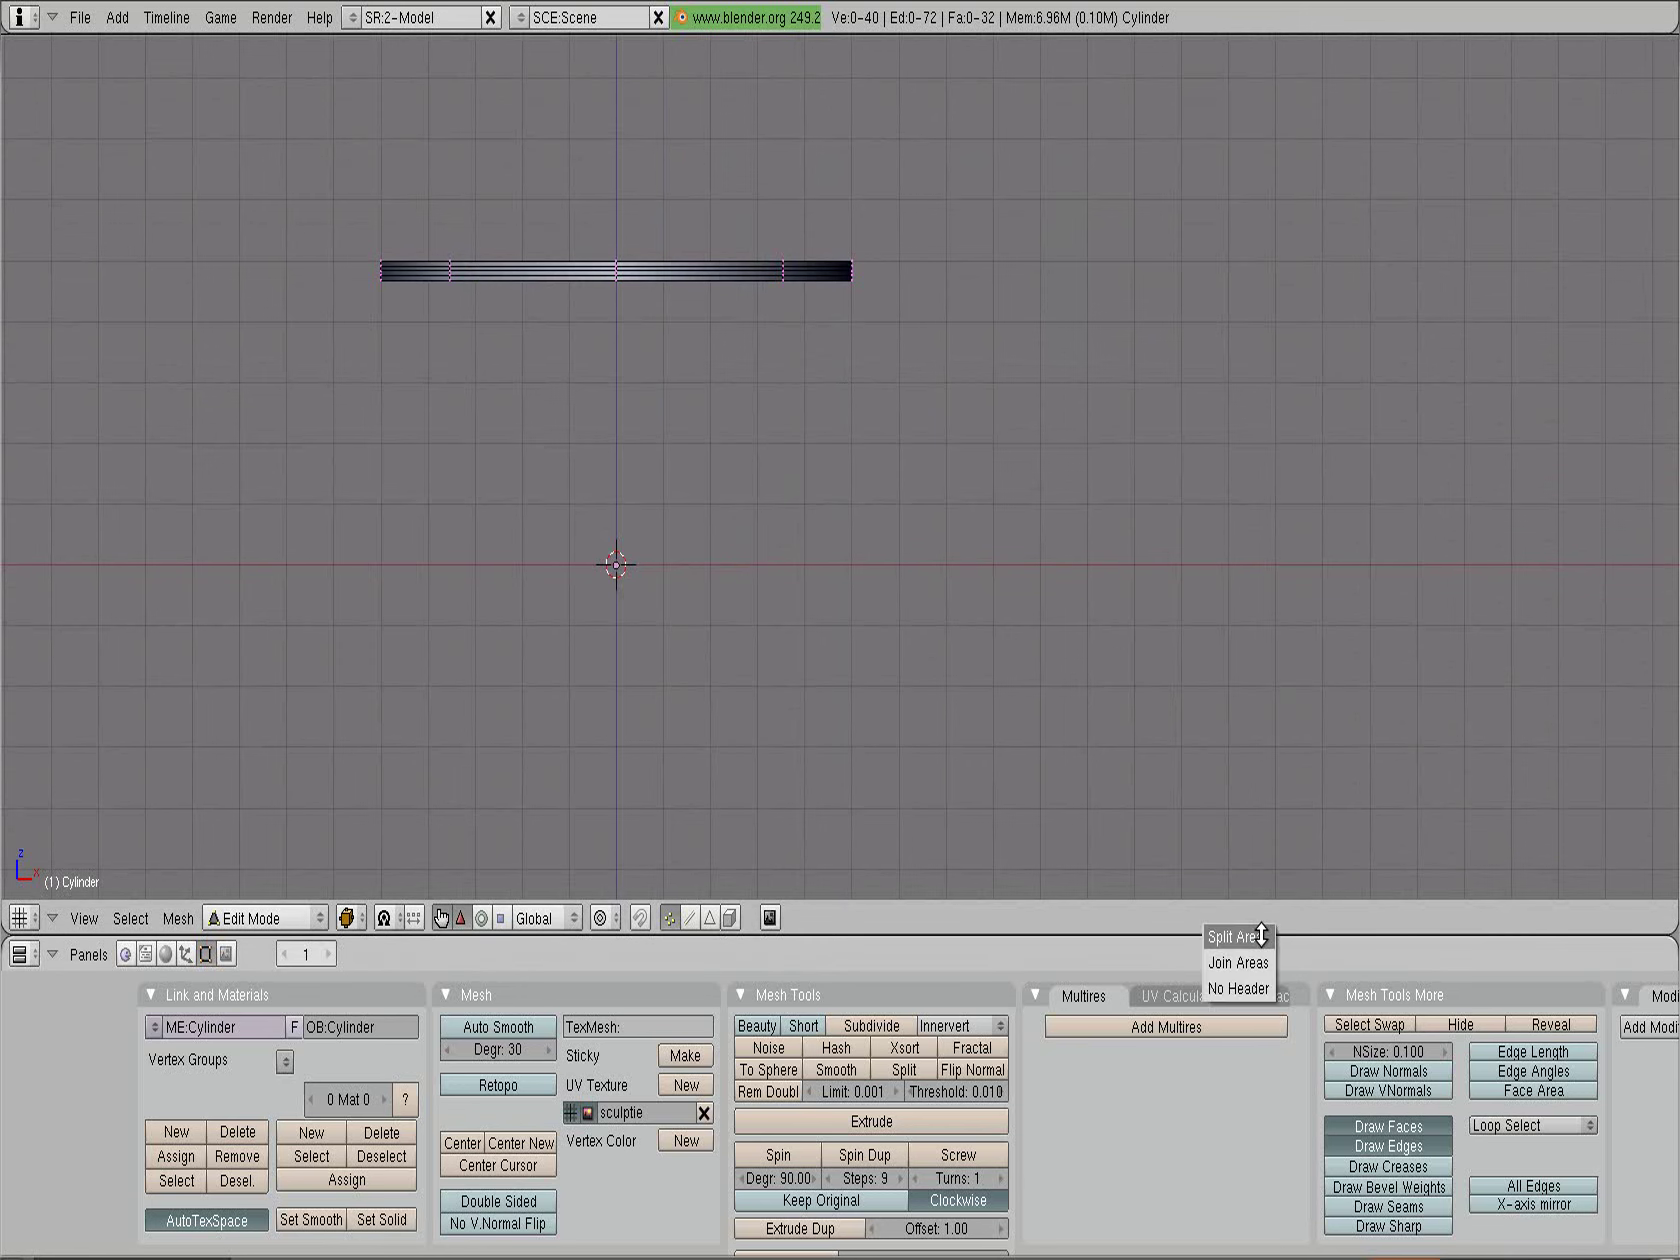
pyautogui.click(1247, 928)
pyautogui.click(1178, 925)
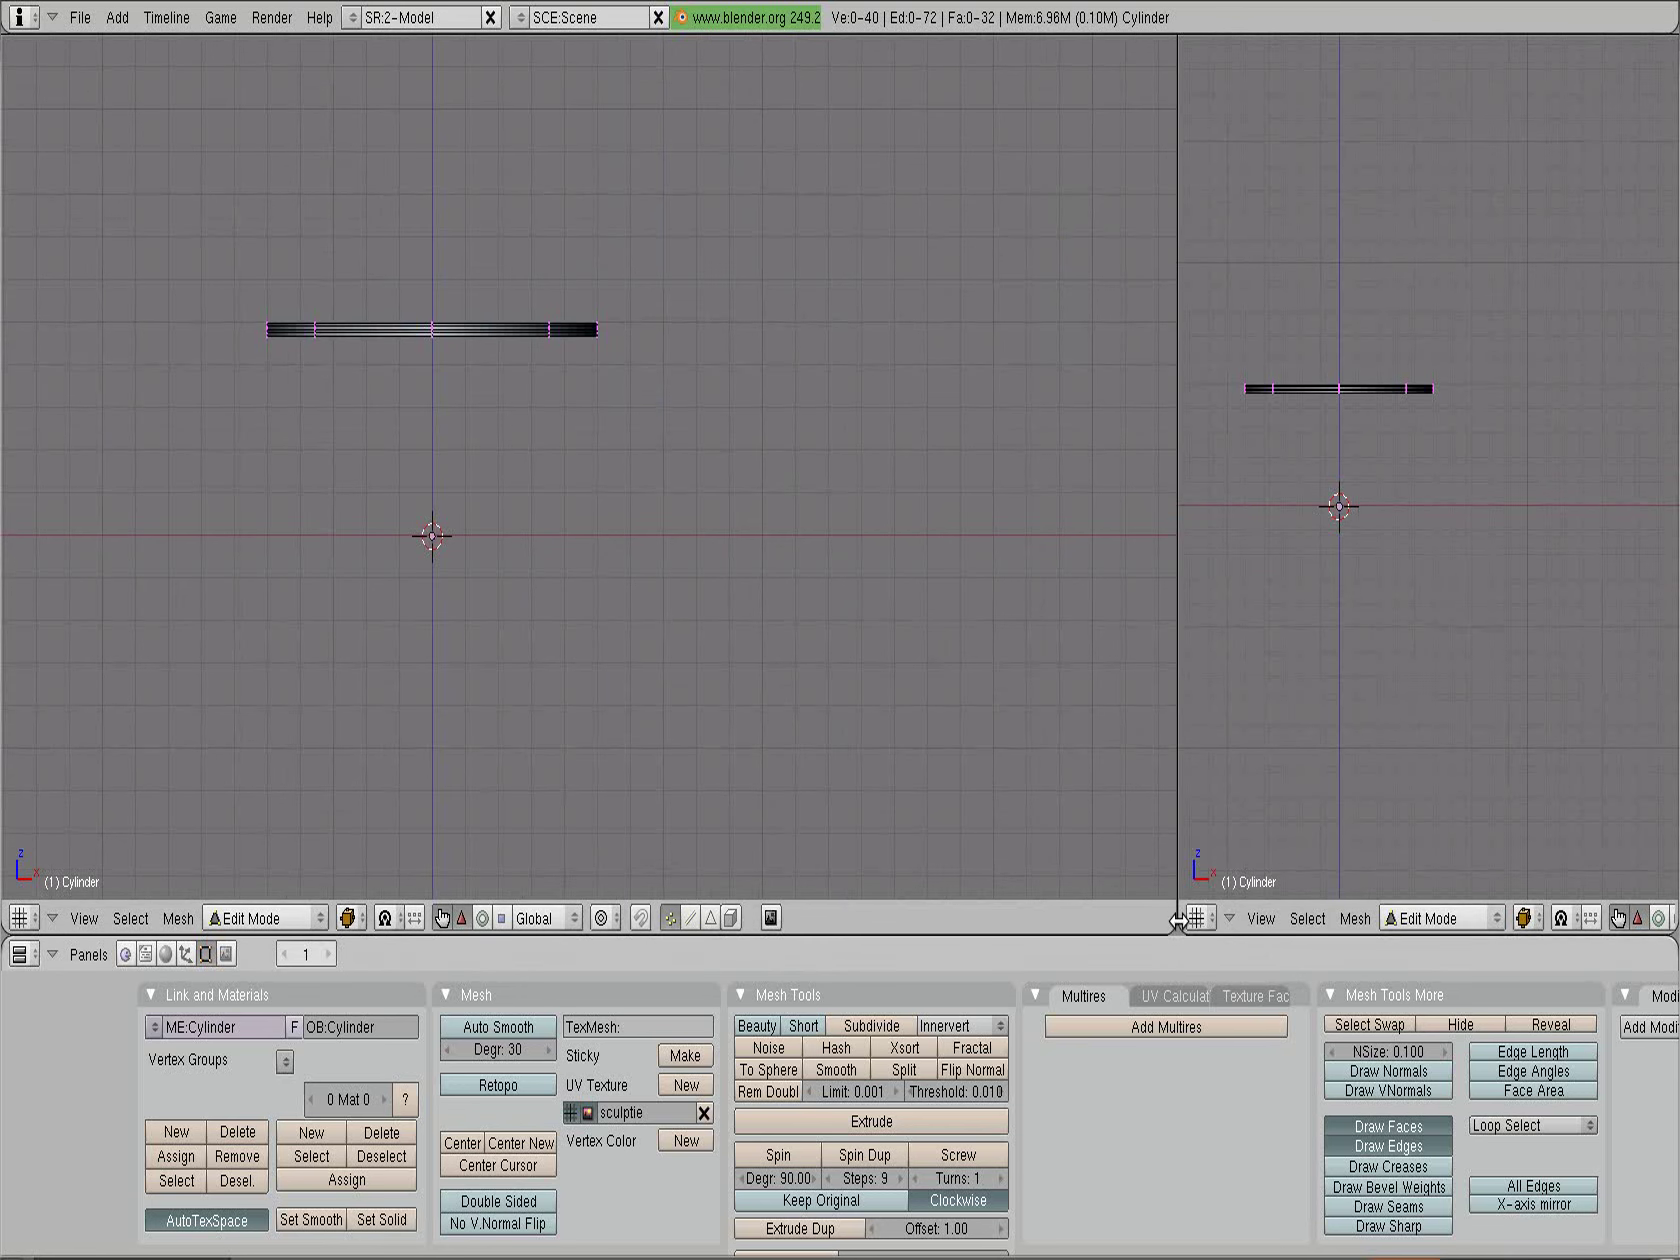
pyautogui.click(1197, 920)
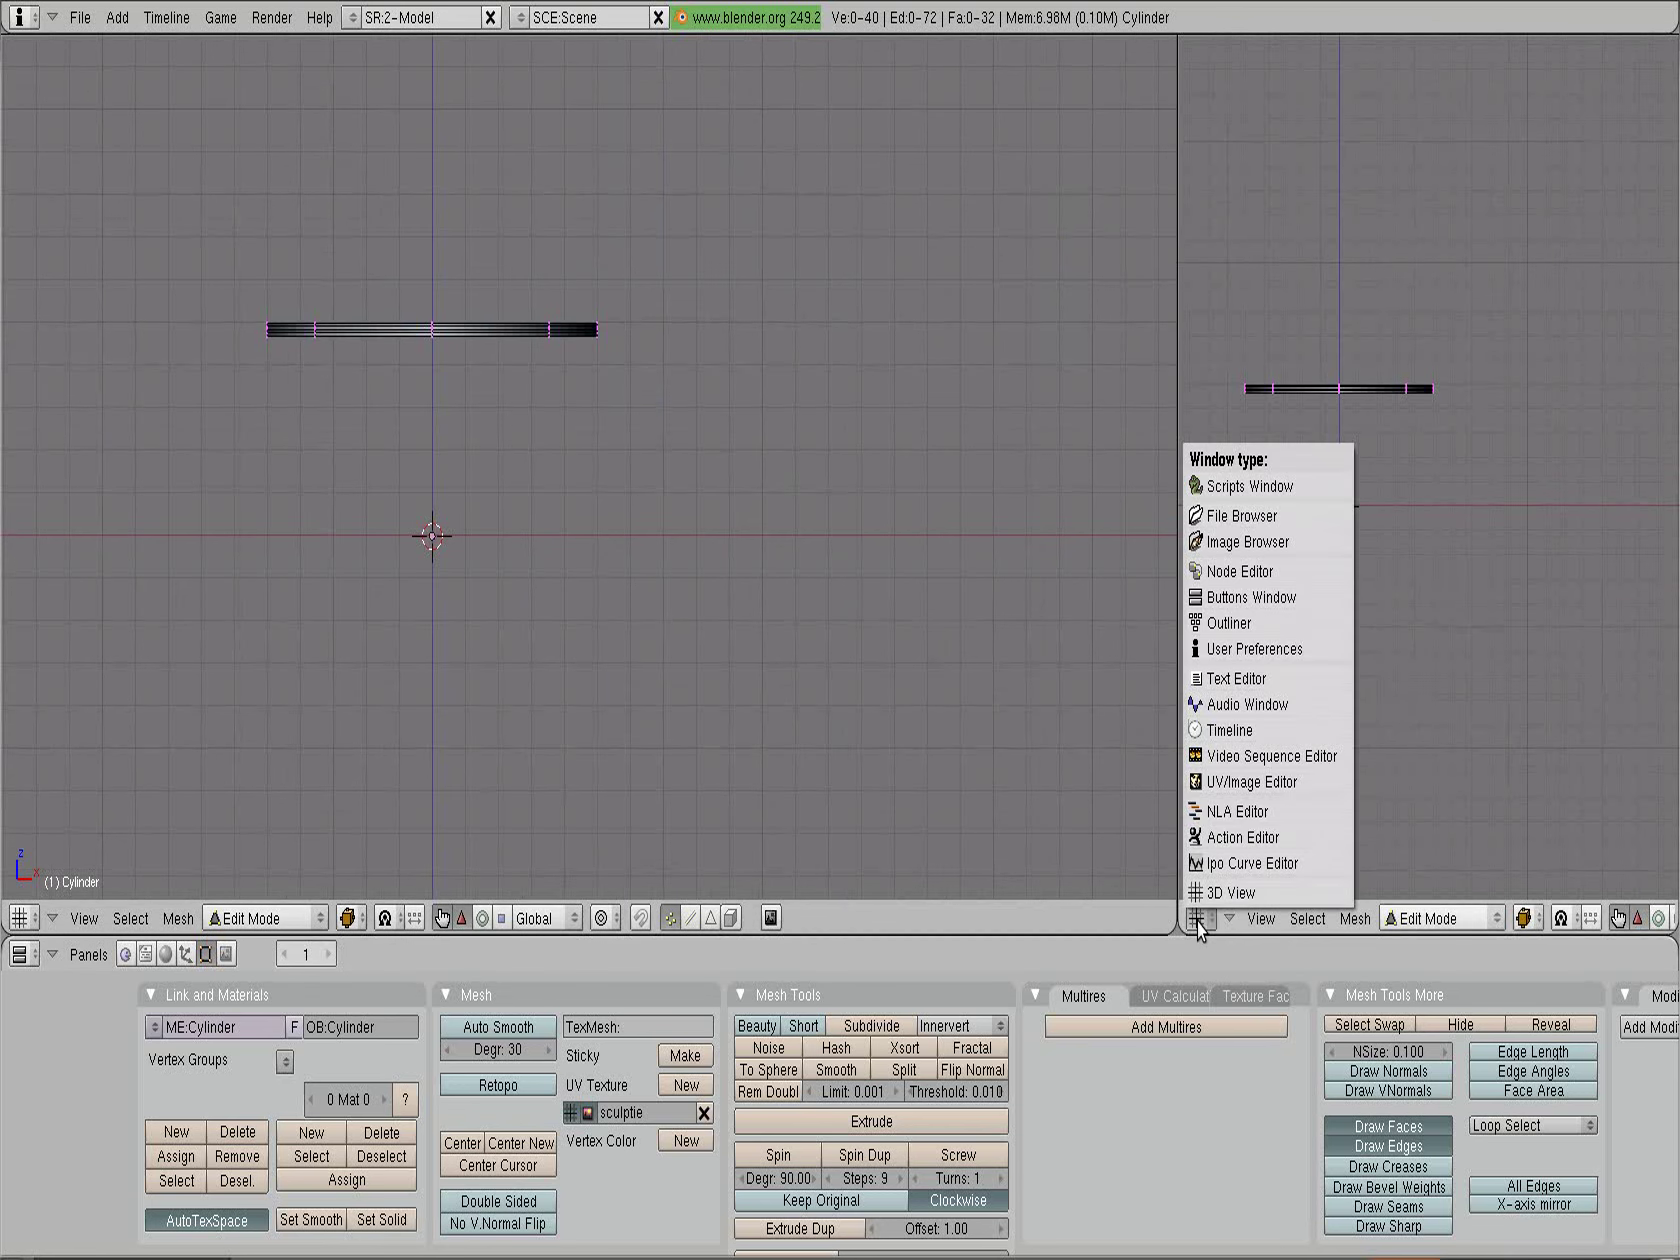
pyautogui.click(1218, 784)
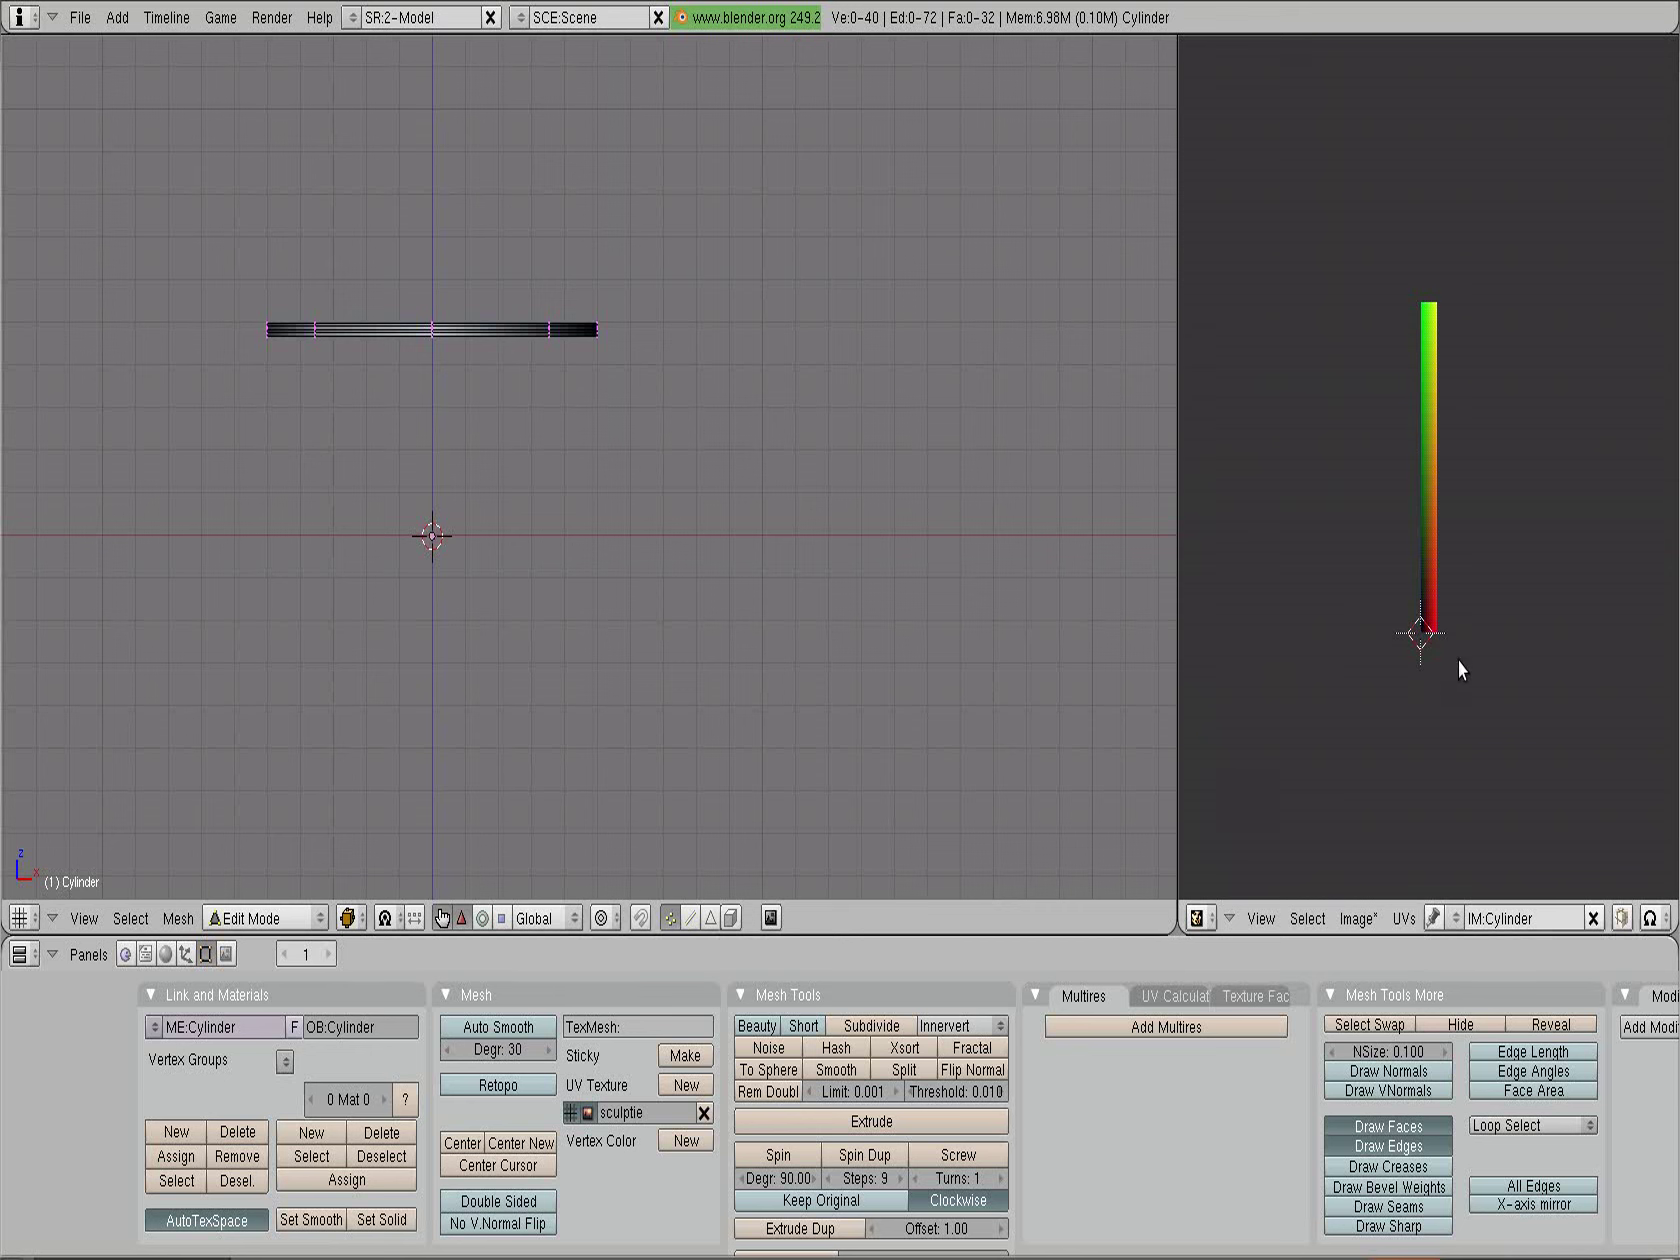
# Zoom the image editor onto the sculpt map and select all of the band's vertices
pyautogui.scroll(2, 1458, 564)
pyautogui.scroll(2, 1458, 564)
pyautogui.scroll(-1, 1460, 570)
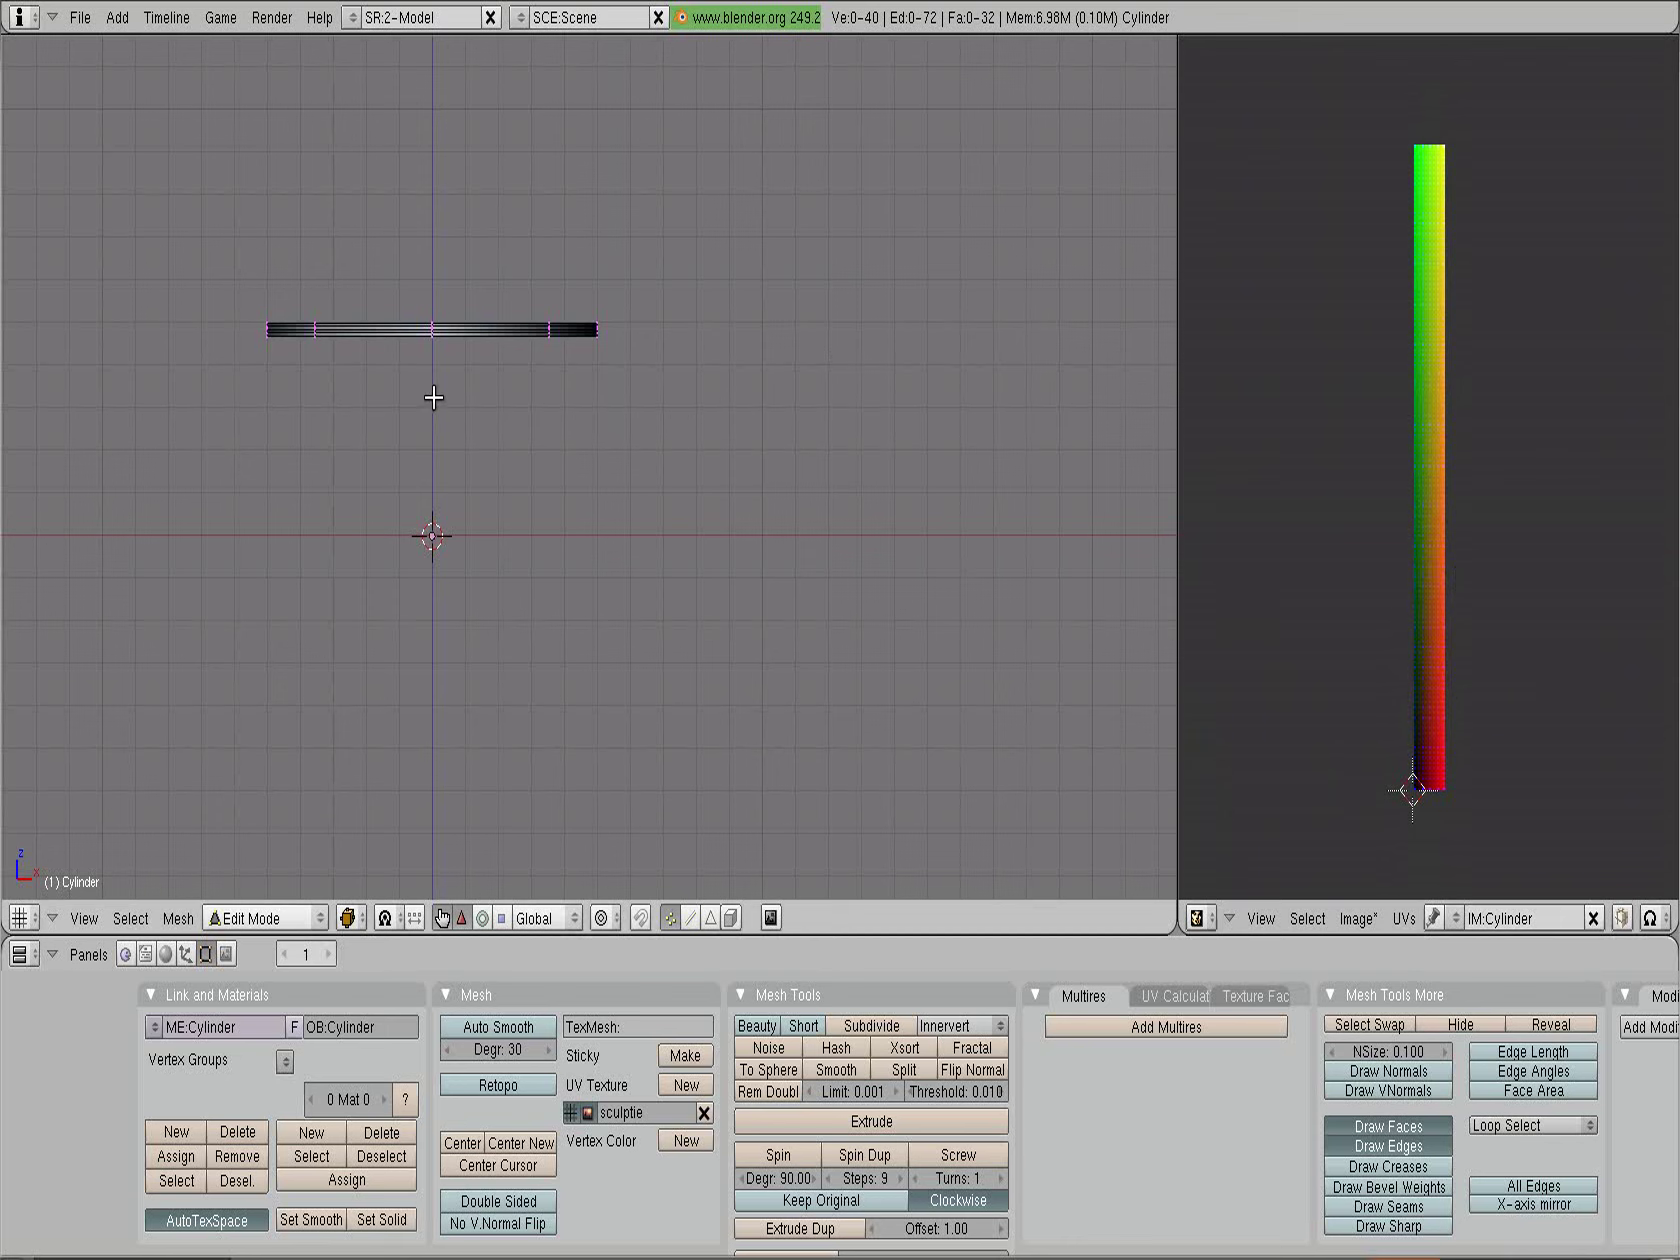
pyautogui.press('a')
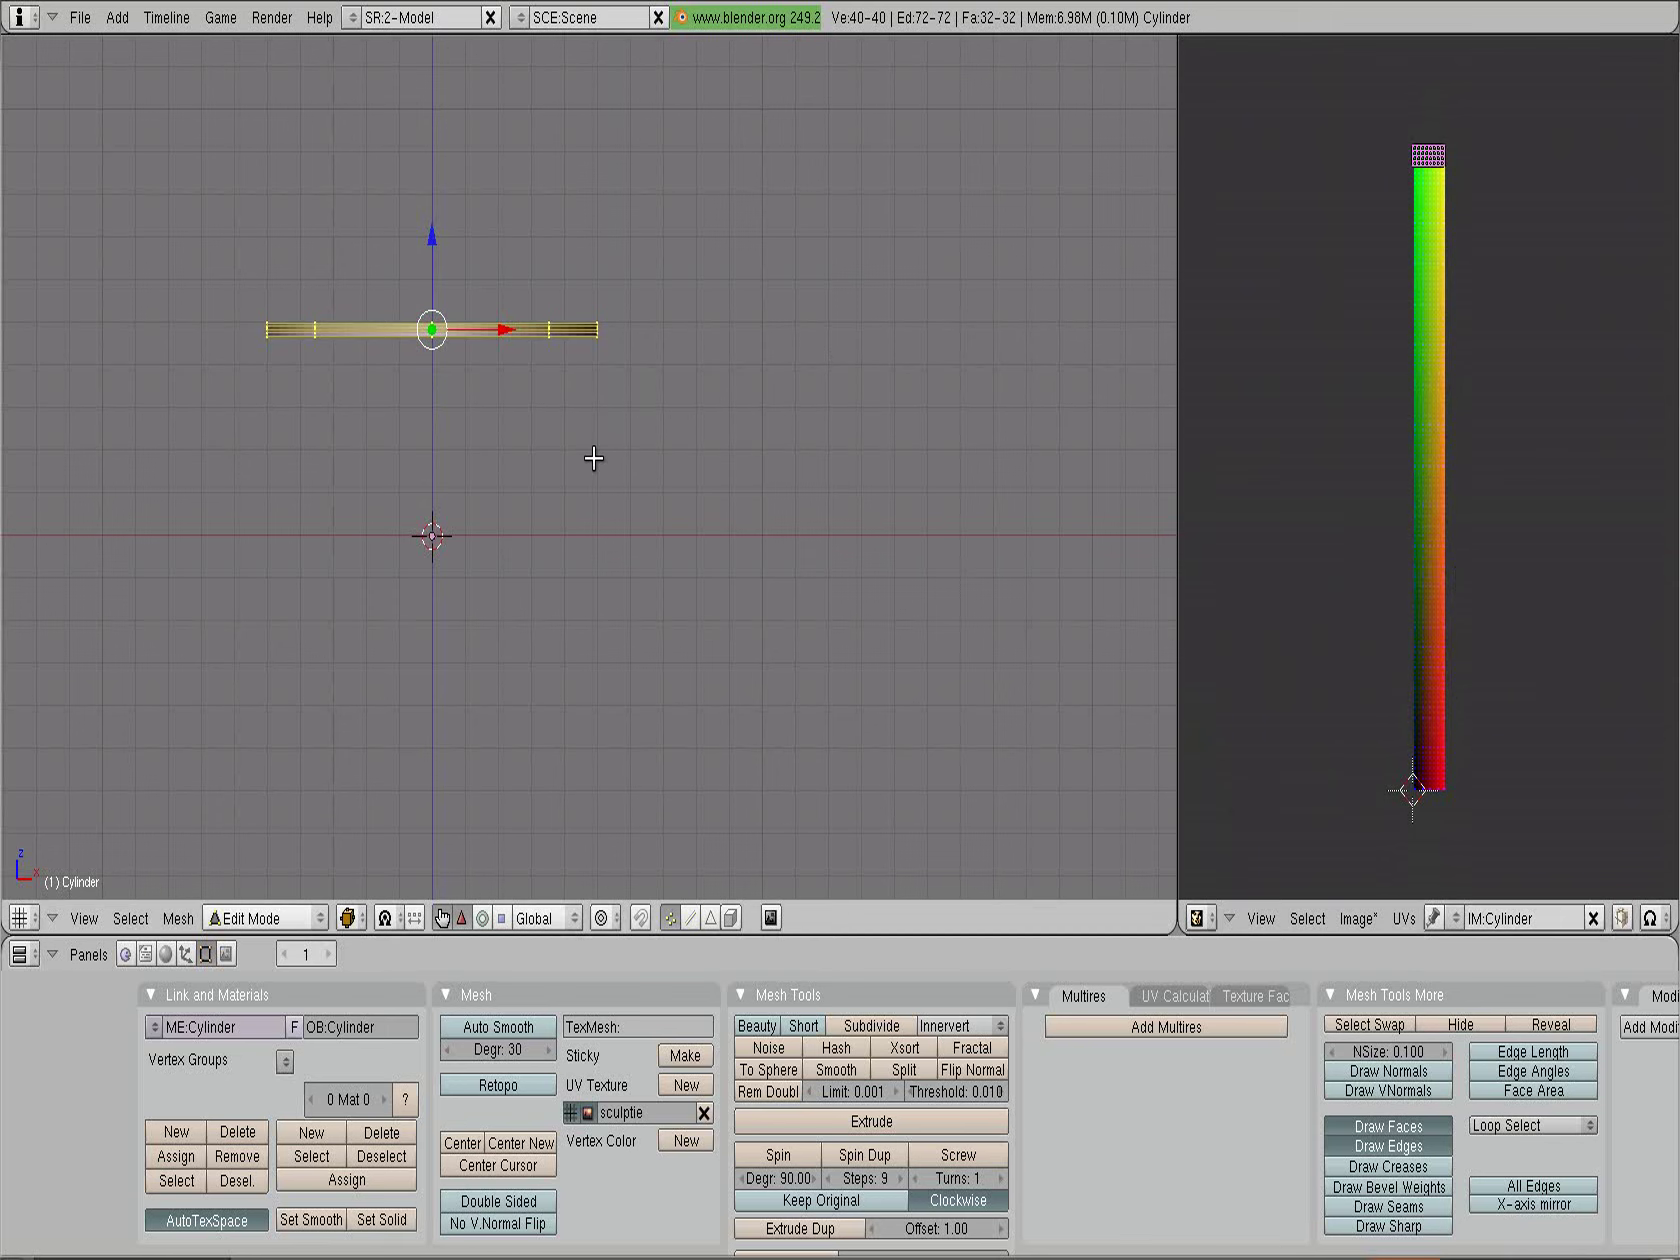
# Scale the band by 50 along Z, then deselect all vertices
pyautogui.scroll(-1, 596, 458)
pyautogui.write('sz')
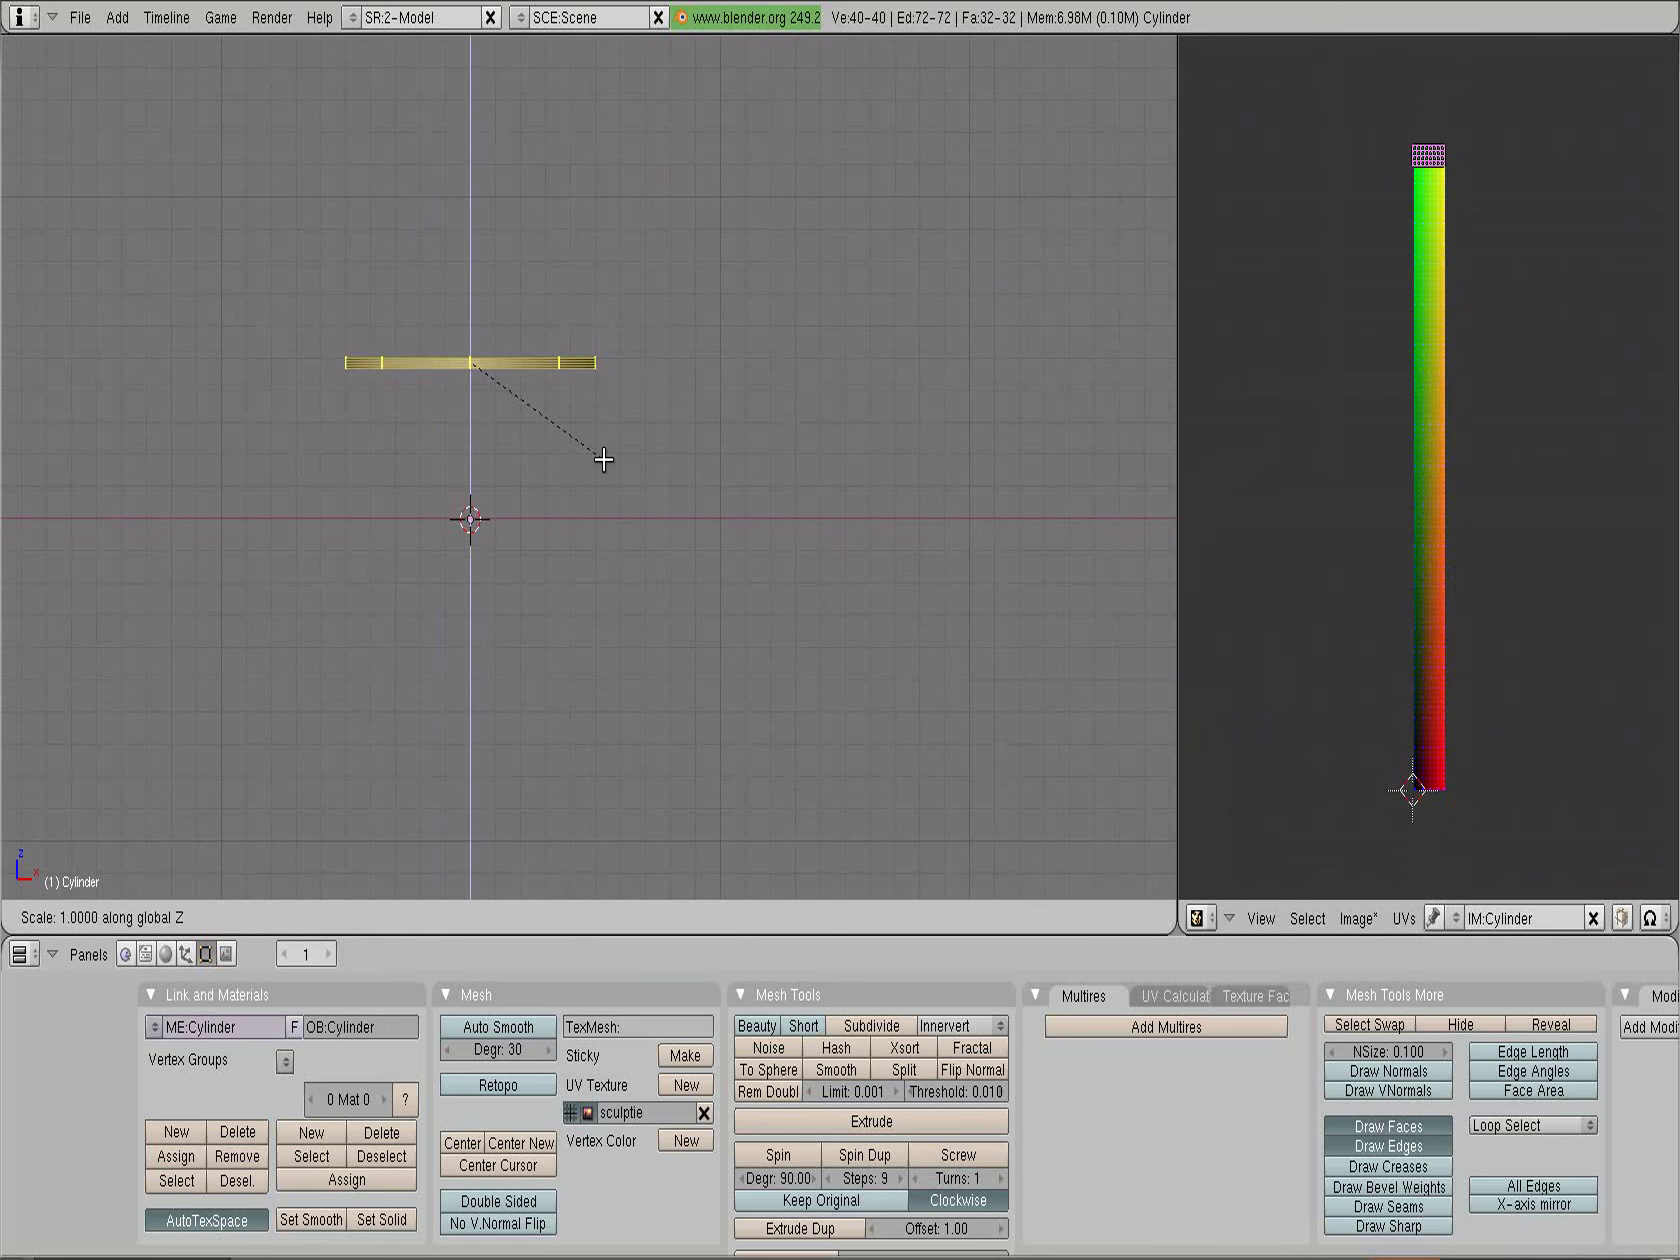
pyautogui.write('50')
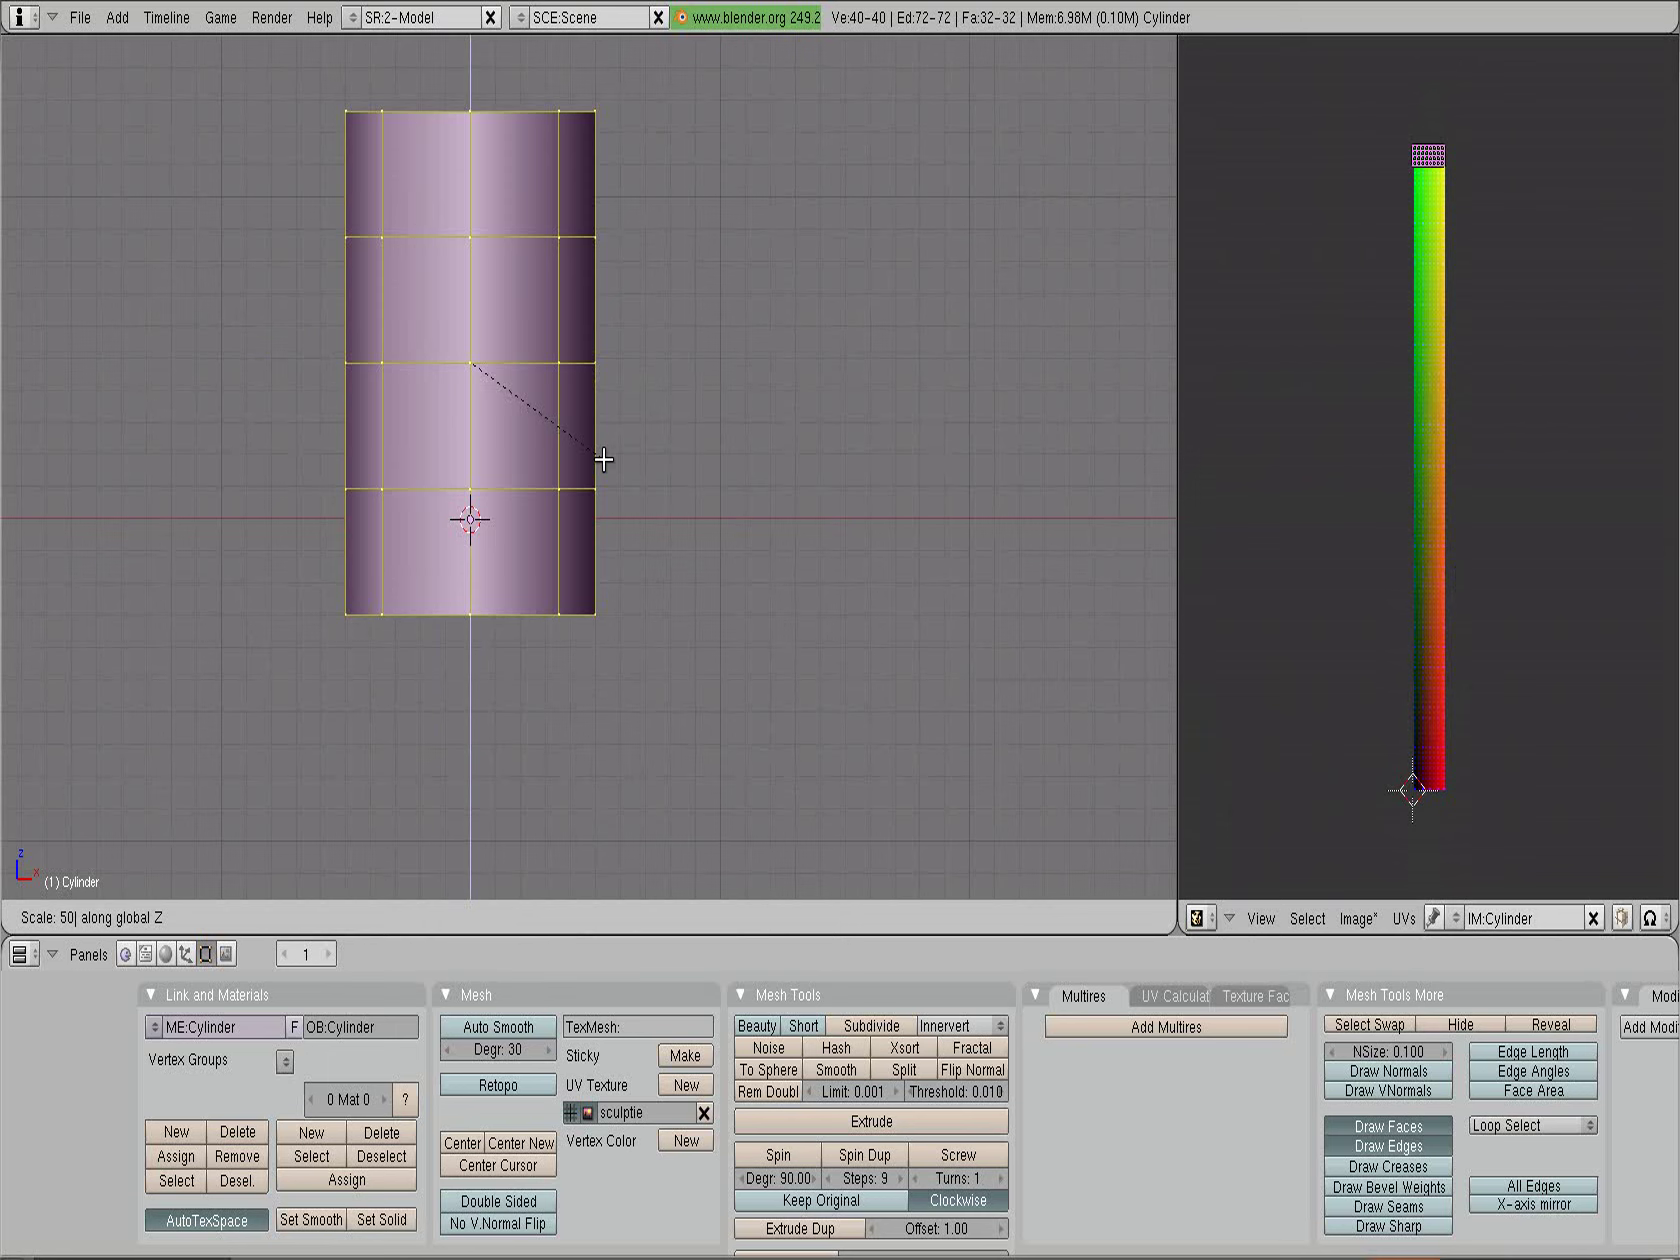
pyautogui.press('Return')
pyautogui.scroll(-1, 603, 462)
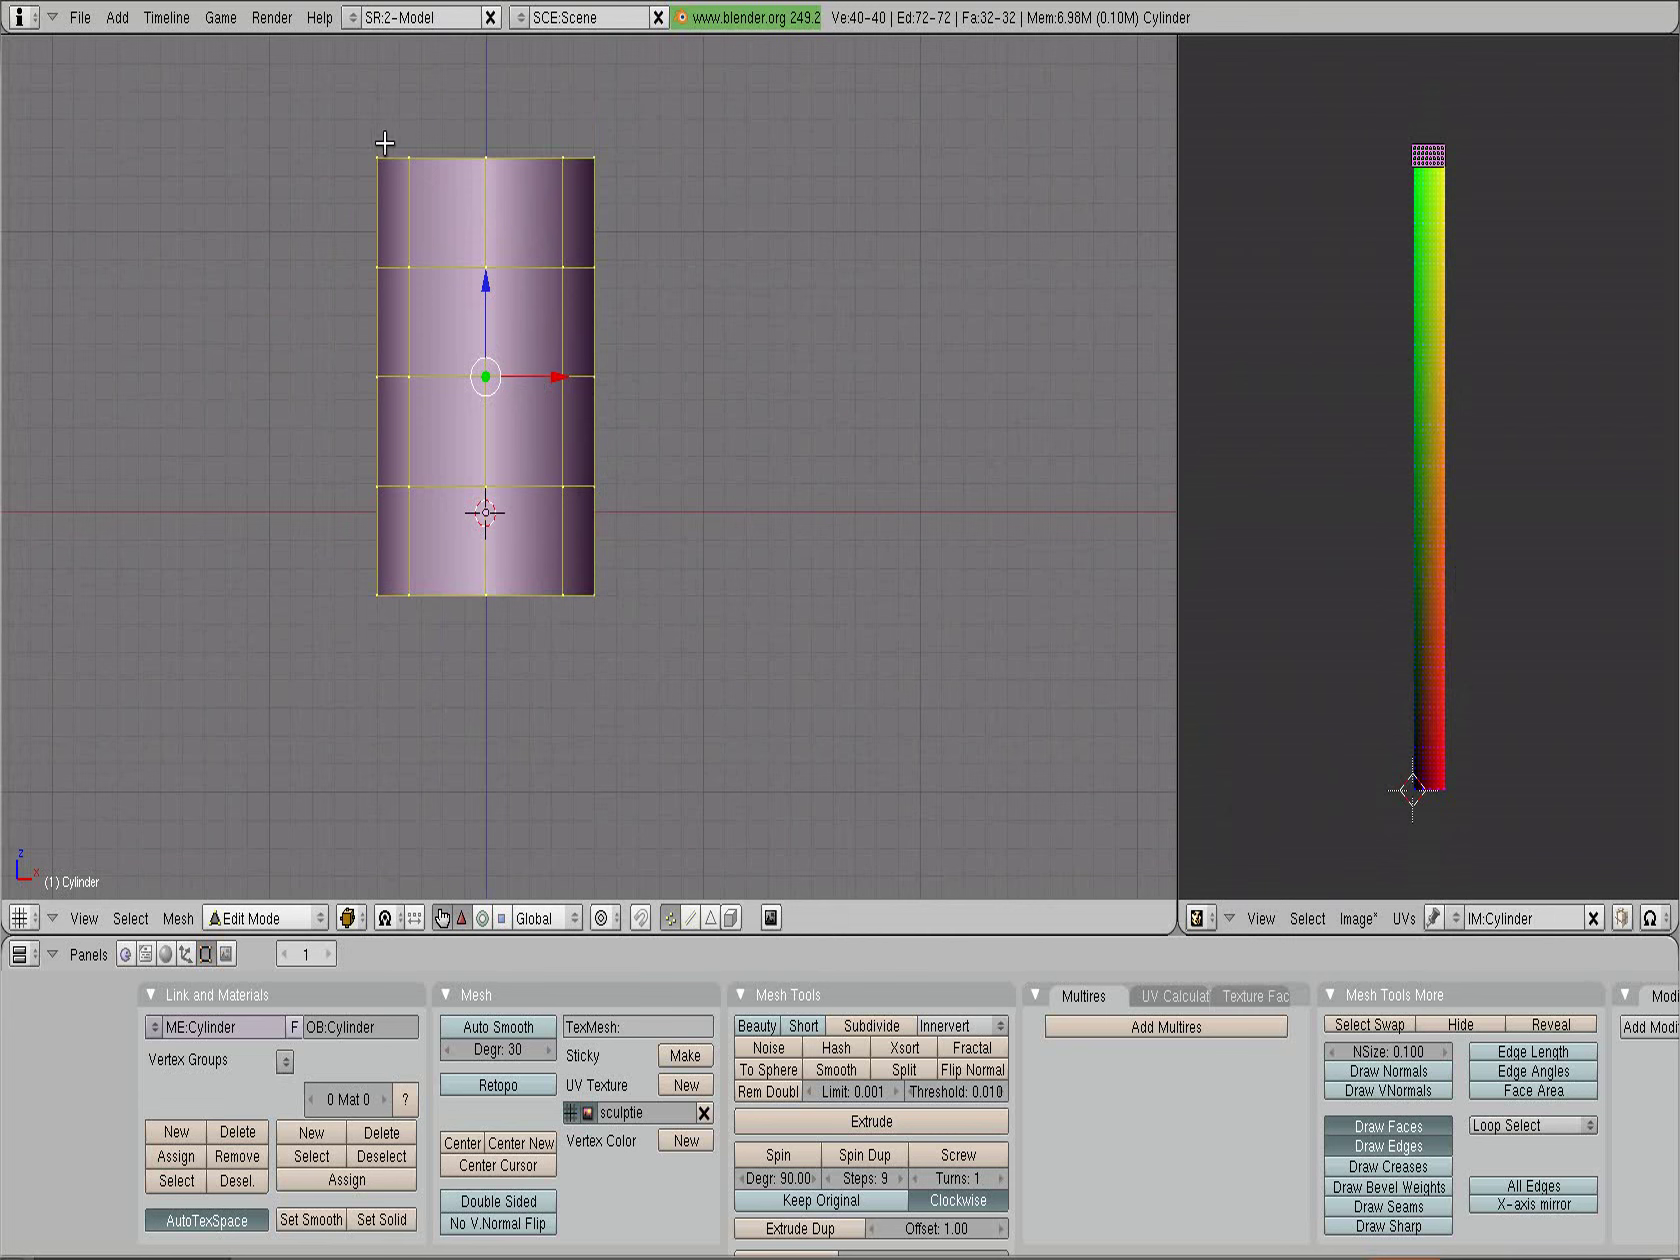
pyautogui.press('a')
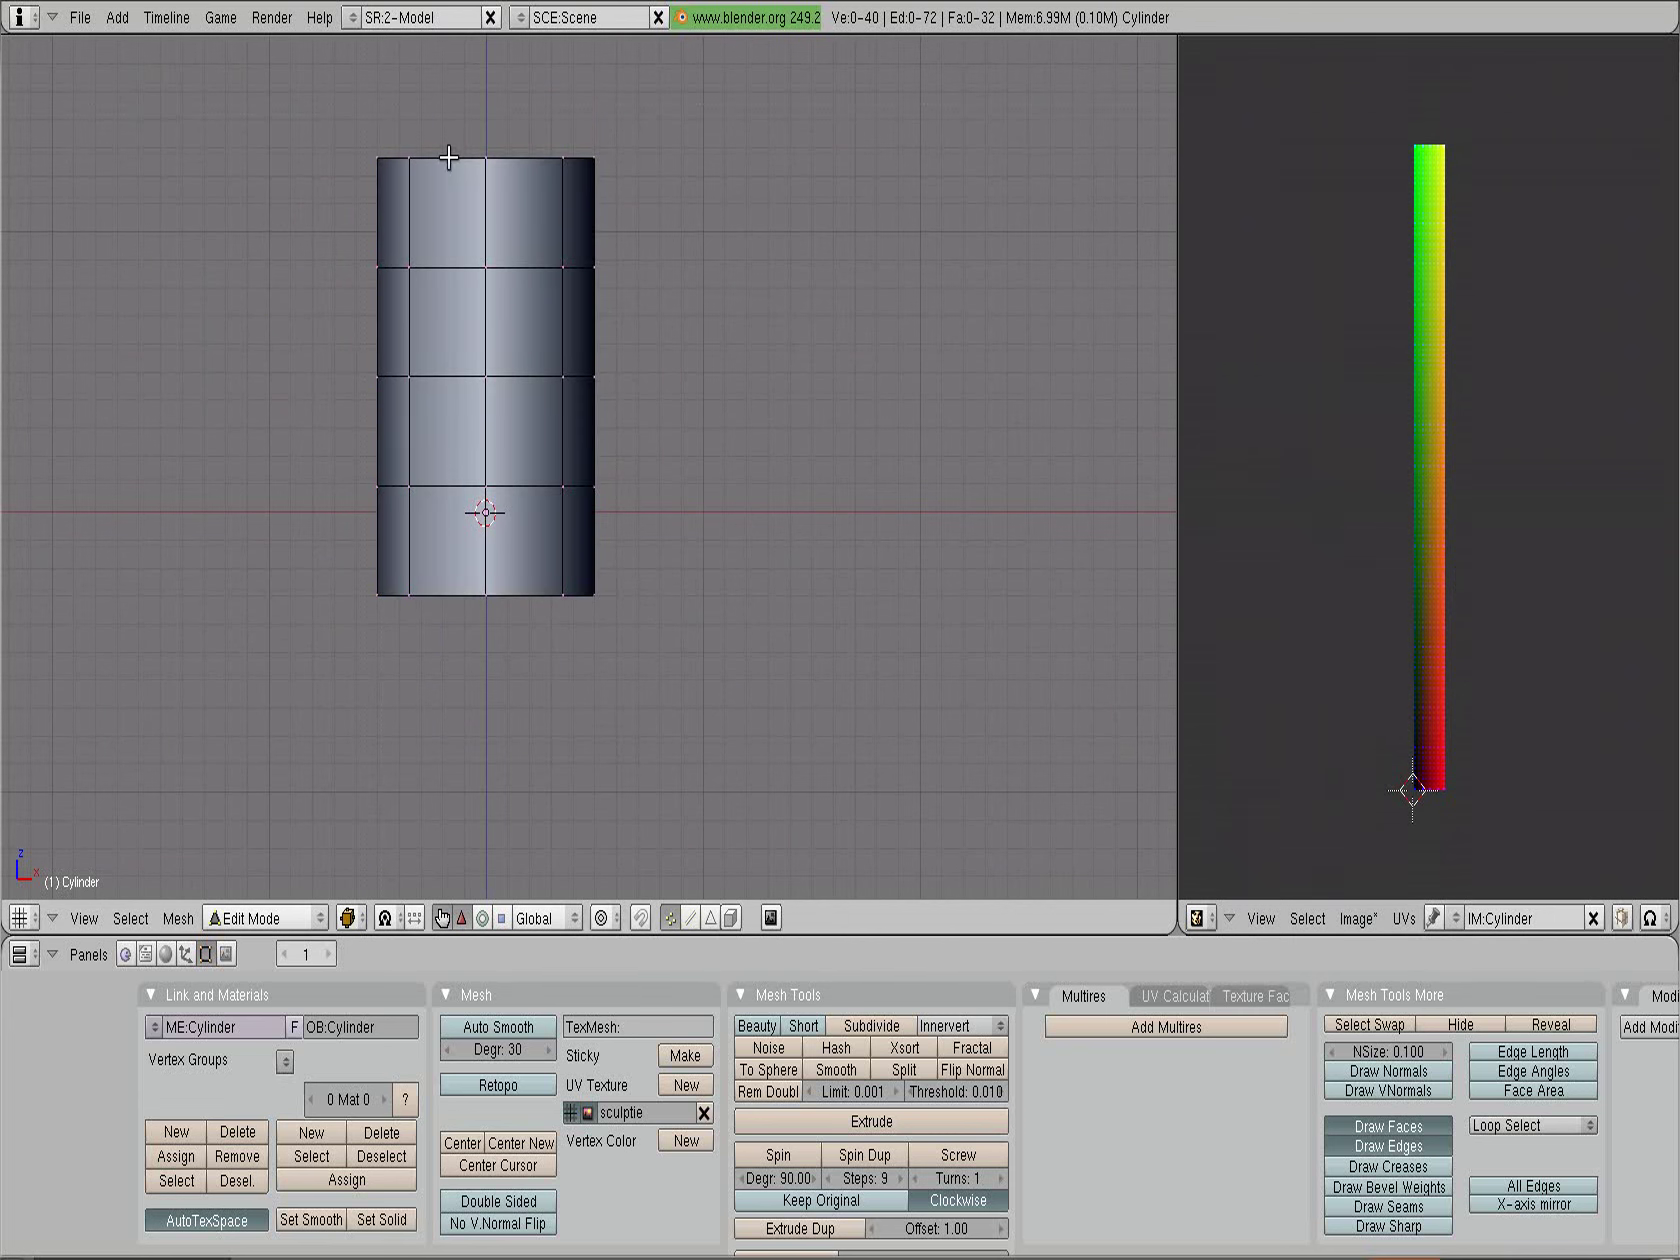
# Collapse the top ring to a single point by scaling it to 0 with height locked
pyautogui.moveTo(345, 110); pyautogui.dragTo(671, 184)
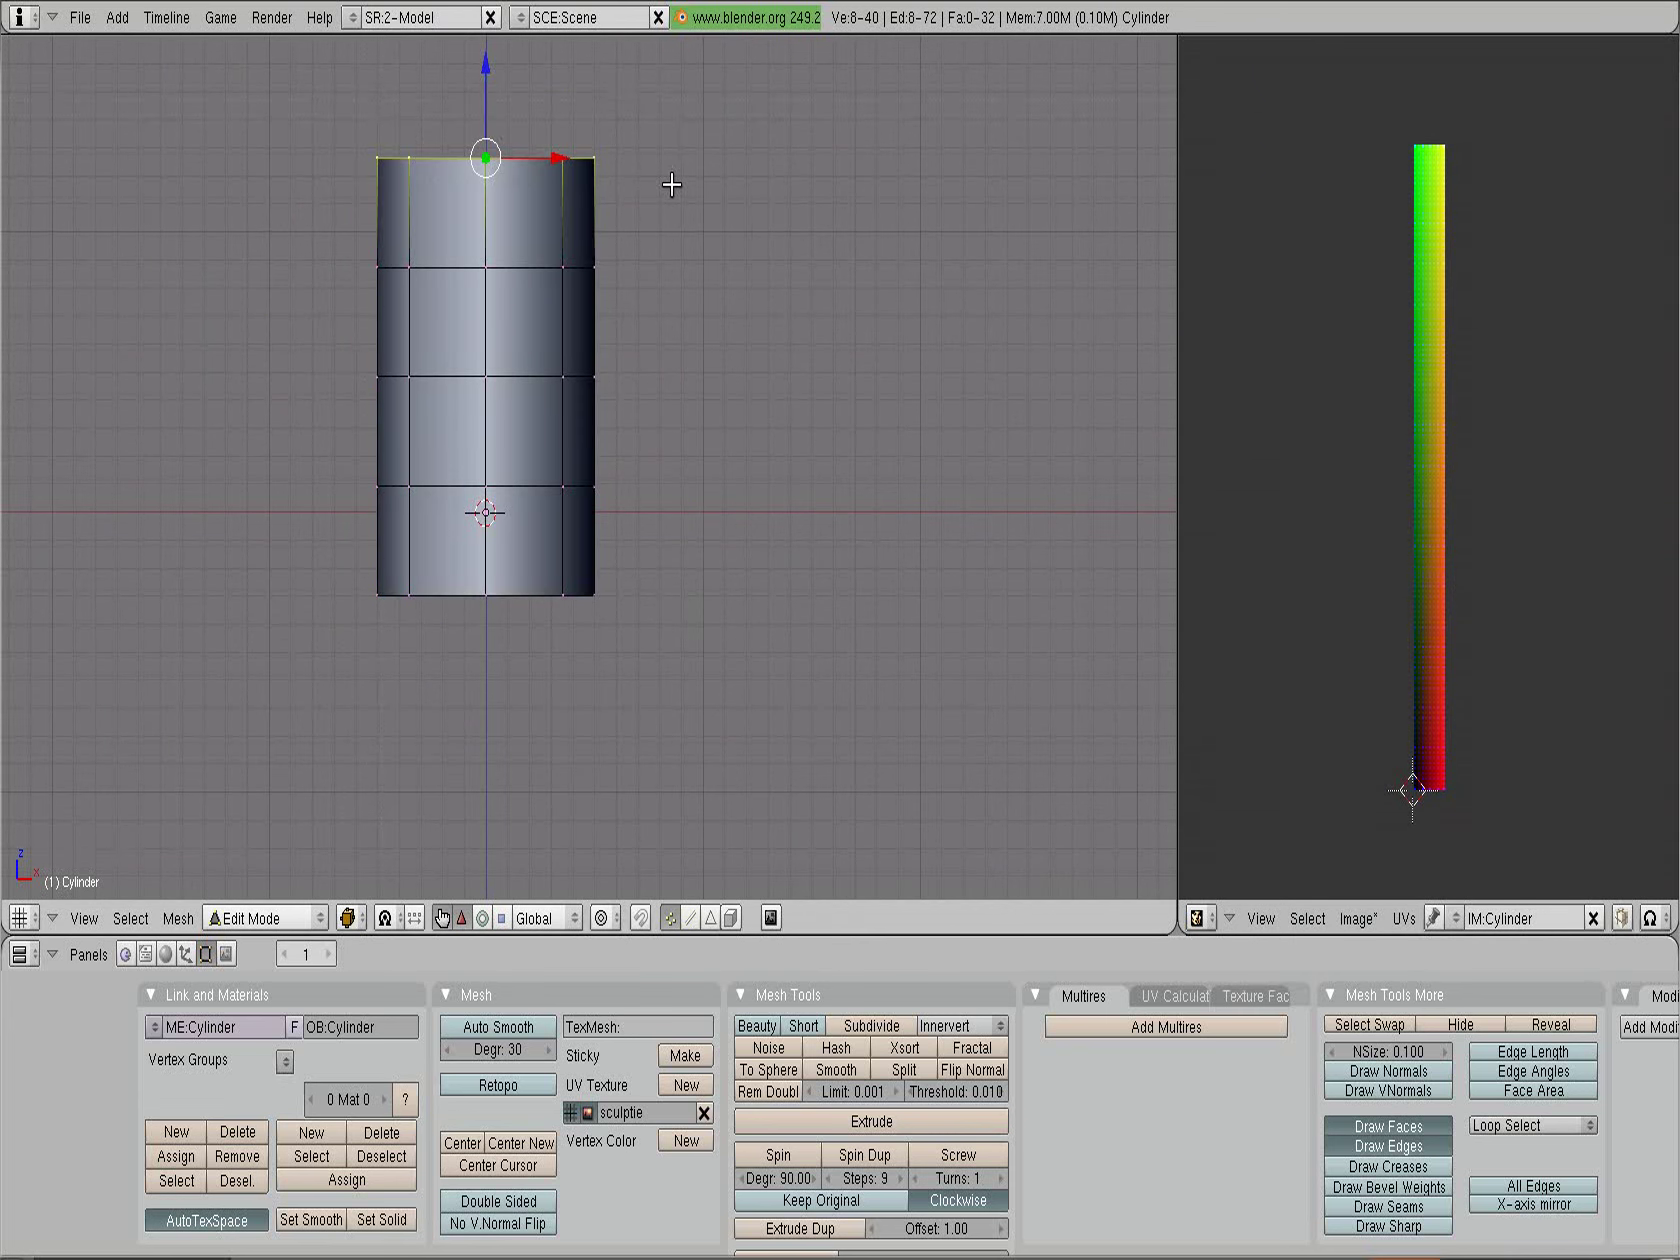
pyautogui.press('s')
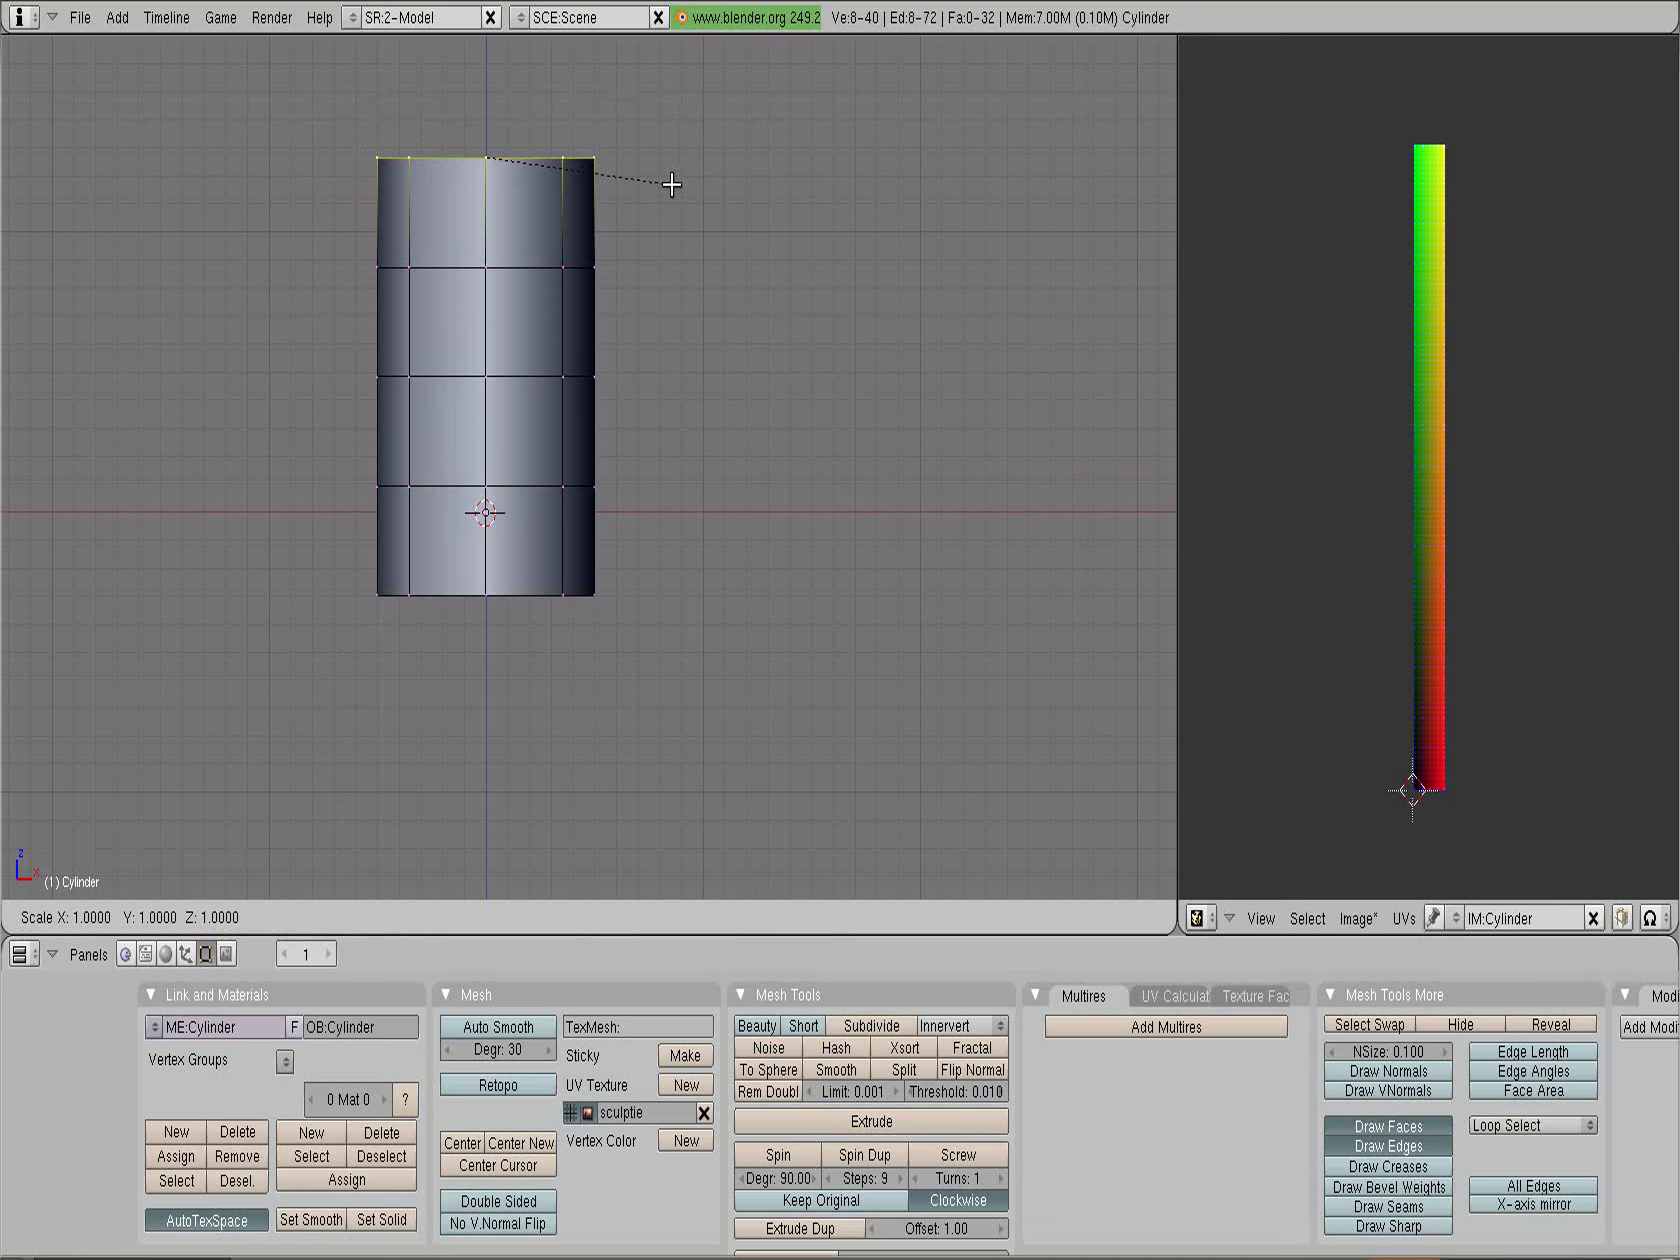
pyautogui.hotkey('shift', 'z')
pyautogui.press('0')
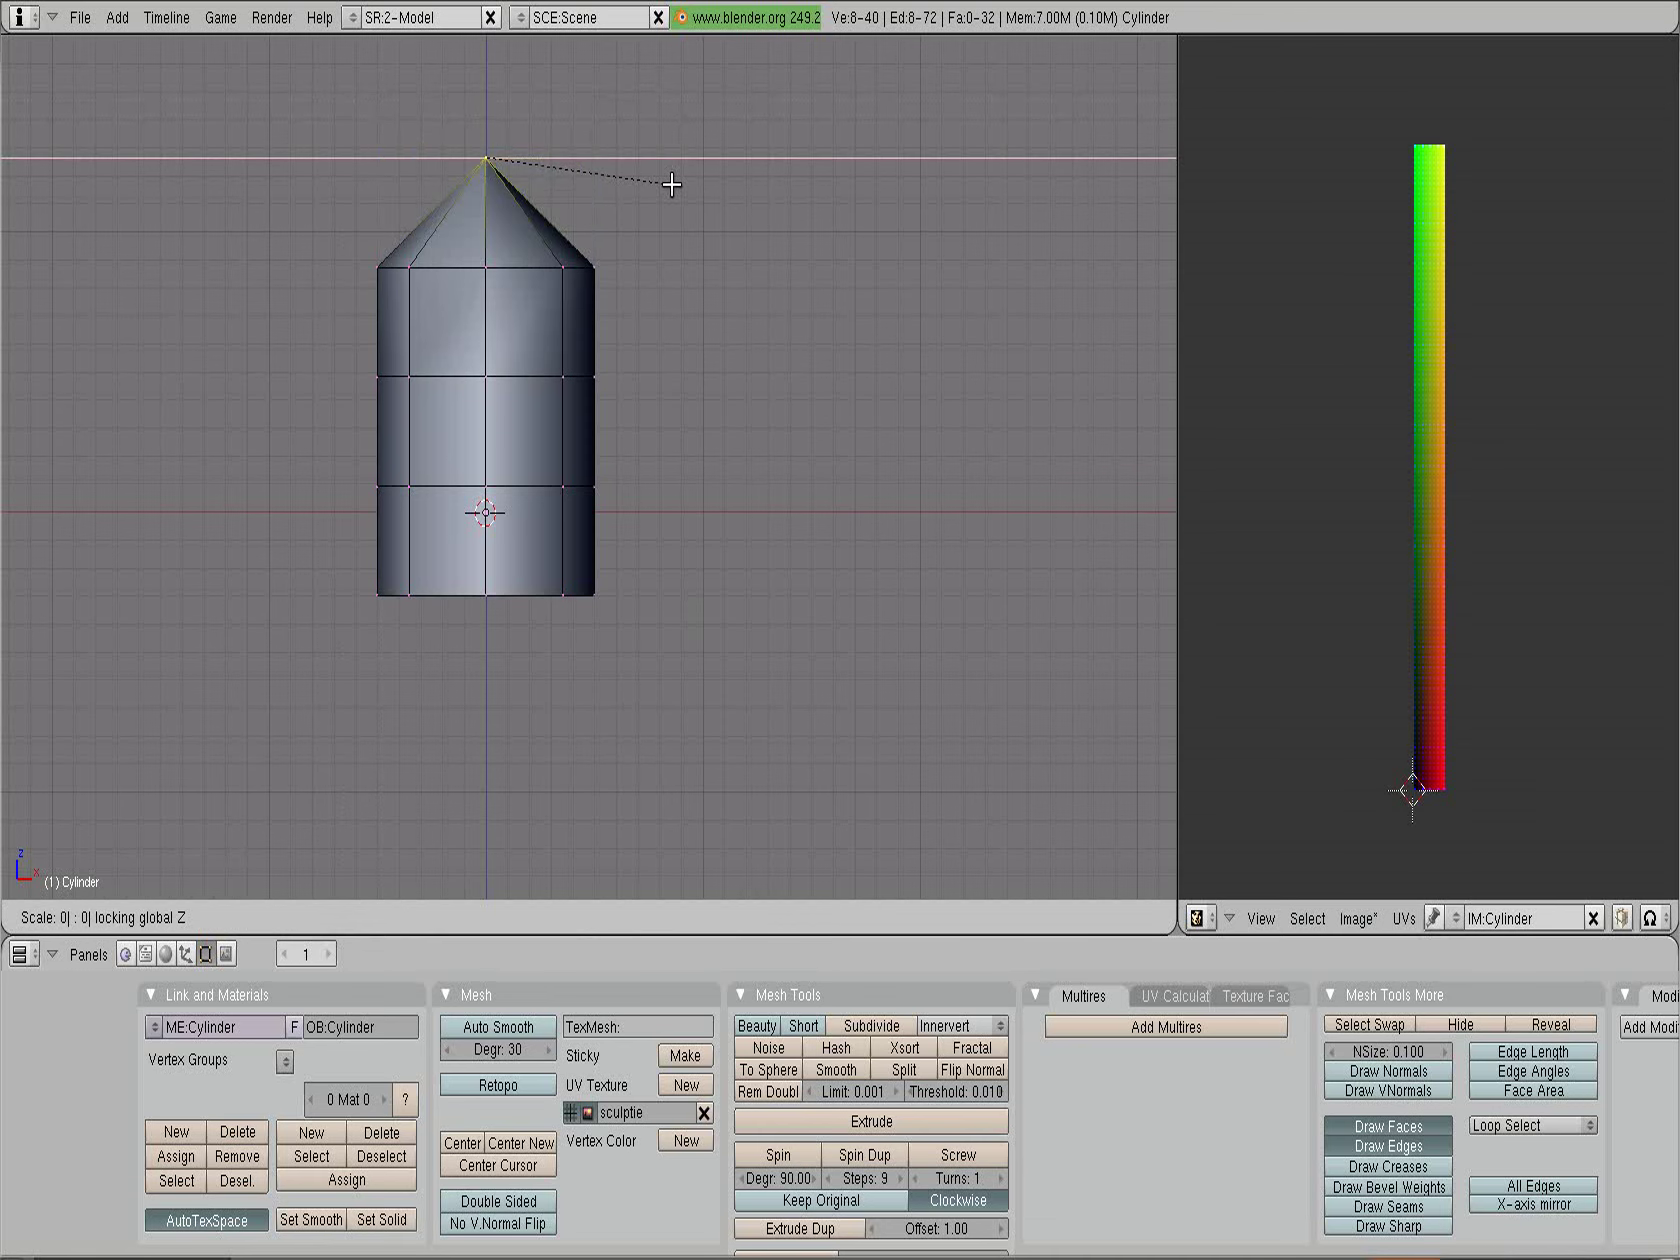
pyautogui.press('Return')
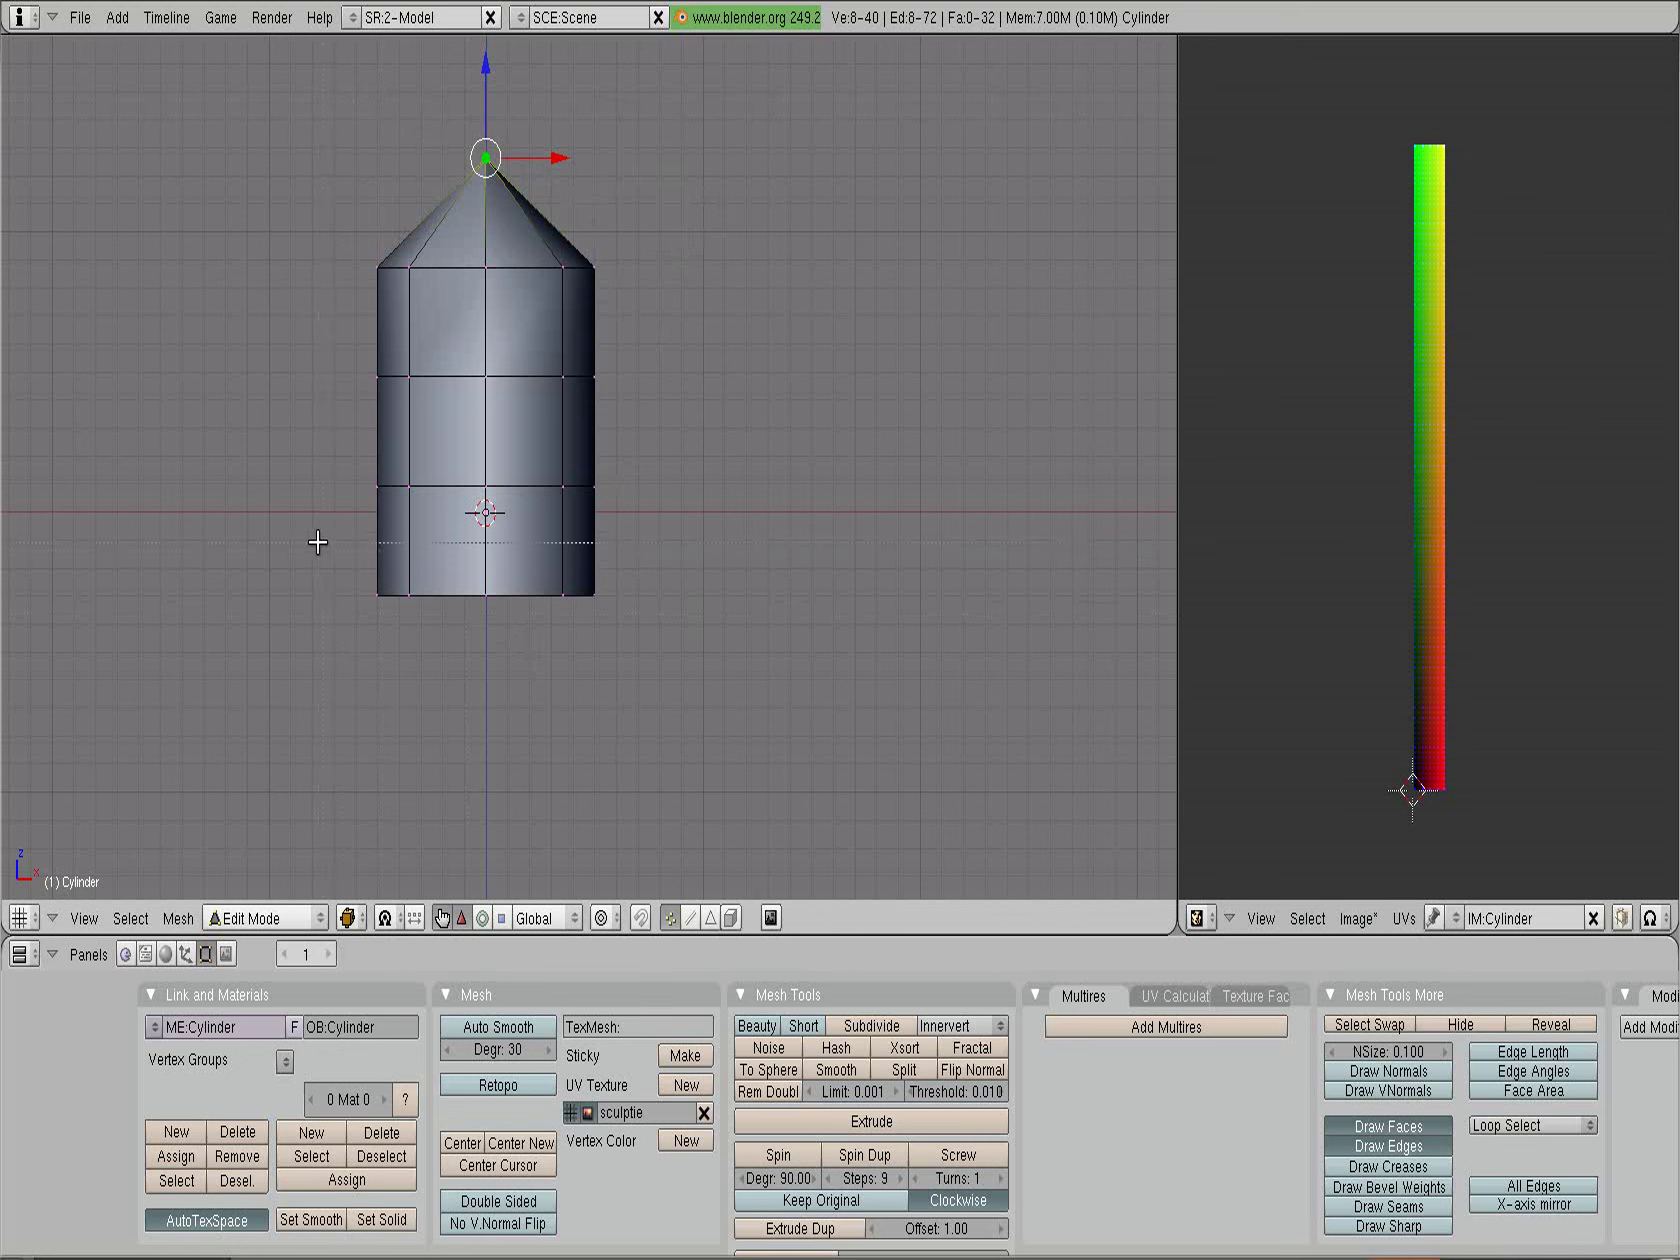
# Select the bottom two rings and scale them to 0 with height locked, forming a bottom tip
pyautogui.click(379, 614)
pyautogui.moveTo(654, 662); pyautogui.dragTo(653, 650)
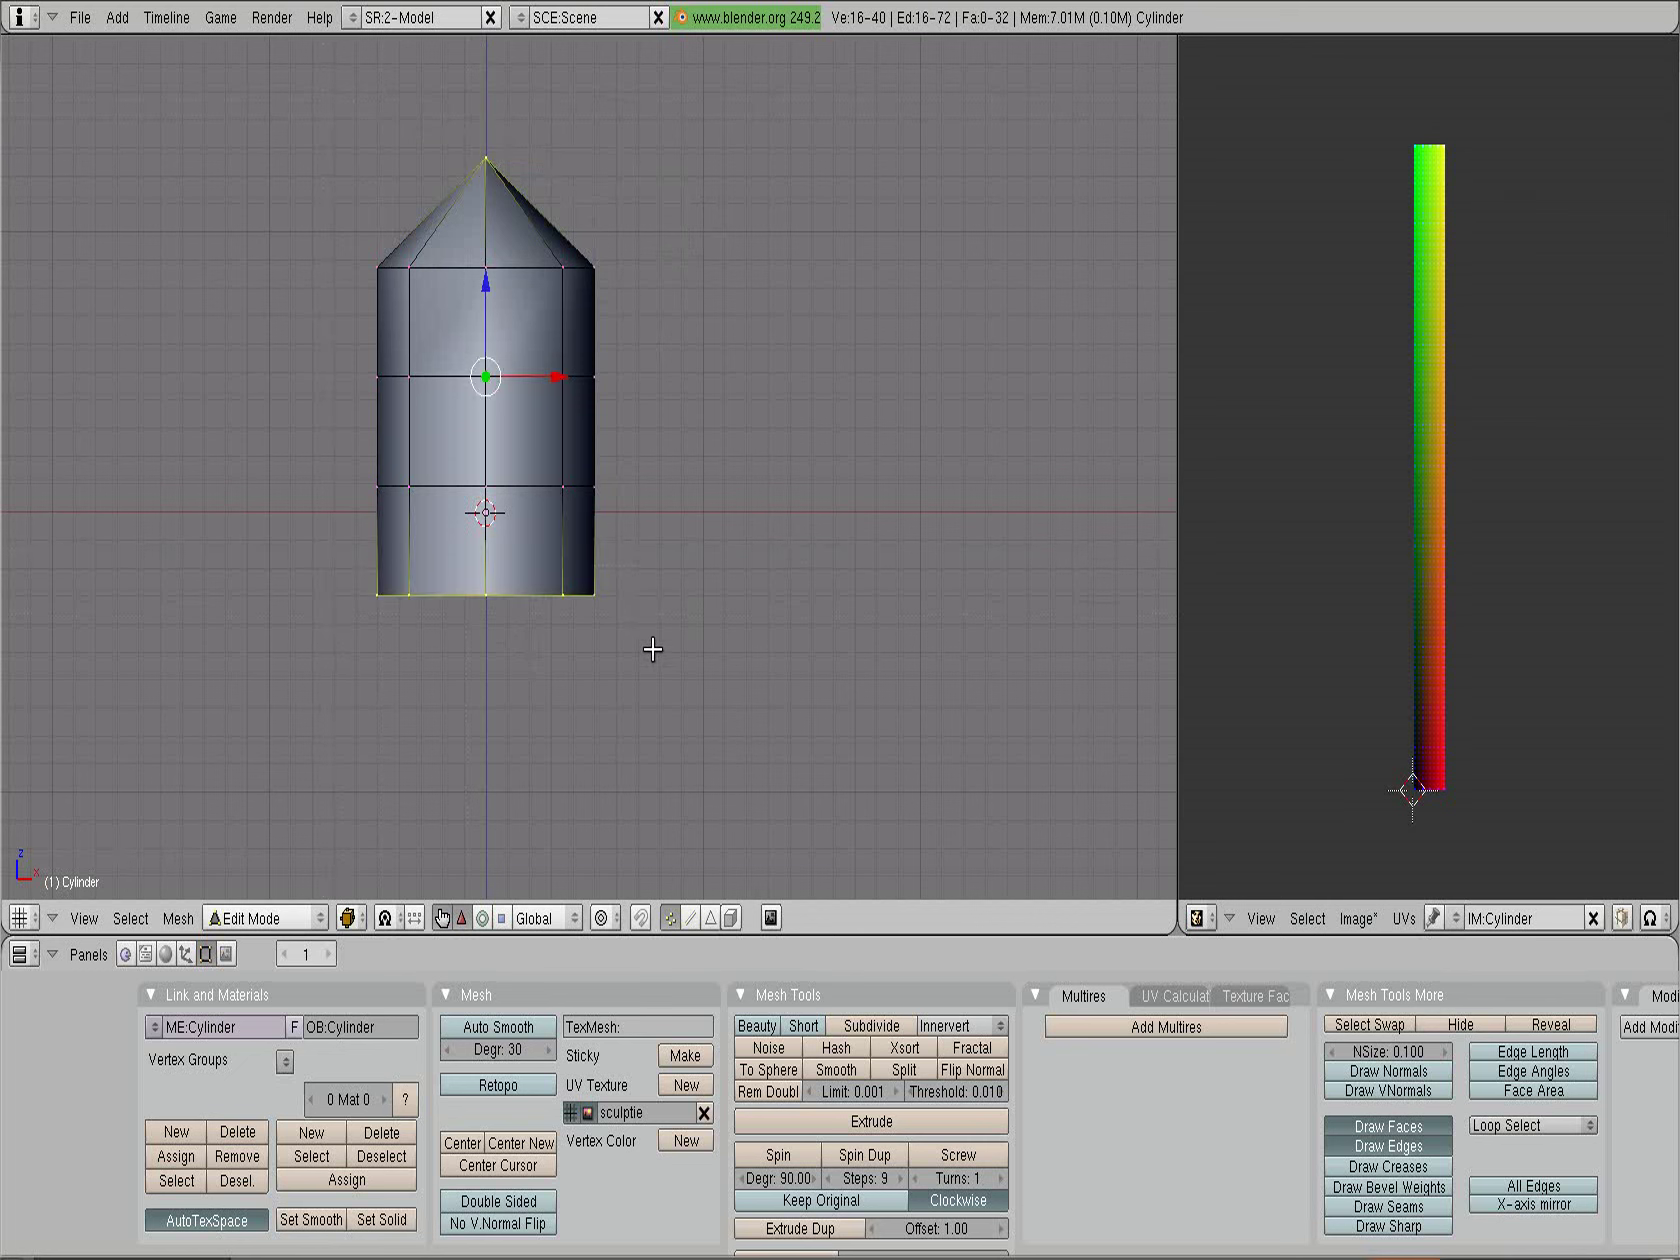
pyautogui.press('b')
pyautogui.moveTo(292, 463); pyautogui.dragTo(753, 541)
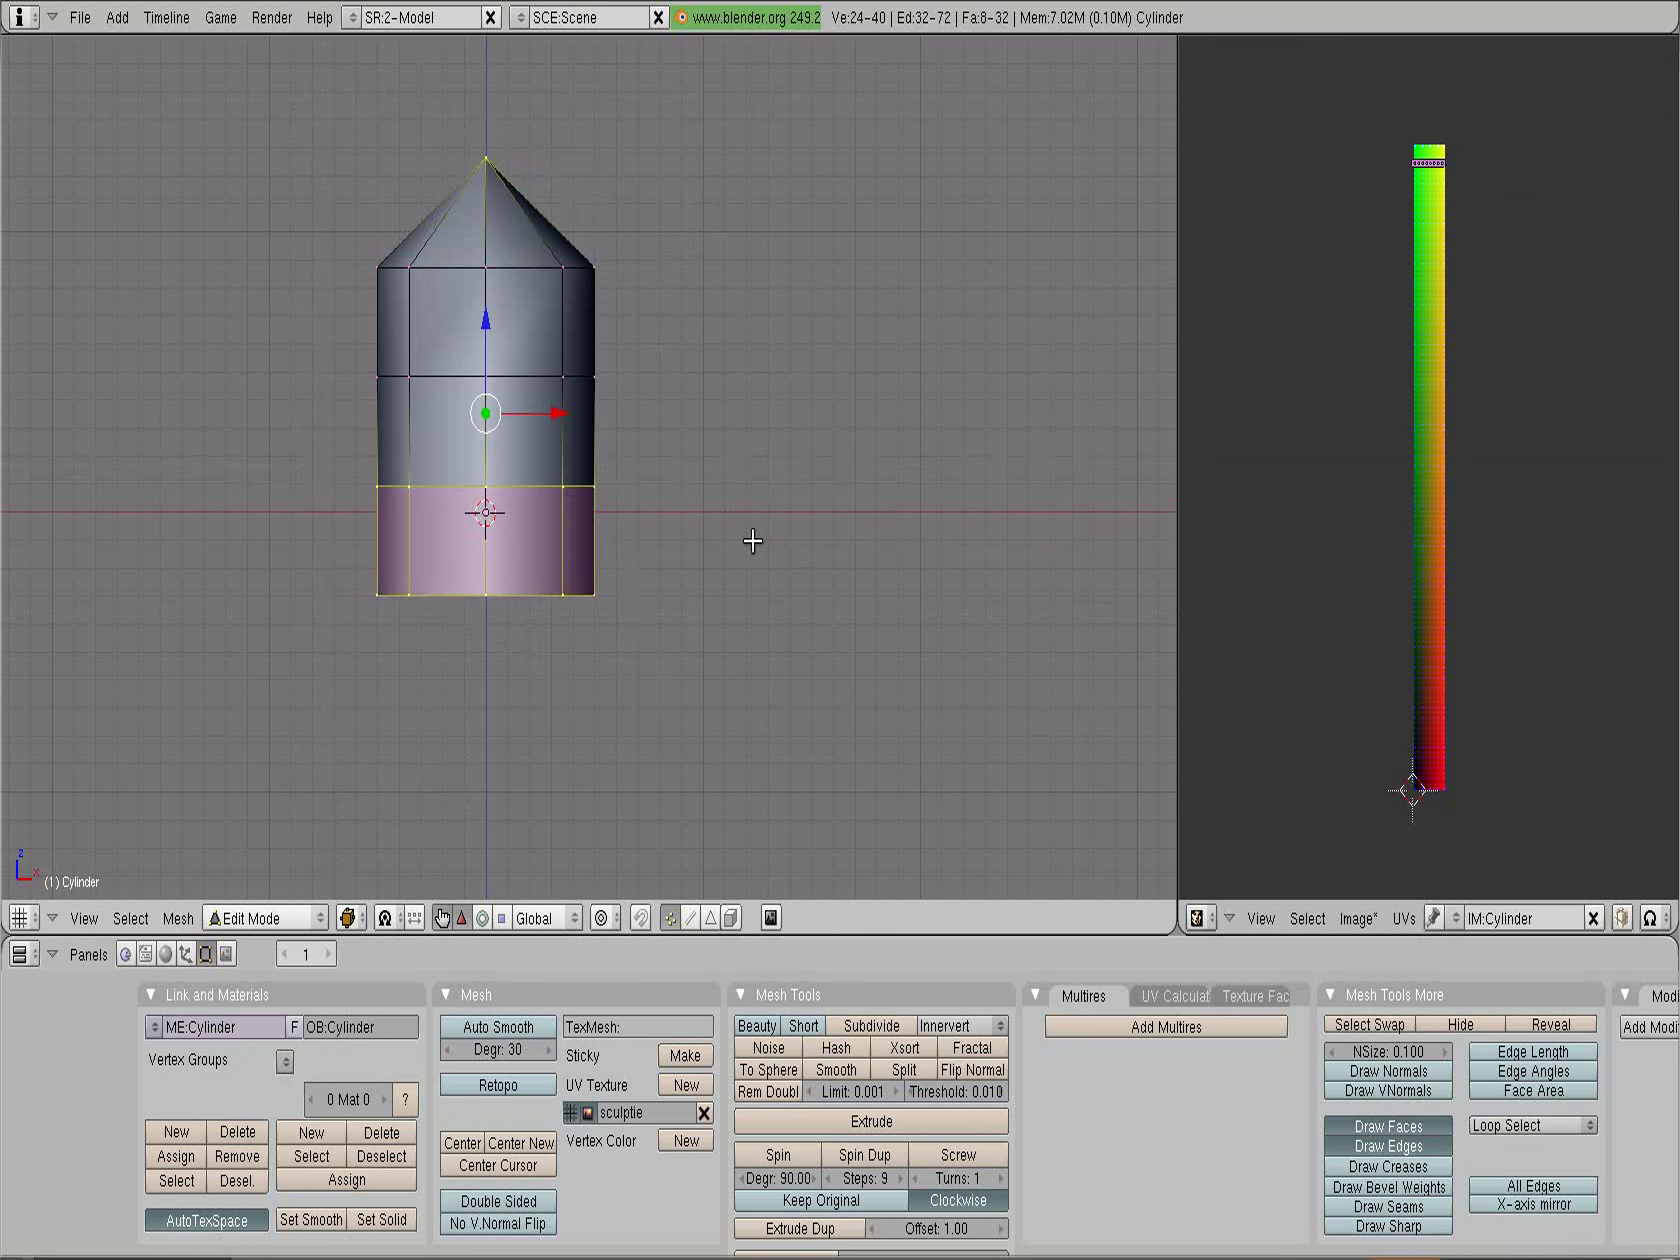
pyautogui.press('s')
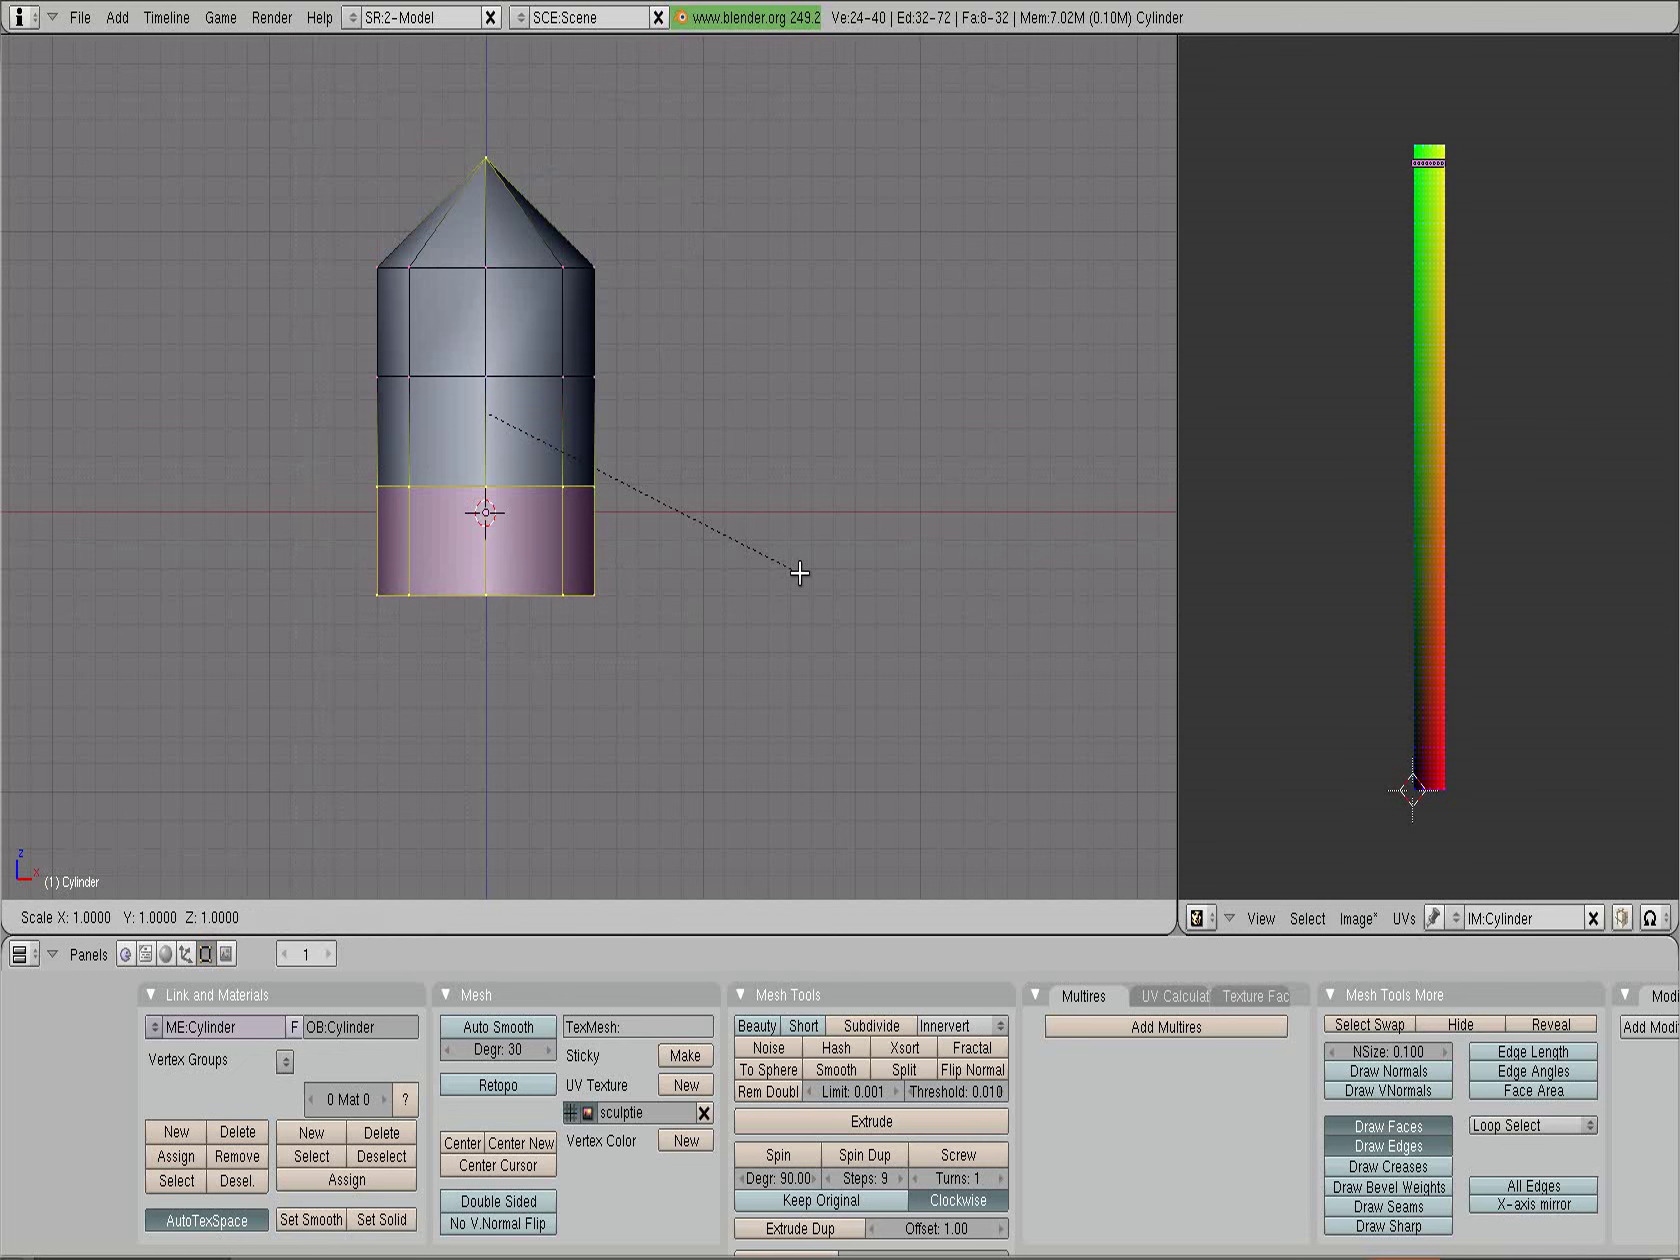
pyautogui.hotkey('shift', 'z')
pyautogui.press('0')
pyautogui.press('Return')
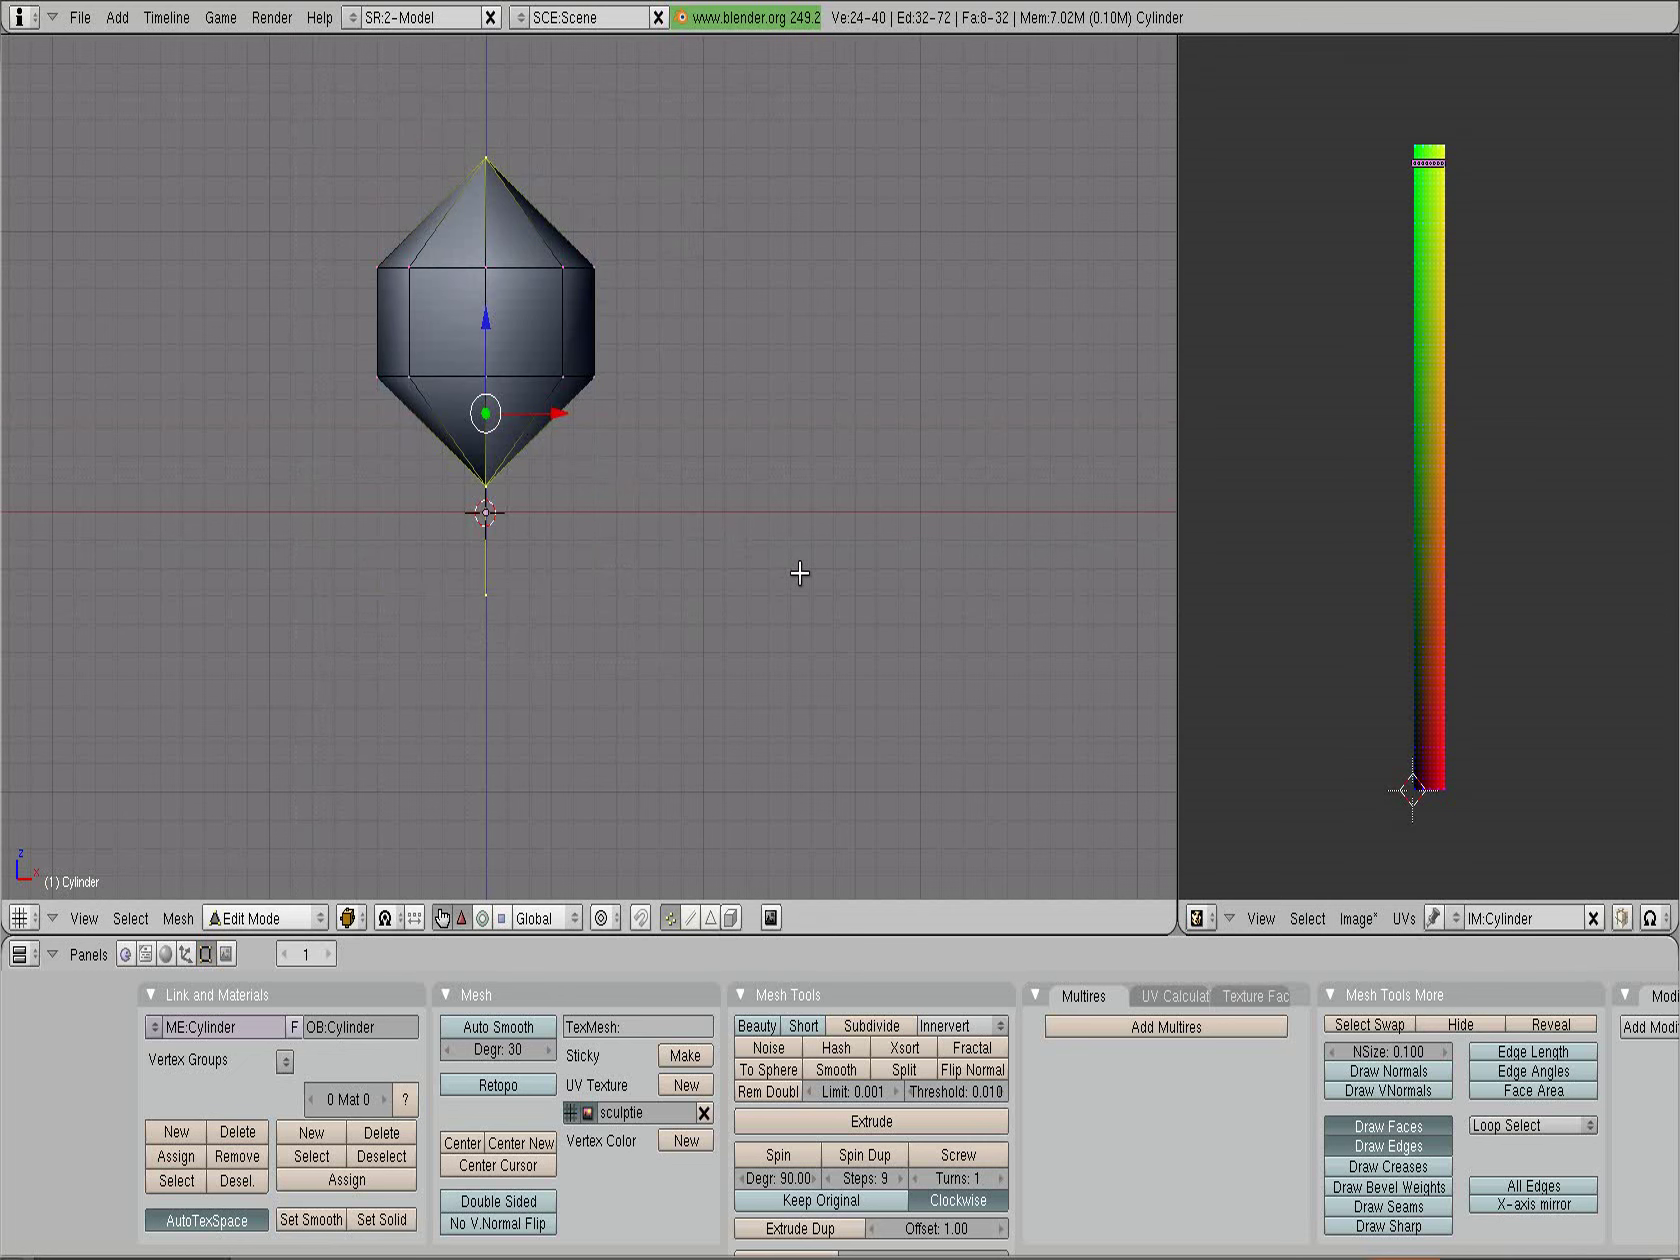
pyautogui.scroll(1, 686, 638)
pyautogui.scroll(1, 686, 638)
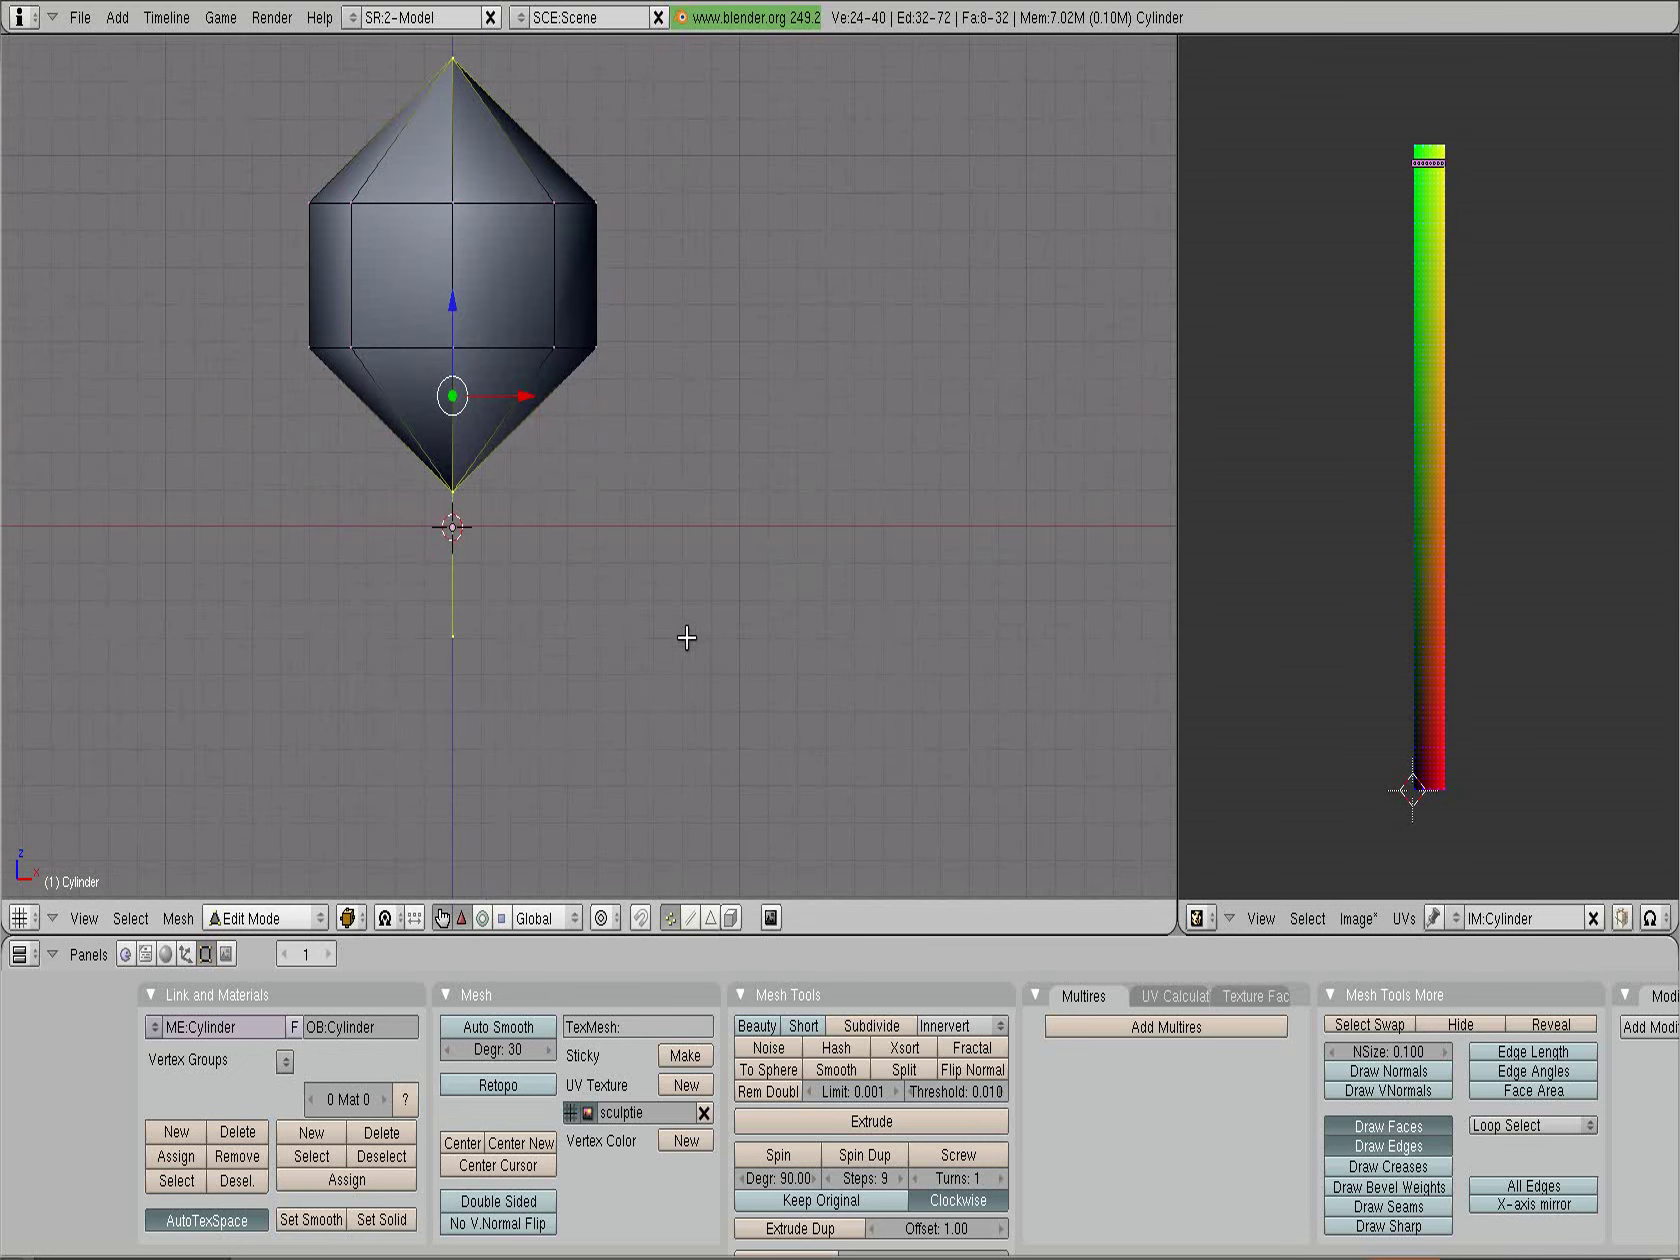
# Select the whole double cone and scale it by 4 along Z
pyautogui.press('a')
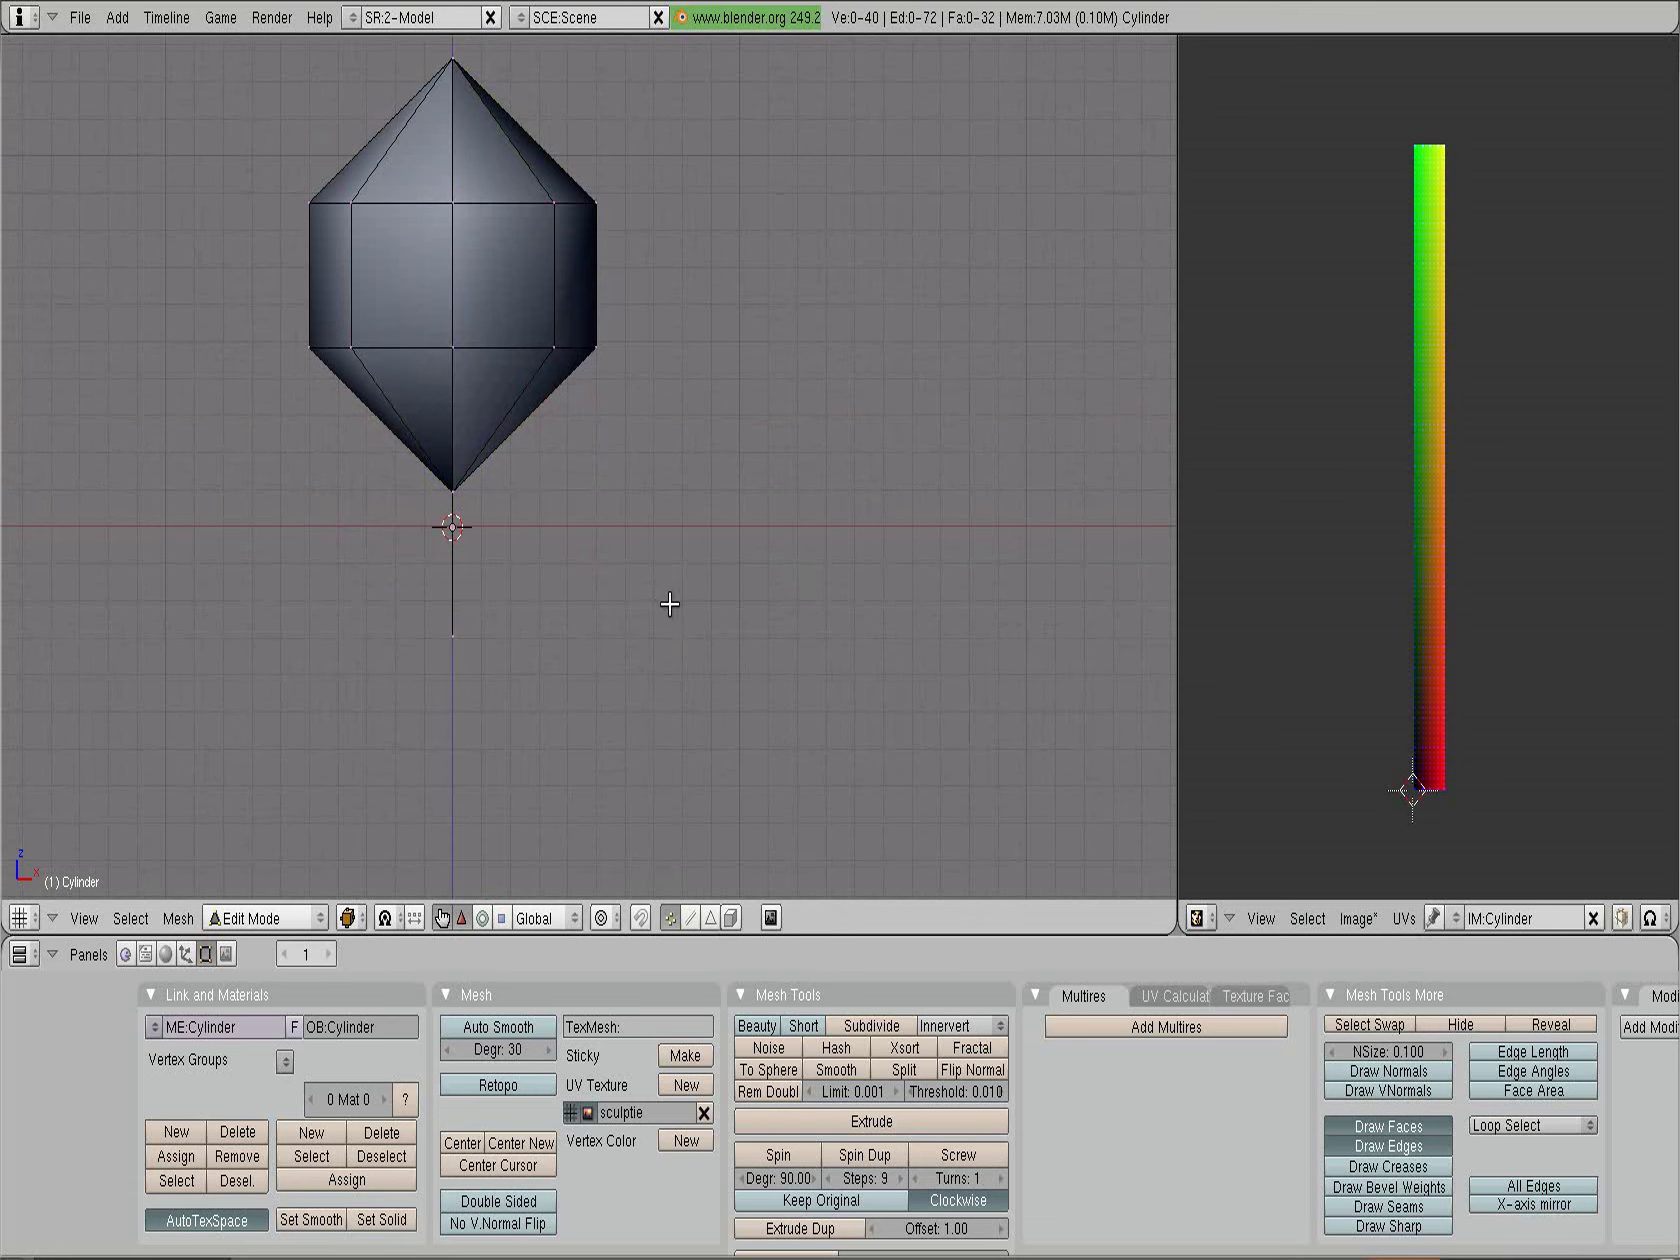
pyautogui.press('a')
pyautogui.scroll(-1, 679, 604)
pyautogui.scroll(-2, 700, 604)
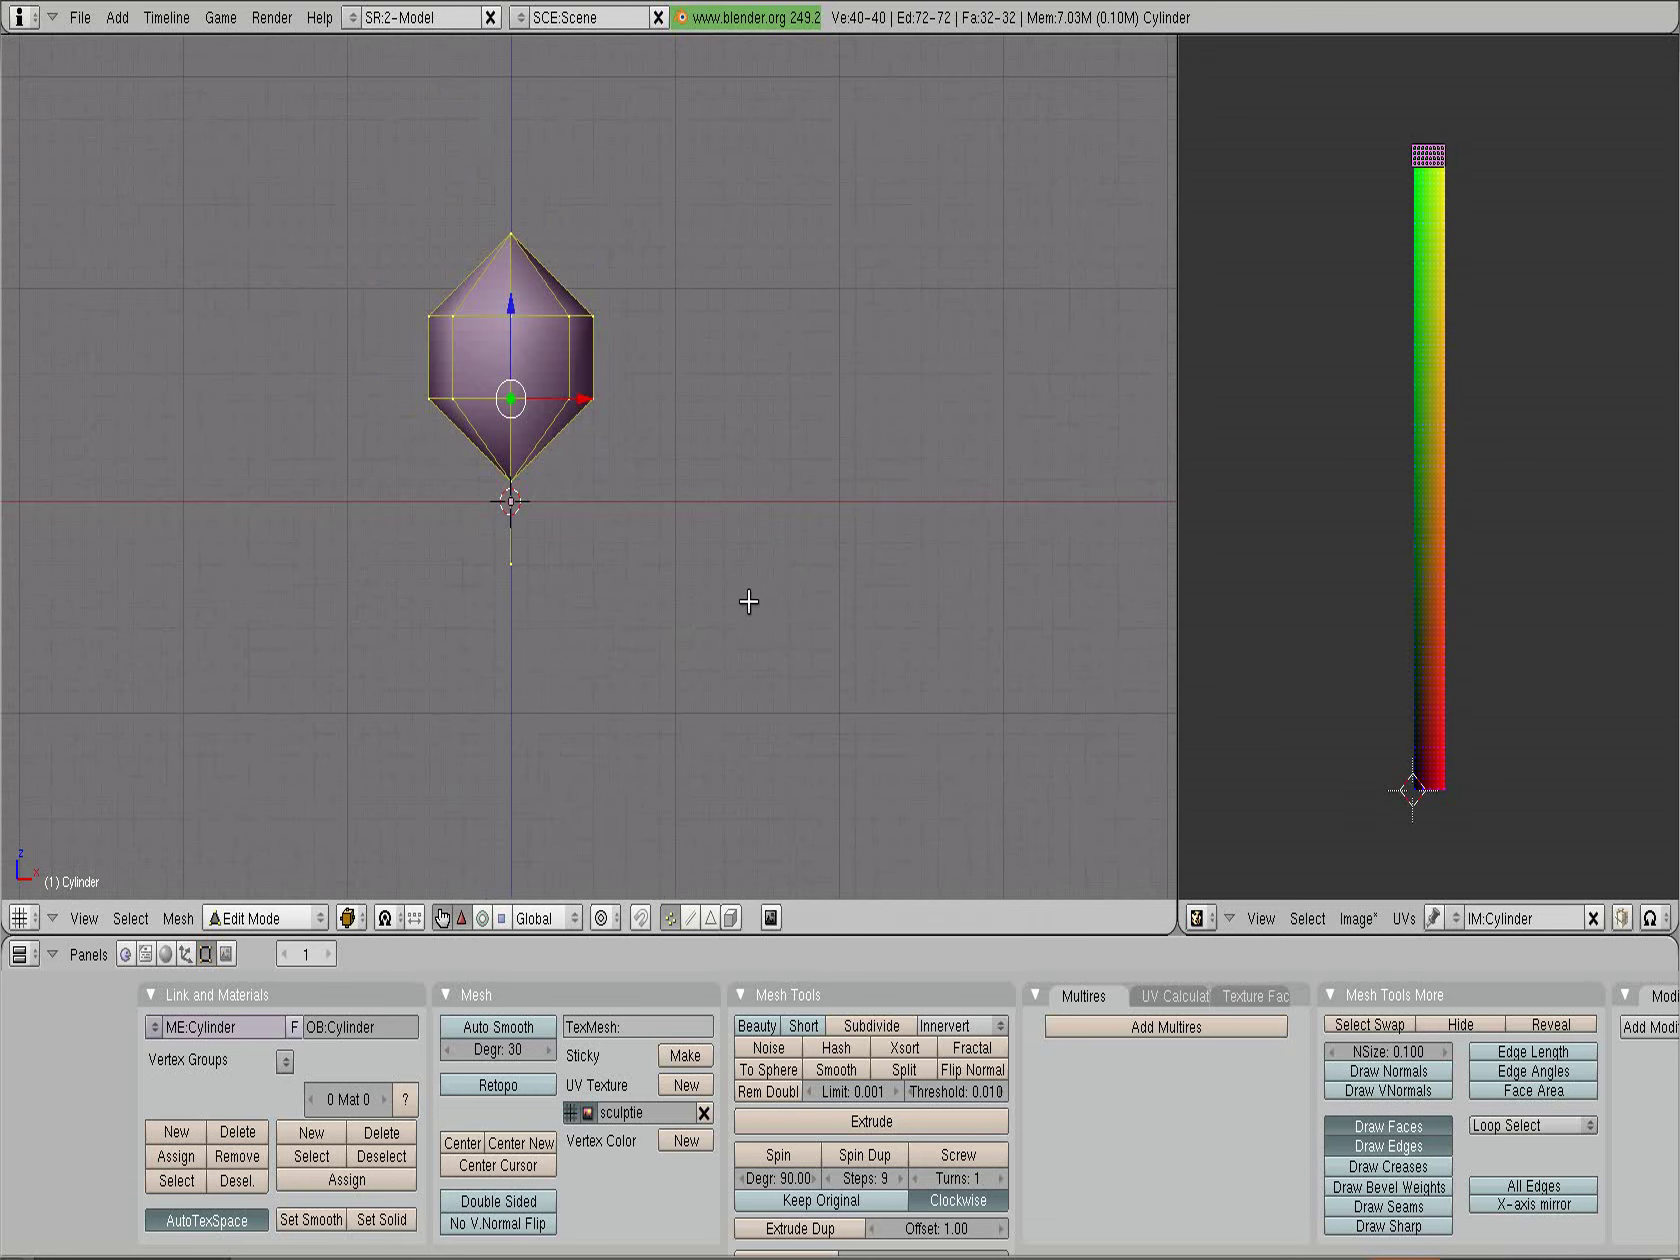
pyautogui.scroll(-1, 748, 601)
pyautogui.scroll(-1, 748, 601)
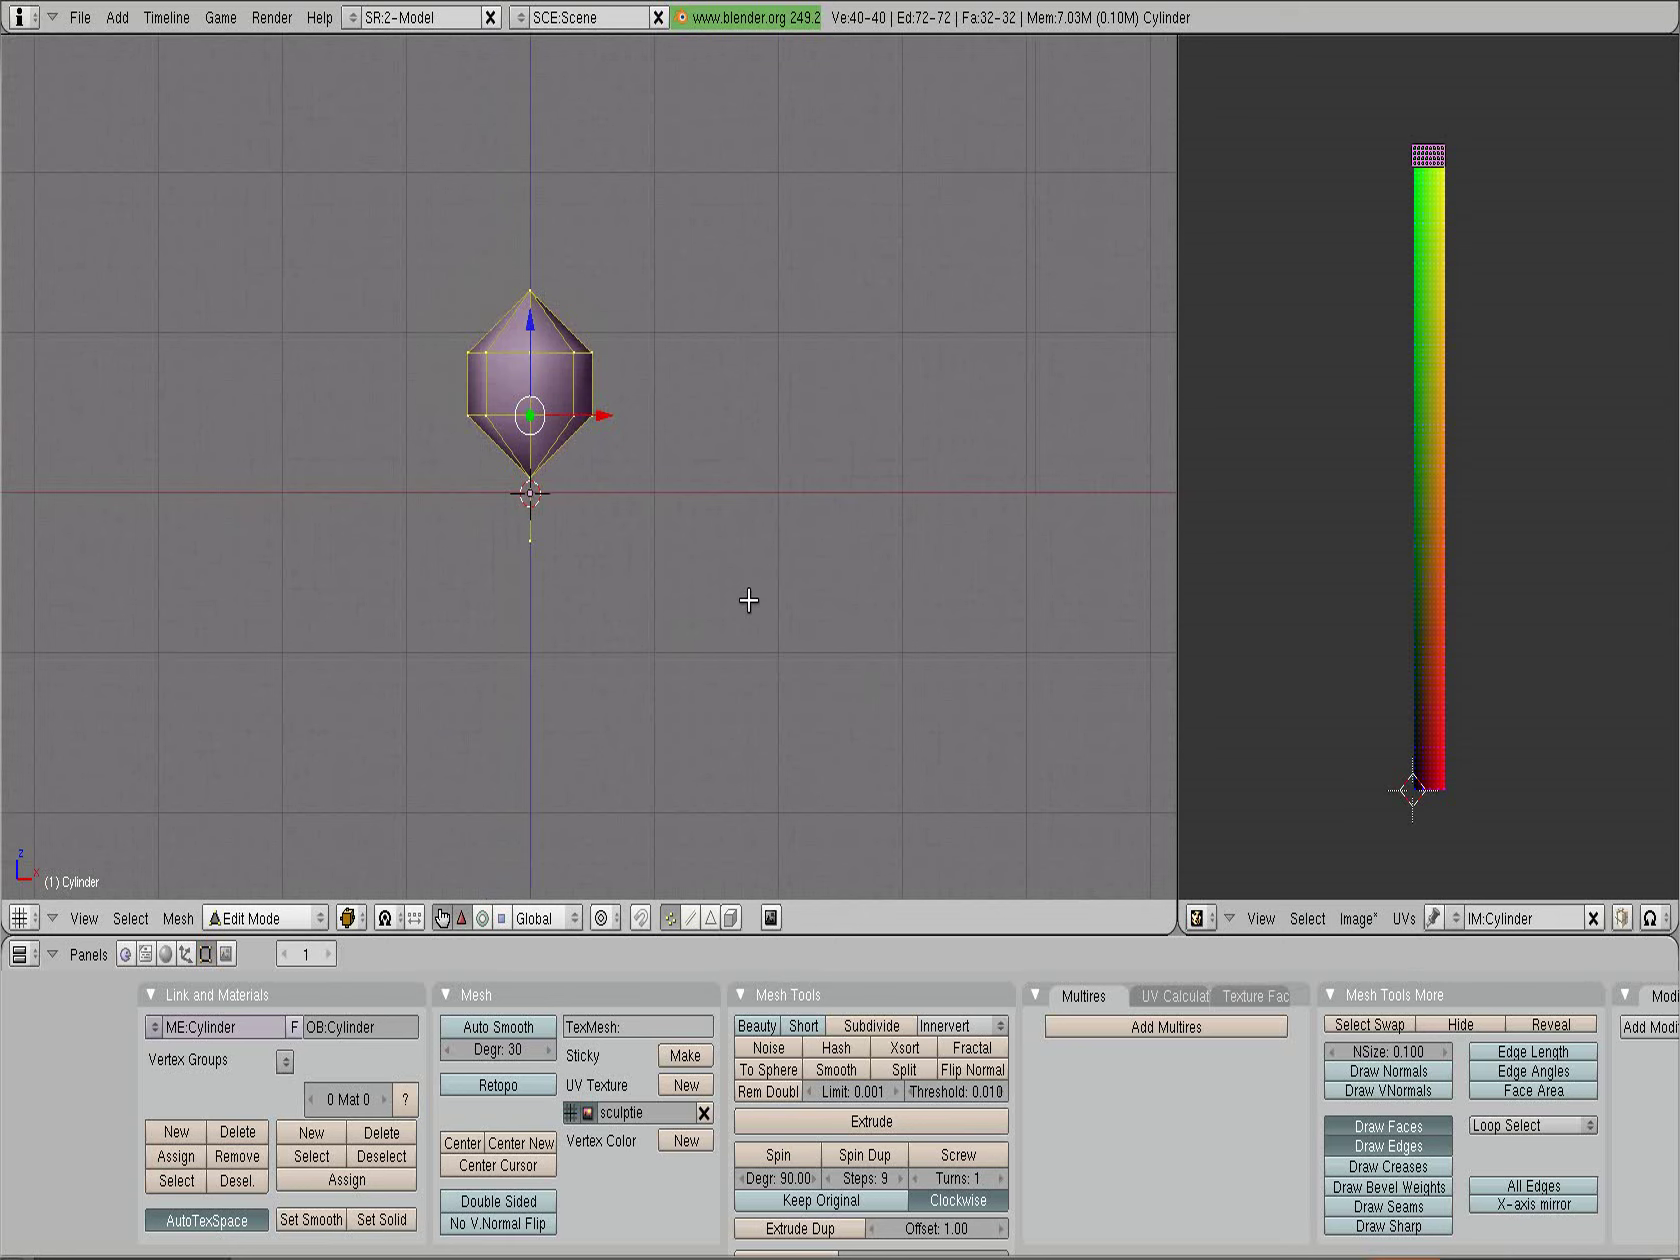
pyautogui.write('sz')
pyautogui.write('4')
pyautogui.press('Return')
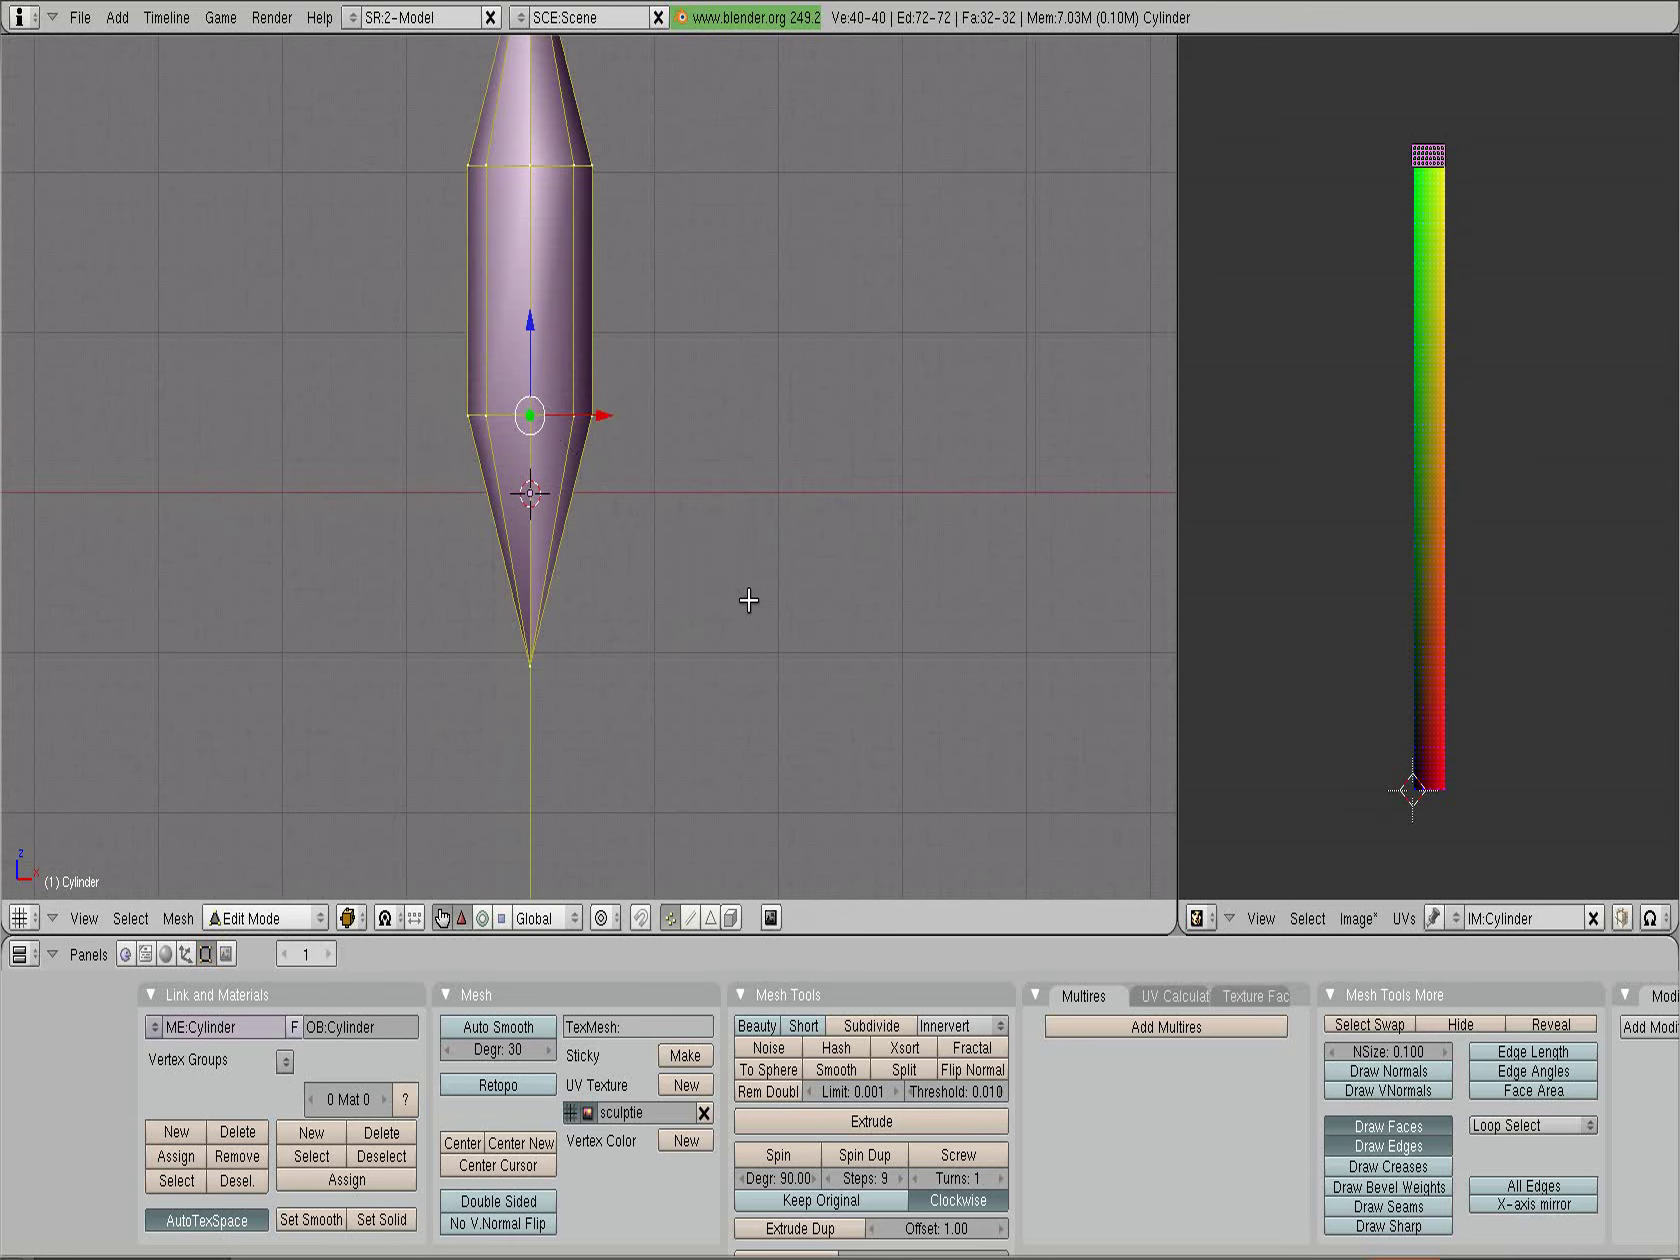
pyautogui.scroll(-1, 748, 600)
pyautogui.scroll(-1, 748, 604)
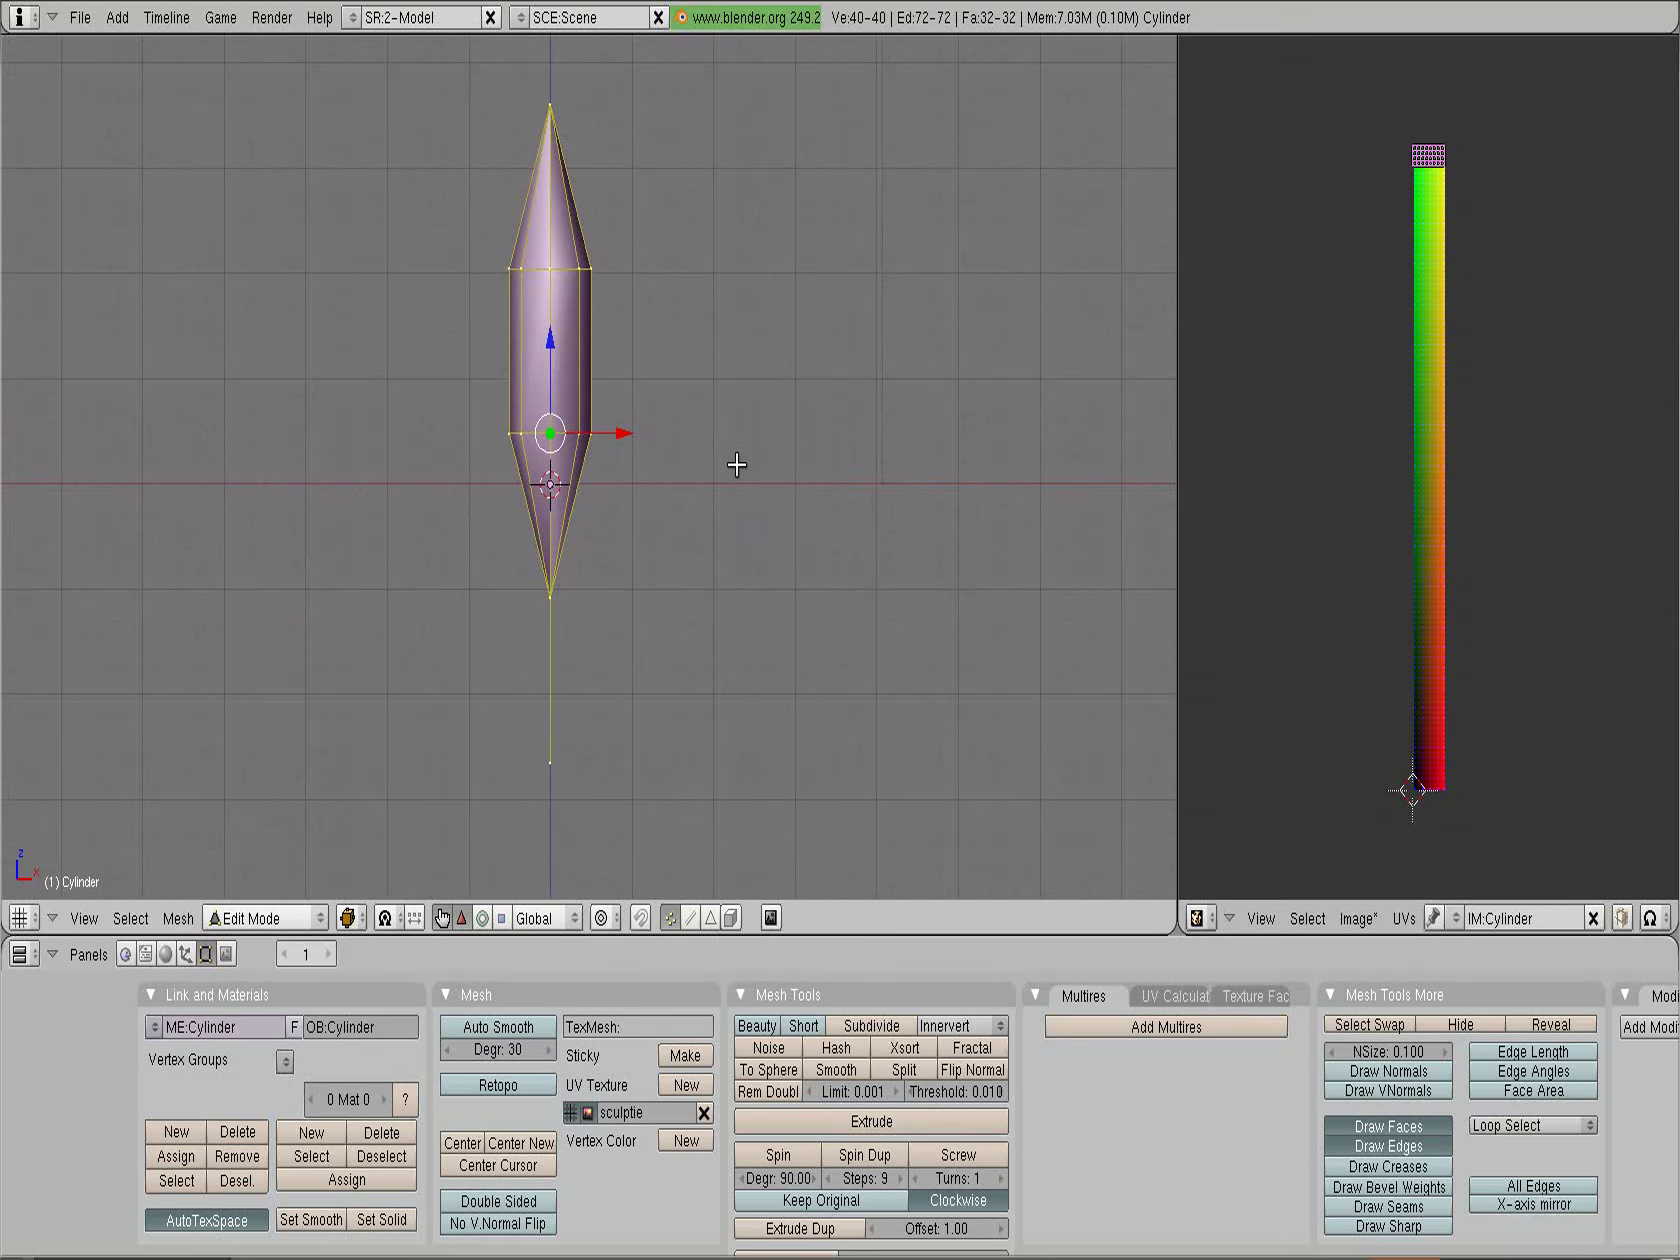
# Scale the mesh to 0.1 along X to make a thin blade
pyautogui.press('s')
pyautogui.write('x')
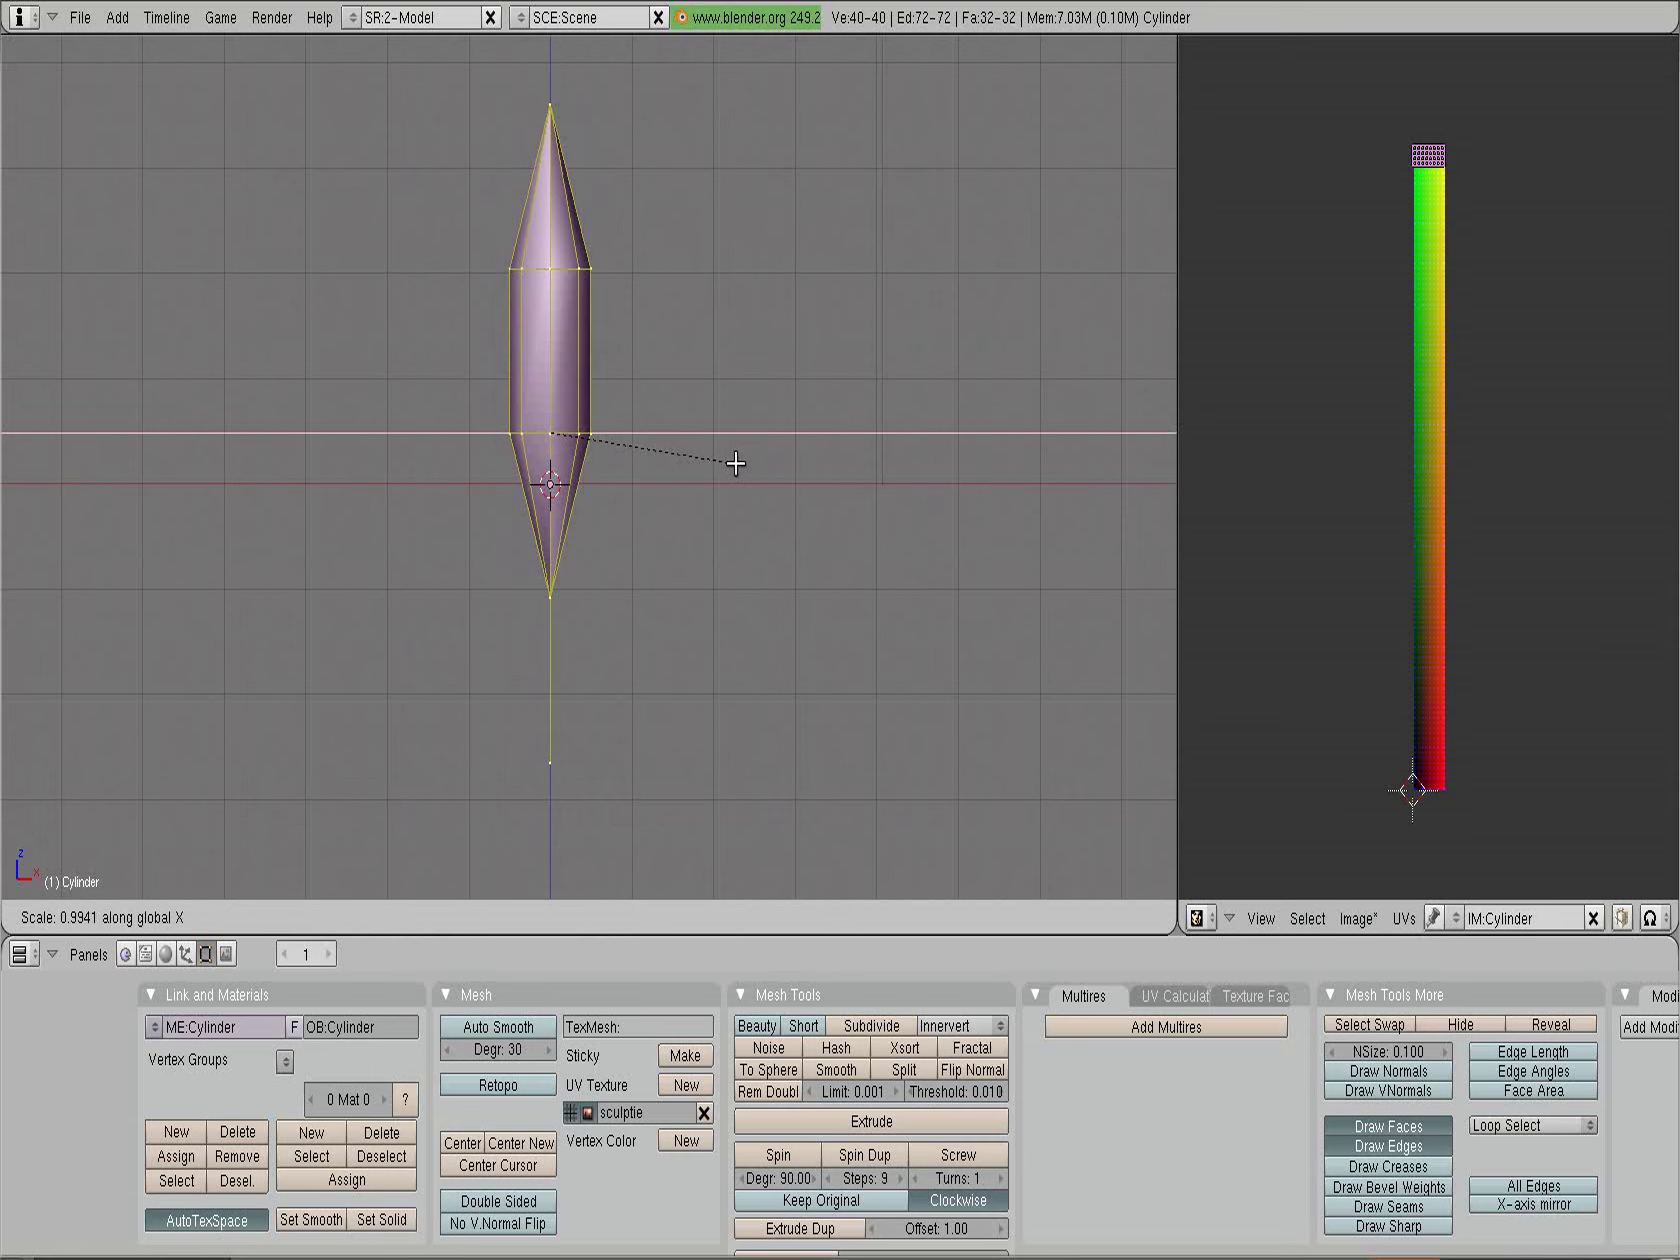
pyautogui.write('0.1')
pyautogui.press('Return')
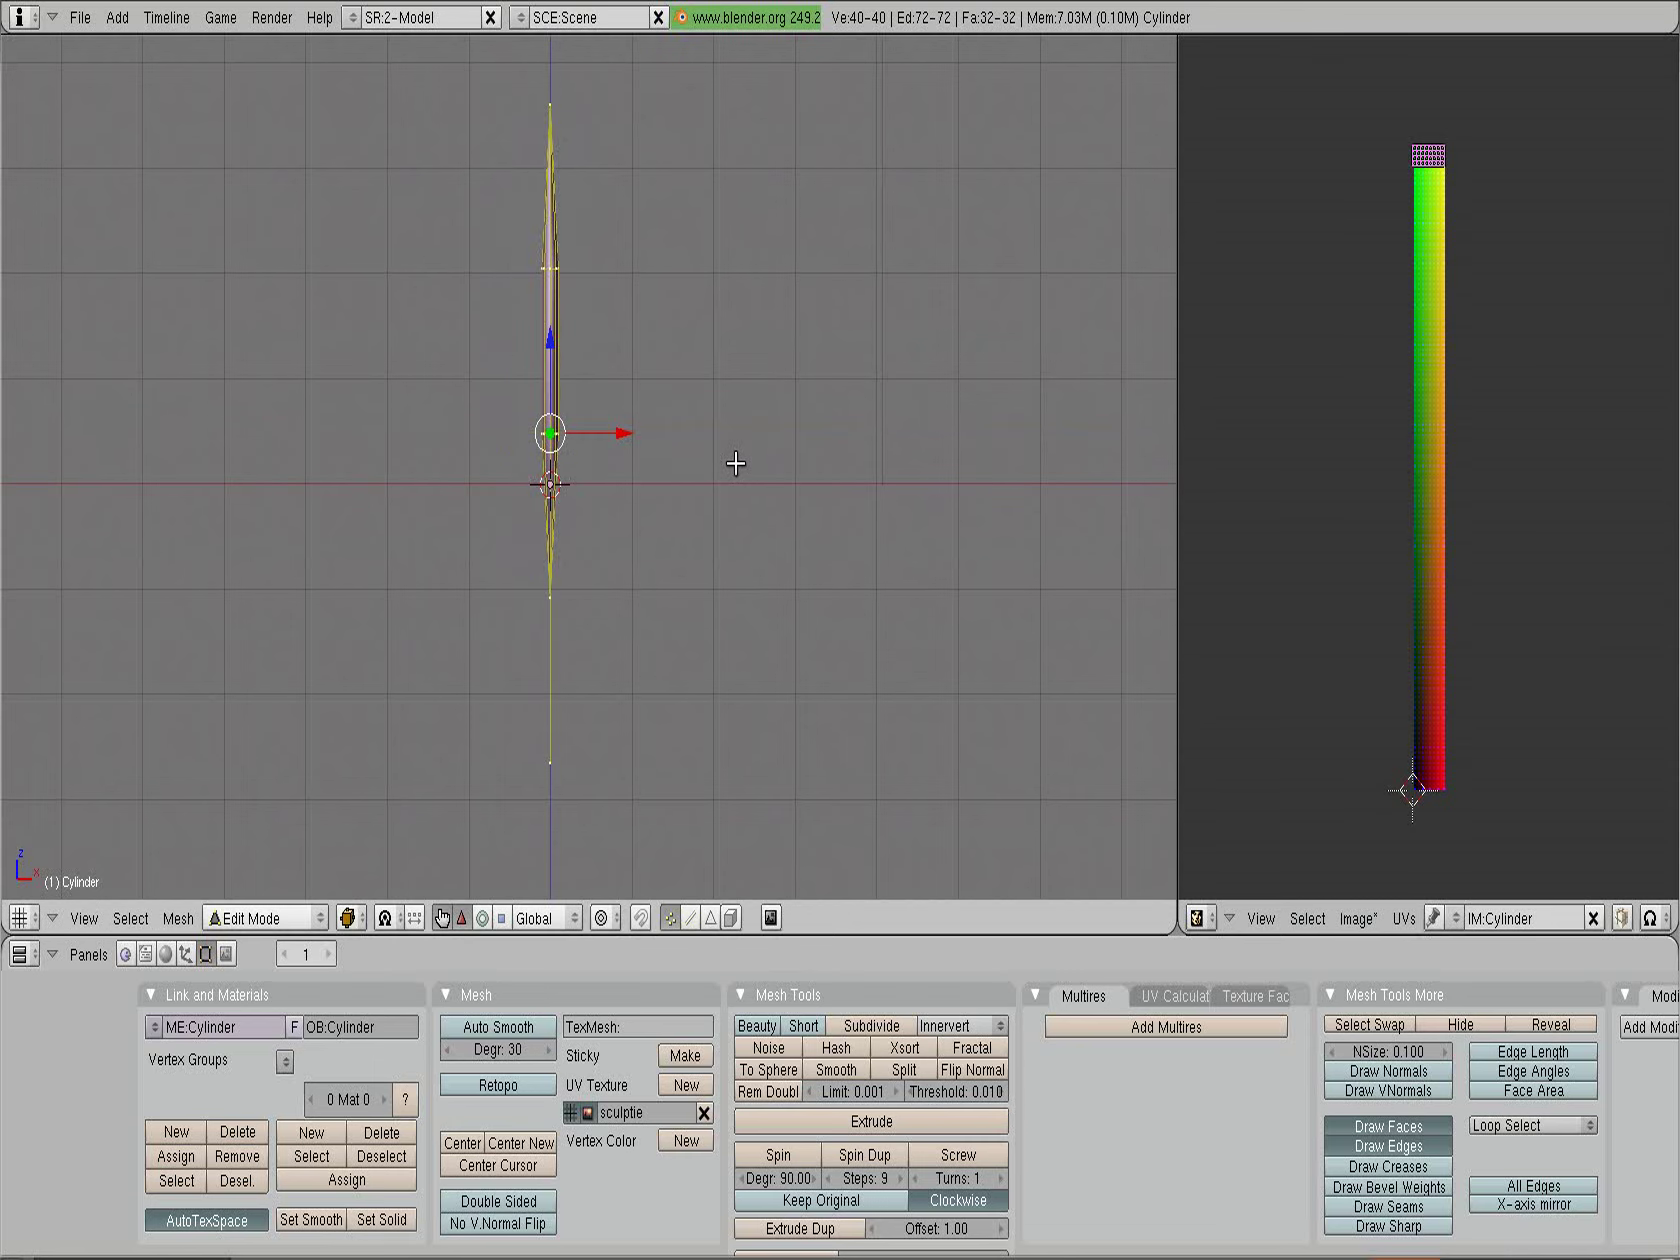
pyautogui.moveTo(731, 461)
pyautogui.mouseDown(button='middle')
pyautogui.moveTo(356, 457)
pyautogui.moveTo(750, 456)
pyautogui.mouseUp(button='middle')
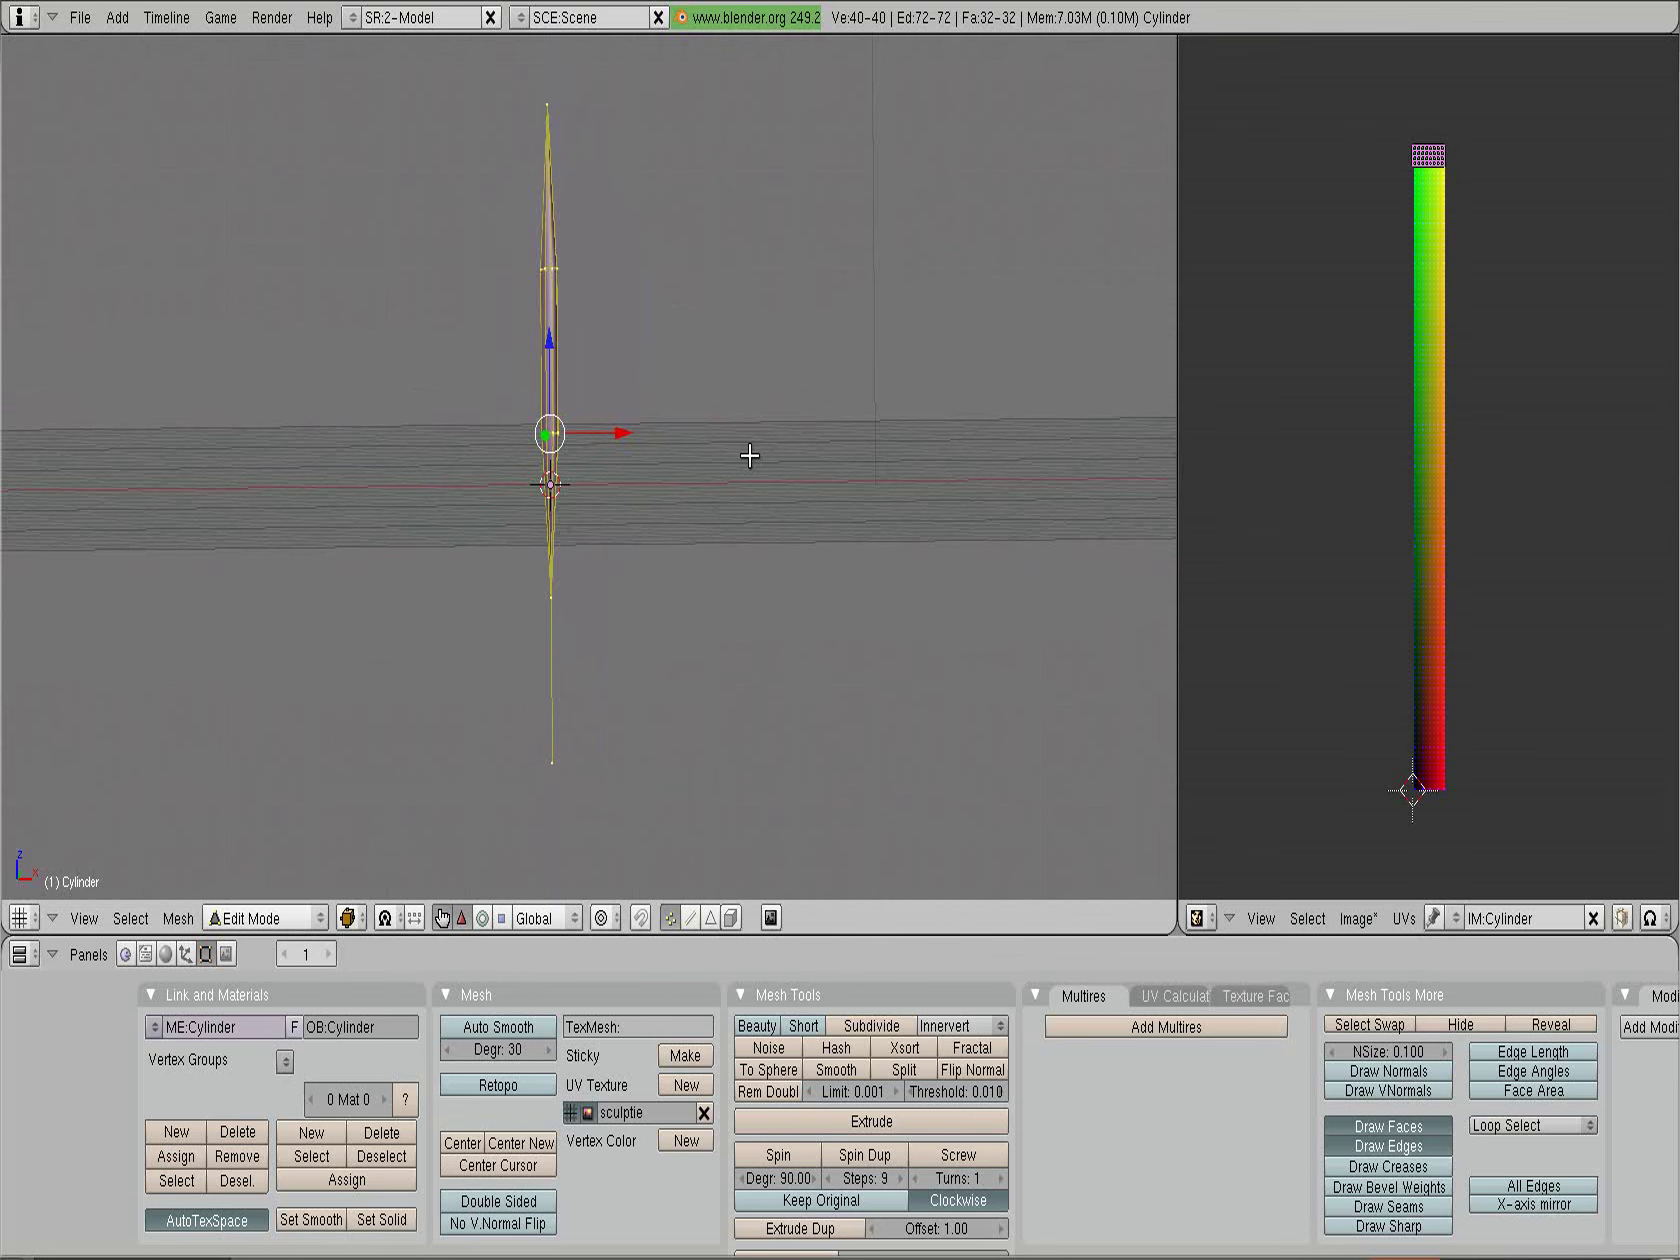
# Return to front orthographic view and select the blade's bottom tip vertex
pyautogui.press('KP_1')
pyautogui.press('KP_5')
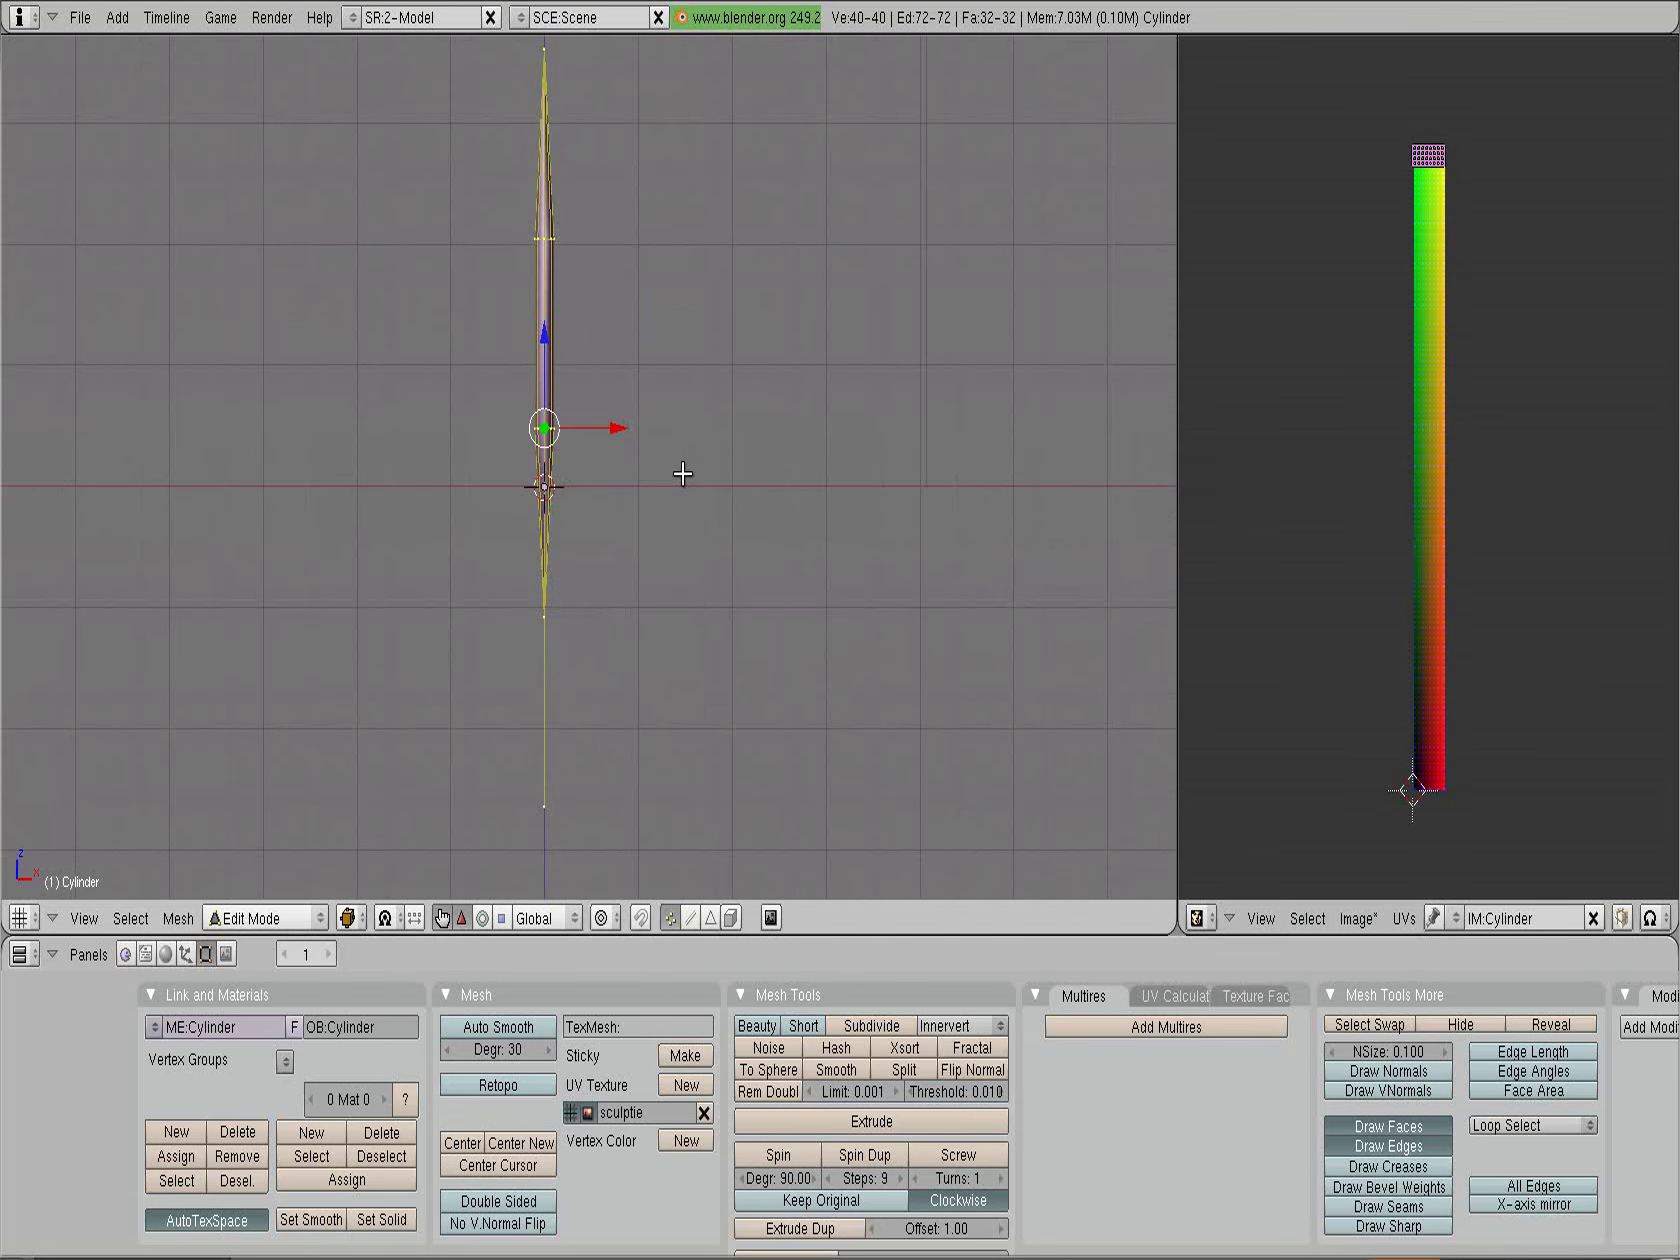
pyautogui.rightClick(546, 619)
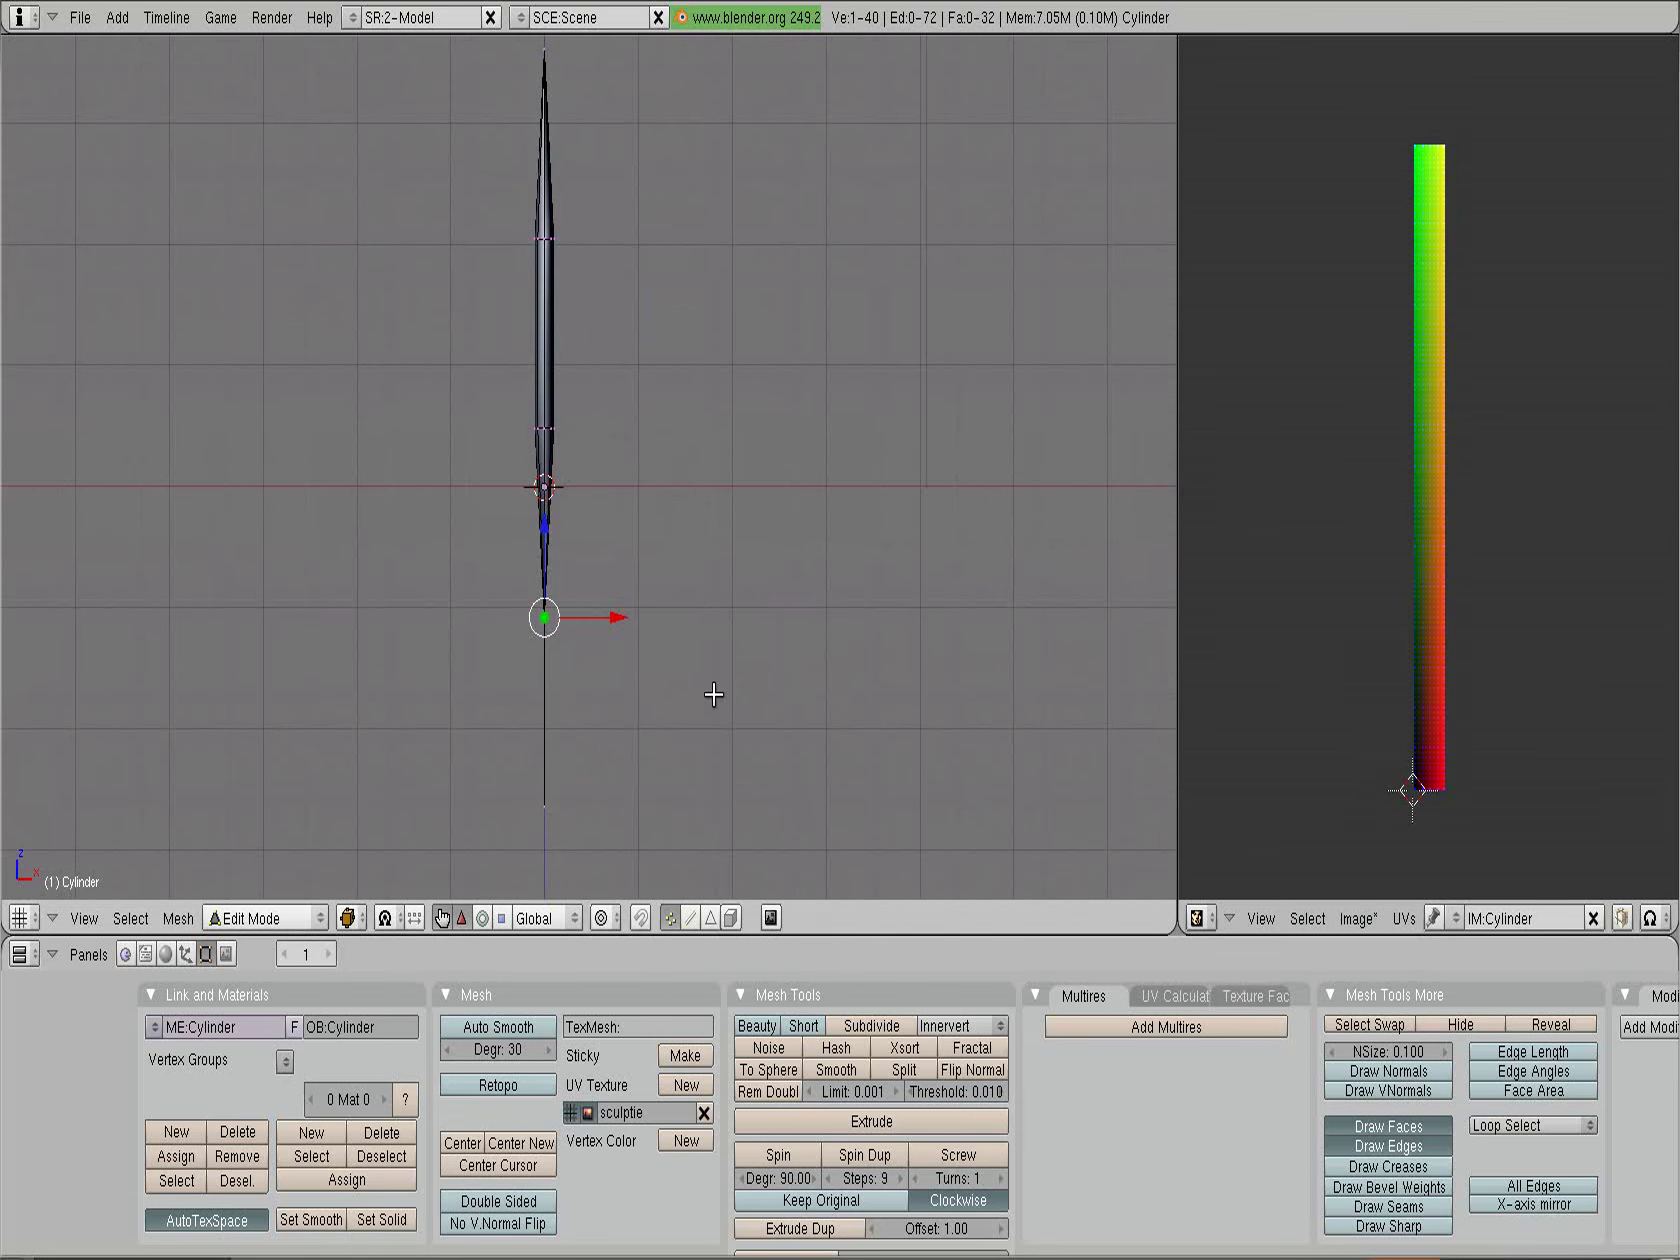
# Snap the 3D cursor to the selected bottom tip vertex via Shift+S, Cursor -> Selection
pyautogui.hotkey('shift', 's')
pyautogui.hotkey('shift', 's')
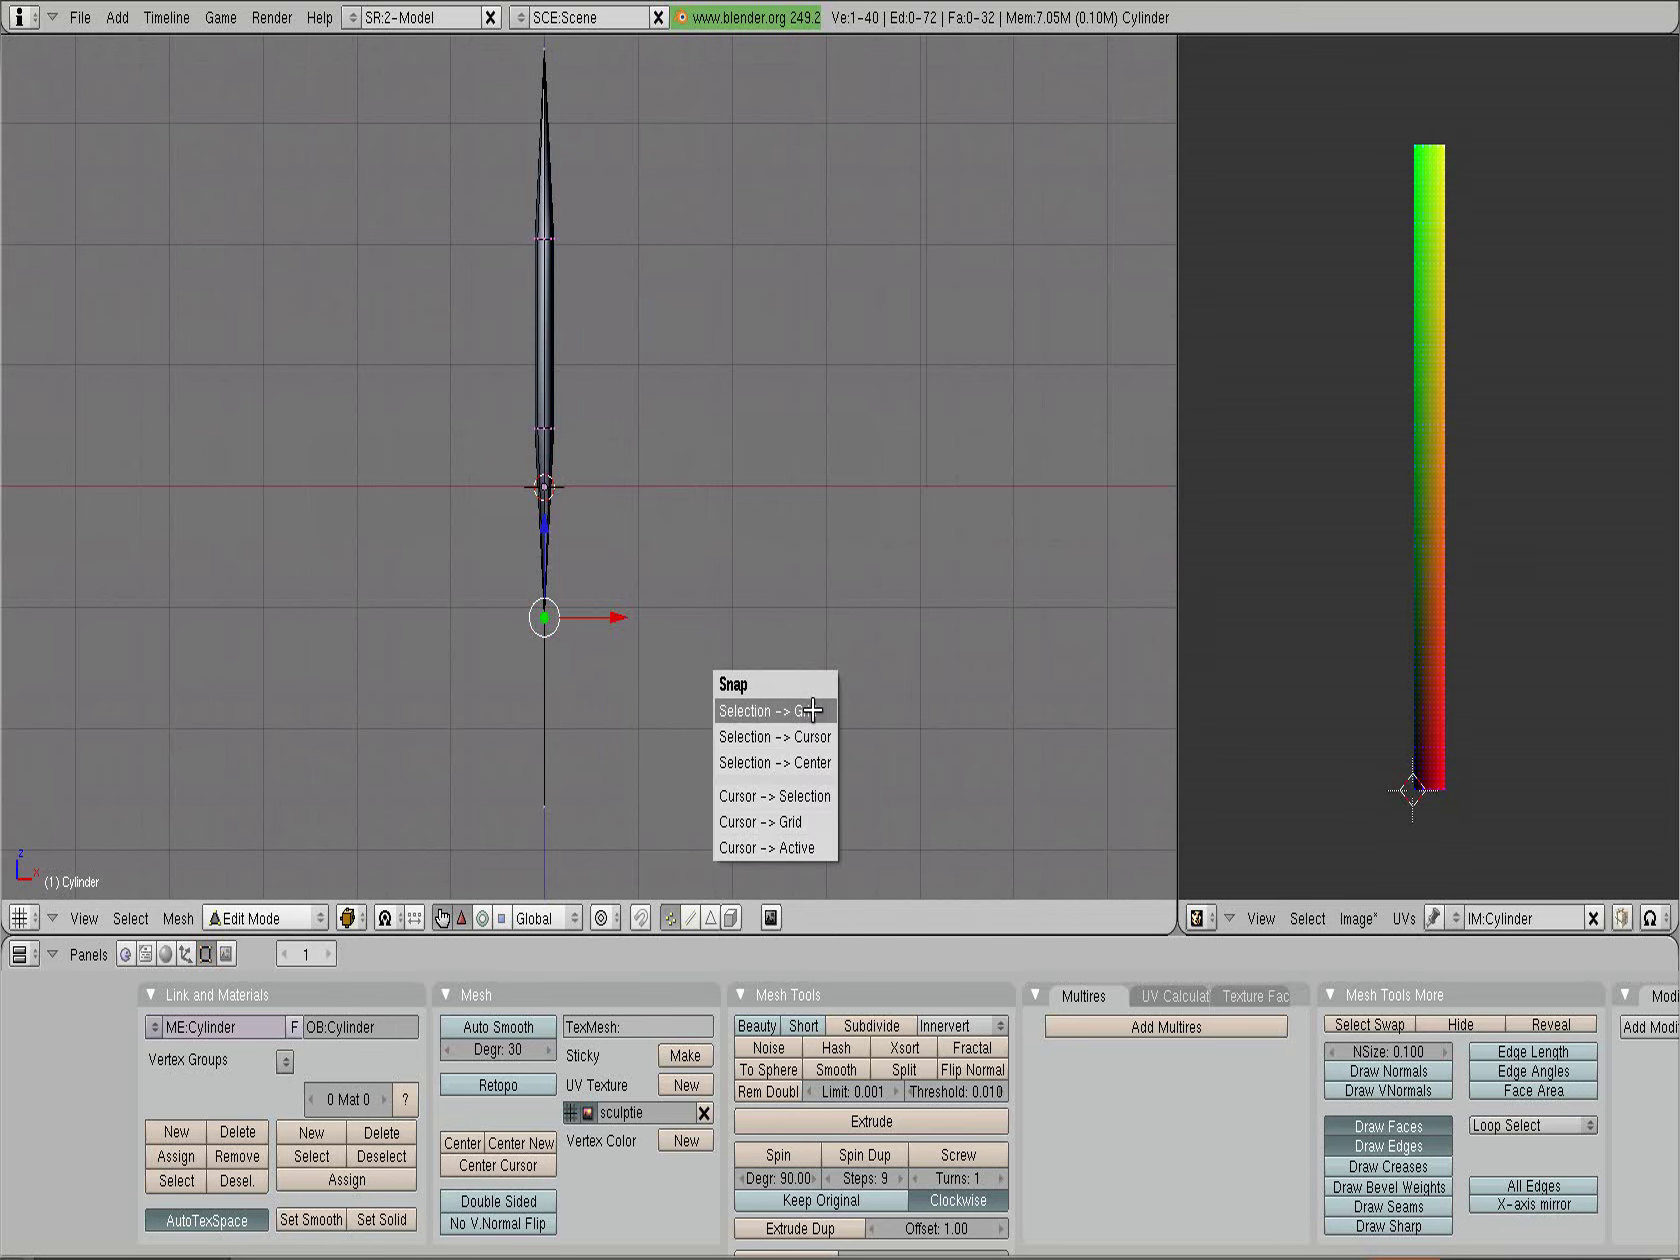
pyautogui.click(793, 796)
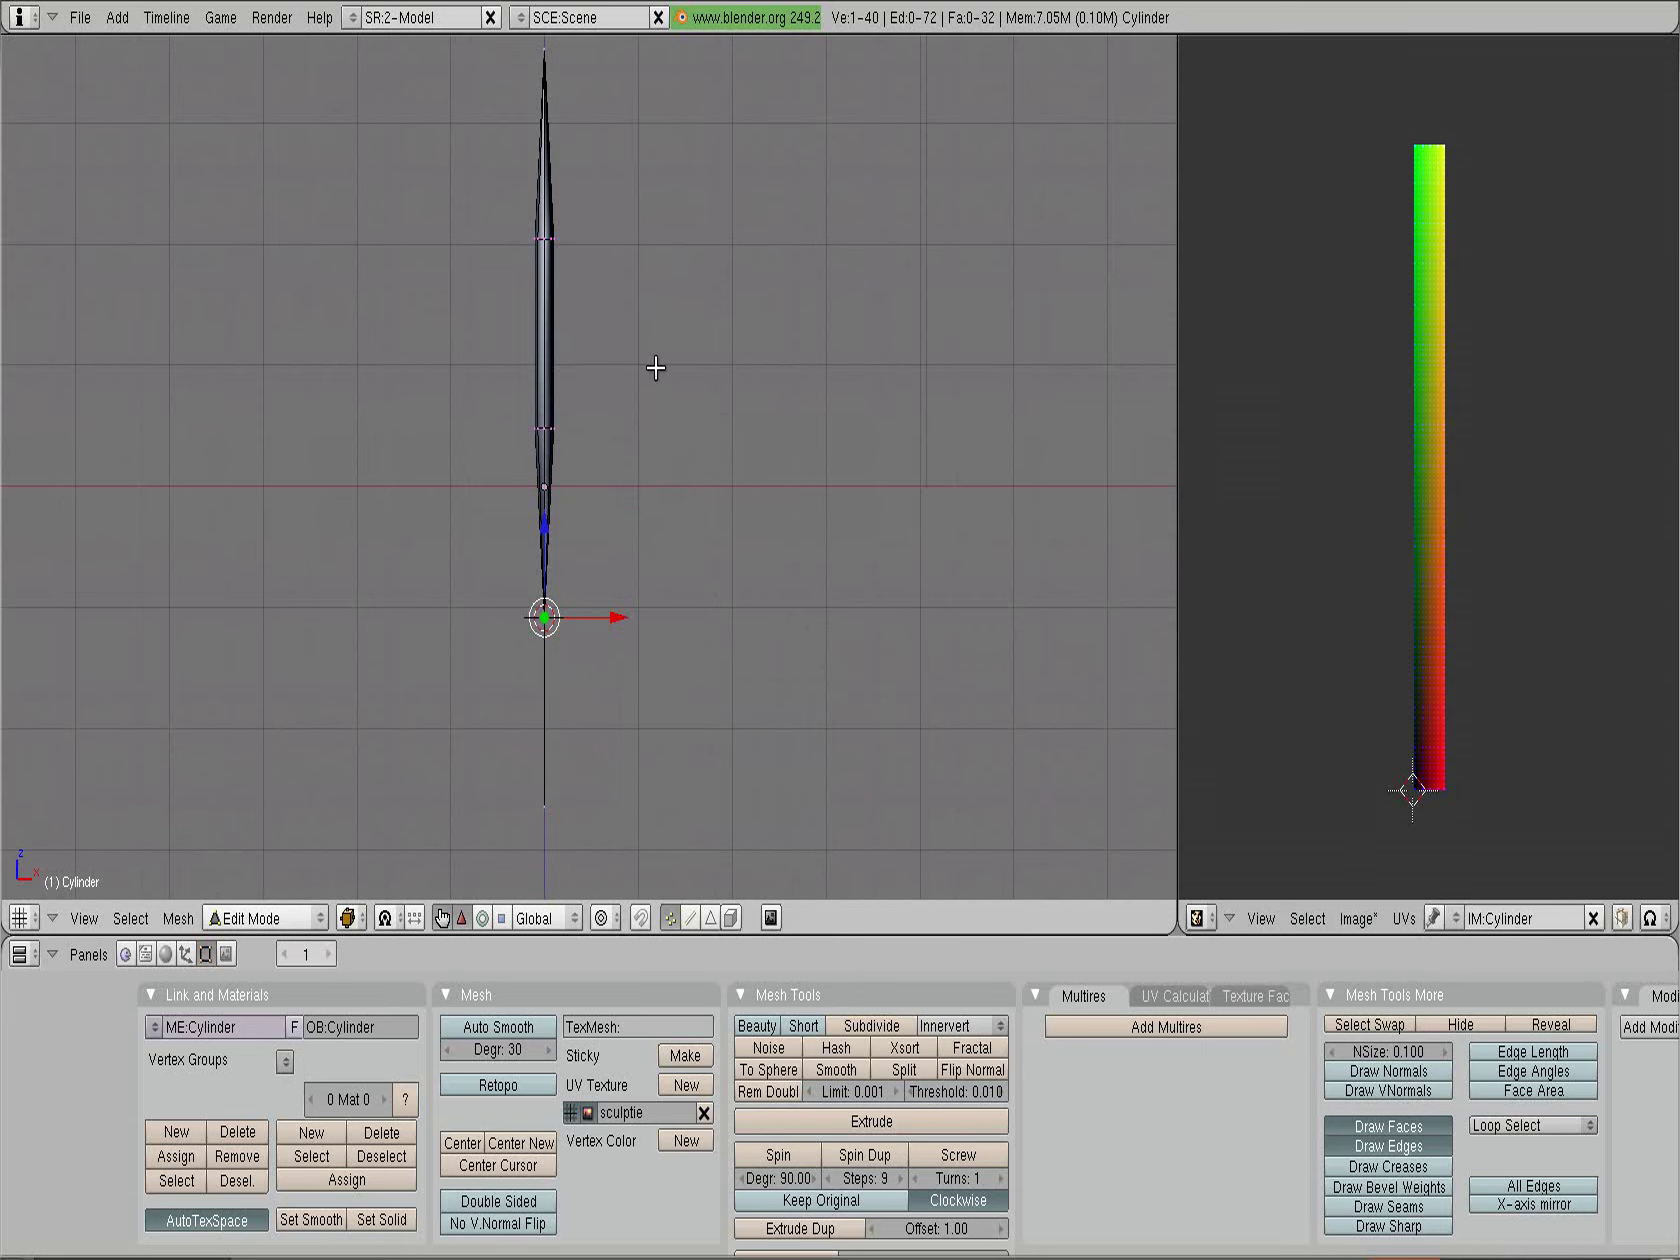
# Select the left and right edge loops of the blade's upper section, excluding the lower tip
pyautogui.moveTo(653, 368)
pyautogui.mouseDown(button='middle')
pyautogui.moveTo(518, 368)
pyautogui.moveTo(383, 409)
pyautogui.mouseUp(button='middle')
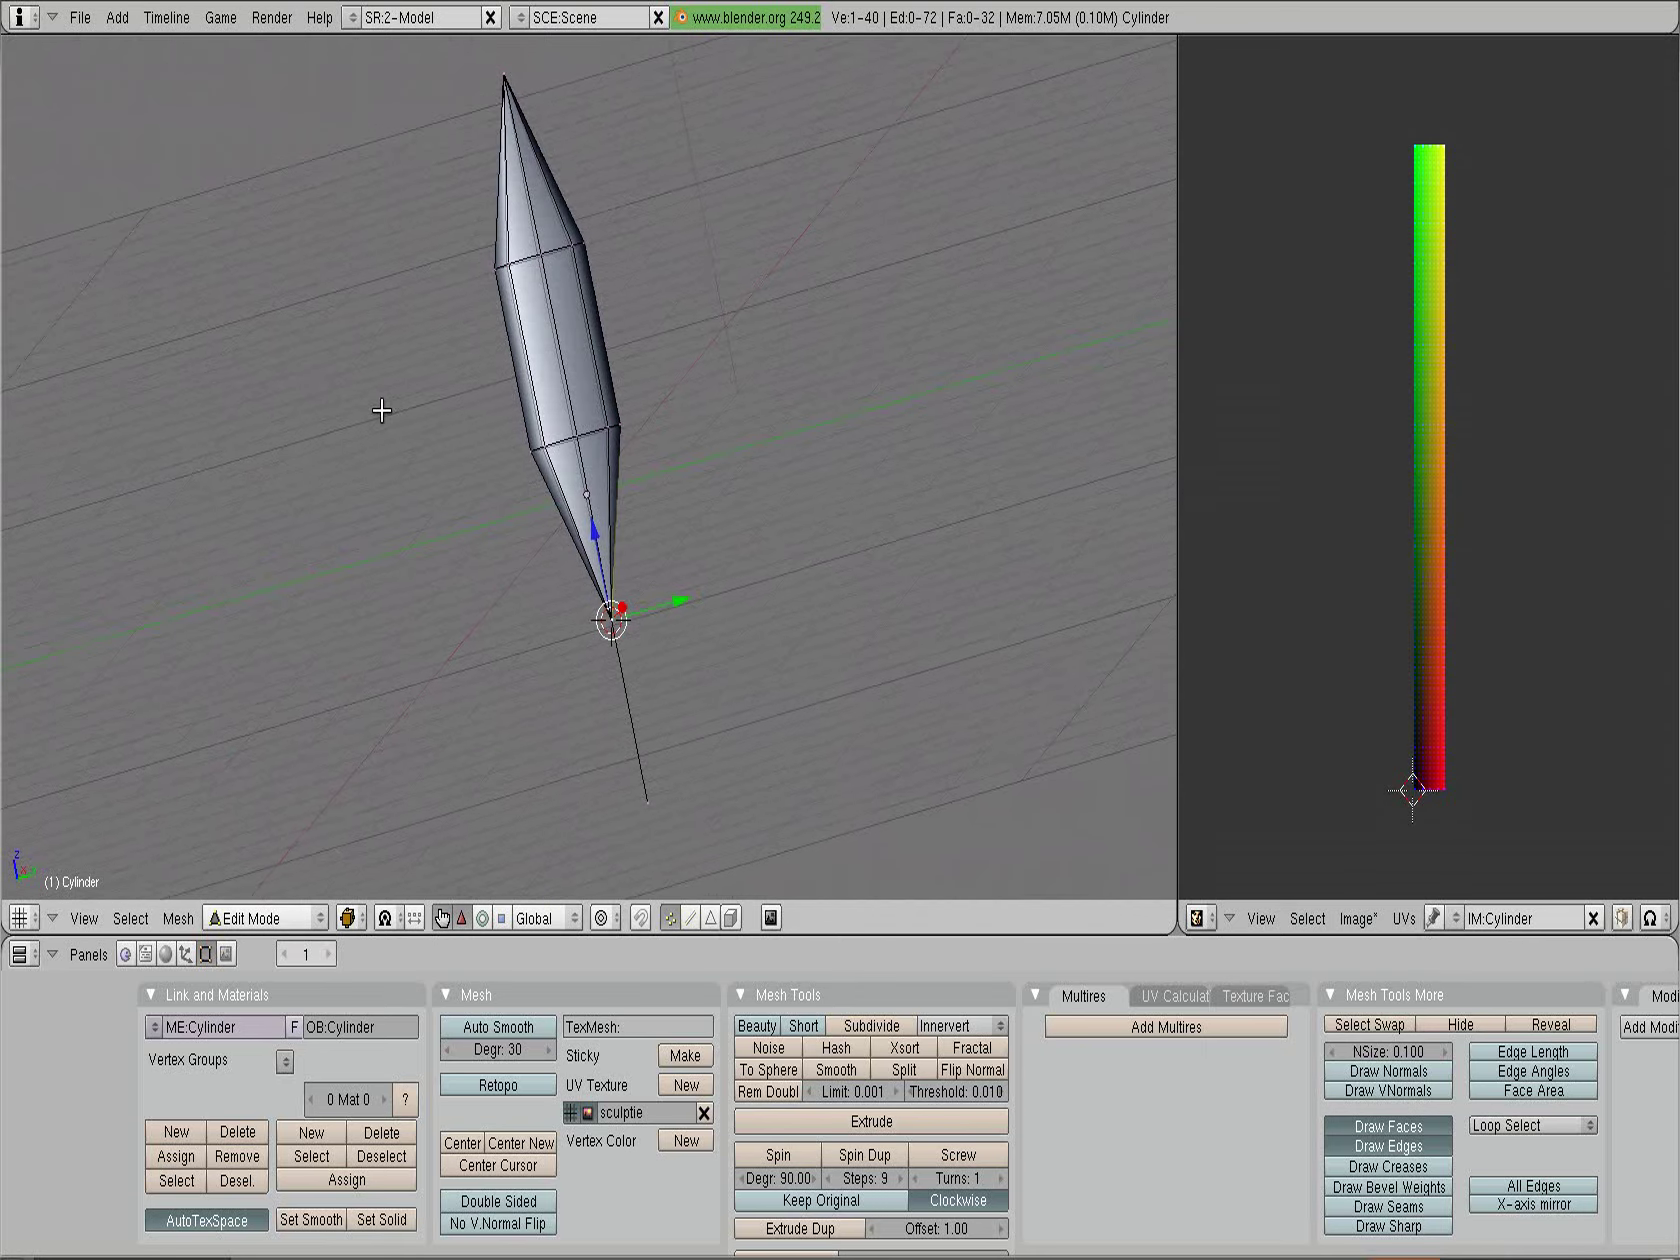
pyautogui.keyDown('alt'); pyautogui.rightClick(519, 397); pyautogui.keyUp('alt')
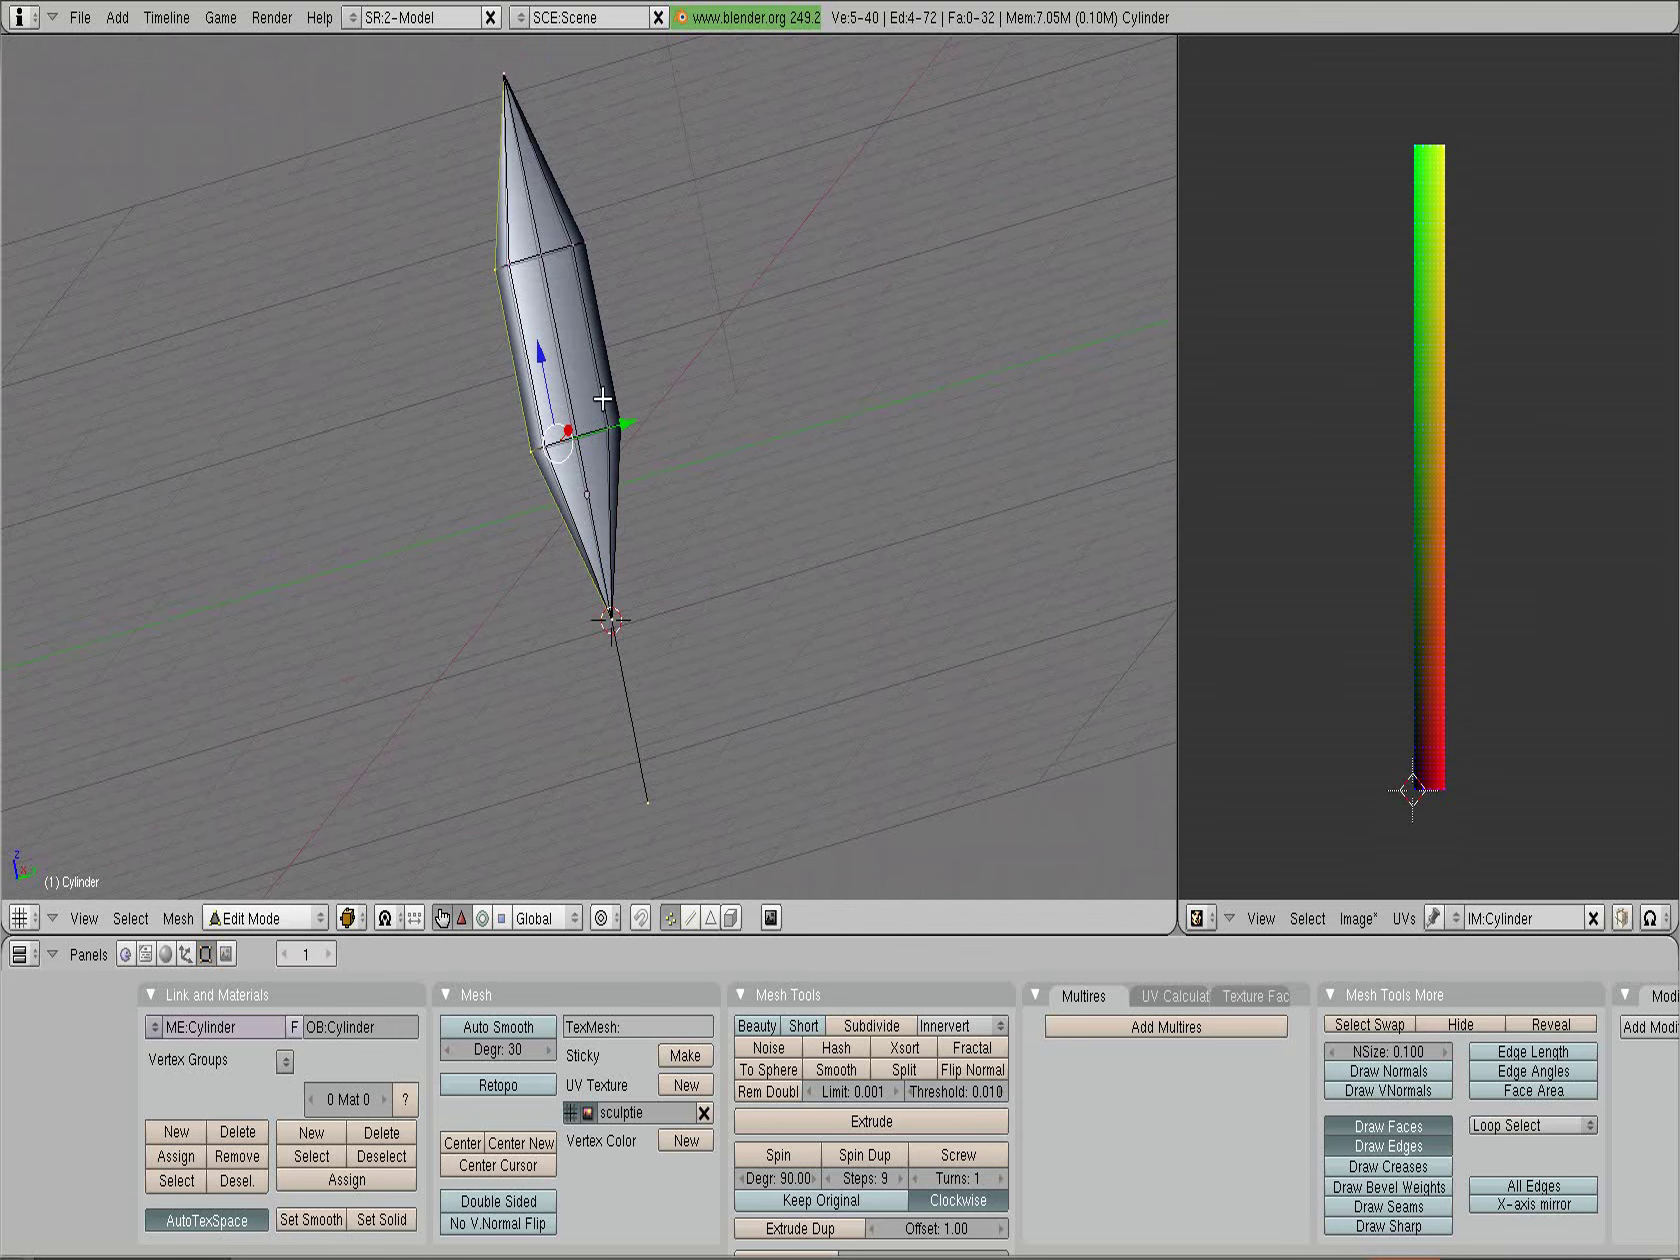
pyautogui.keyDown('alt'); pyautogui.keyDown('shift'); pyautogui.rightClick(612, 363); pyautogui.keyUp('shift'); pyautogui.keyUp('alt')
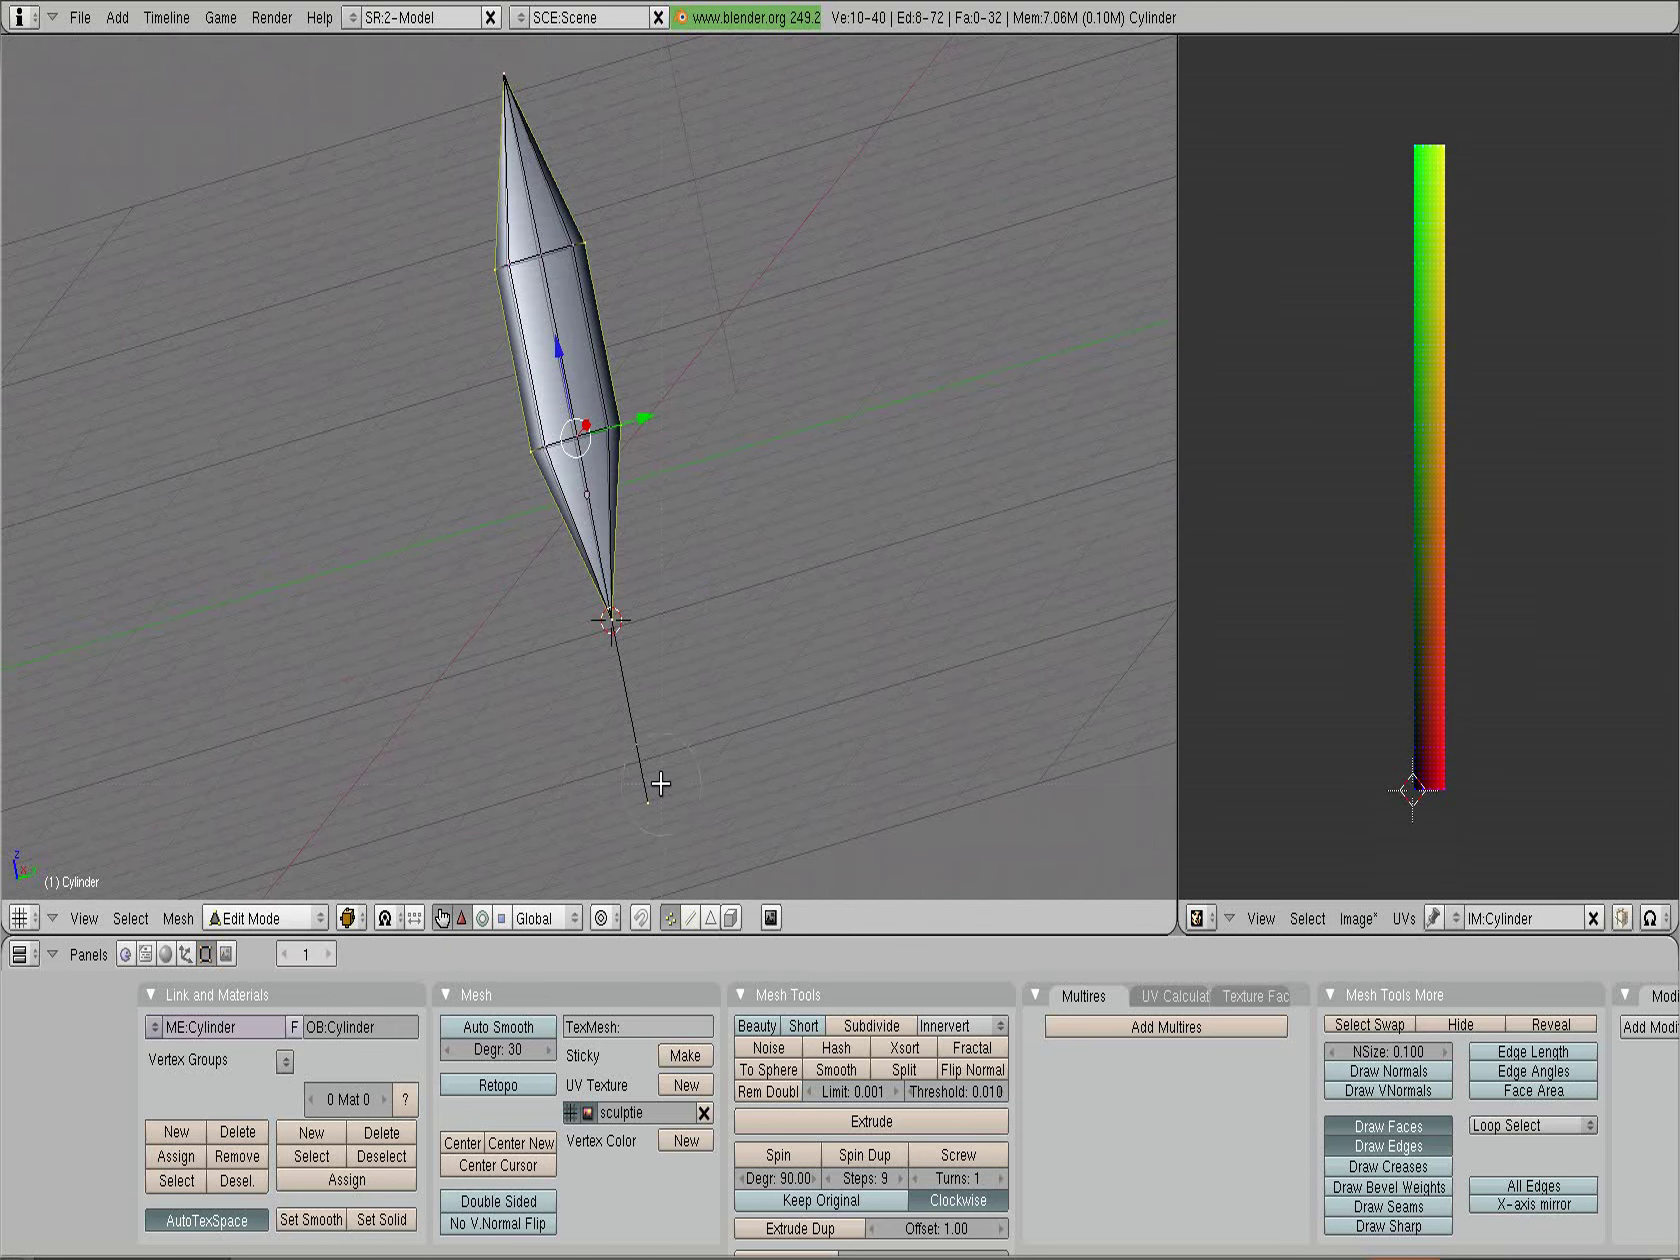
pyautogui.middleClick(626, 645)
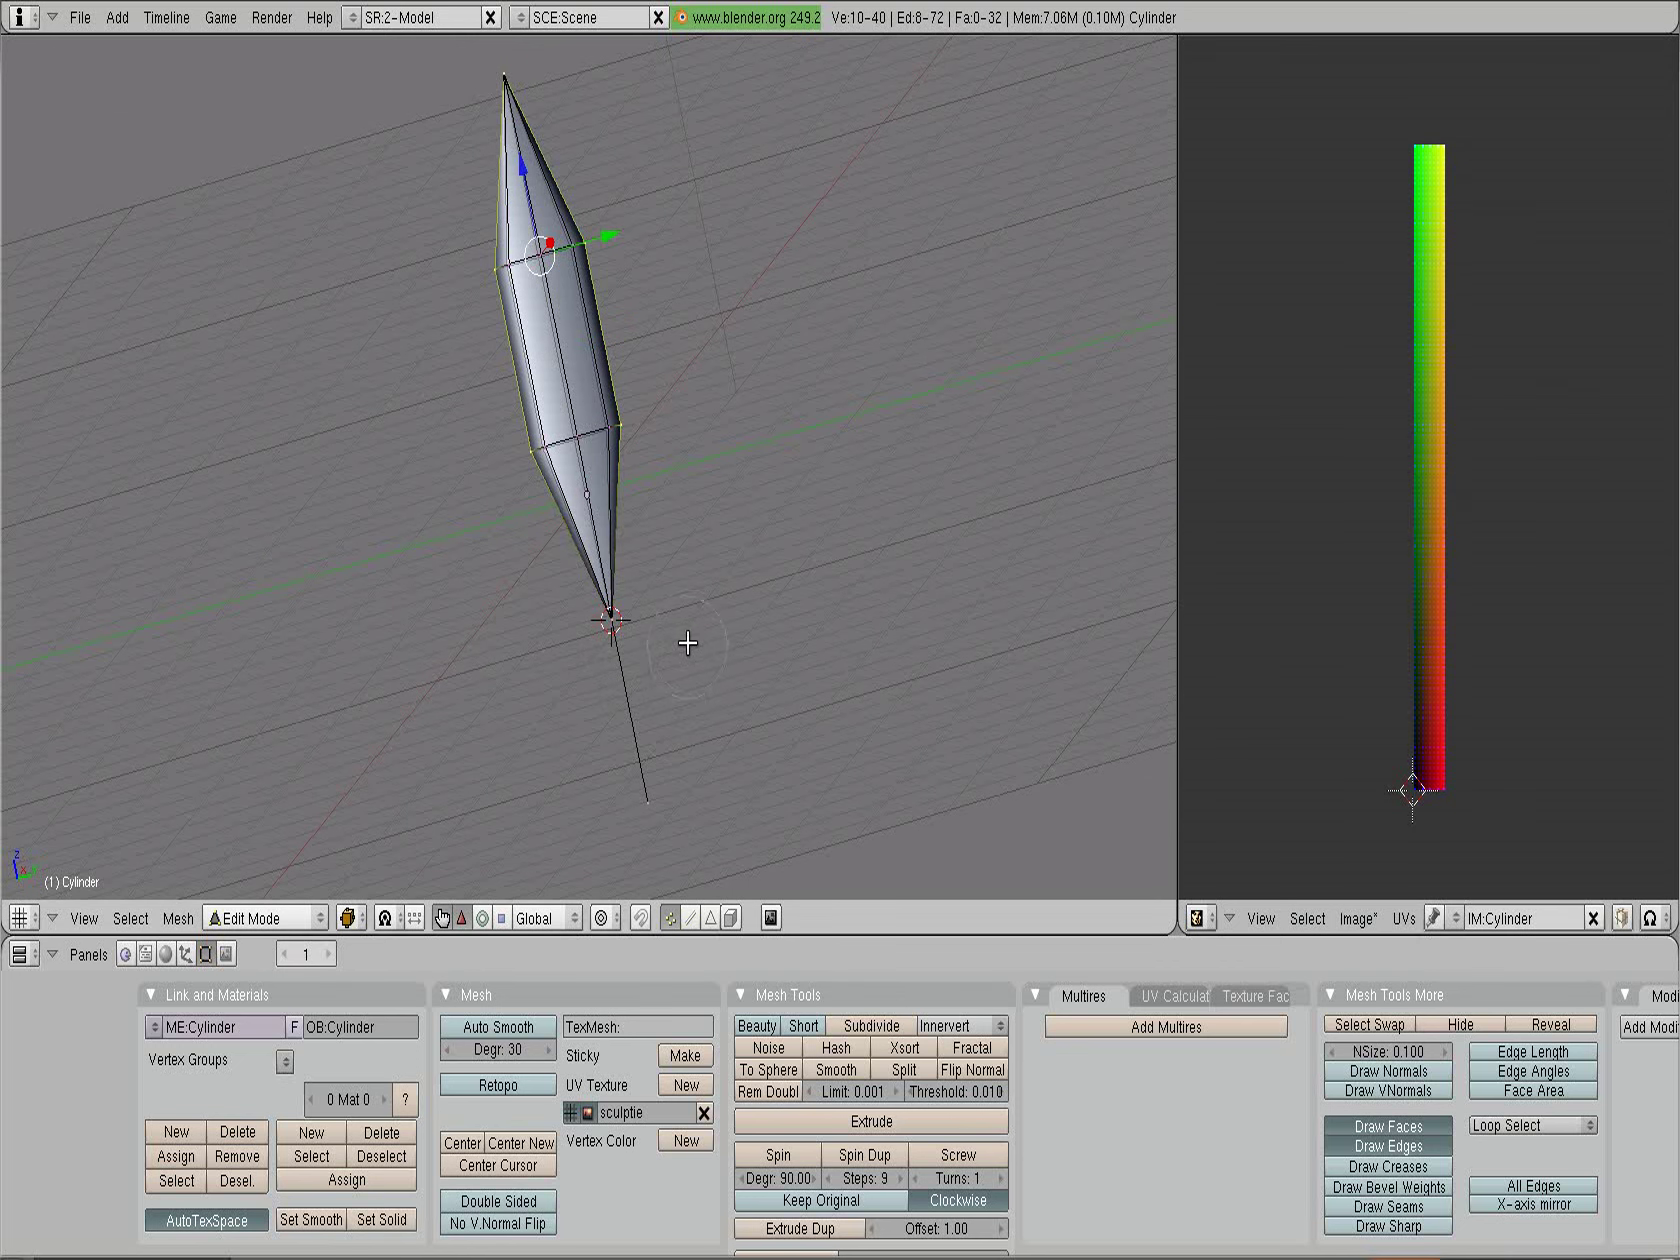
pyautogui.press('Escape')
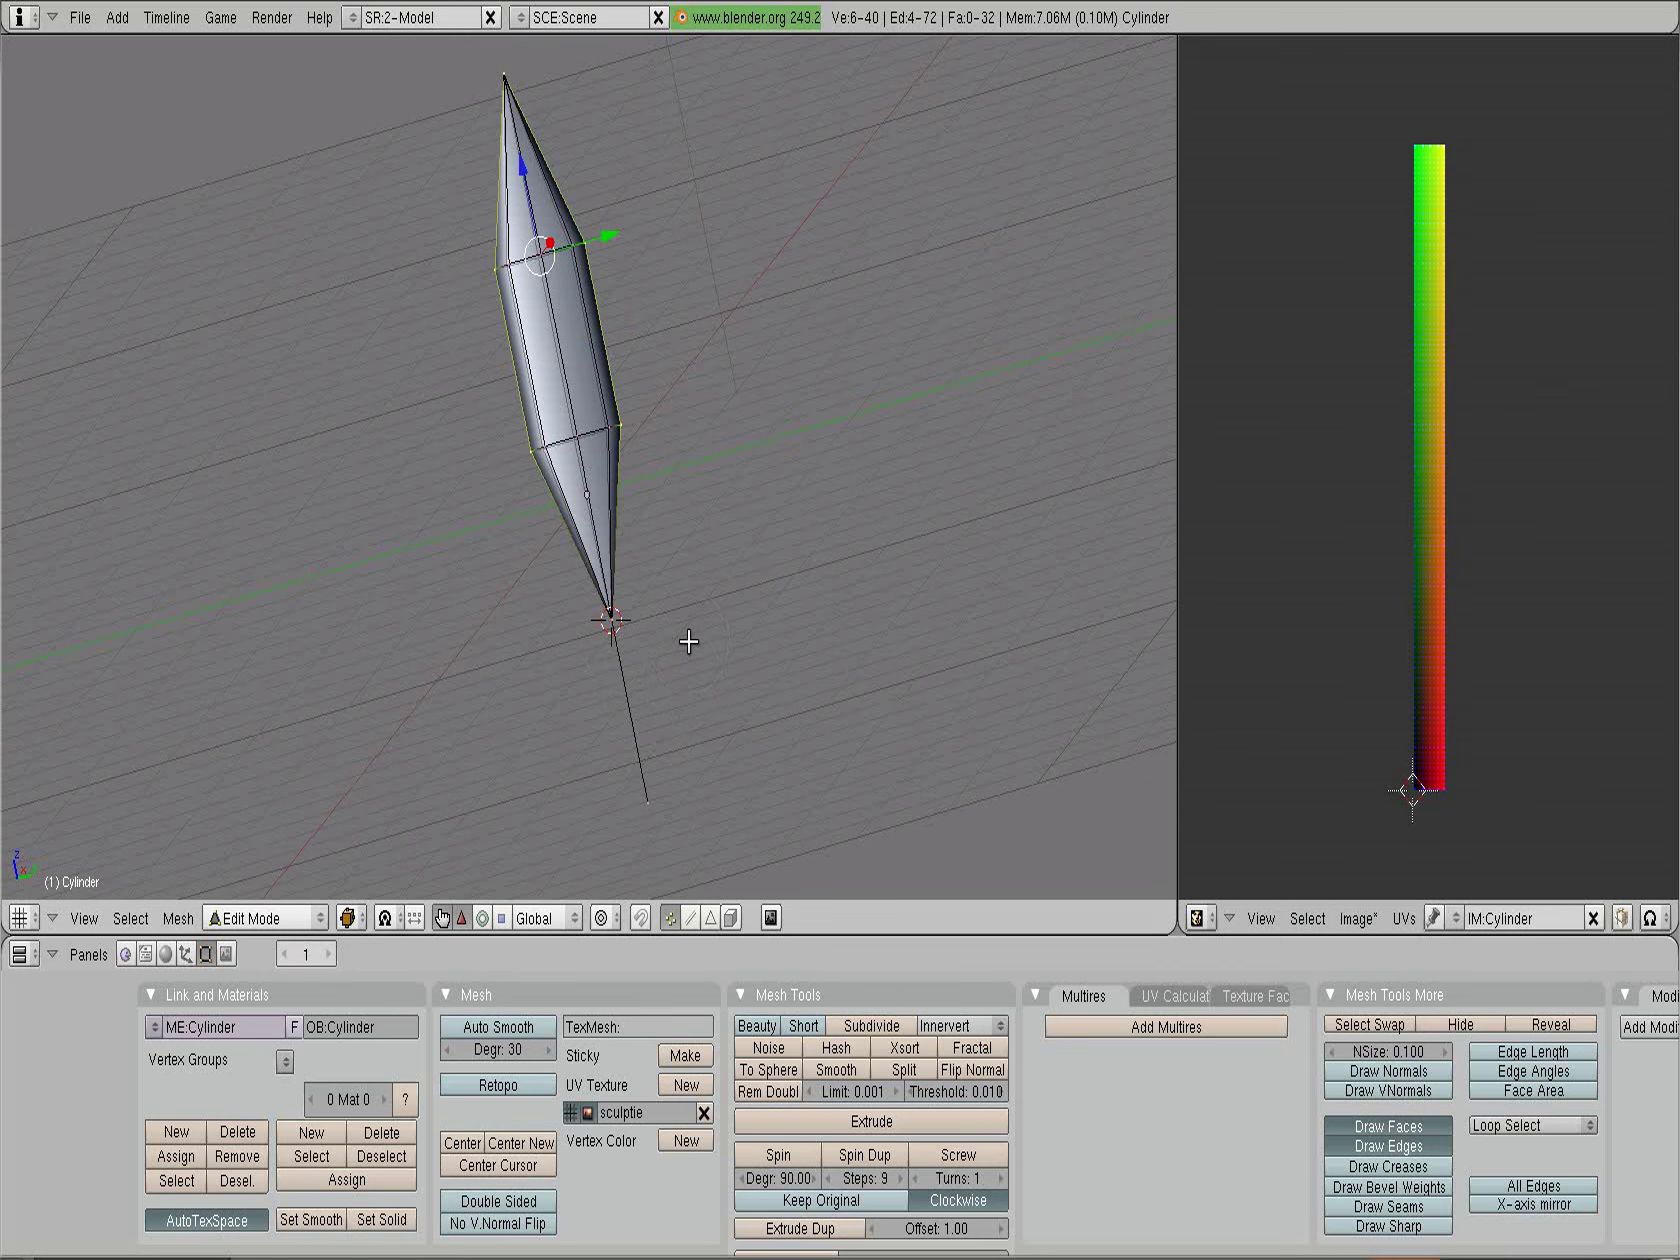
# In front view, trial-shift those vertices along X, undo it, and bring up the proportional editing options
pyautogui.press('KP_1')
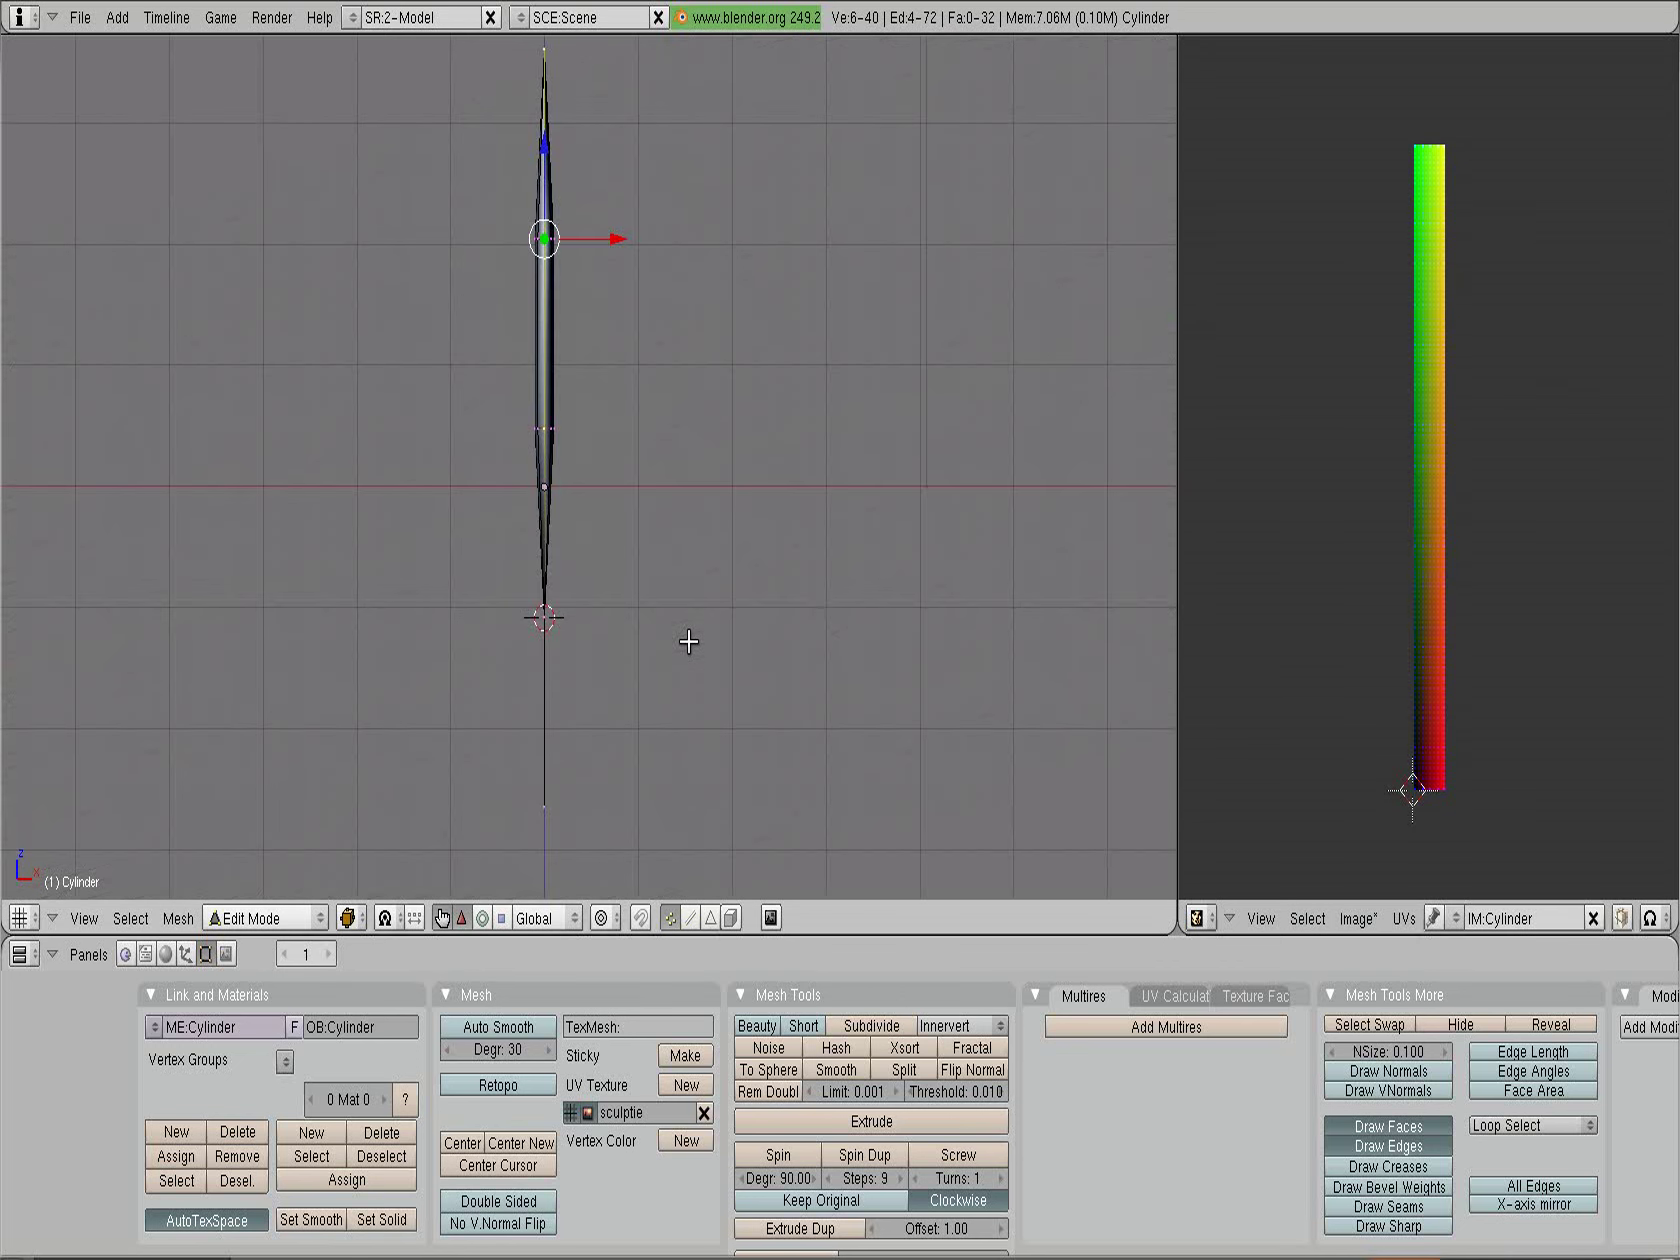
pyautogui.moveTo(618, 240); pyautogui.dragTo(627, 244)
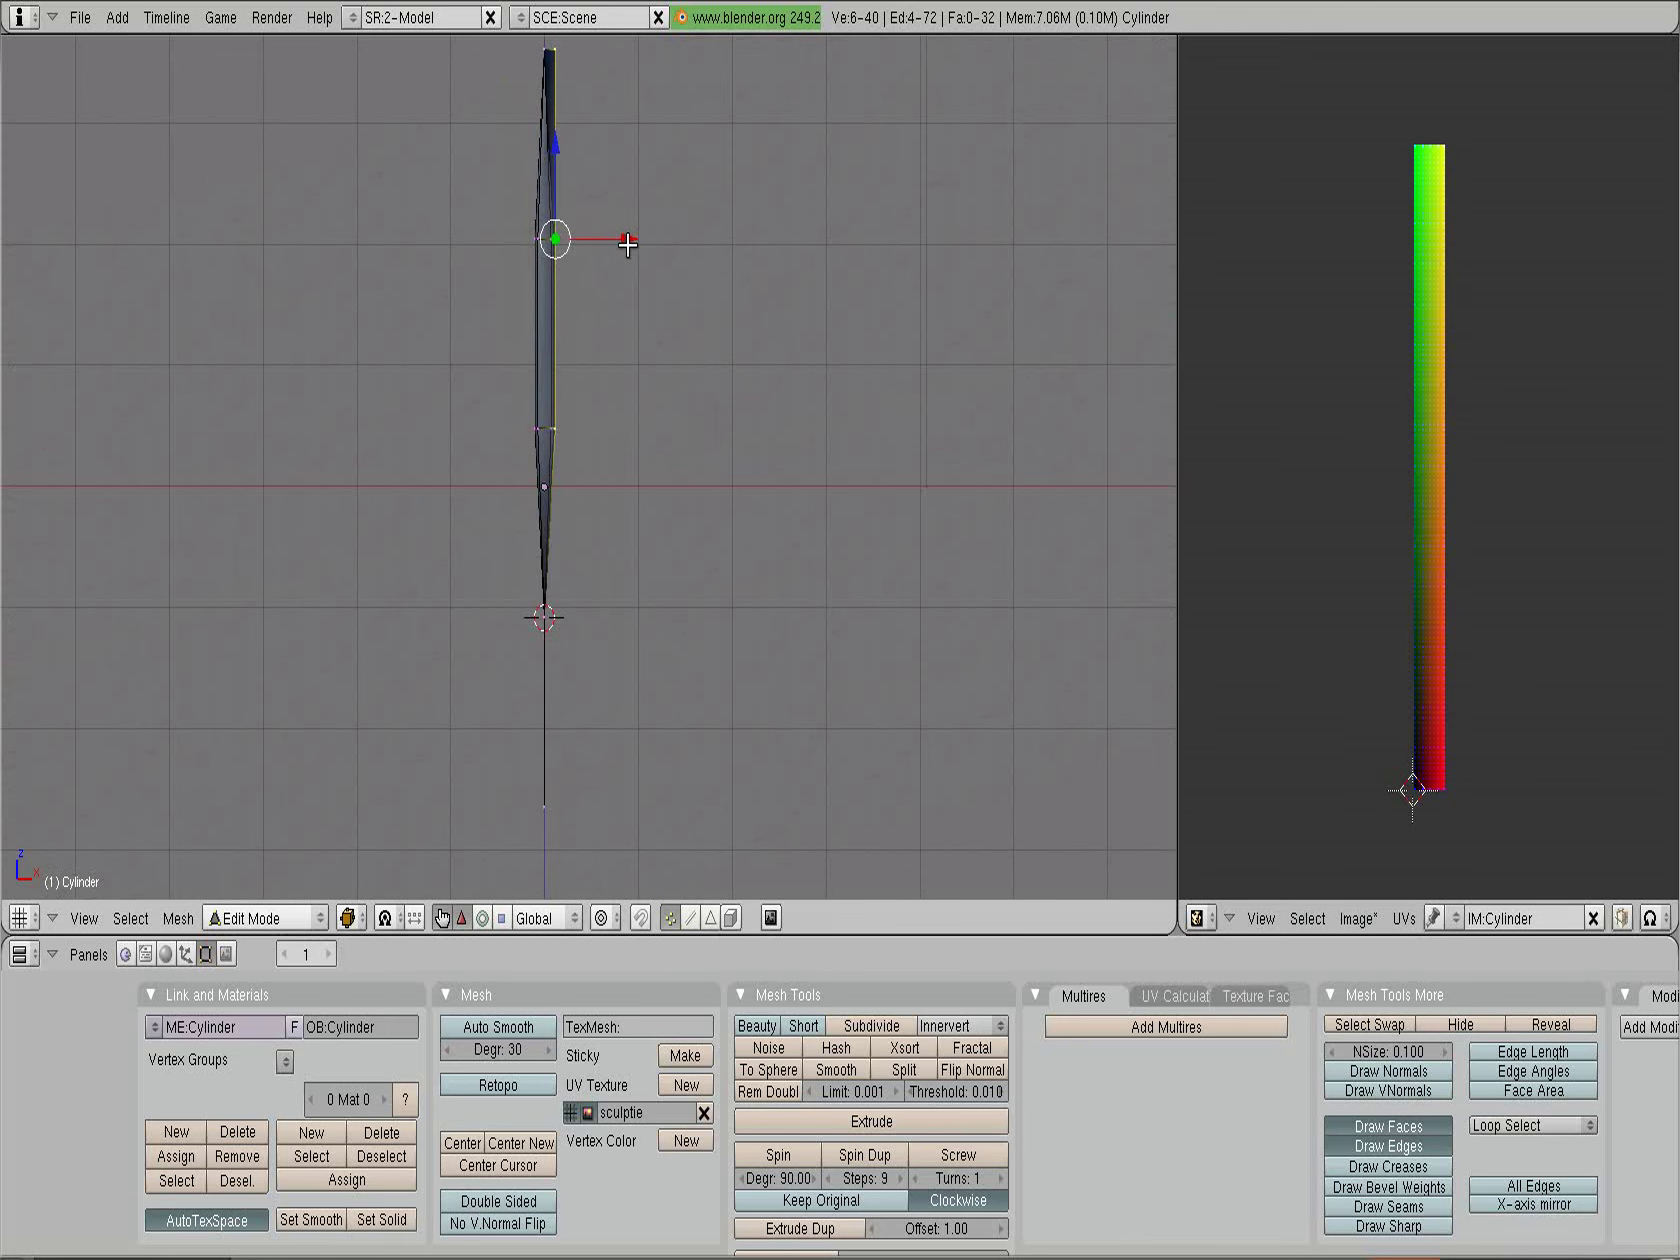
pyautogui.hotkey('ctrl', 'z')
pyautogui.click(601, 918)
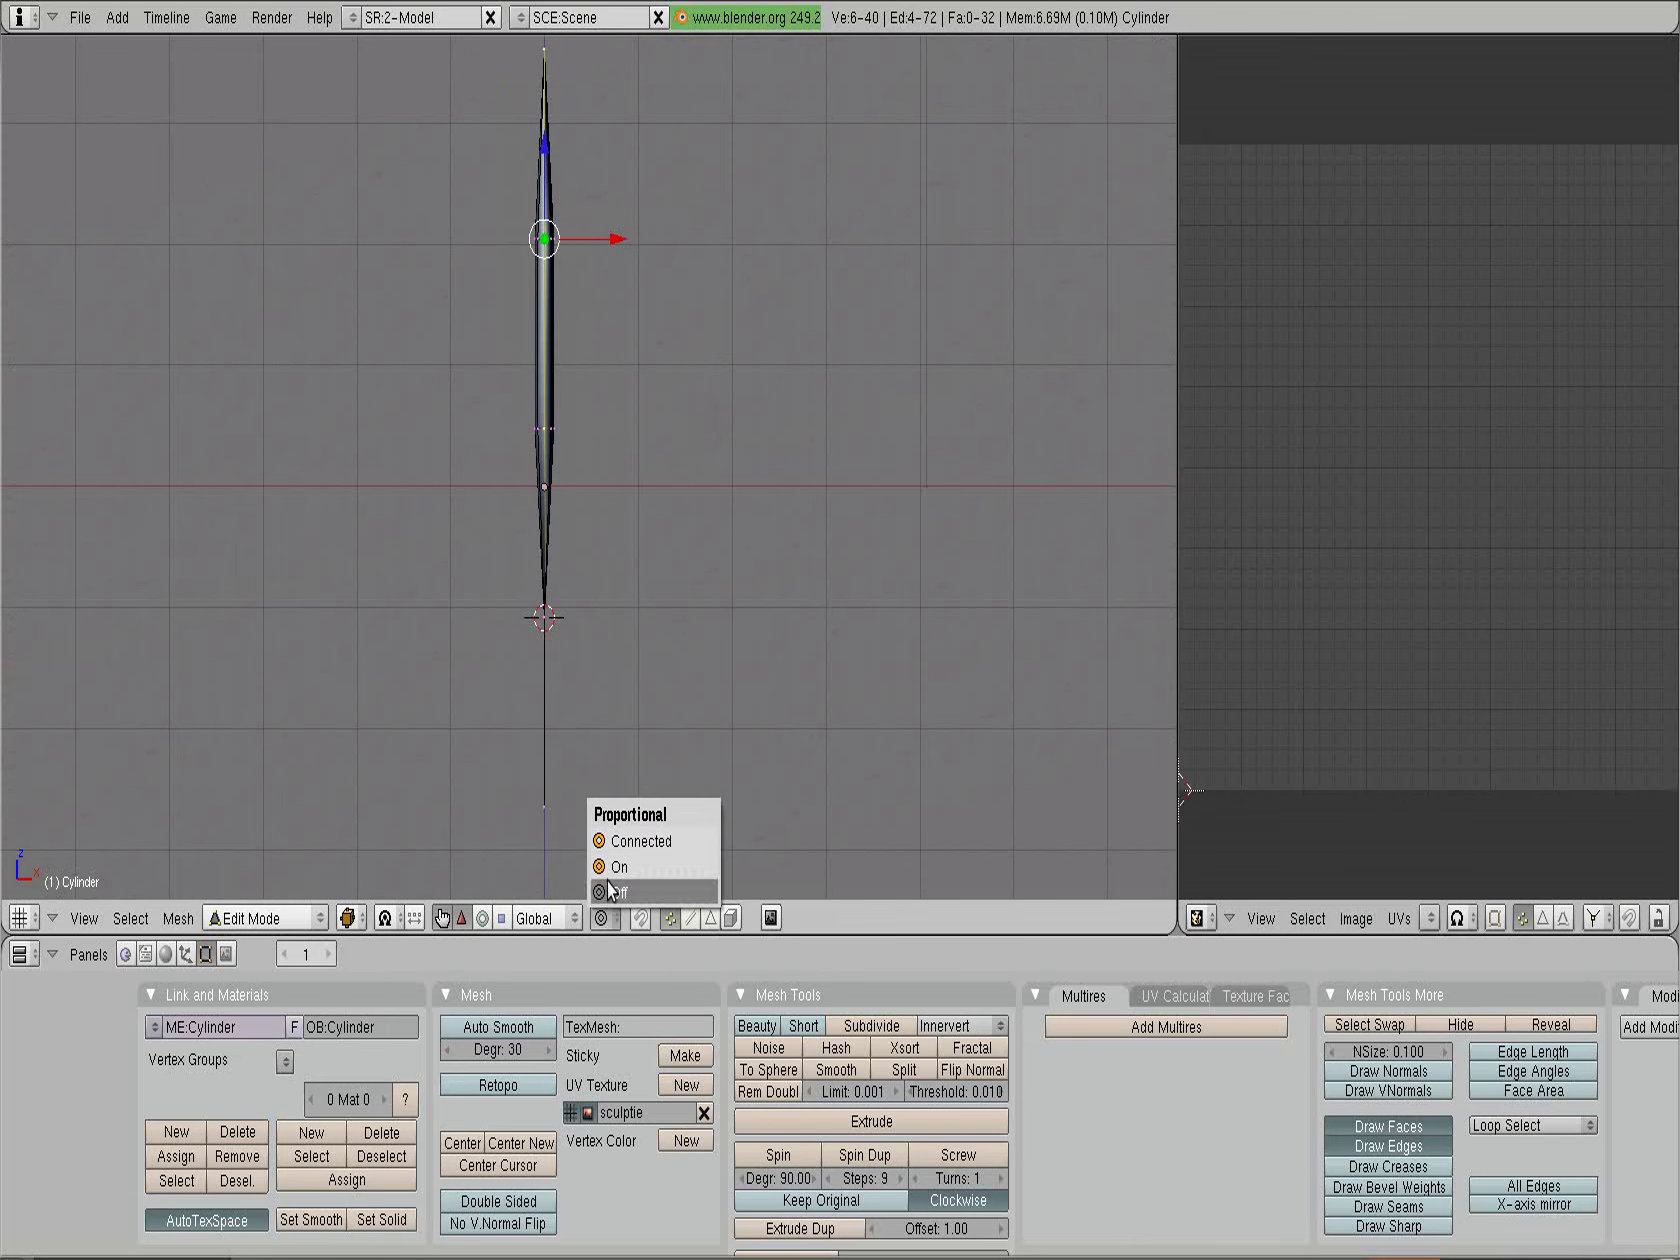
# Turn on proportional editing and bend the blade's upper part to the right
pyautogui.click(608, 841)
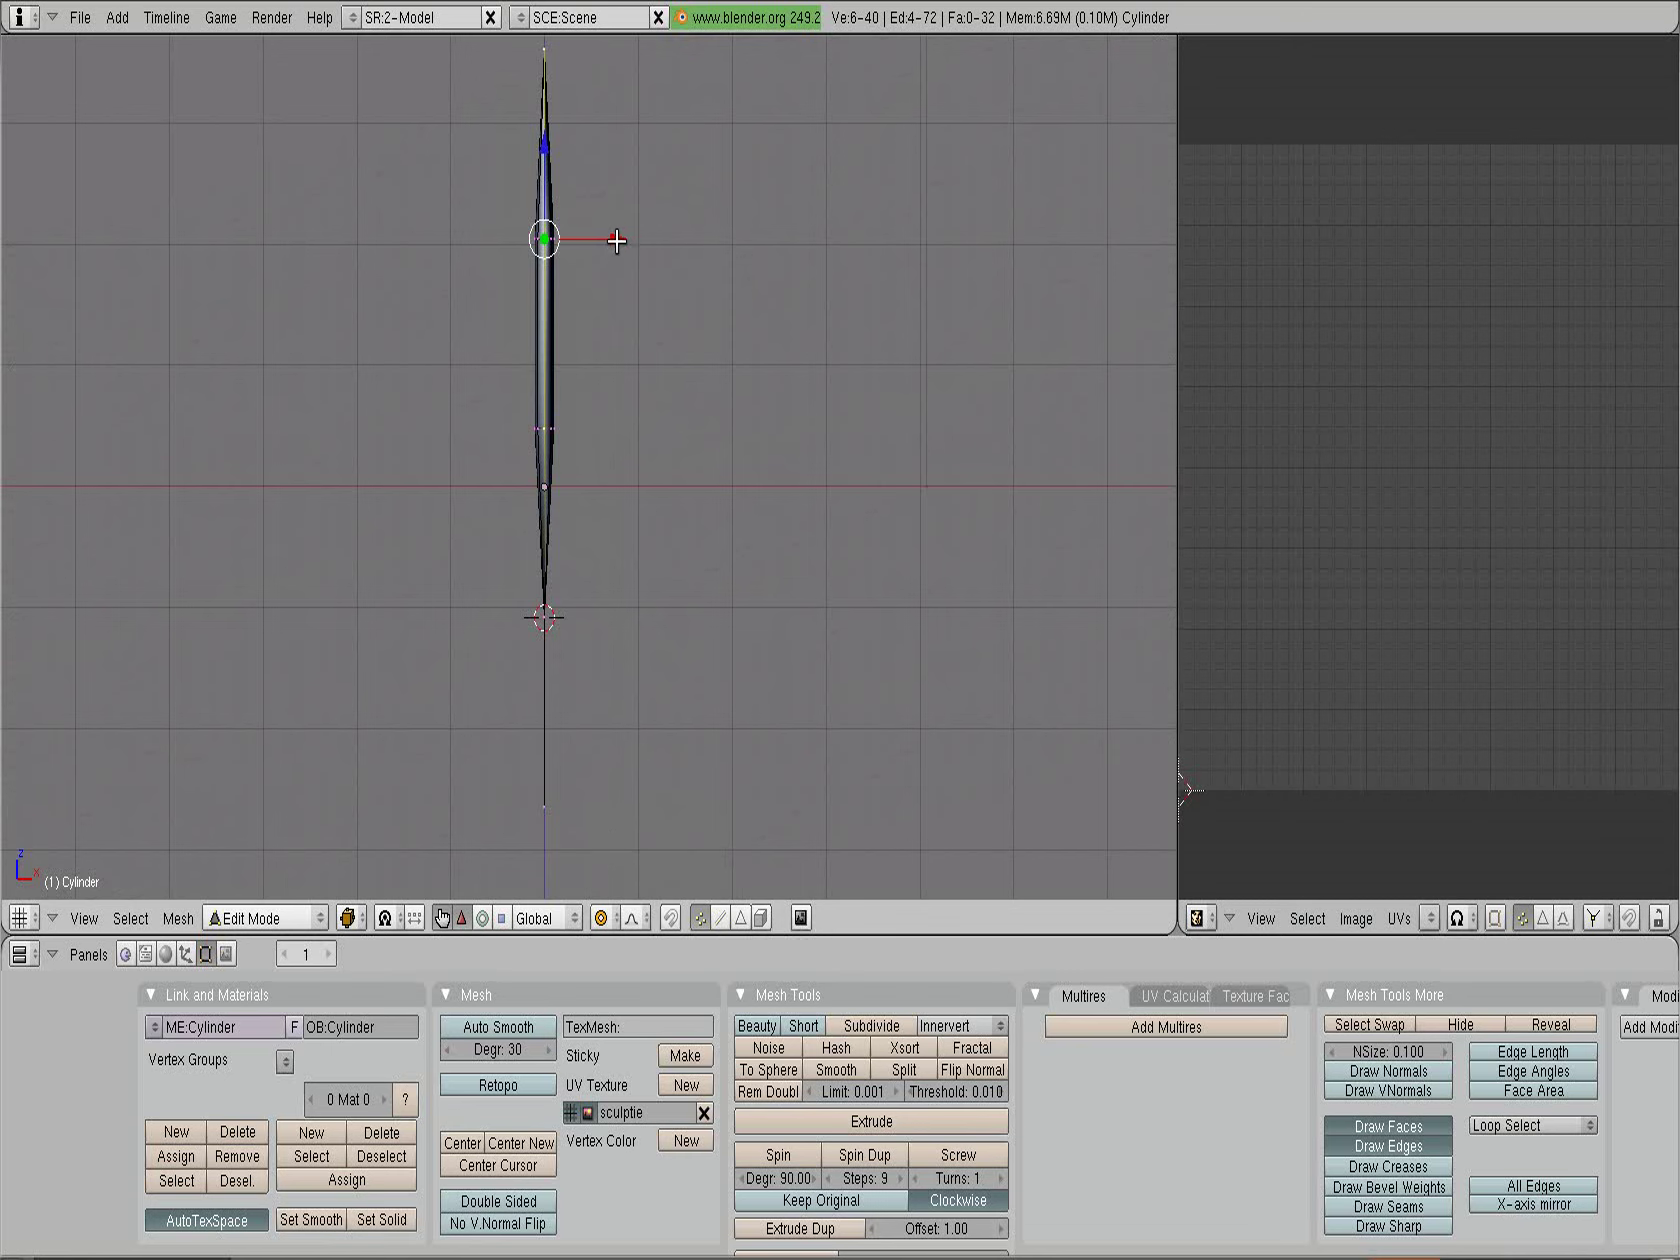
pyautogui.moveTo(616, 241); pyautogui.dragTo(674, 248)
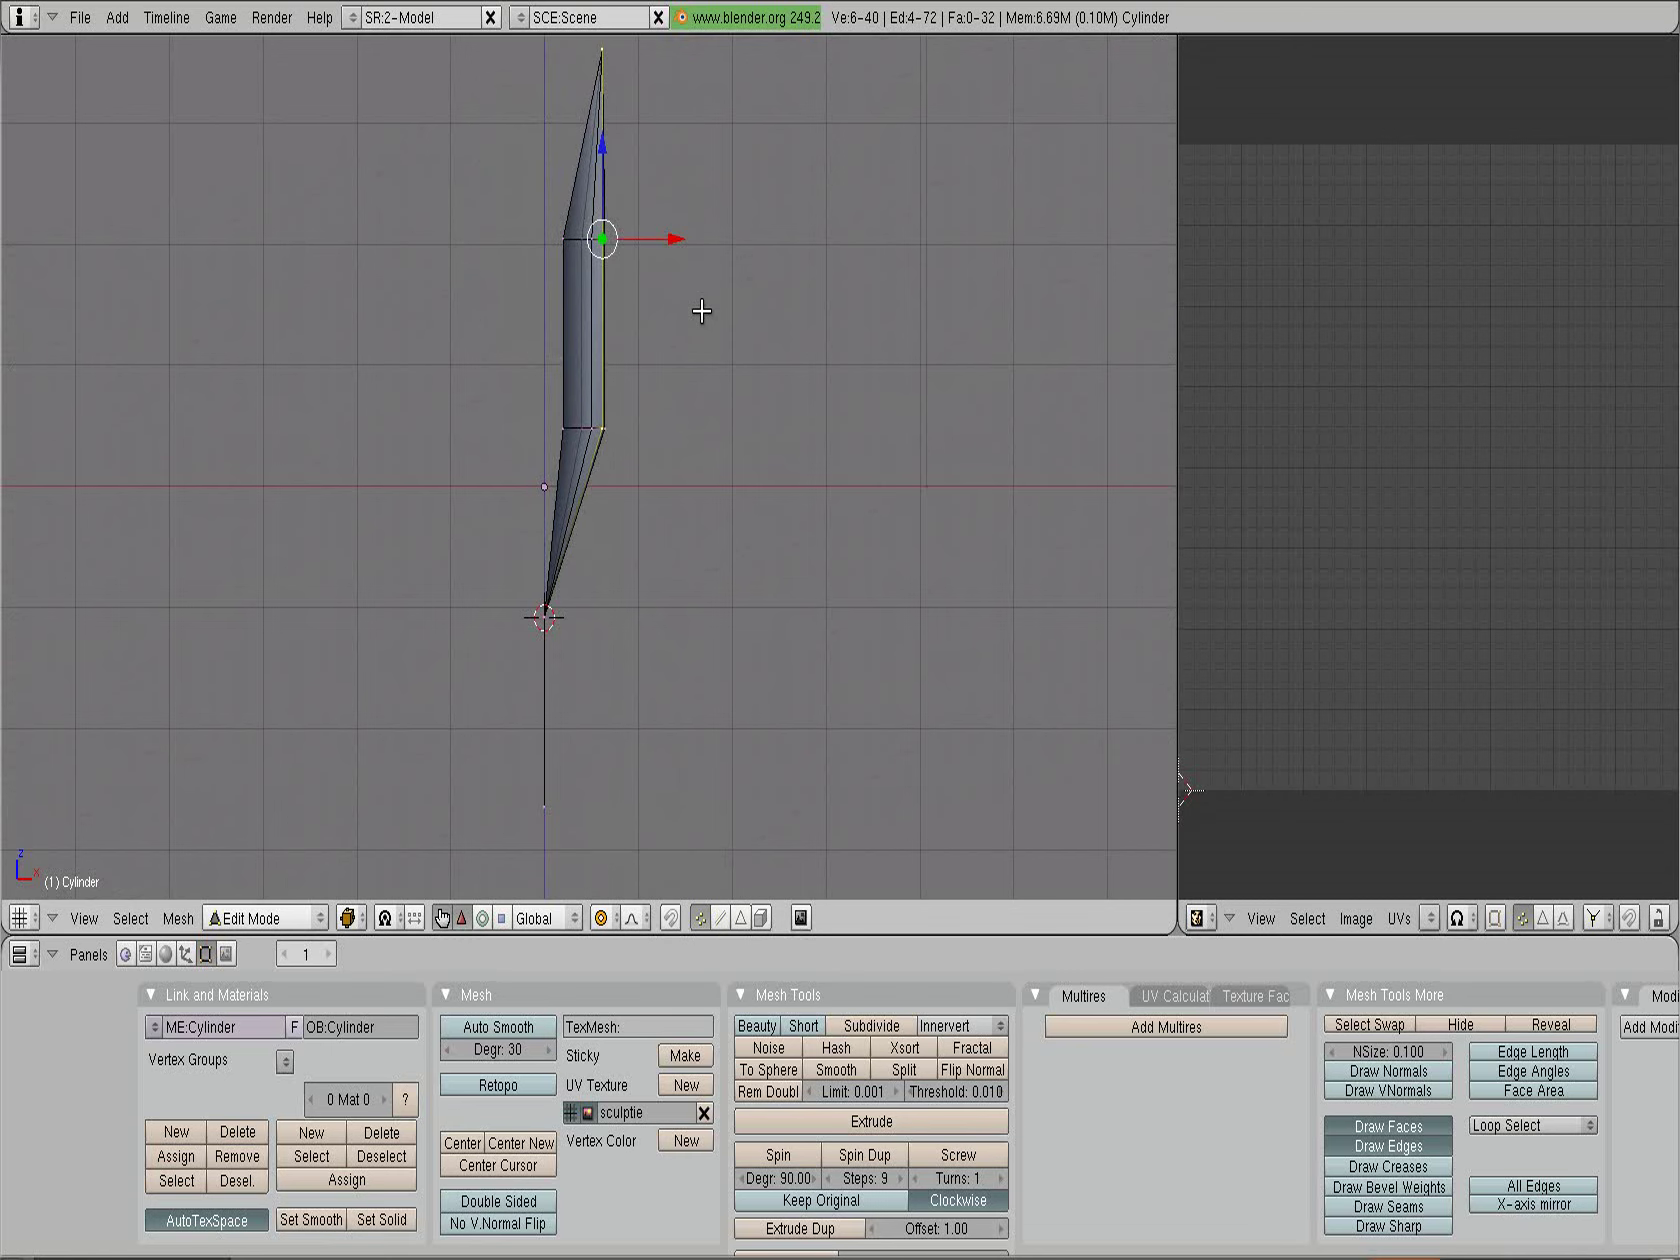
pyautogui.moveTo(701, 311)
pyautogui.mouseDown(button='middle')
pyautogui.moveTo(709, 337)
pyautogui.moveTo(367, 371)
pyautogui.moveTo(418, 36)
pyautogui.moveTo(536, 182)
pyautogui.mouseUp(button='middle')
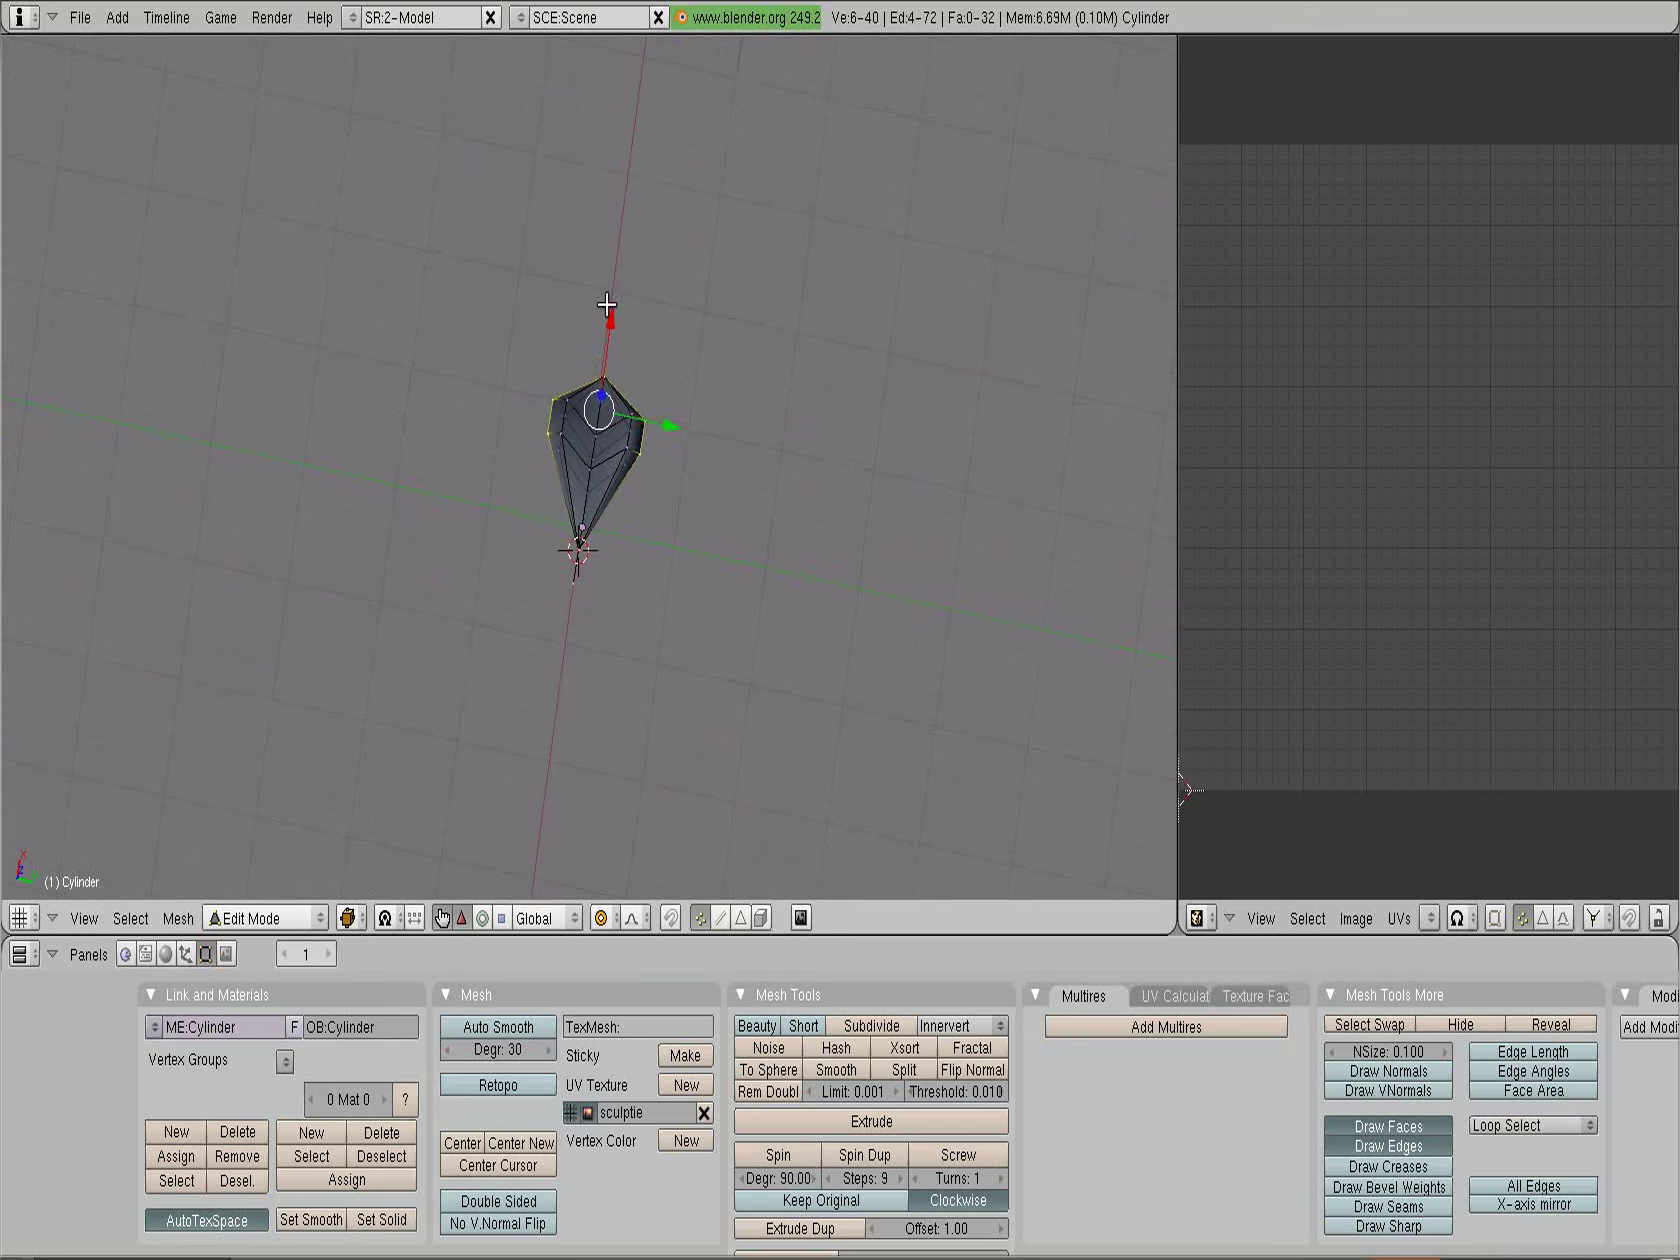
pyautogui.moveTo(607, 304); pyautogui.dragTo(619, 302)
pyautogui.moveTo(619, 302)
pyautogui.mouseDown(button='middle')
pyautogui.moveTo(779, 406)
pyautogui.moveTo(818, 410)
pyautogui.moveTo(790, 552)
pyautogui.mouseUp(button='middle')
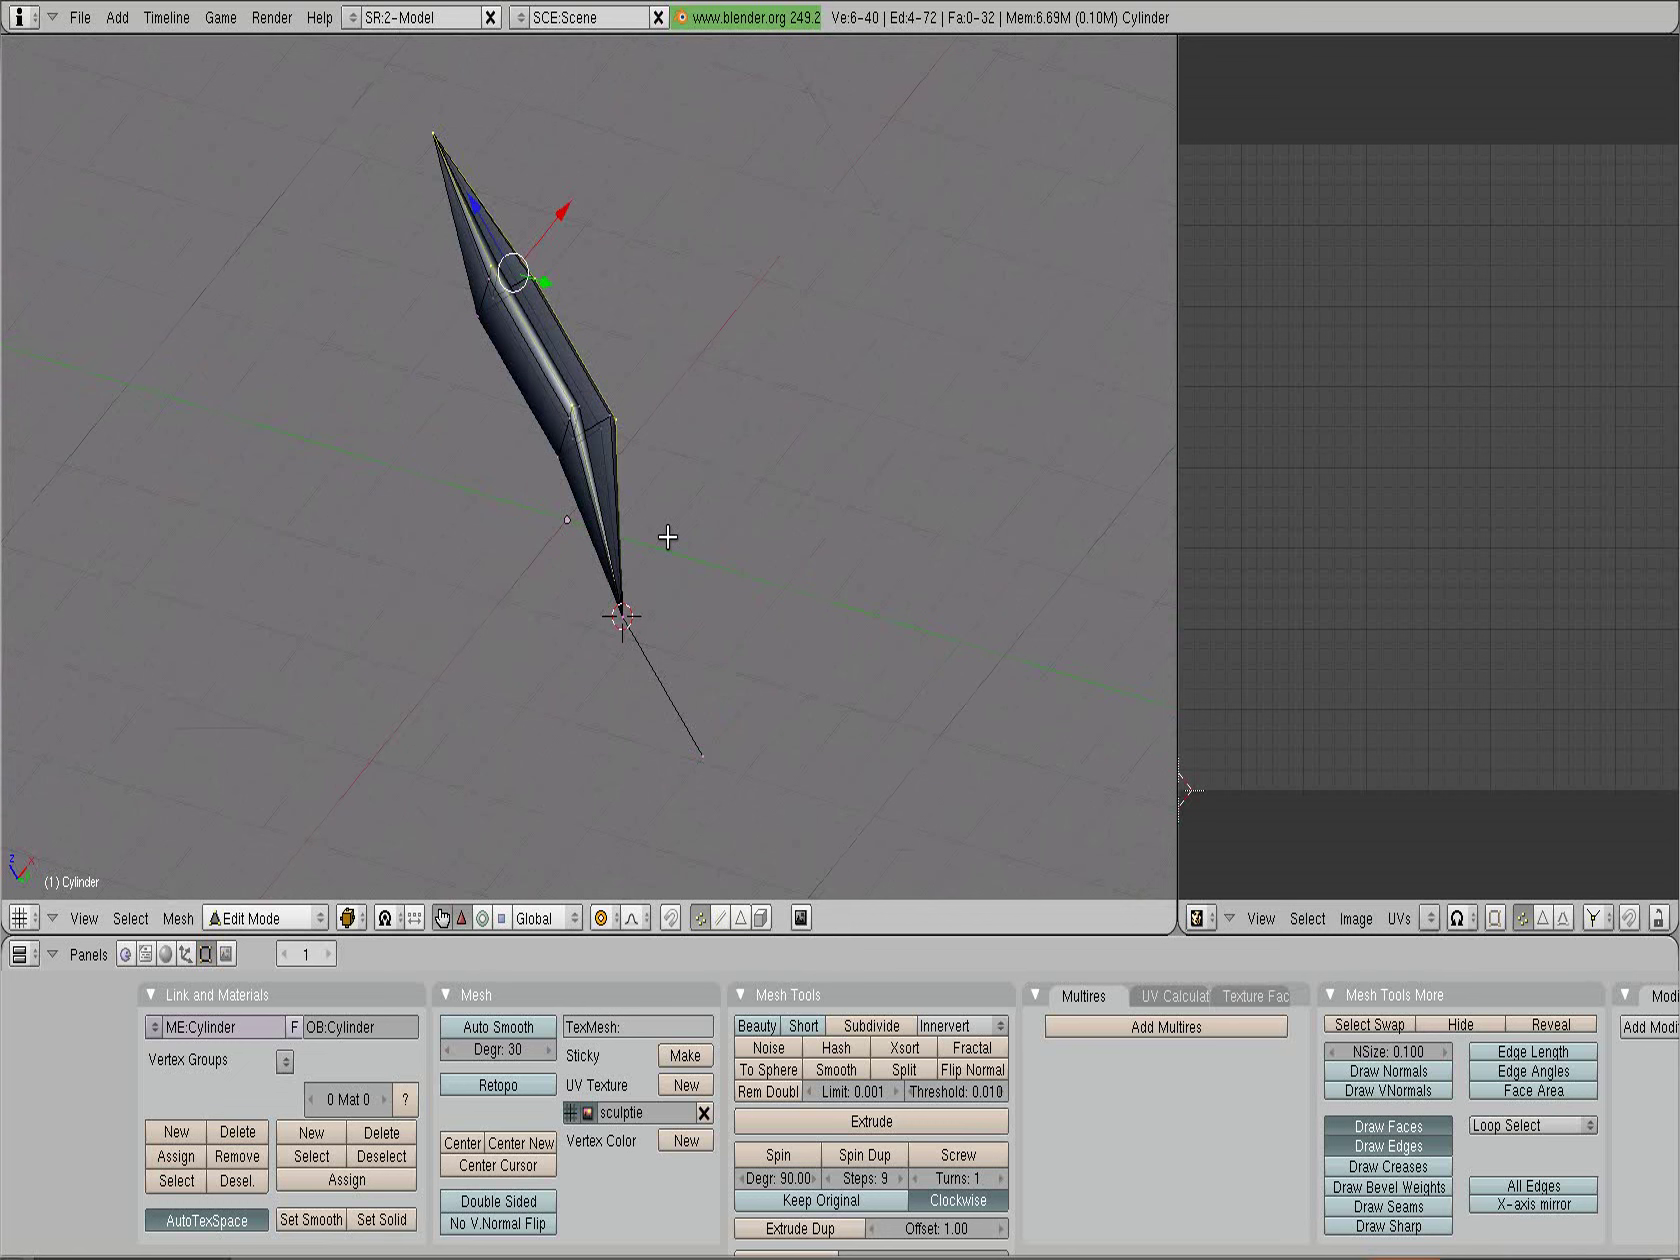
# In front view, nudge the upper vertices slightly left and select the base vertex
pyautogui.press('KP_1')
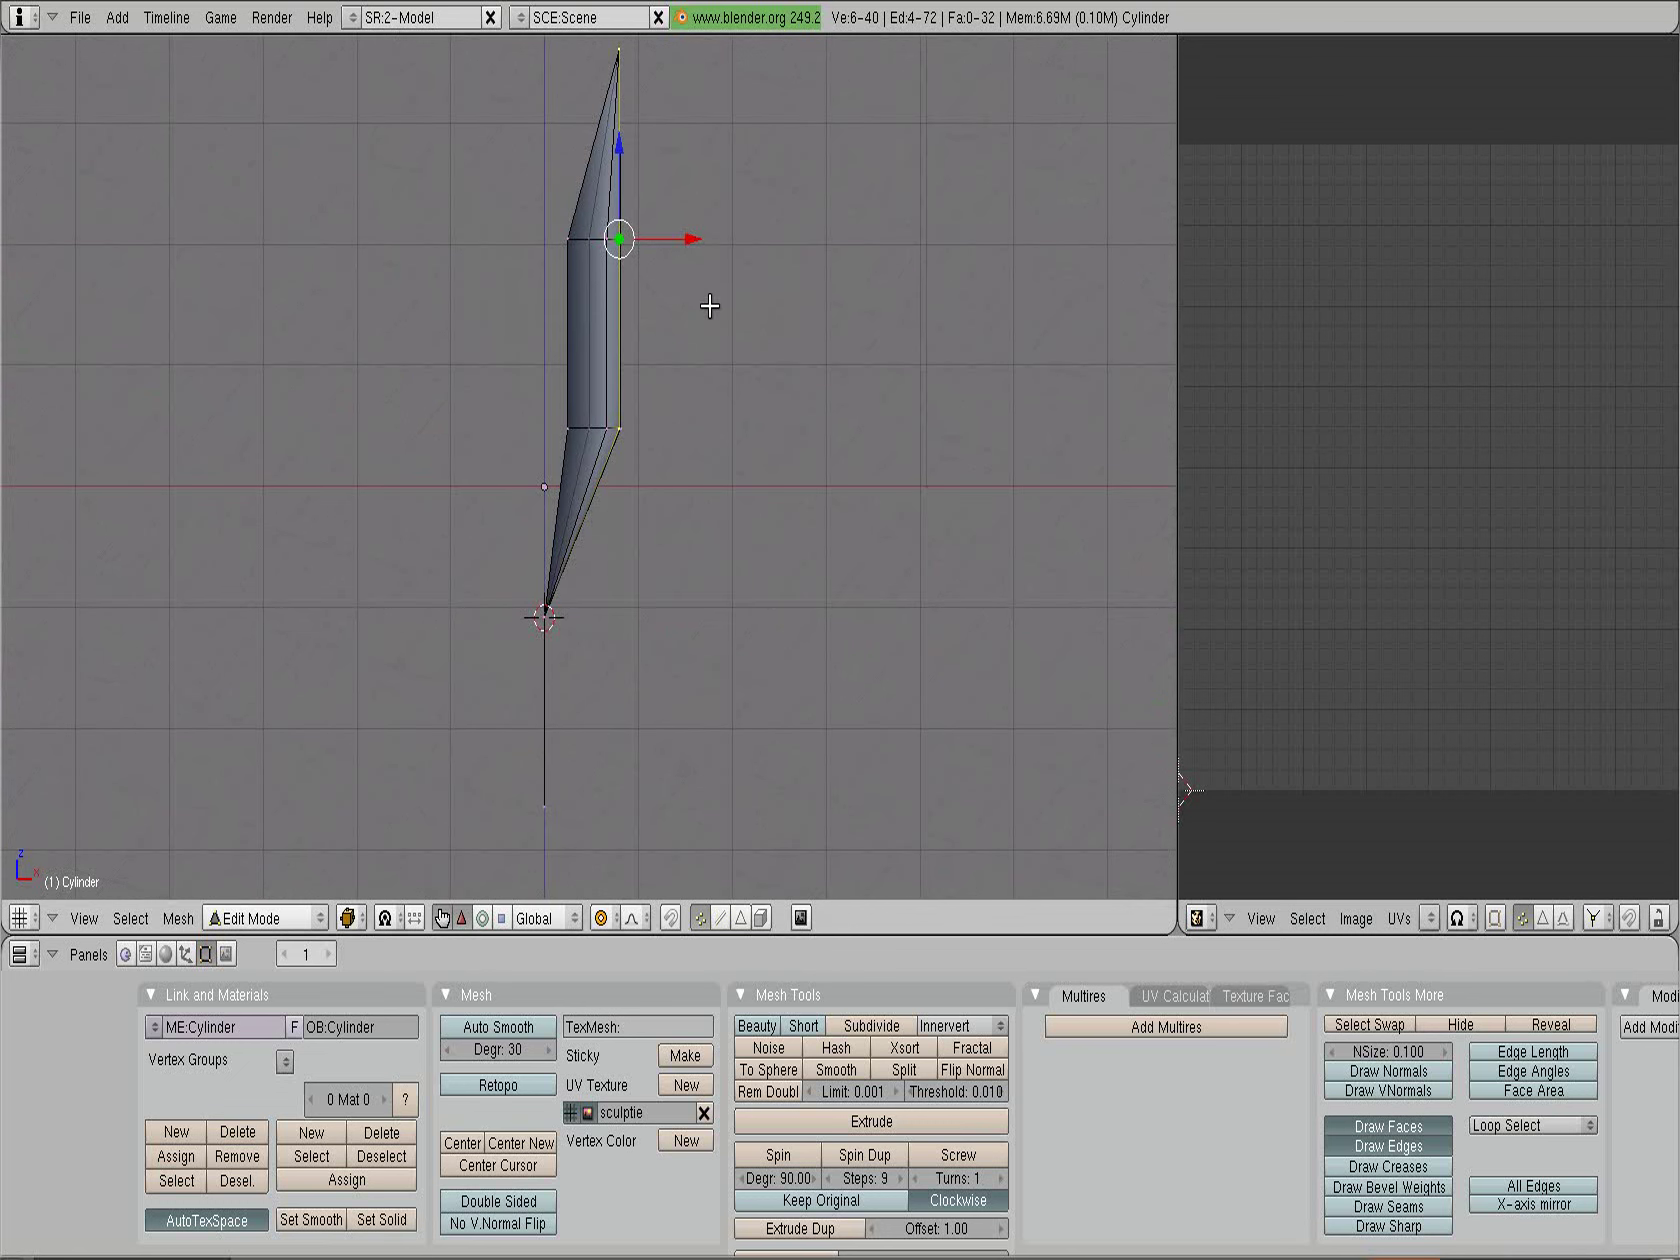
pyautogui.moveTo(696, 240); pyautogui.dragTo(687, 240)
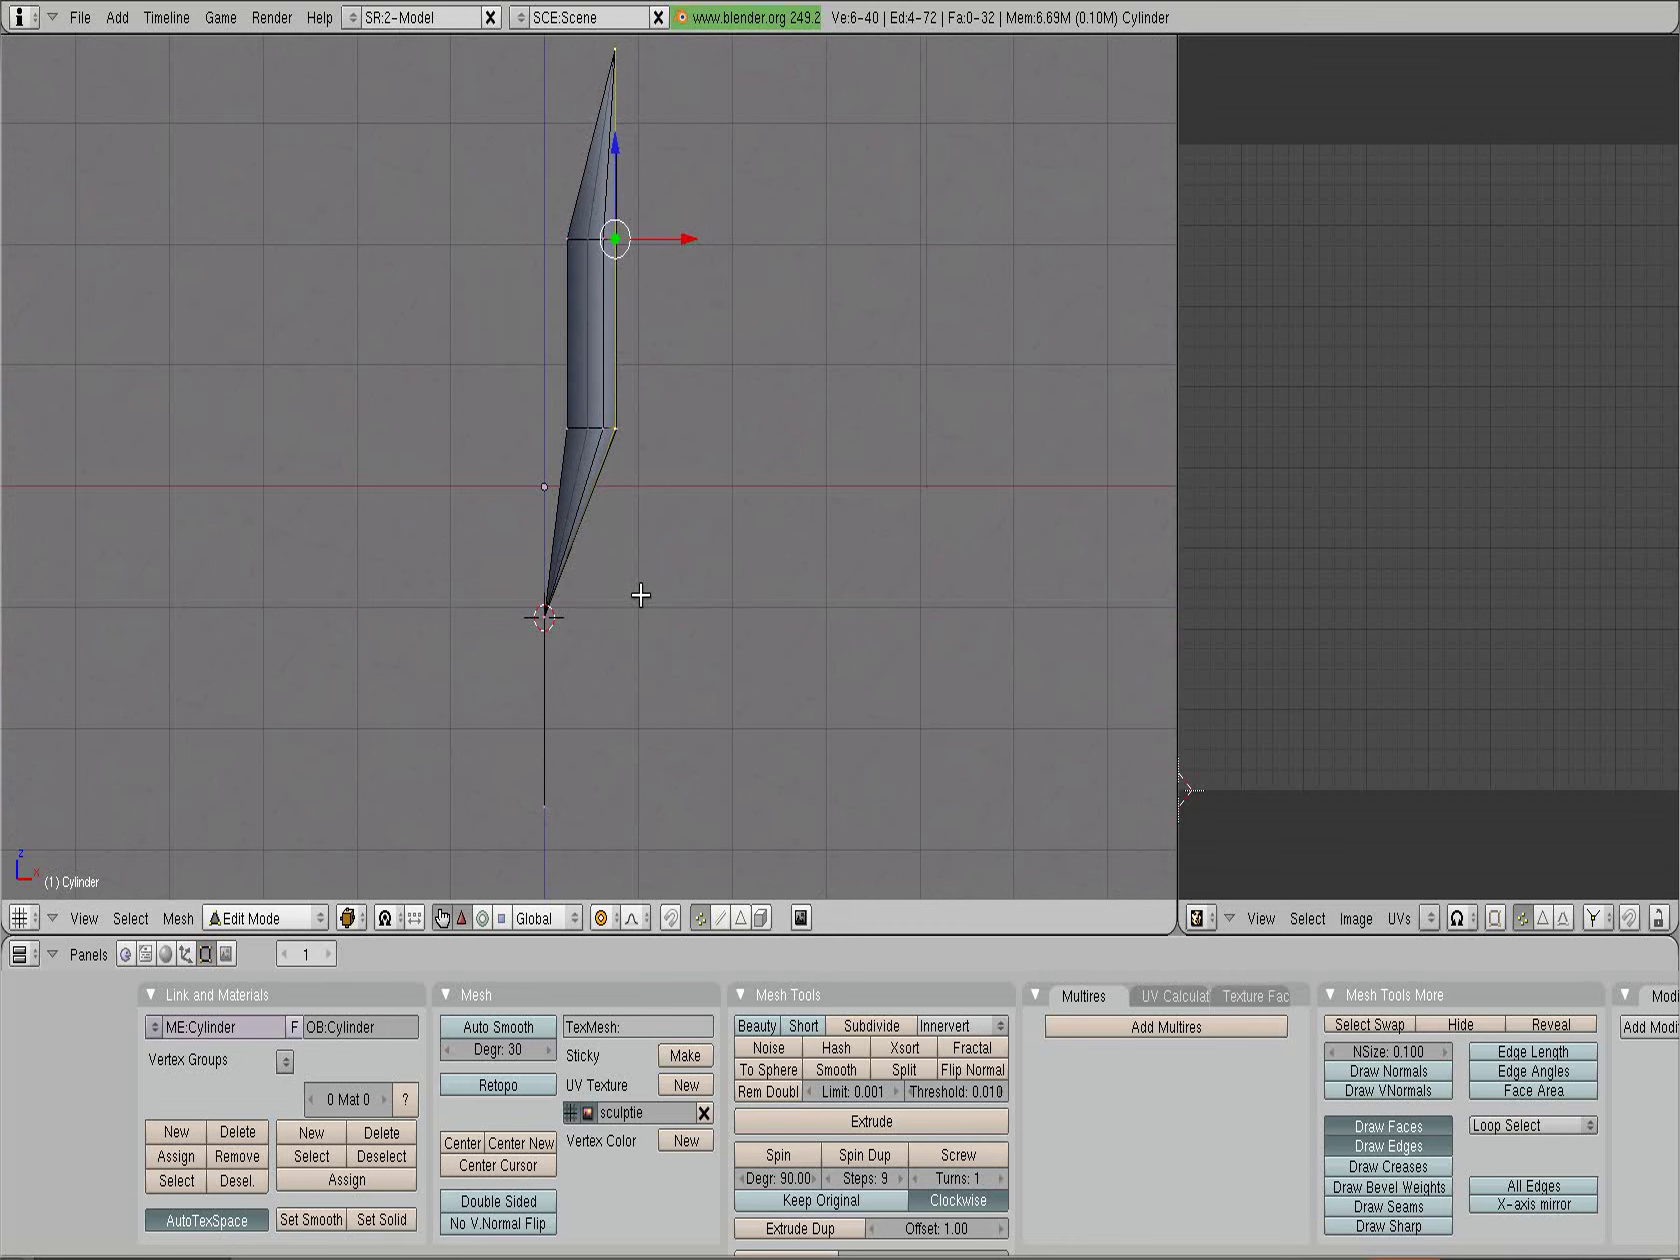
pyautogui.rightClick(542, 615)
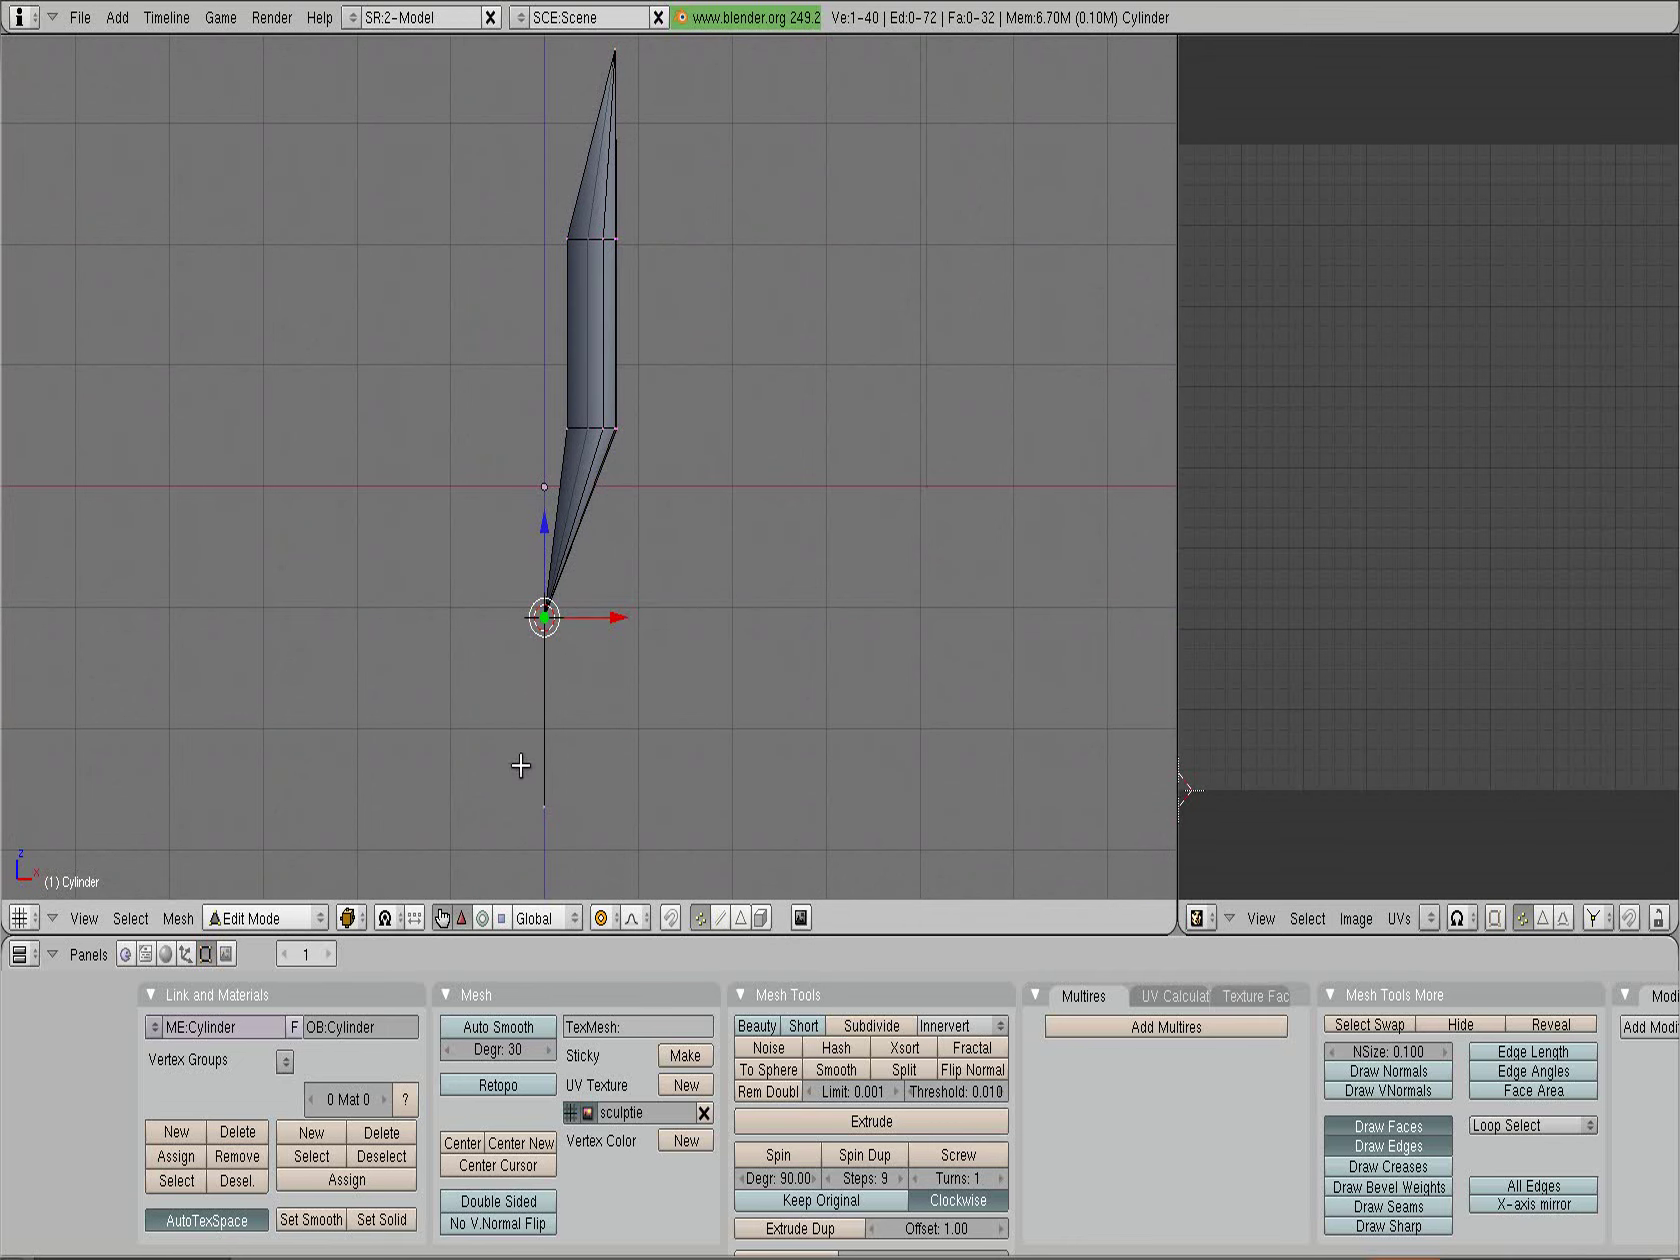
# Snap the 3D cursor to the base vertex and set the pivot point to 3D Cursor
pyautogui.hotkey('shift', 's')
pyautogui.click(530, 700)
pyautogui.click(389, 918)
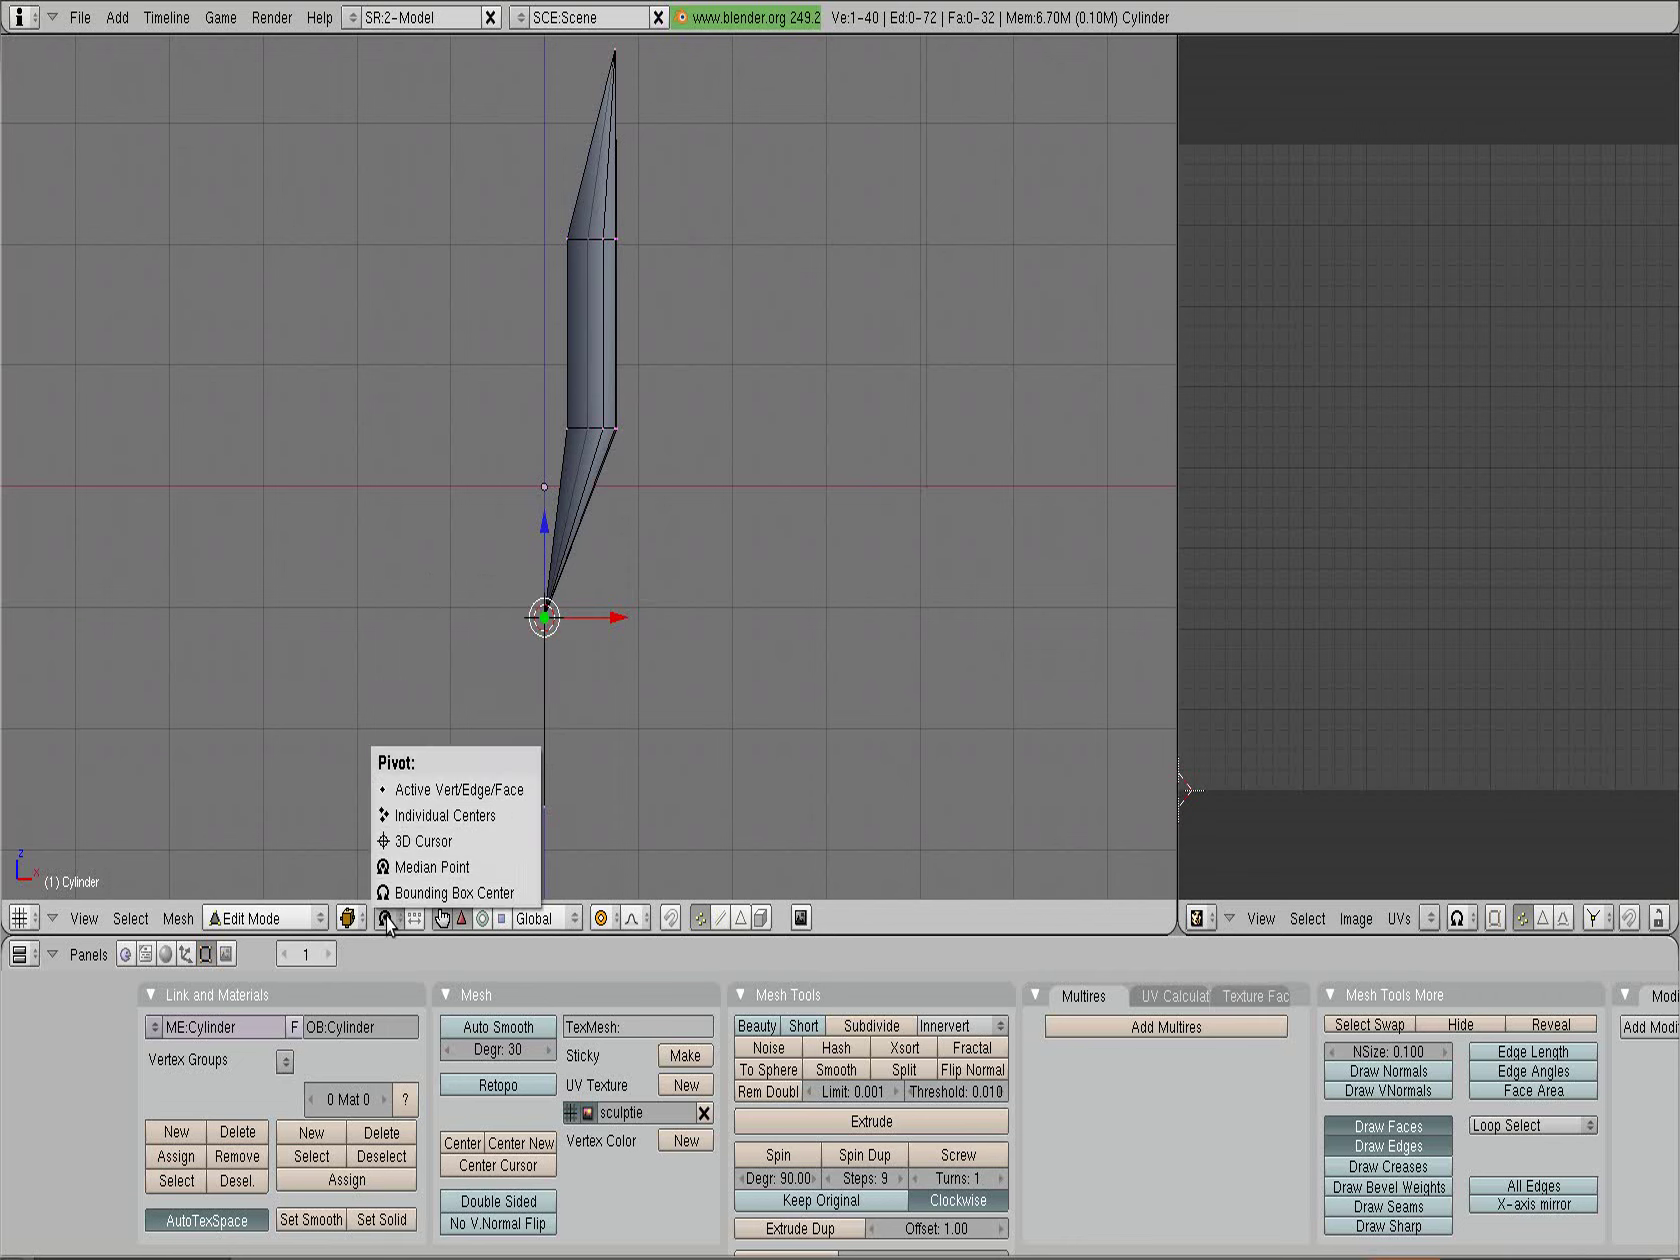
pyautogui.click(398, 842)
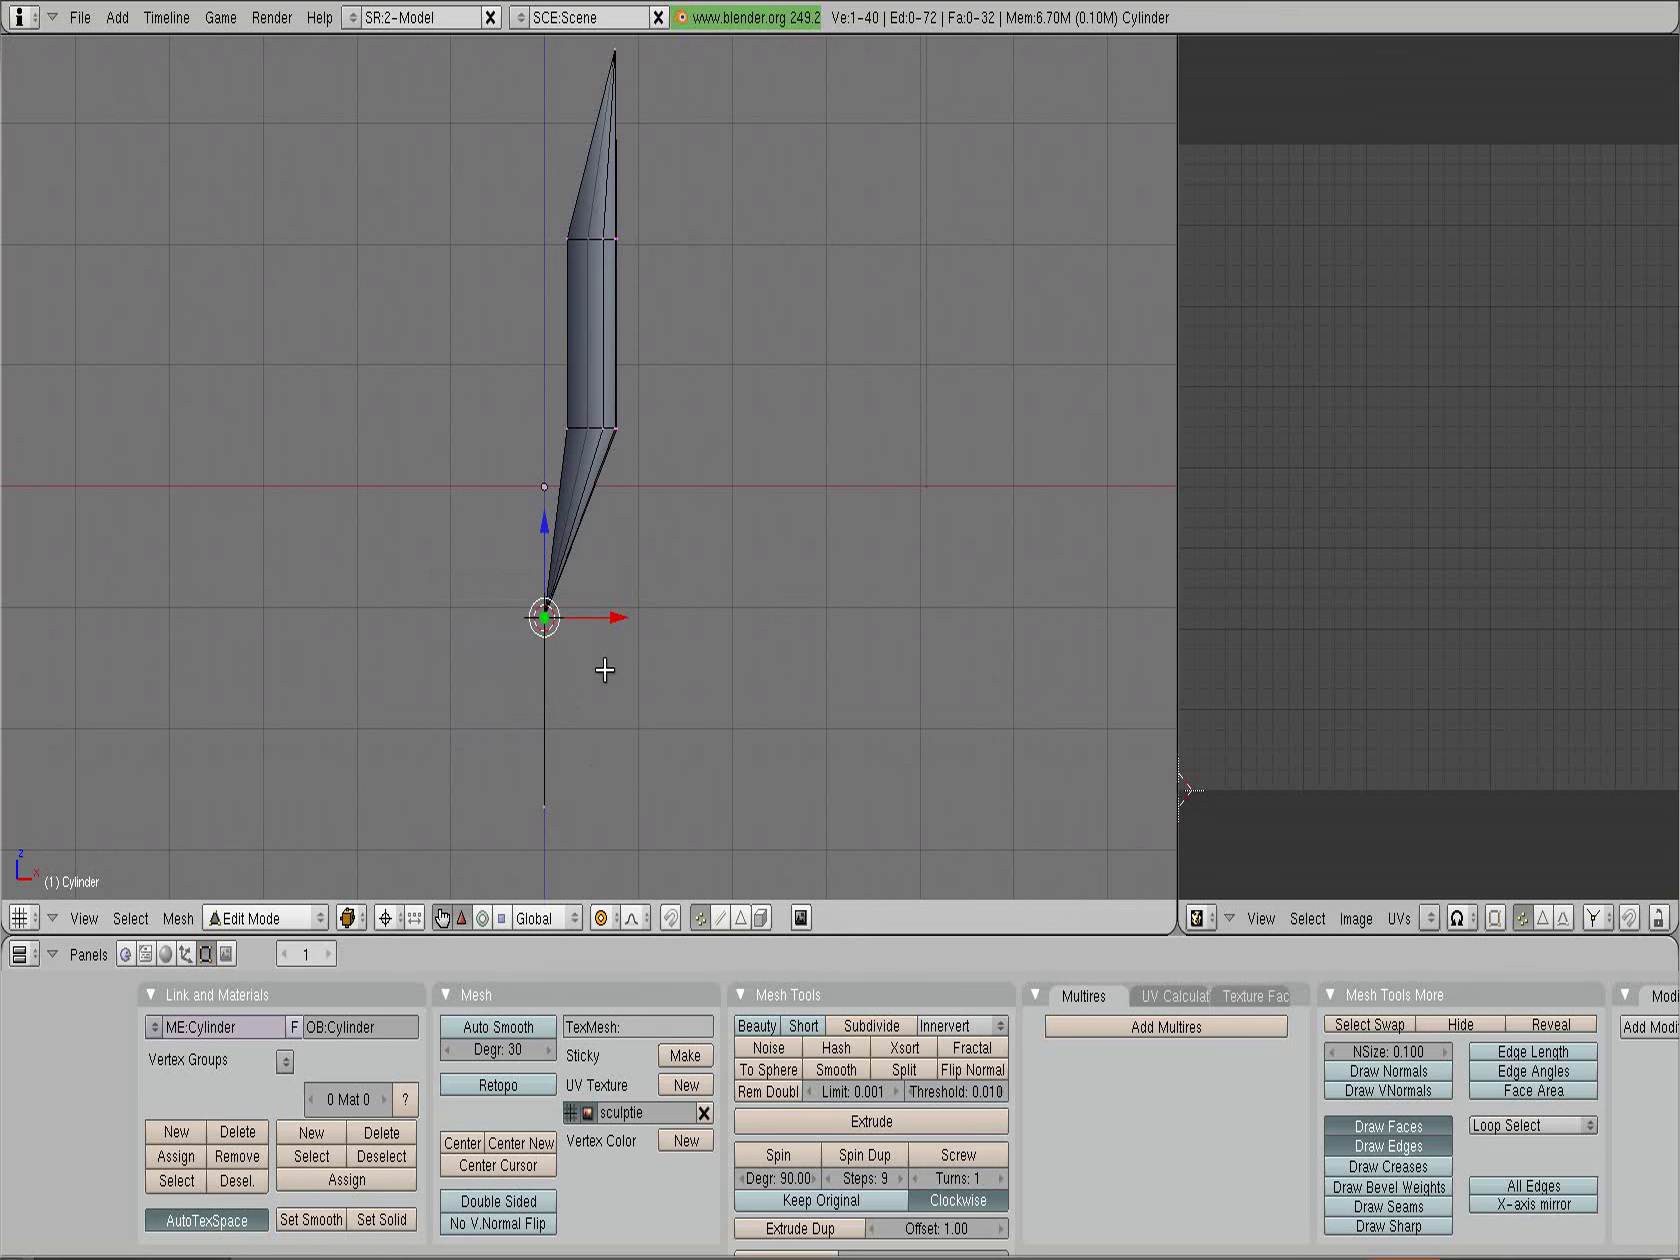
# Rotate the blade -90 degrees around Y with a widened proportional falloff
pyautogui.press('r')
pyautogui.press('y')
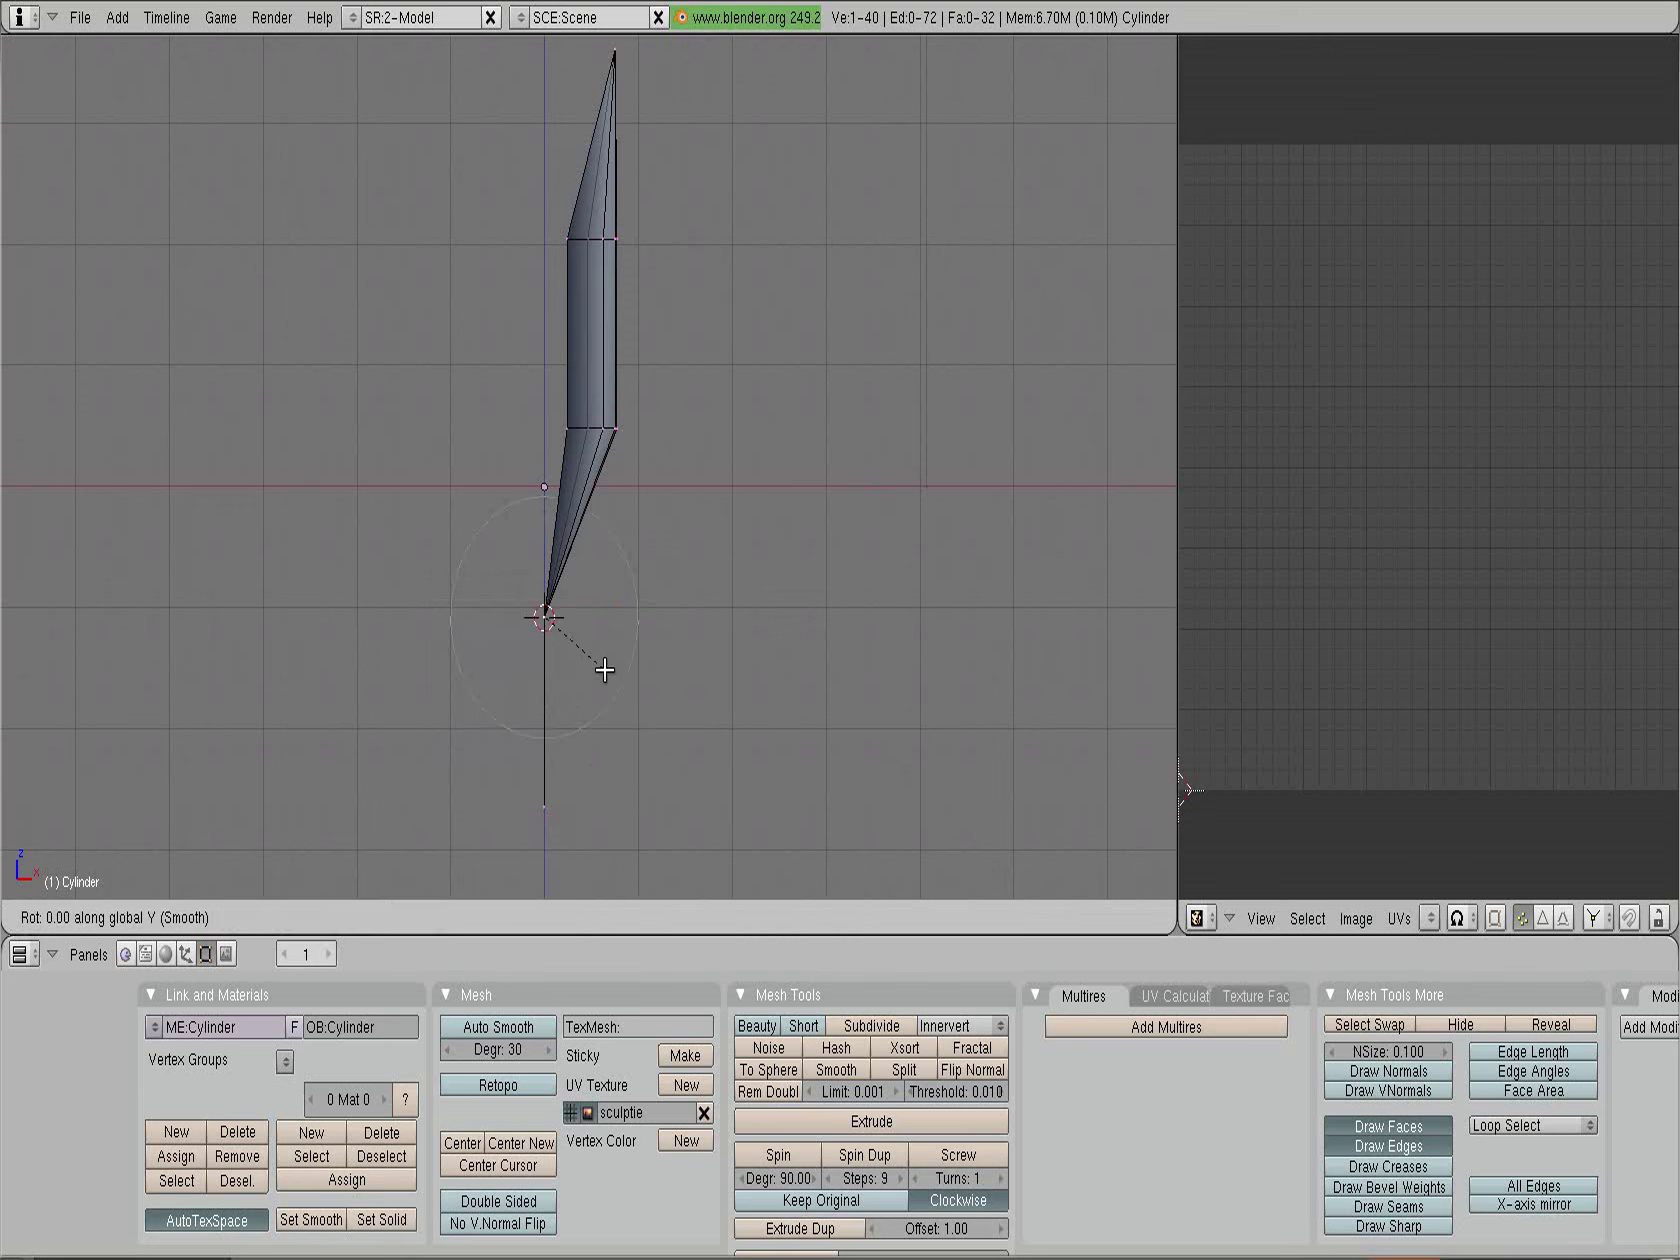
pyautogui.scroll(-1, 587, 693)
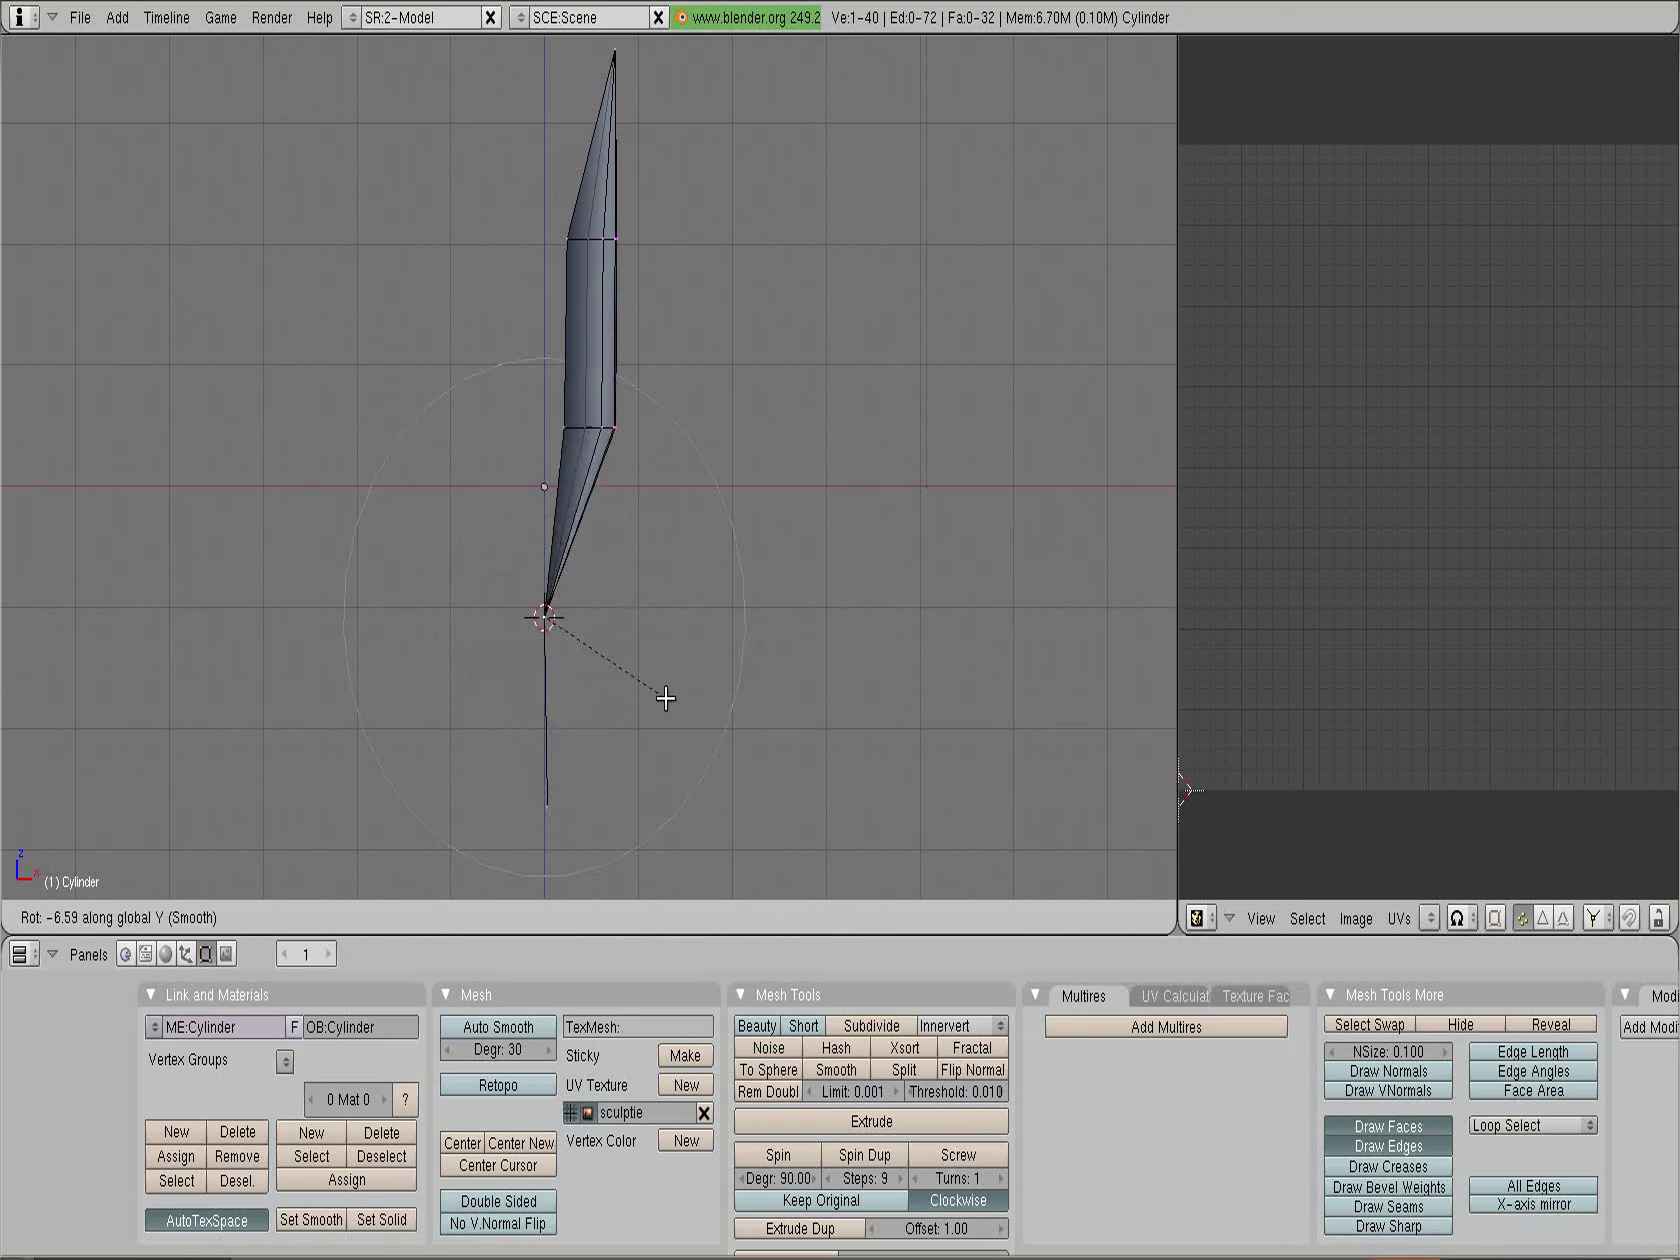
pyautogui.scroll(-3, 660, 650)
pyautogui.scroll(-1, 714, 586)
pyautogui.scroll(-1, 714, 586)
pyautogui.scroll(-1, 714, 586)
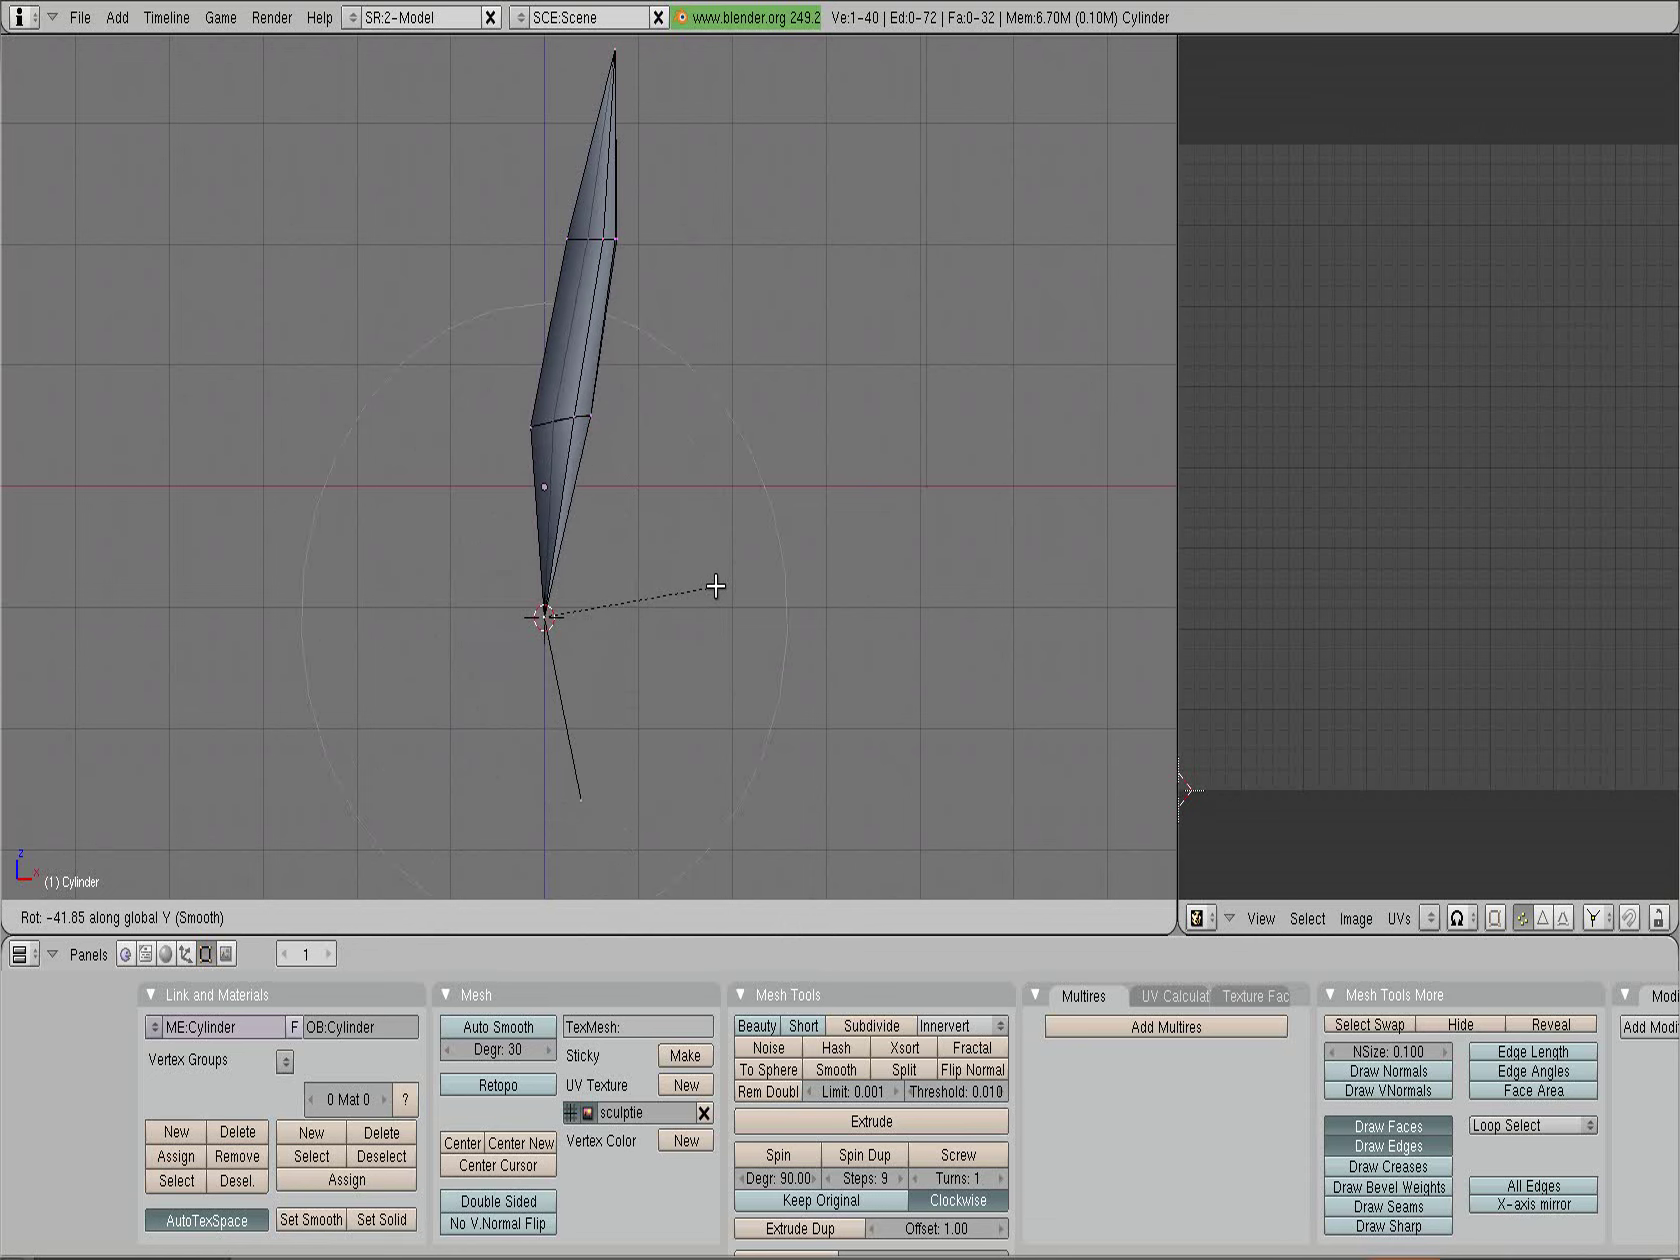
pyautogui.scroll(-2, 714, 586)
pyautogui.scroll(-2, 705, 540)
pyautogui.scroll(-2, 690, 480)
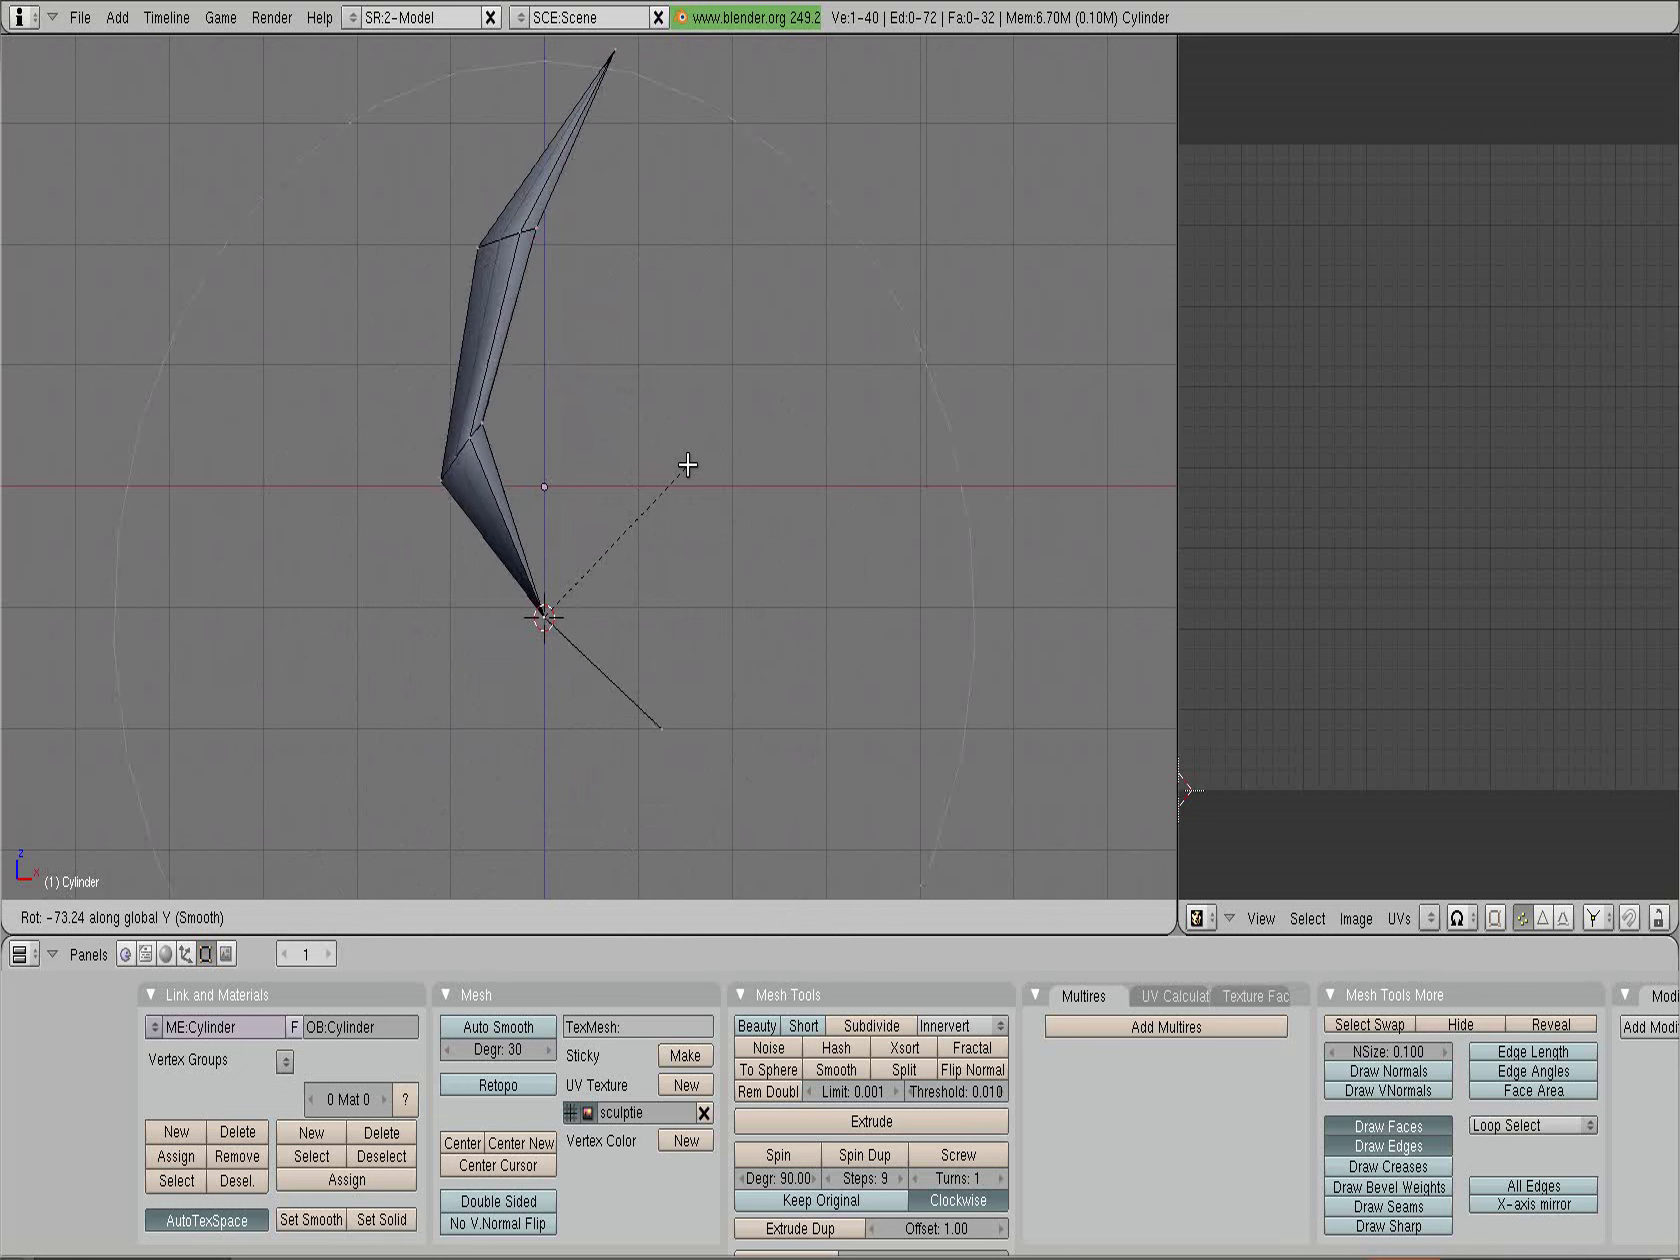
pyautogui.scroll(-2, 686, 465)
pyautogui.scroll(-1, 684, 462)
pyautogui.scroll(-2, 670, 455)
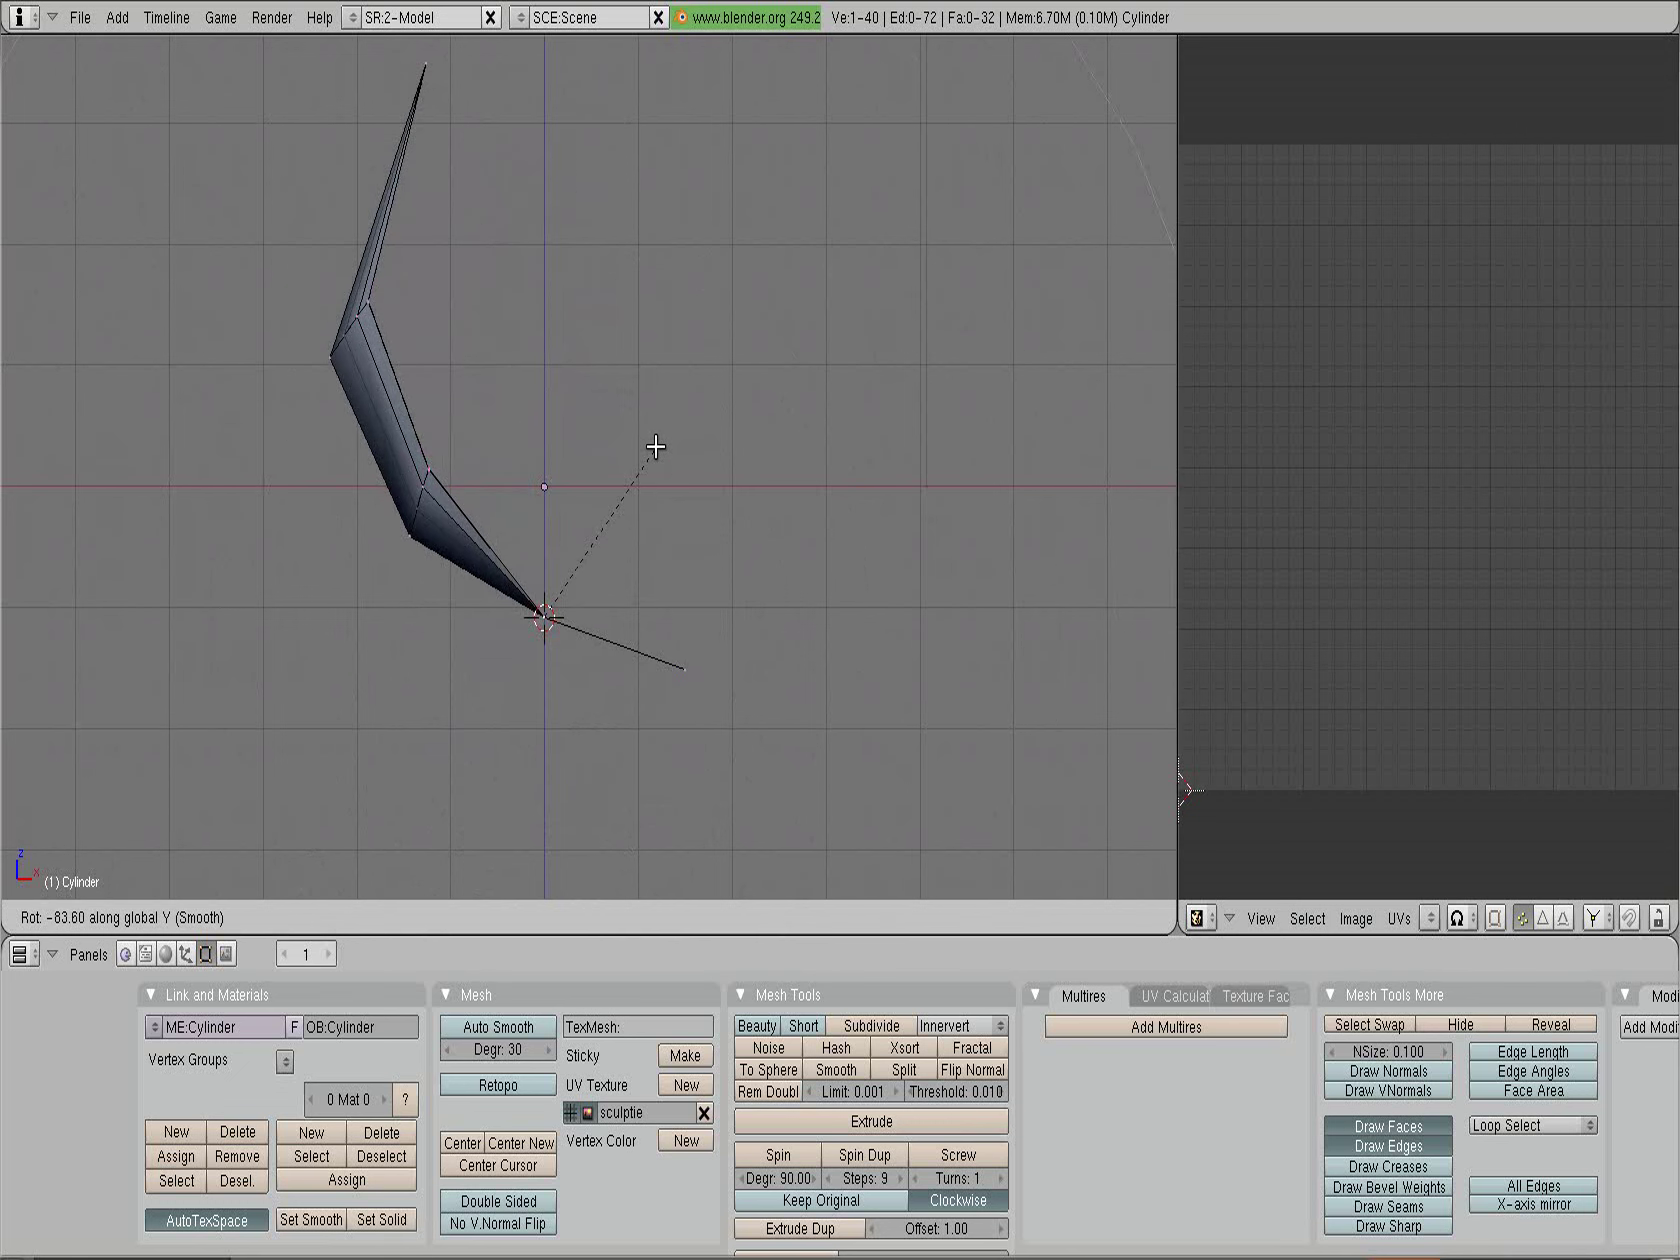
pyautogui.write('9')
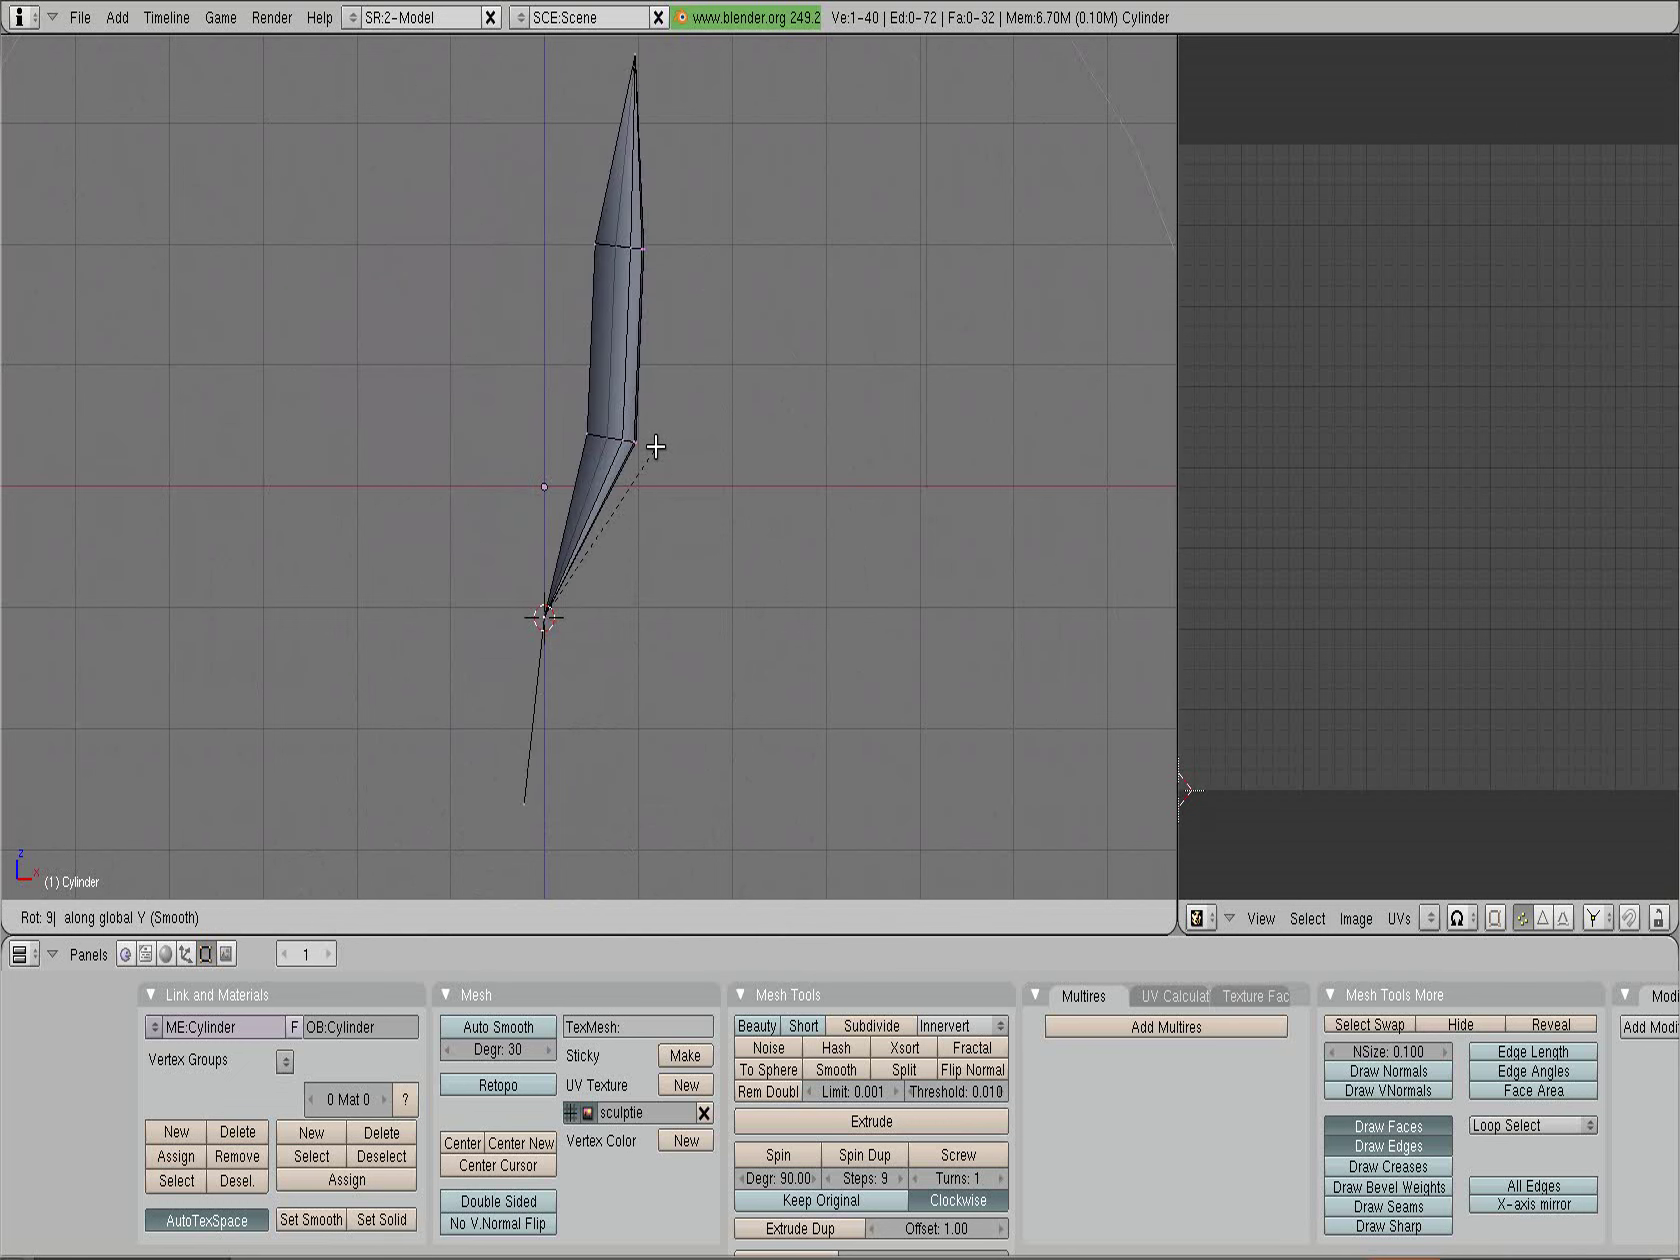
pyautogui.write('0-')
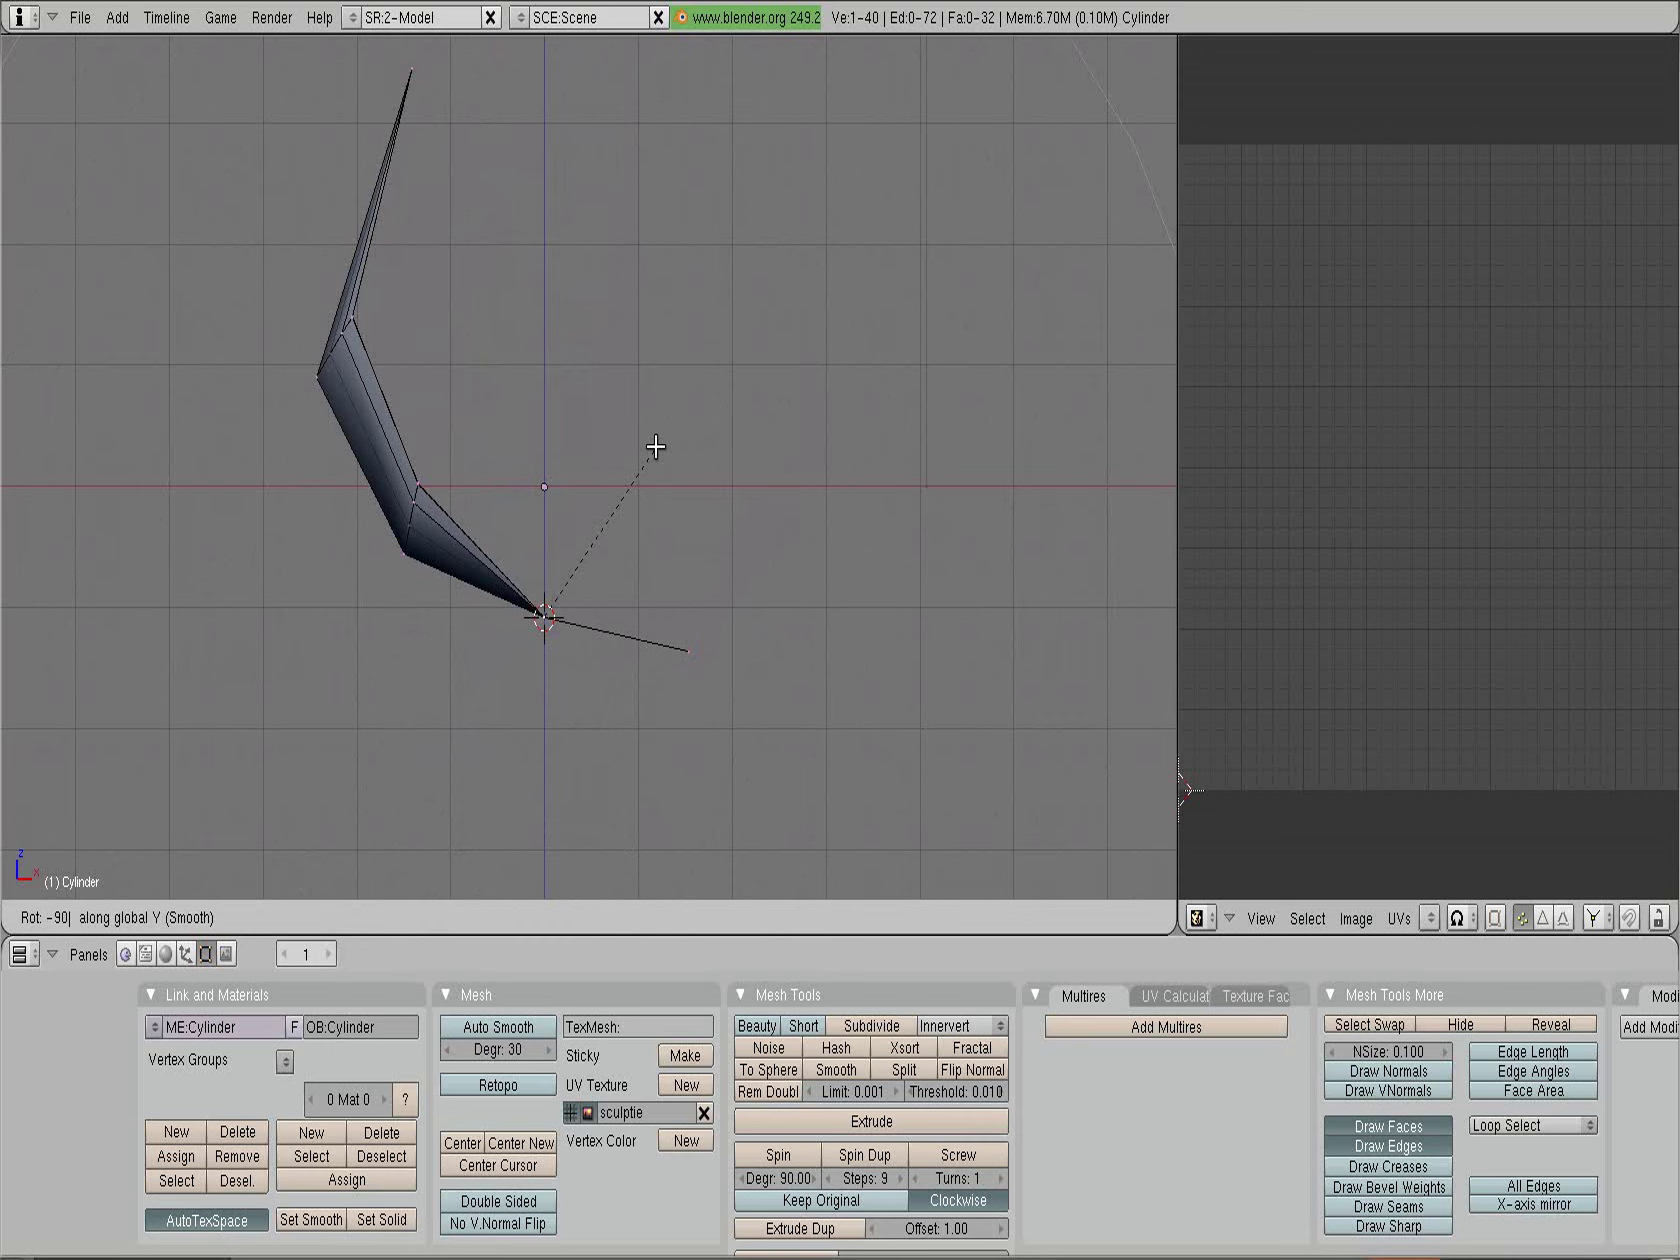
pyautogui.press('Return')
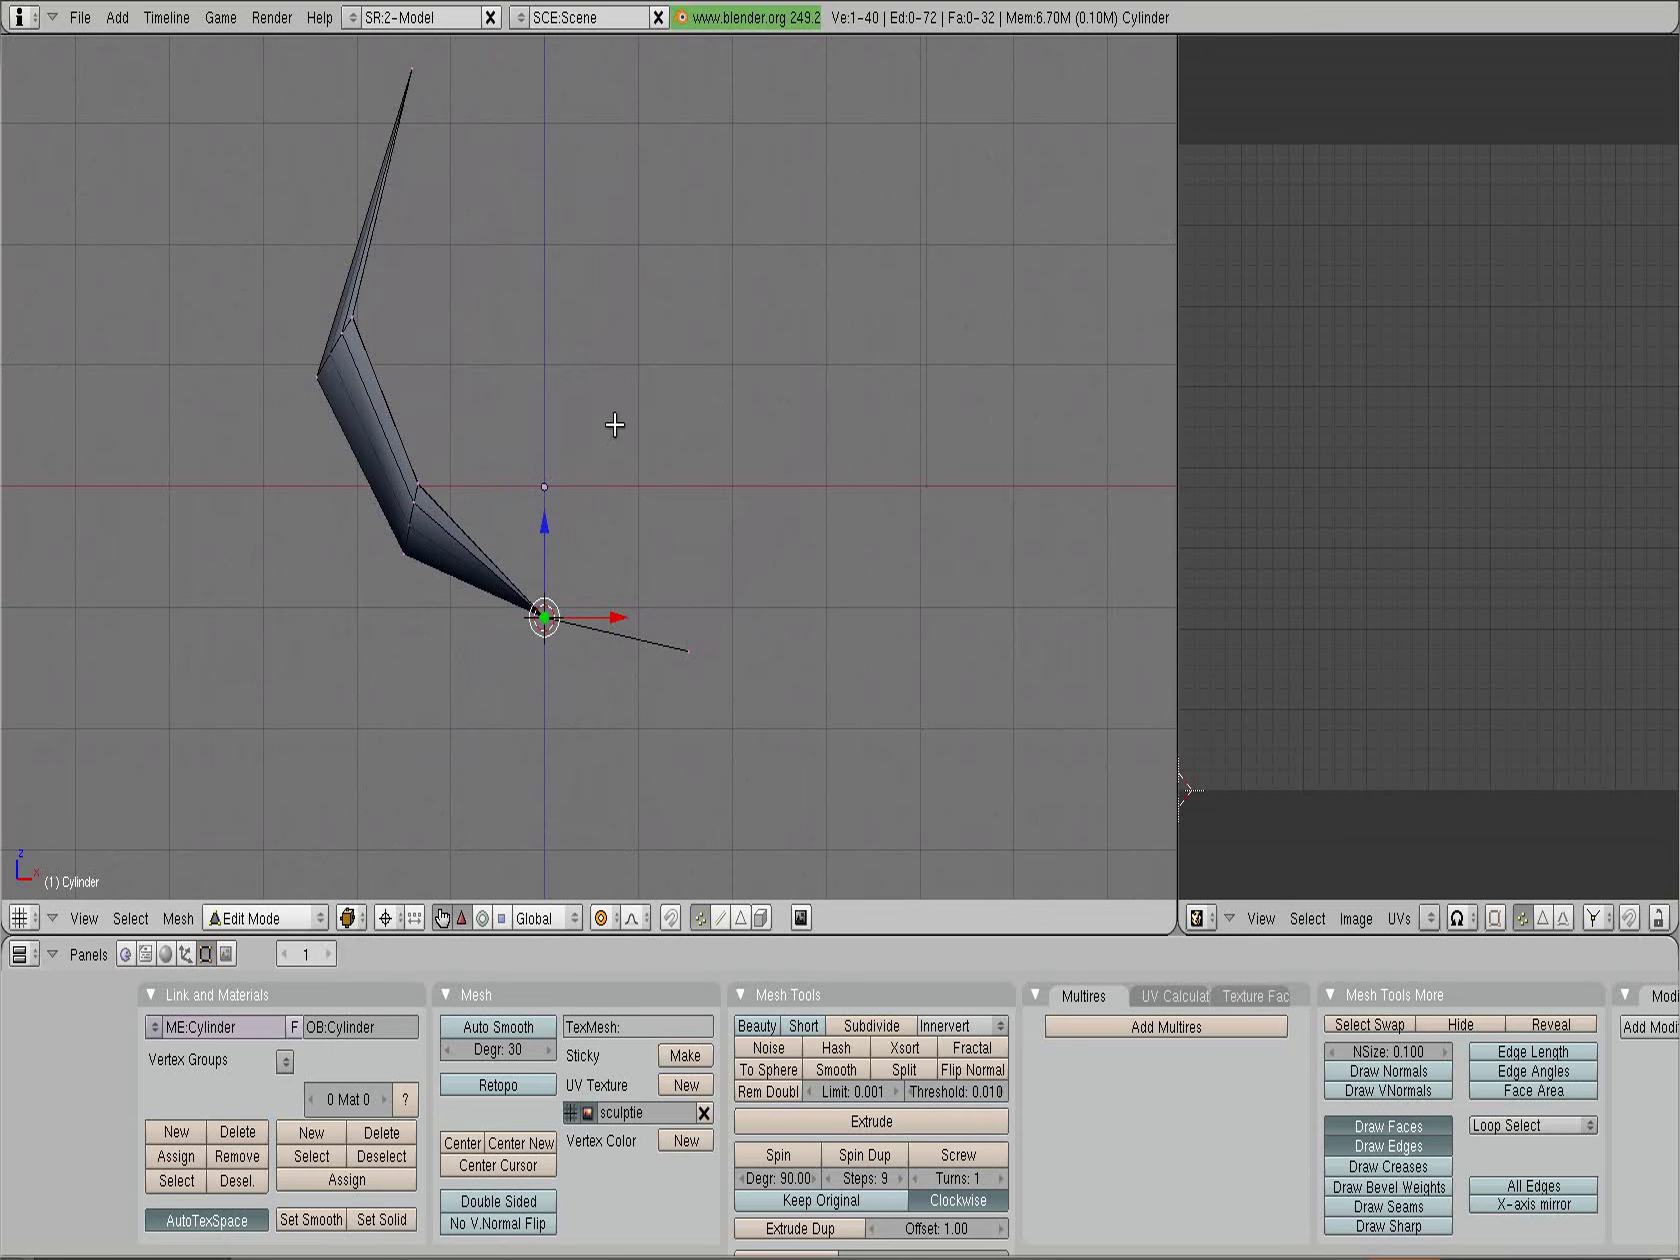
pyautogui.moveTo(615, 424)
pyautogui.mouseDown(button='middle')
pyautogui.moveTo(615, 289)
pyautogui.moveTo(349, 488)
pyautogui.moveTo(547, 492)
pyautogui.moveTo(645, 427)
pyautogui.mouseUp(button='middle')
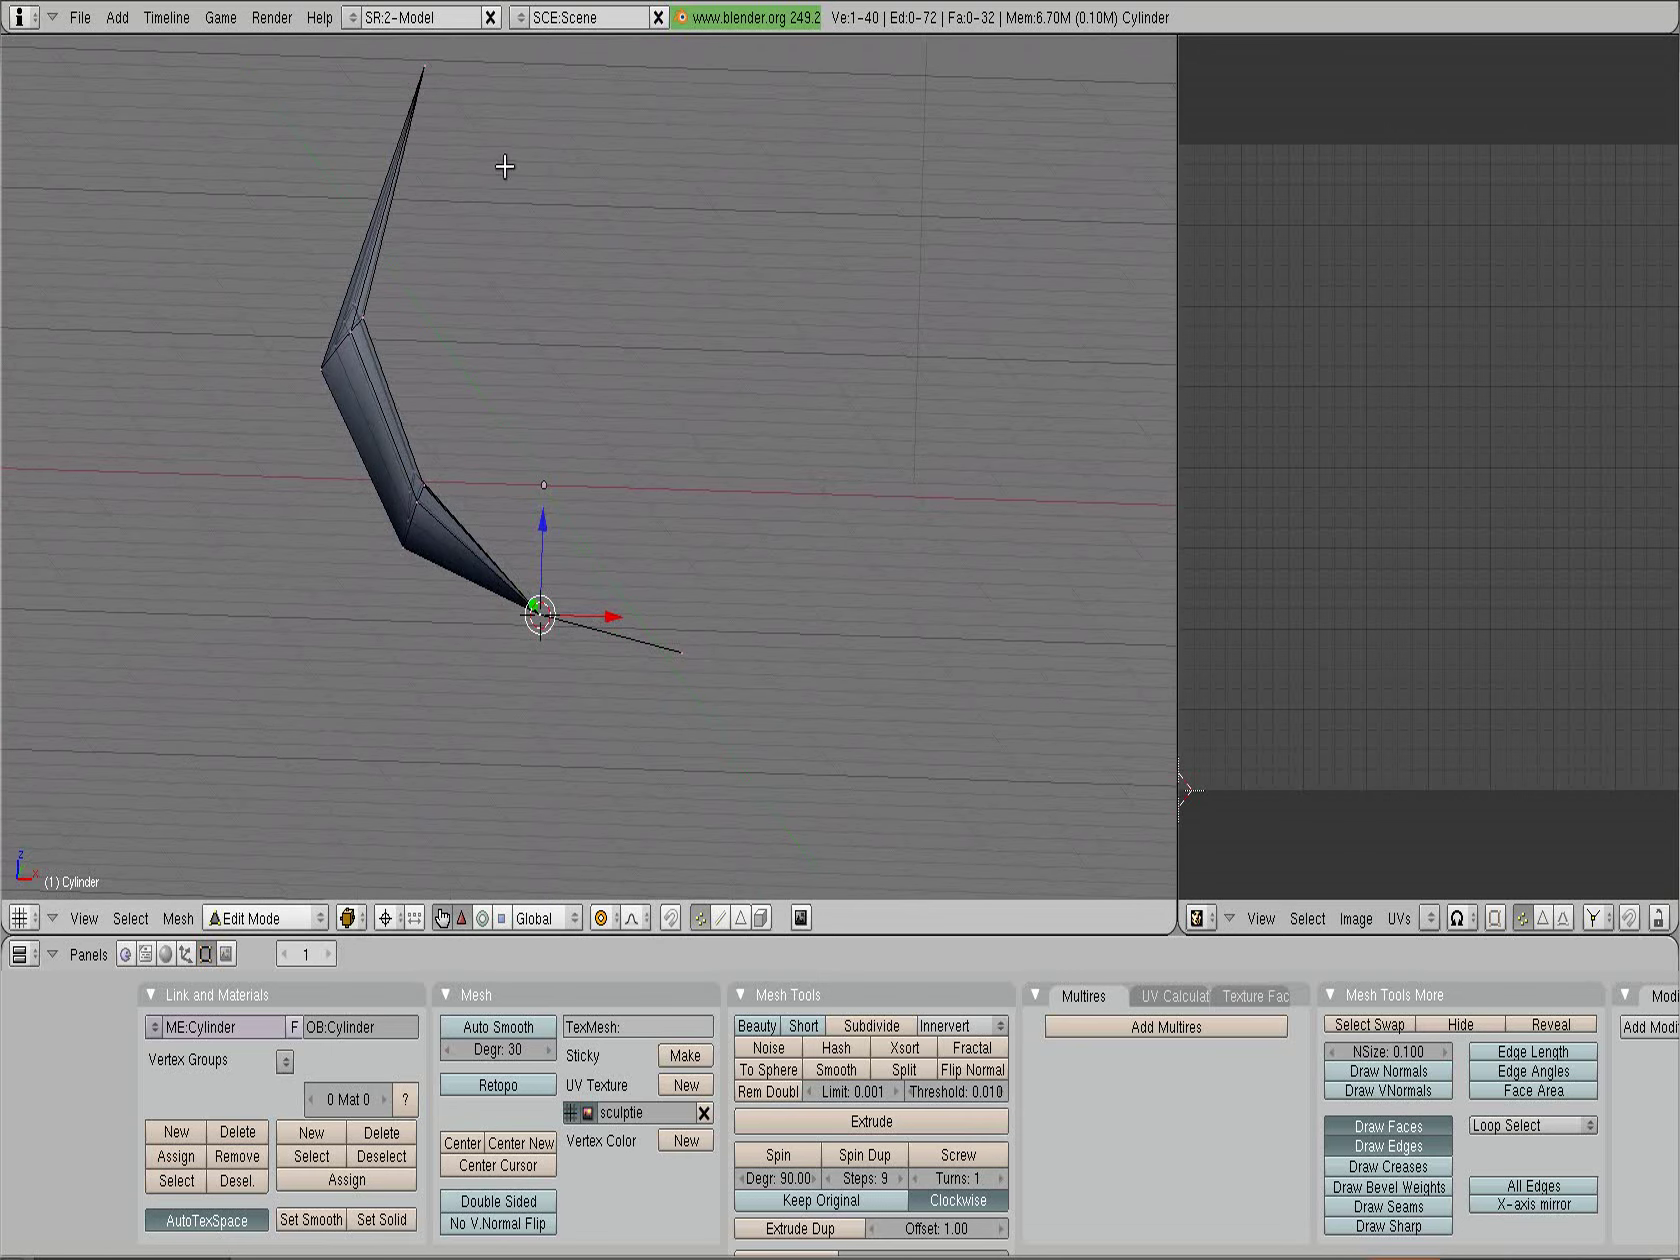
pyautogui.moveTo(622, 240); pyautogui.dragTo(339, 327, button='middle')
# In side view, box-select the blade's top tip and lower it along Z with falloff
pyautogui.press('KP_3')
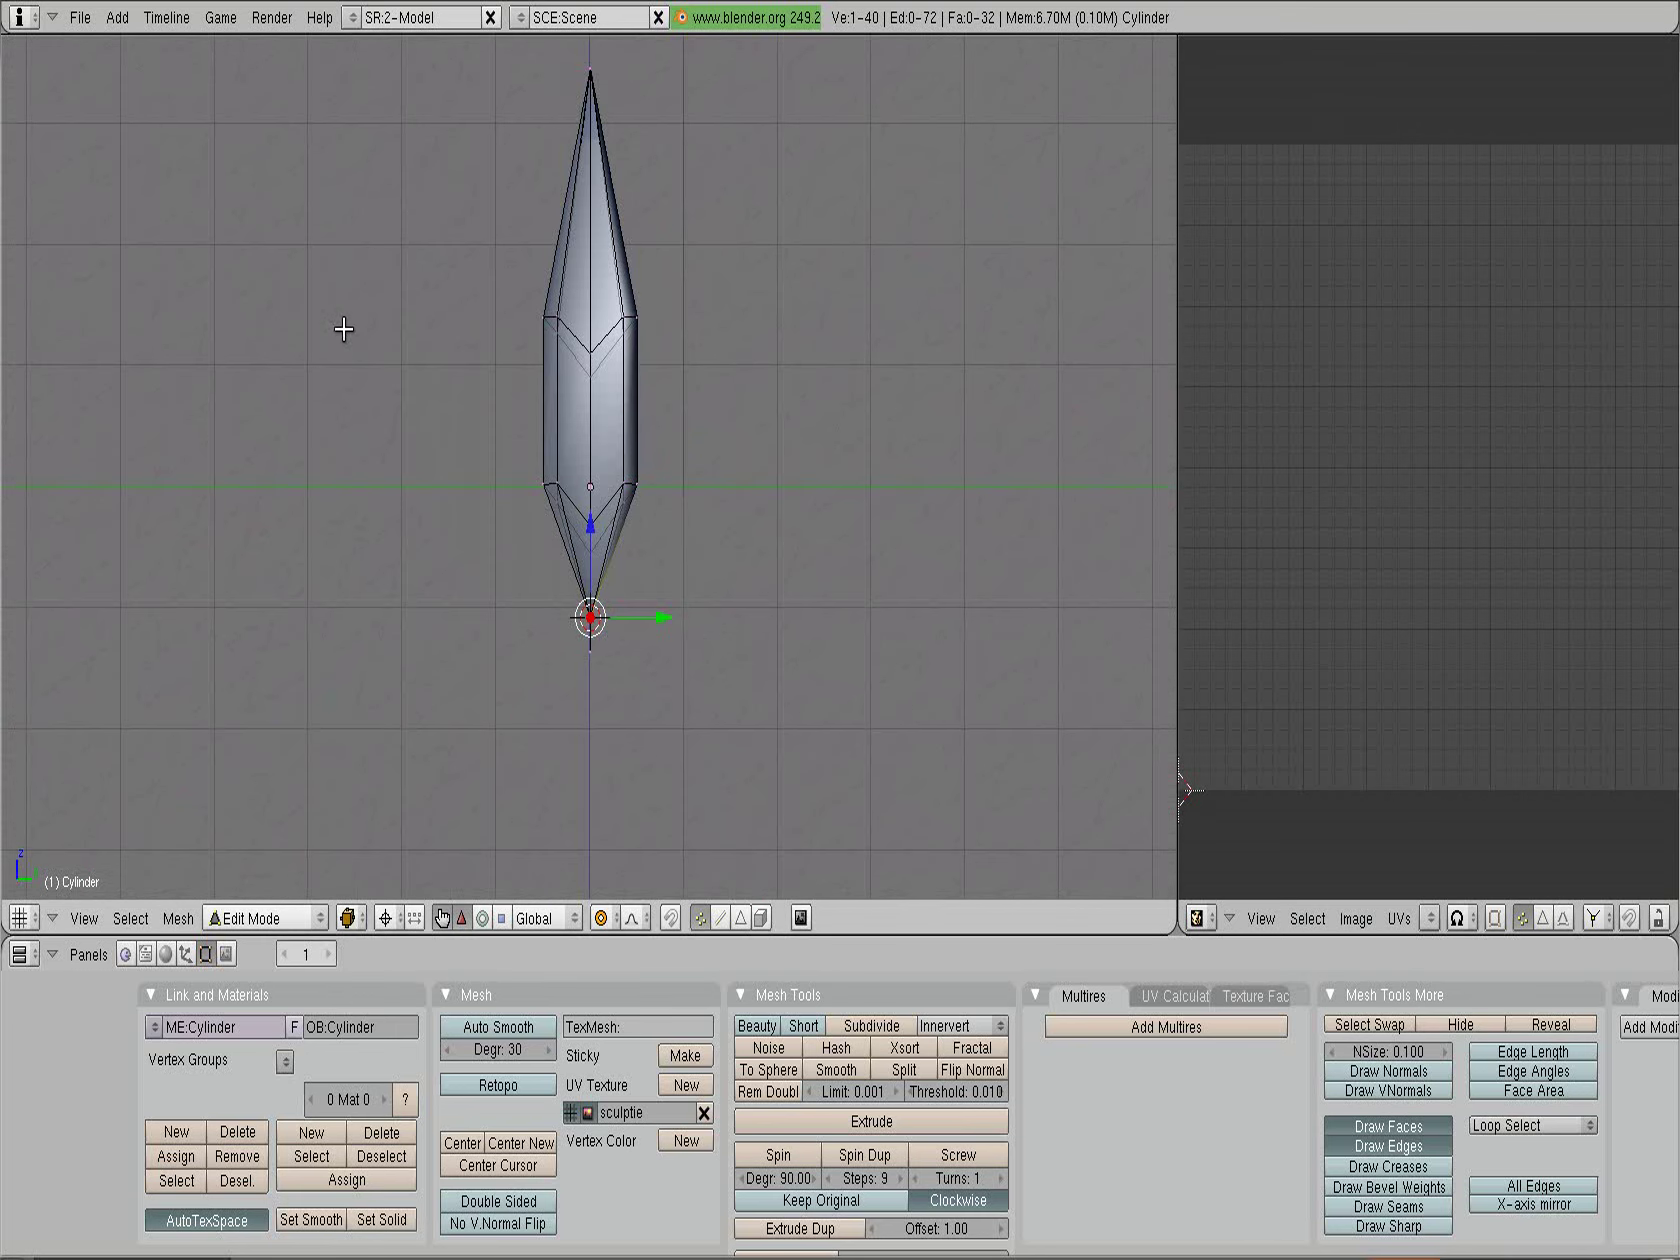
pyautogui.press('a')
pyautogui.press('b')
pyautogui.moveTo(566, 45); pyautogui.dragTo(636, 97)
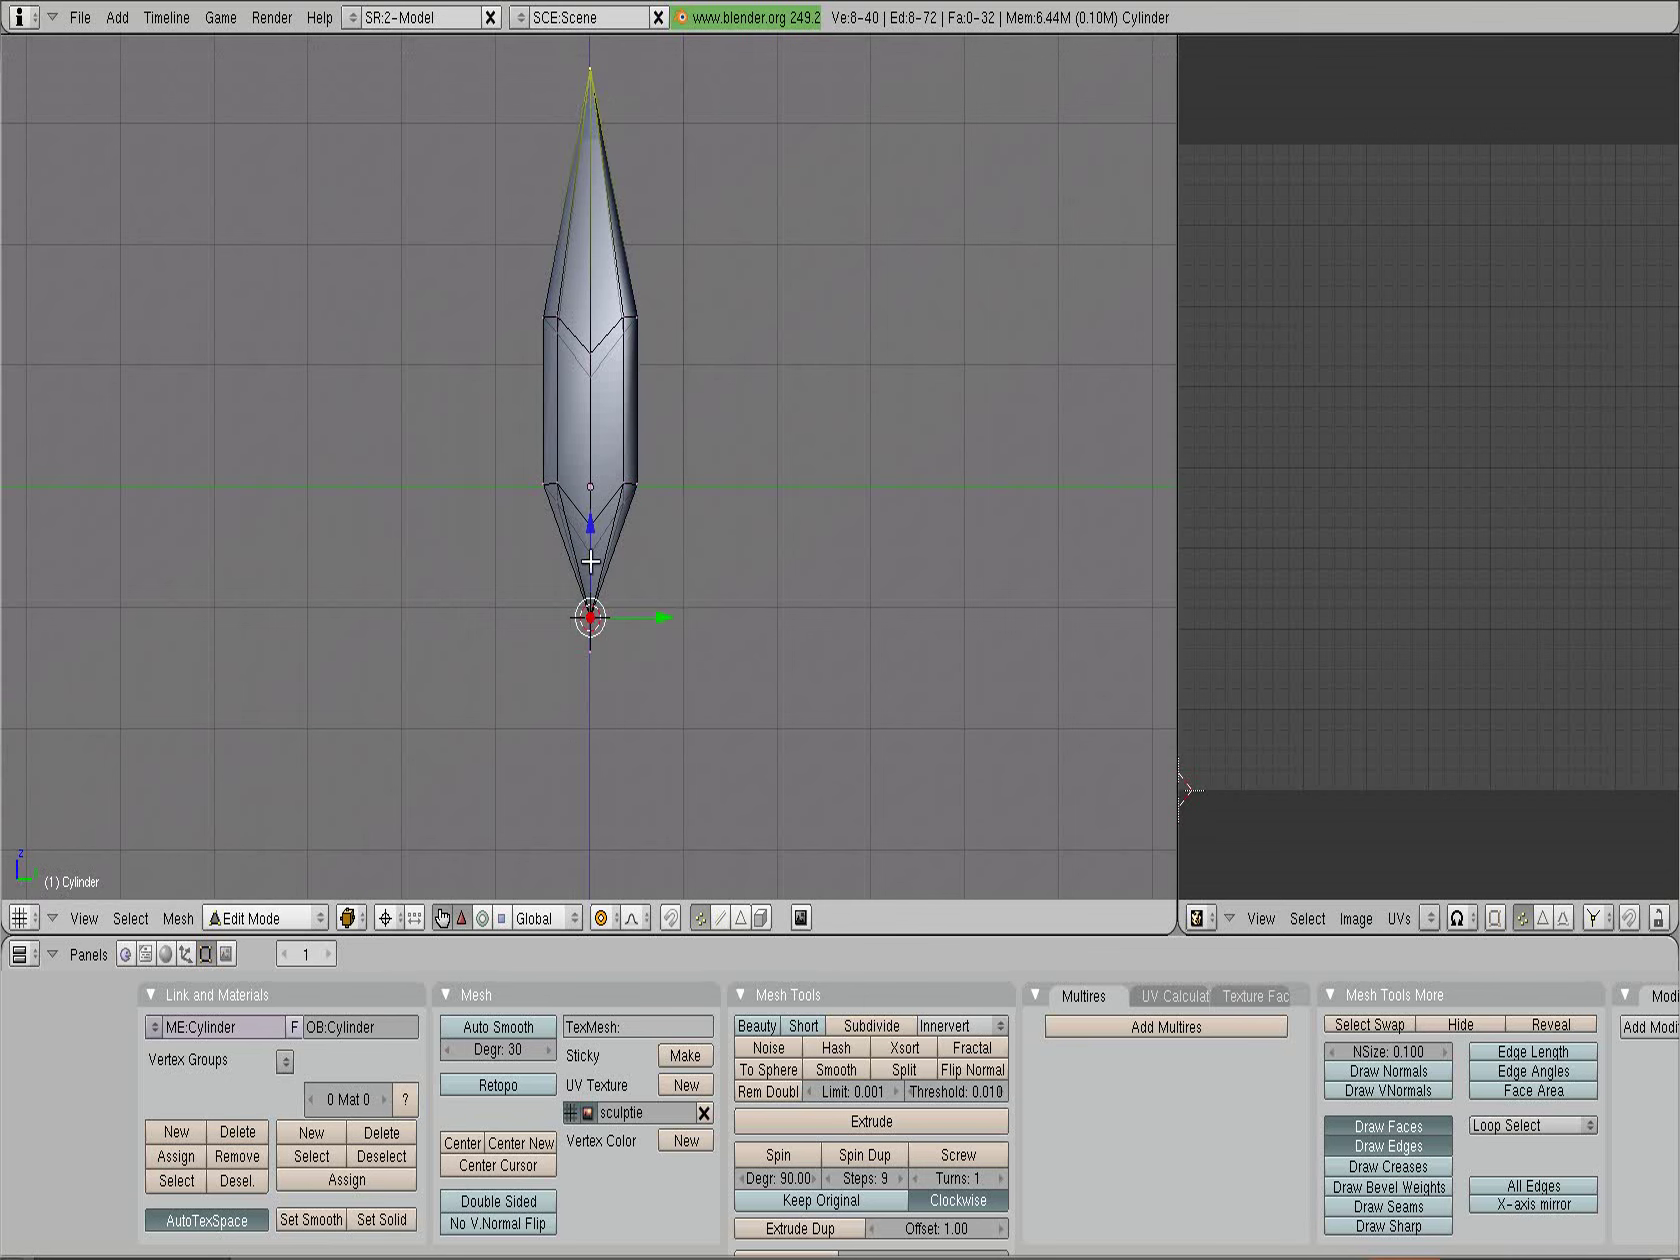
pyautogui.press('g')
pyautogui.press('z')
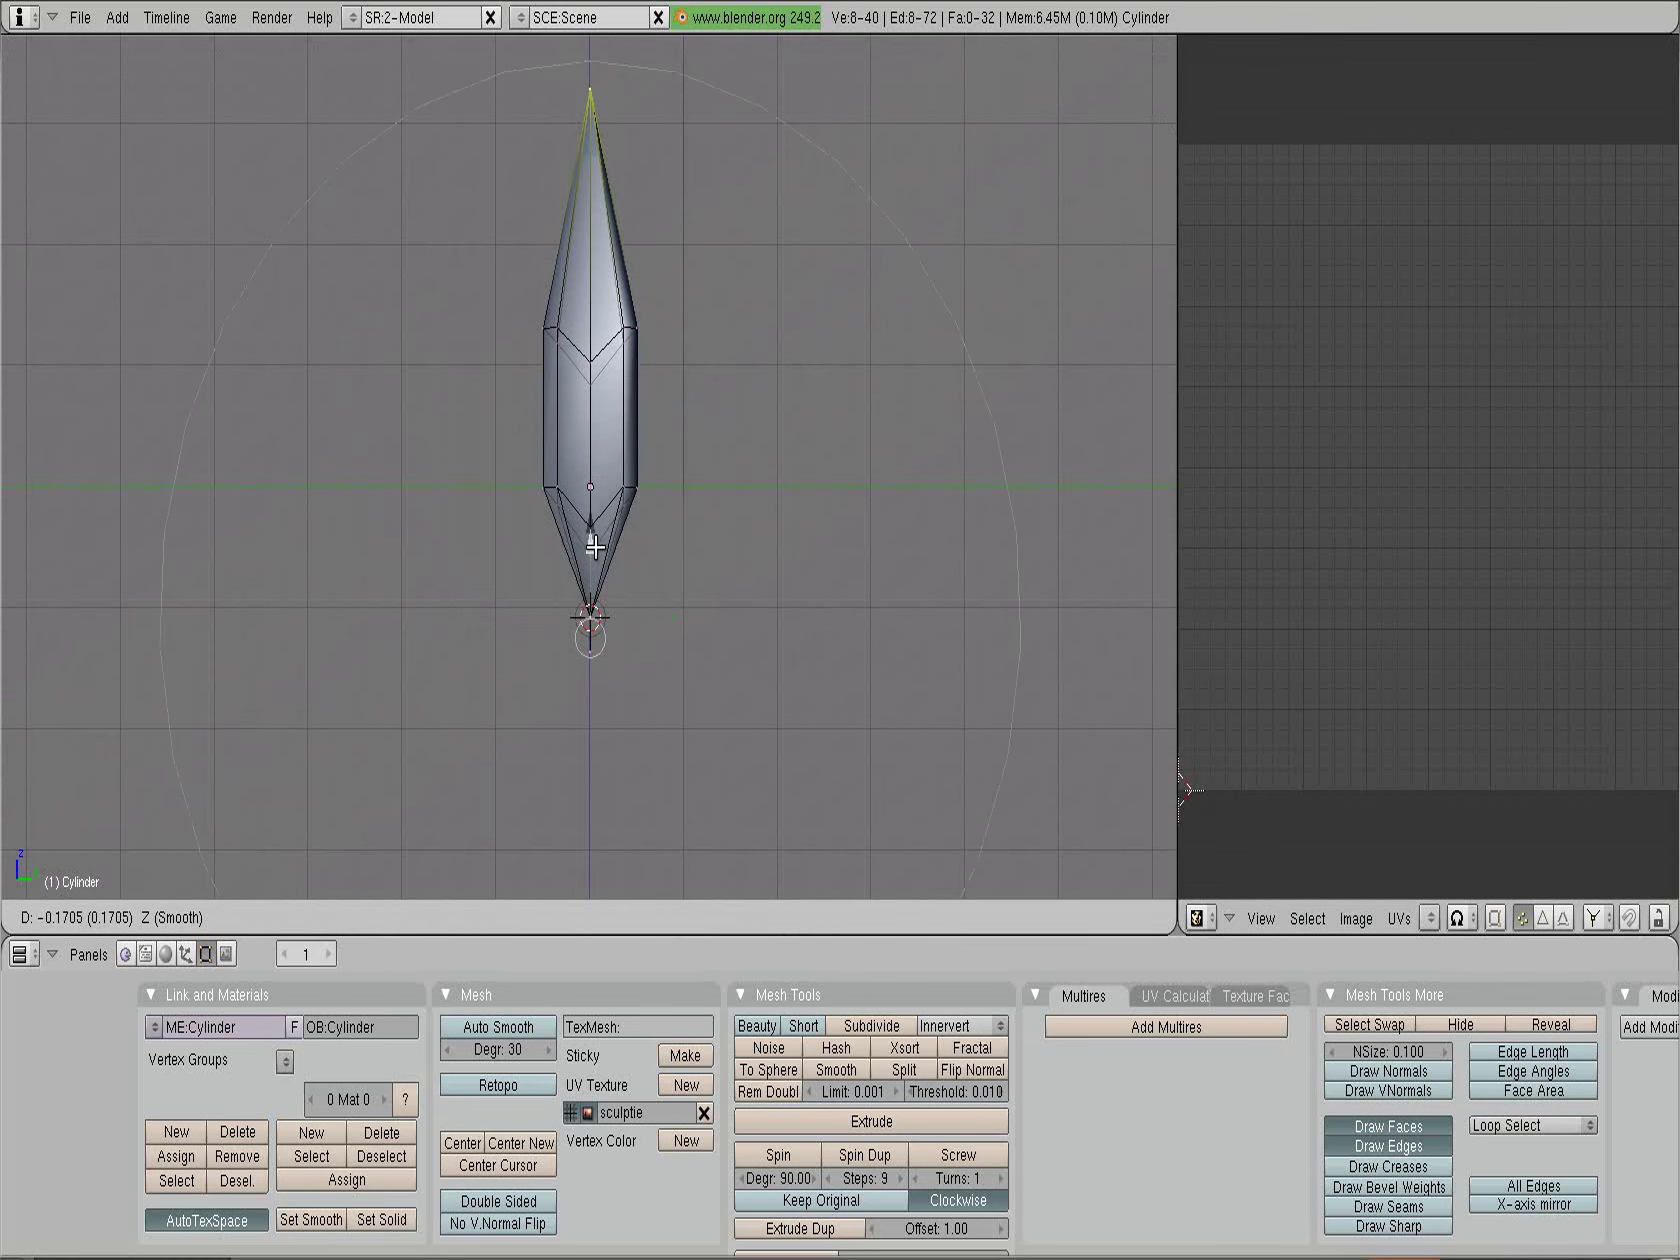
pyautogui.scroll(-5, 594, 546)
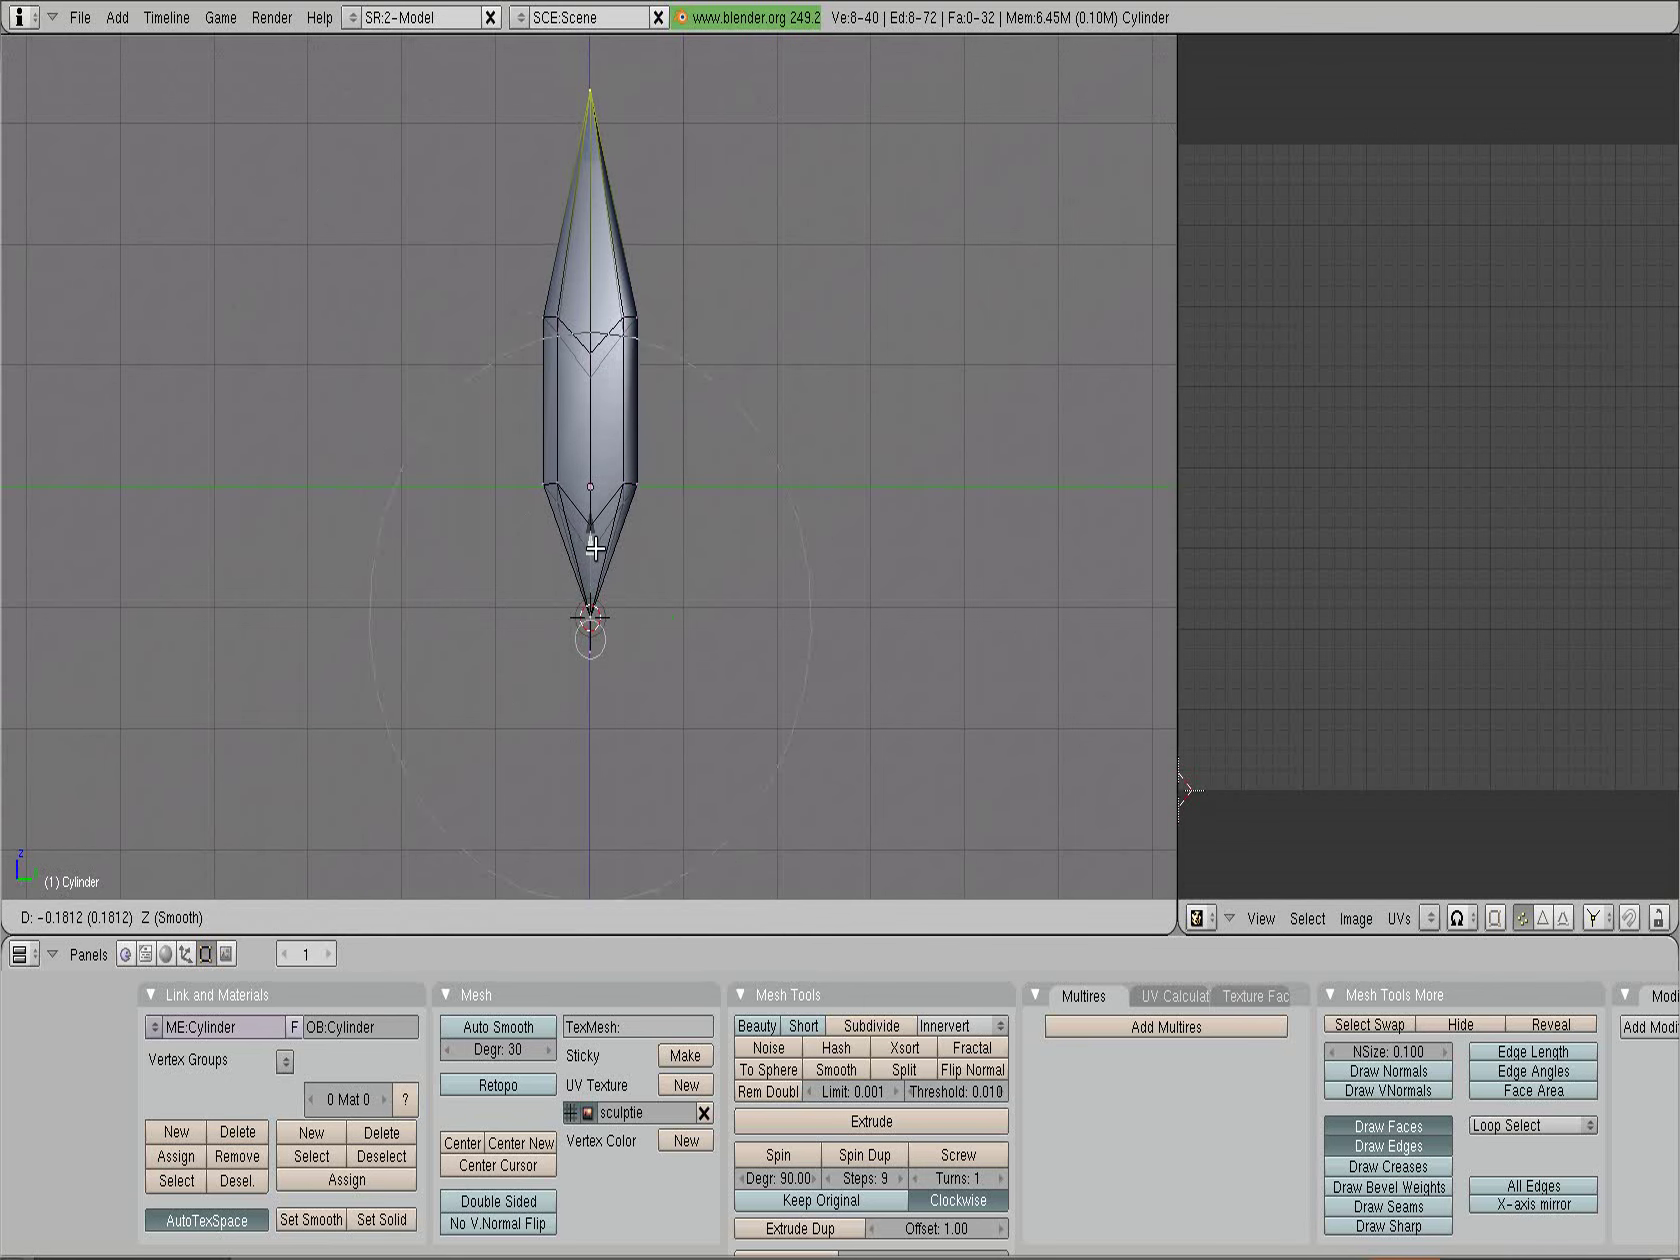
pyautogui.click(586, 628)
pyautogui.moveTo(713, 572)
pyautogui.mouseDown(button='middle')
pyautogui.moveTo(916, 545)
pyautogui.moveTo(900, 537)
pyautogui.mouseUp(button='middle')
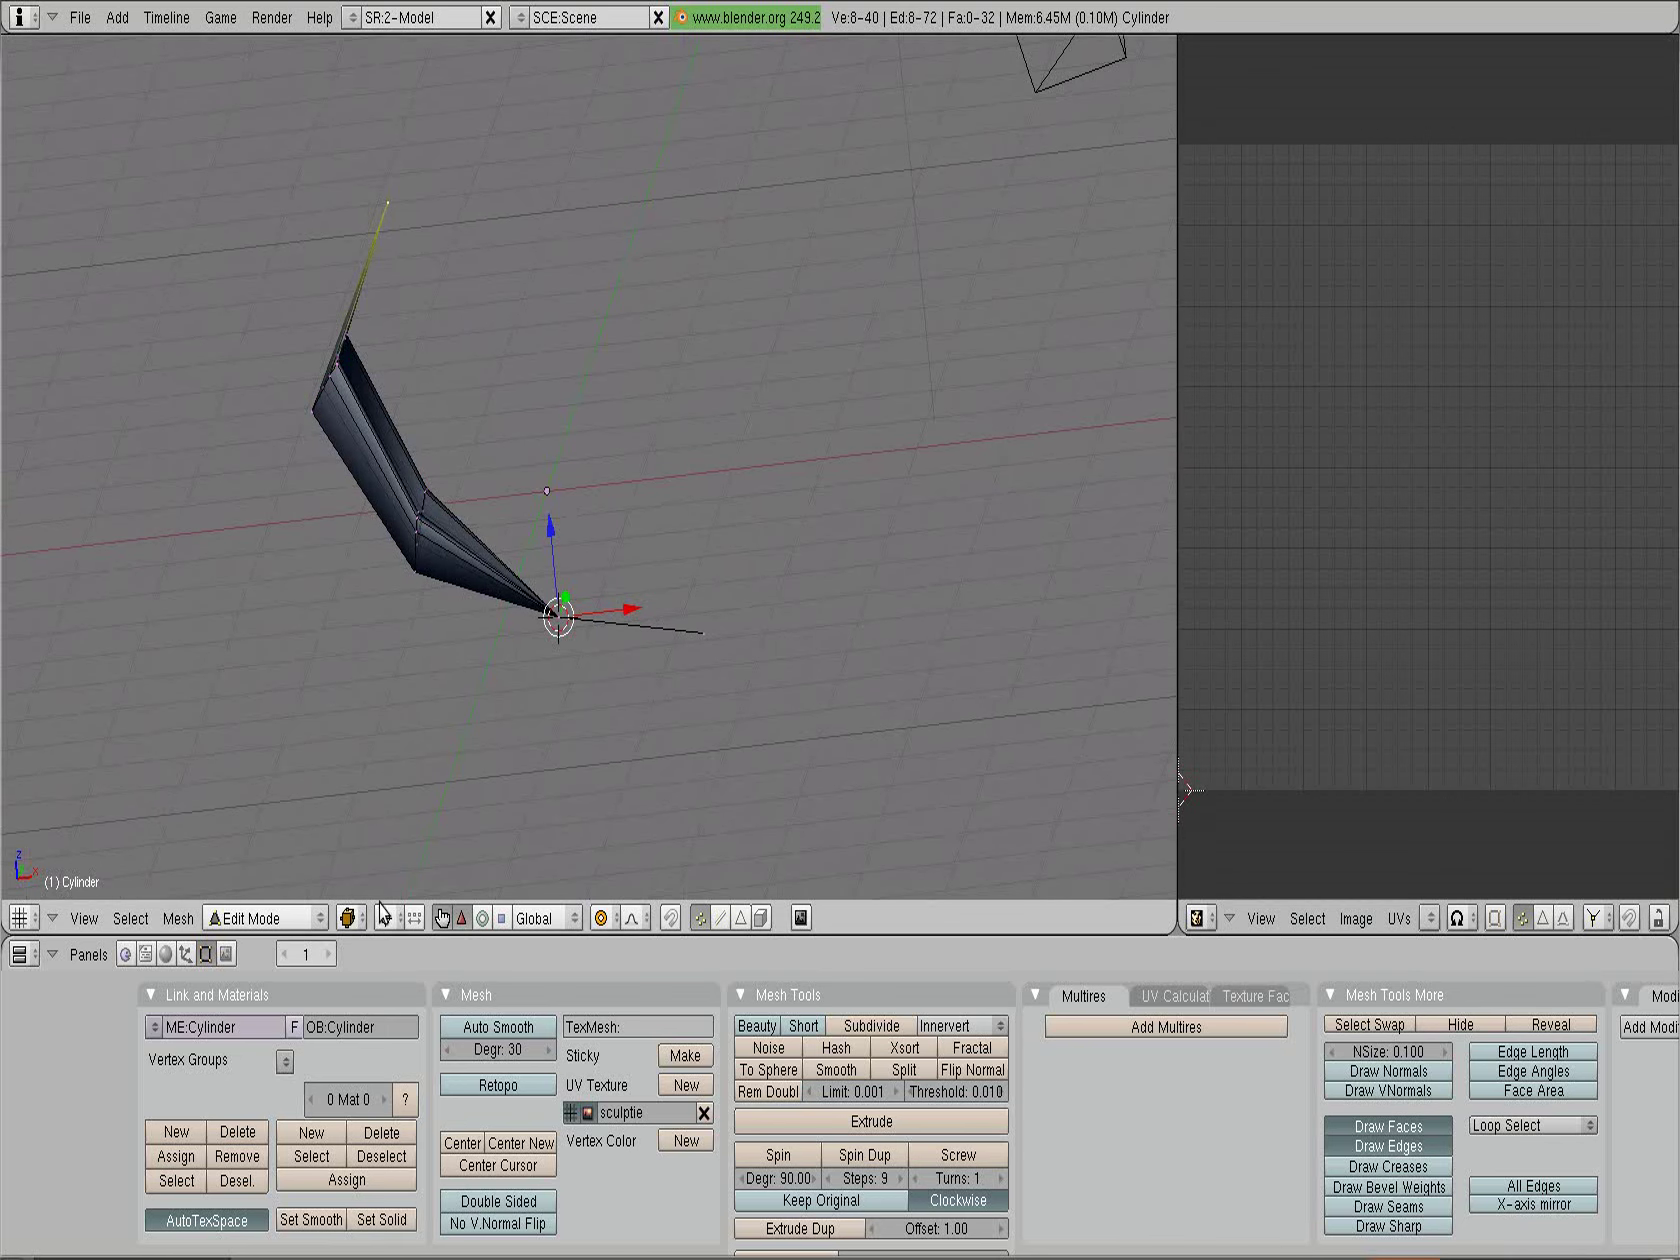
# Set the pivot to Median Point and shift the blade tip sideways along X
pyautogui.click(383, 912)
pyautogui.click(398, 866)
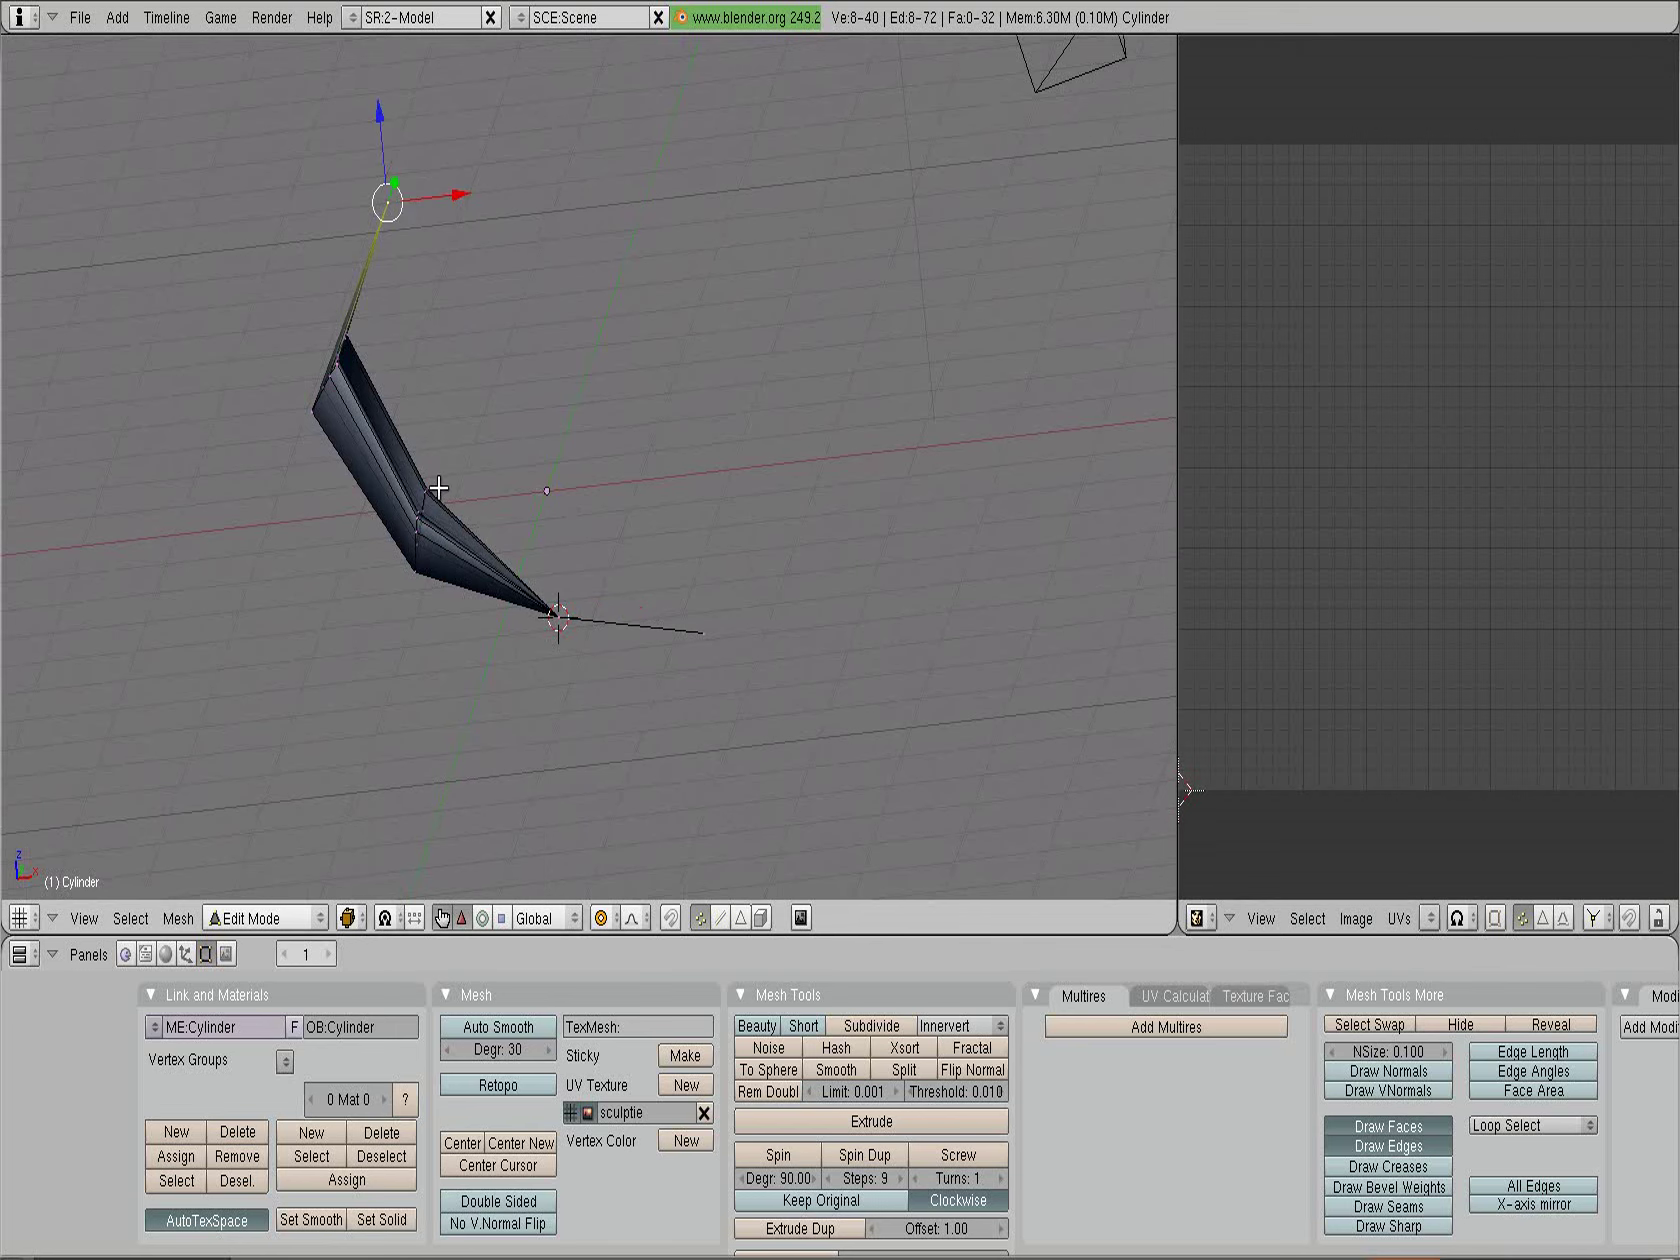
pyautogui.press('g')
pyautogui.press('x')
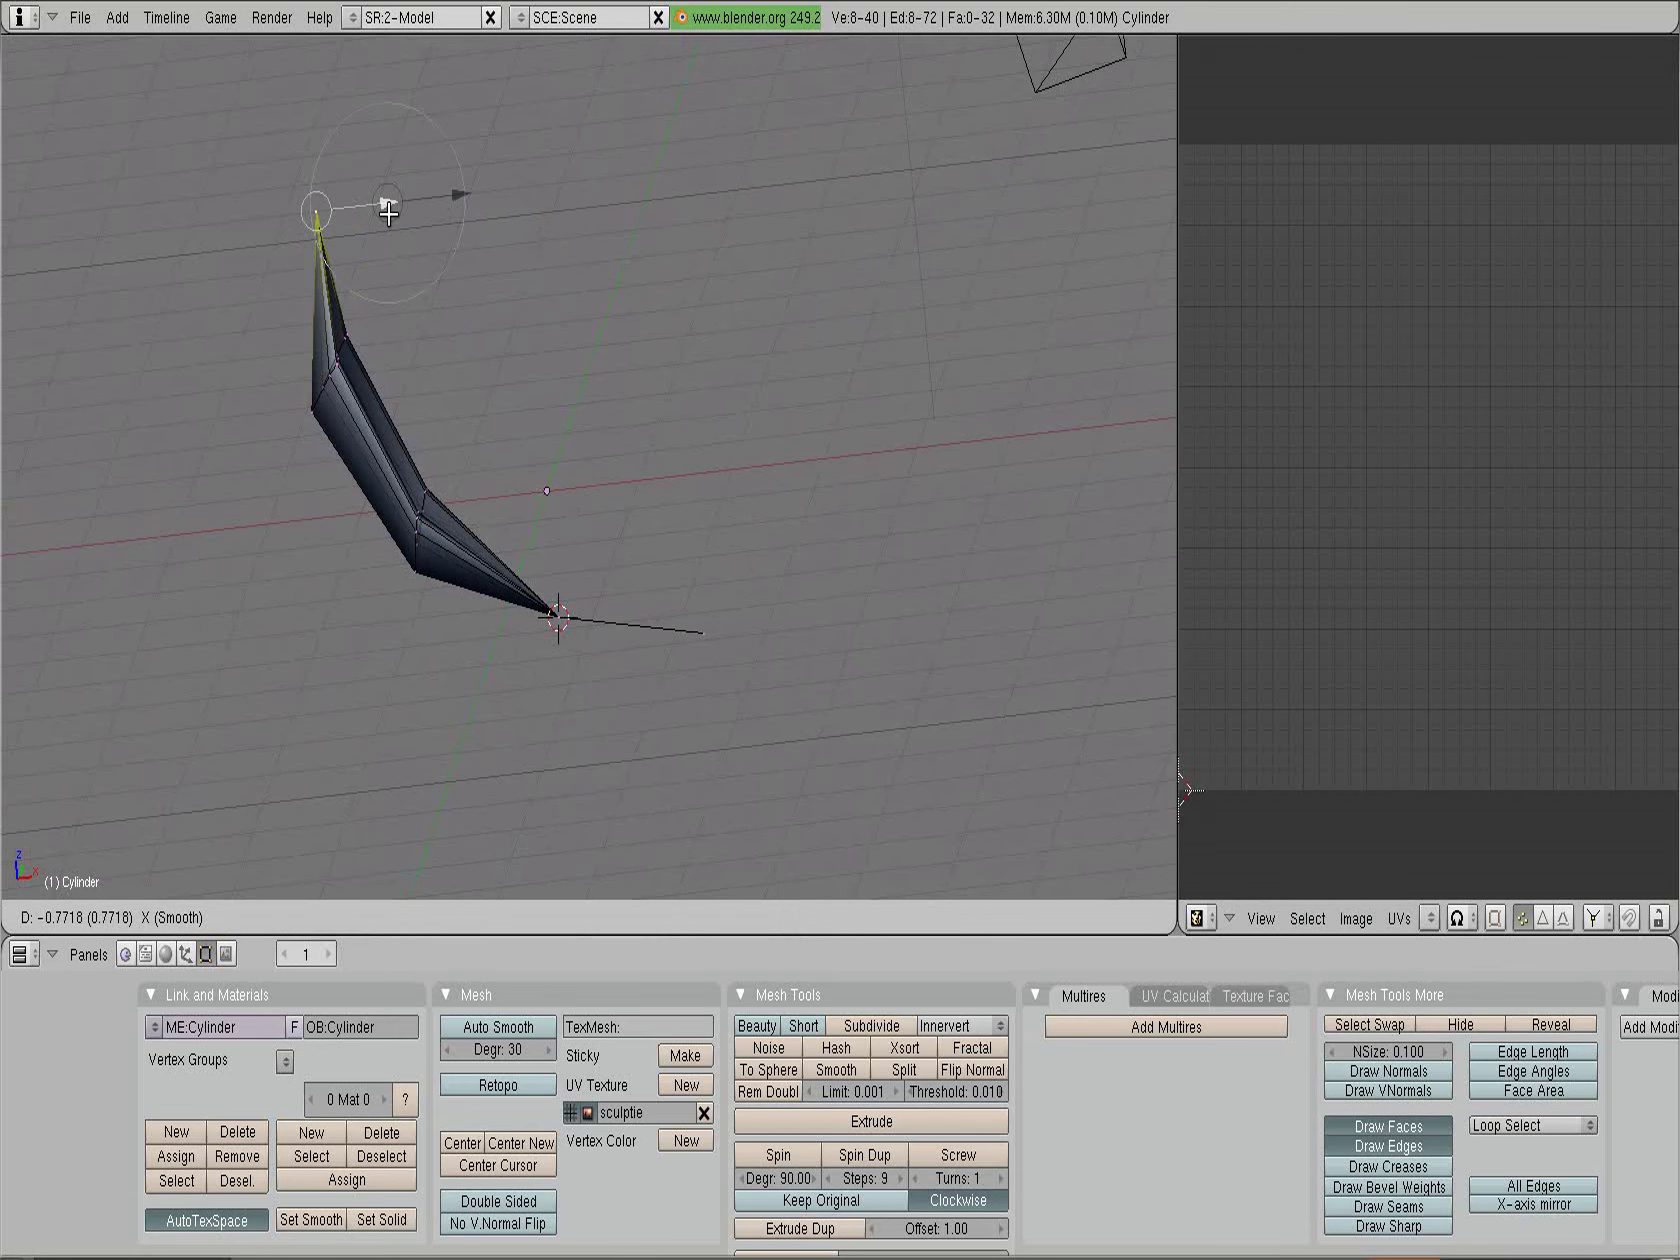
pyautogui.click(388, 212)
pyautogui.moveTo(548, 439)
pyautogui.mouseDown(button='middle')
pyautogui.moveTo(315, 450)
pyautogui.moveTo(614, 428)
pyautogui.moveTo(394, 499)
pyautogui.mouseUp(button='middle')
pyautogui.moveTo(697, 394); pyautogui.dragTo(652, 540, button='middle')
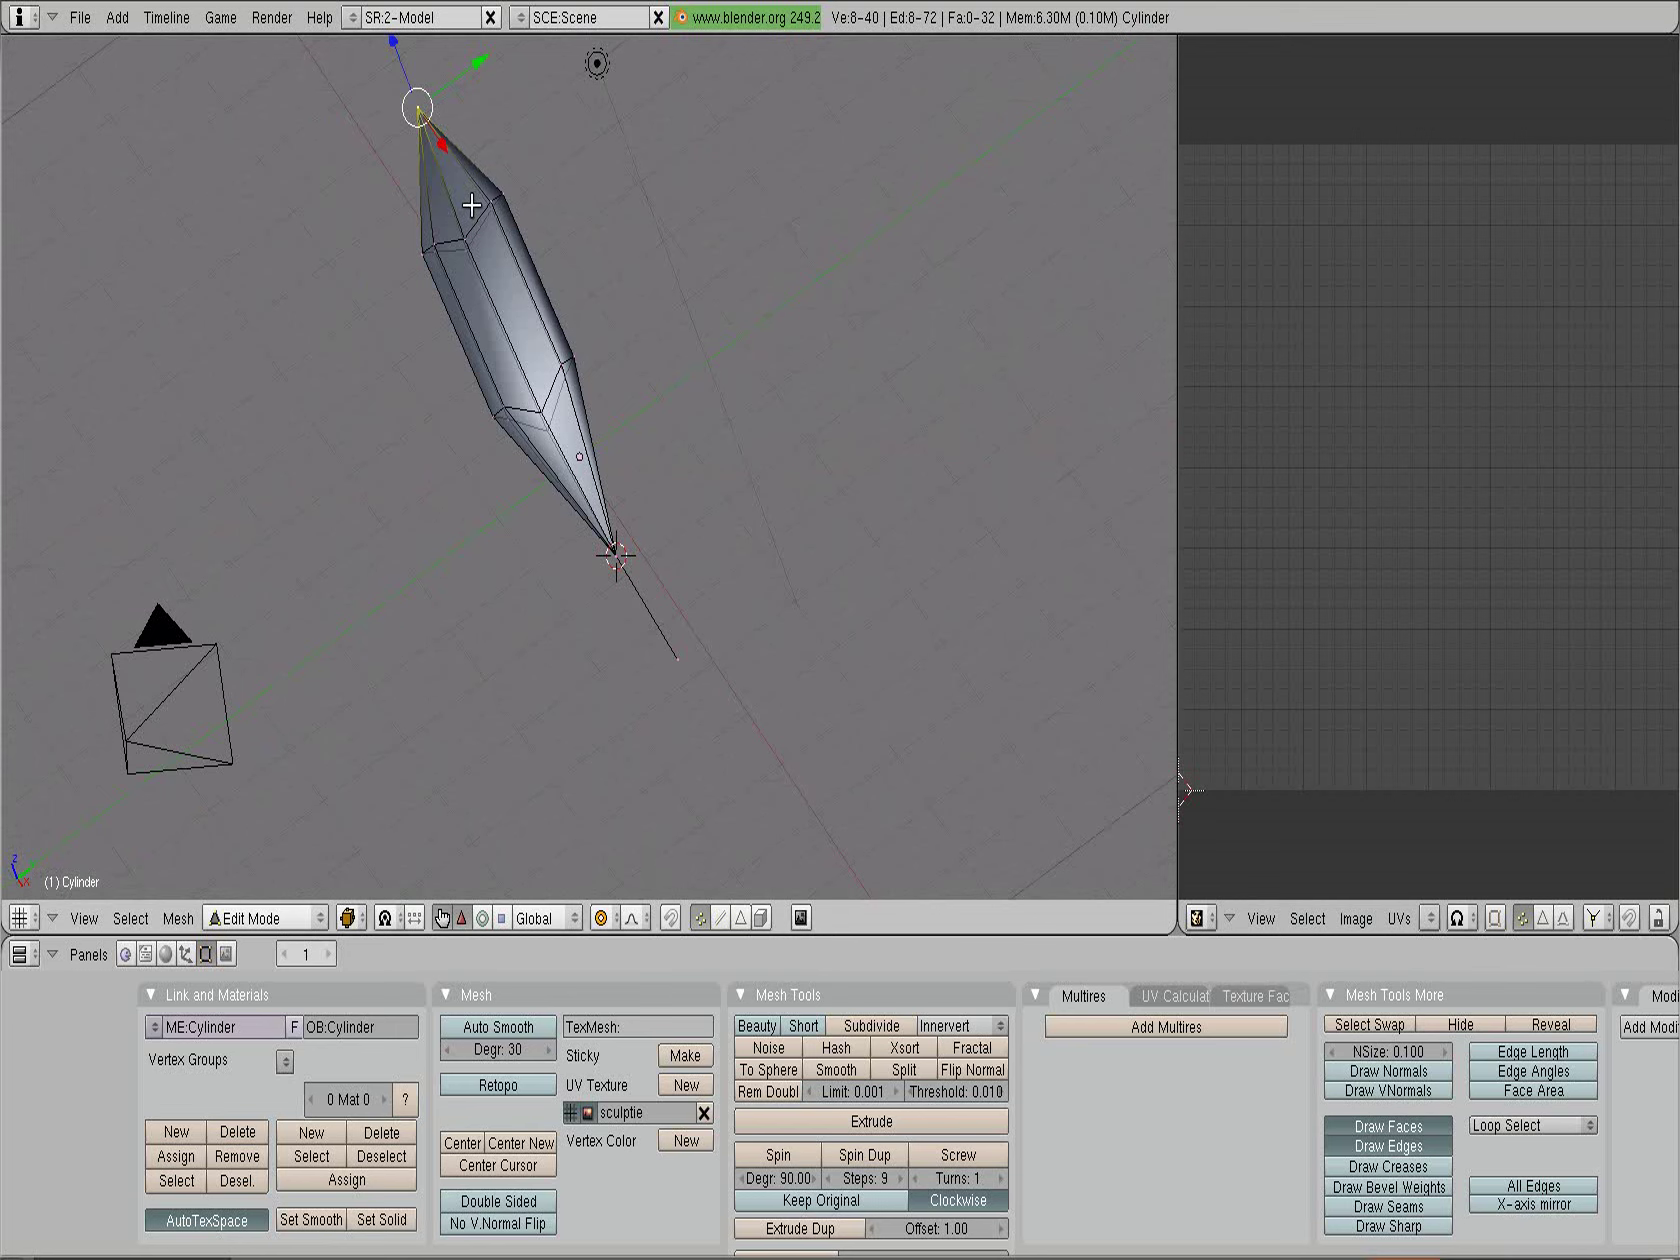
# Widen the blade's upper ring along Y with smooth falloff
pyautogui.moveTo(529, 312)
pyautogui.mouseDown(button='middle')
pyautogui.moveTo(698, 261)
pyautogui.moveTo(562, 289)
pyautogui.mouseUp(button='middle')
pyautogui.press('s')
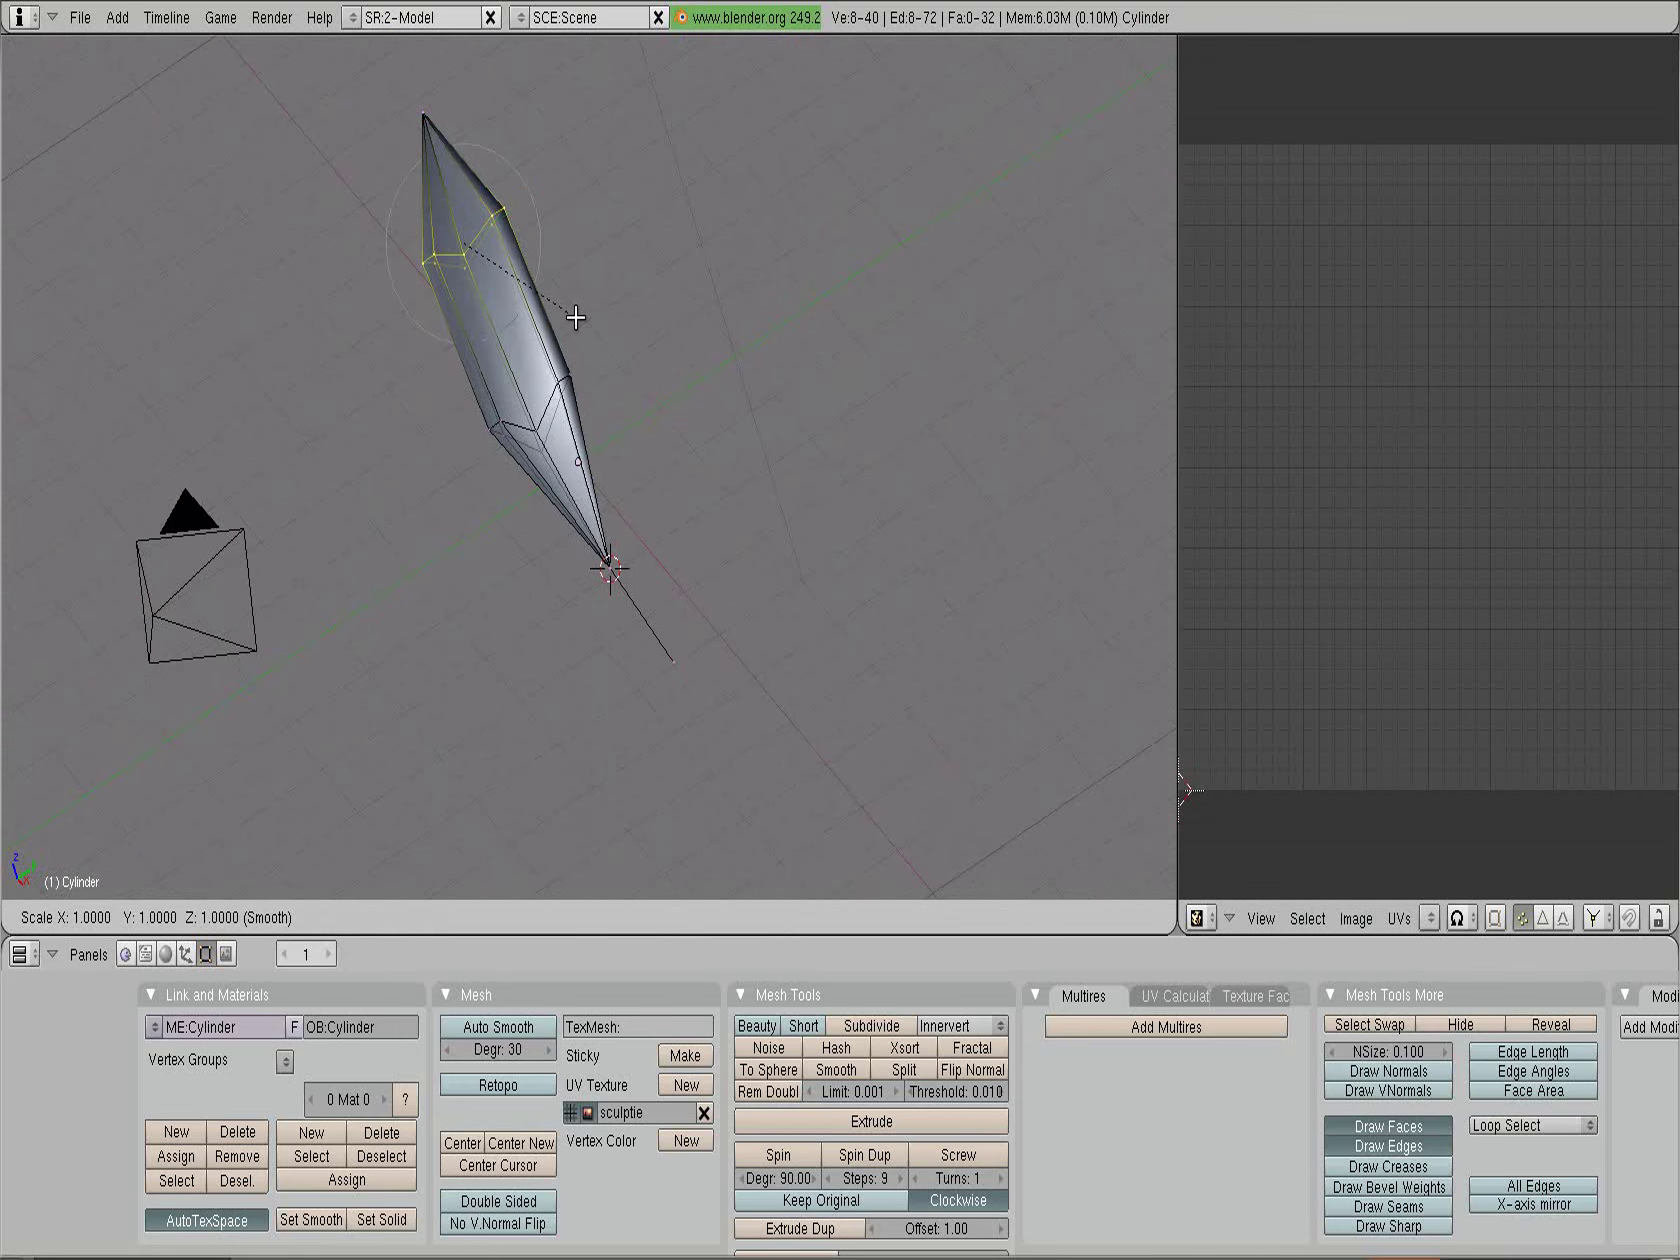
pyautogui.press('y')
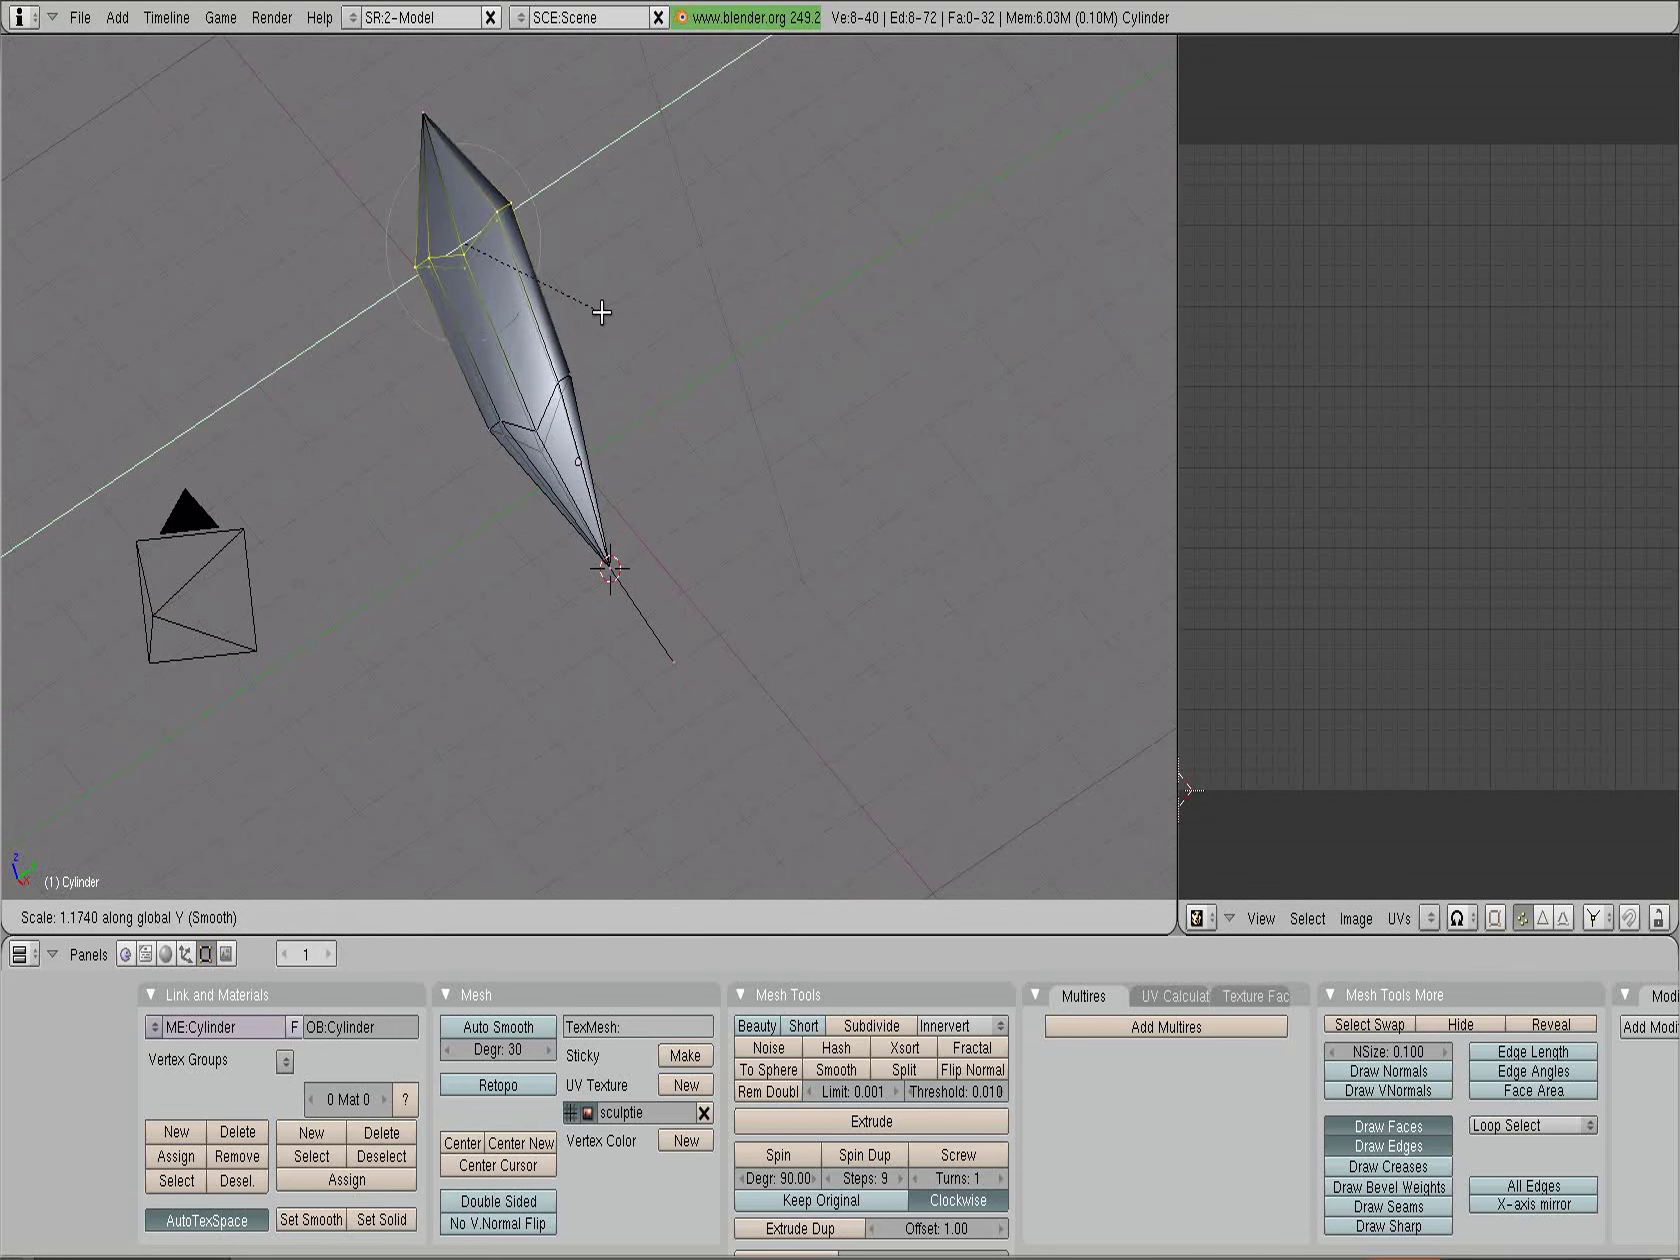
pyautogui.scroll(-5, 680, 297)
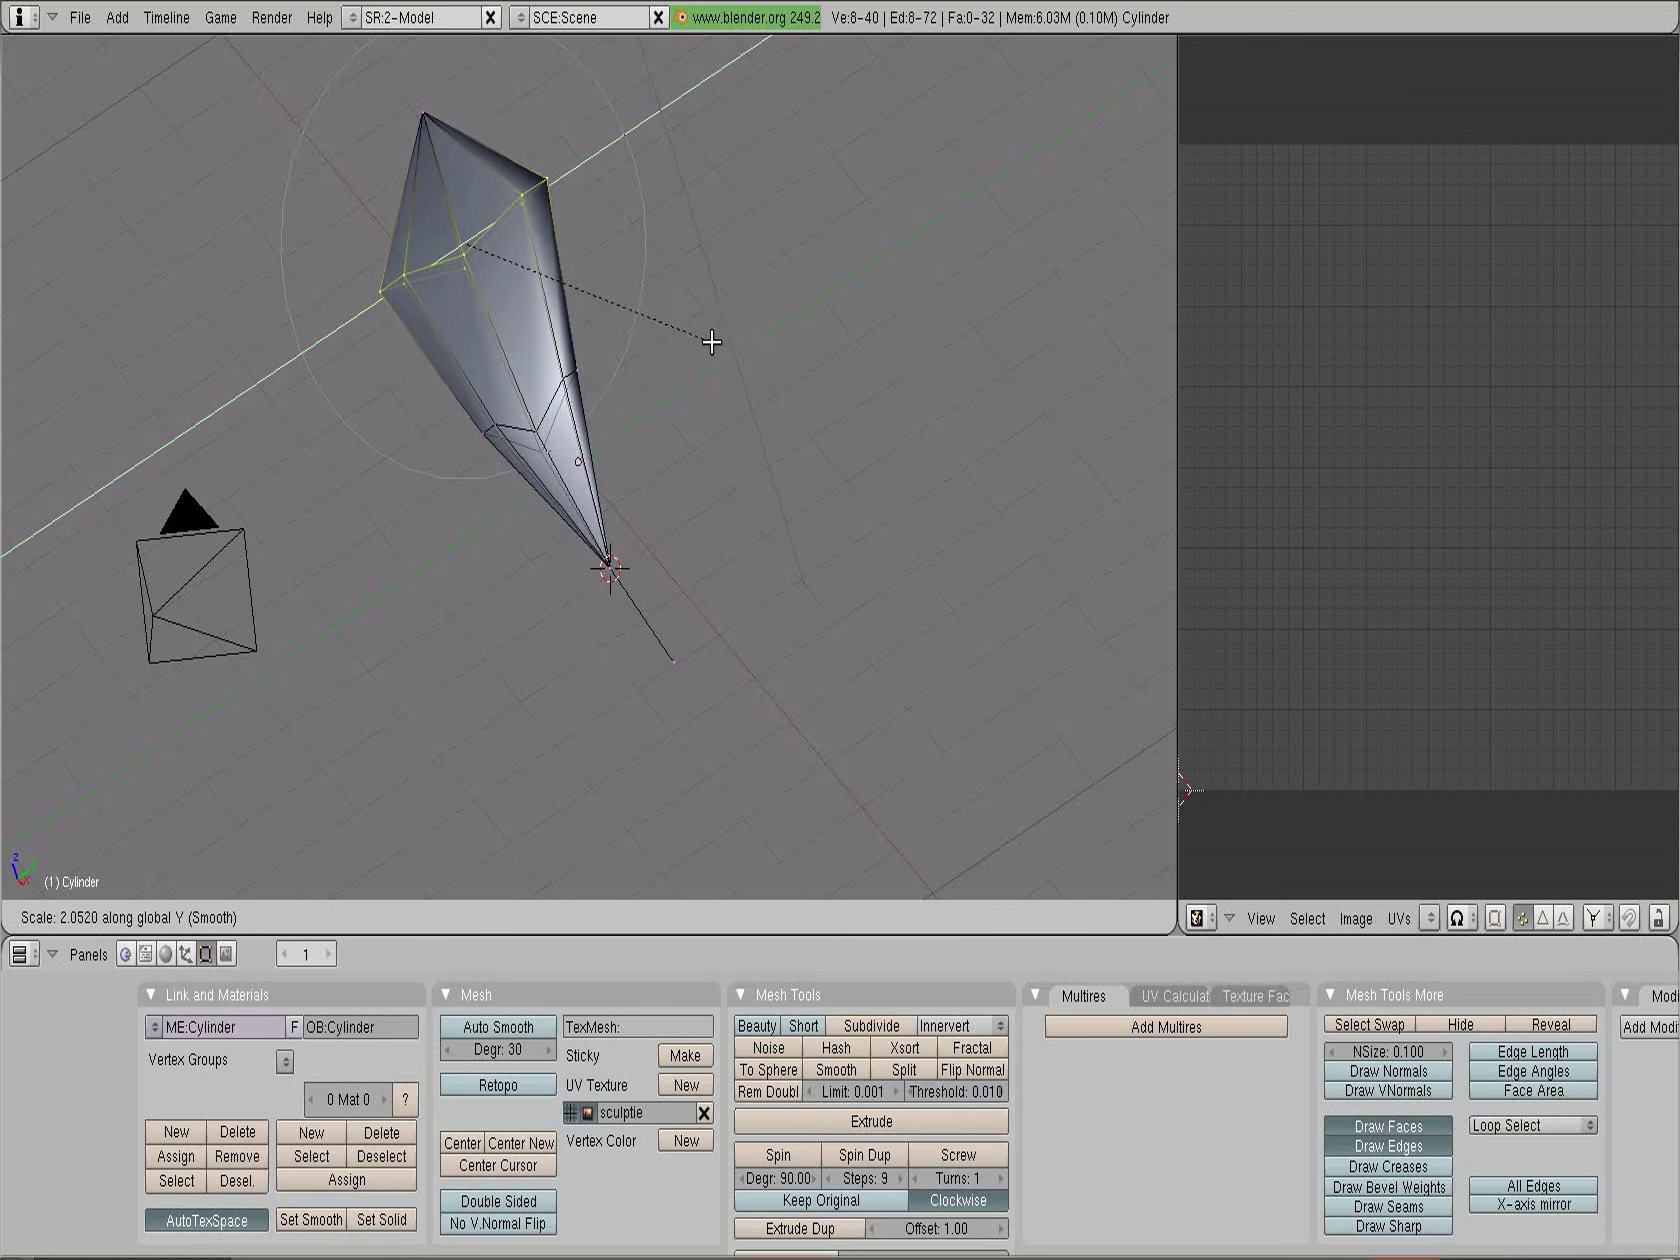
pyautogui.click(682, 352)
# Narrow the lower ring along Y, then select the whole blade in front view
pyautogui.keyDown('alt'); pyautogui.rightClick(551, 410); pyautogui.keyUp('alt')
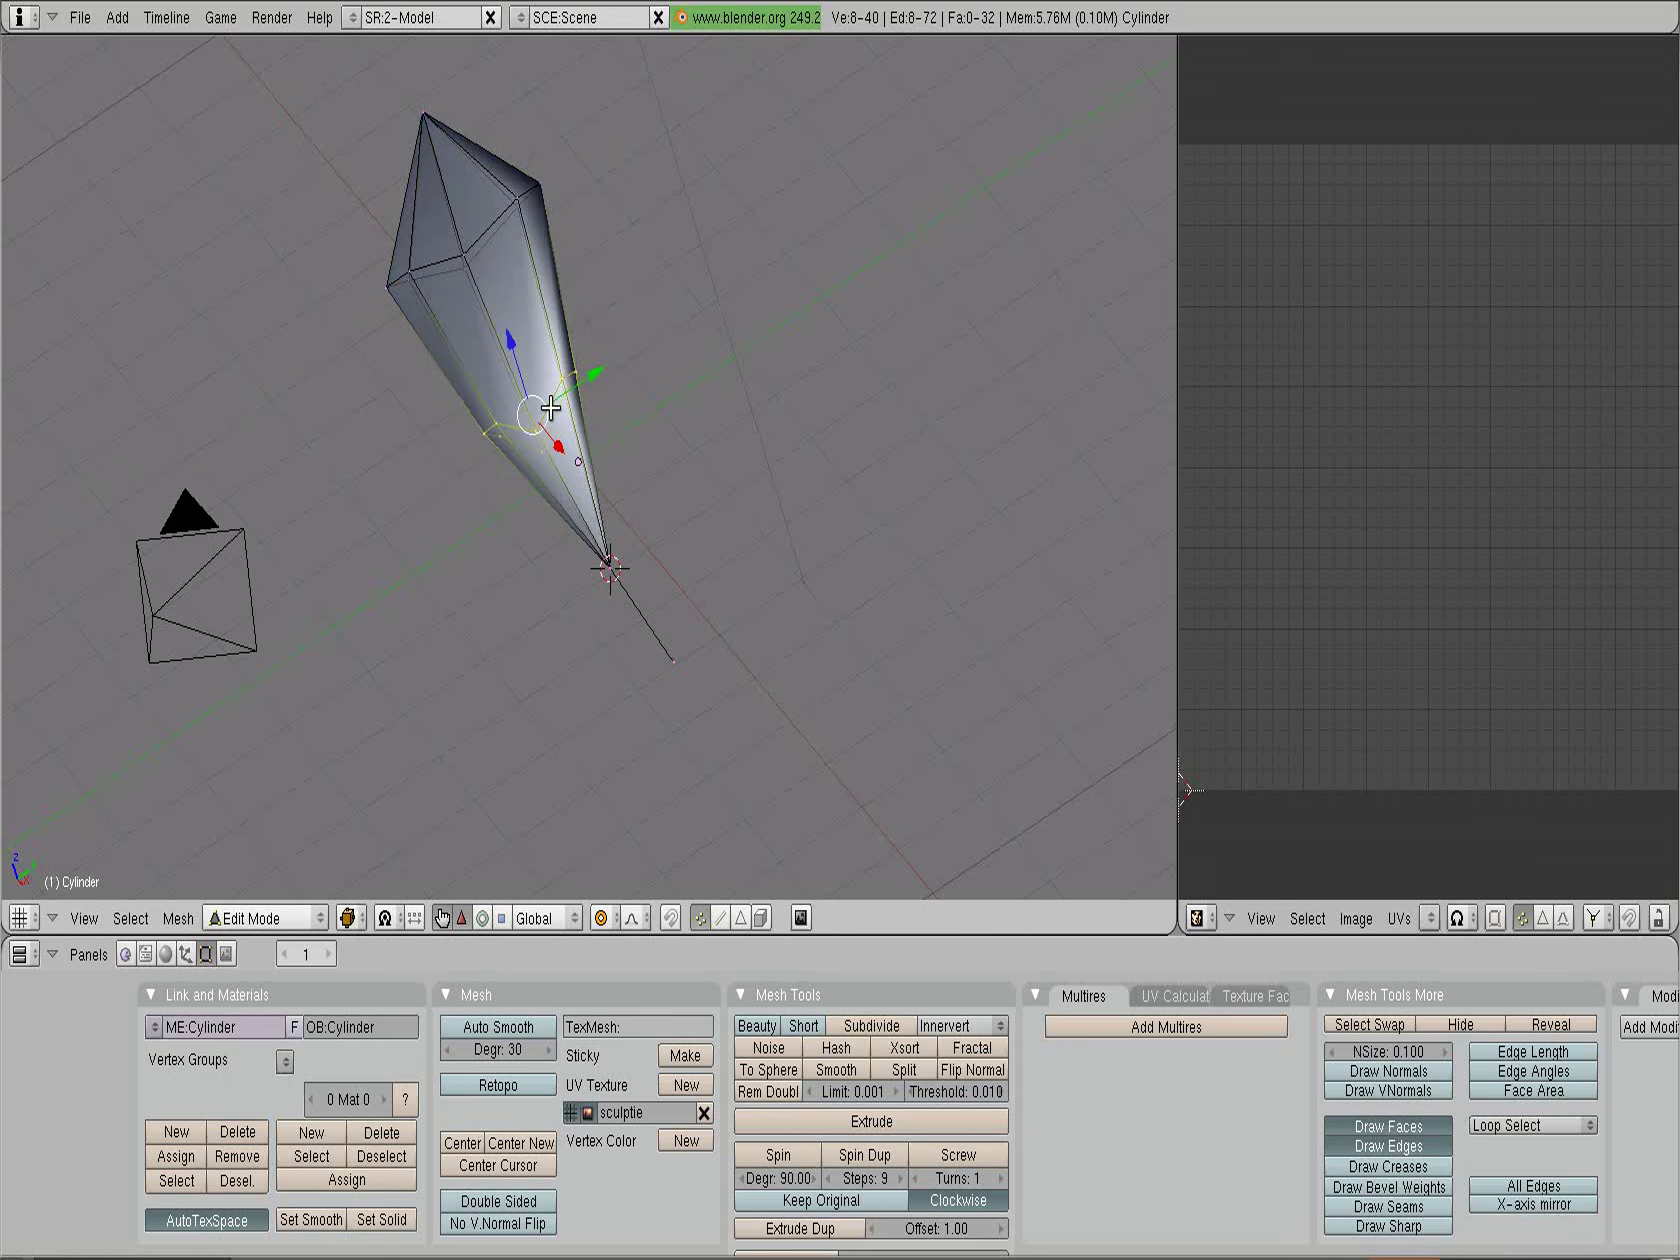
pyautogui.press('s')
pyautogui.press('y')
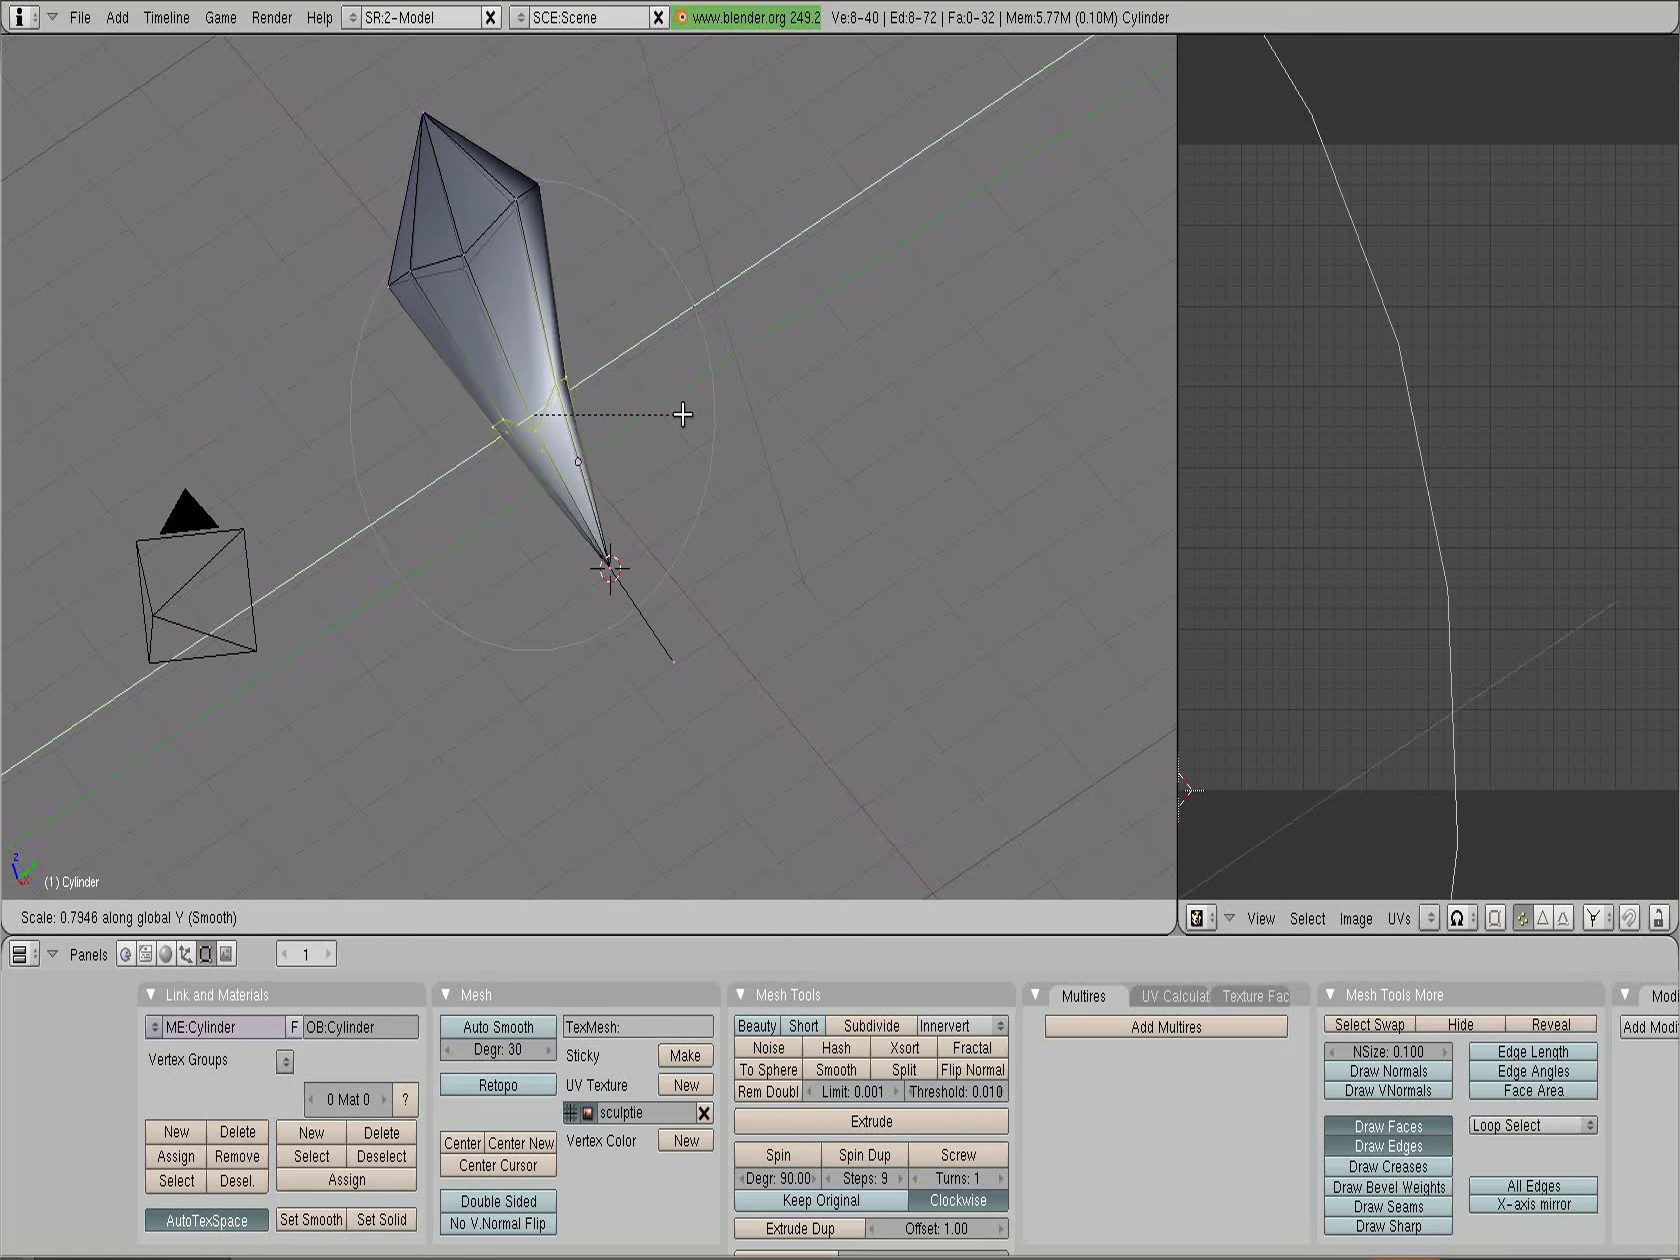
pyautogui.click(654, 422)
pyautogui.moveTo(654, 422)
pyautogui.mouseDown(button='middle')
pyautogui.moveTo(787, 364)
pyautogui.moveTo(885, 371)
pyautogui.moveTo(885, 450)
pyautogui.moveTo(865, 303)
pyautogui.moveTo(885, 315)
pyautogui.moveTo(716, 274)
pyautogui.moveTo(581, 270)
pyautogui.moveTo(520, 211)
pyautogui.mouseUp(button='middle')
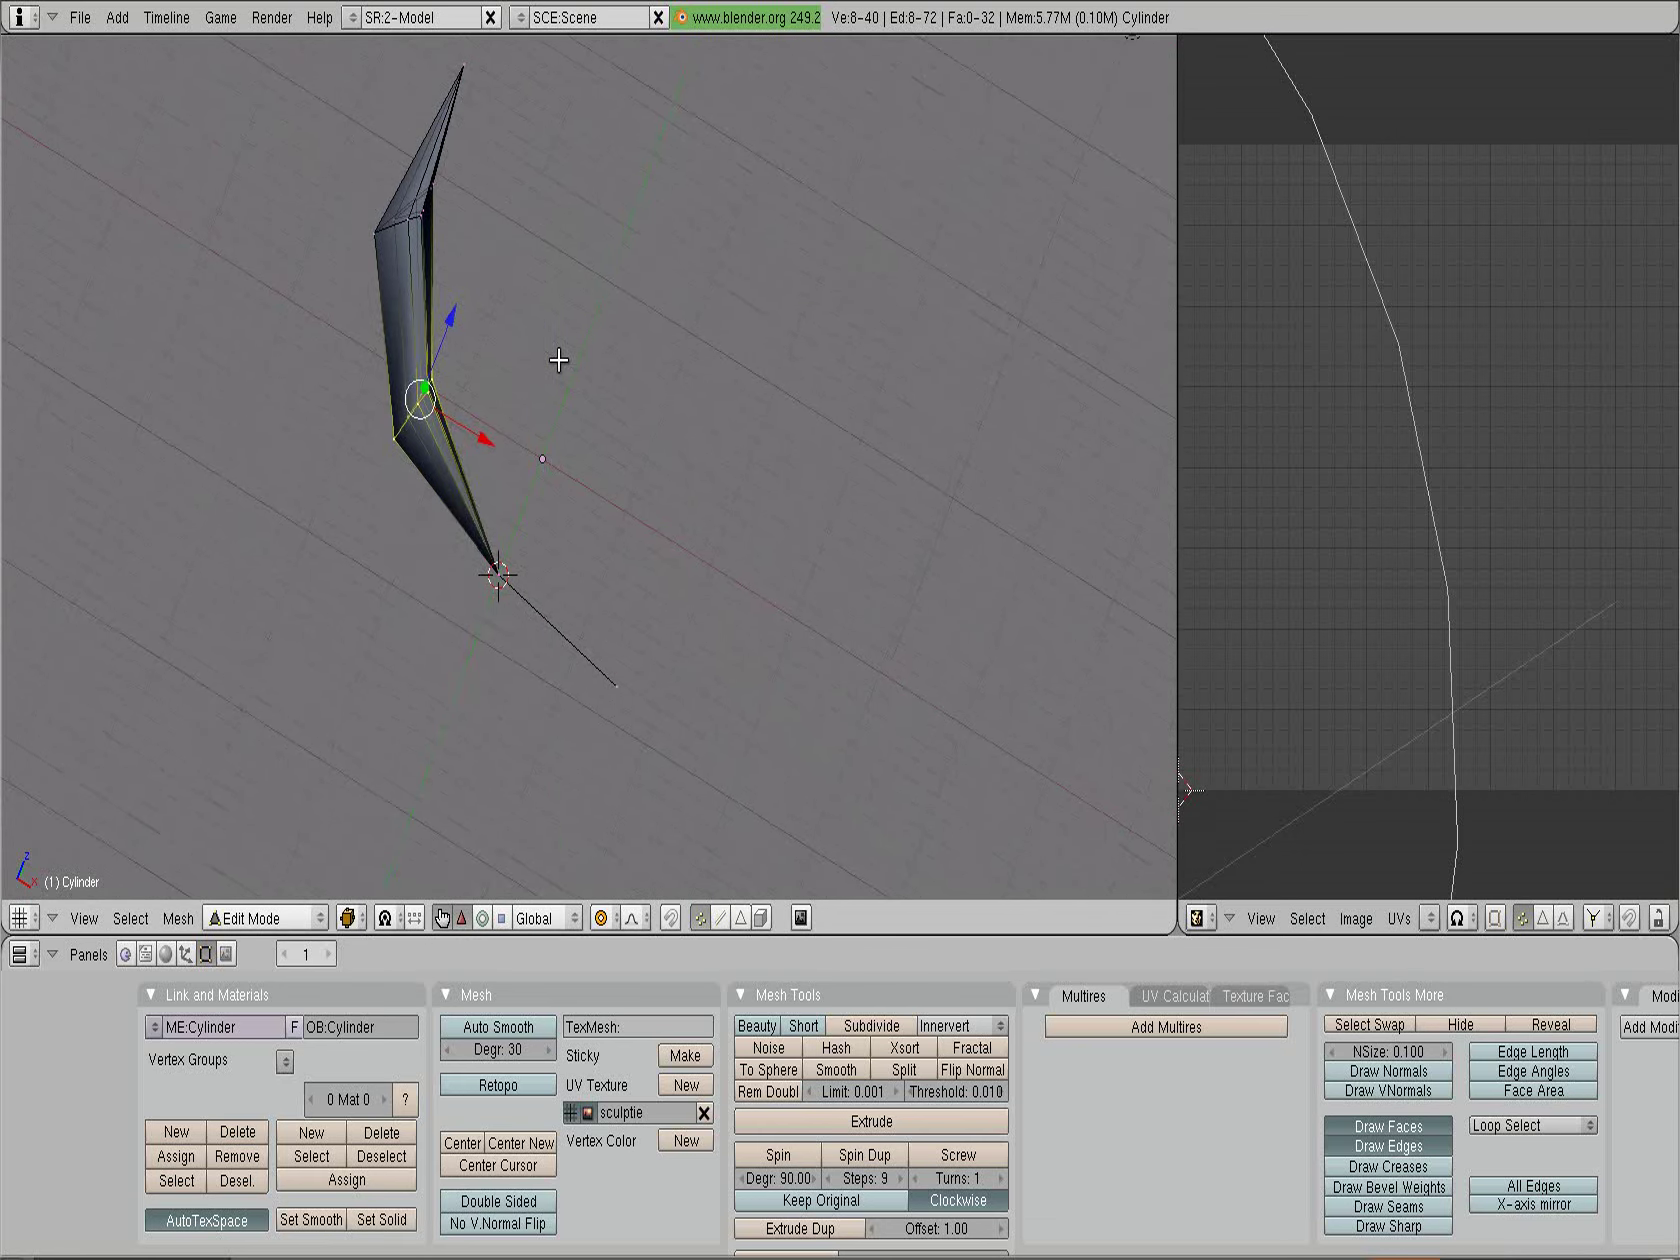
pyautogui.press('KP_1')
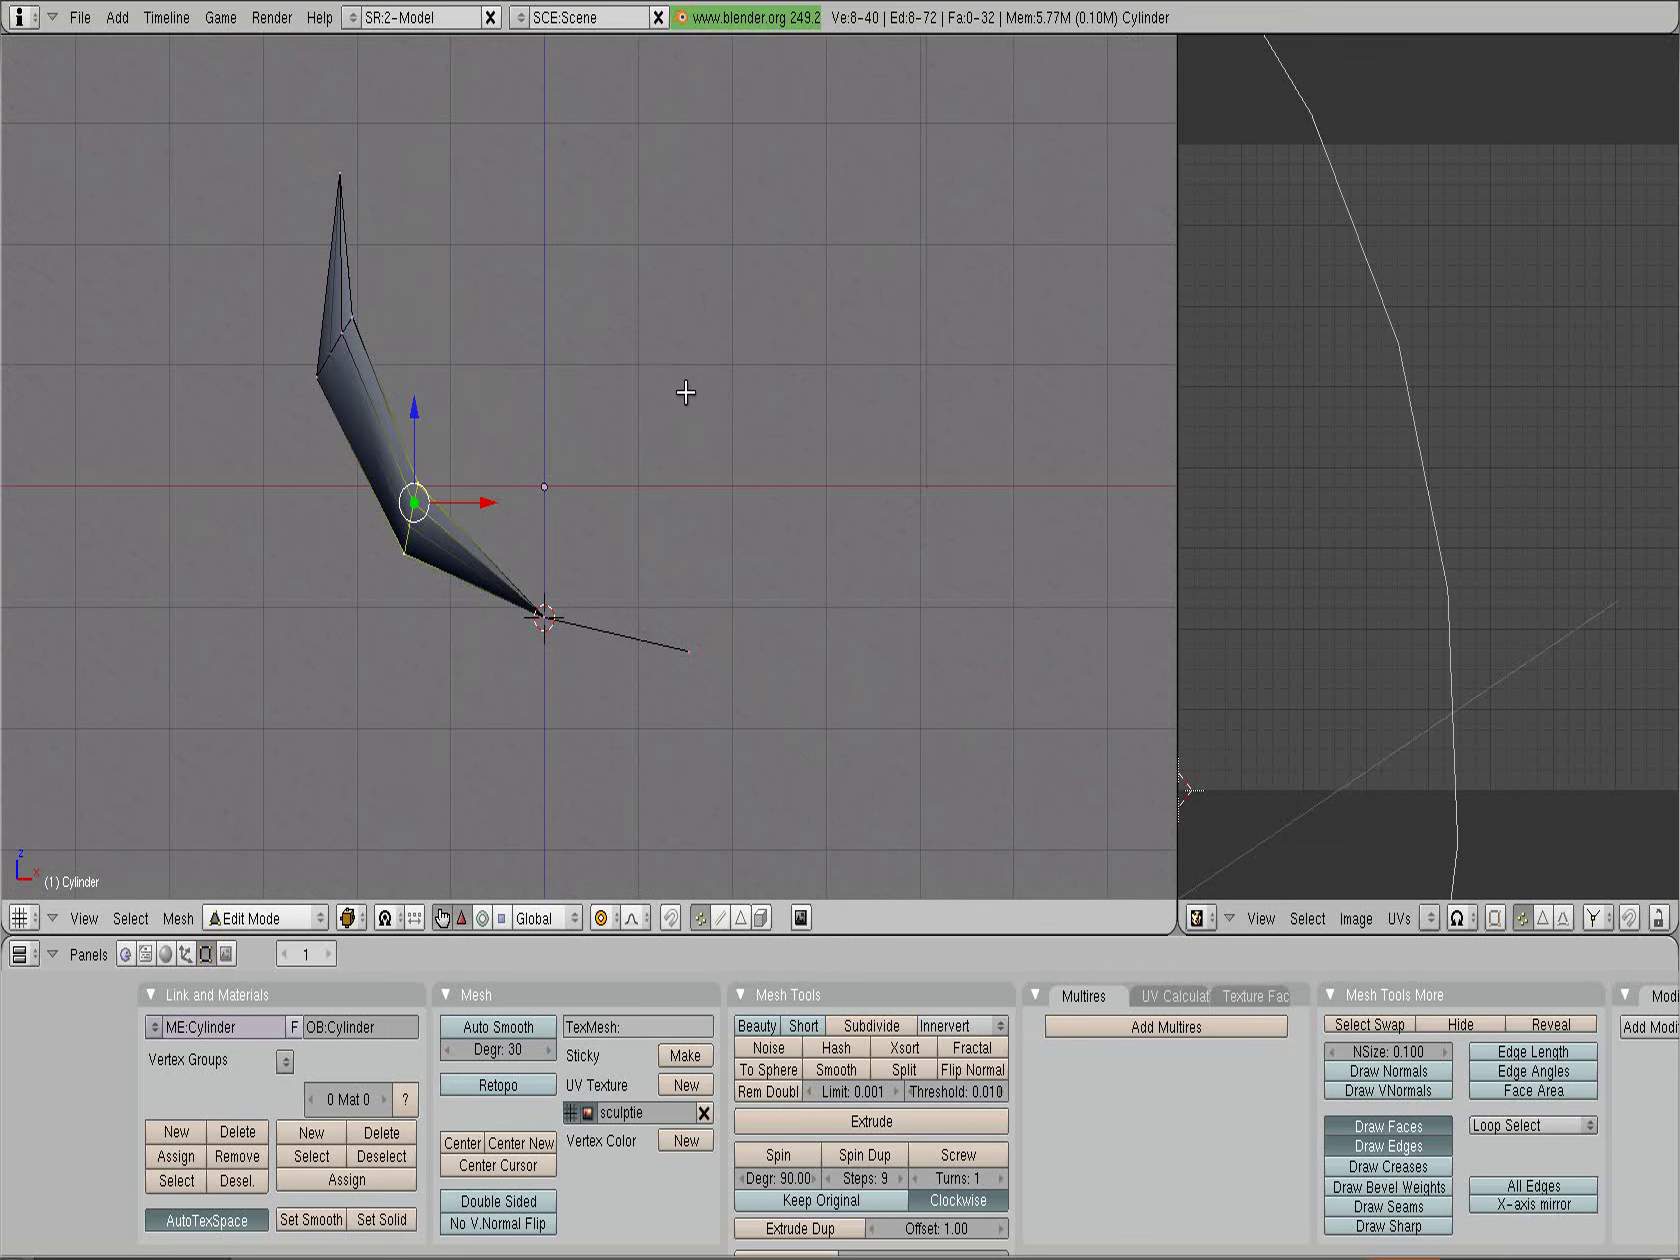
pyautogui.press('a')
pyautogui.press('a')
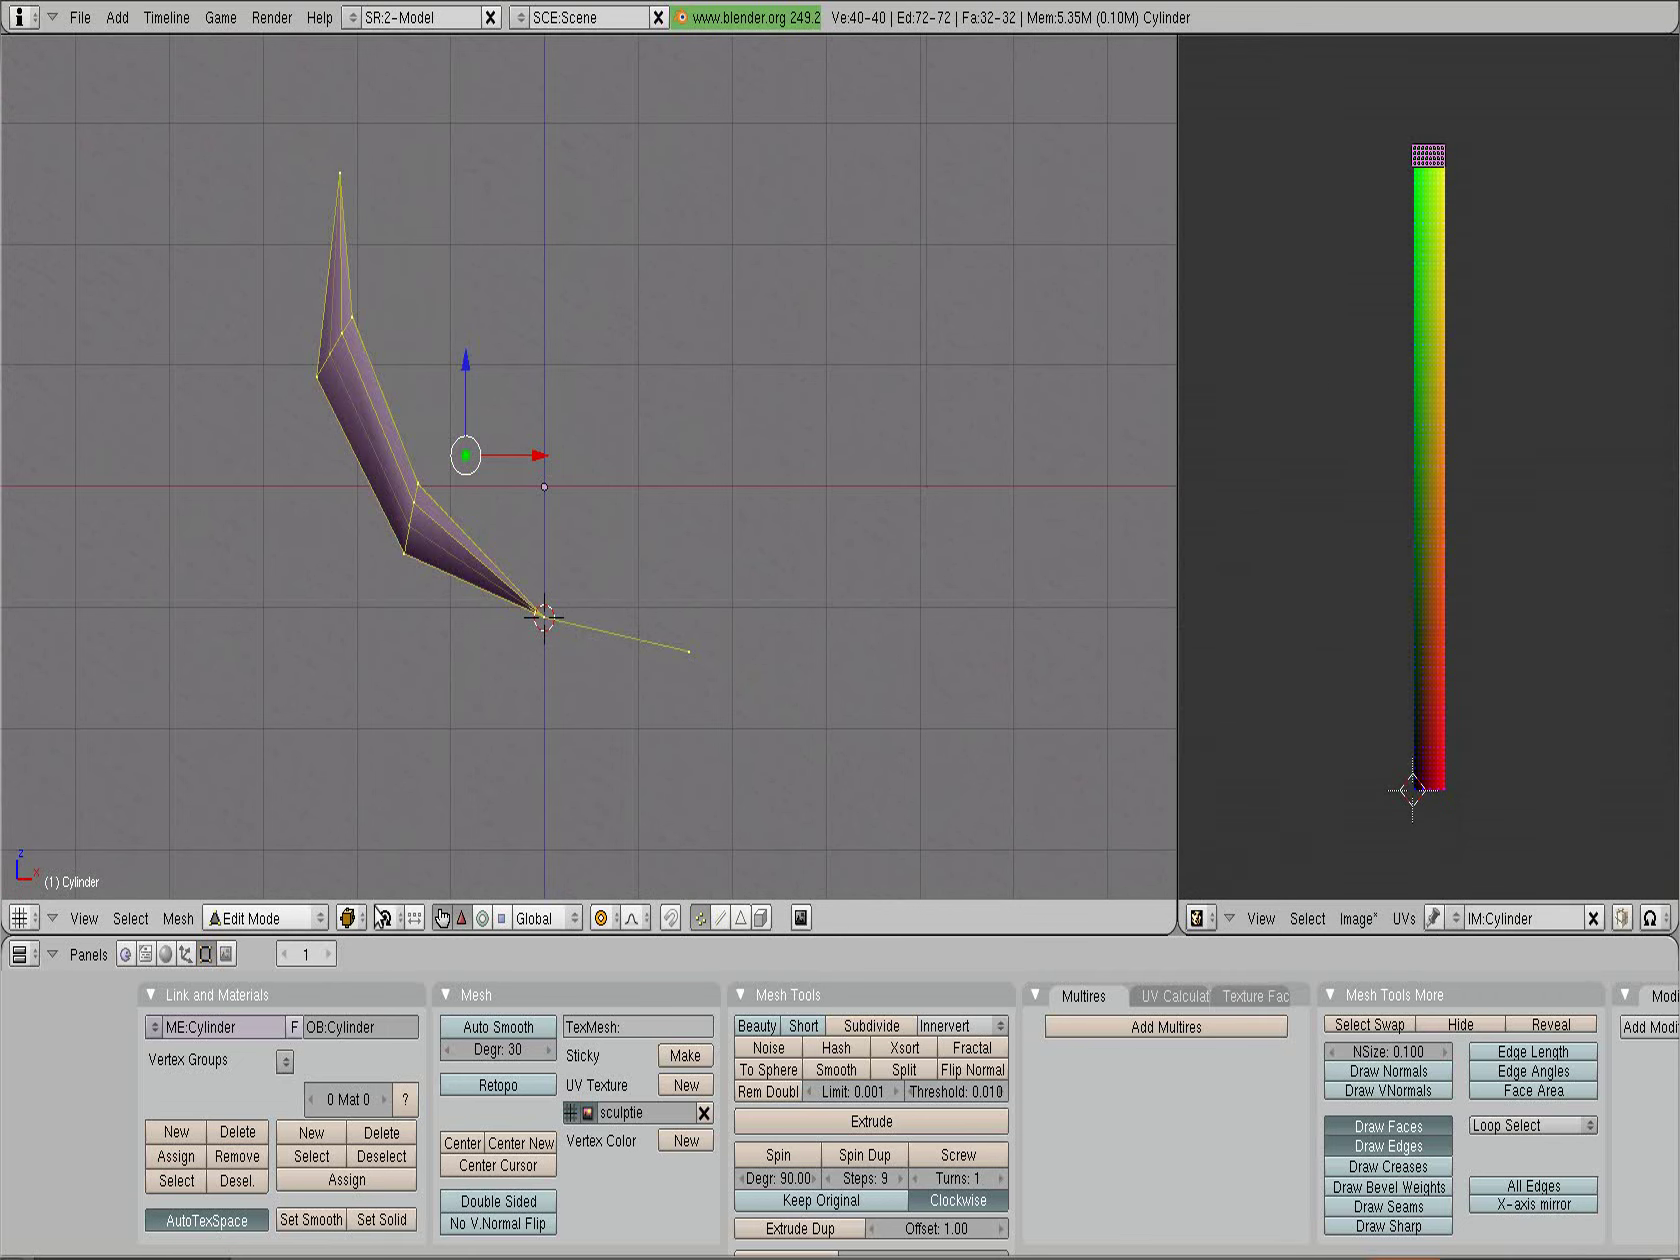
# Rotate the whole blade 90 degrees around Y about the 3D cursor at its base
pyautogui.click(382, 918)
pyautogui.click(392, 846)
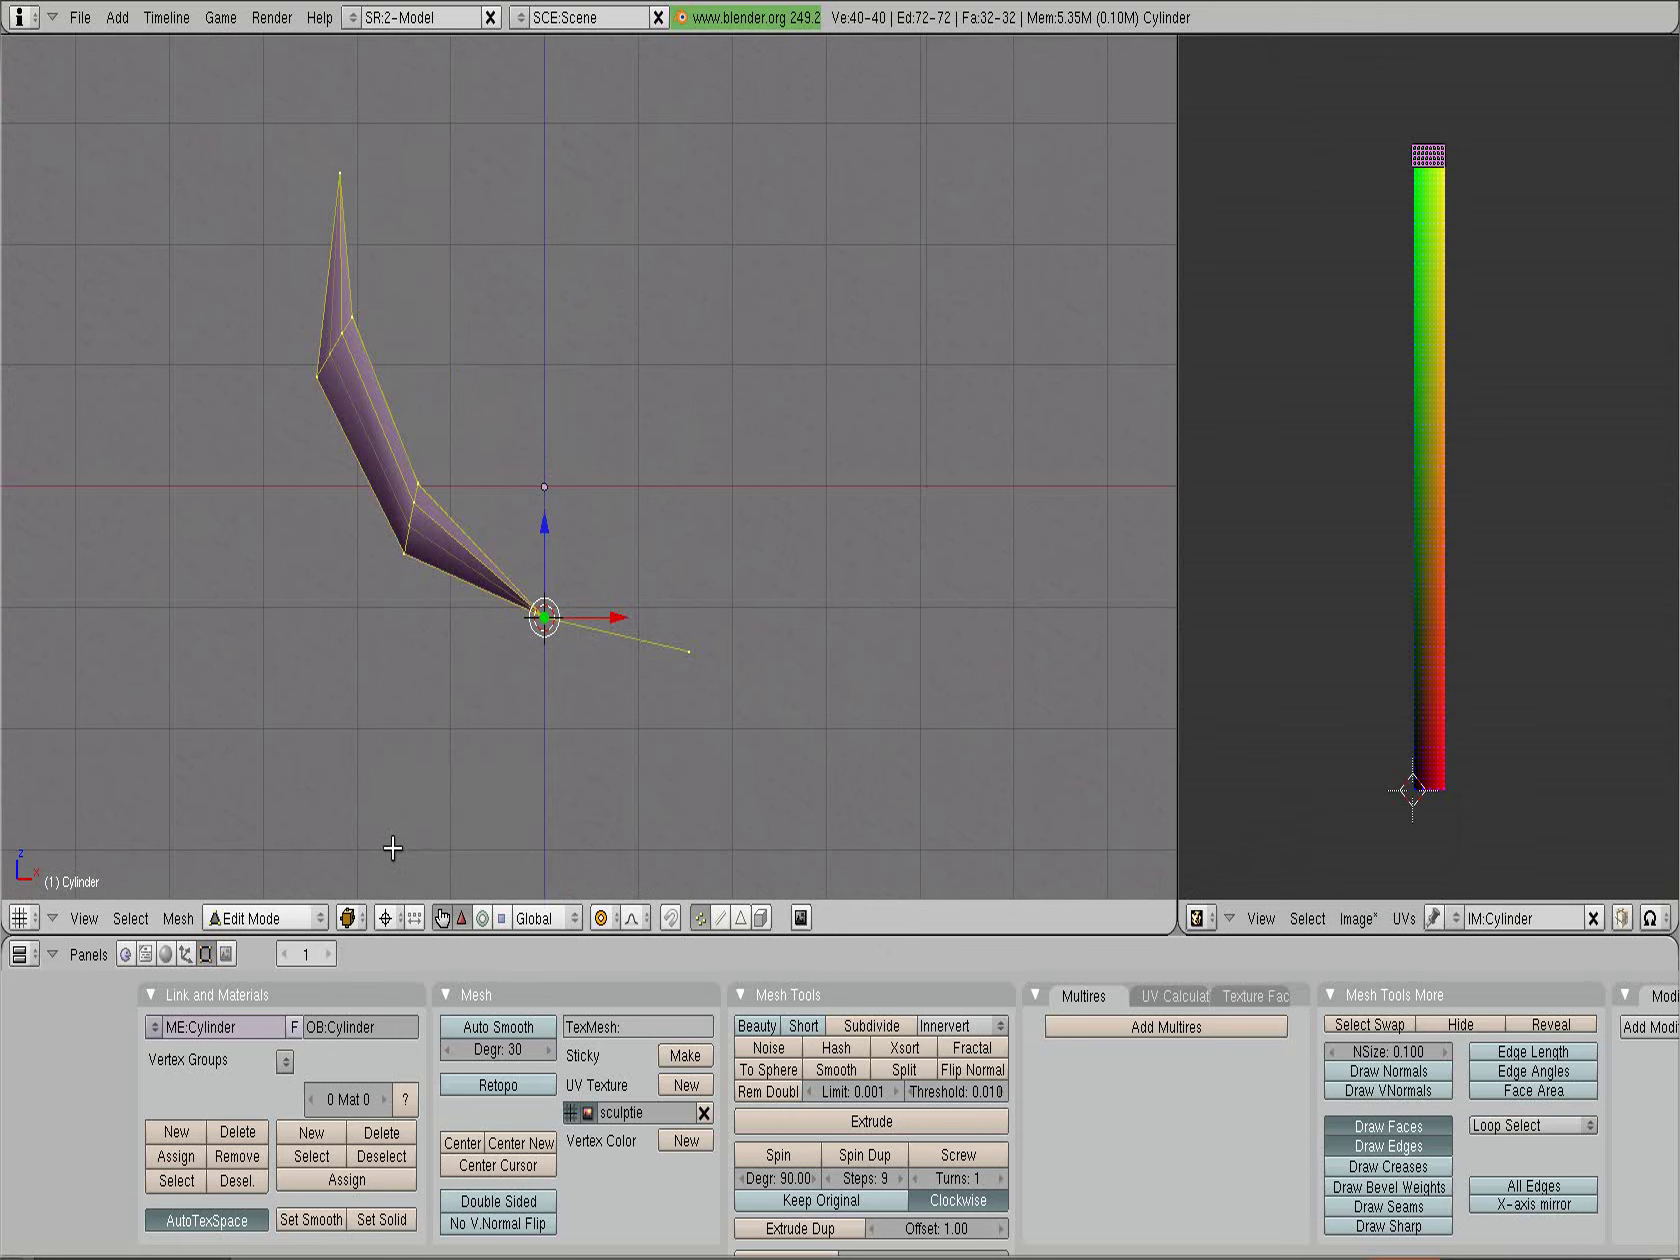
pyautogui.press('r')
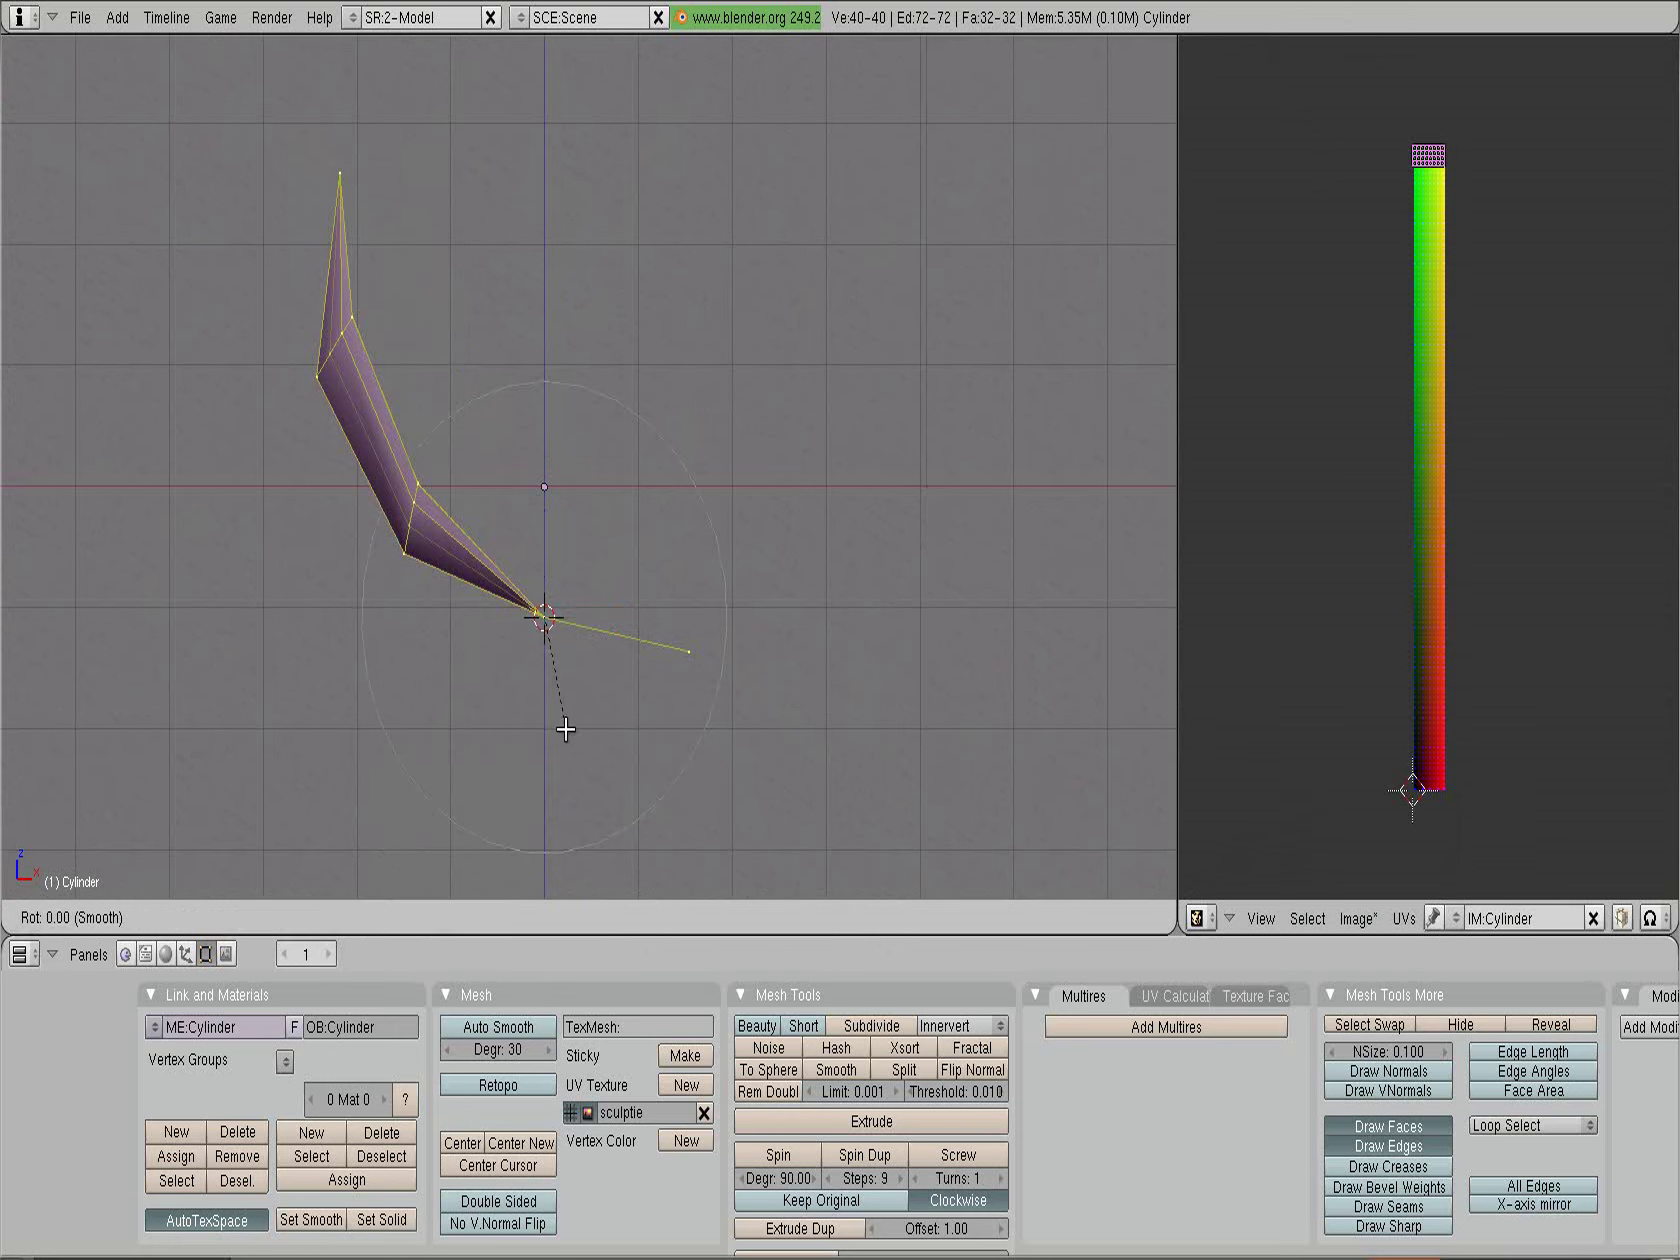
pyautogui.press('z')
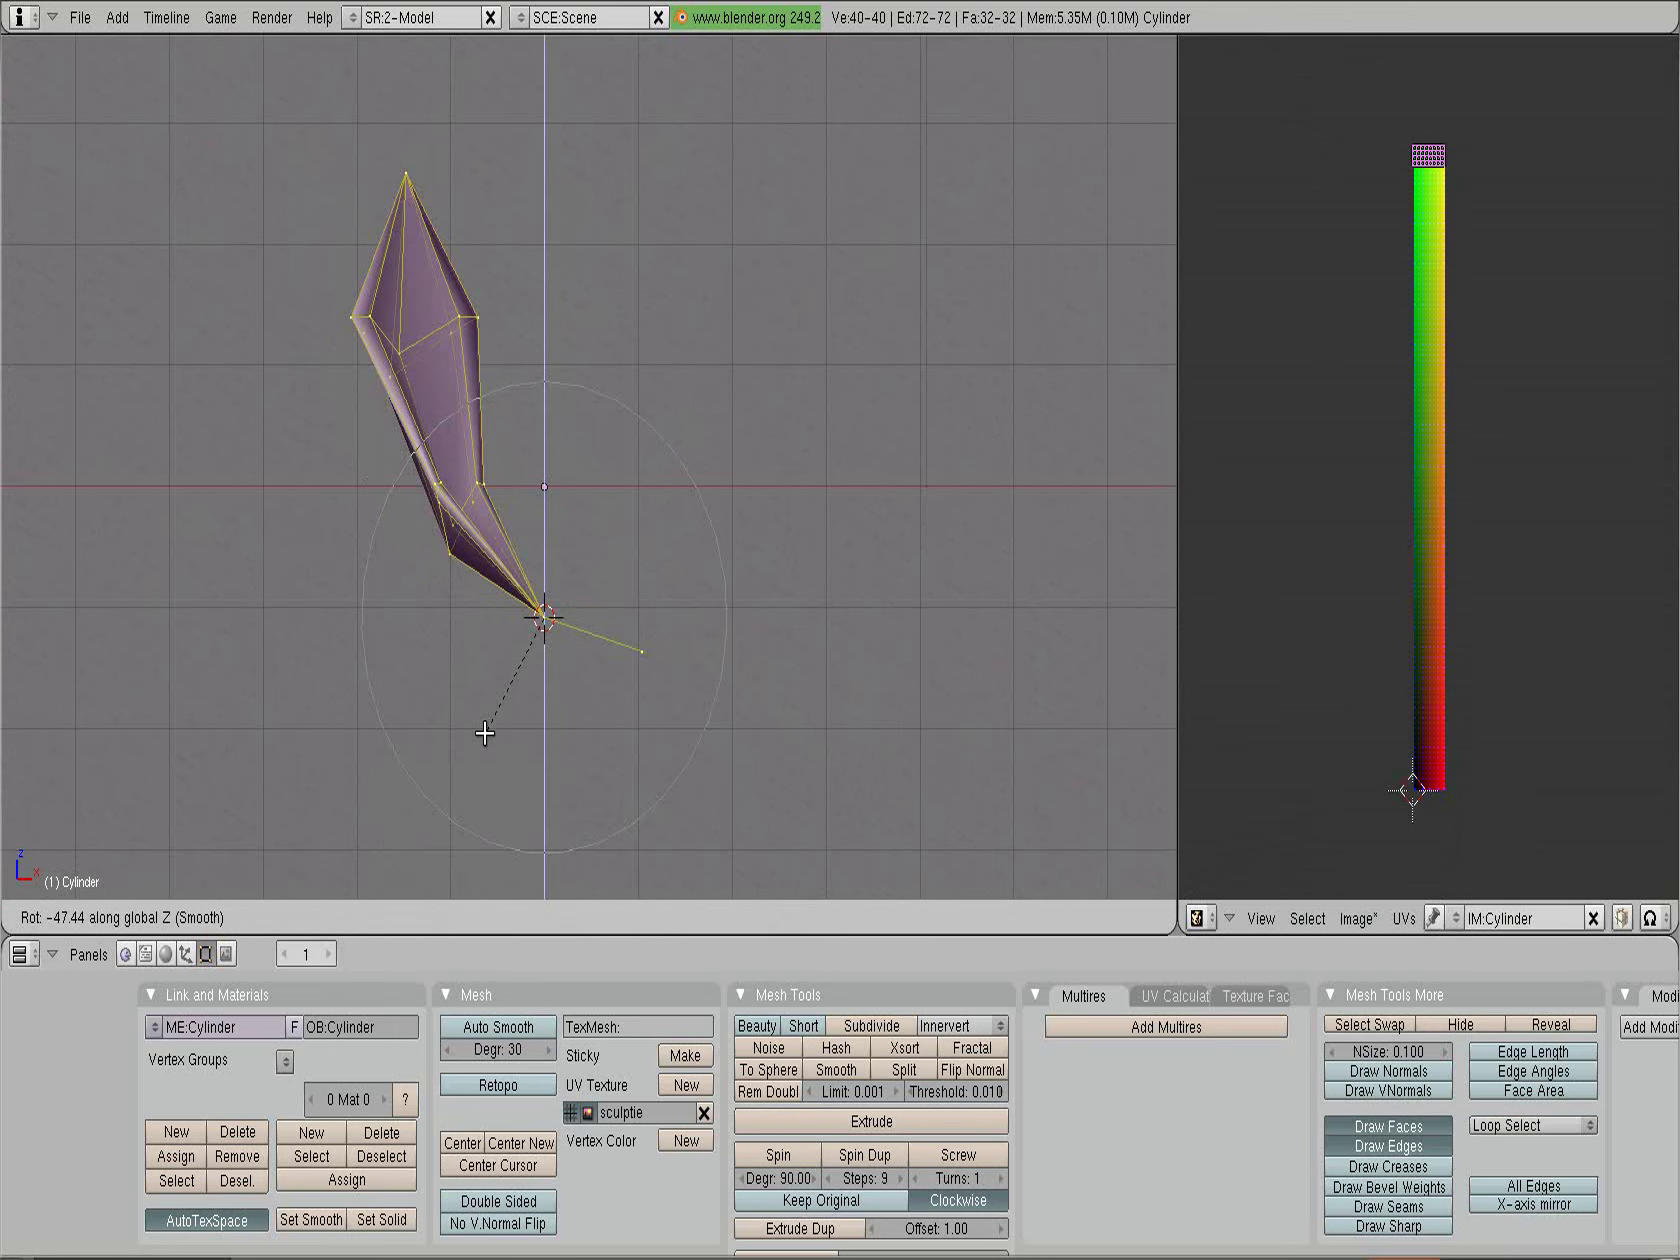
pyautogui.press('y')
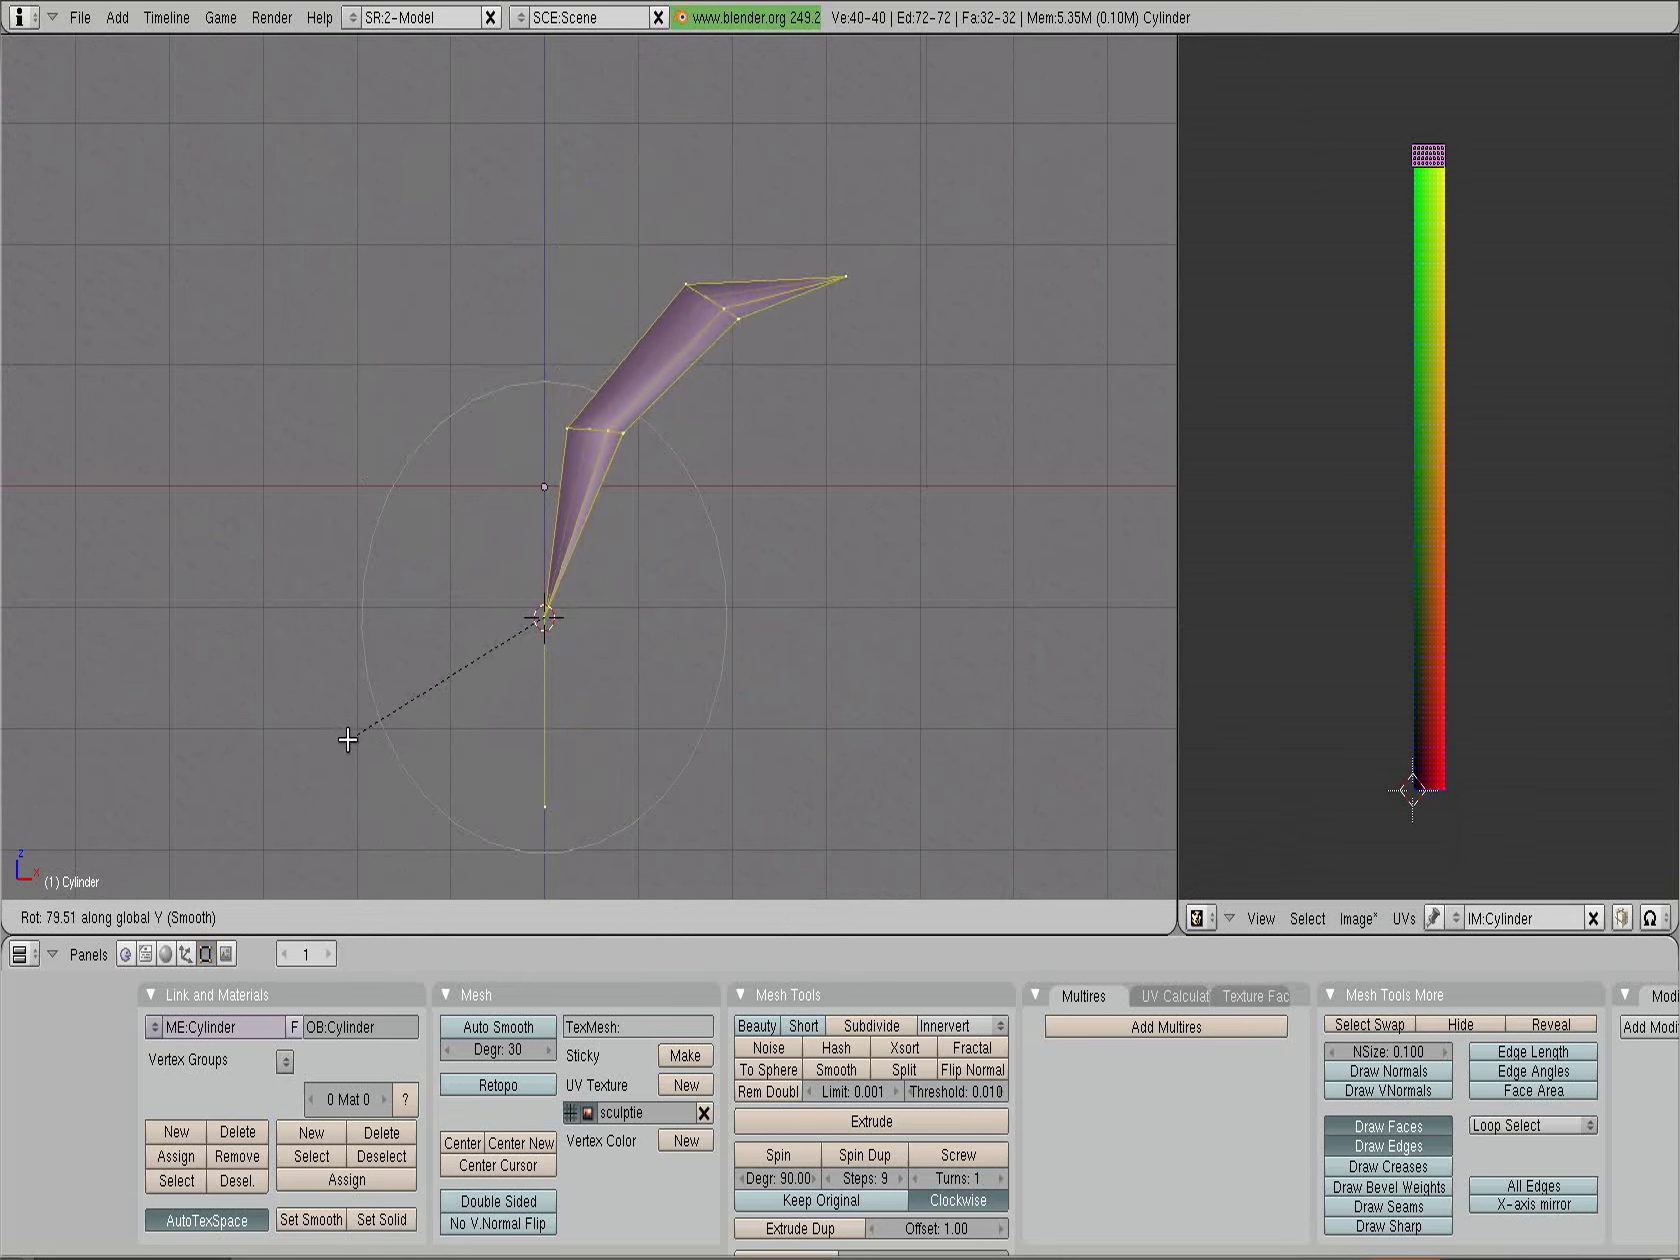
pyautogui.write('90')
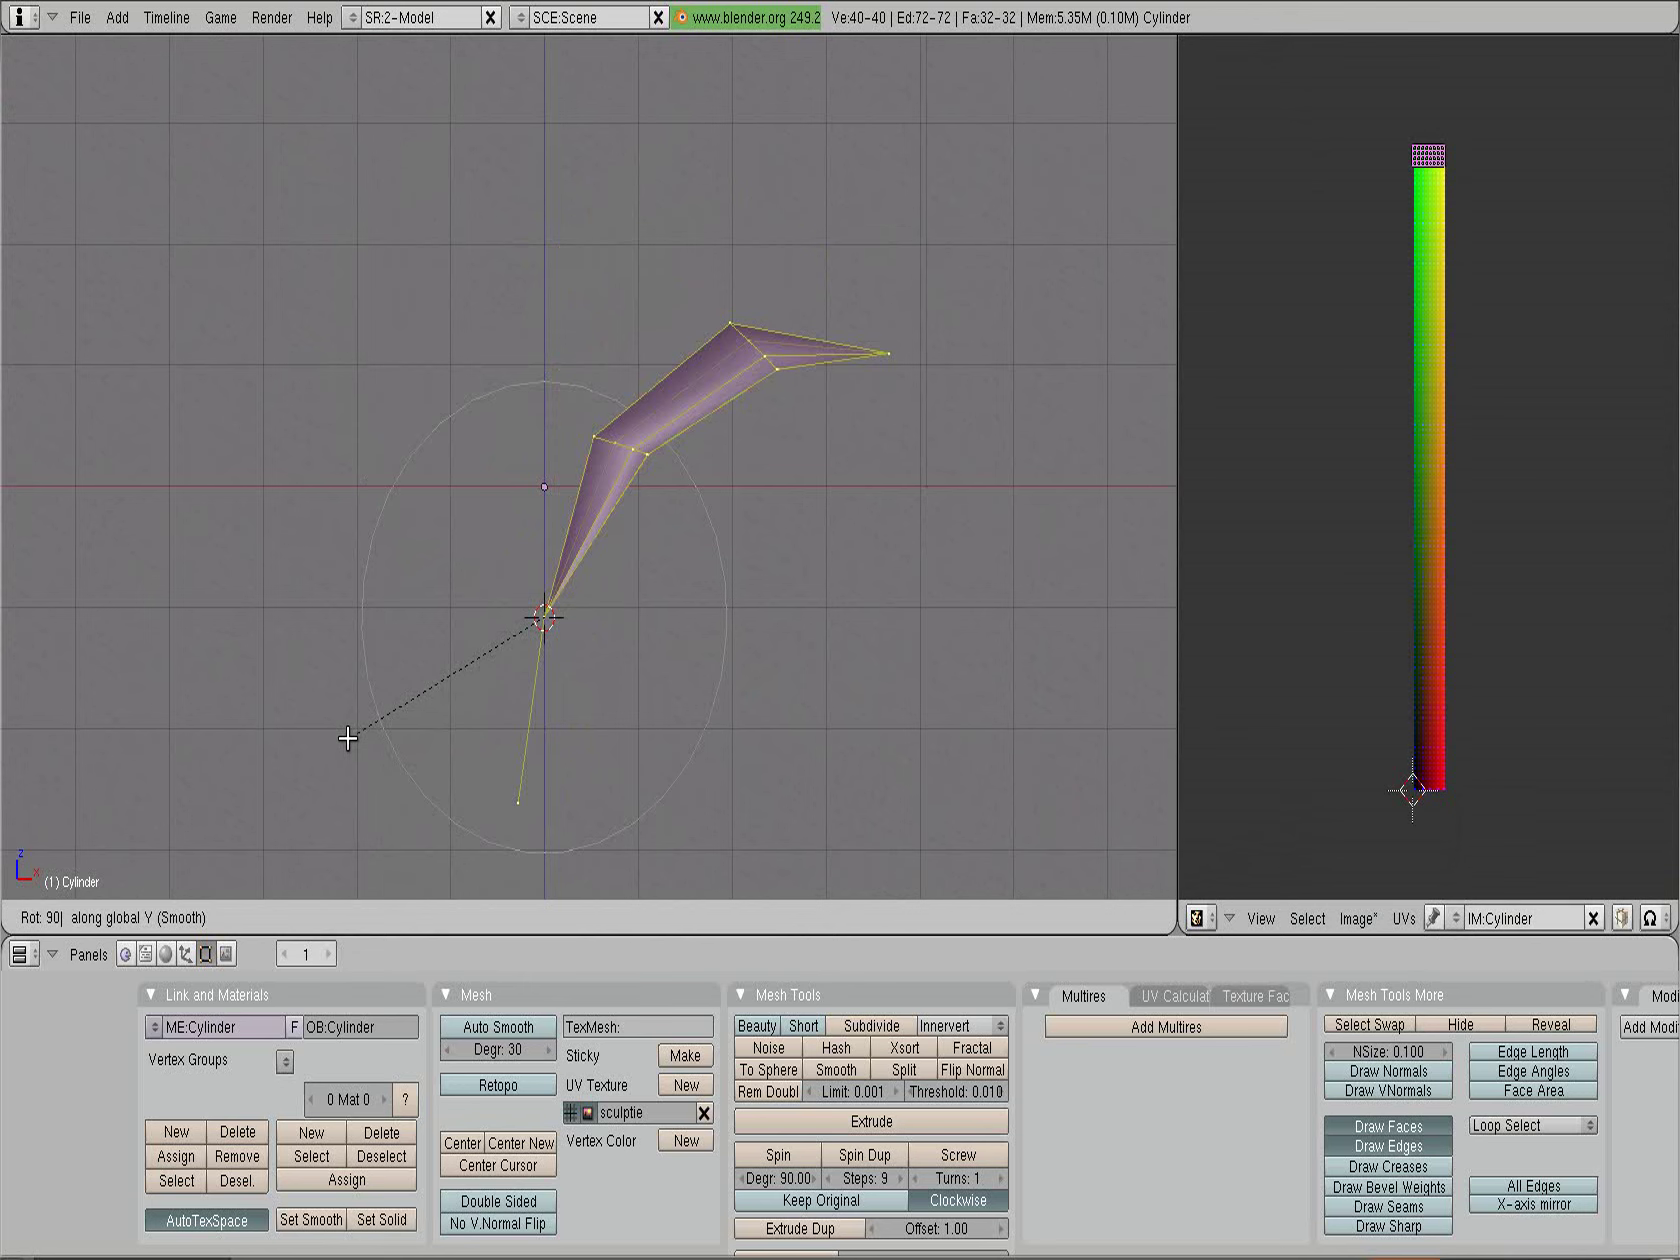
pyautogui.press('Return')
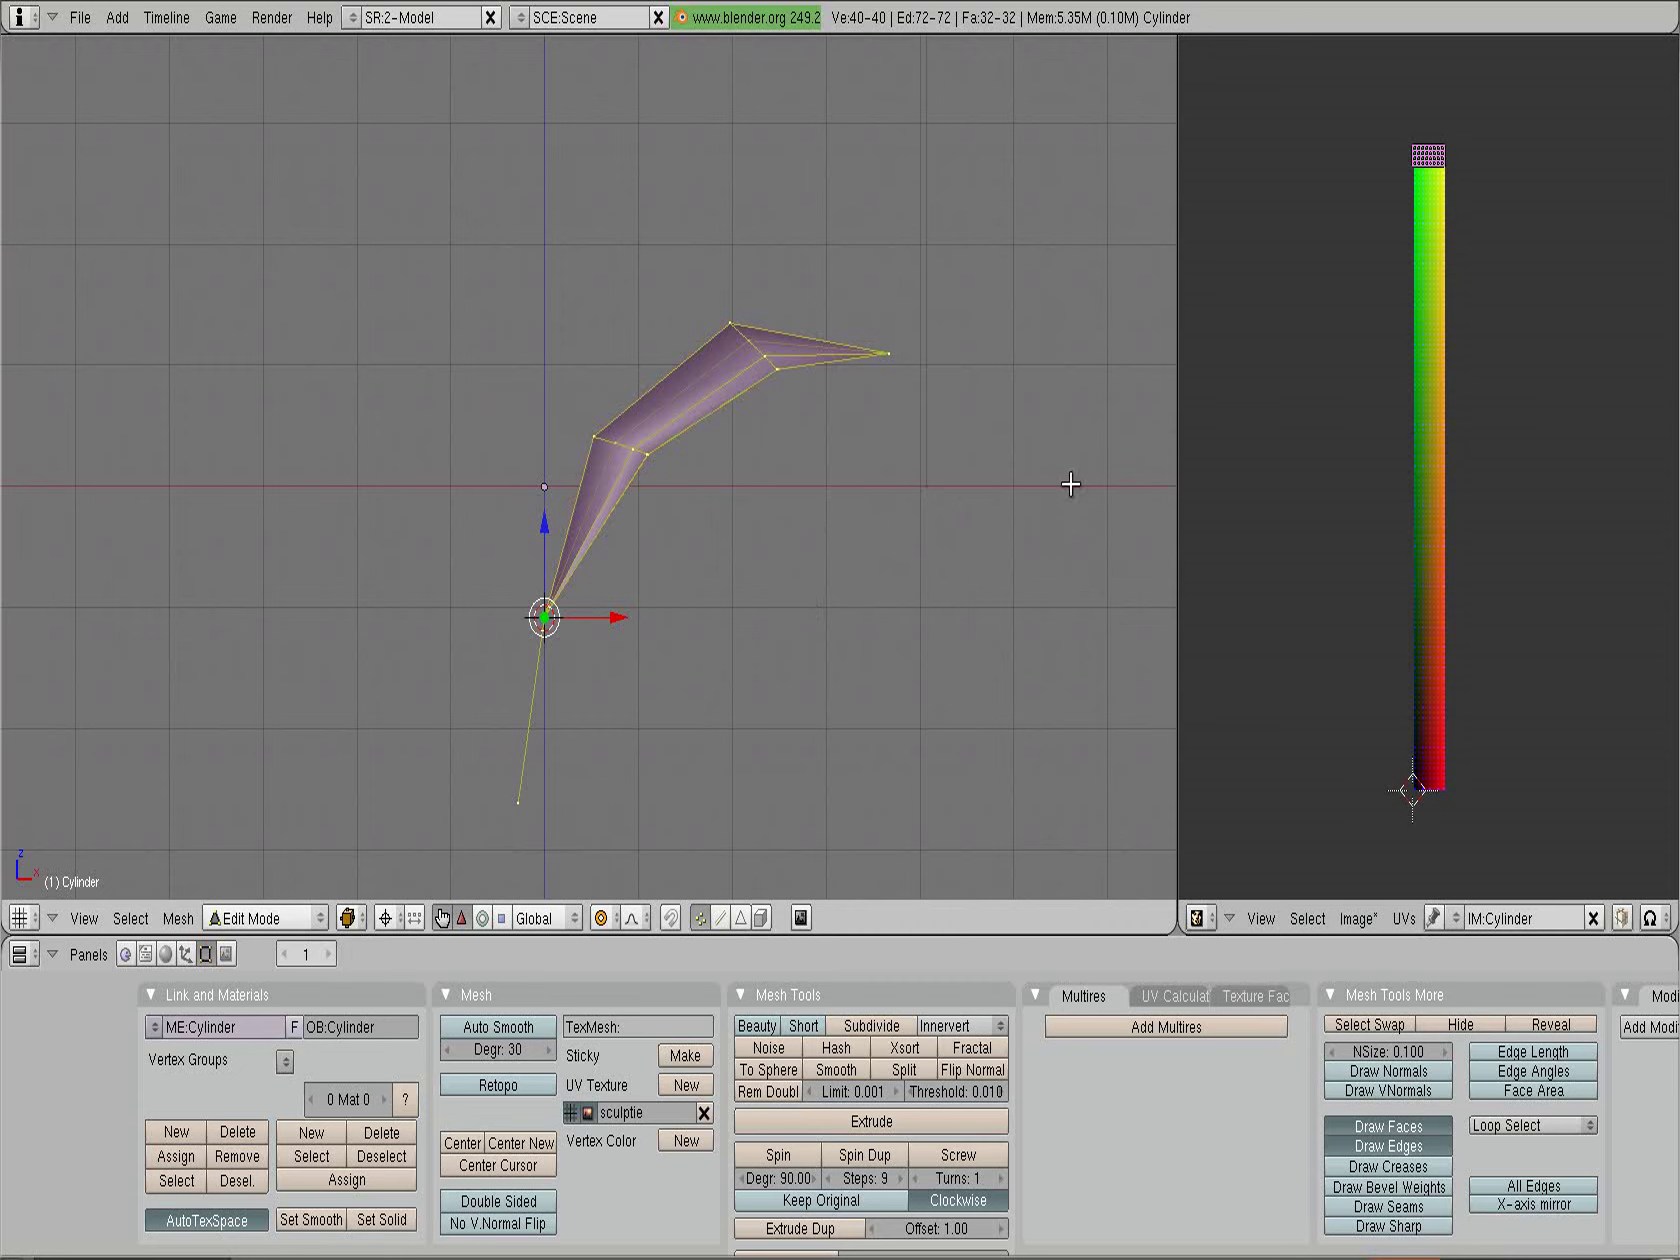
# Turn proportional editing off
pyautogui.scroll(-1, 1077, 345)
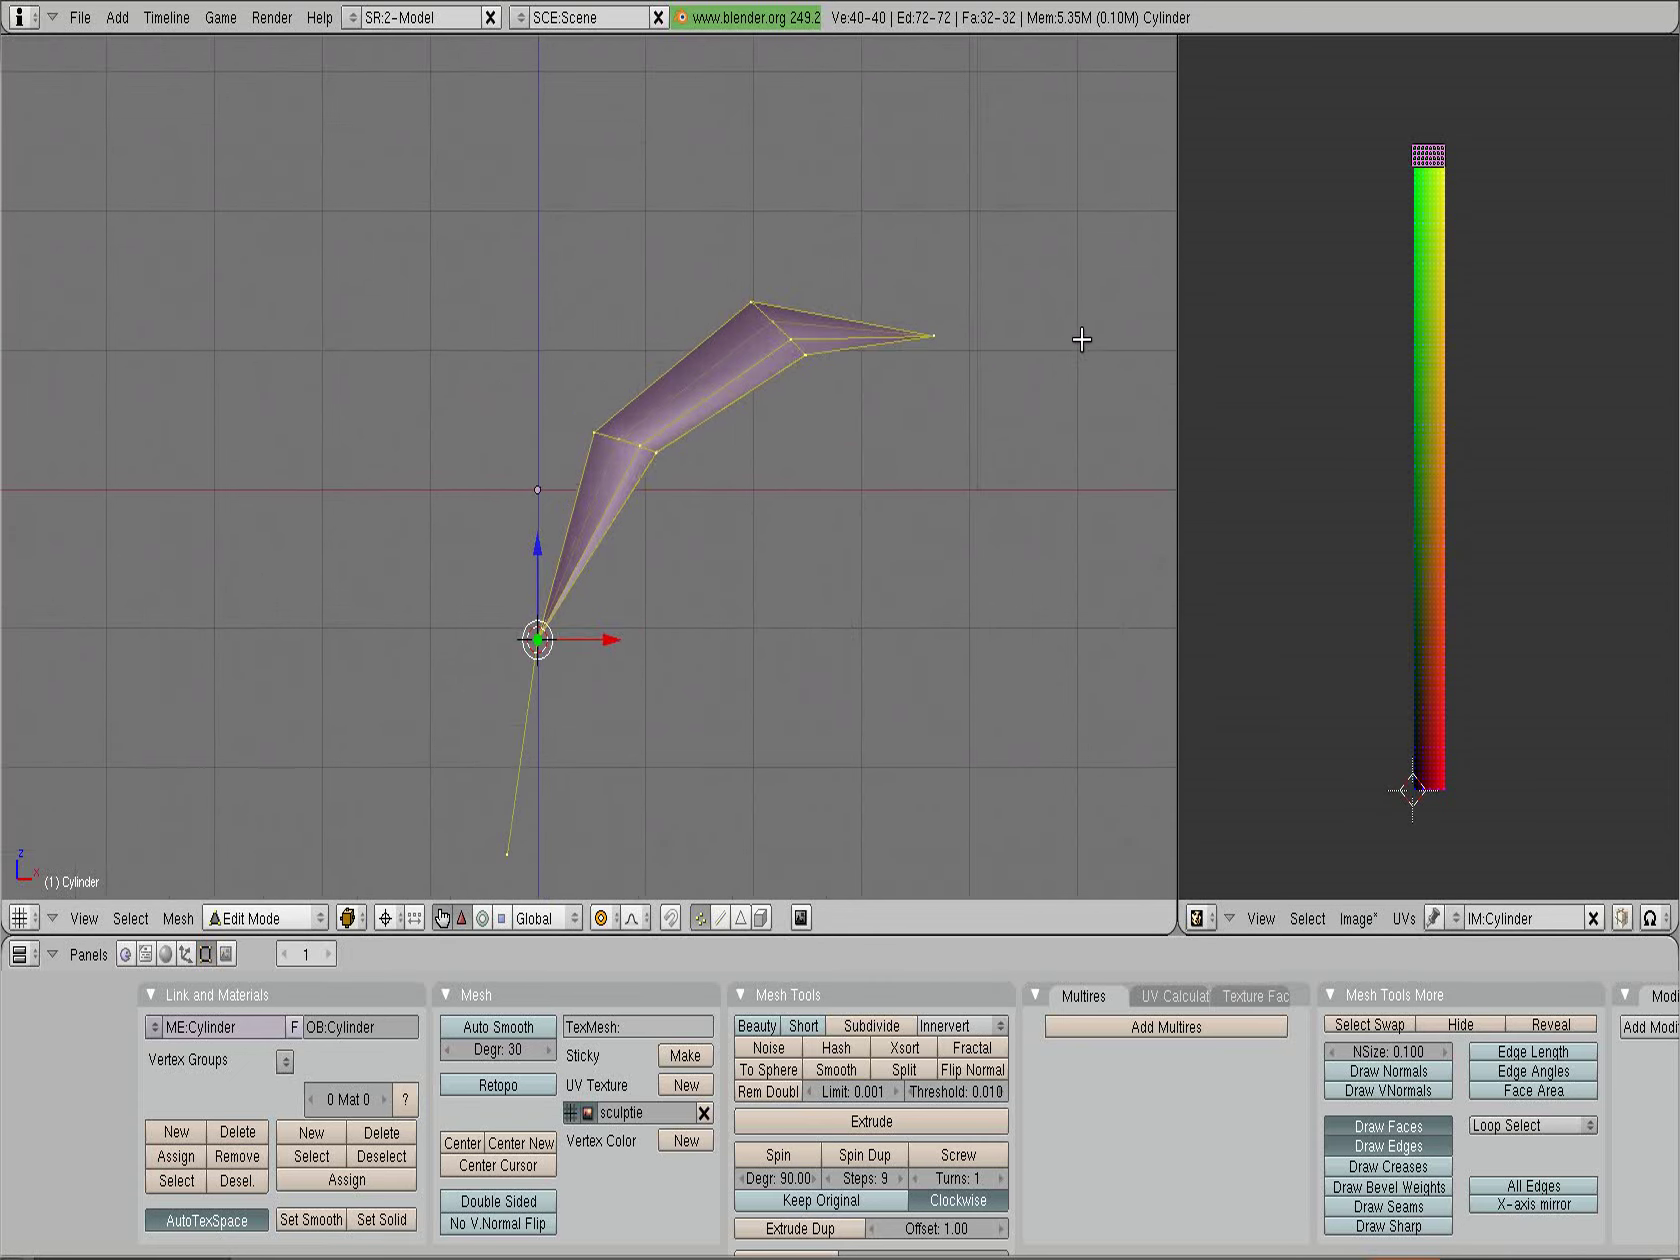
pyautogui.scroll(-1, 1077, 345)
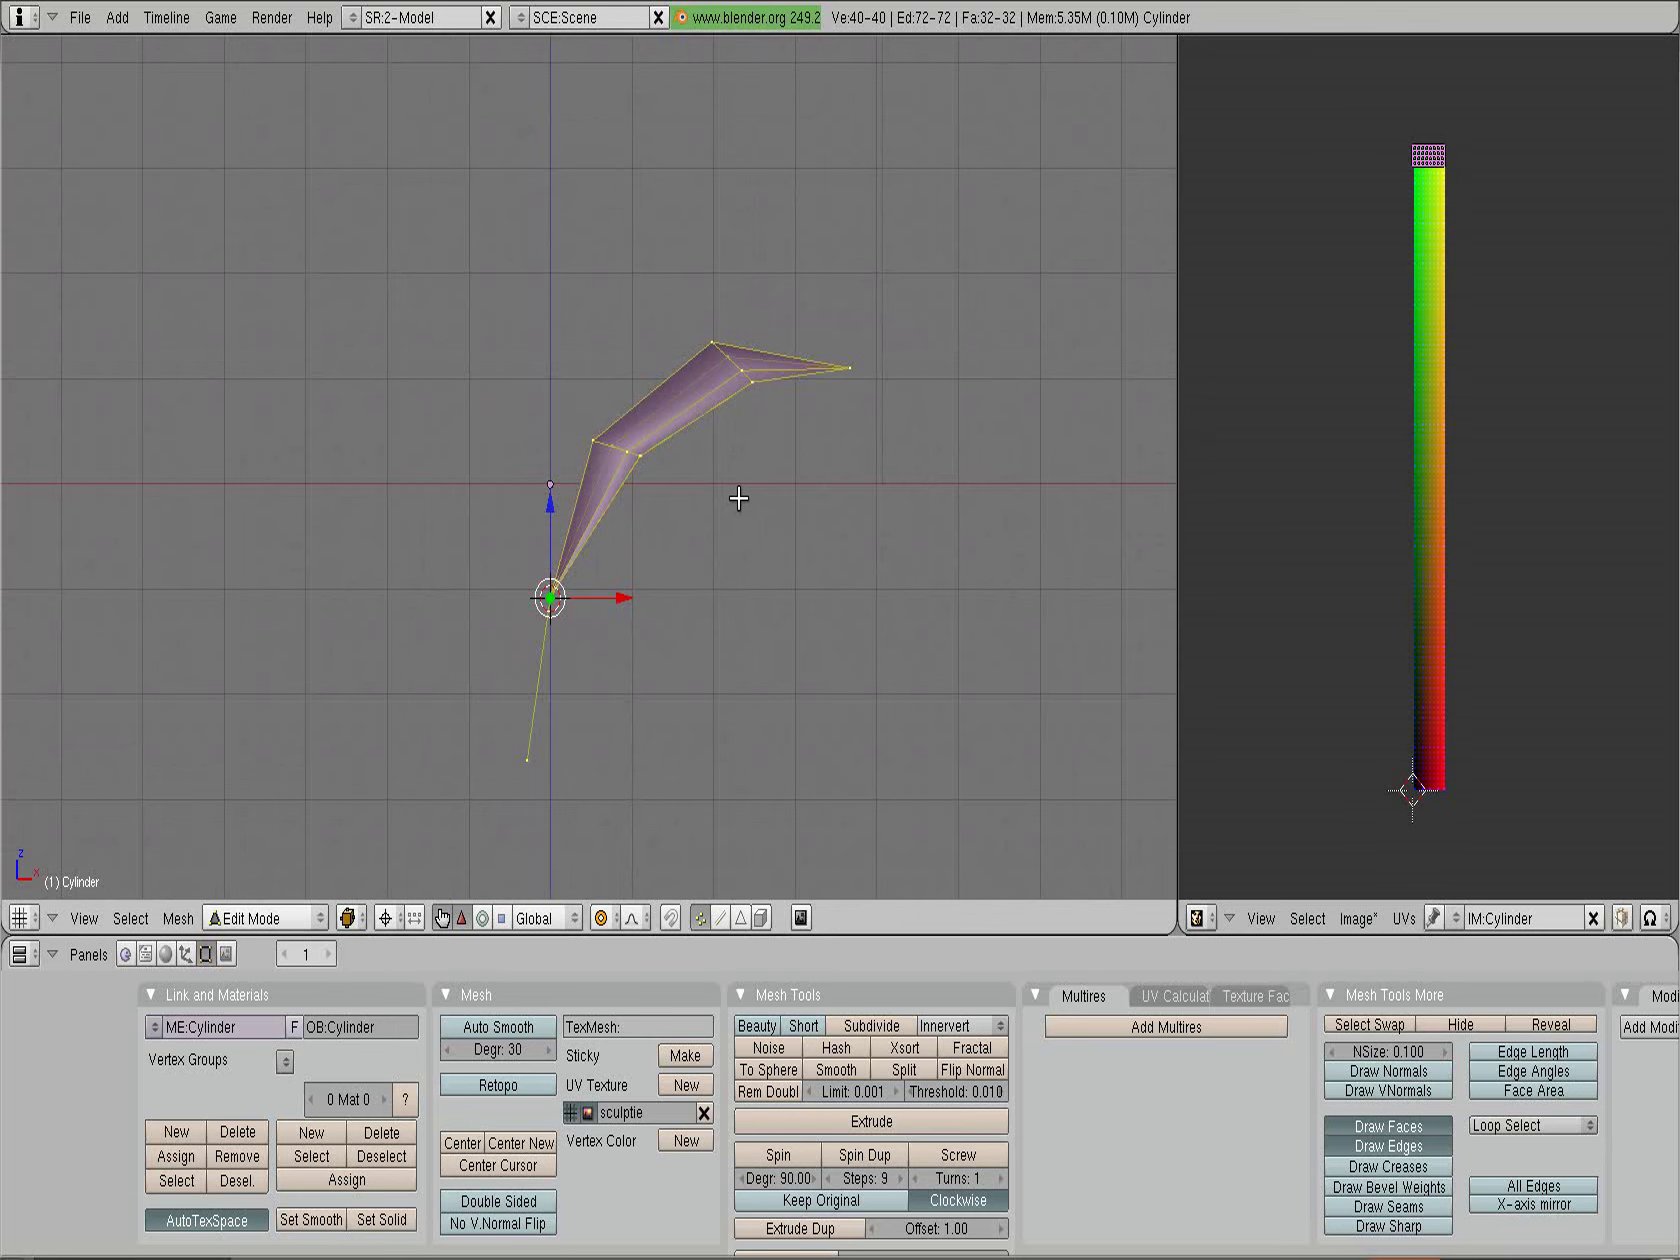
pyautogui.click(600, 918)
pyautogui.click(615, 891)
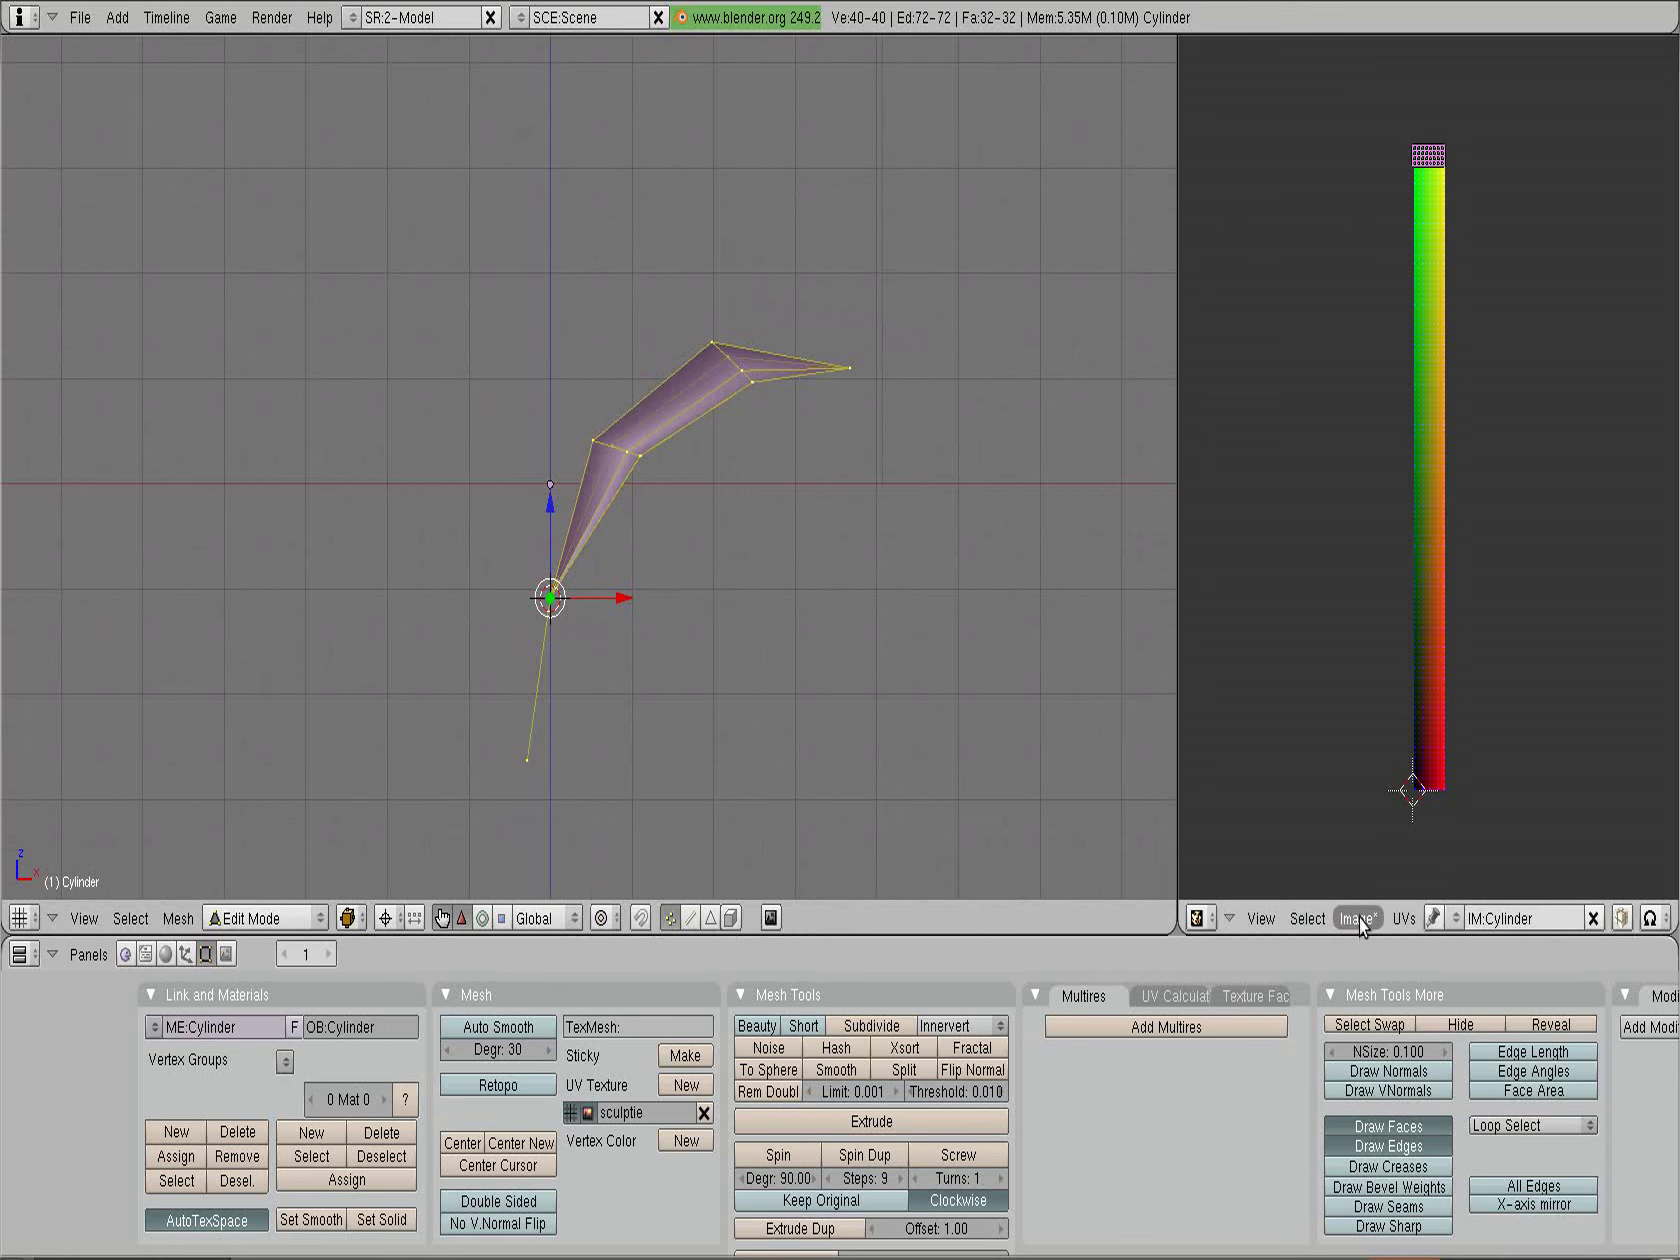
# Clip the UV layout to image size, sync UV selection, and enable Closest snapping
pyautogui.moveTo(1404, 925)
pyautogui.mouseDown(button='middle')
pyautogui.moveTo(1270, 927)
pyautogui.moveTo(1299, 927)
pyautogui.mouseUp(button='middle')
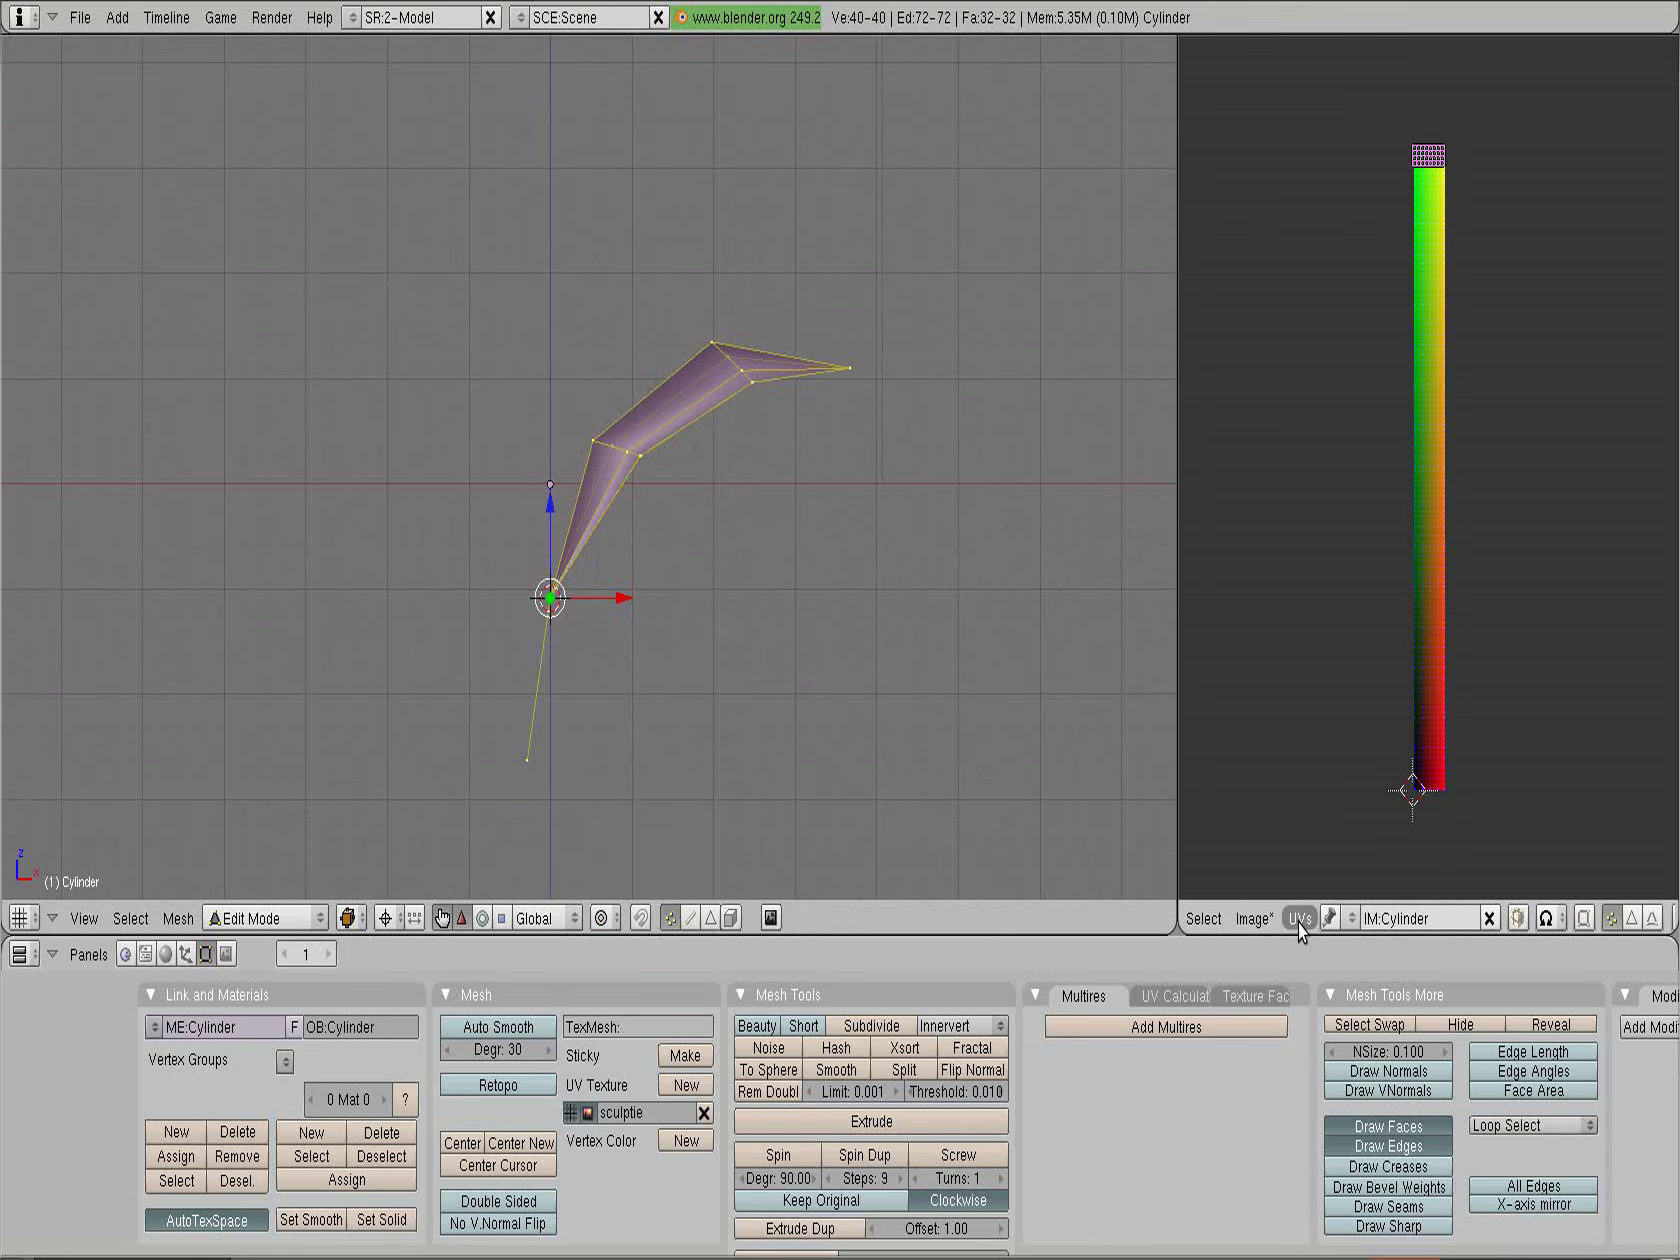
pyautogui.click(1299, 918)
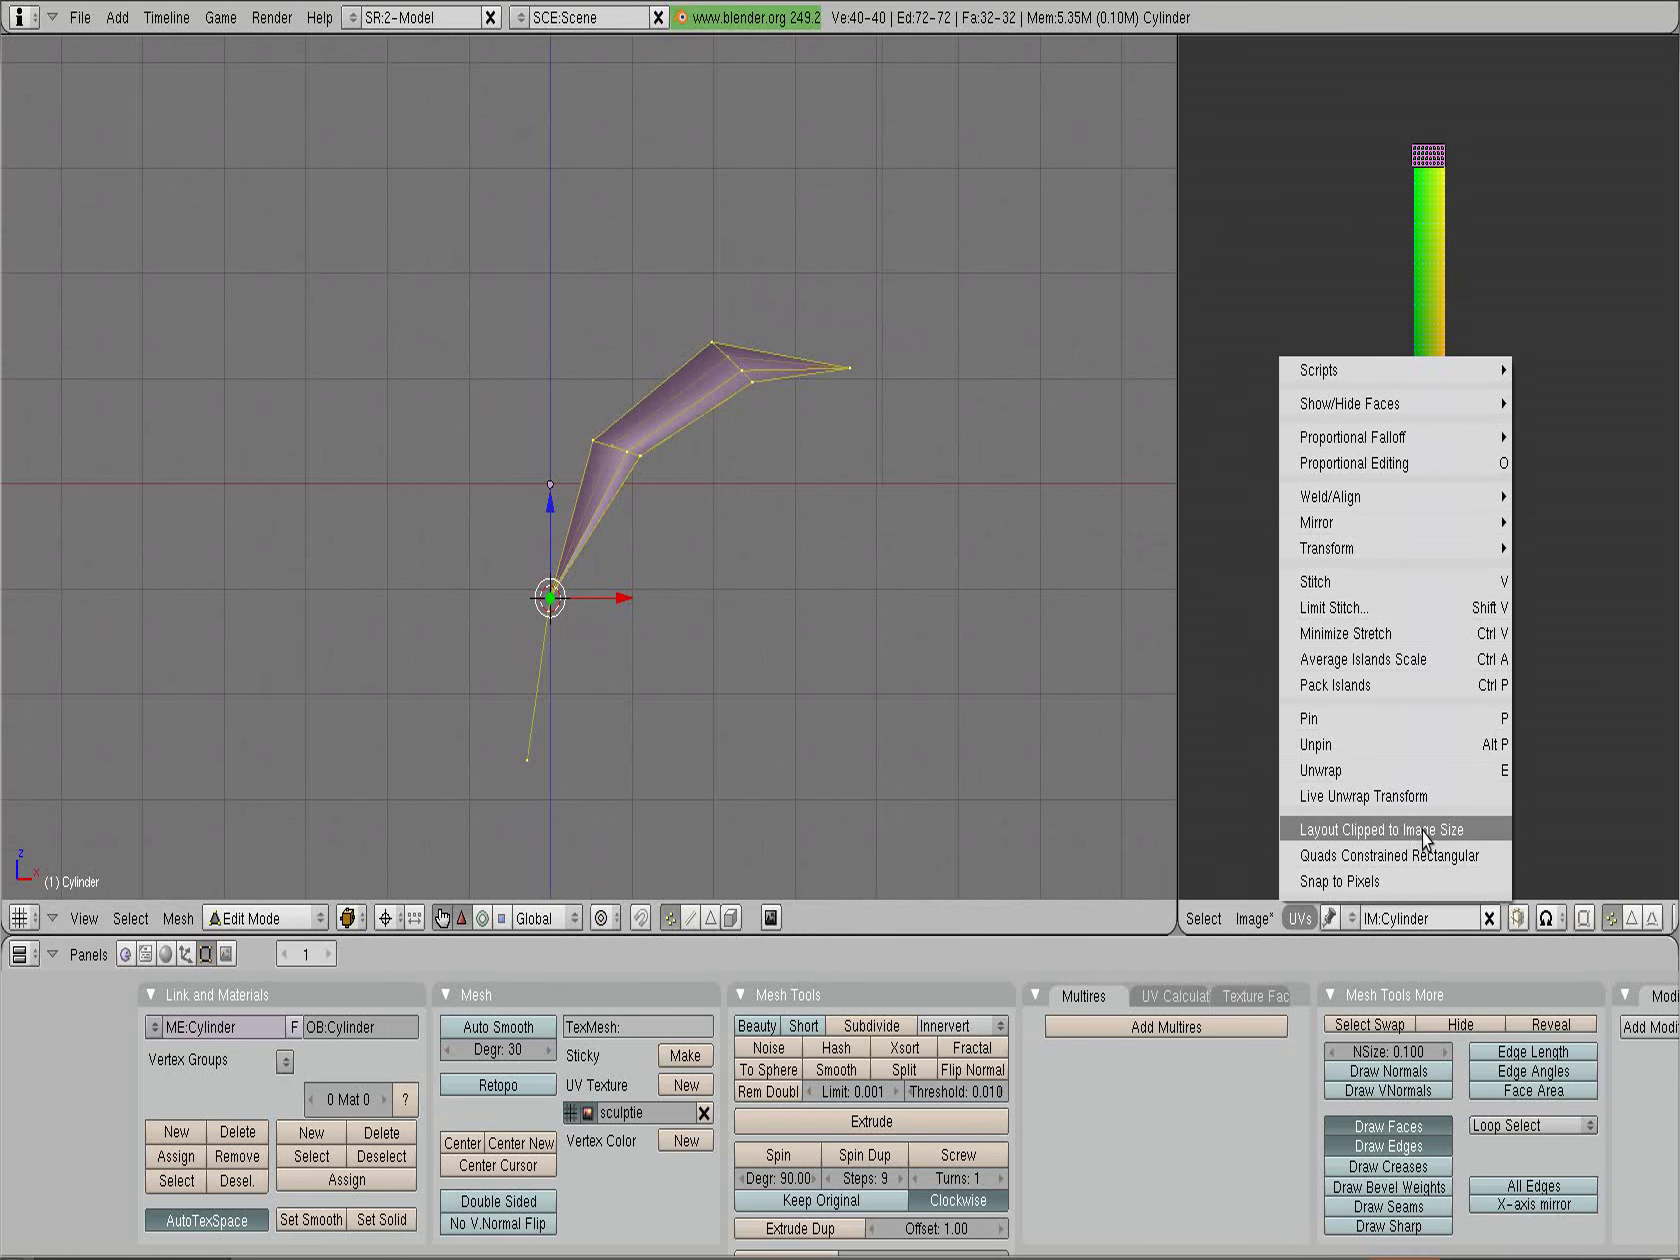
pyautogui.click(1424, 838)
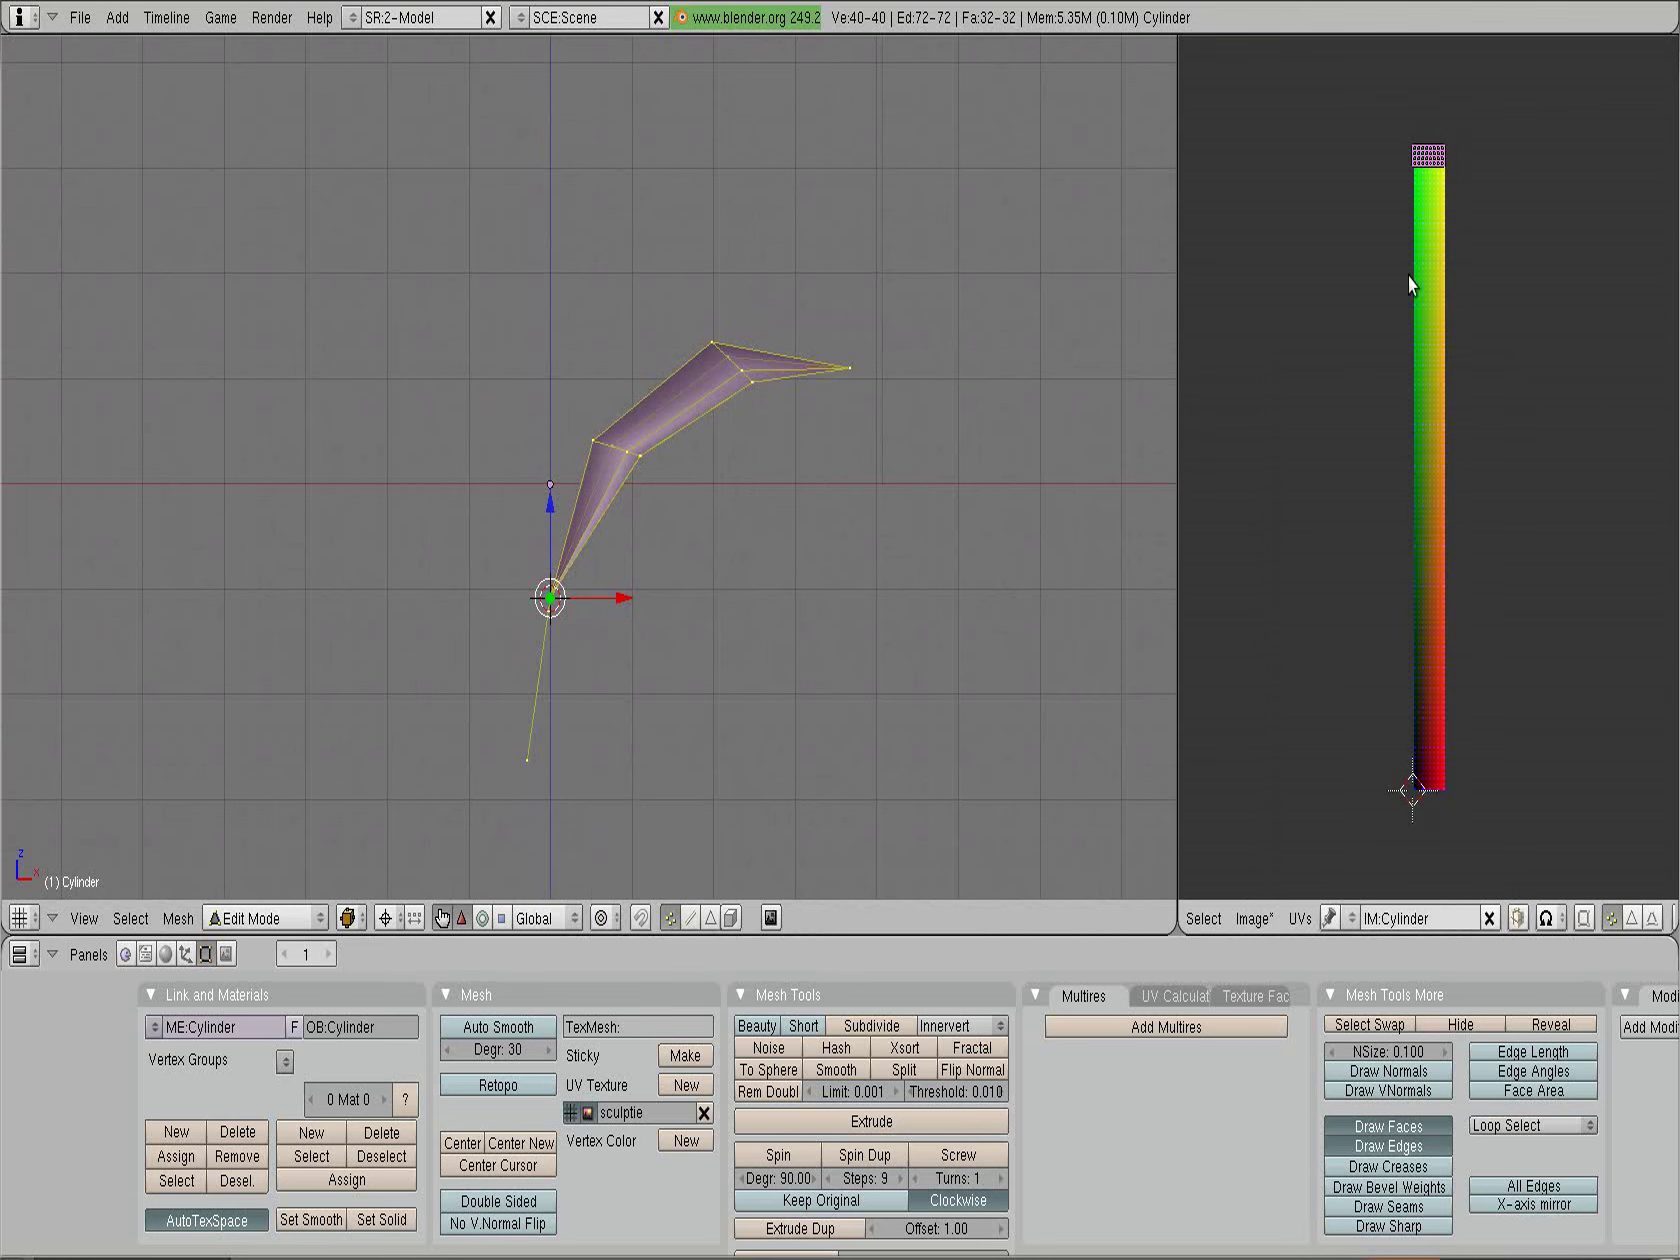
pyautogui.click(1584, 918)
pyautogui.moveTo(1588, 935); pyautogui.dragTo(1466, 937, button='middle')
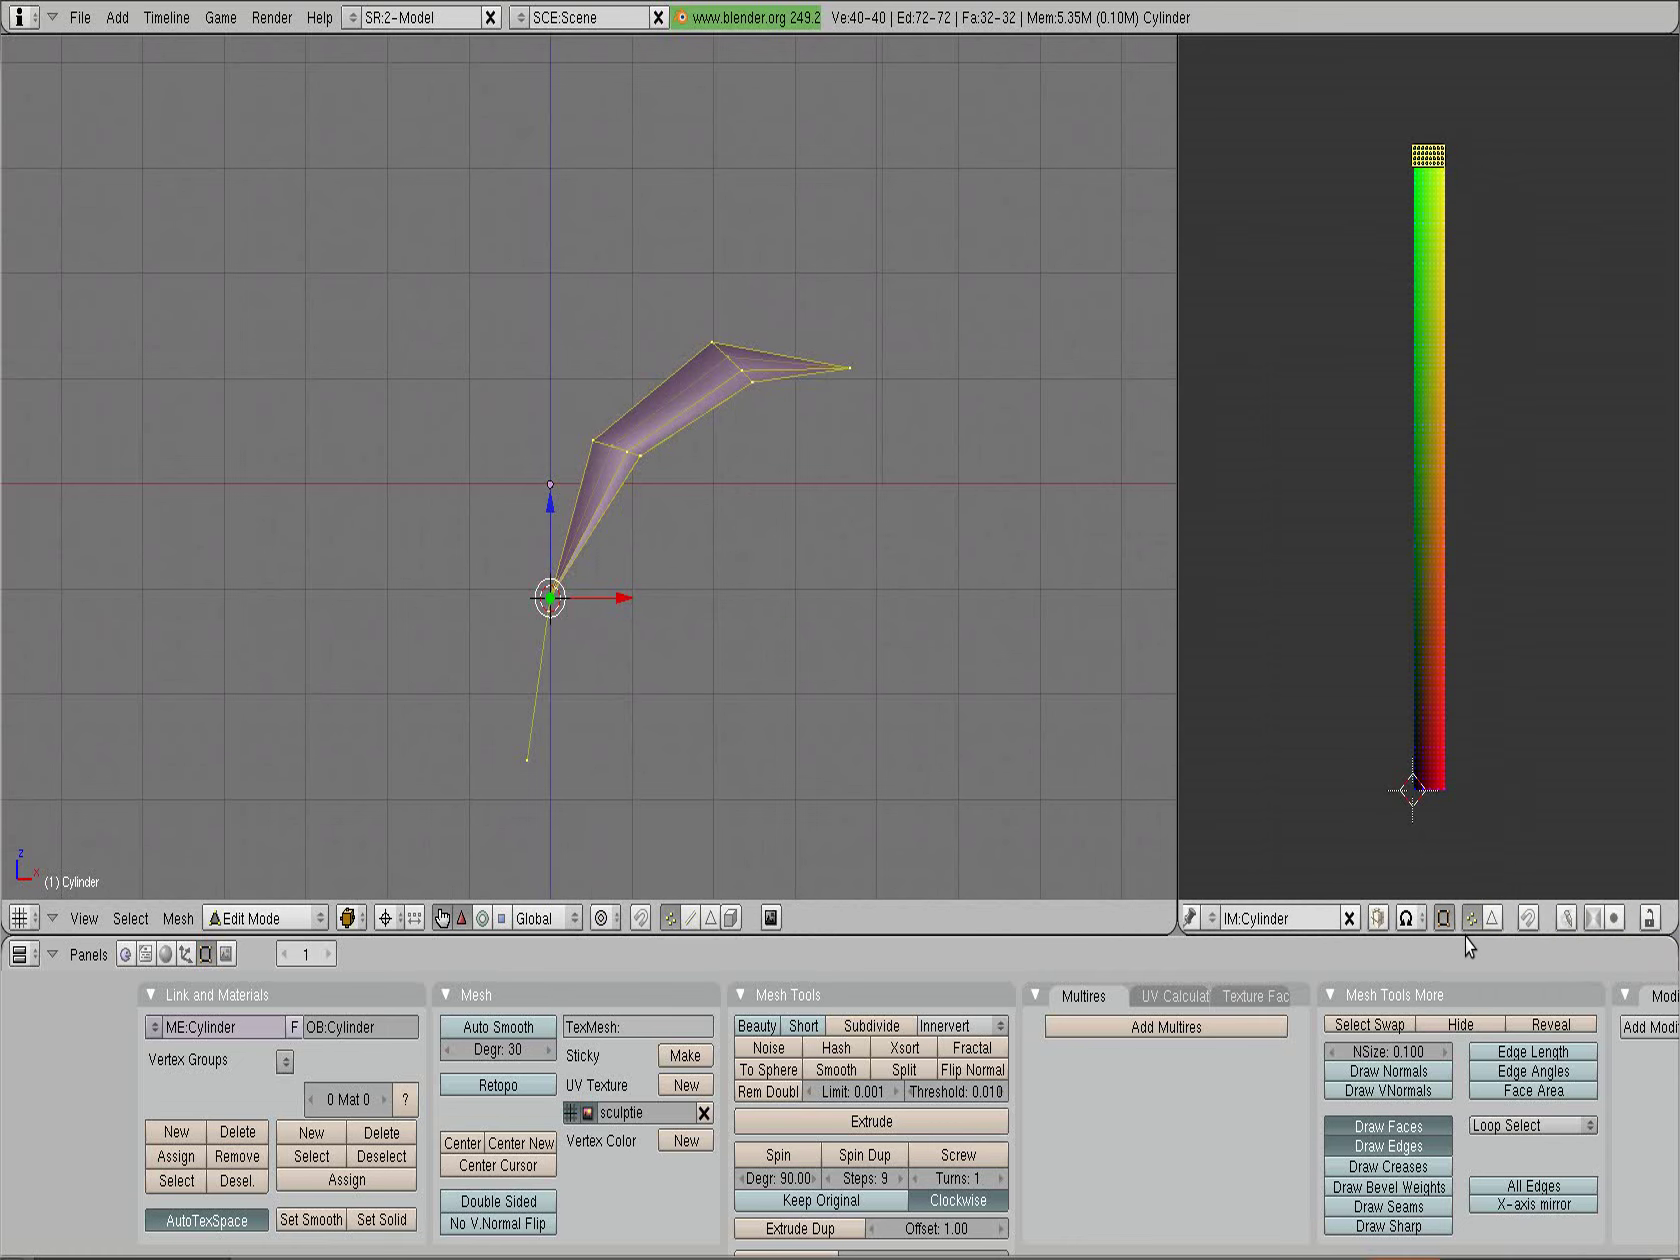
pyautogui.click(1529, 918)
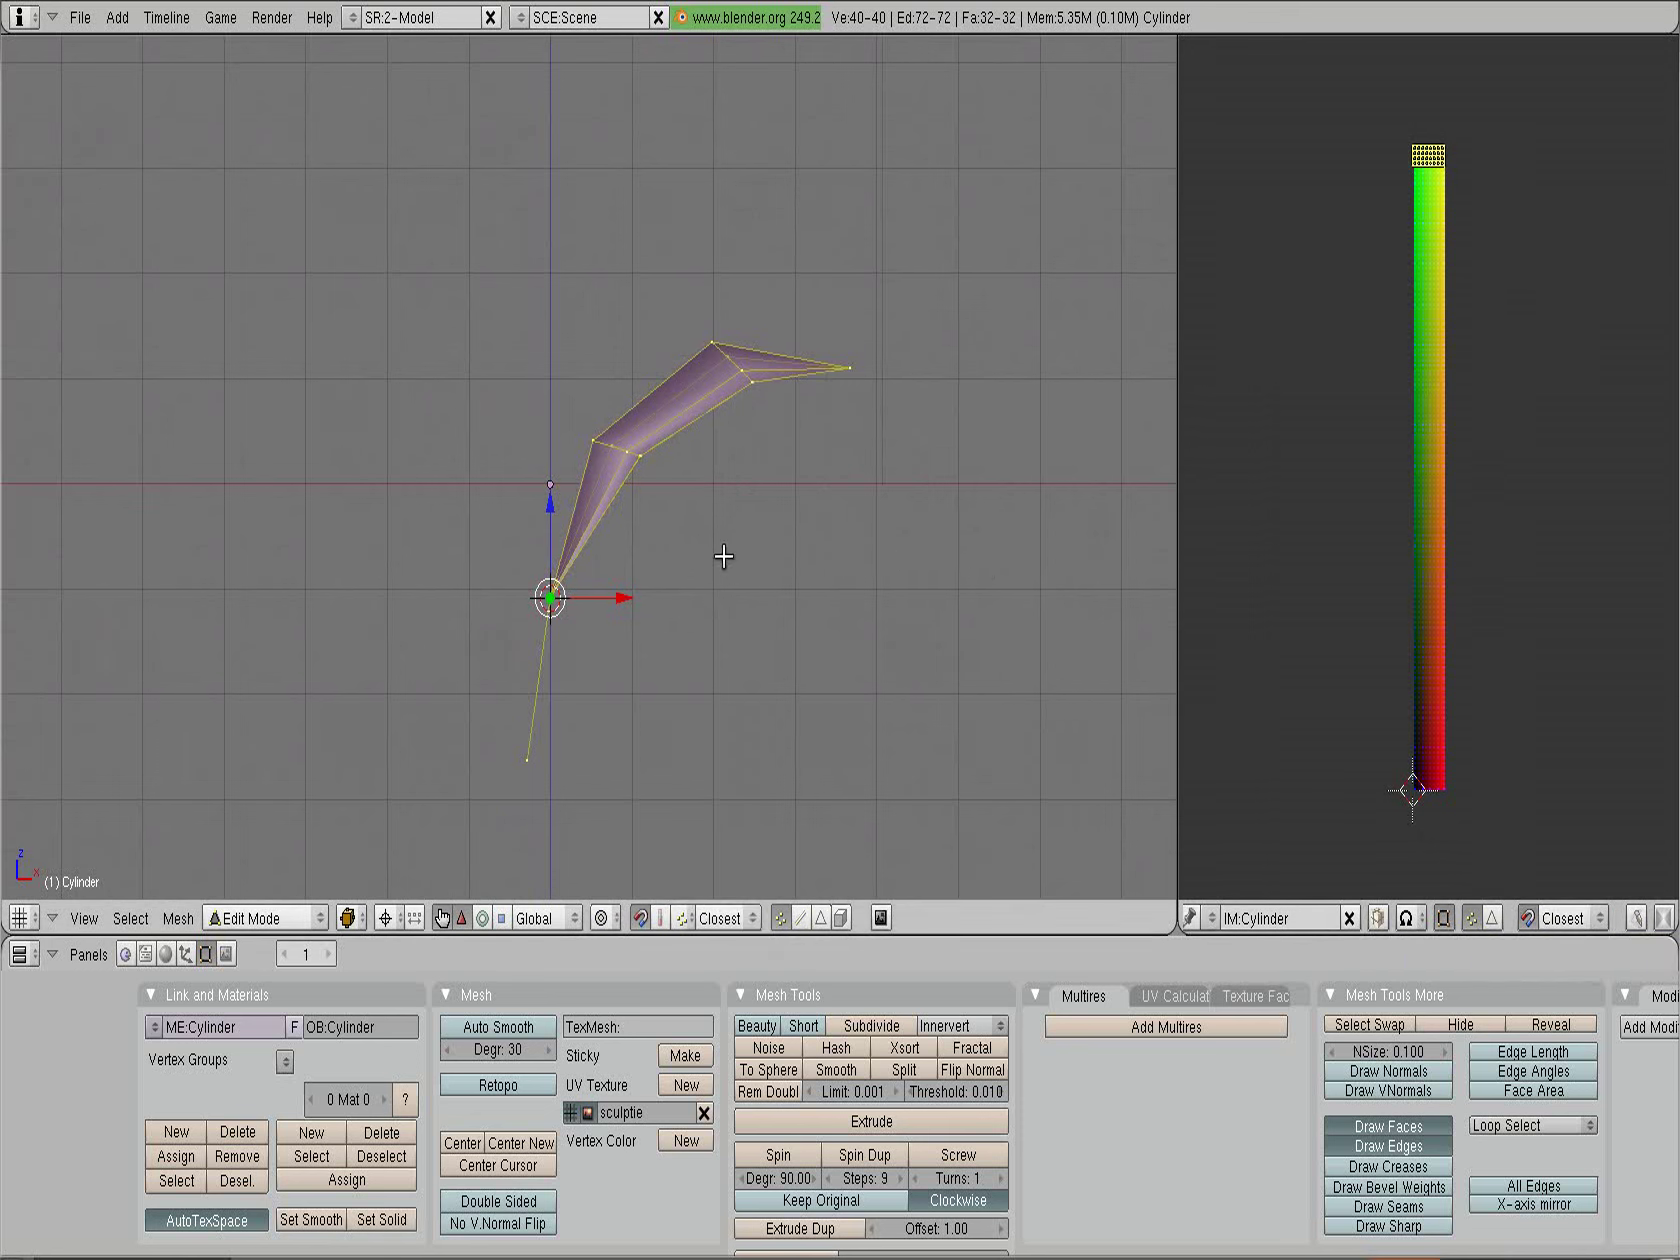
# Duplicate the blade in place and rotate the copy 180° around Z about its base
pyautogui.click(734, 608)
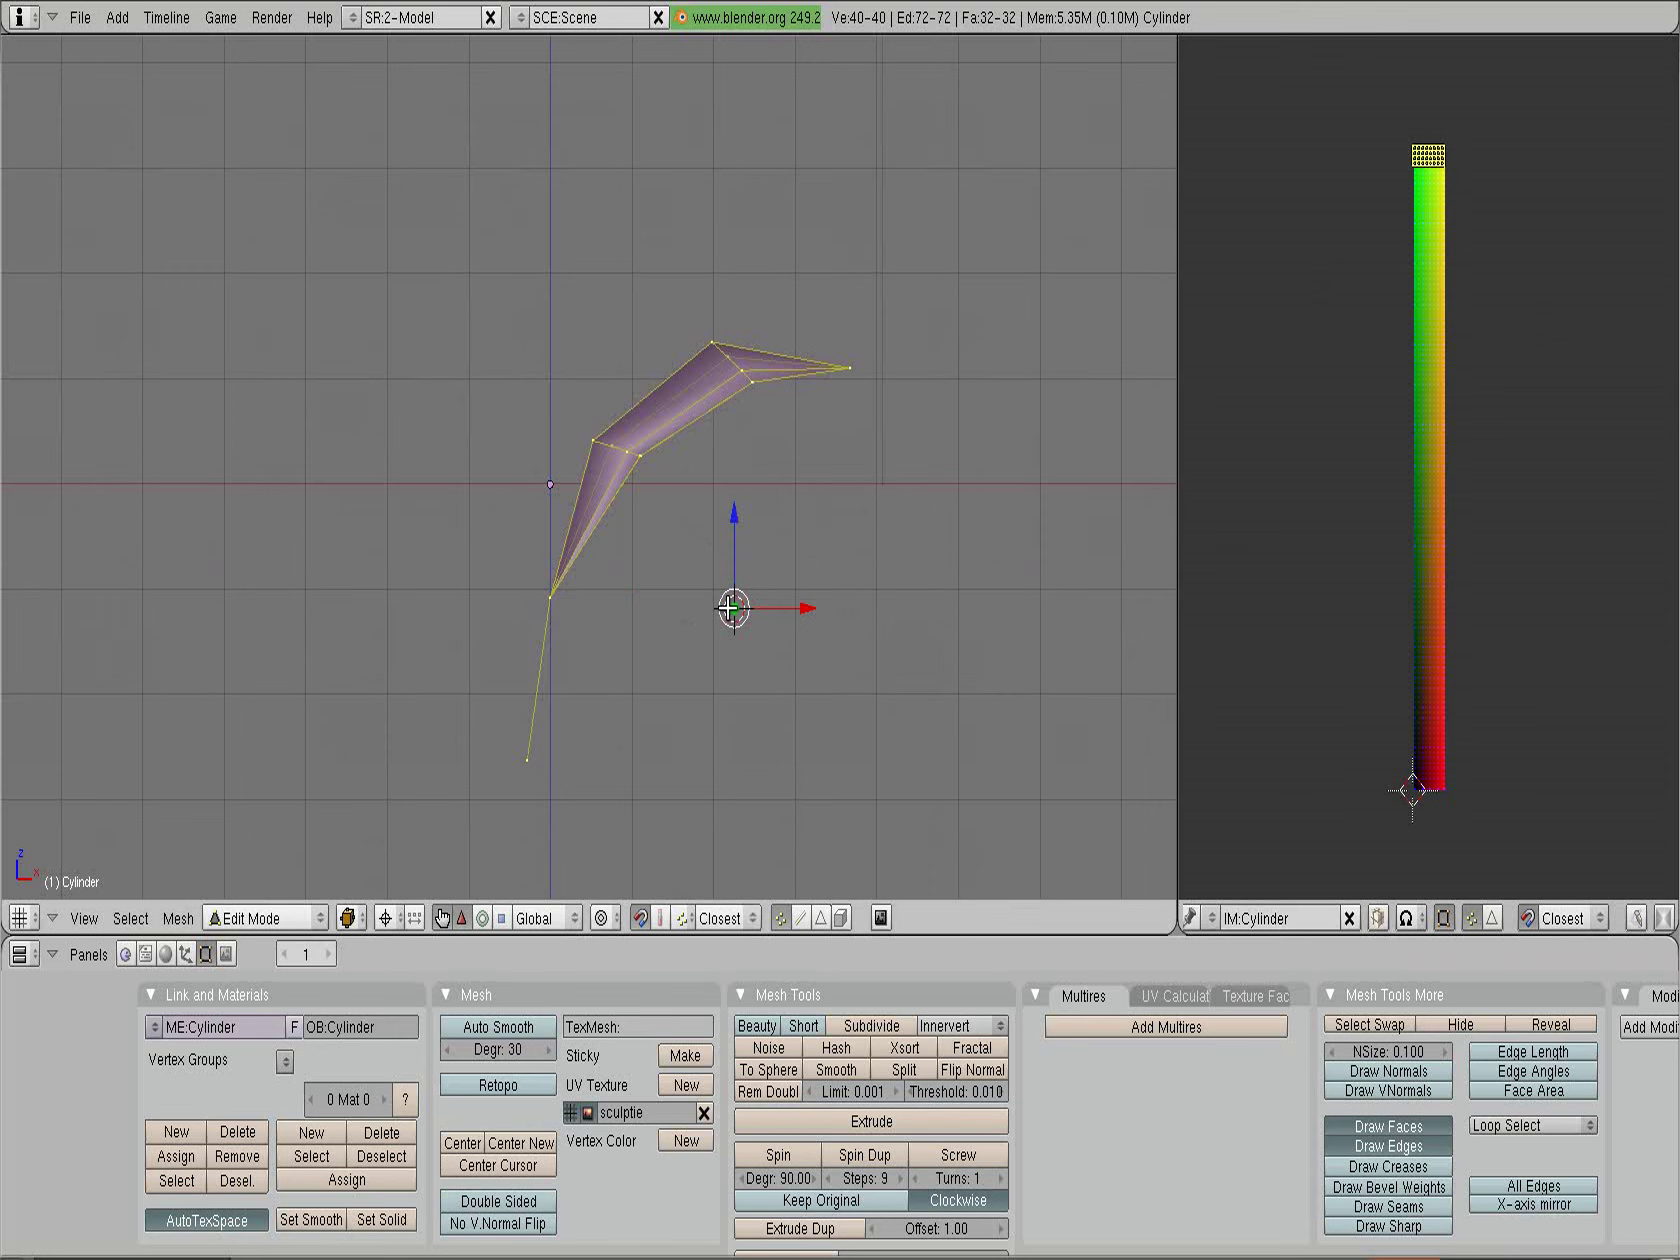
pyautogui.click(550, 594)
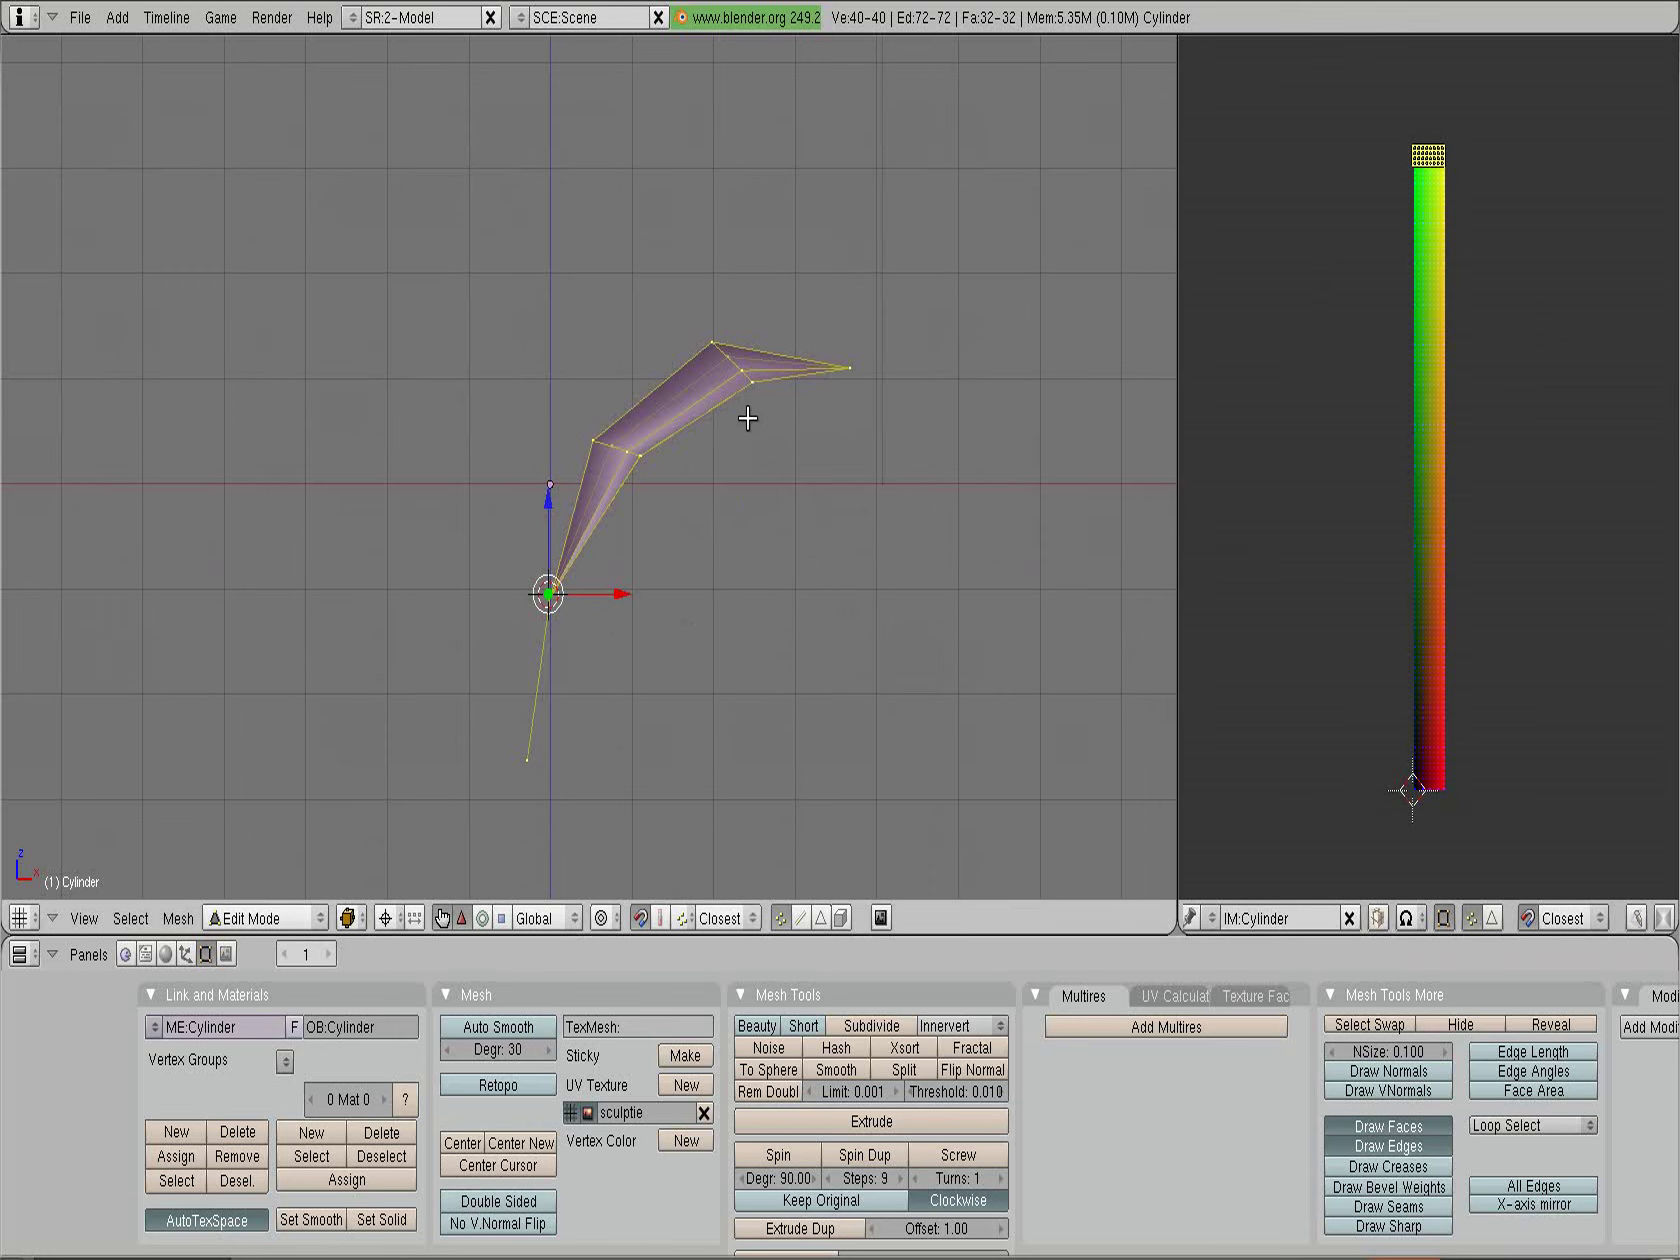
pyautogui.press('g')
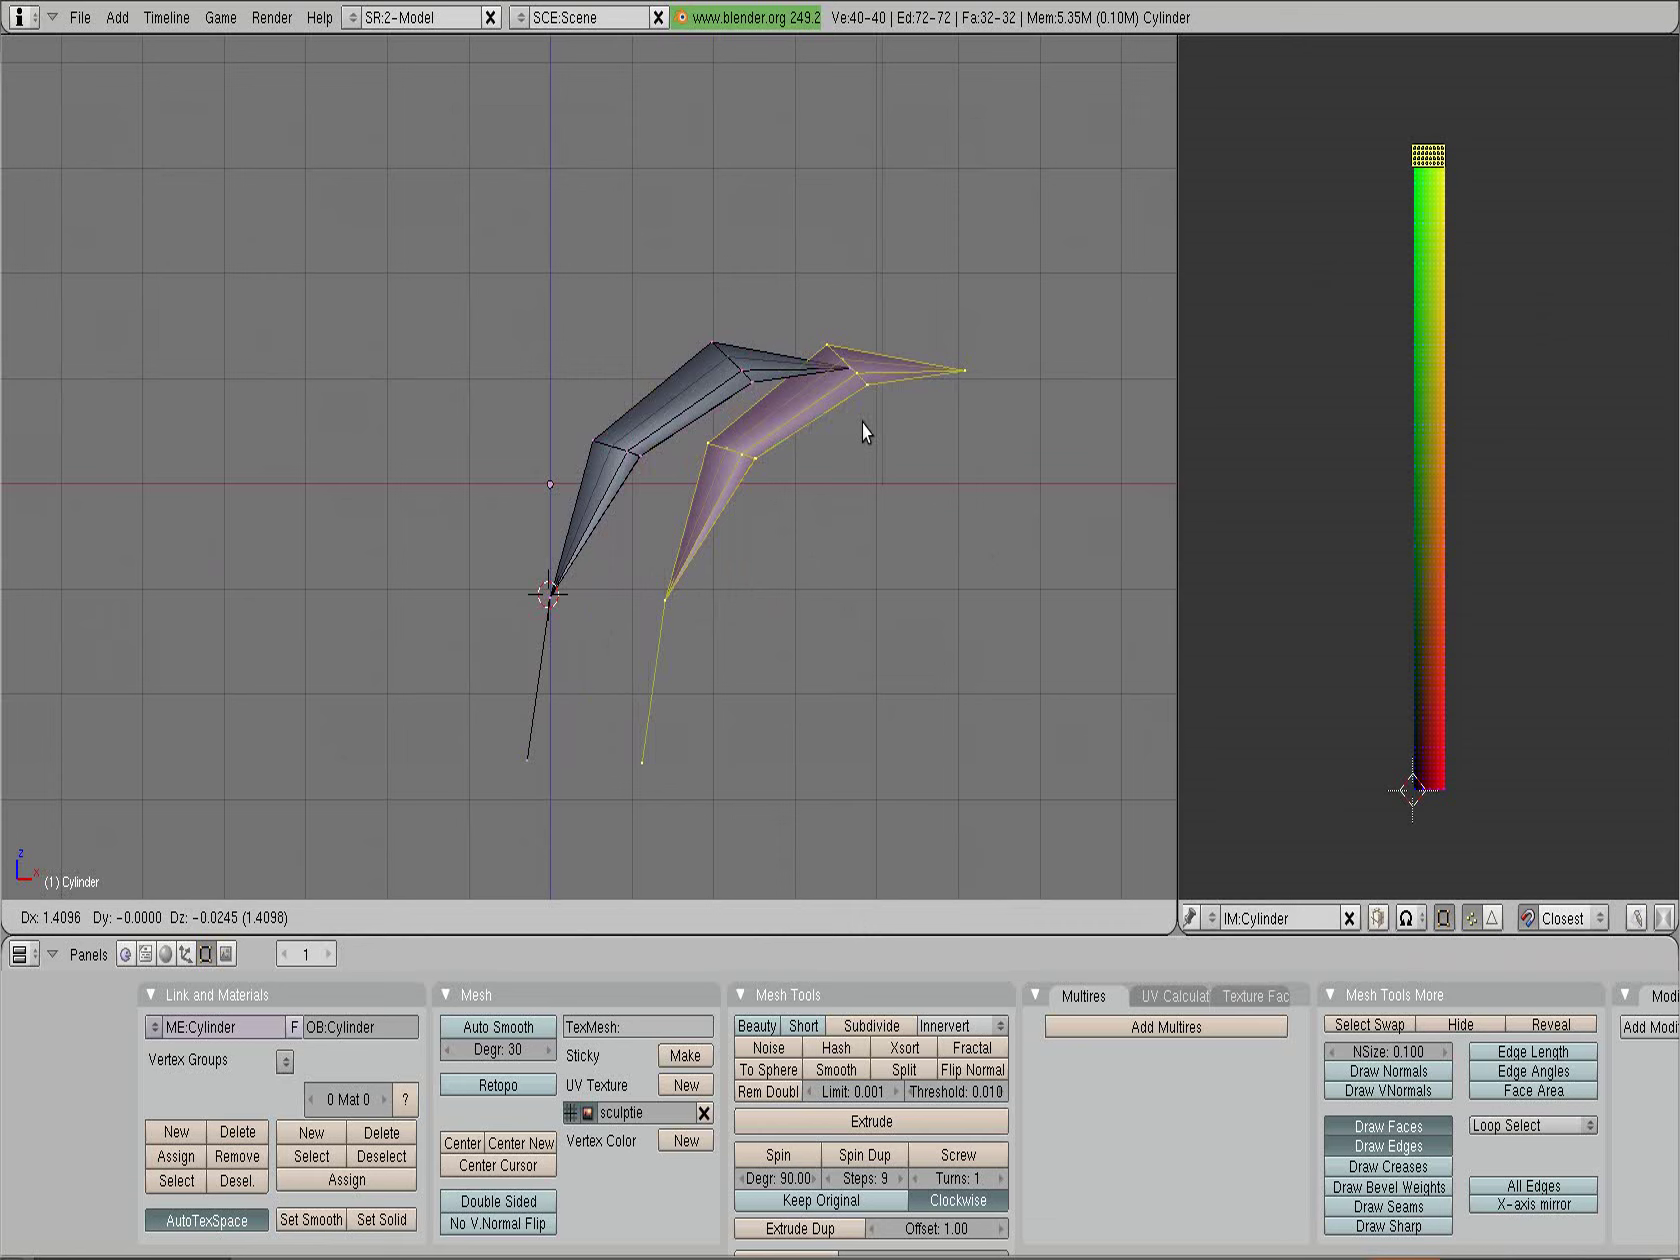
pyautogui.press('Escape')
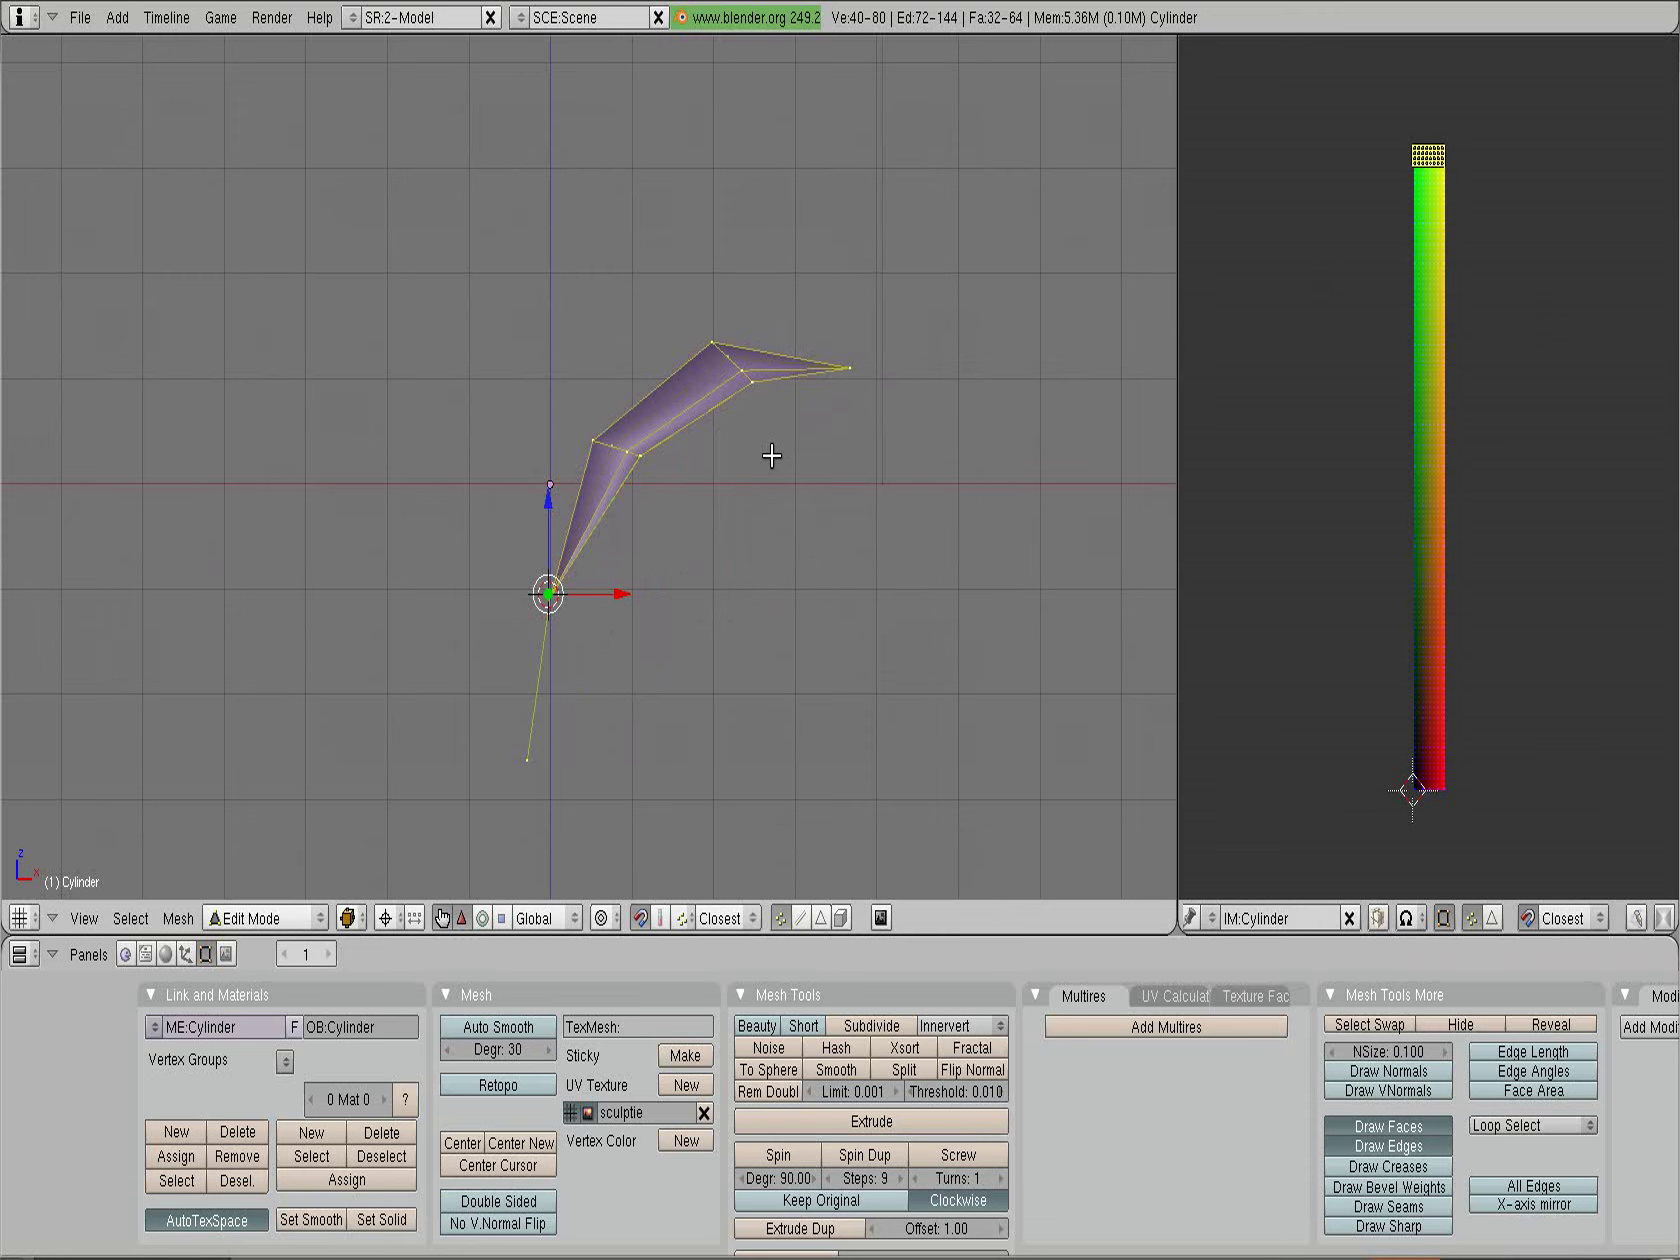
pyautogui.write('rz')
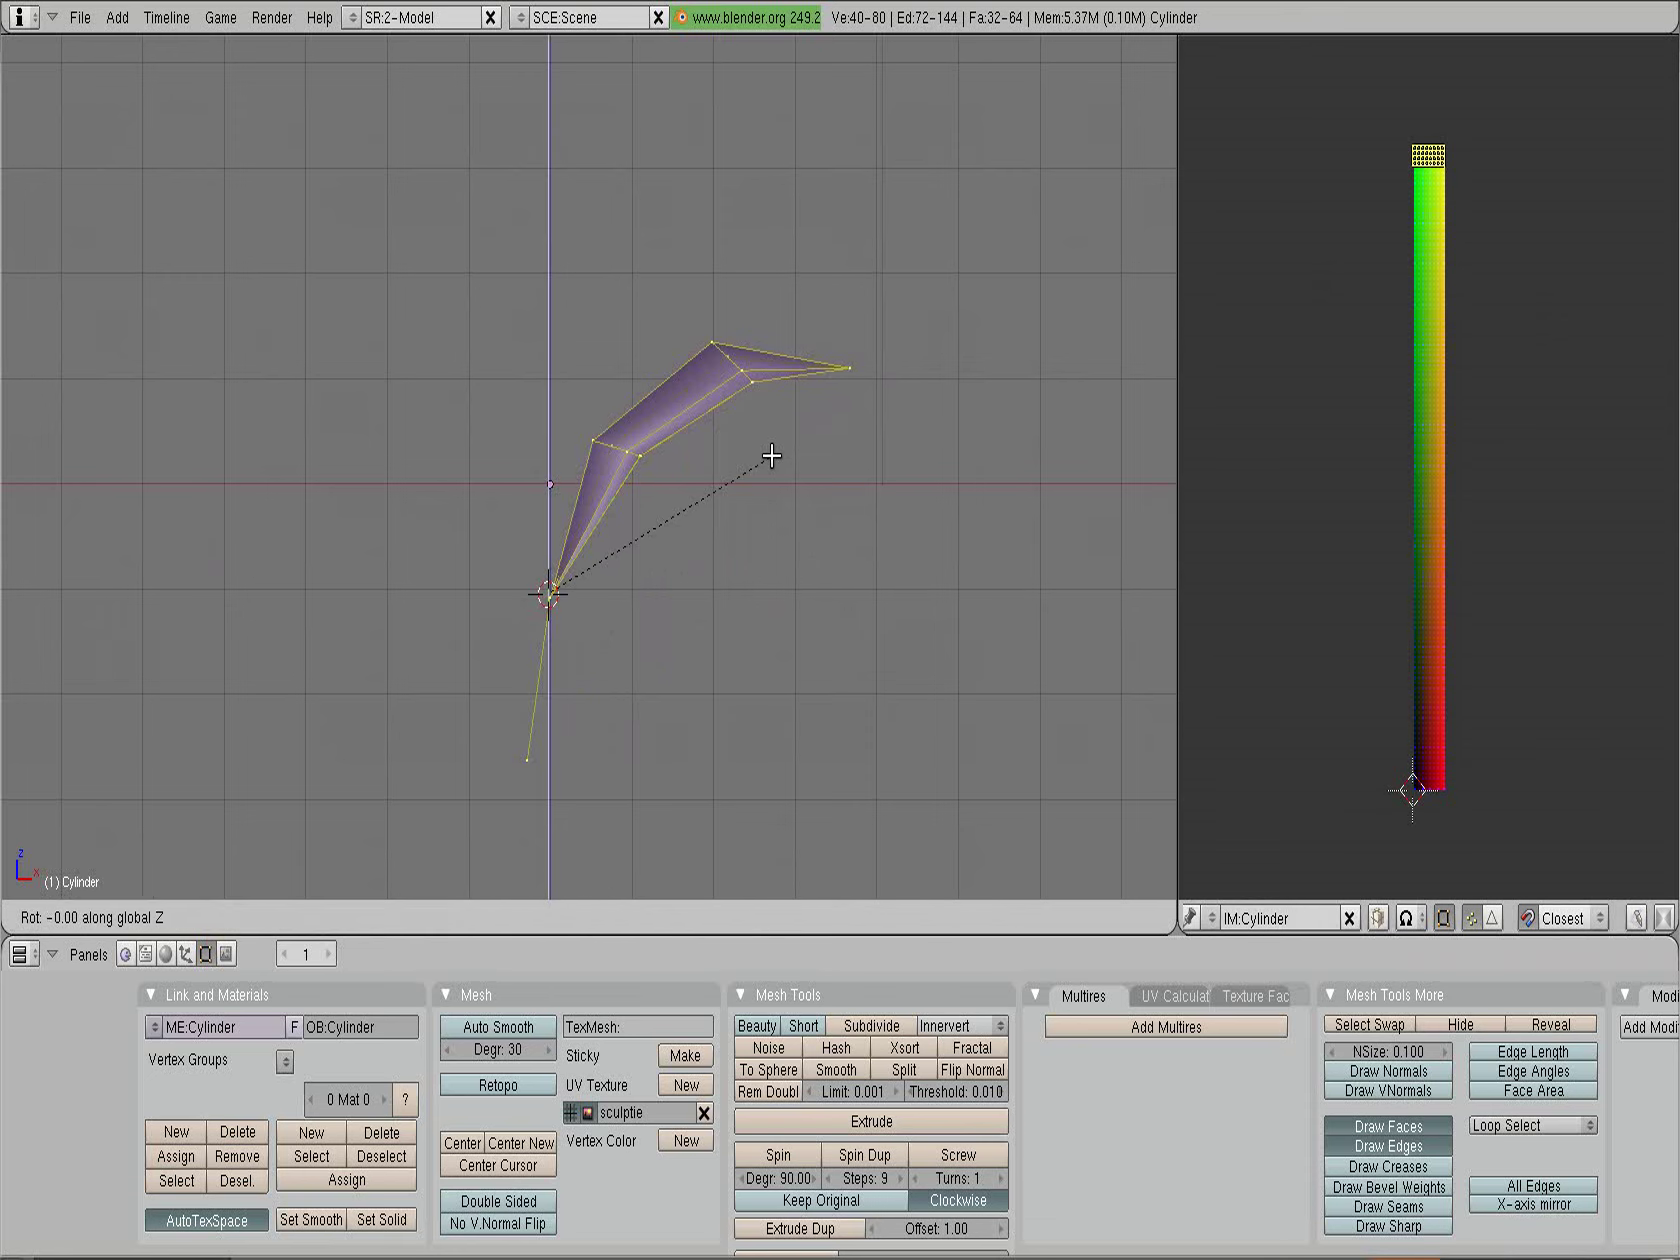
pyautogui.write('180')
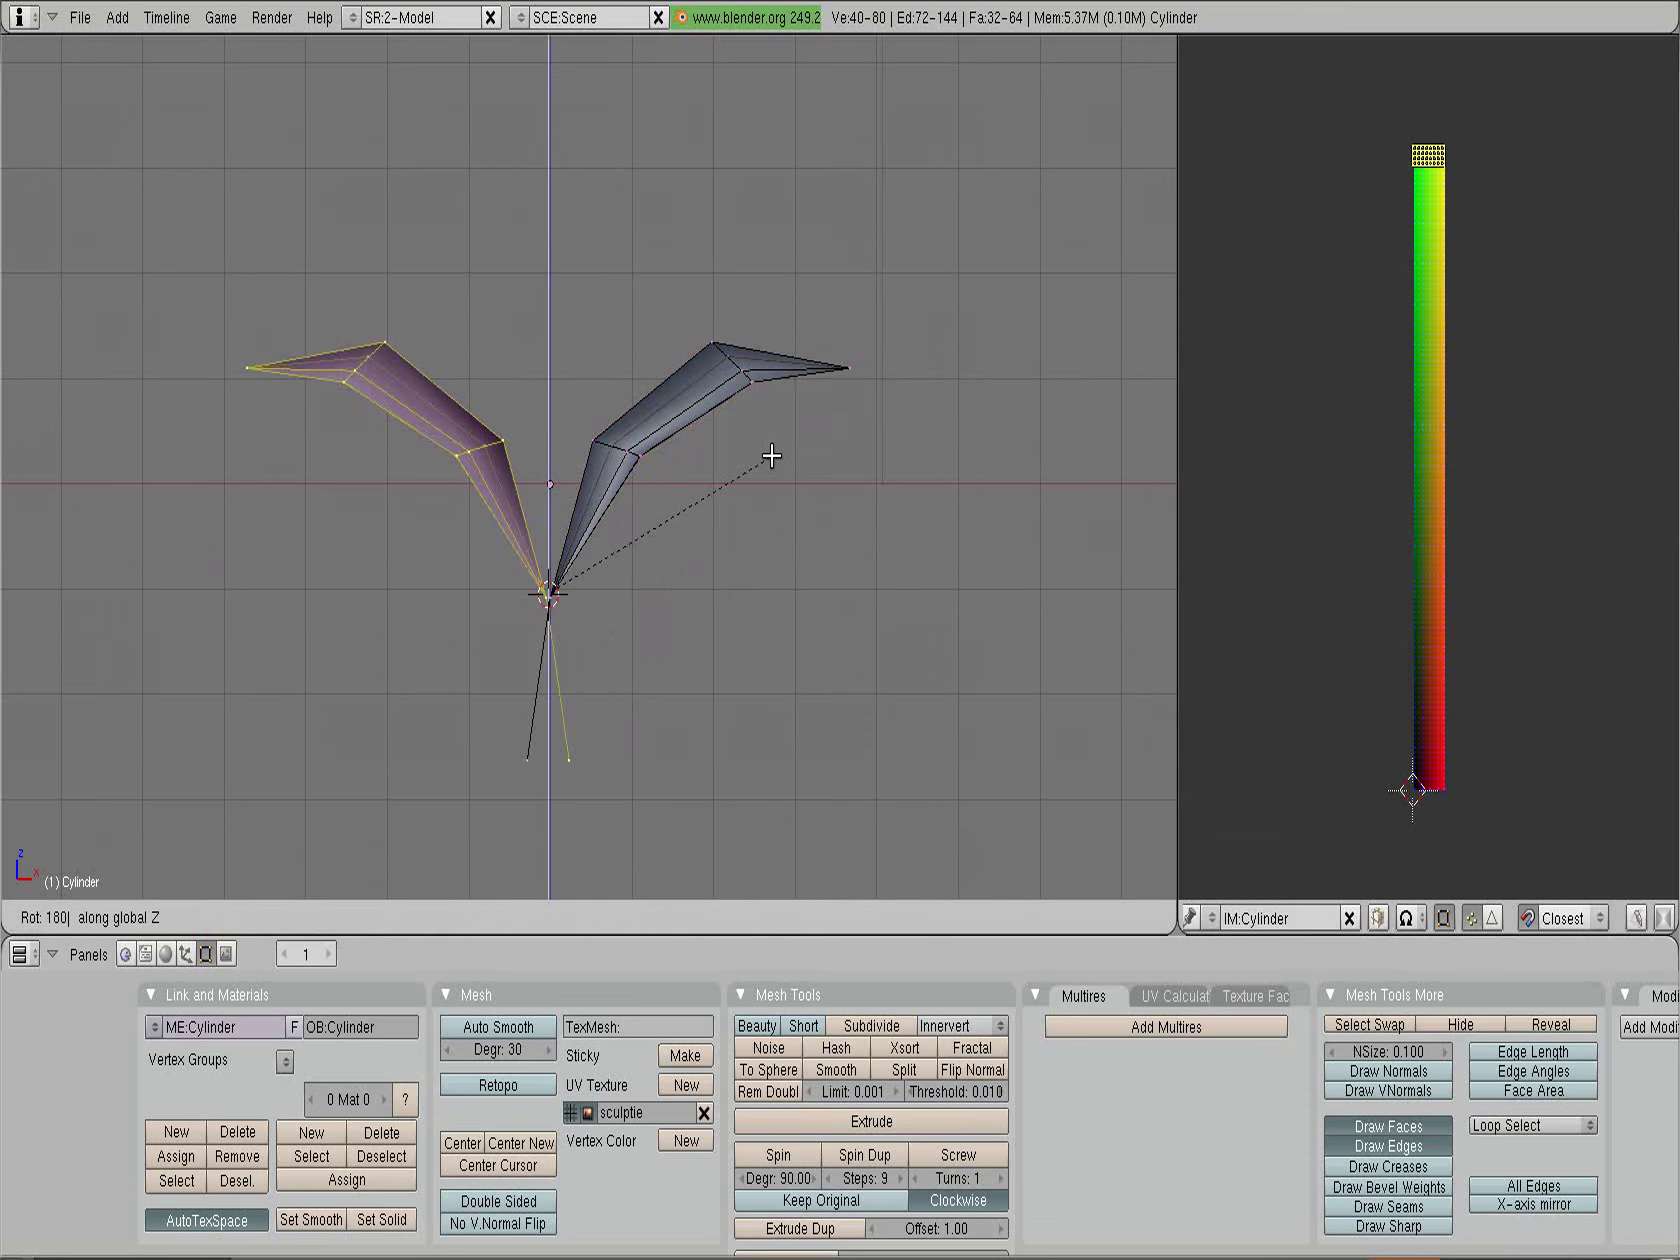
pyautogui.press('Return')
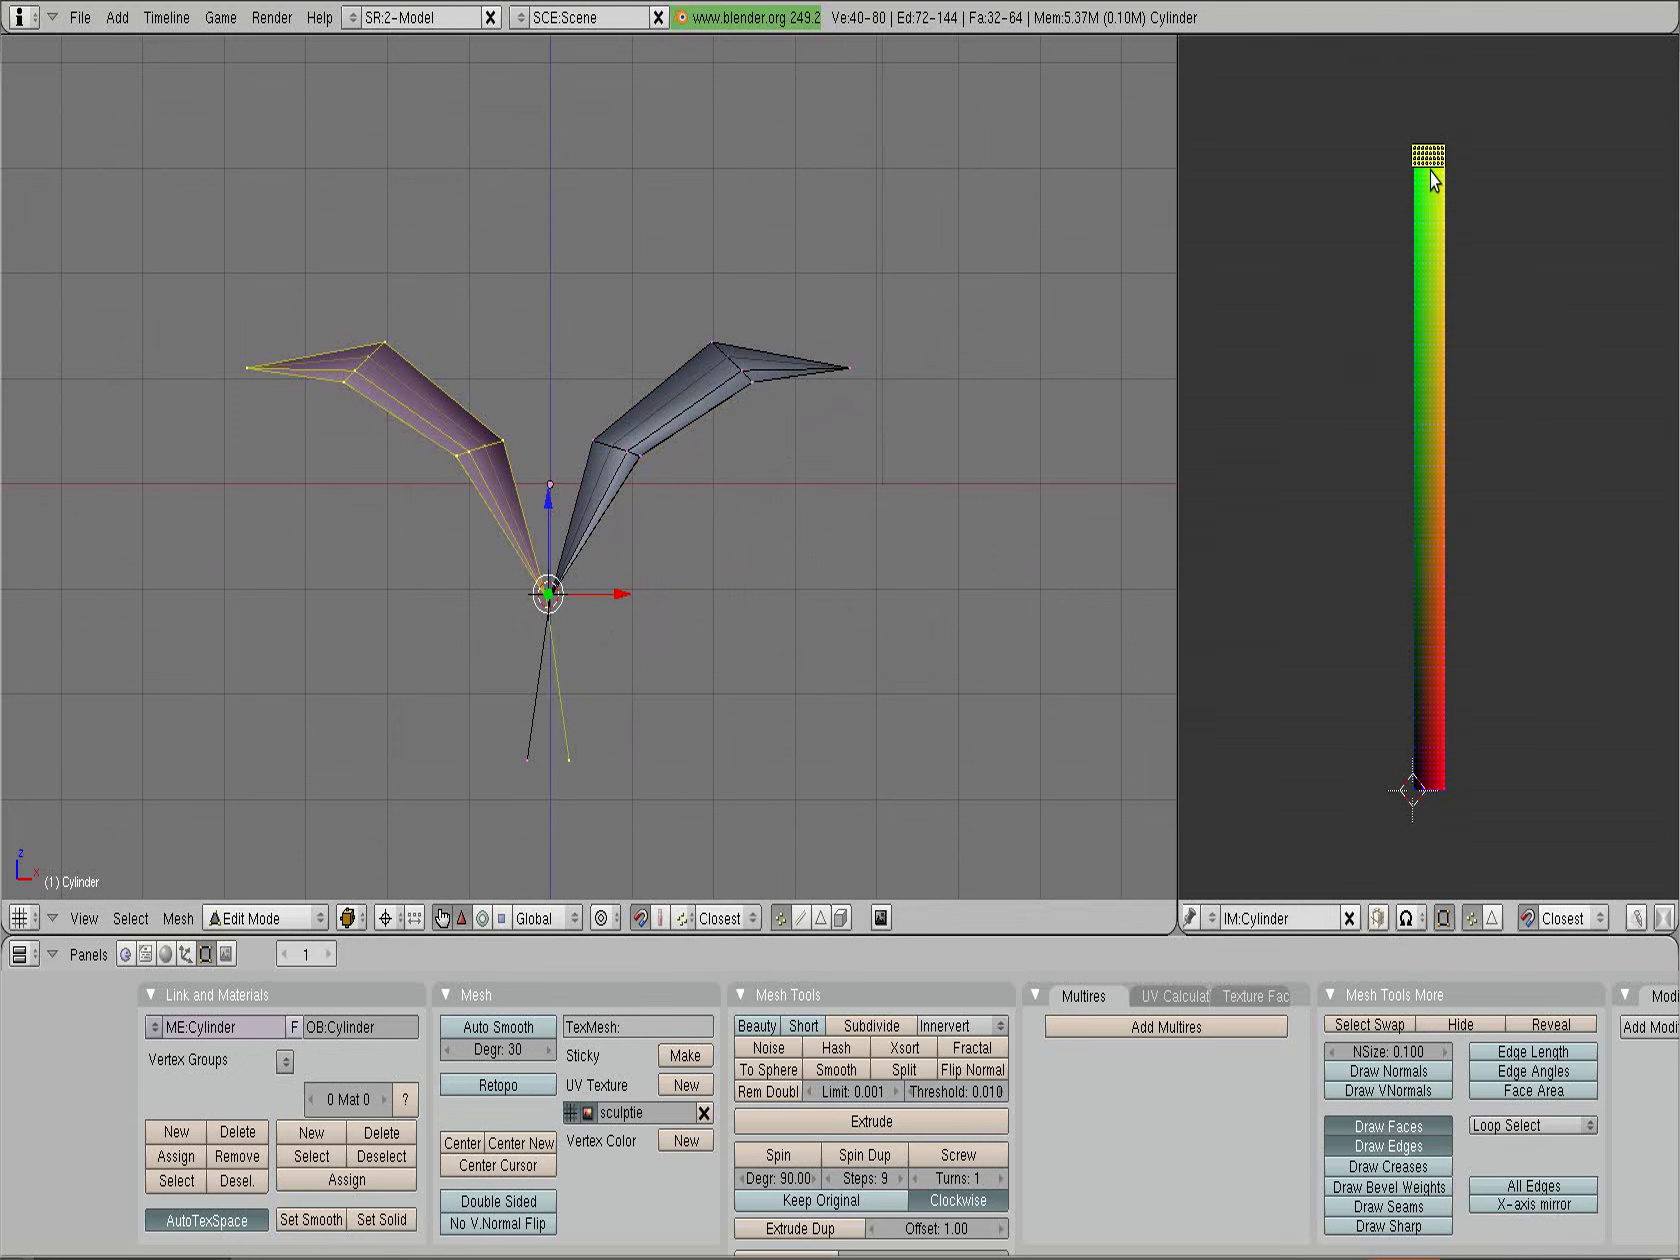
# Bring the colour strip into view and move the second blade's UVs downward
pyautogui.scroll(1, 1433, 180)
pyautogui.moveTo(1433, 180); pyautogui.dragTo(1430, 490, button='middle')
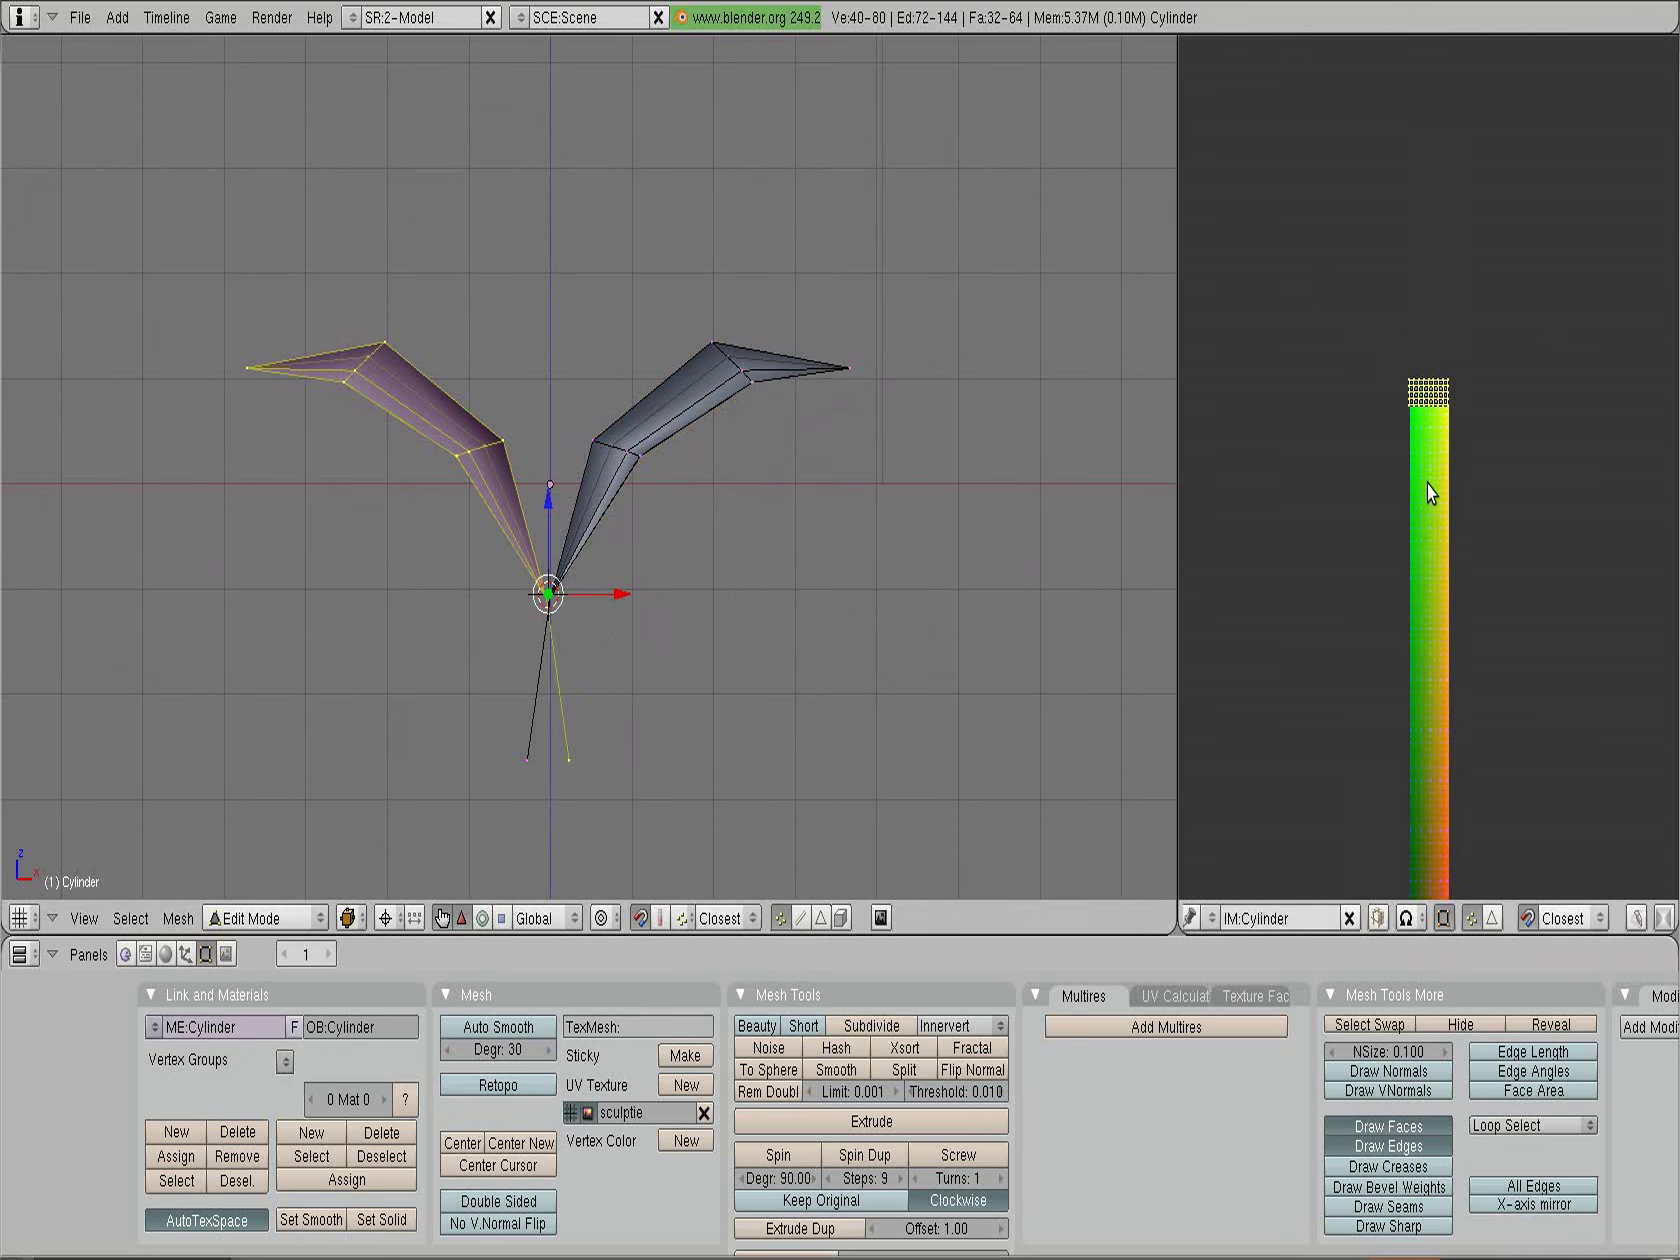
pyautogui.scroll(2, 1430, 490)
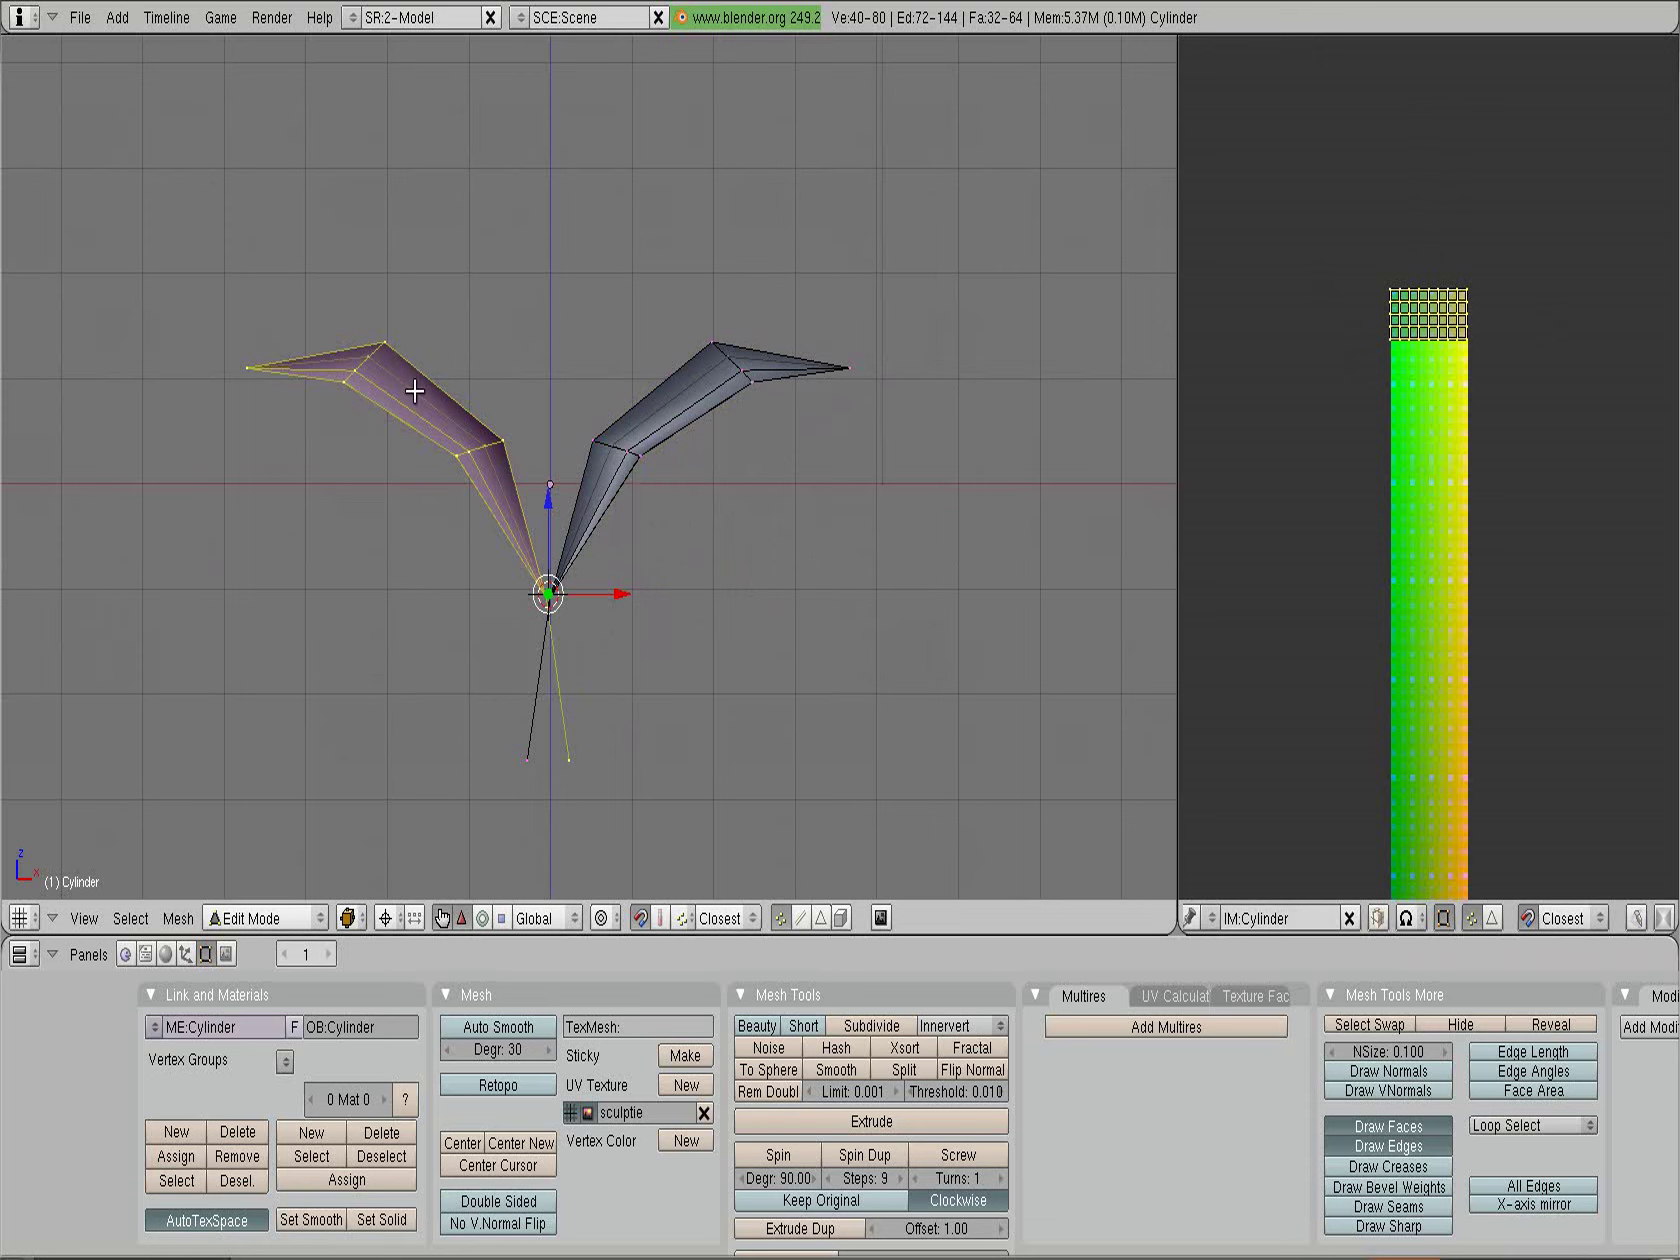
pyautogui.moveTo(1417, 376); pyautogui.dragTo(1405, 399, button='middle')
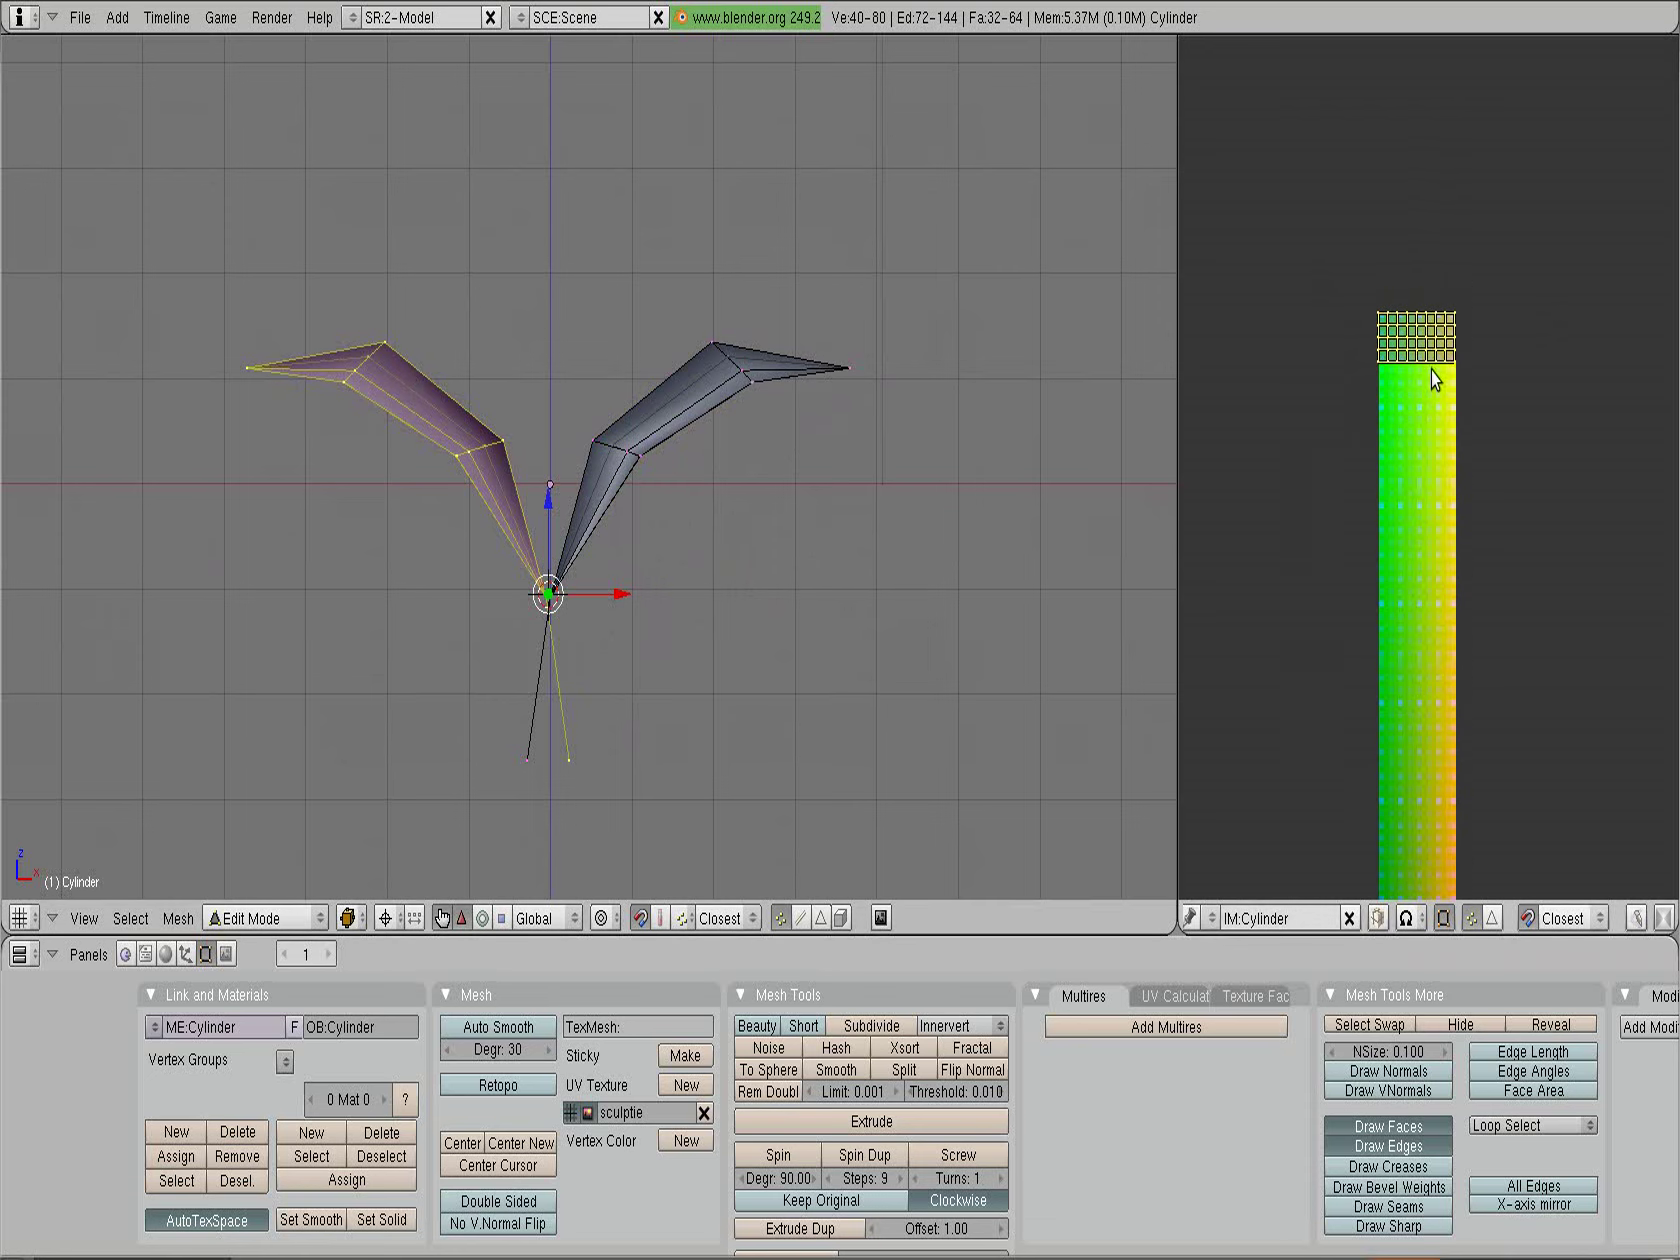
pyautogui.press('g')
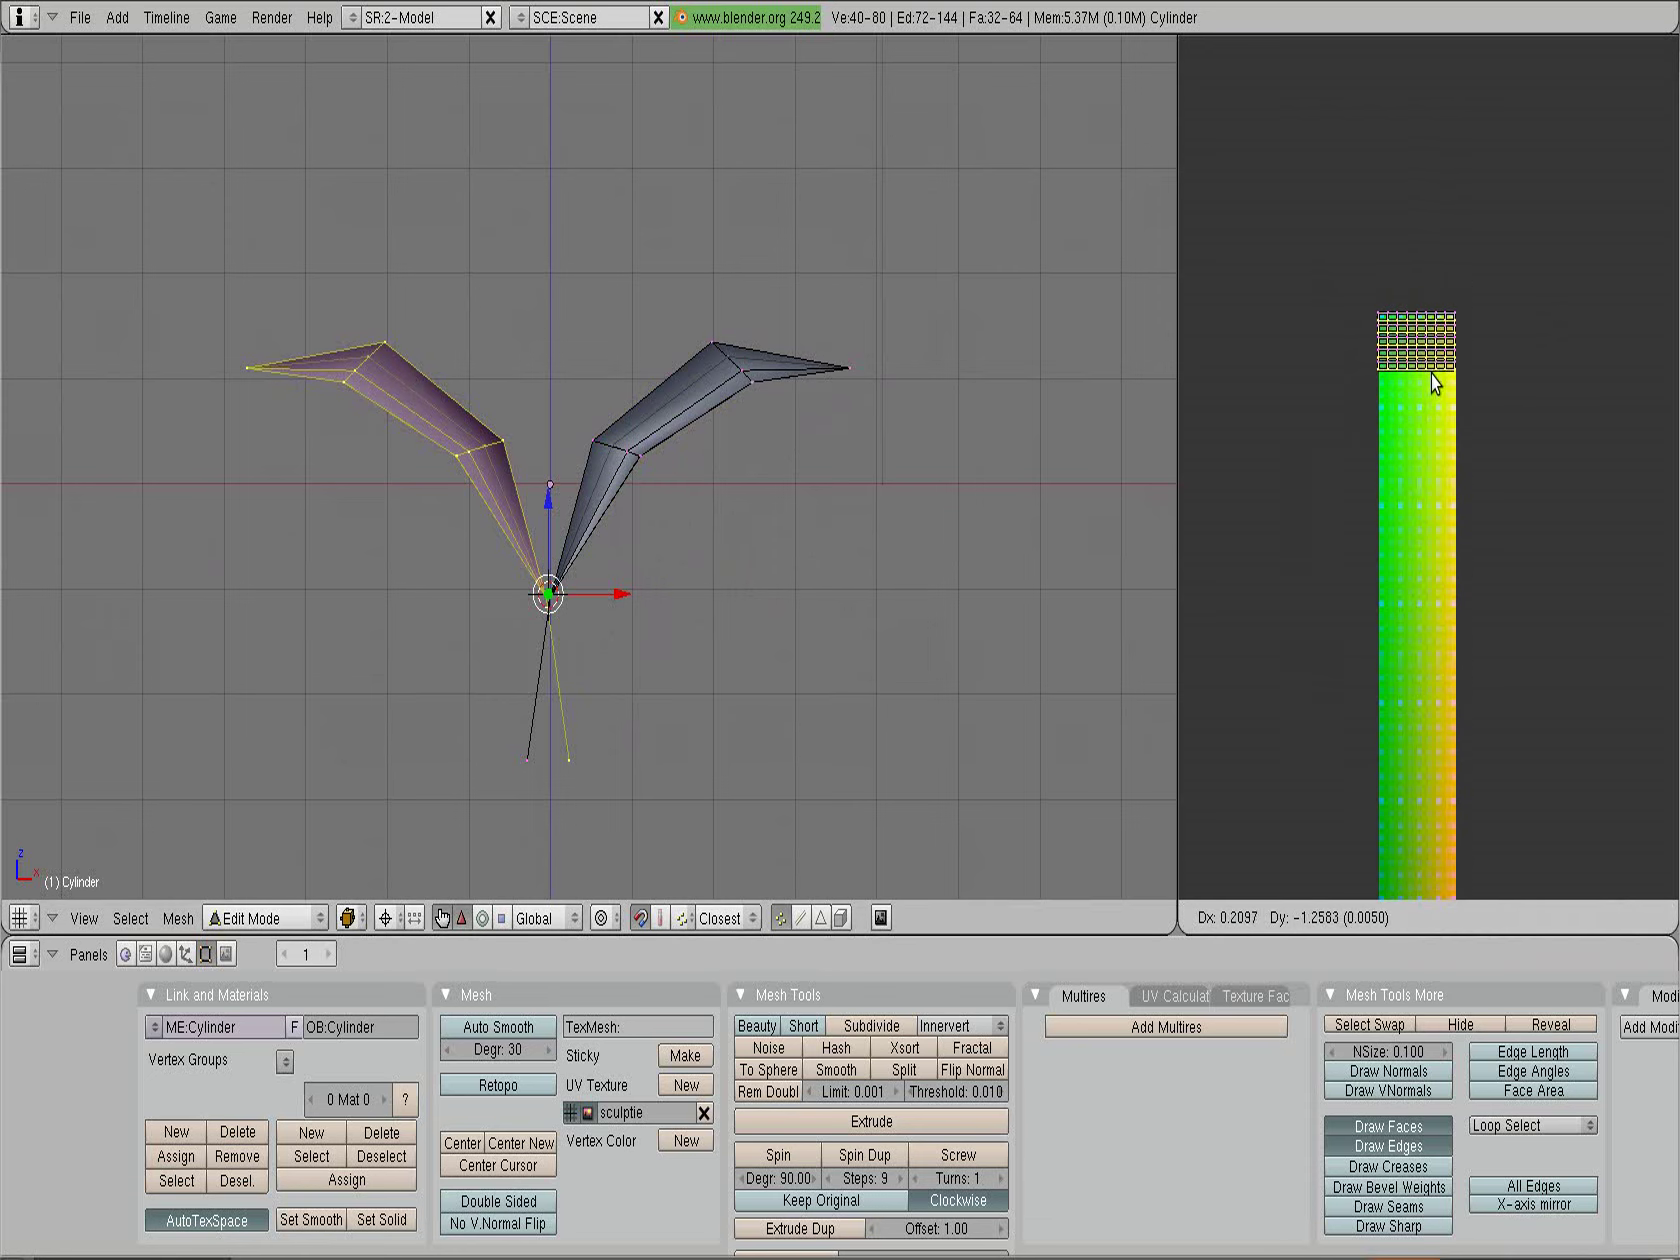
pyautogui.click(1440, 440)
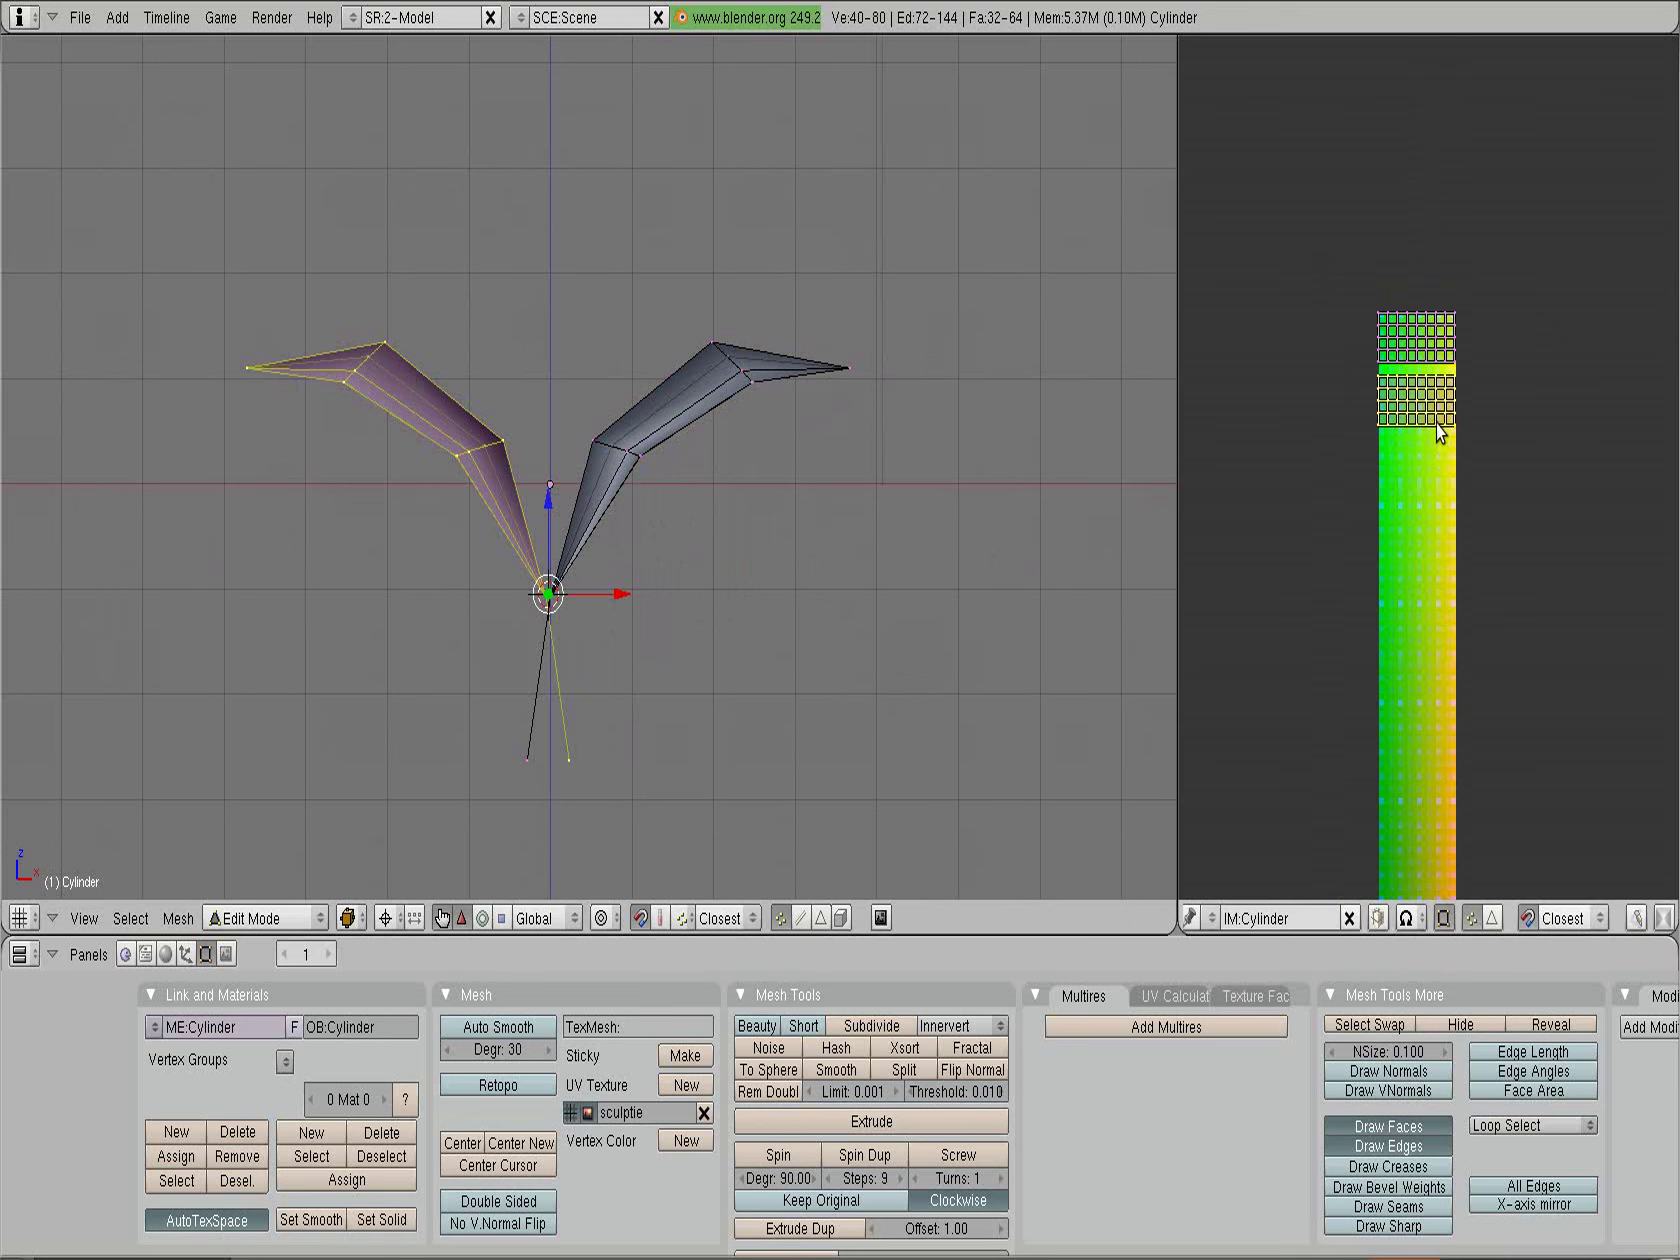
# Reposition the second blade's UVs flush against the first blade's, leaving no gap
pyautogui.scroll(1, 1440, 440)
pyautogui.scroll(2, 1415, 345)
pyautogui.scroll(1, 1417, 452)
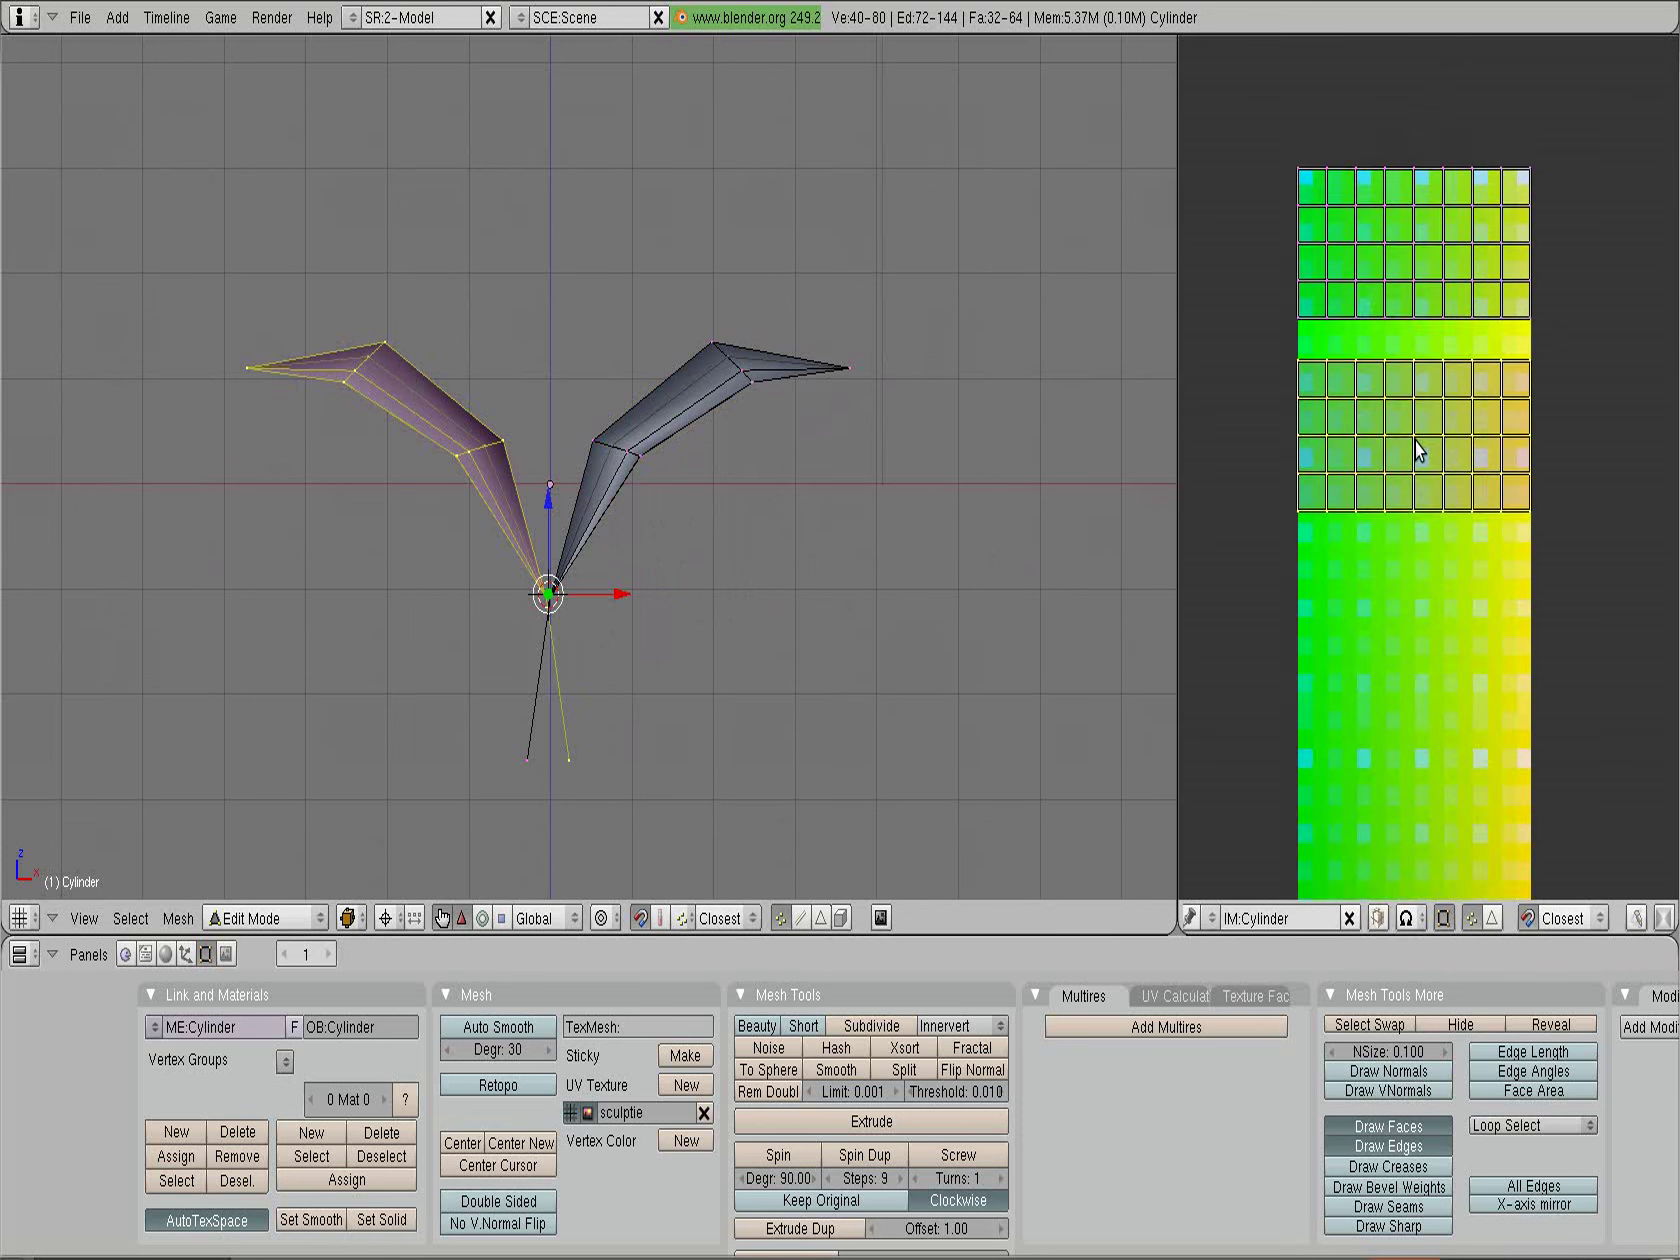
pyautogui.scroll(1, 1420, 450)
pyautogui.press('g')
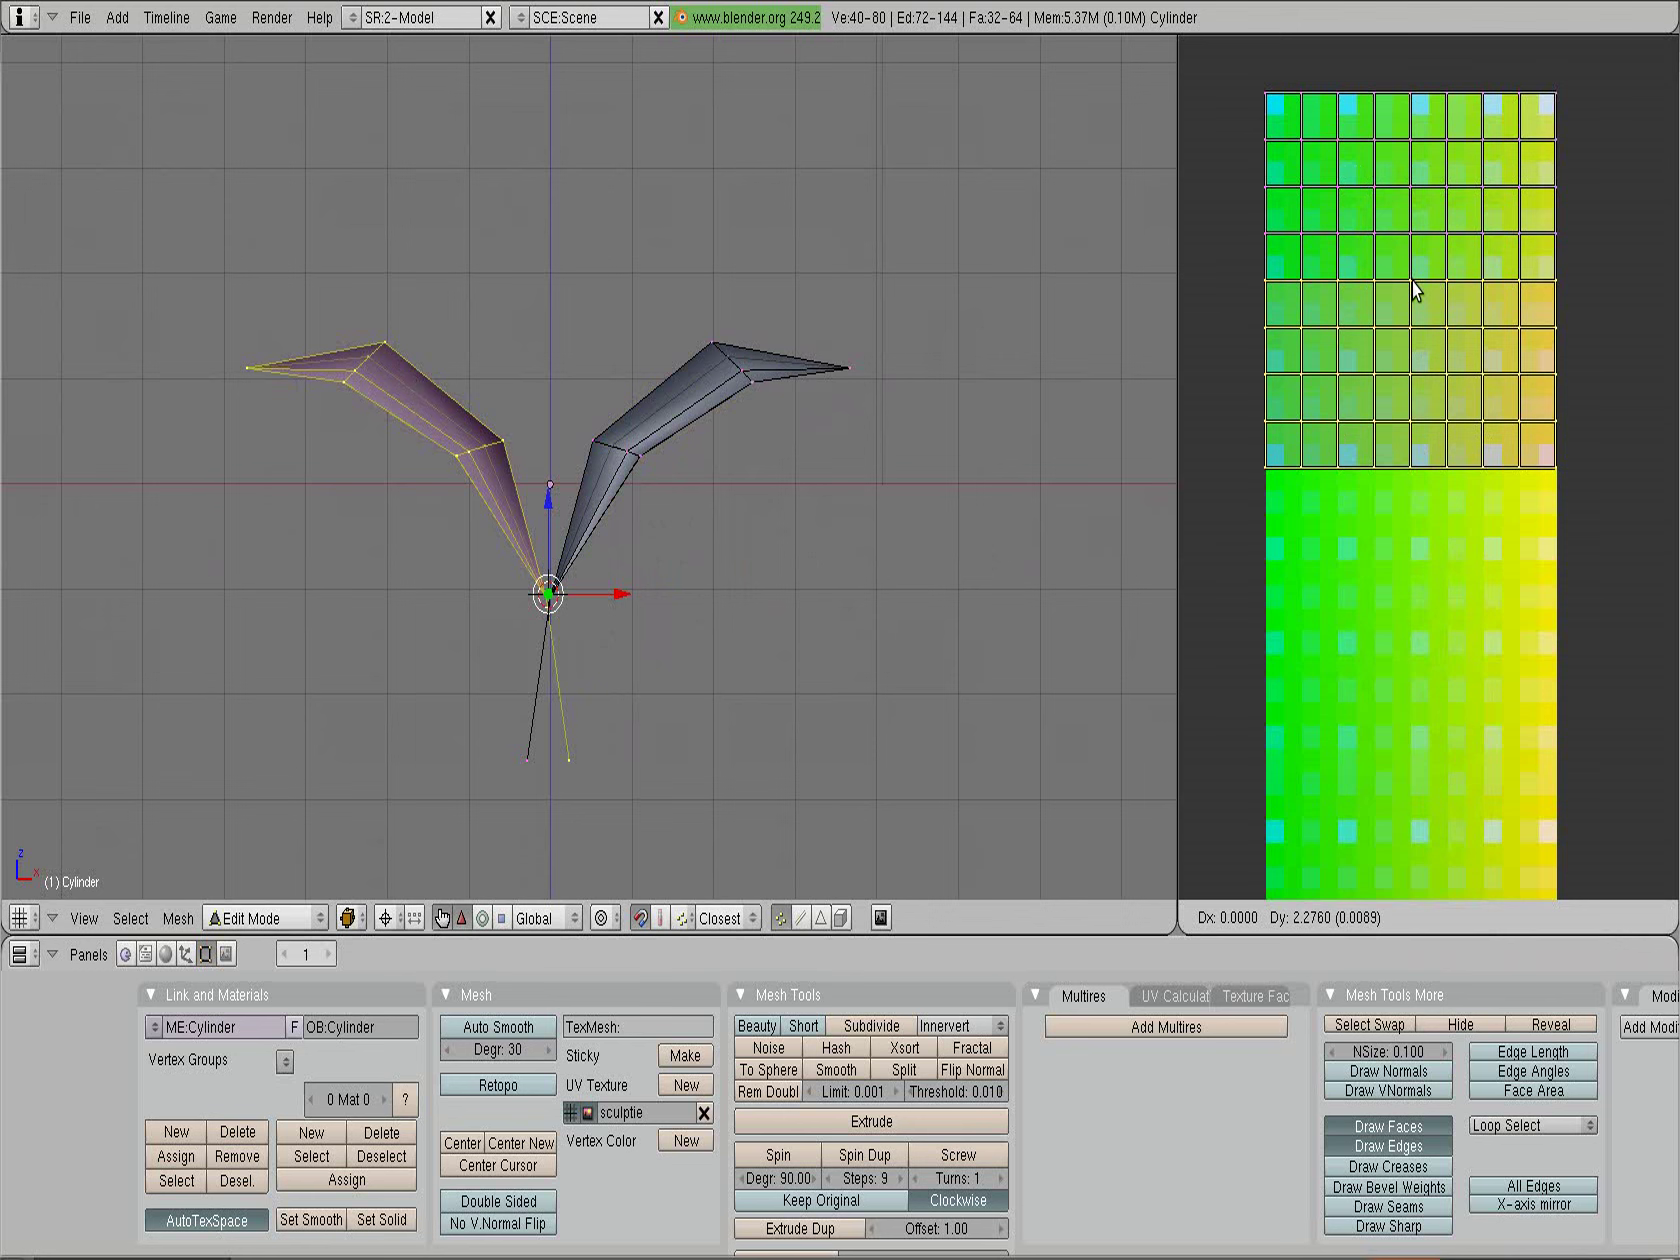
pyautogui.click(1414, 290)
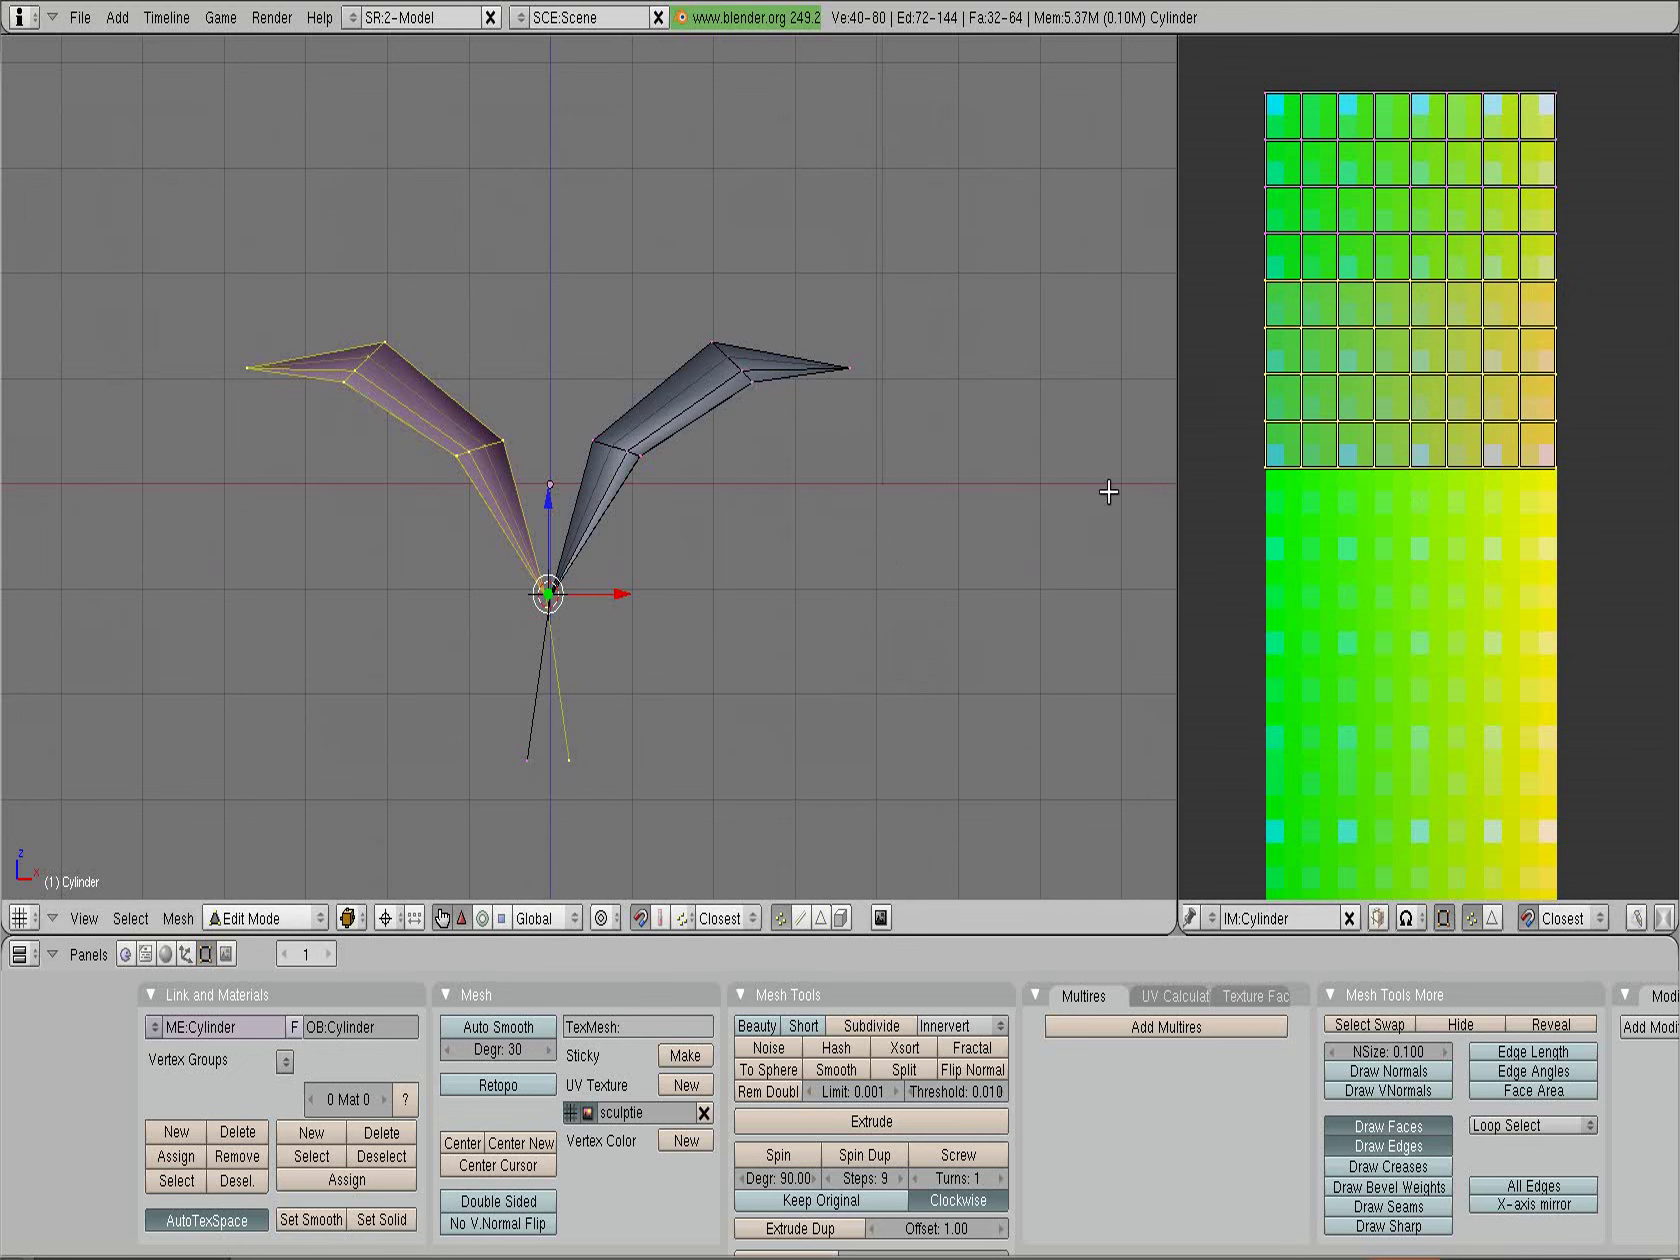
pyautogui.scroll(-1, 1055, 540)
pyautogui.scroll(-1, 995, 560)
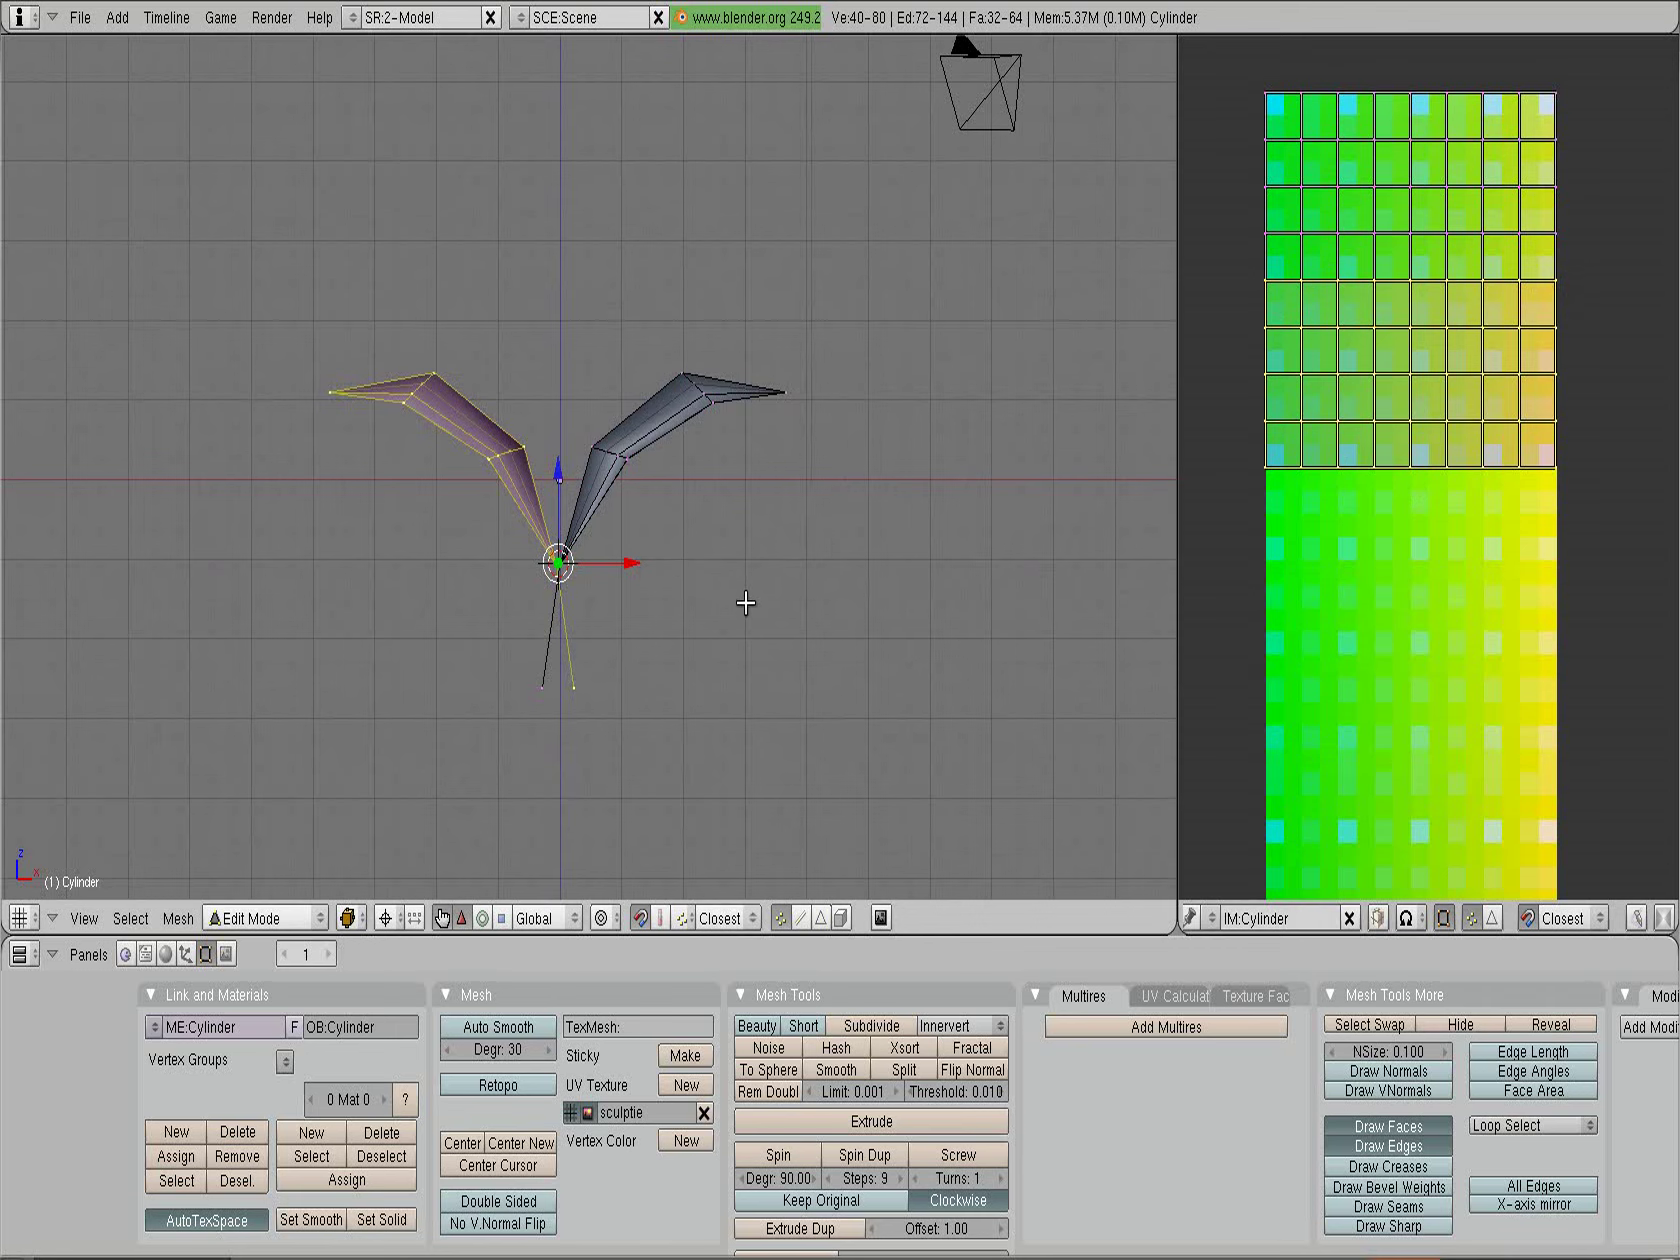
# Select both blades and duplicate them in place
pyautogui.scroll(-1, 746, 604)
pyautogui.scroll(-1, 1375, 678)
pyautogui.scroll(-1, 1360, 680)
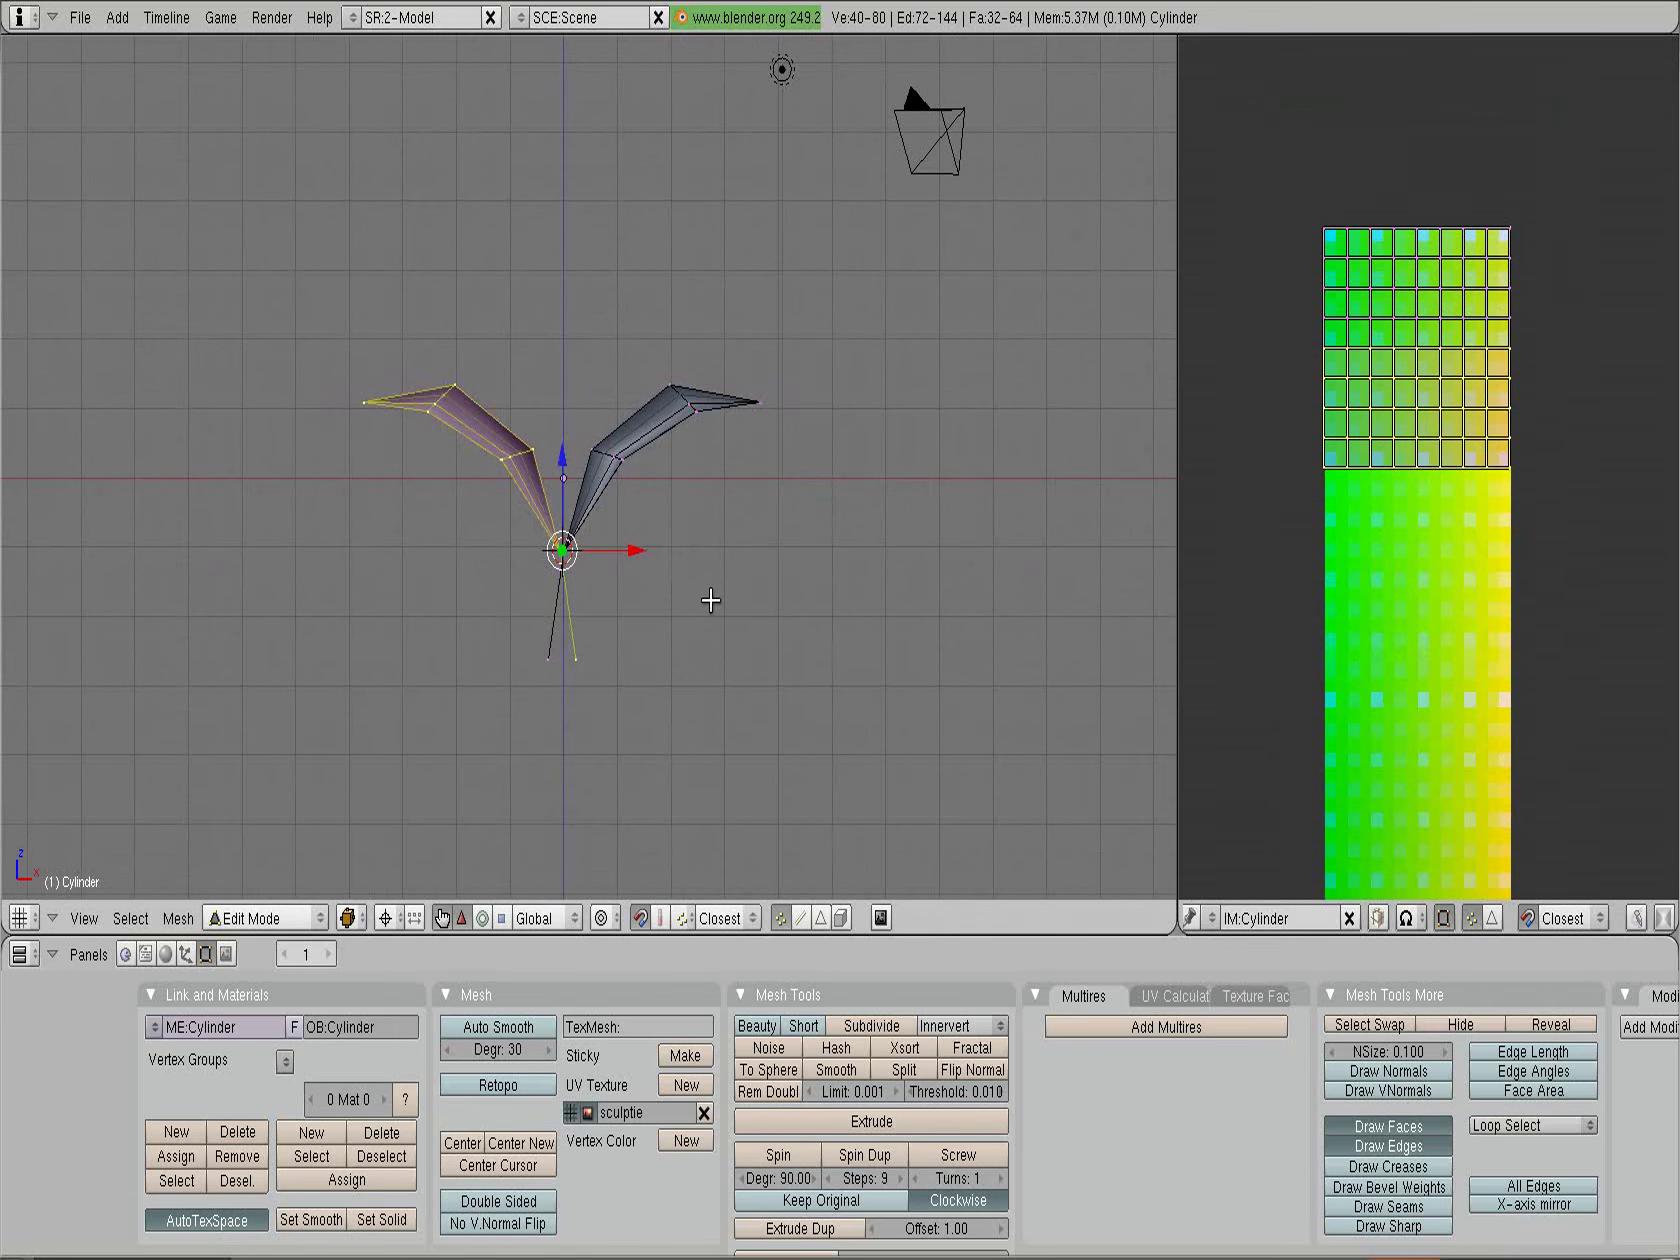
pyautogui.press('a')
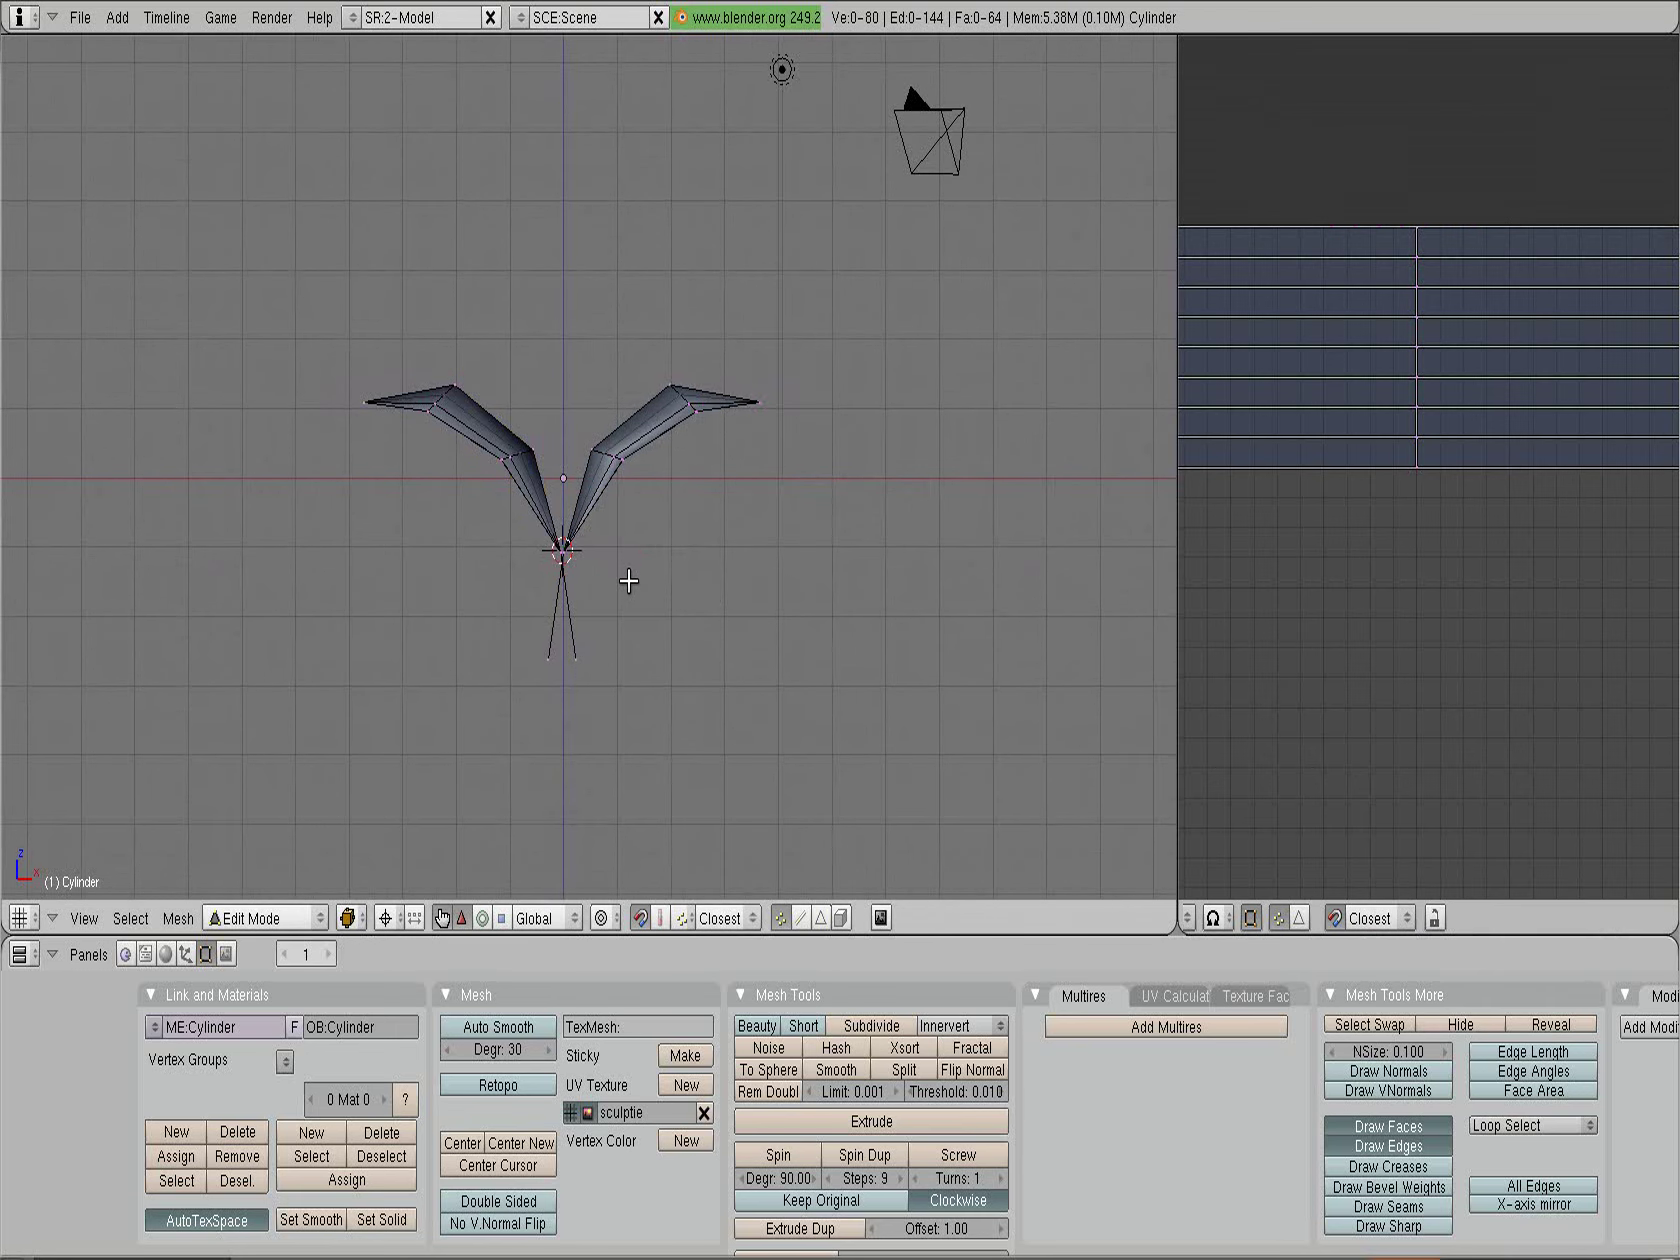
pyautogui.click(627, 578)
pyautogui.press('a')
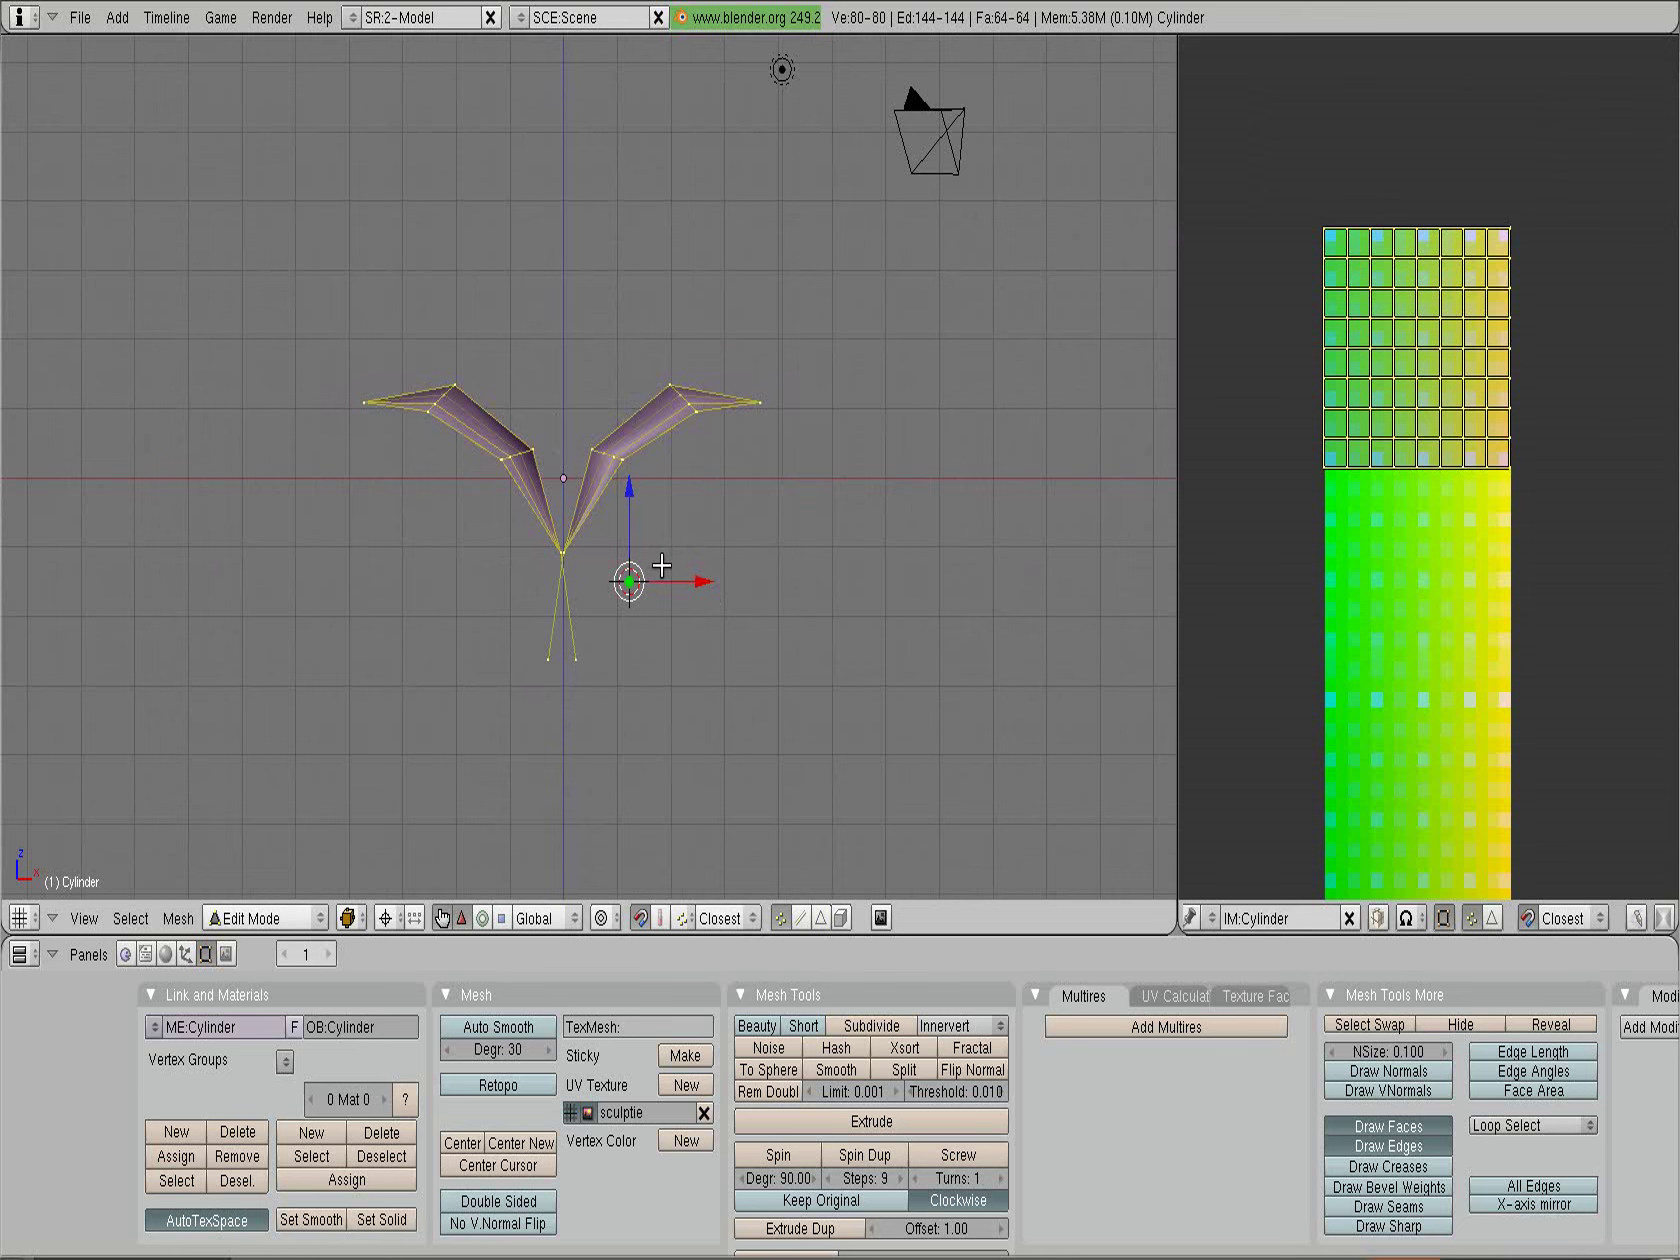
pyautogui.hotkey('shift', 'd')
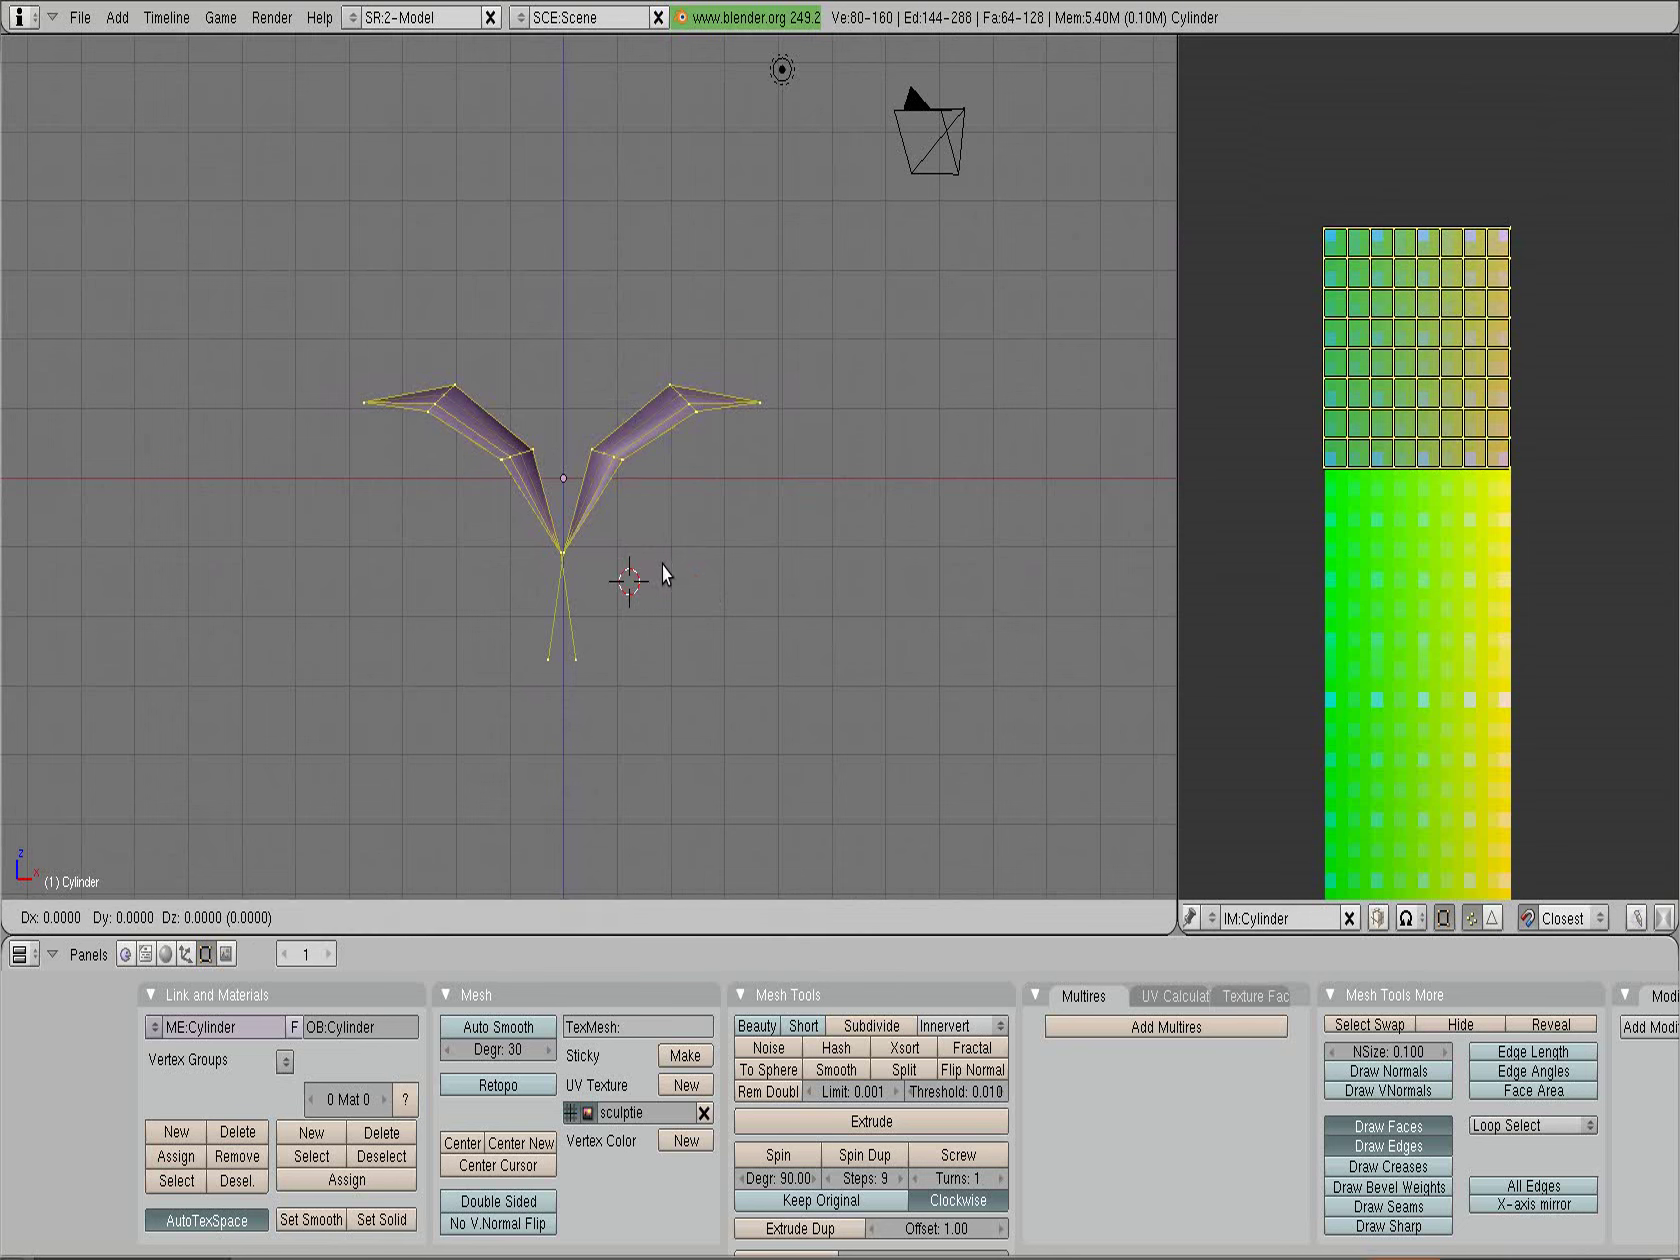
pyautogui.rightClick(712, 565)
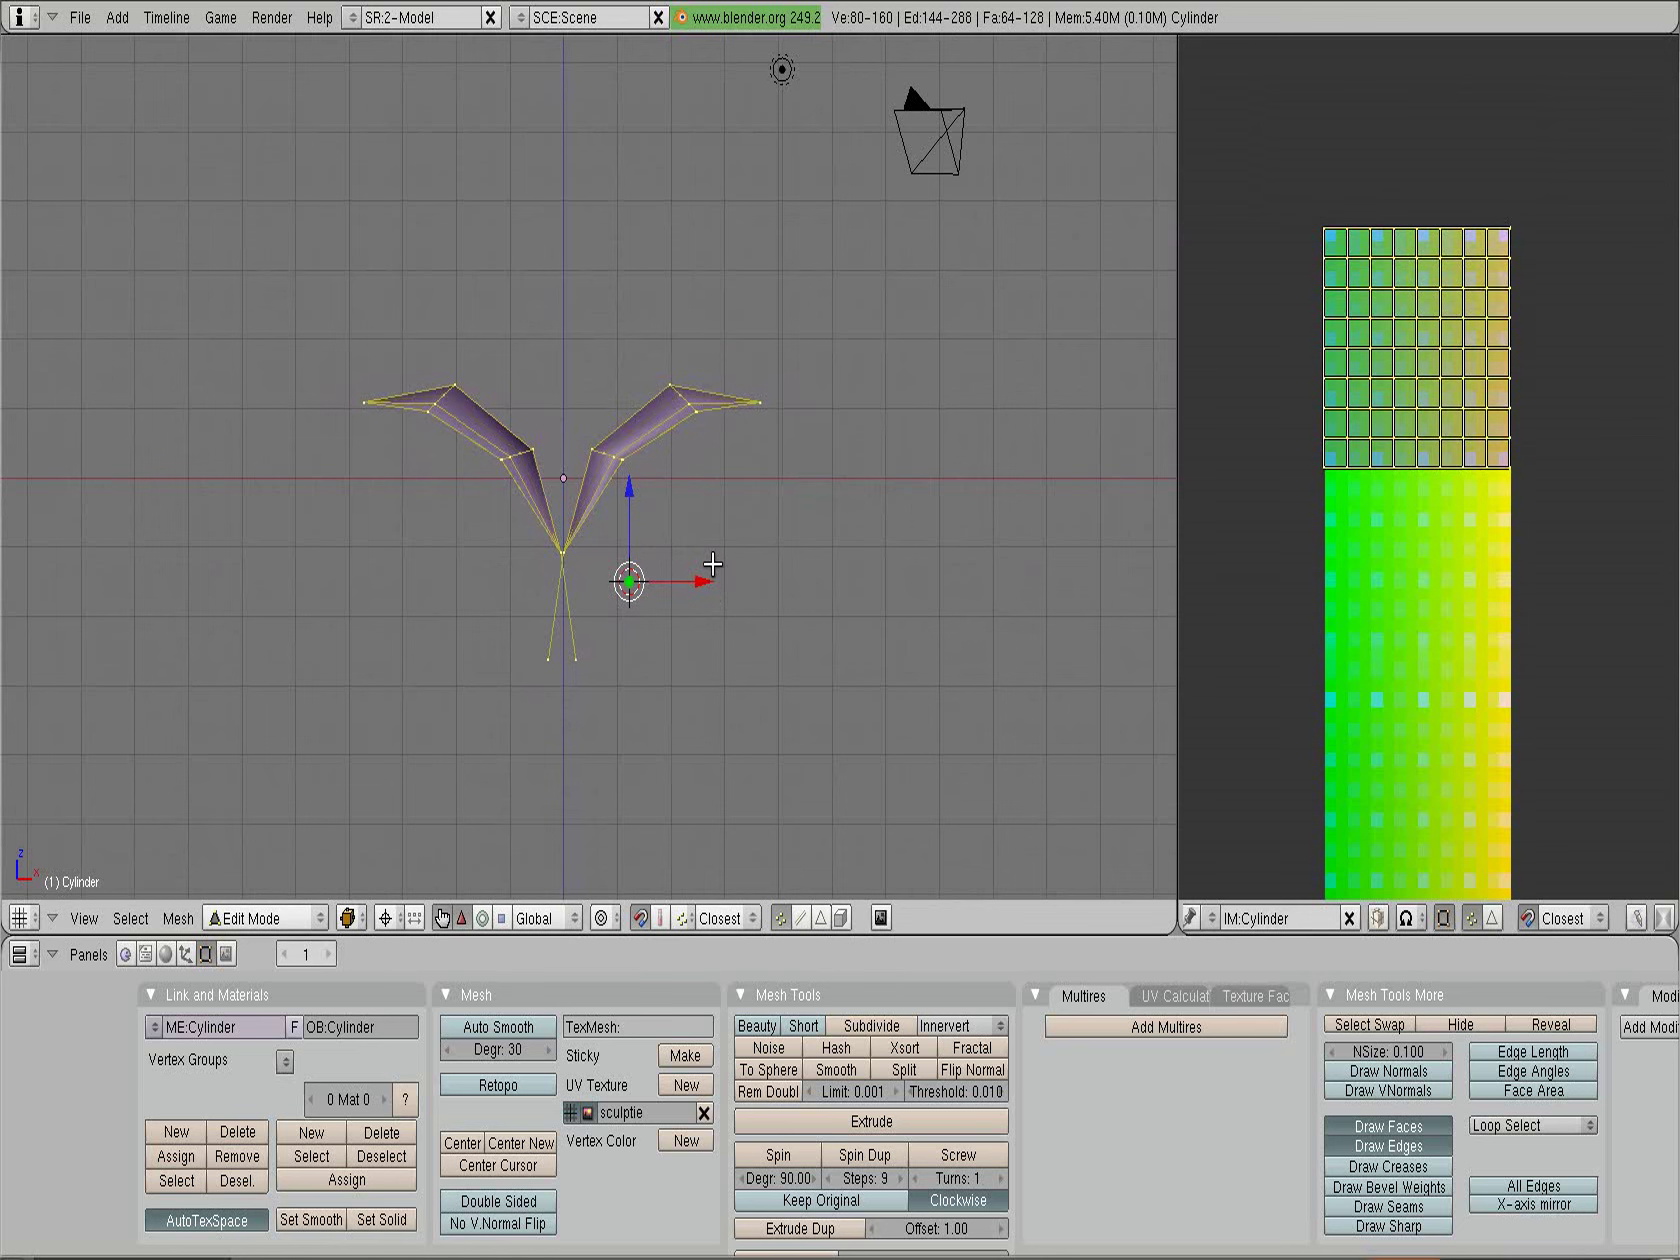
# Rotate the duplicated pair 90° around Z about the median point
pyautogui.press('r')
pyautogui.press('y')
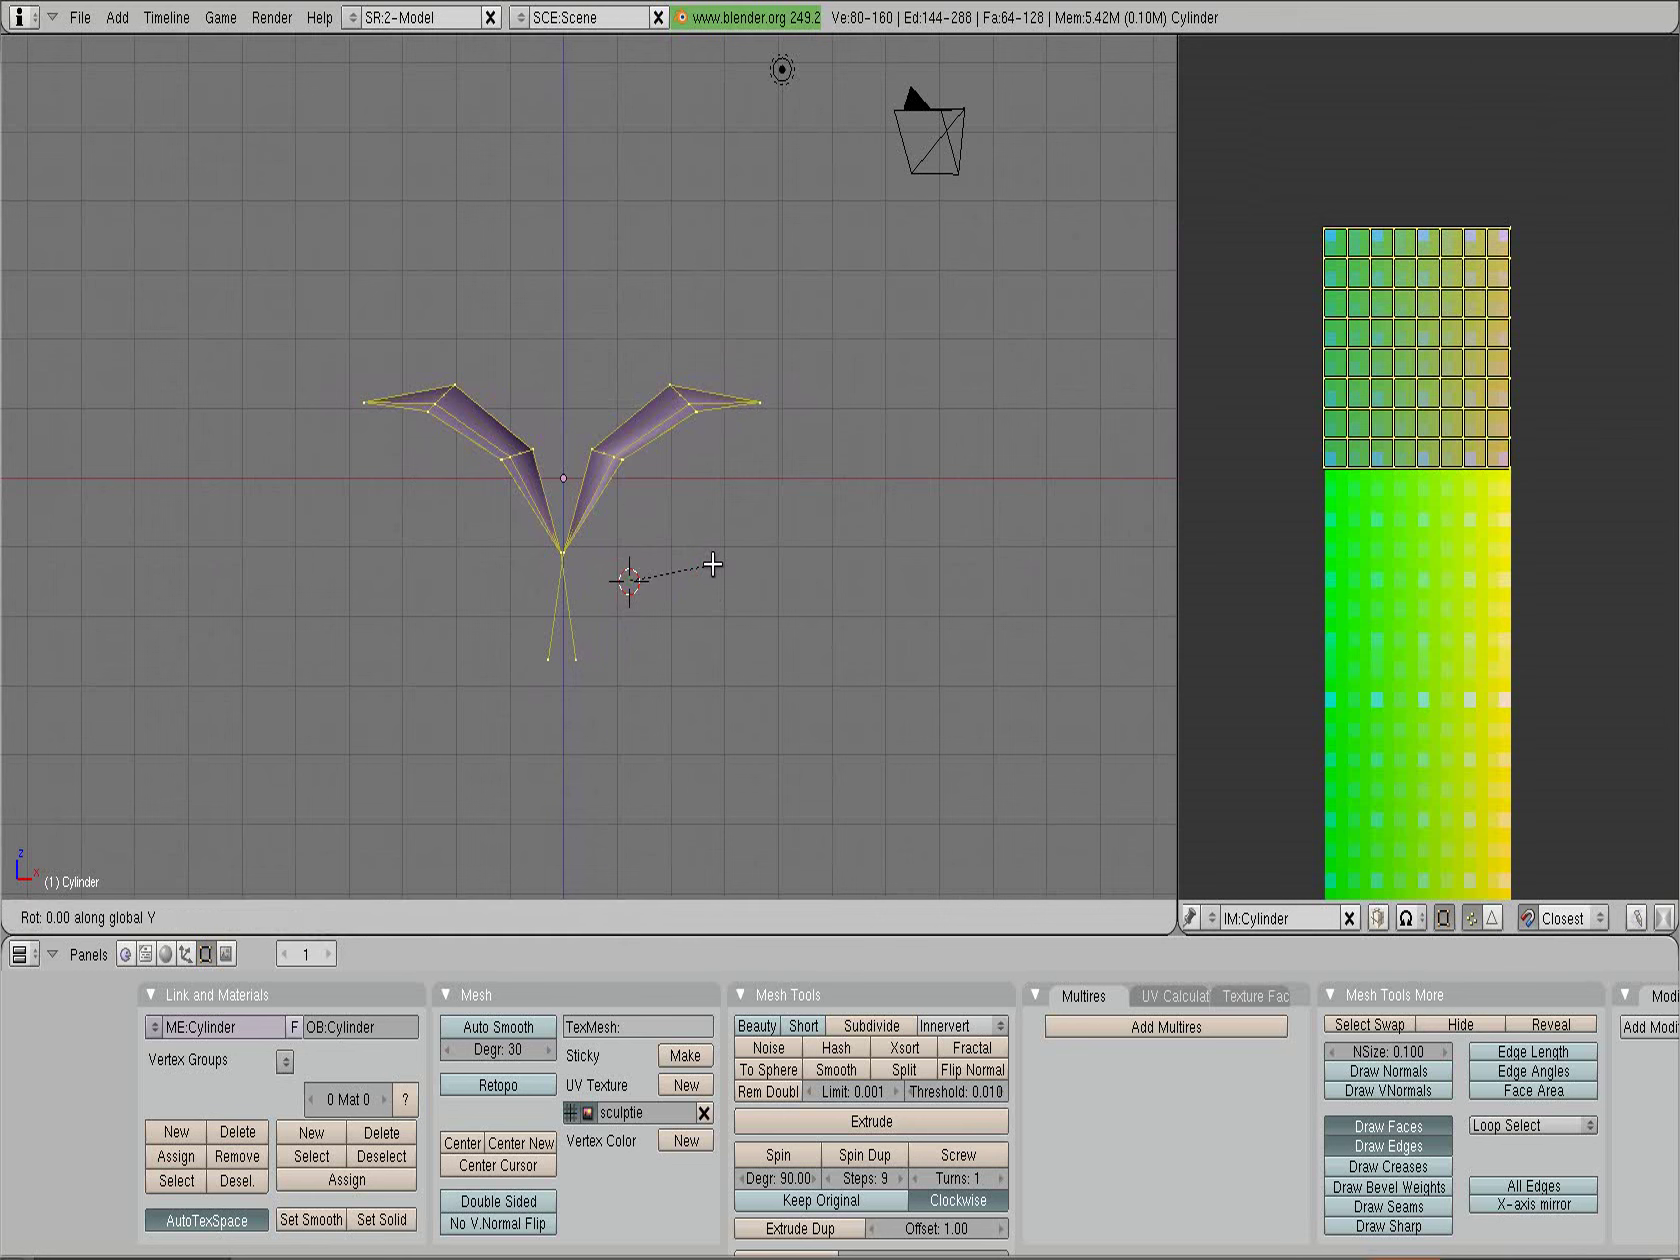
pyautogui.write('z')
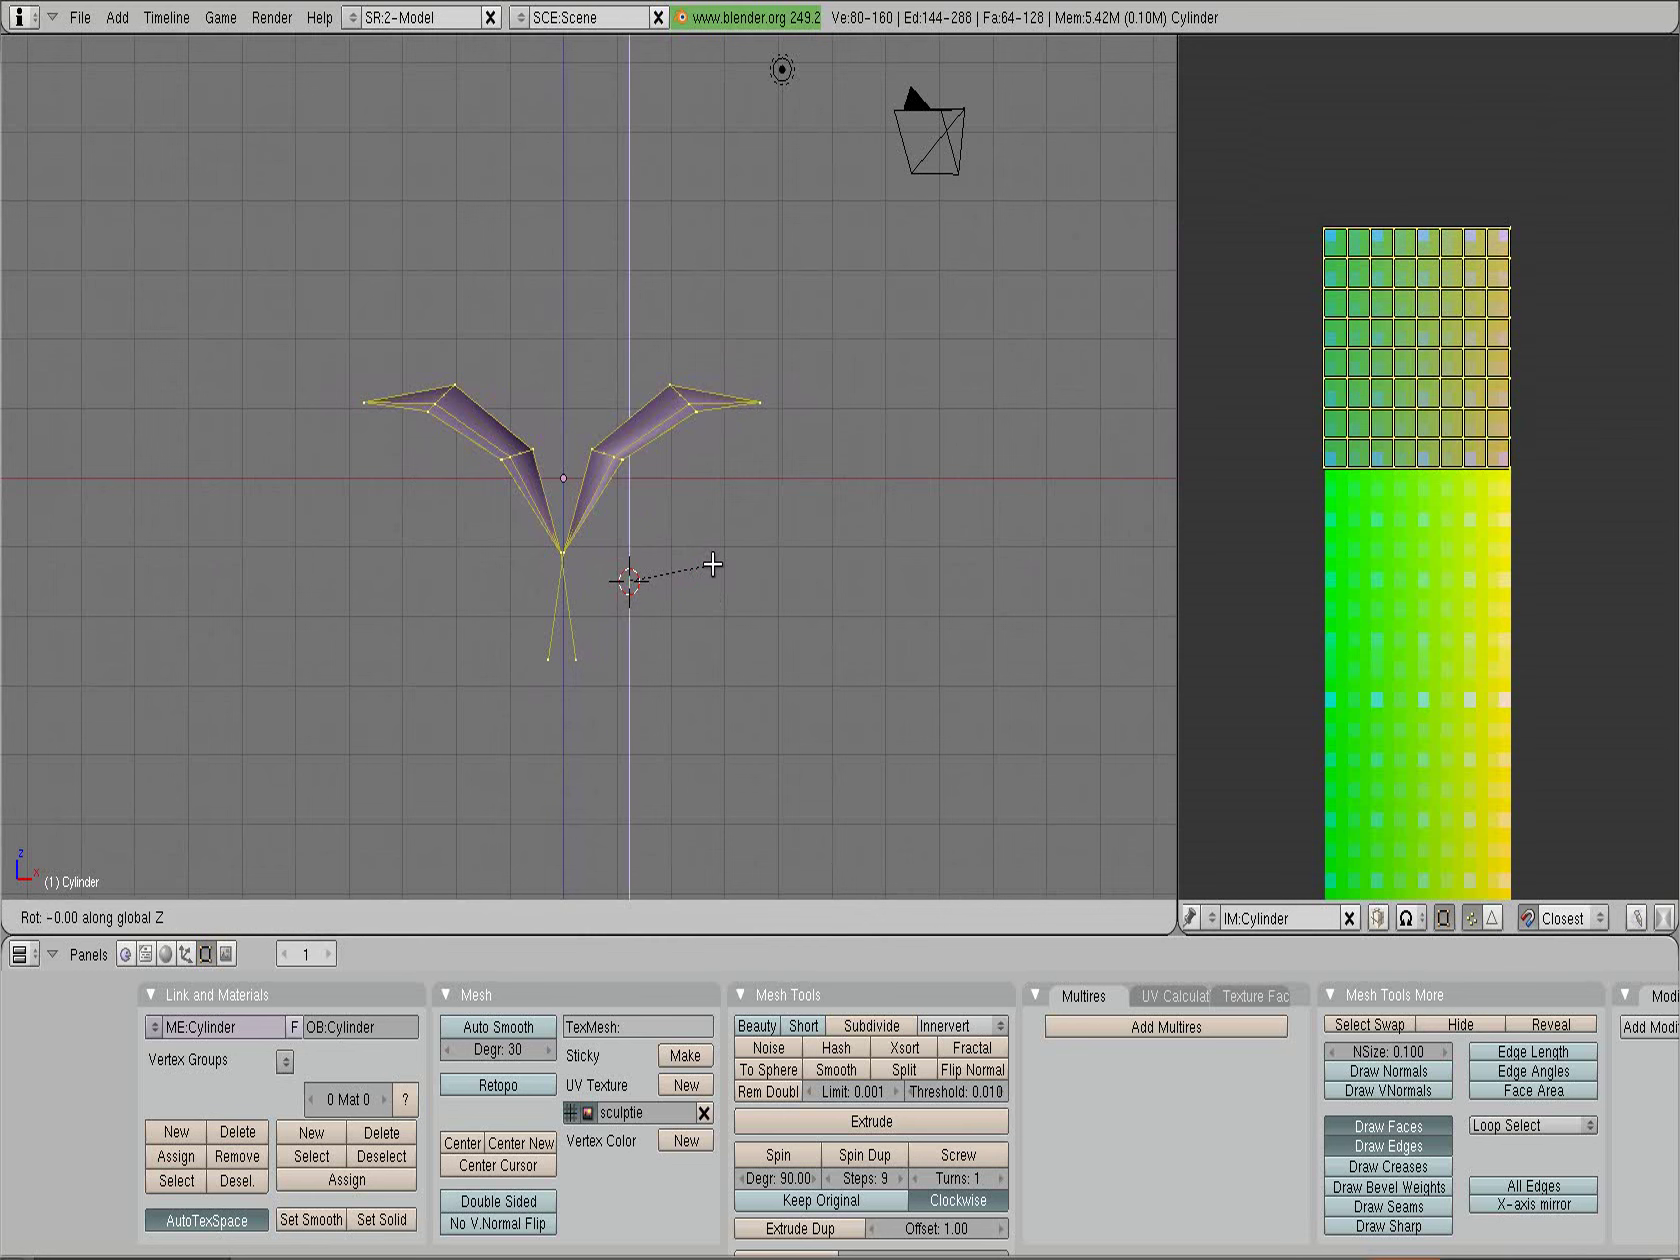
pyautogui.write('90')
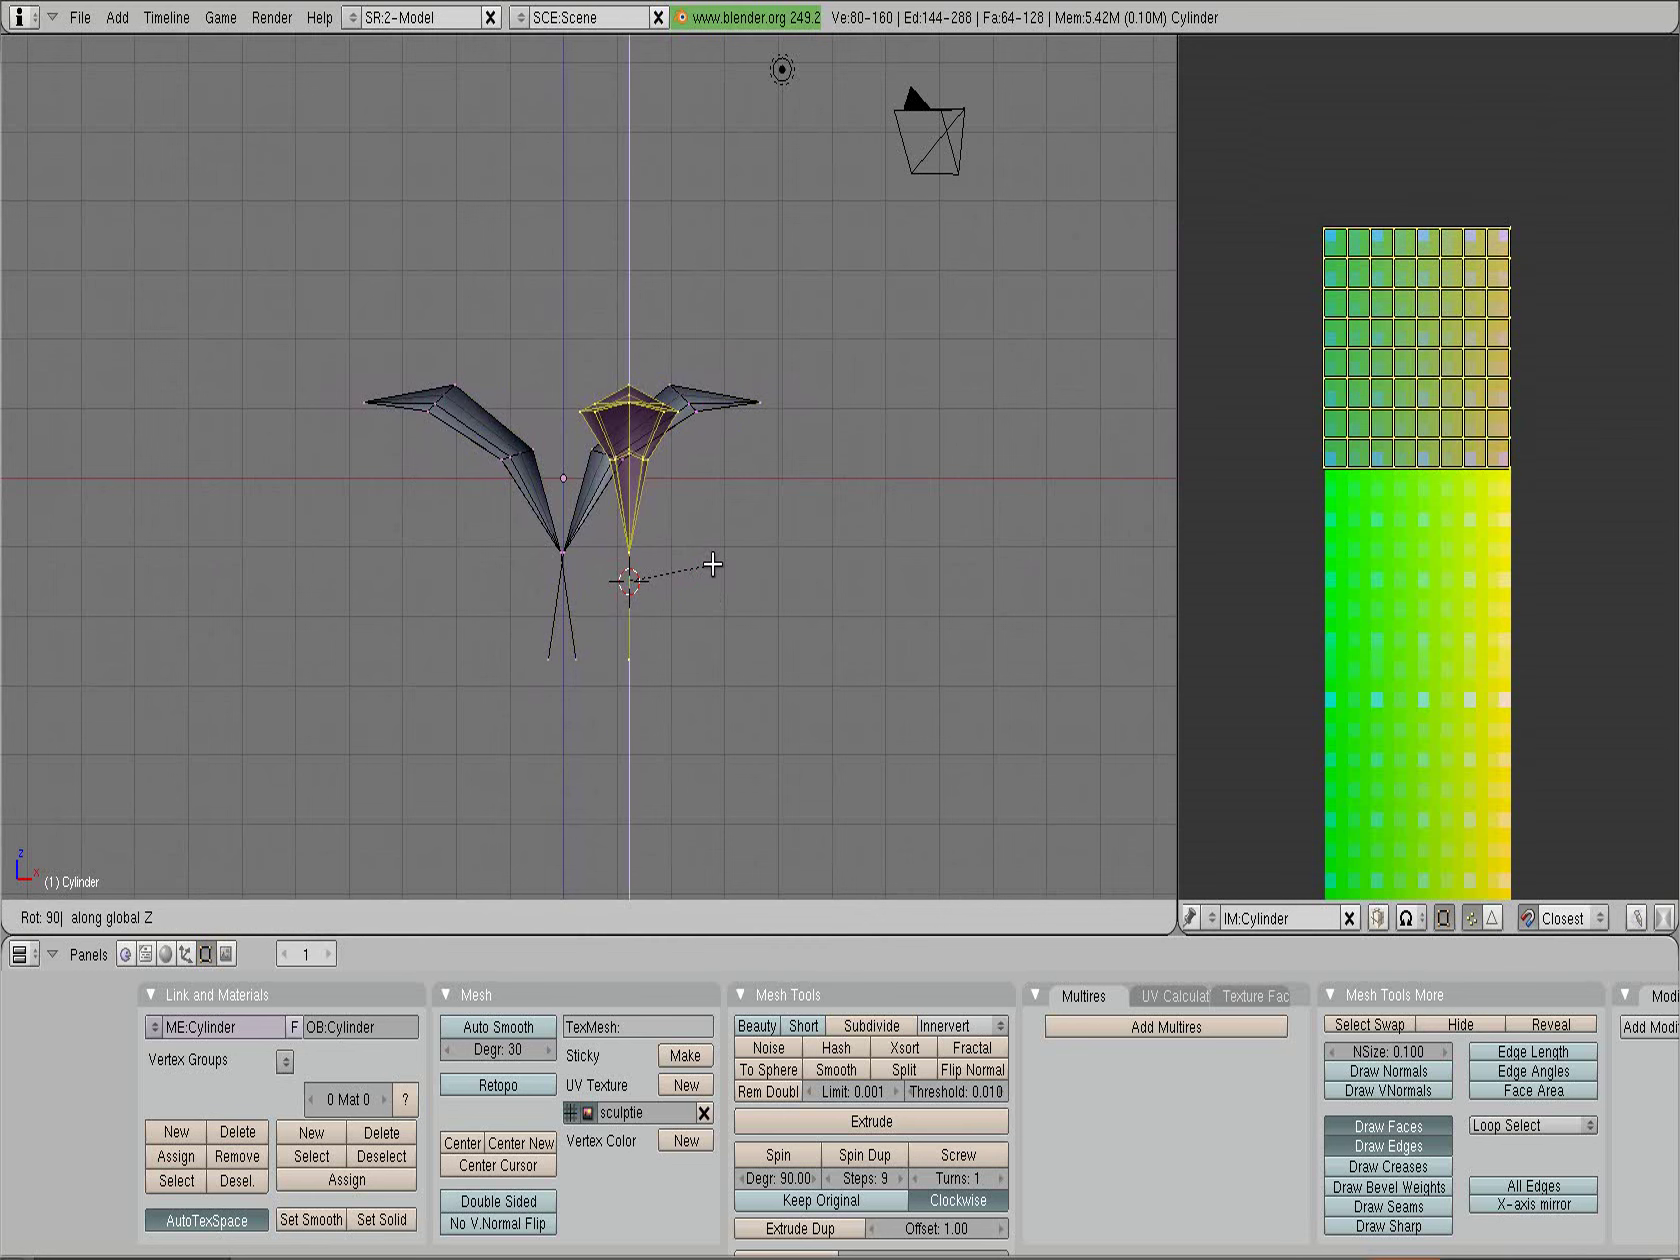
pyautogui.press('Return')
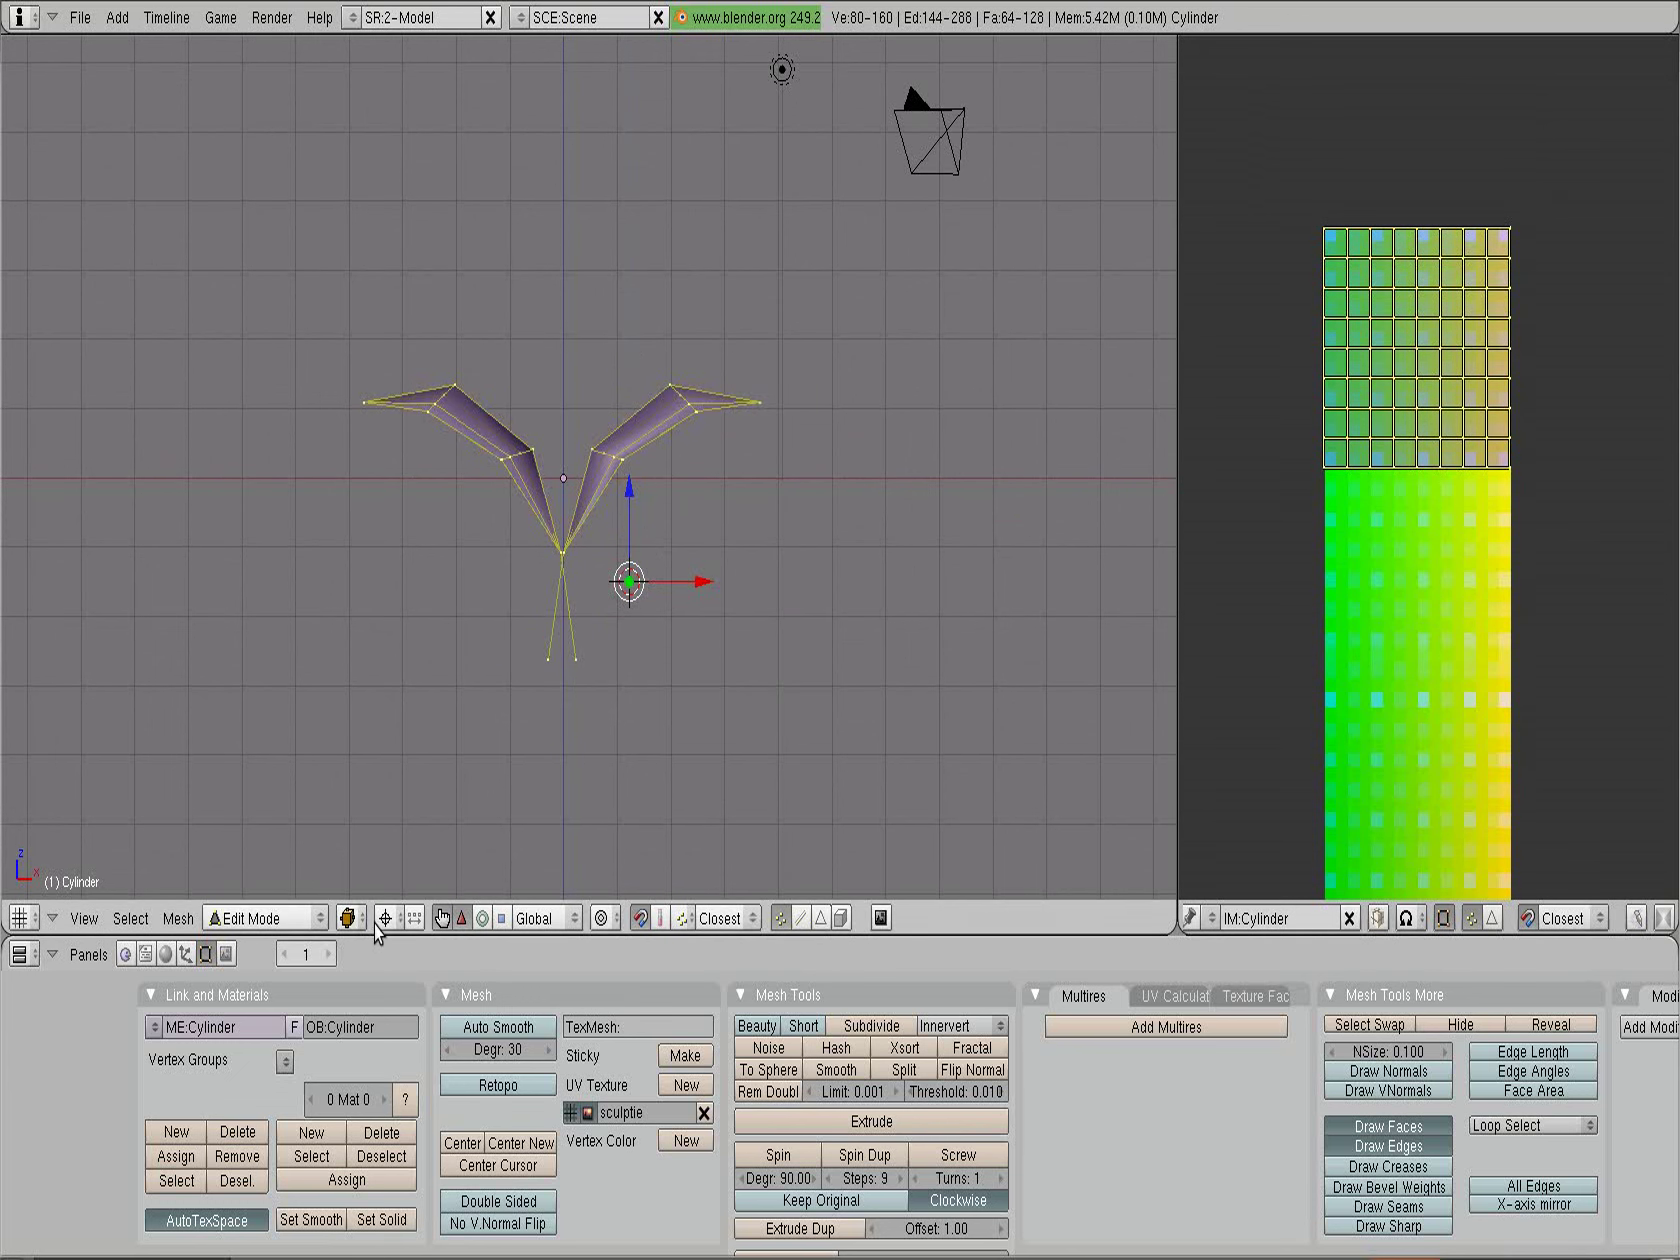
pyautogui.click(386, 918)
pyautogui.click(389, 870)
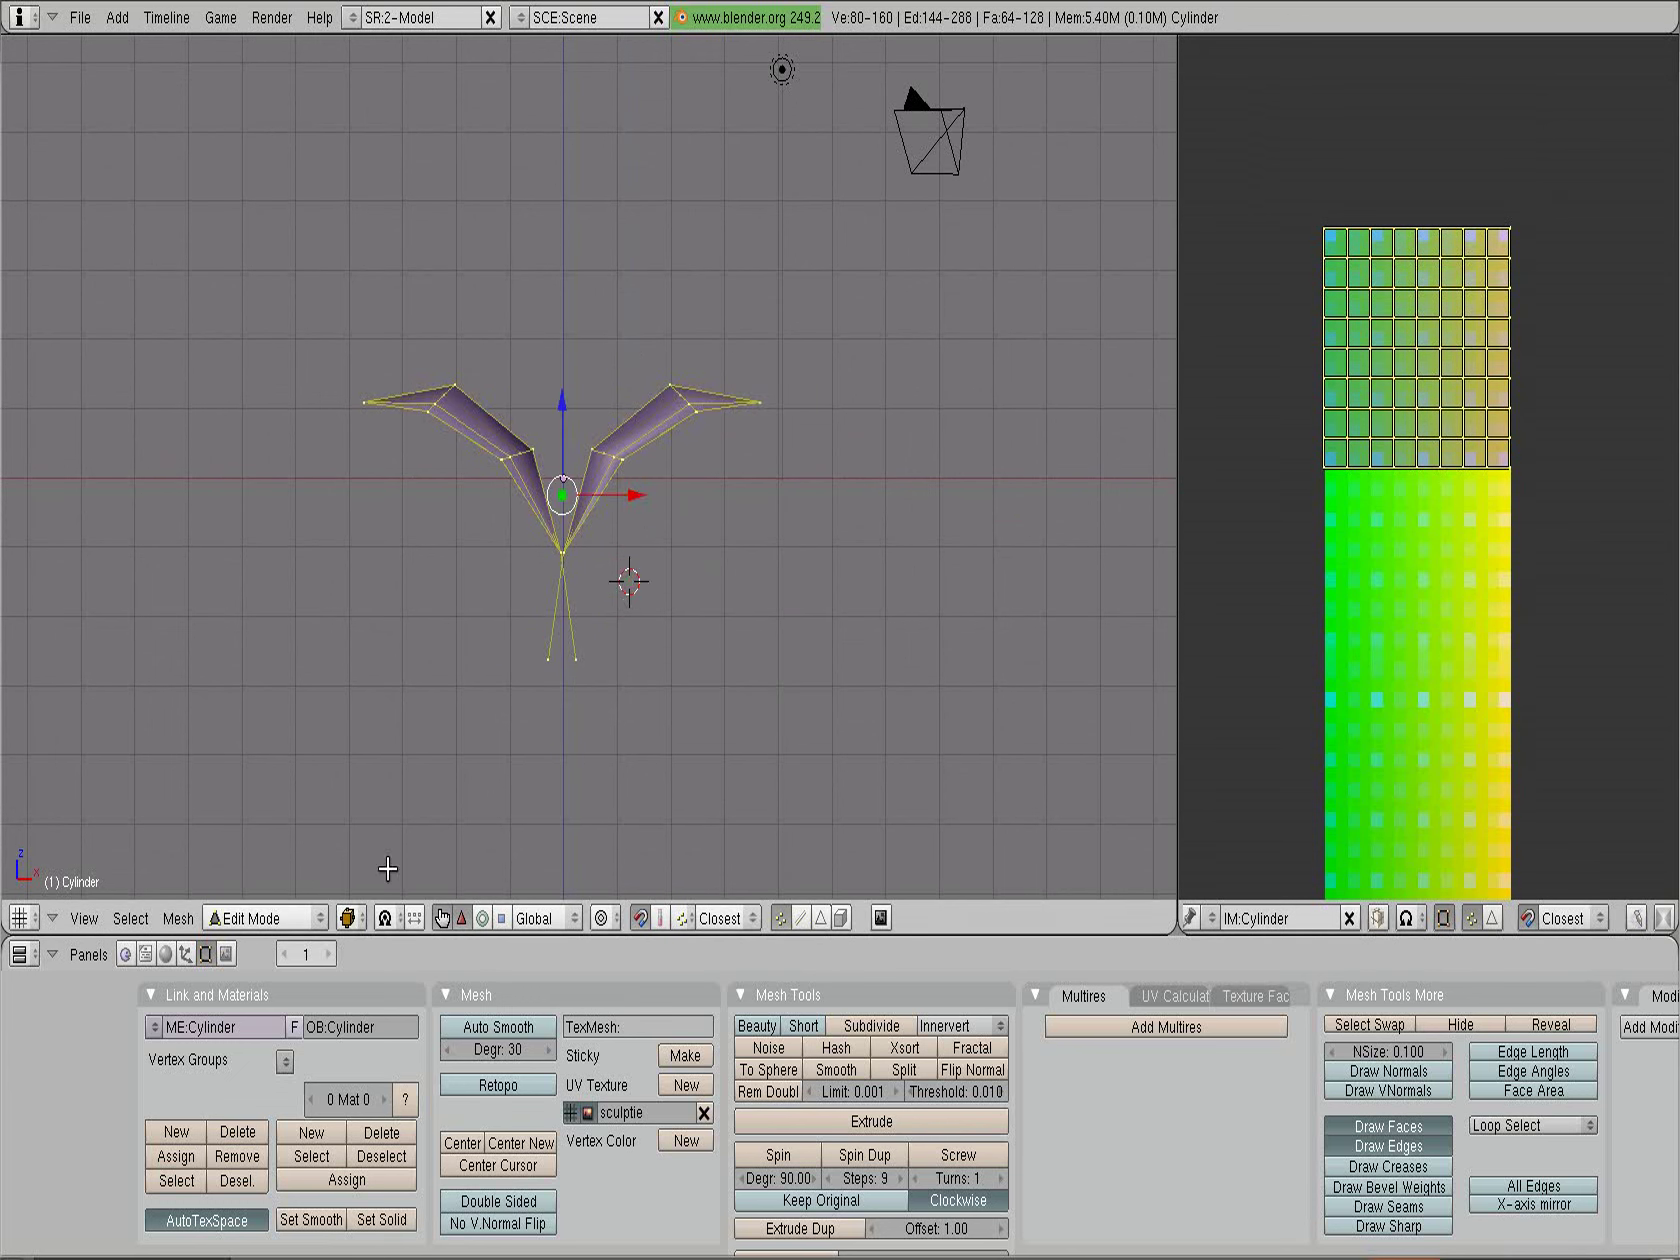
pyautogui.write('rz')
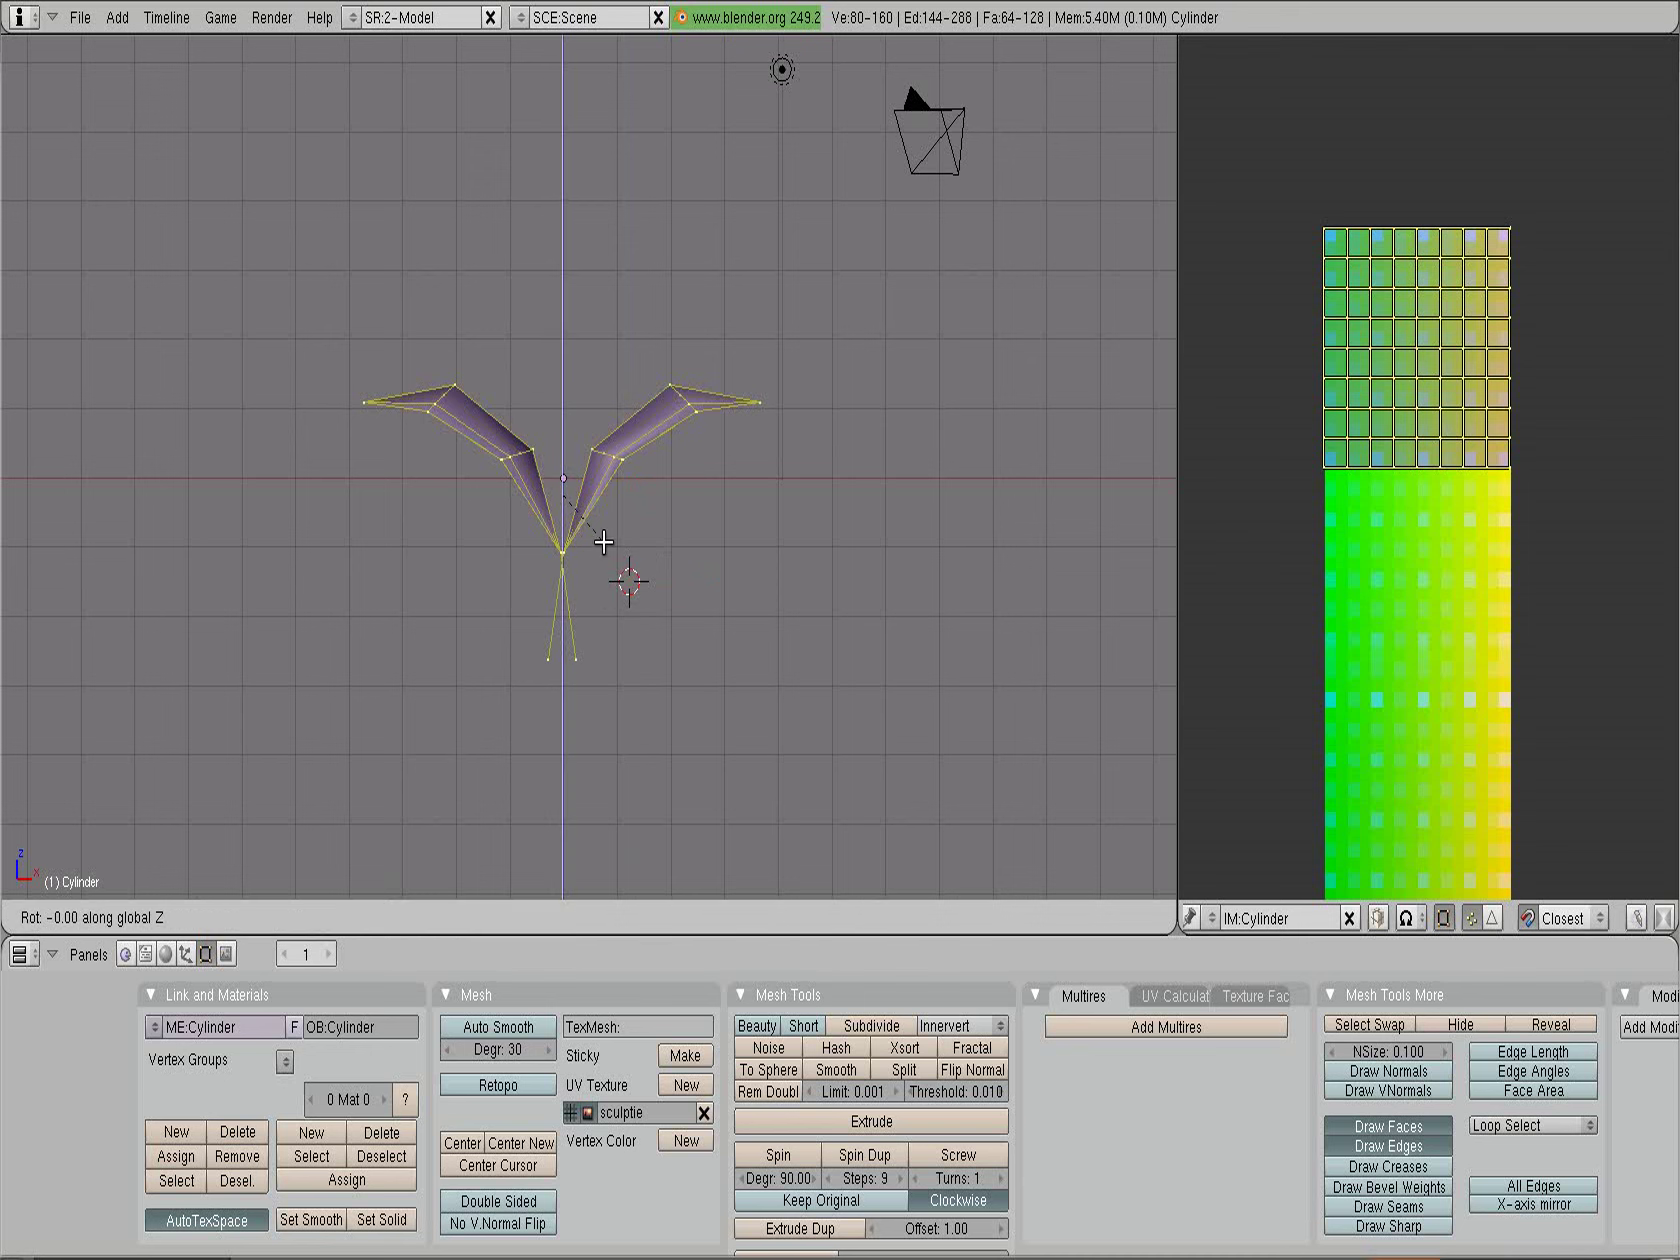
pyautogui.write('90')
pyautogui.press('Return')
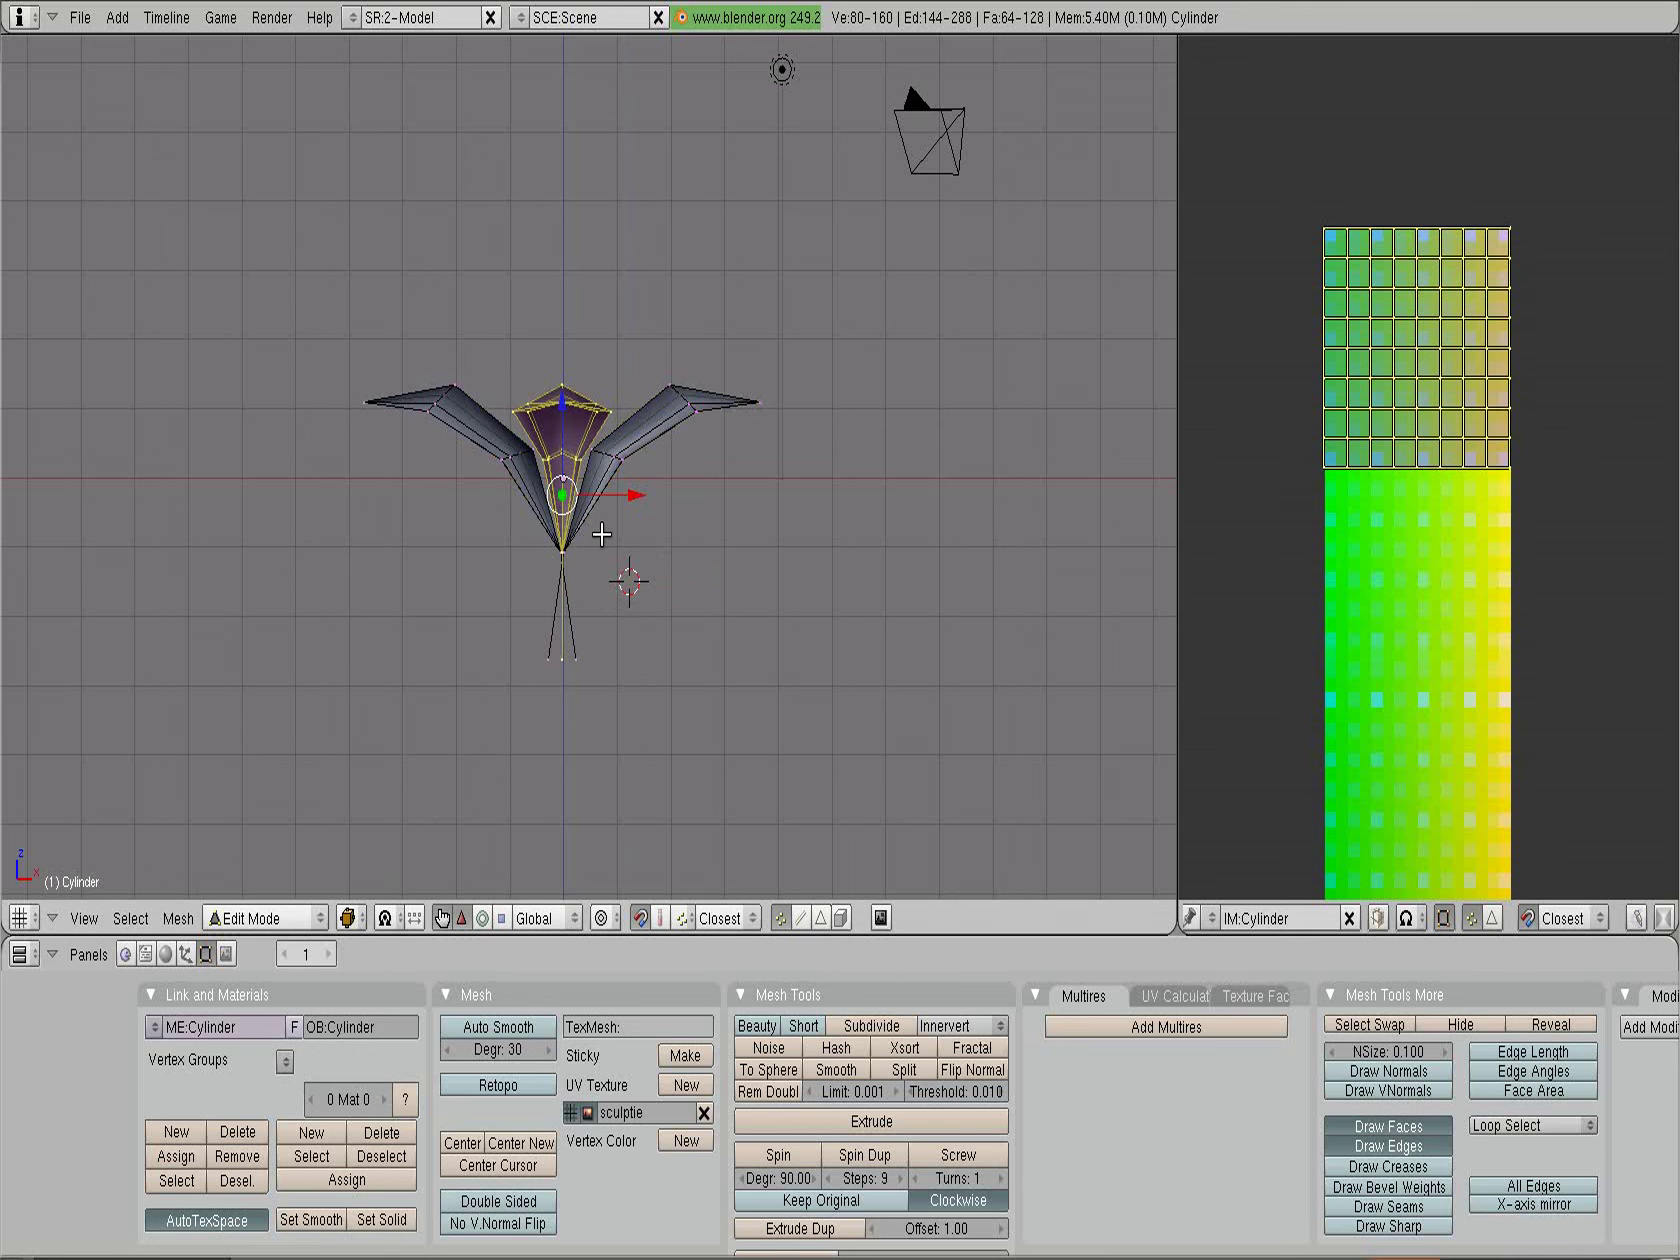
# Stack the new blades' UVs directly below the first pair, then select all
pyautogui.press('g')
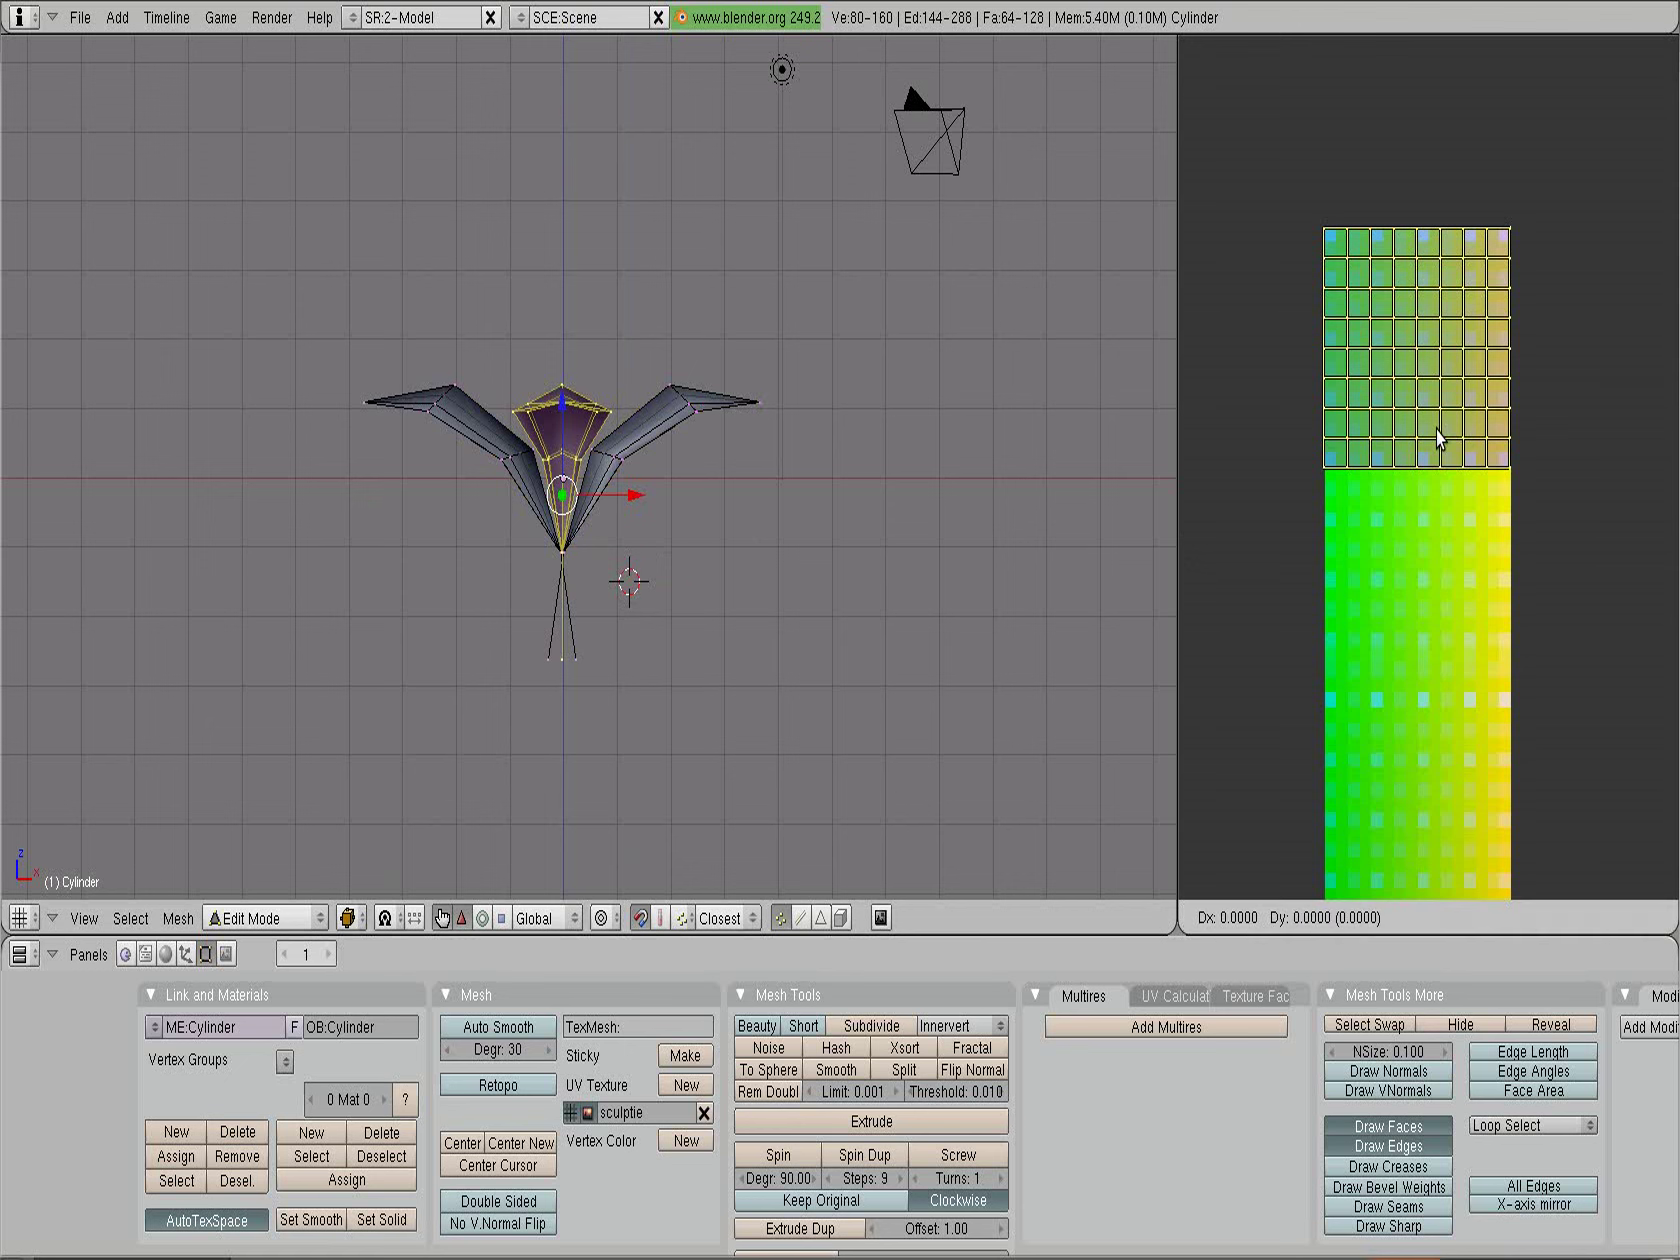
pyautogui.click(1436, 694)
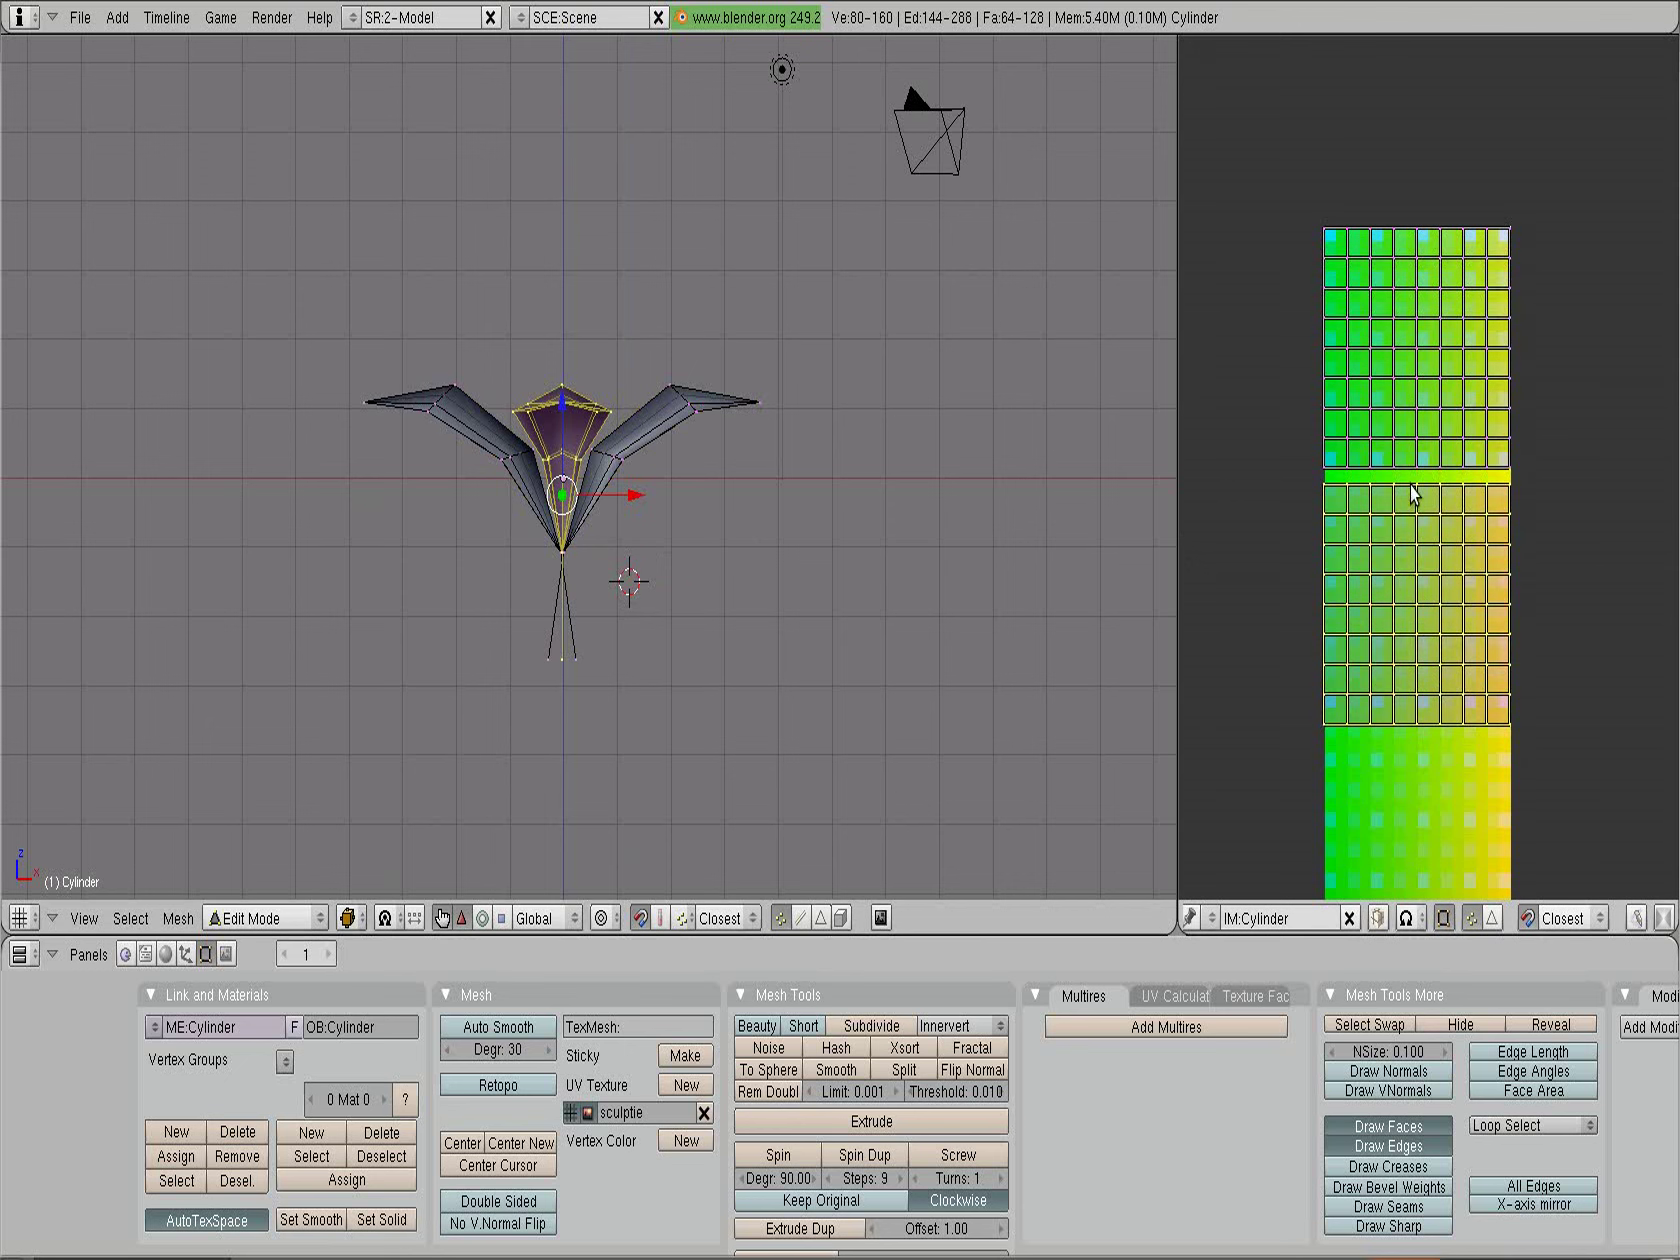
pyautogui.press('g')
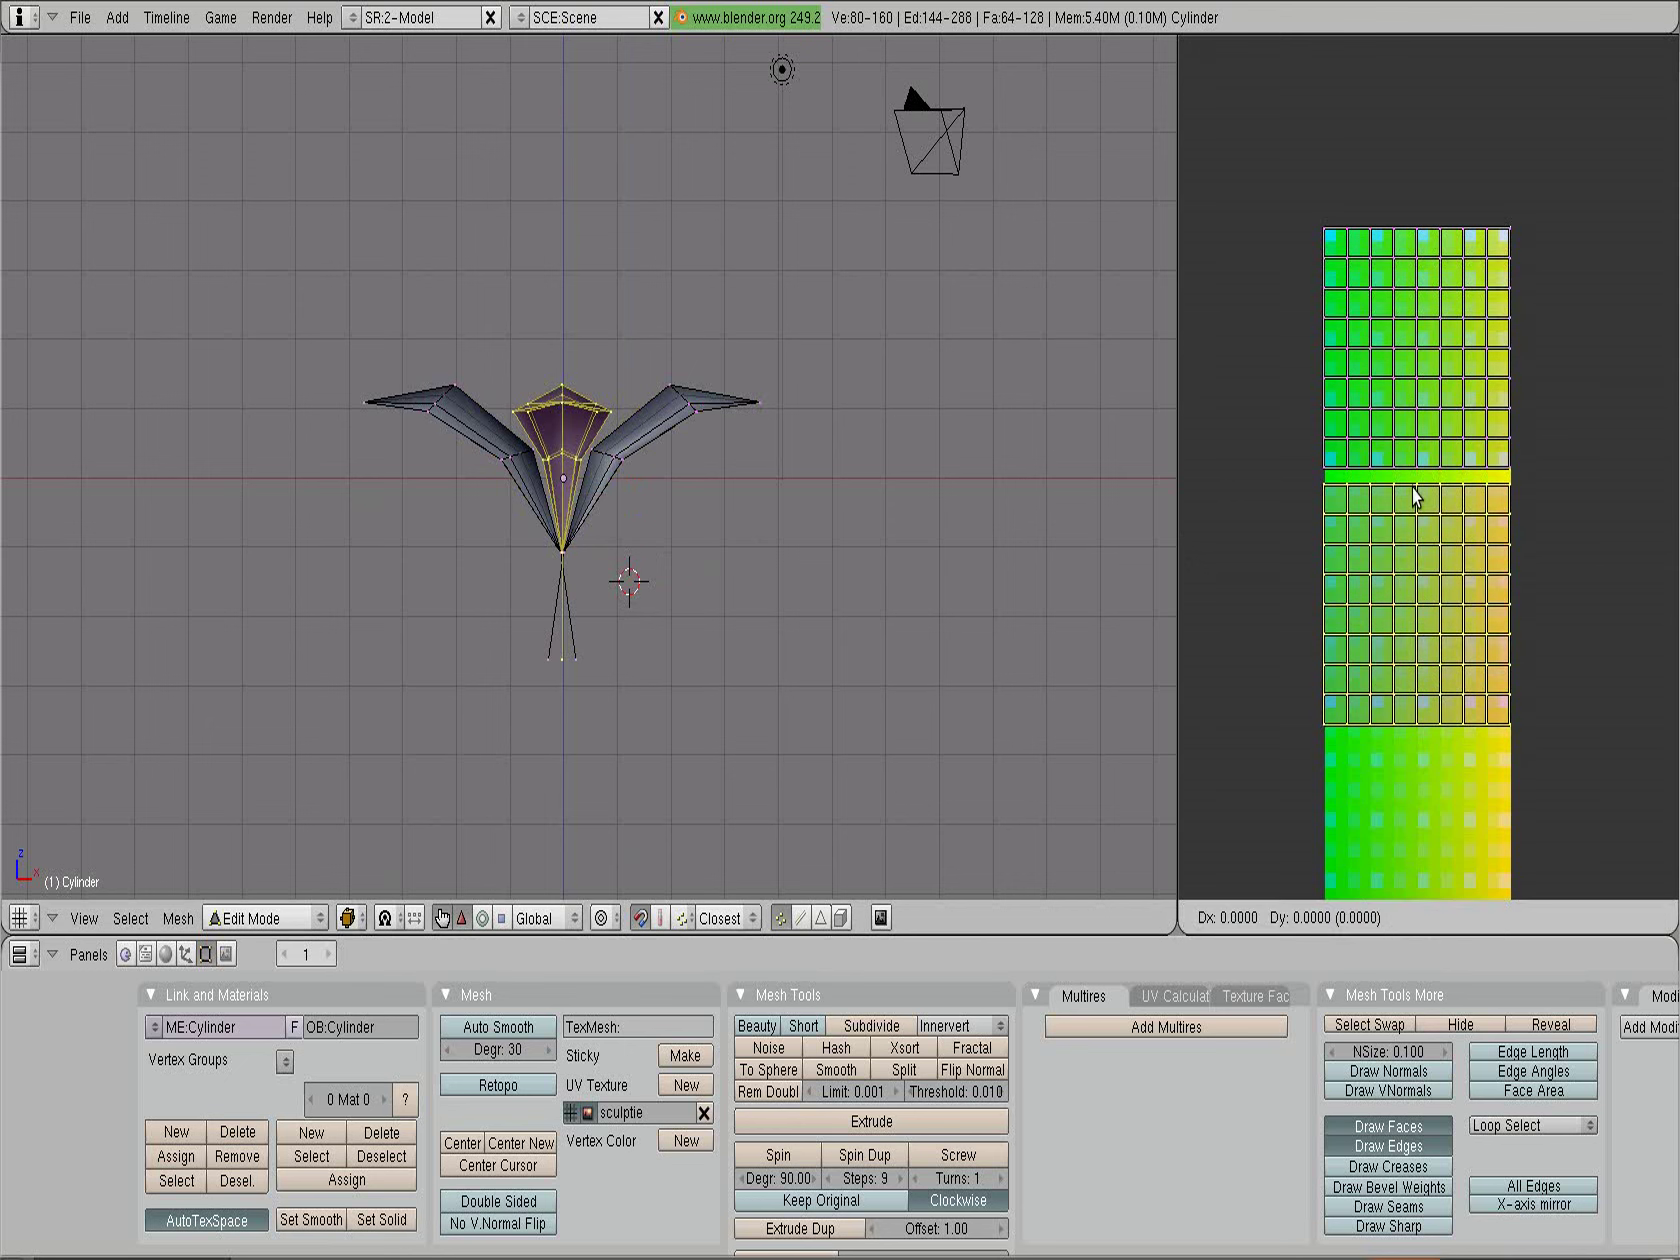
pyautogui.click(1417, 477)
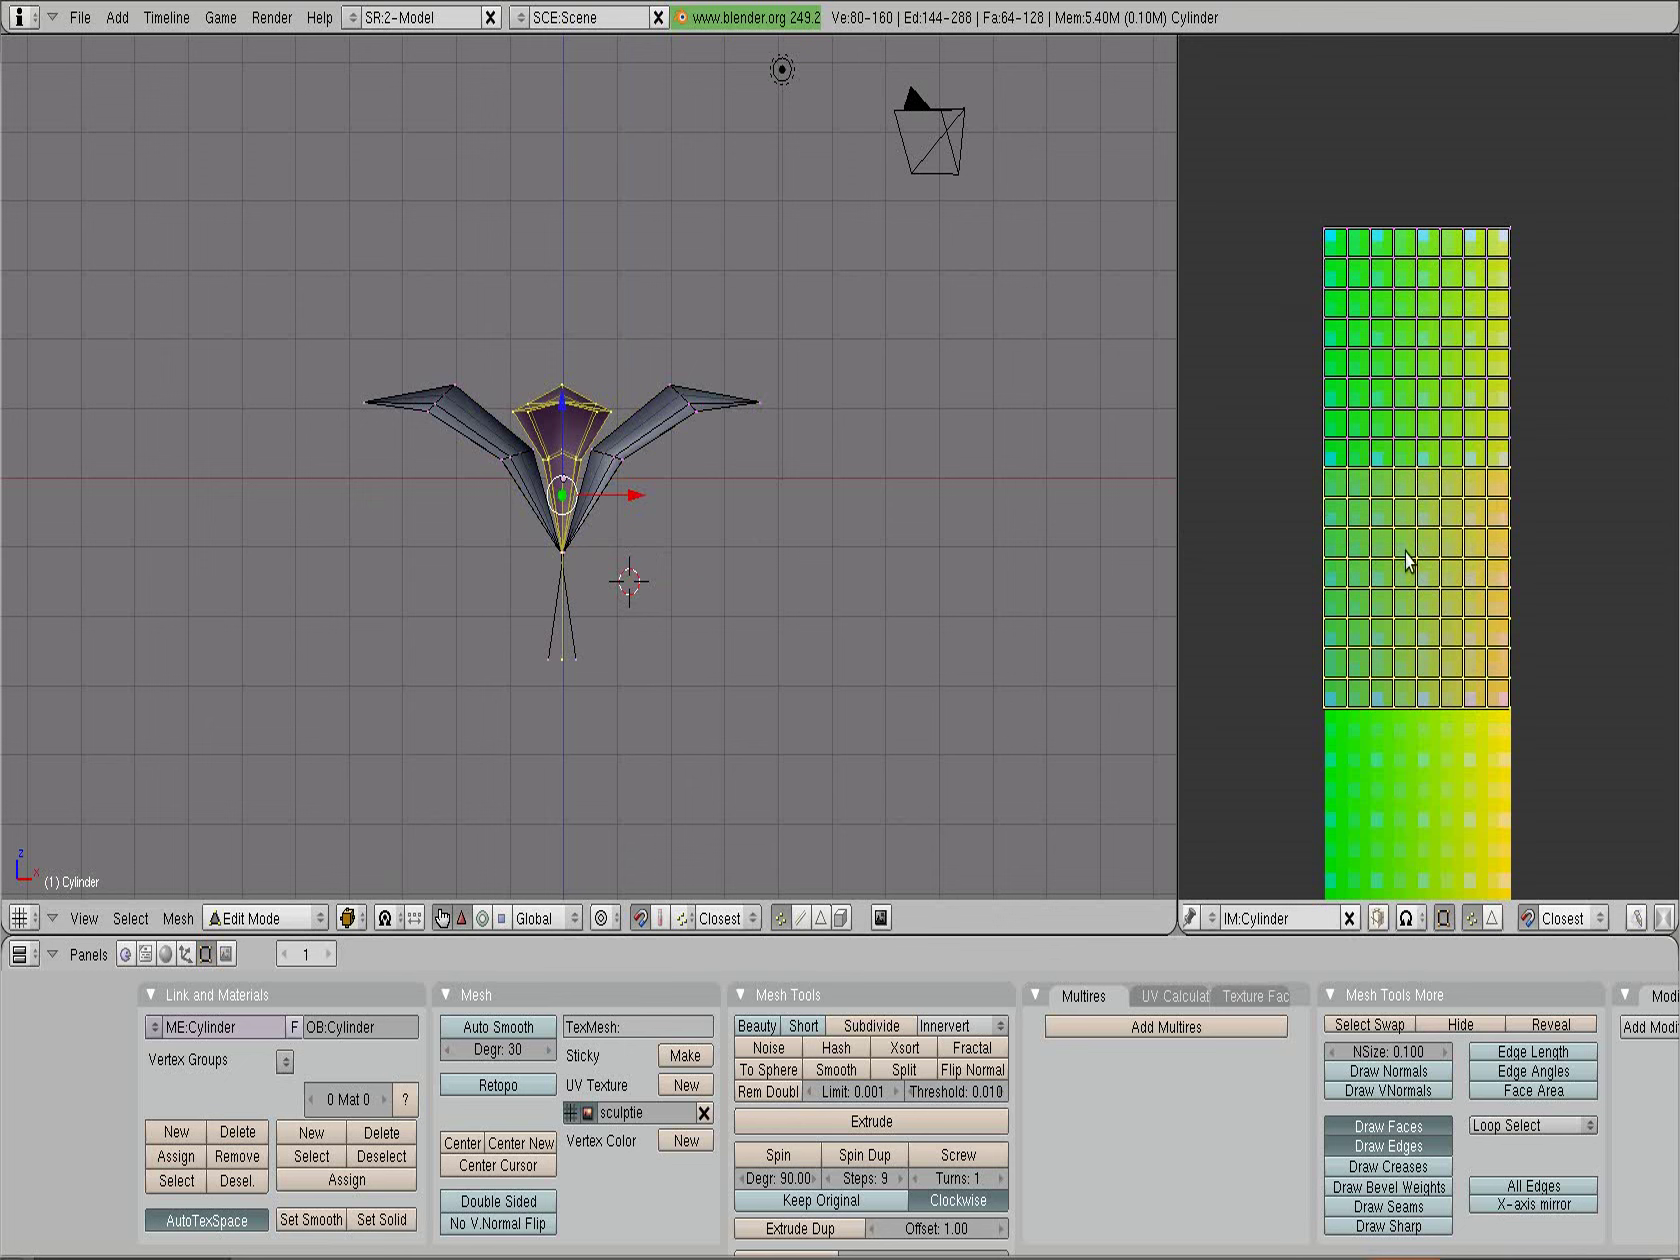
pyautogui.press('a')
pyautogui.press('a')
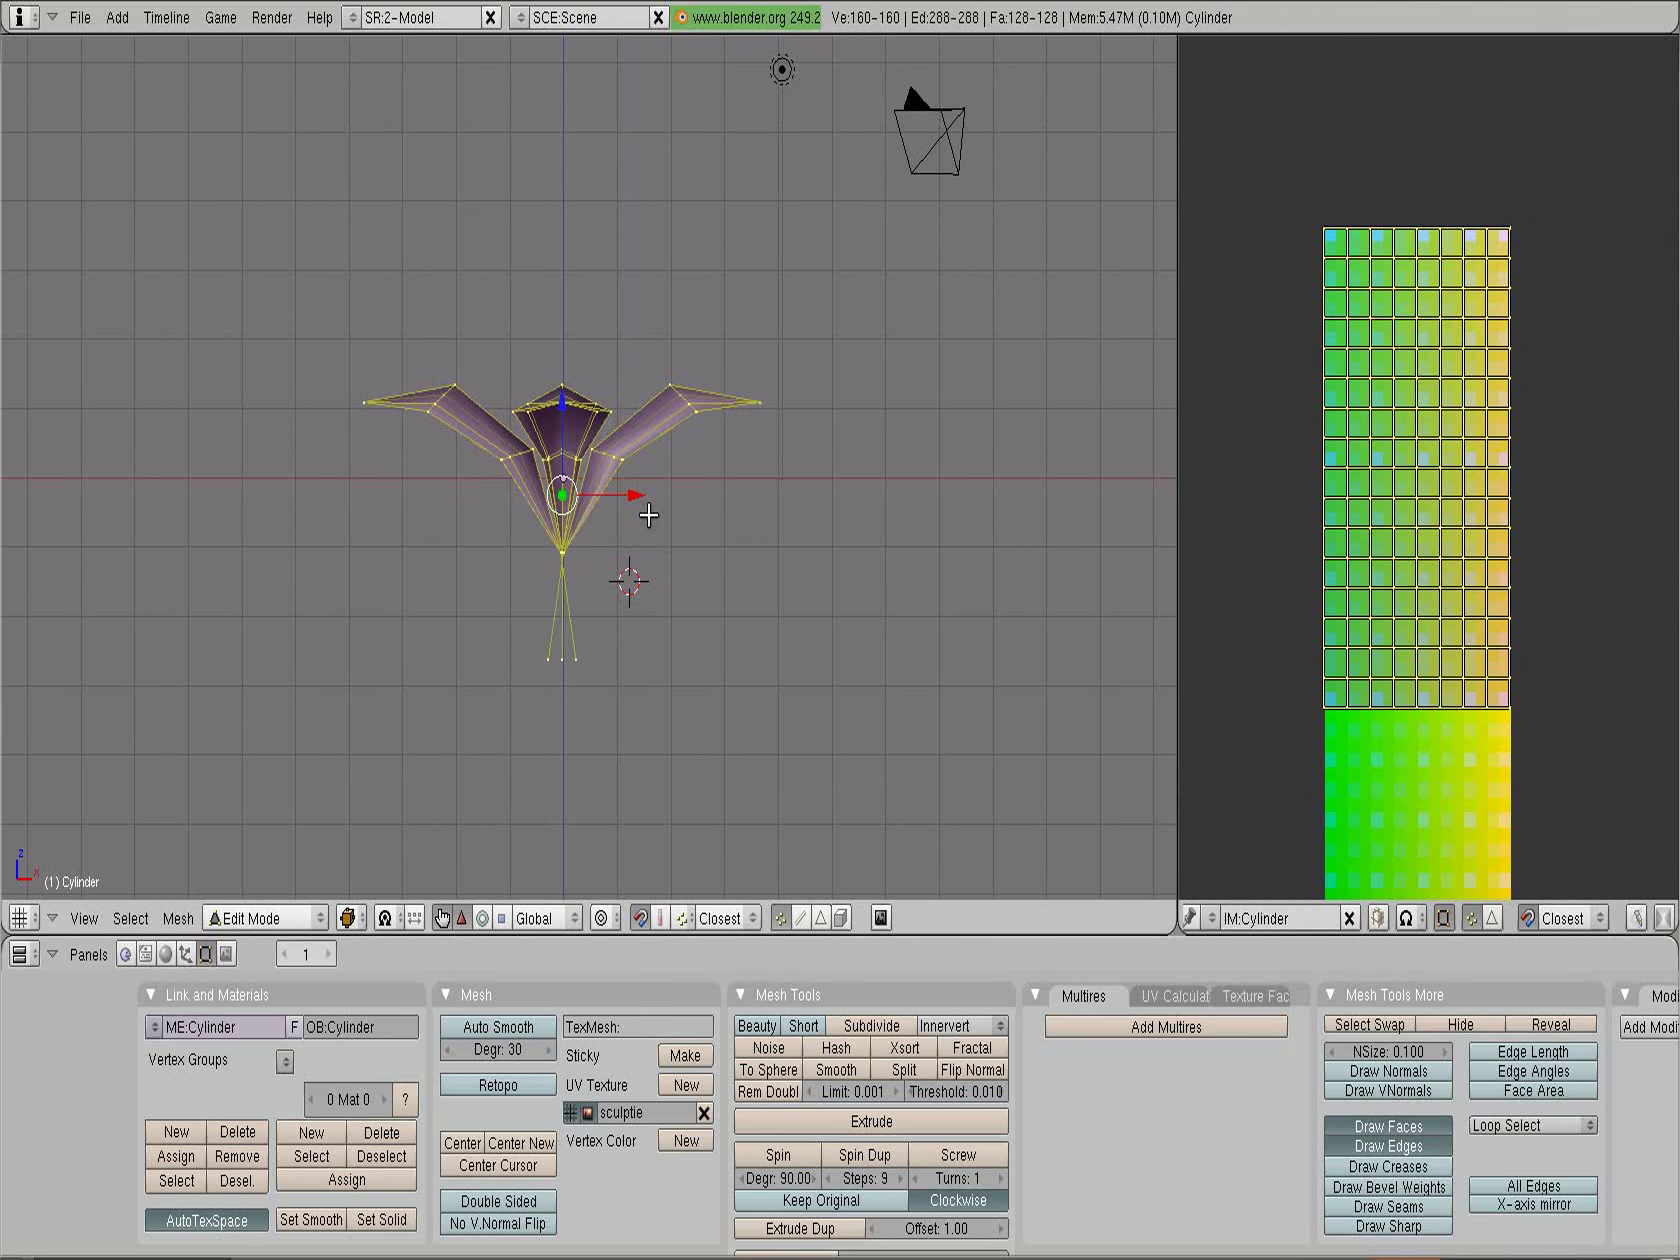
pyautogui.scroll(-3, 1323, 769)
pyautogui.scroll(-3, 1320, 769)
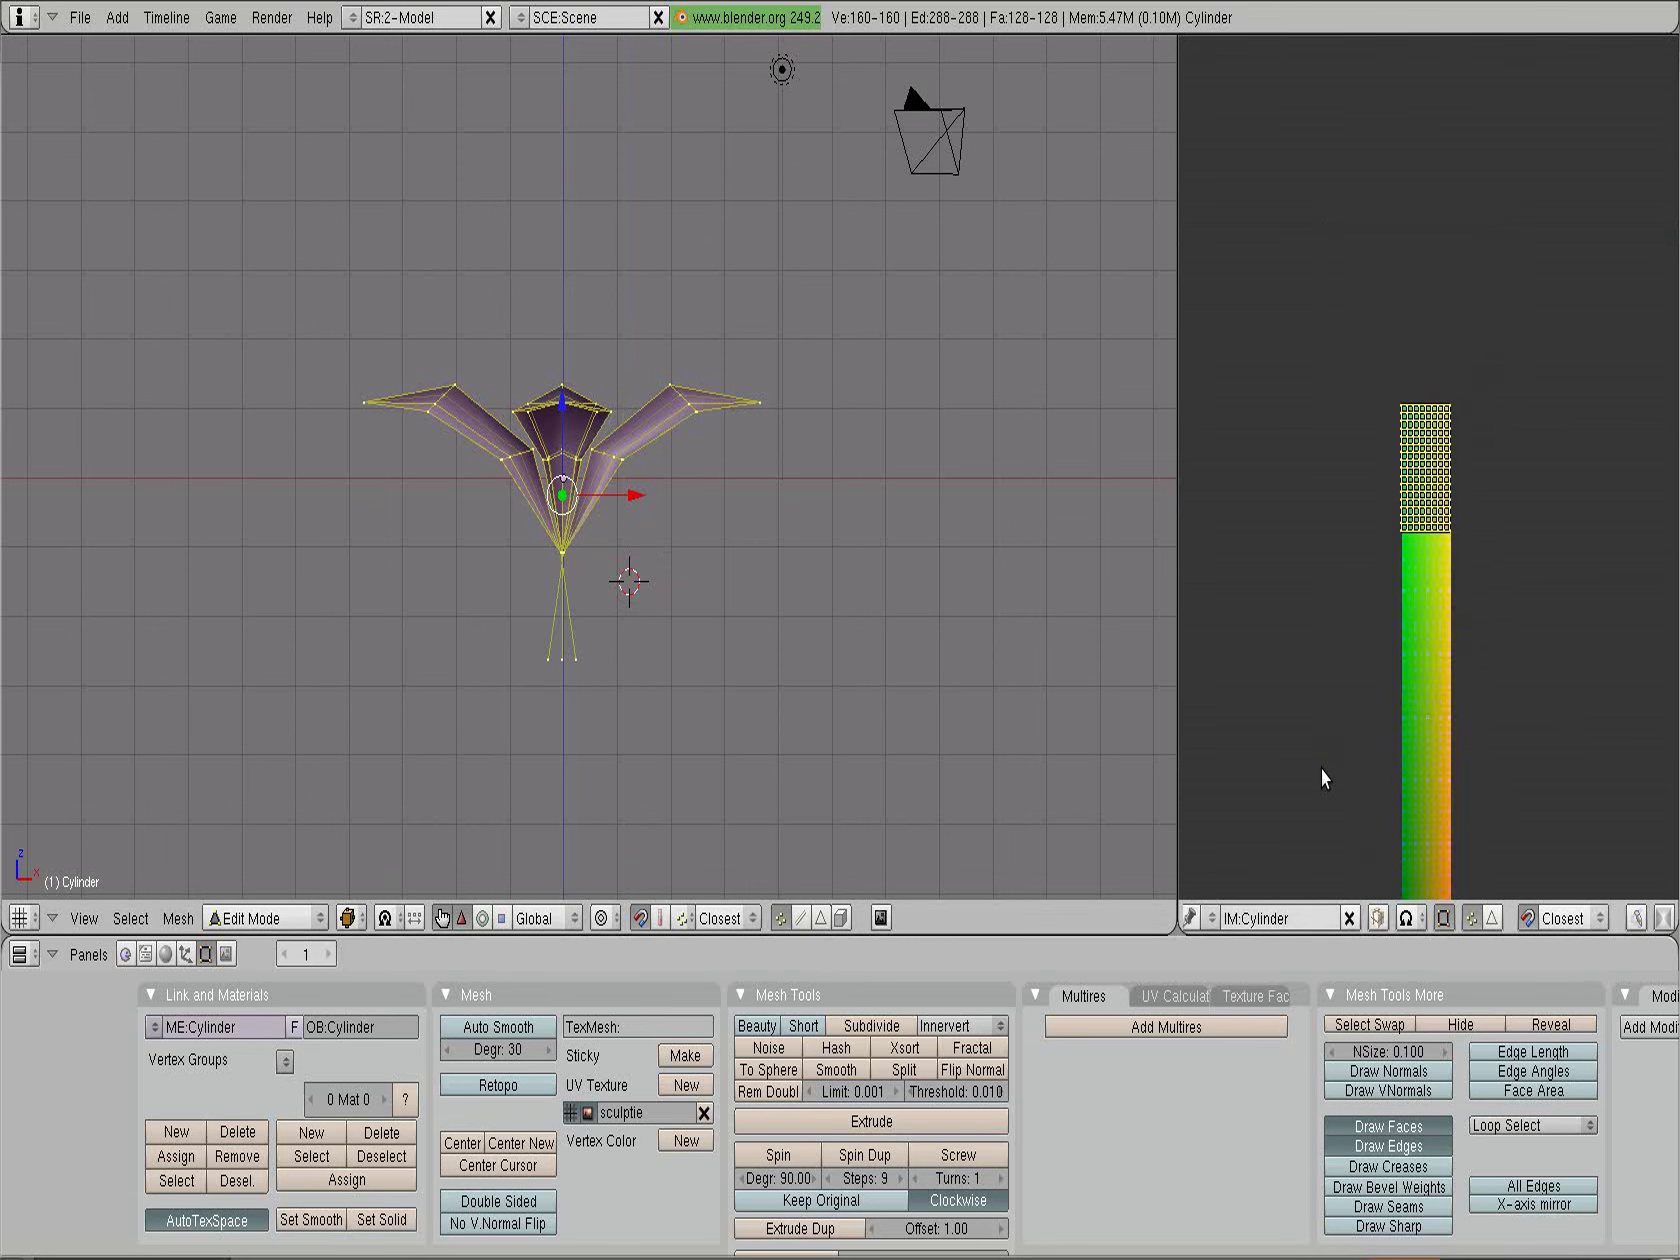
pyautogui.scroll(-2, 1320, 769)
pyautogui.scroll(3, 1320, 769)
pyautogui.scroll(4, 1320, 769)
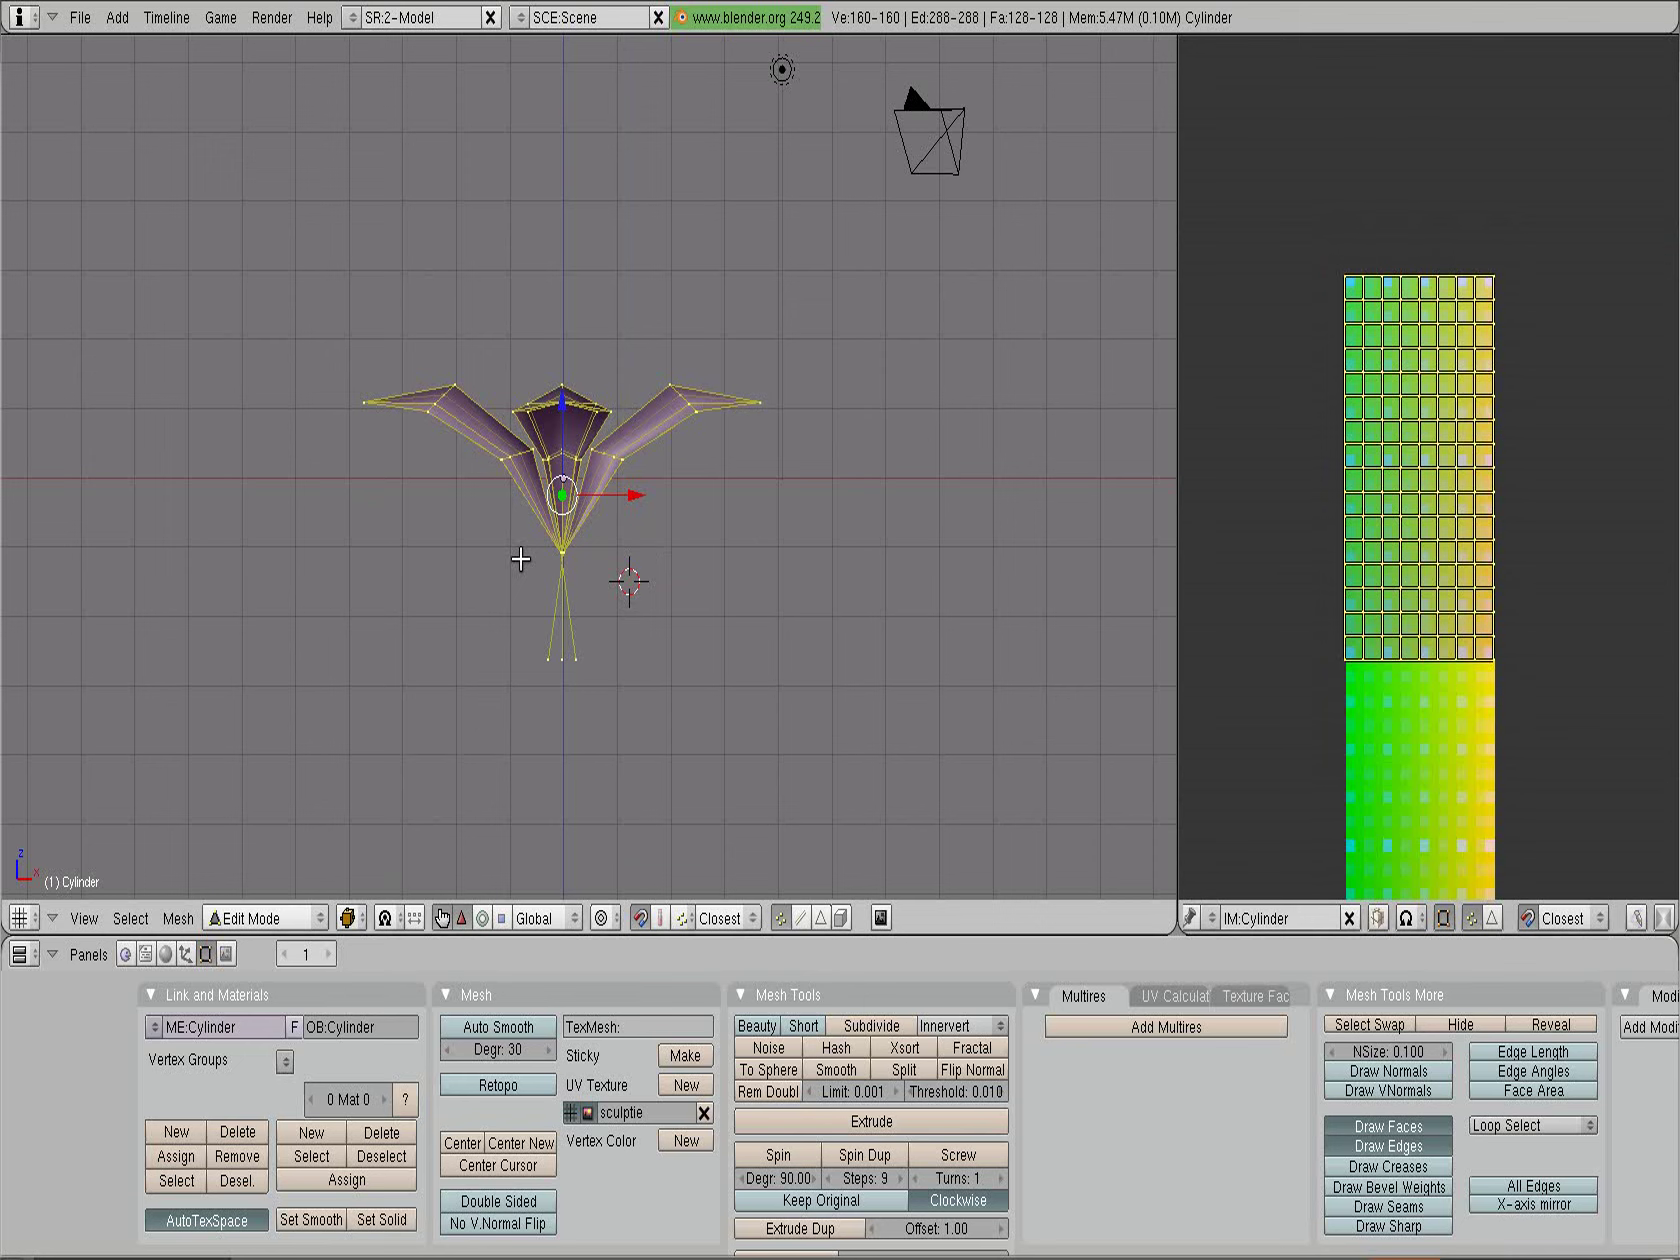
# Duplicate the blade fan in place, trying and cancelling a vertical scale
pyautogui.hotkey('shift', 'd')
pyautogui.press('Escape')
pyautogui.press('s')
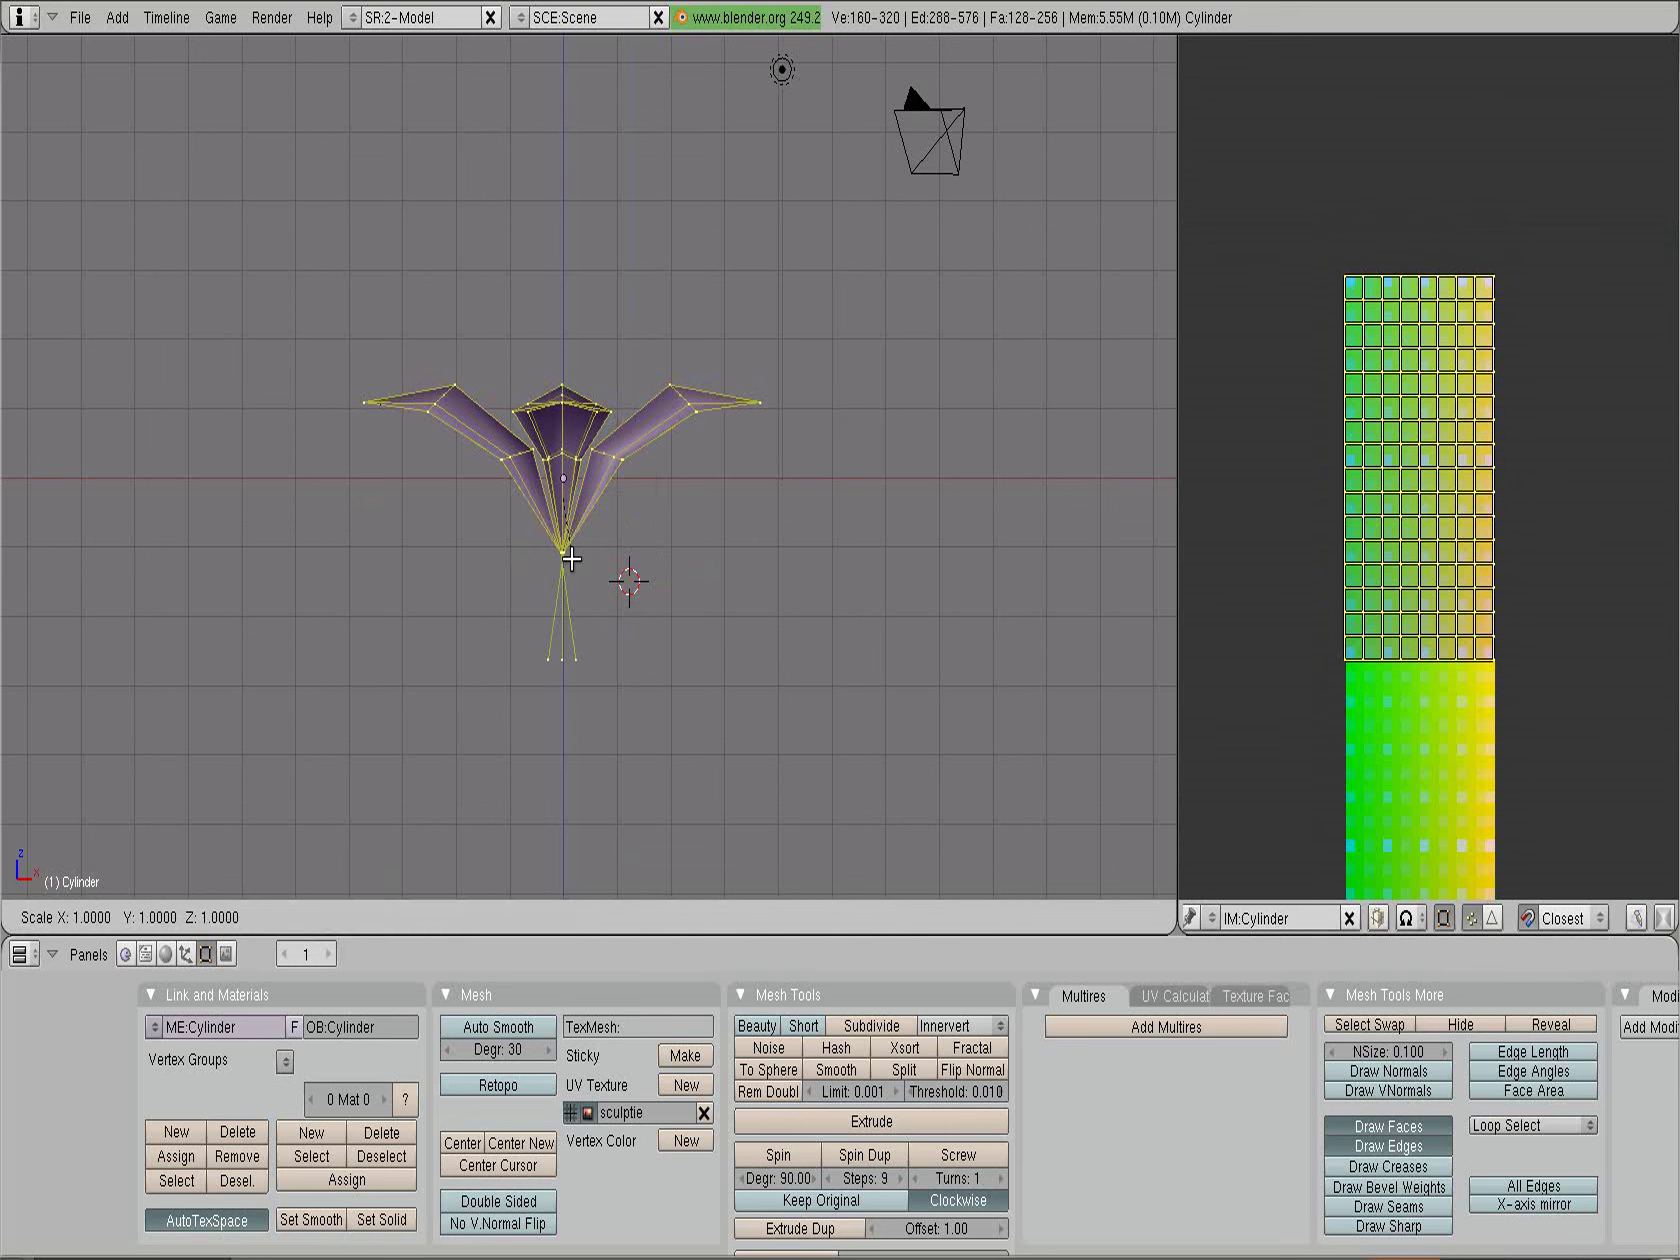
pyautogui.press('z')
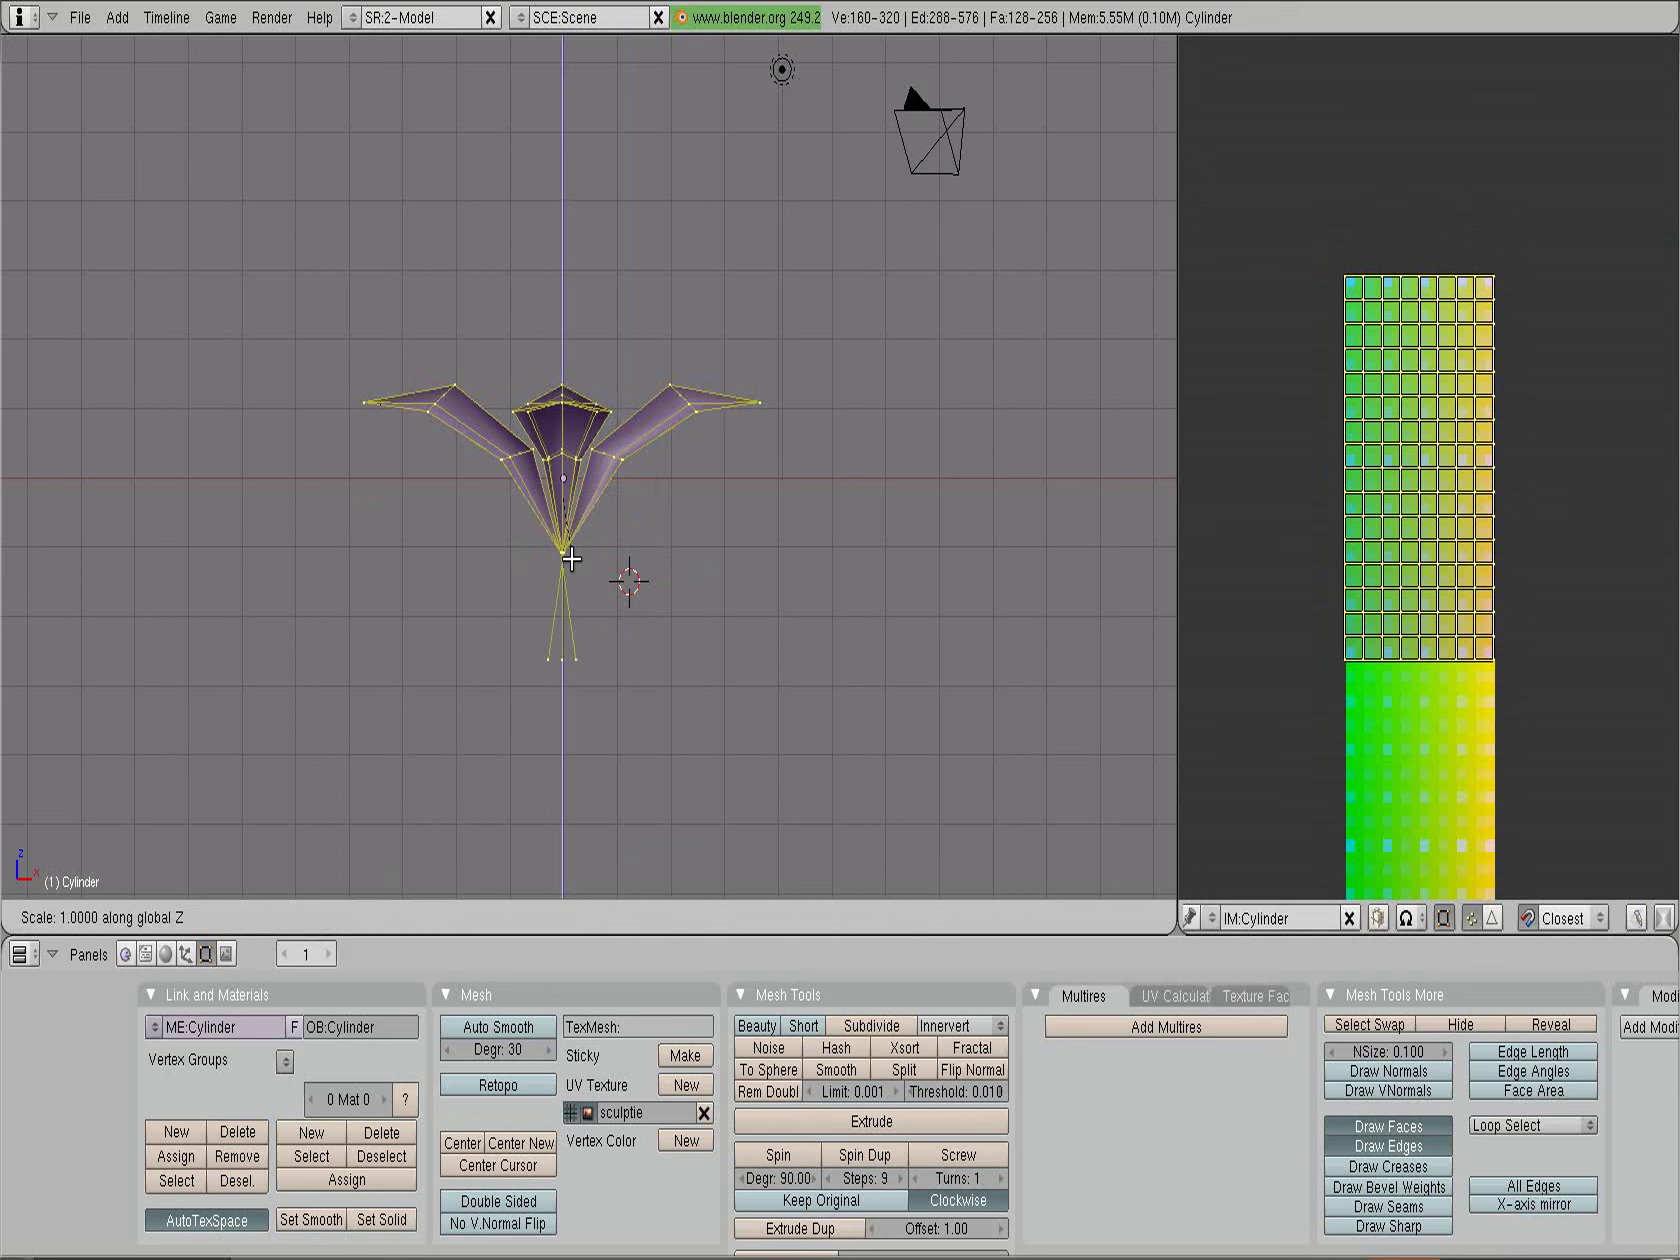
pyautogui.press('Escape')
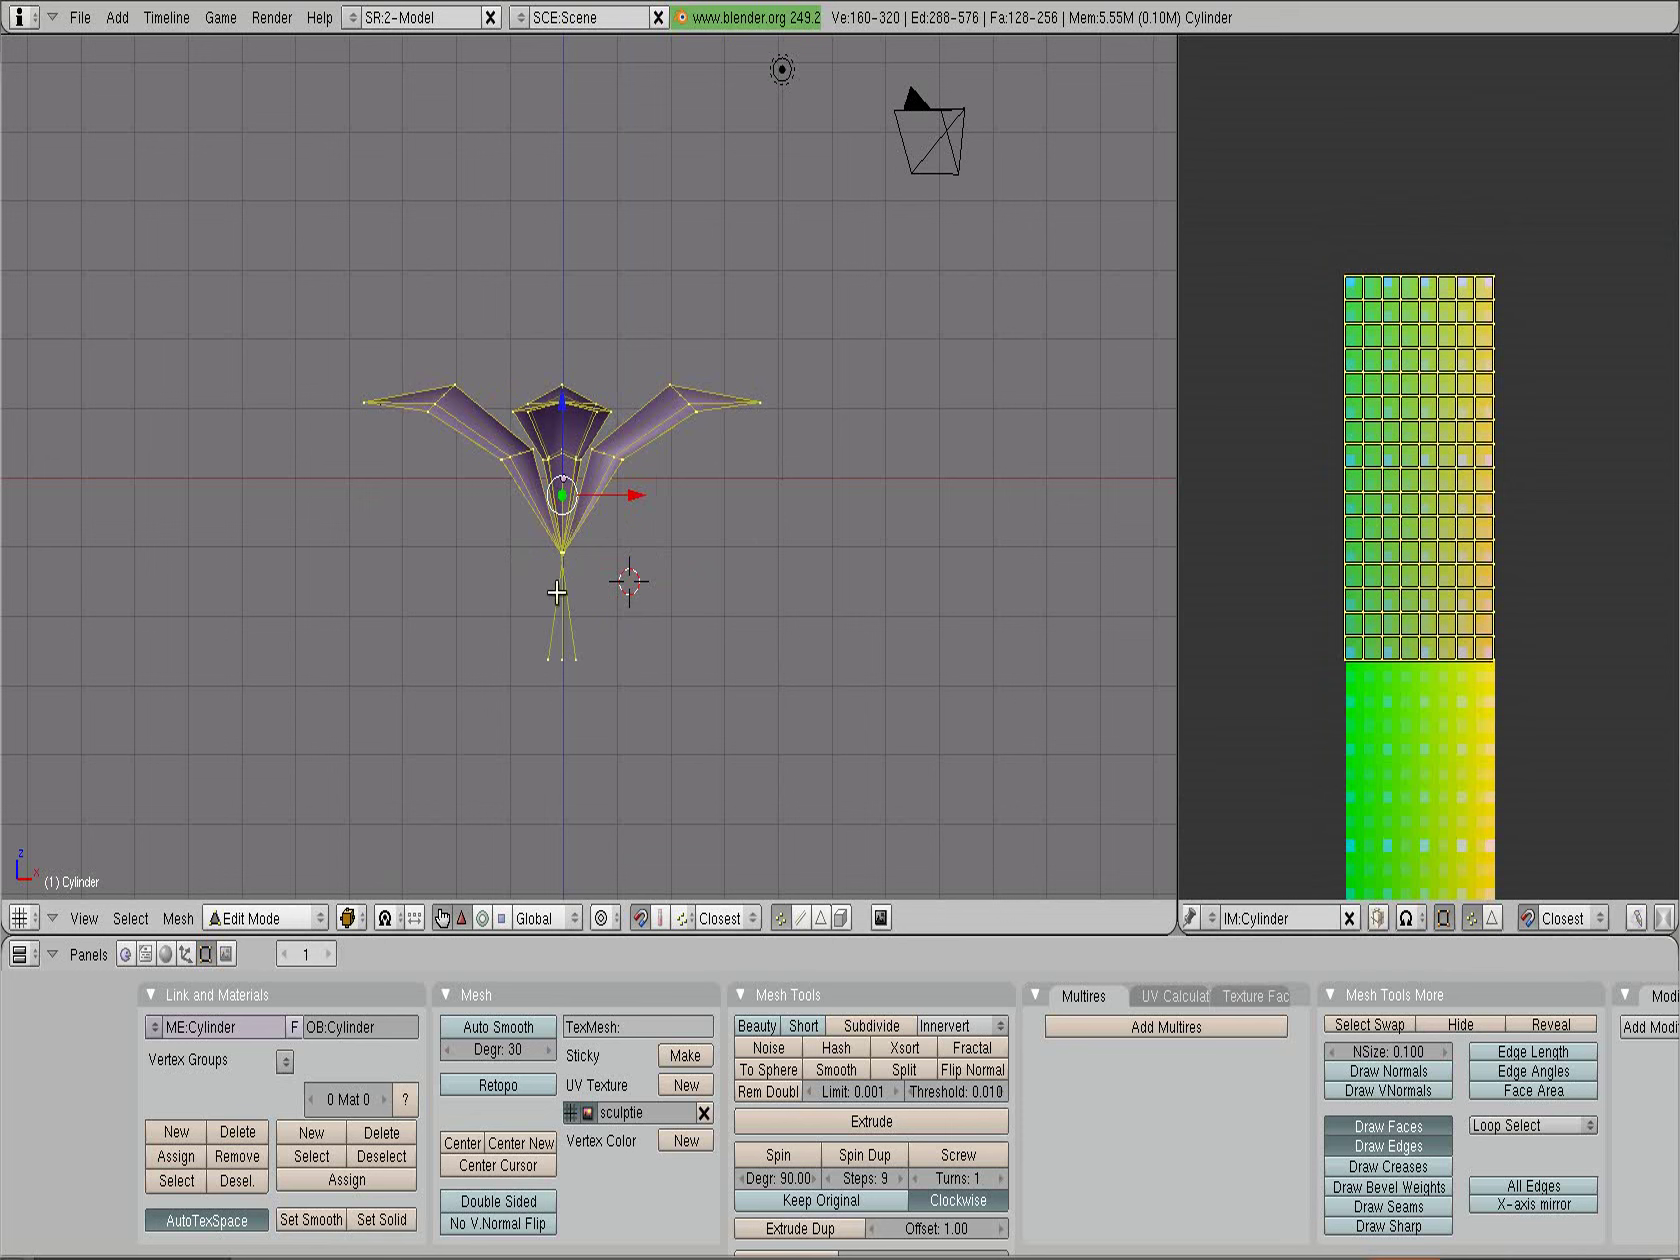
# Place the 3D cursor at the fan's base and set the pivot to 3D Cursor
pyautogui.click(561, 563)
pyautogui.click(385, 918)
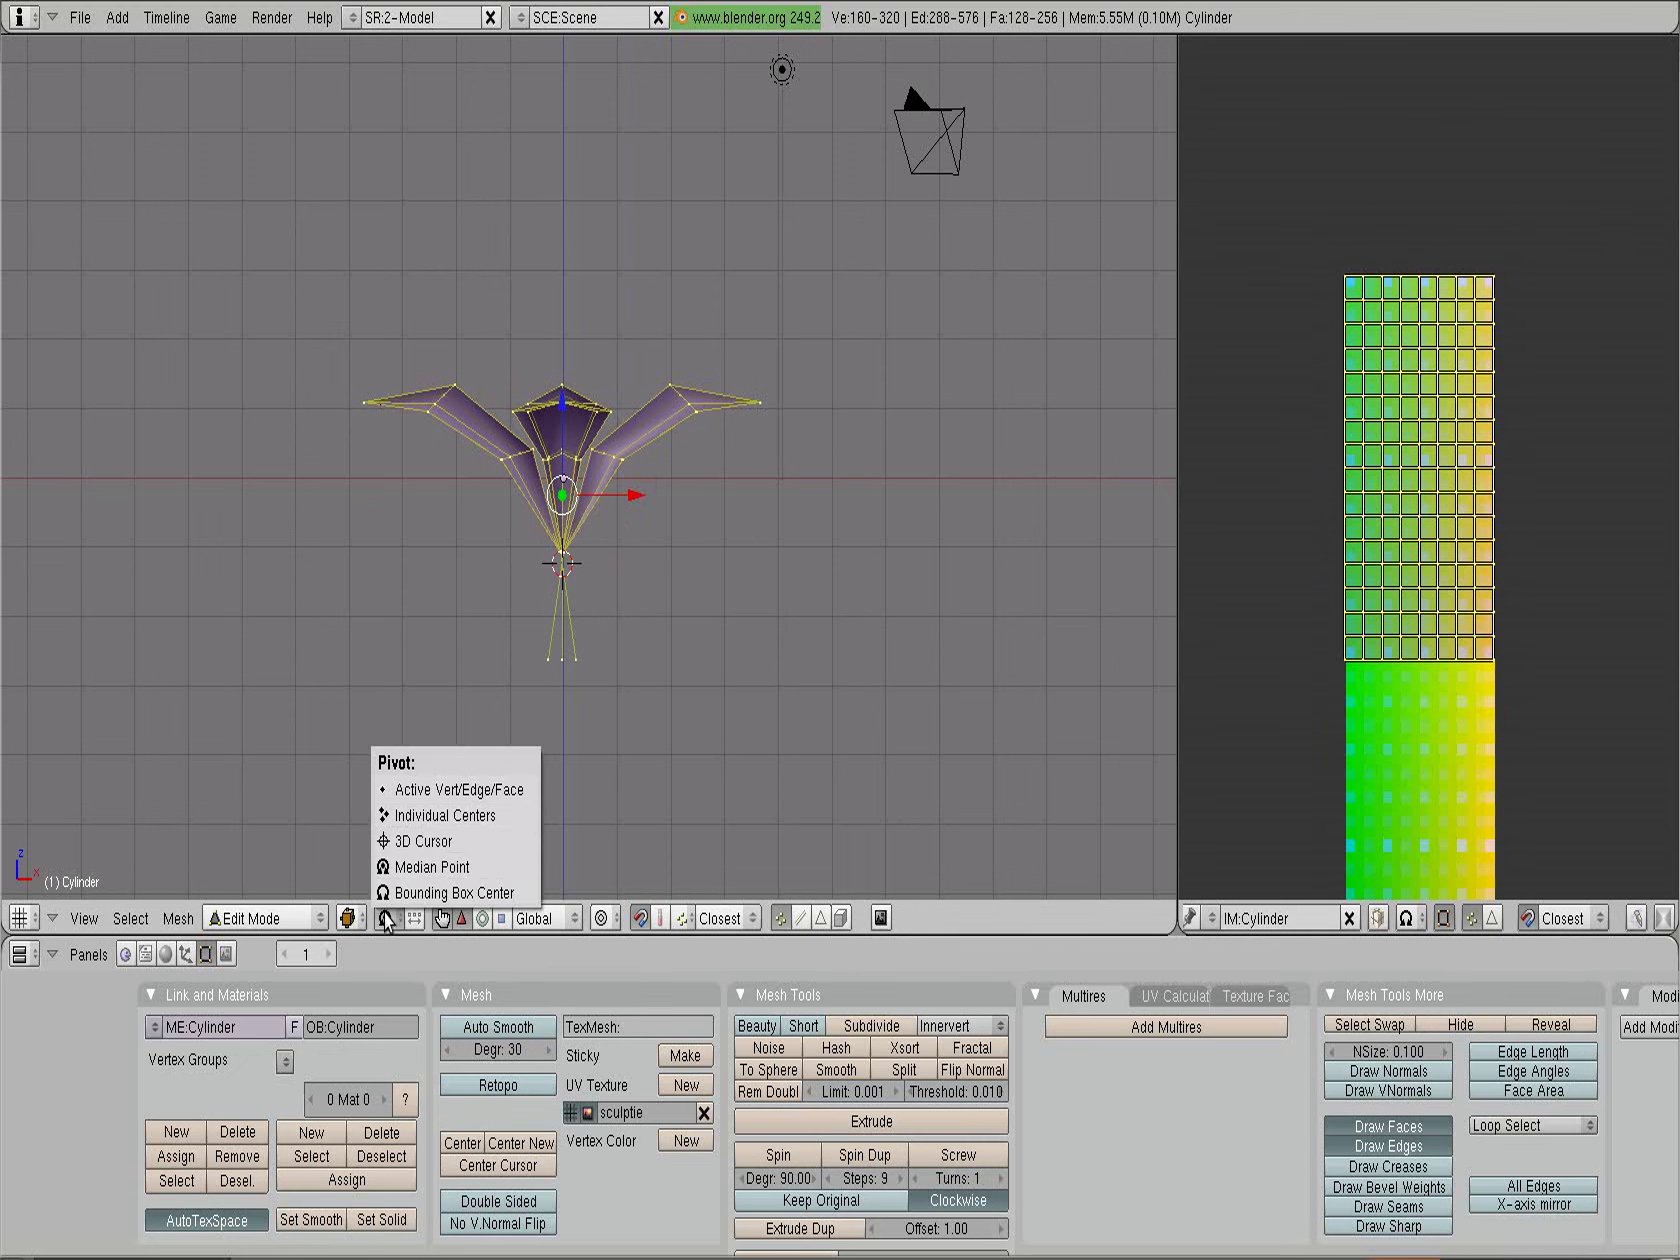
pyautogui.click(399, 843)
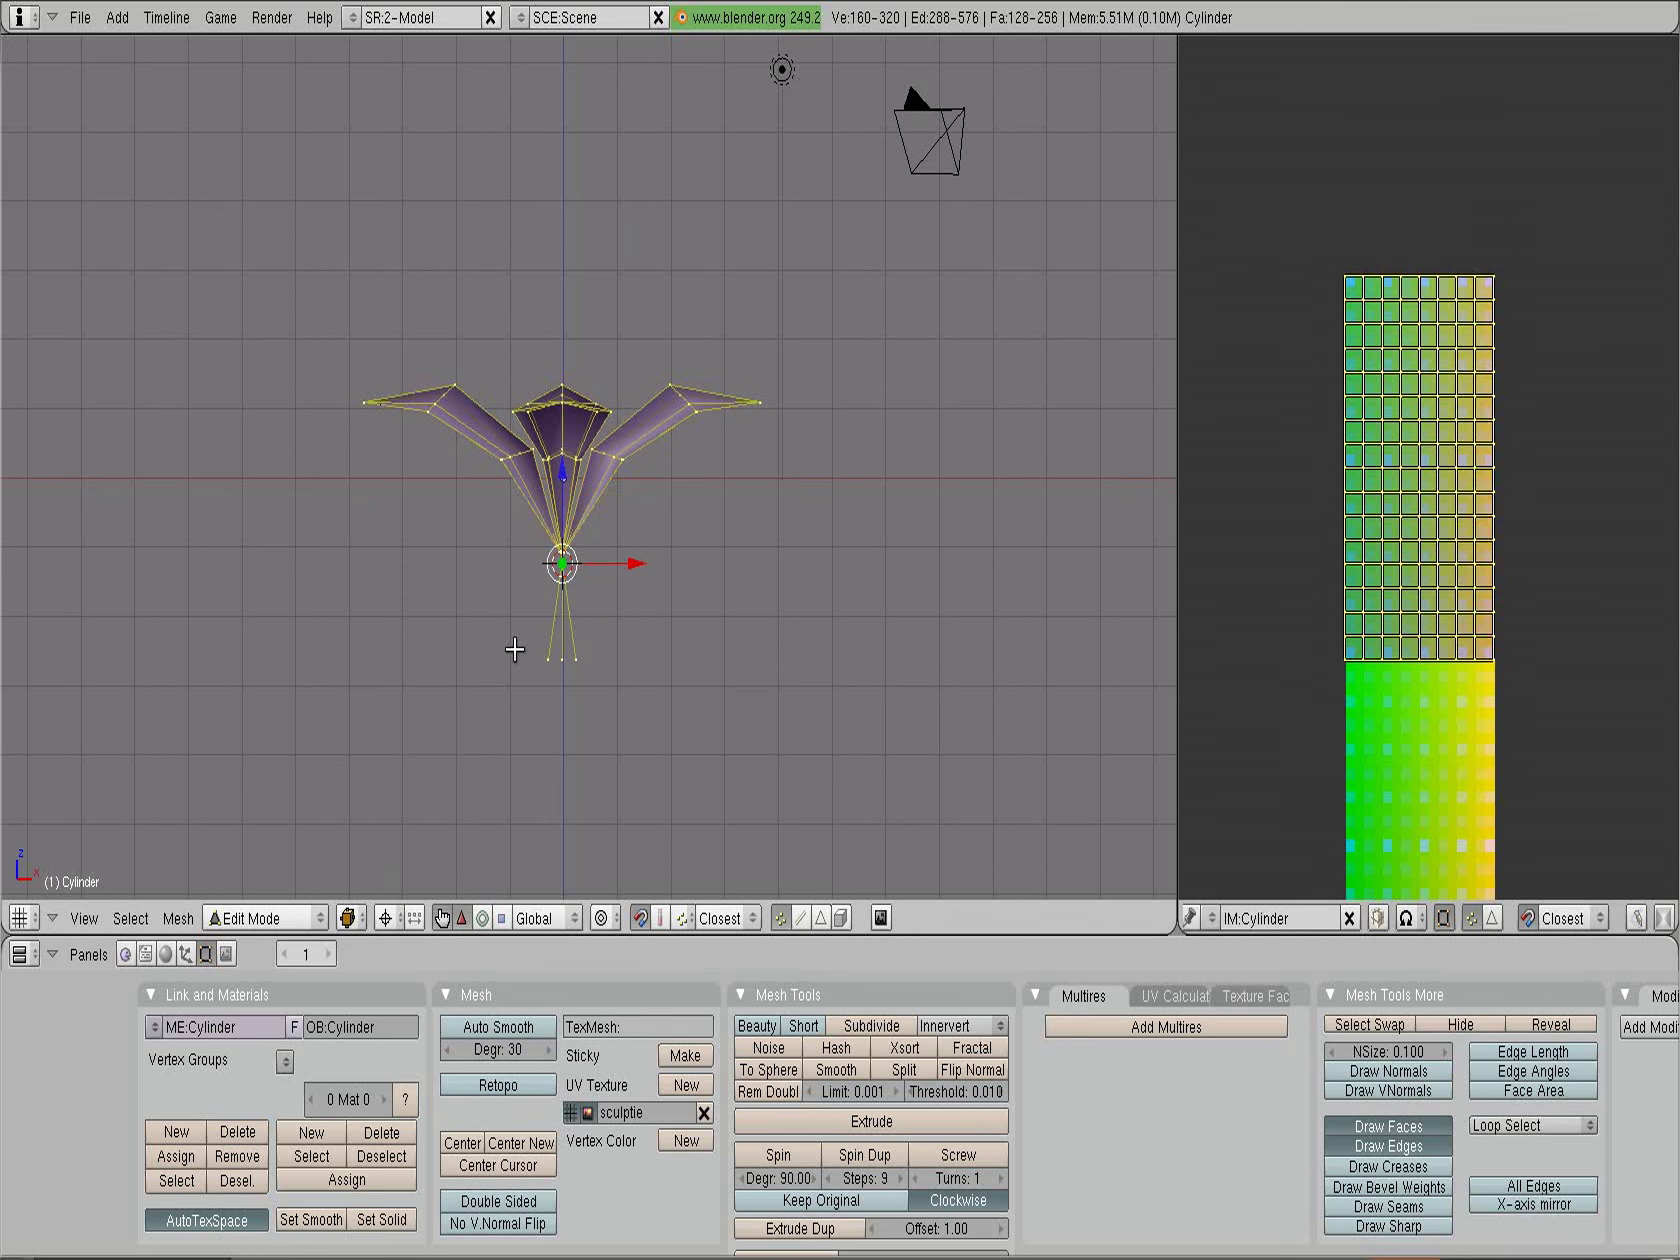
pyautogui.press('g')
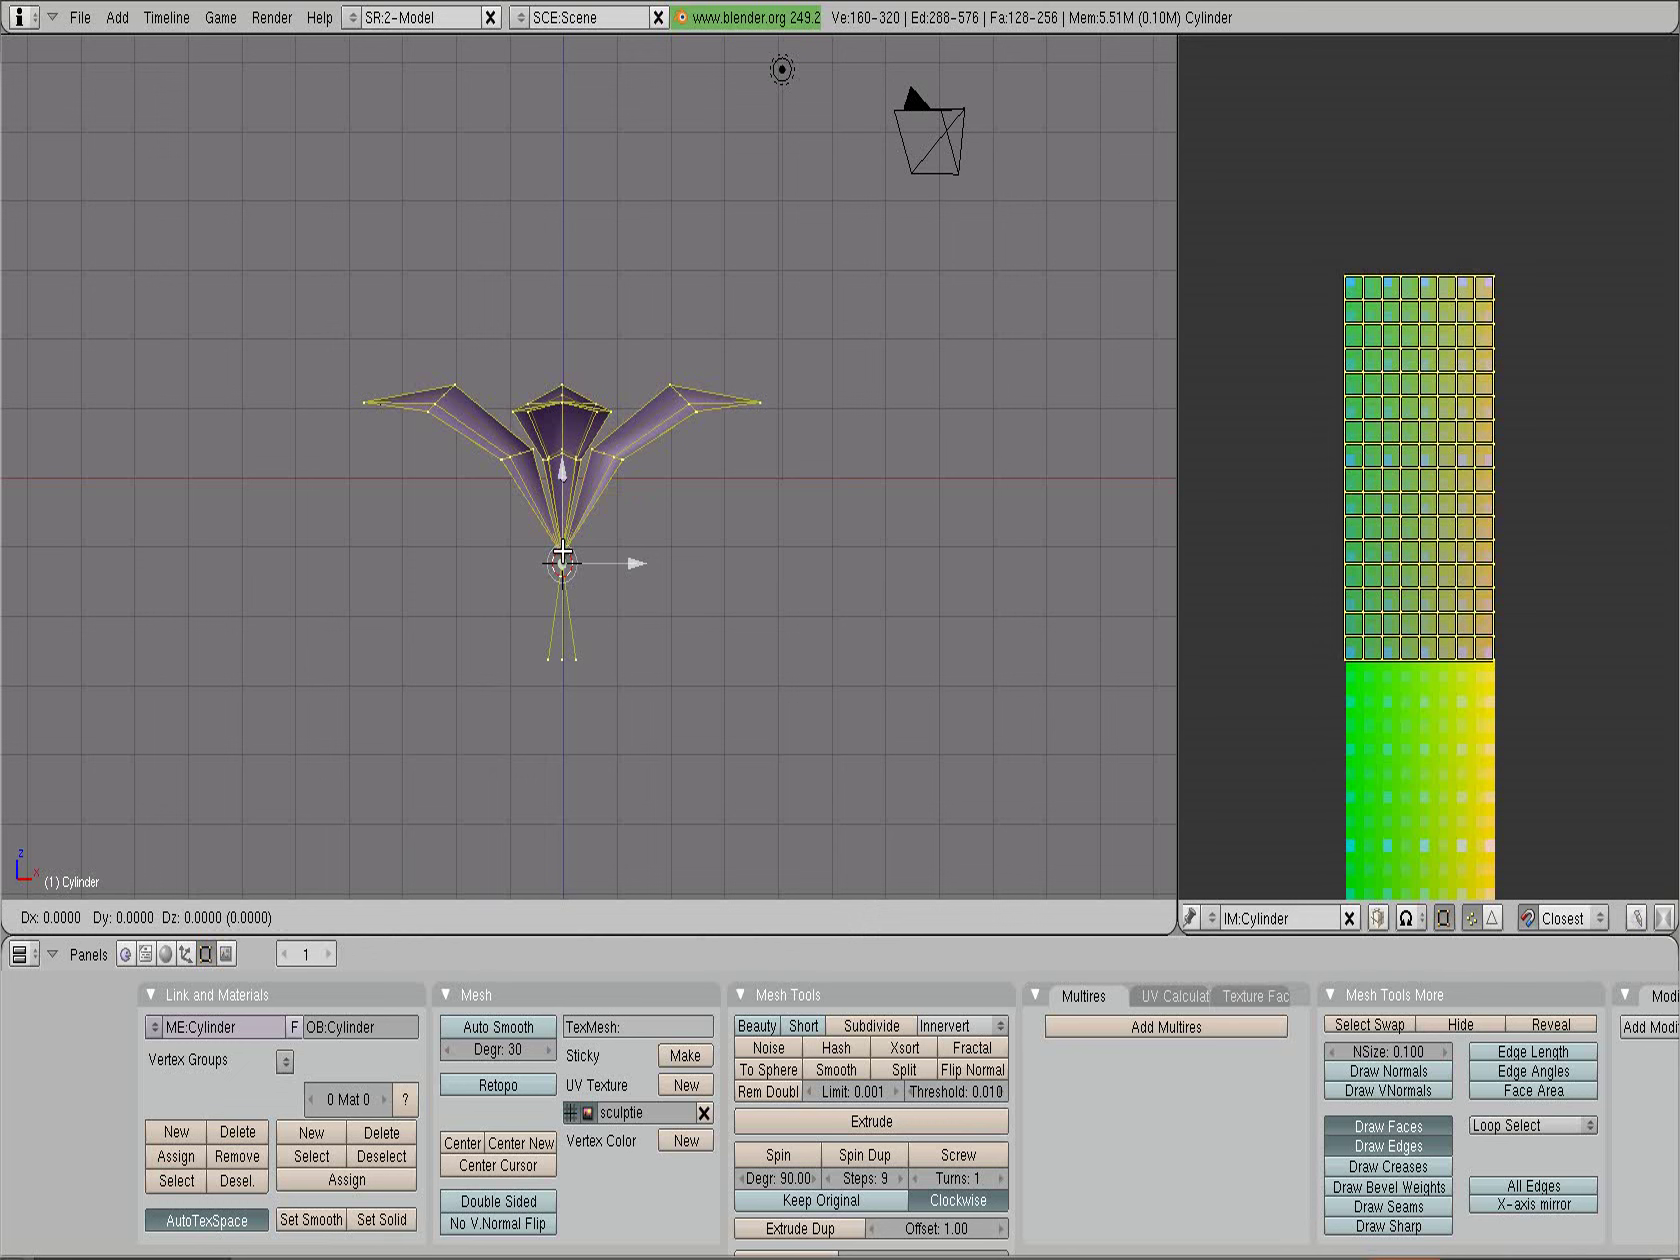
pyautogui.press('Escape')
pyautogui.press('g')
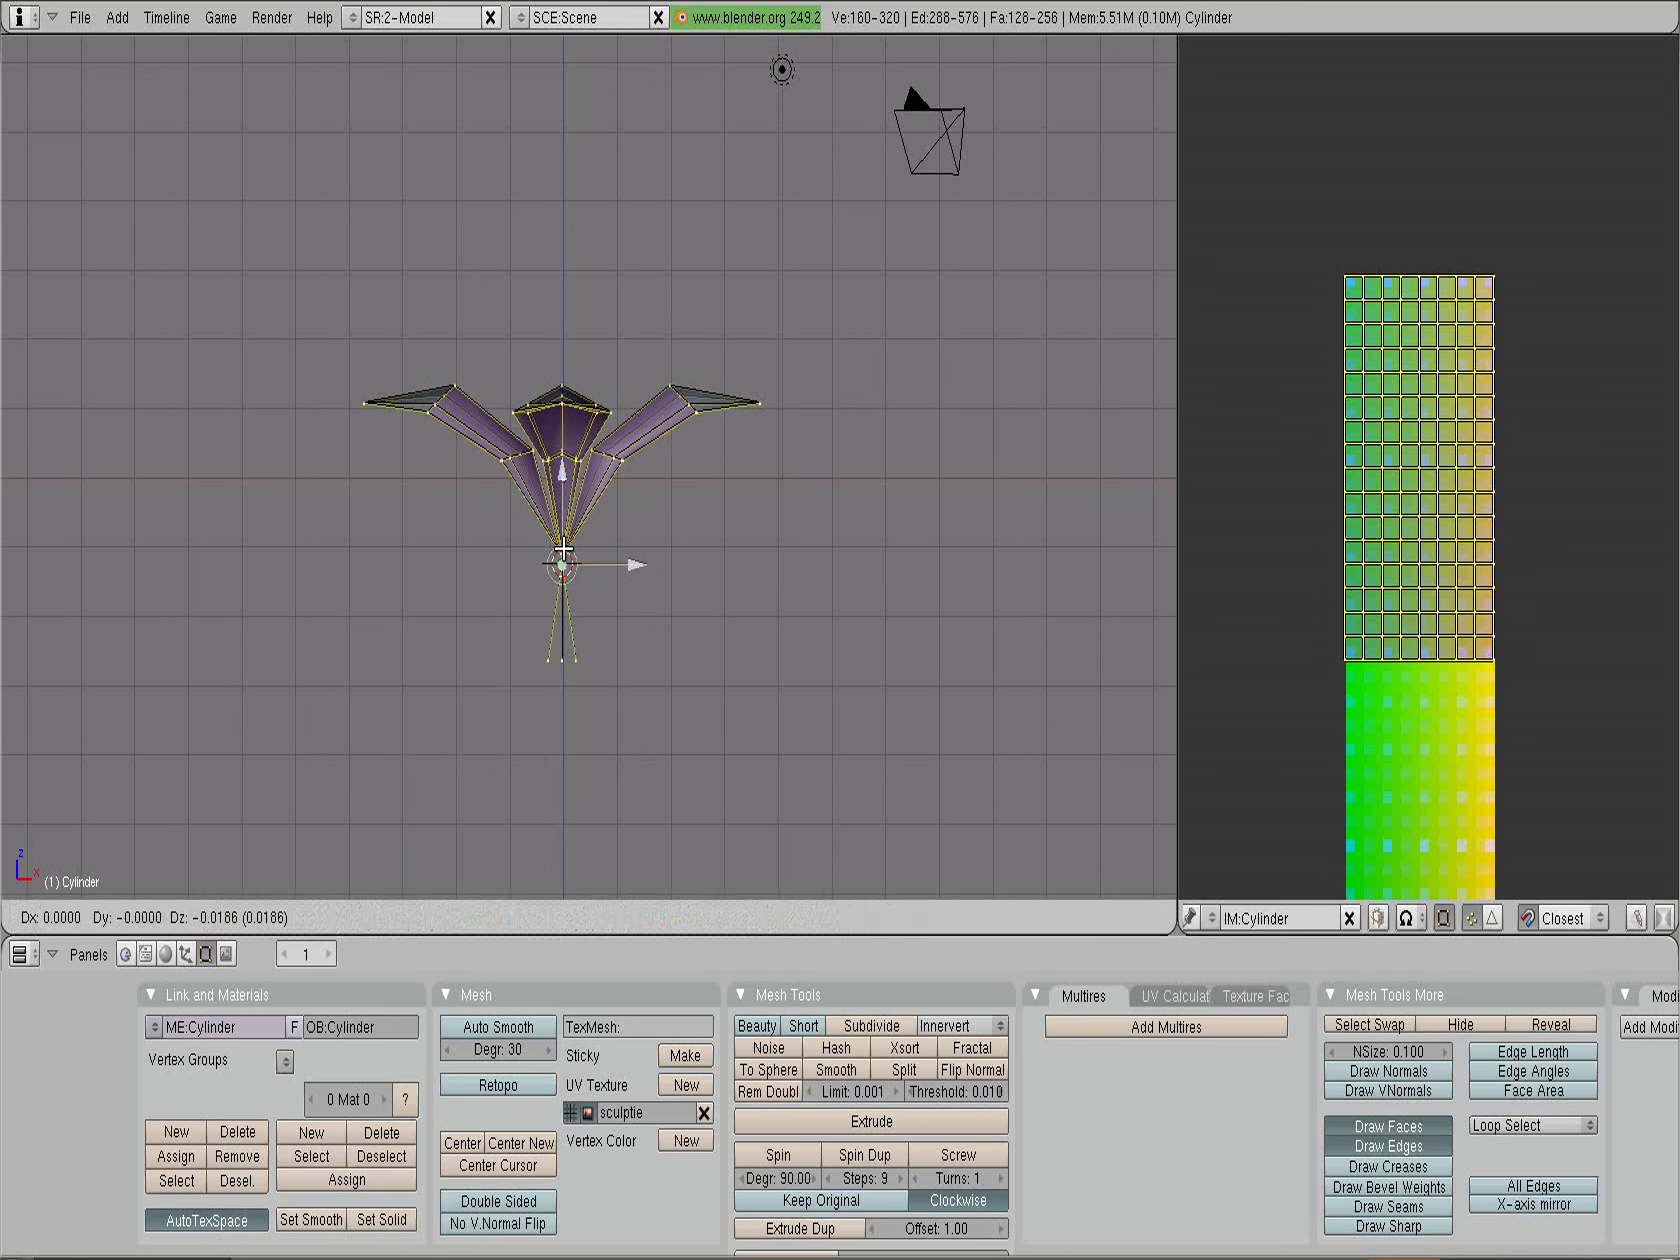
pyautogui.click(563, 548)
pyautogui.rightClick(563, 548)
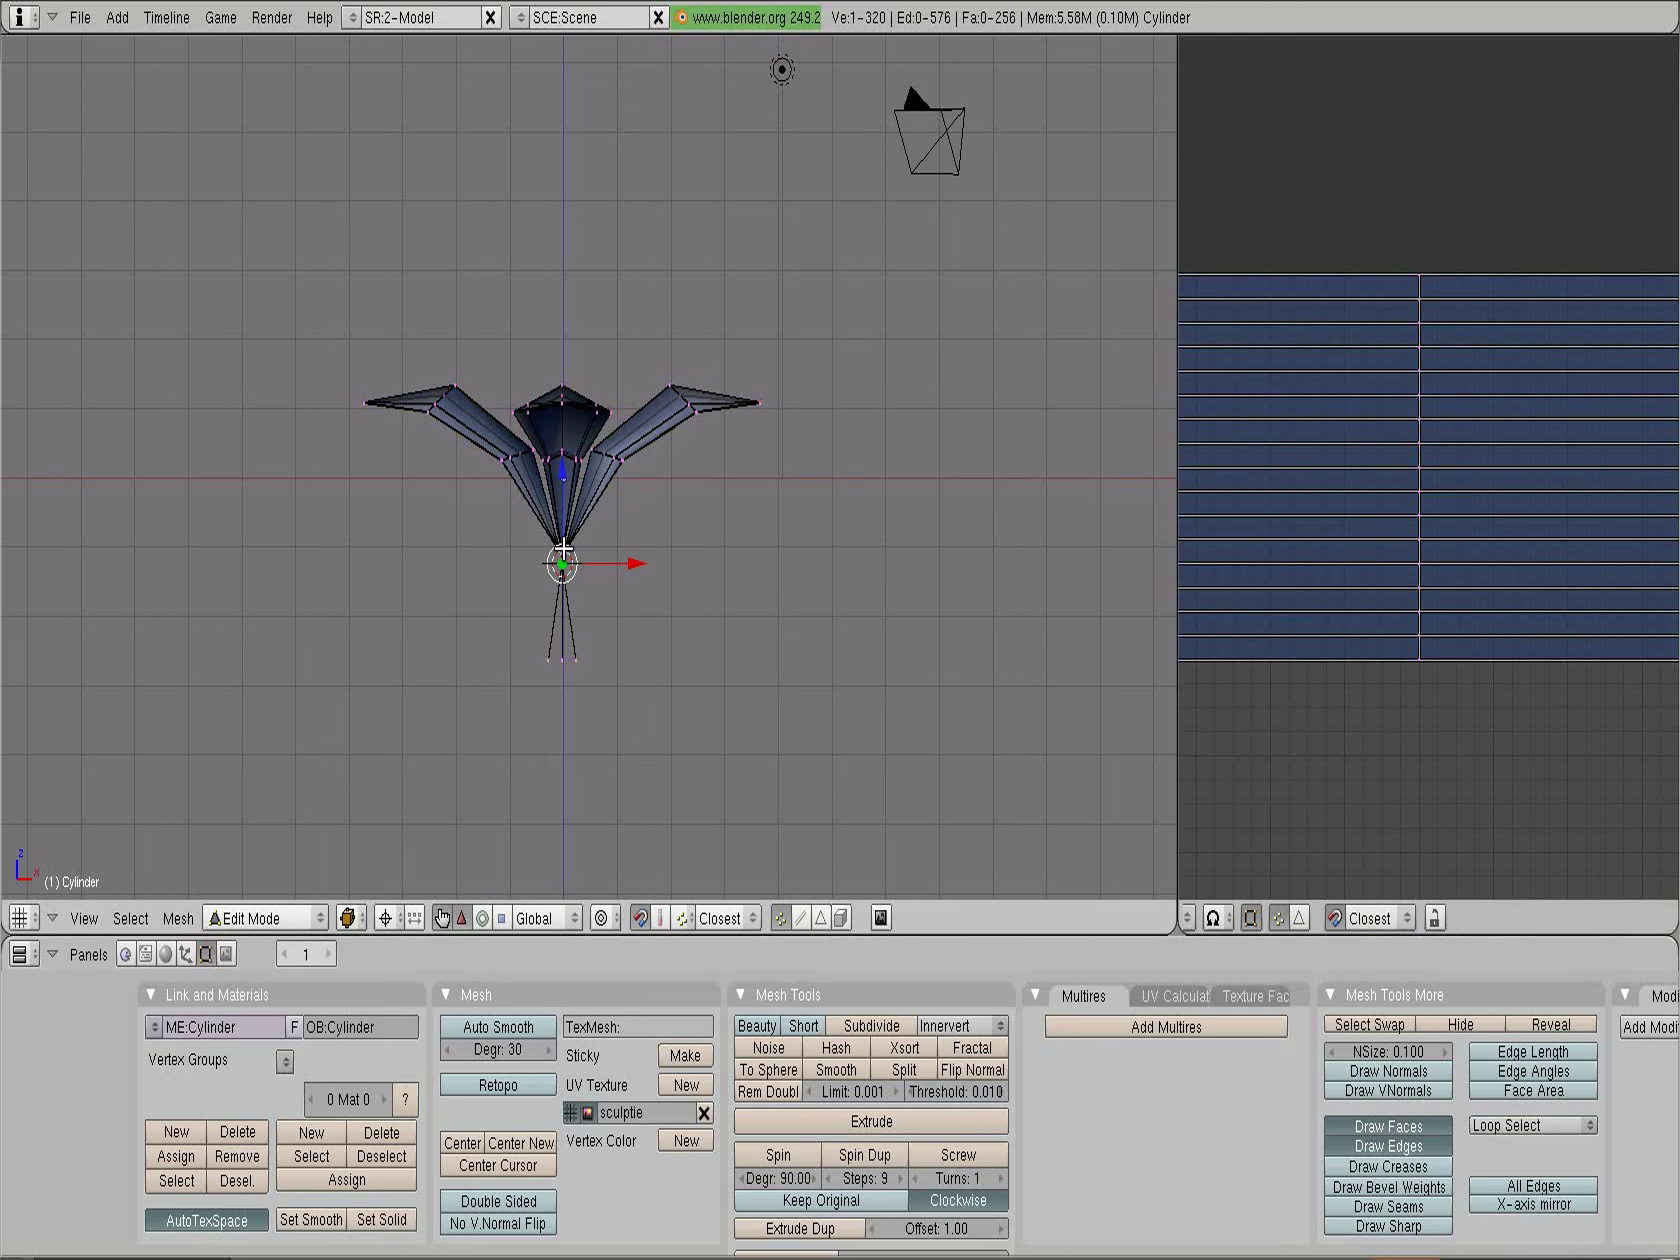
pyautogui.press('g')
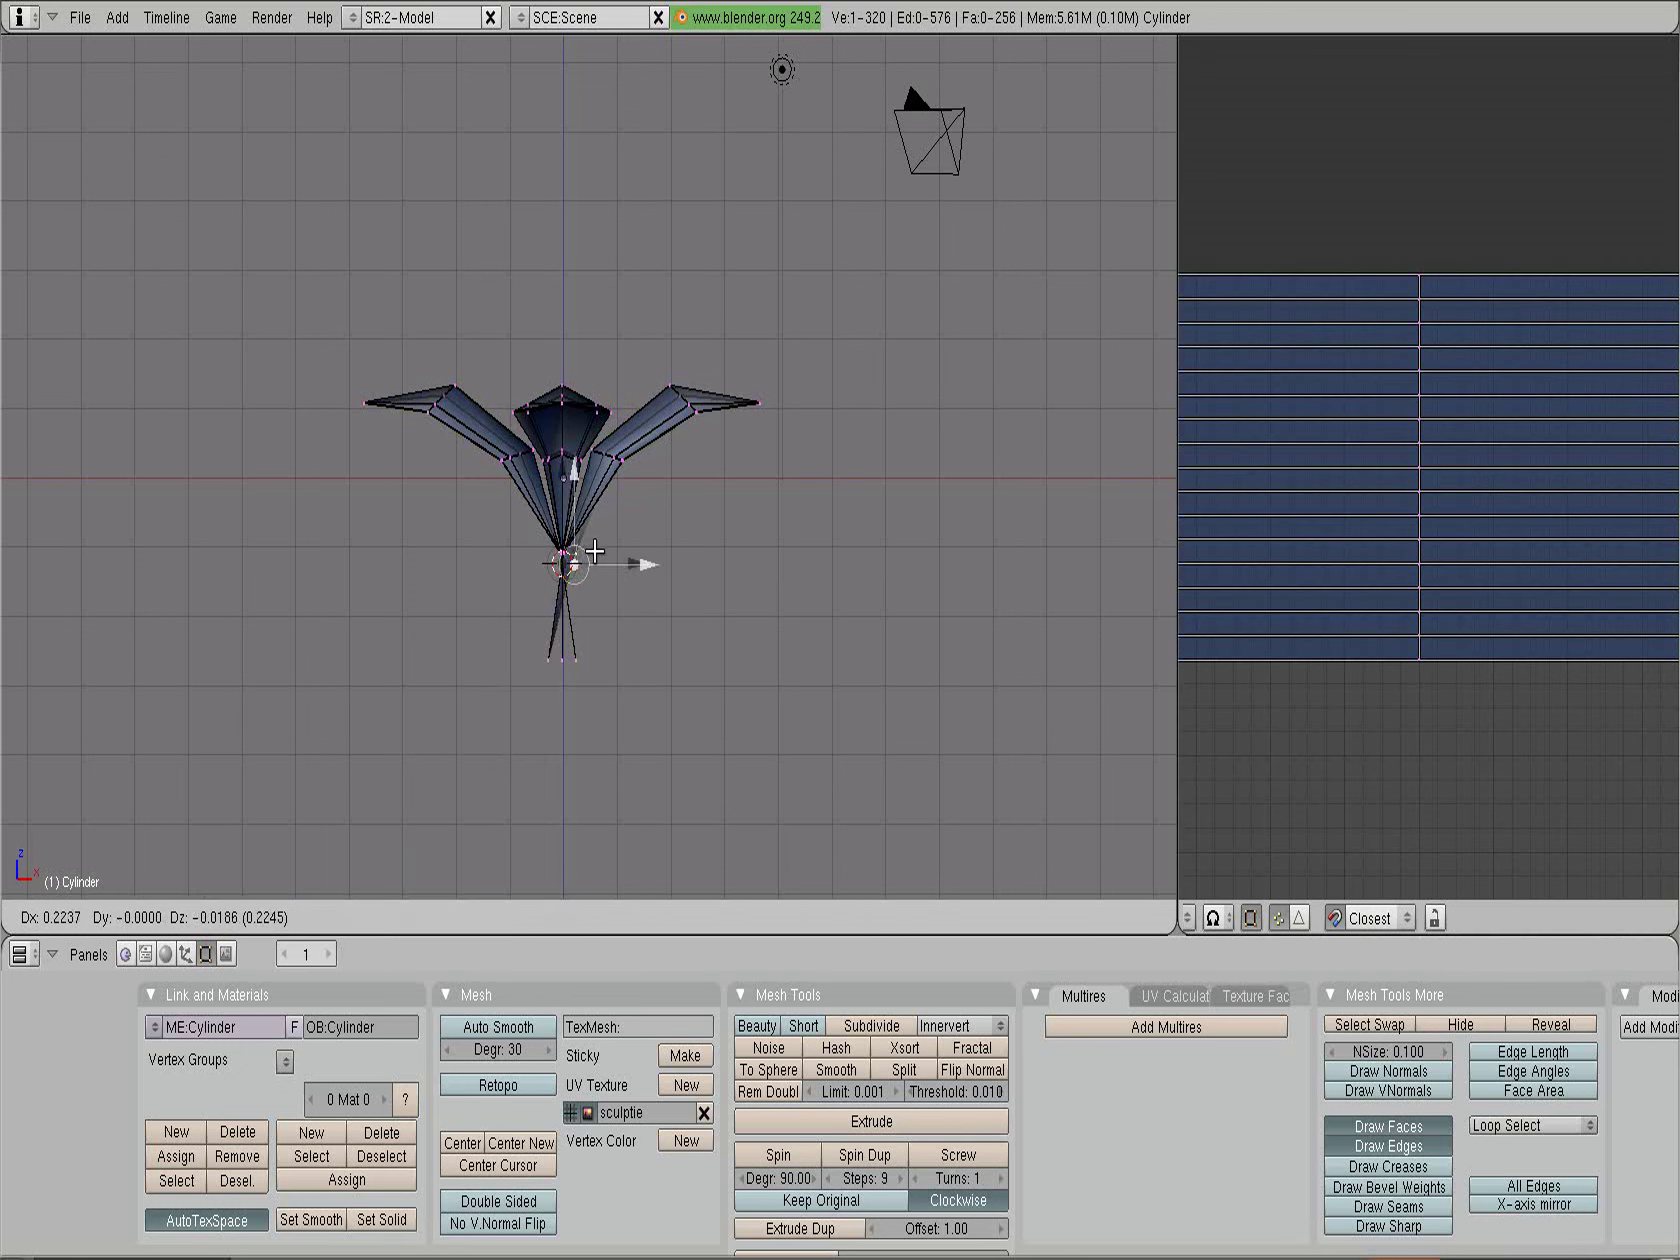
pyautogui.click(570, 552)
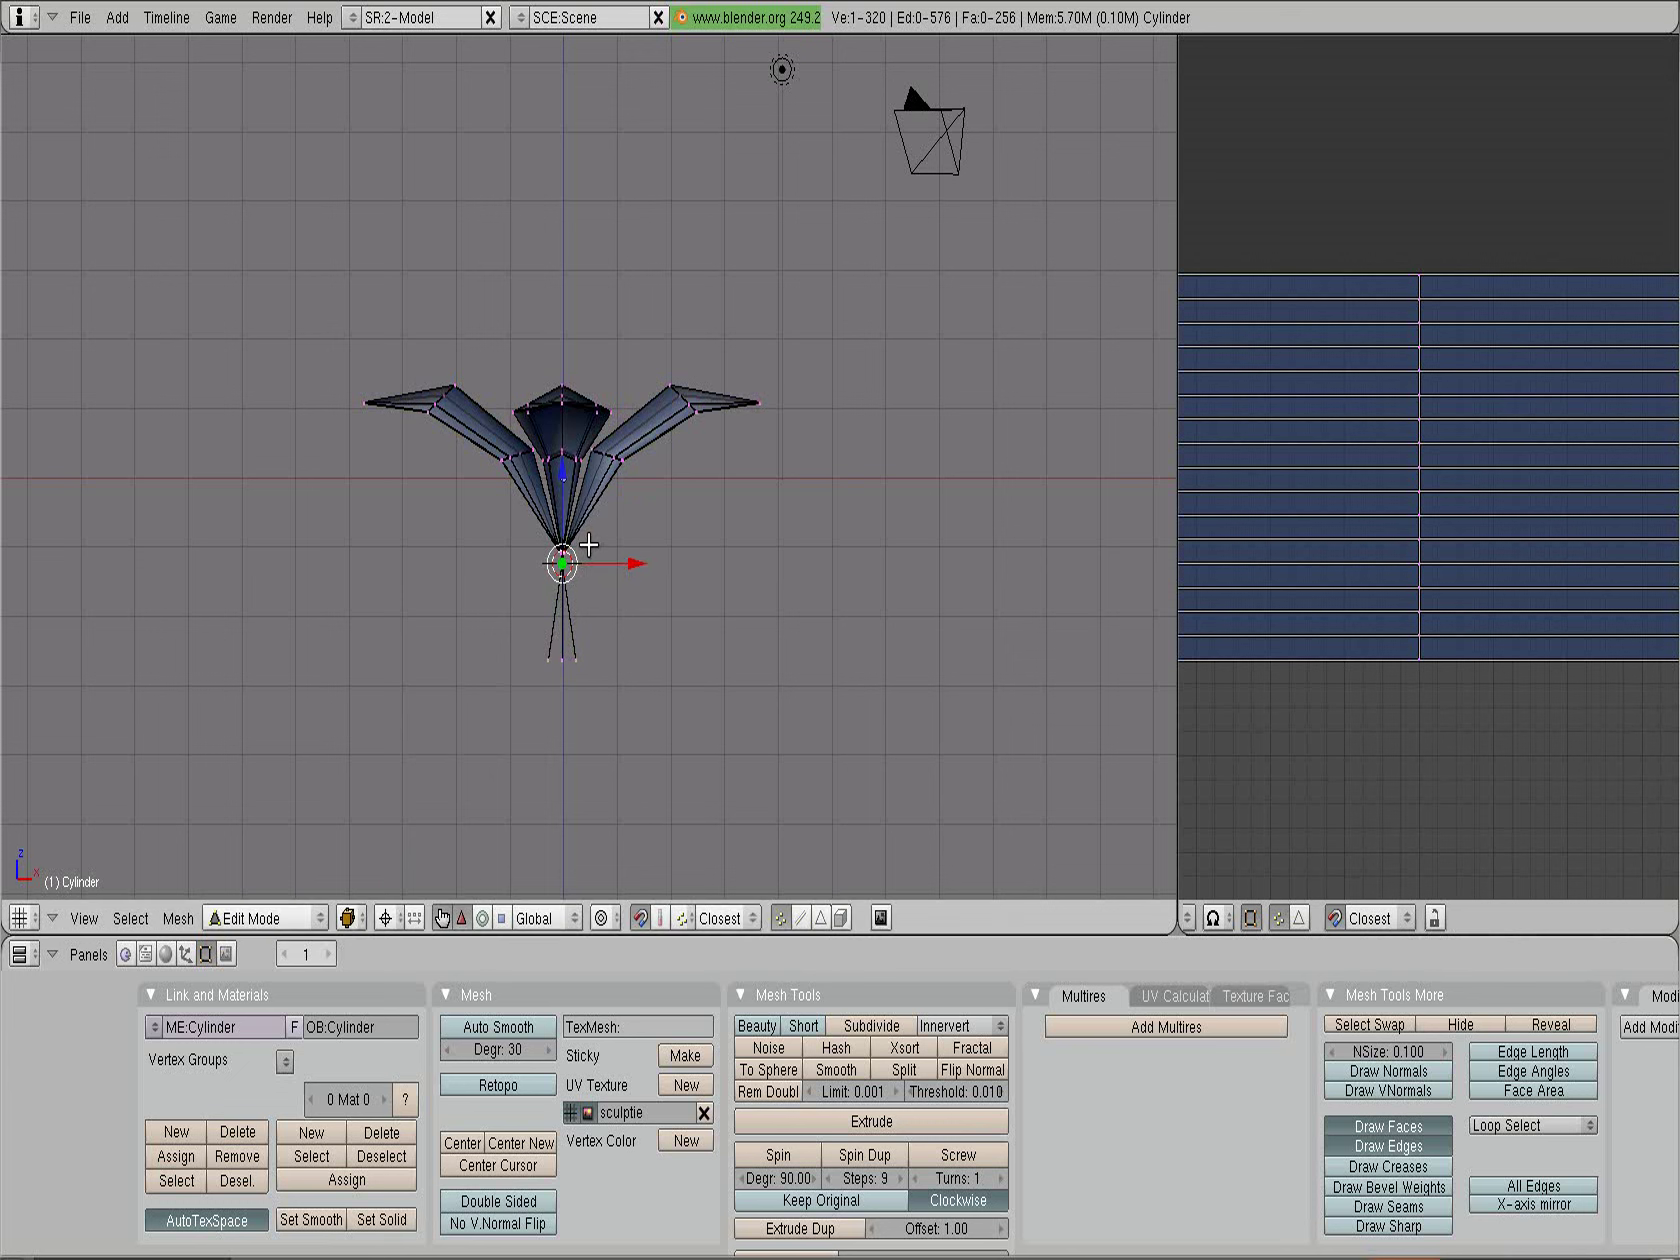
# Select the whole mesh, then link-select only the bottom and top blades (80 vertices)
pyautogui.press('l')
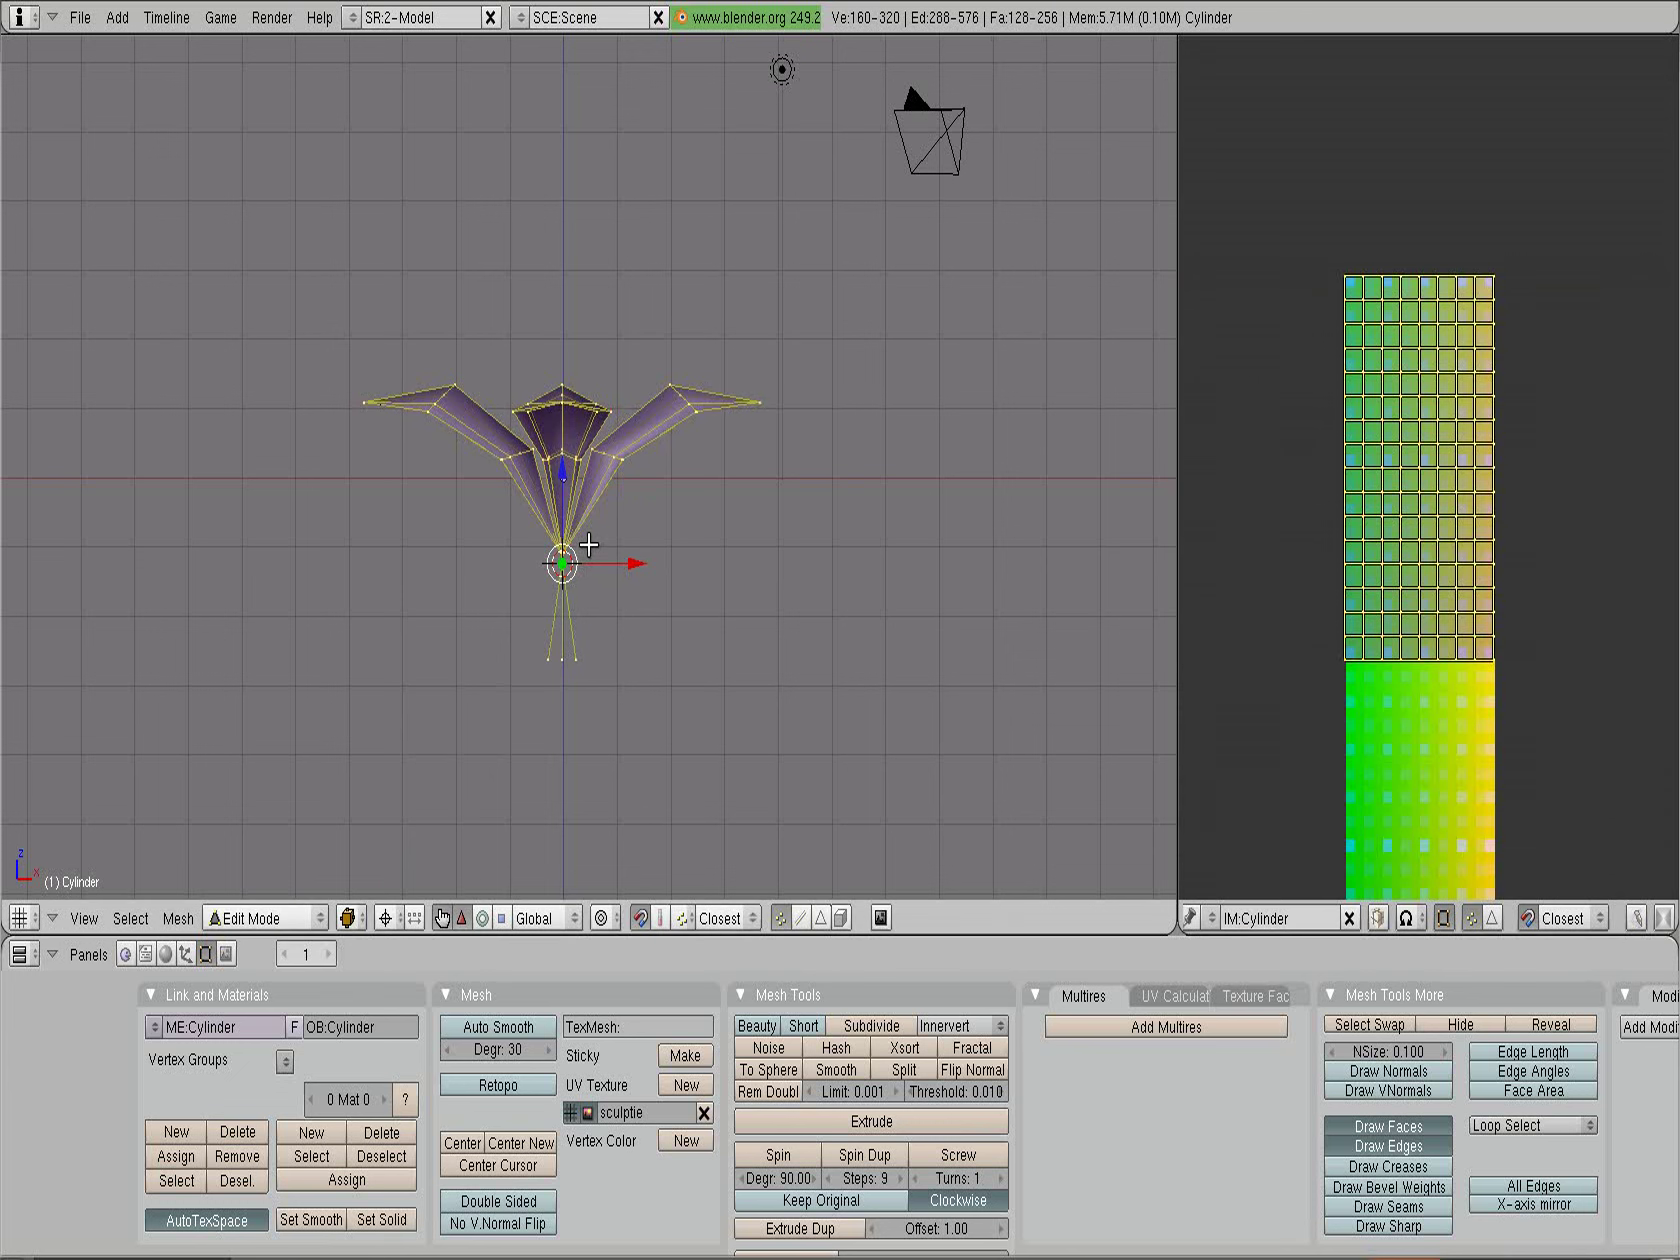
pyautogui.click(589, 548)
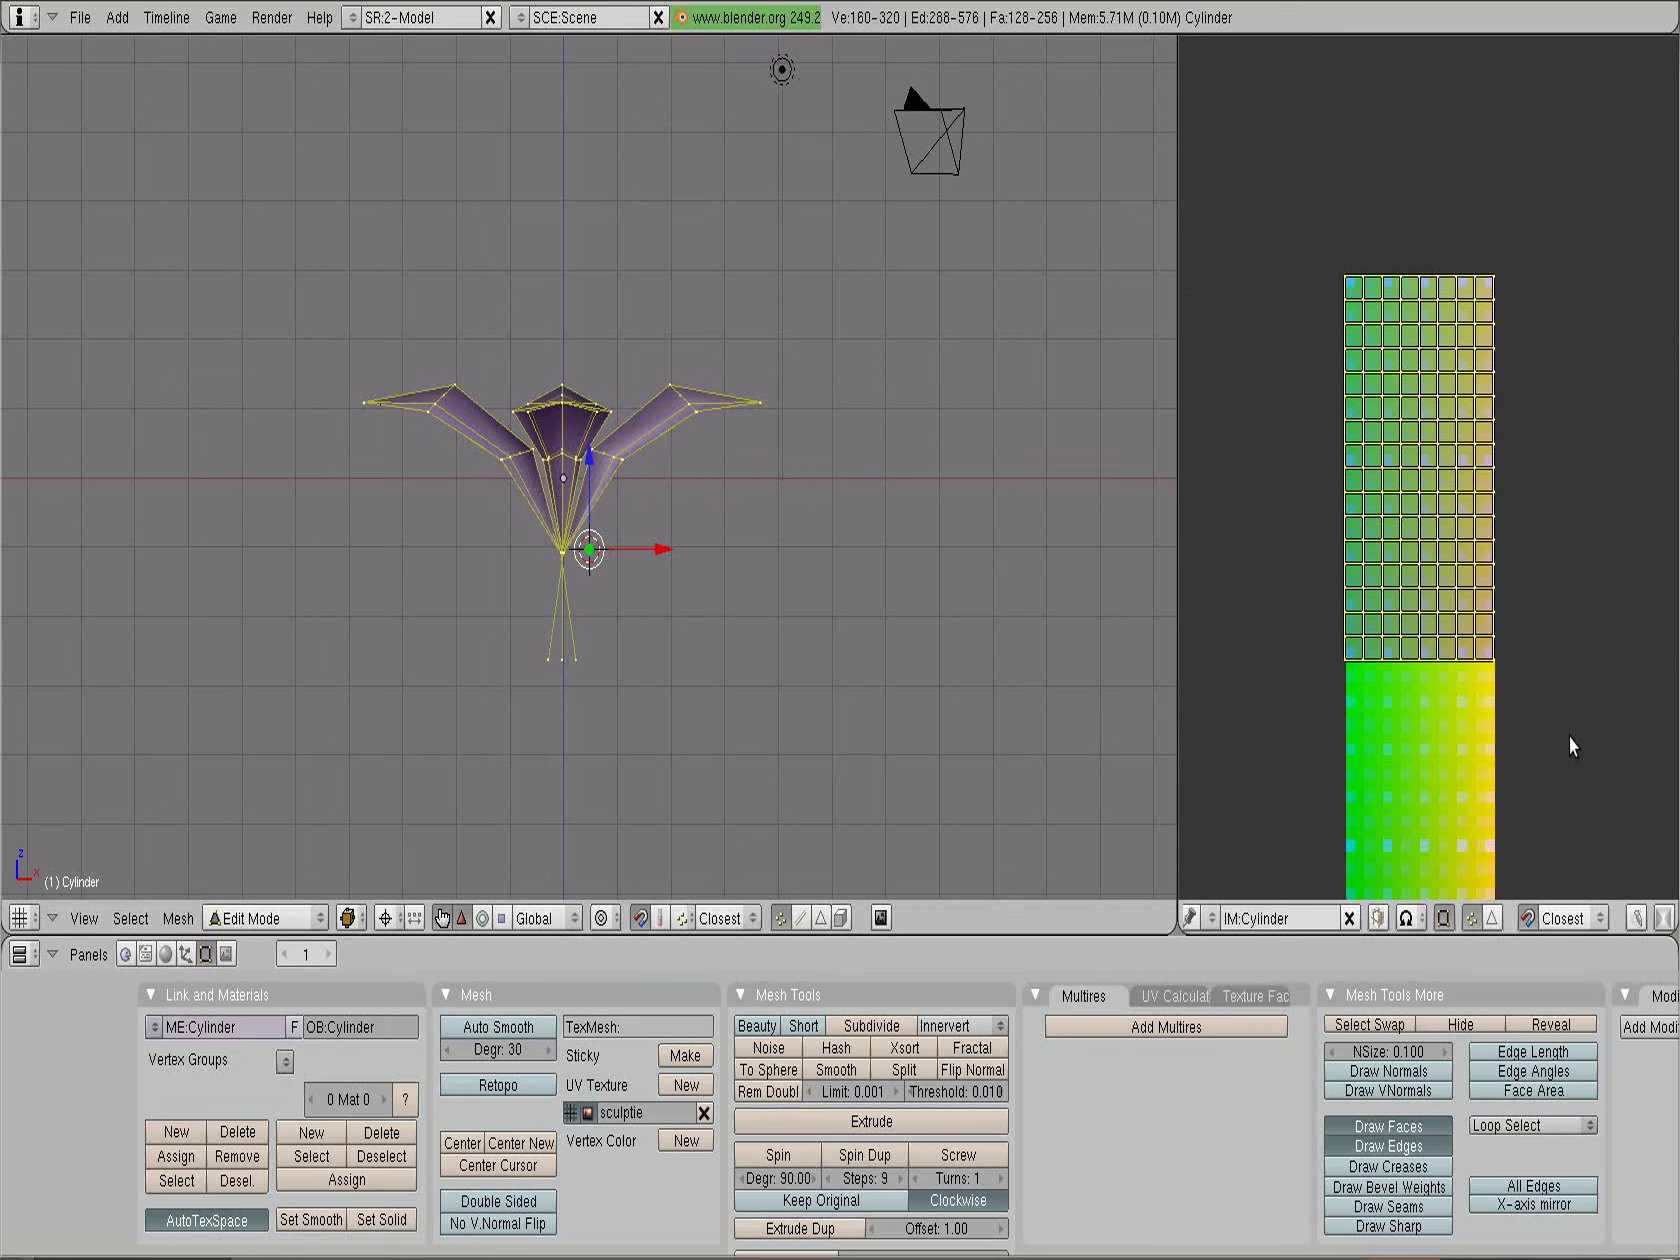
pyautogui.press('a')
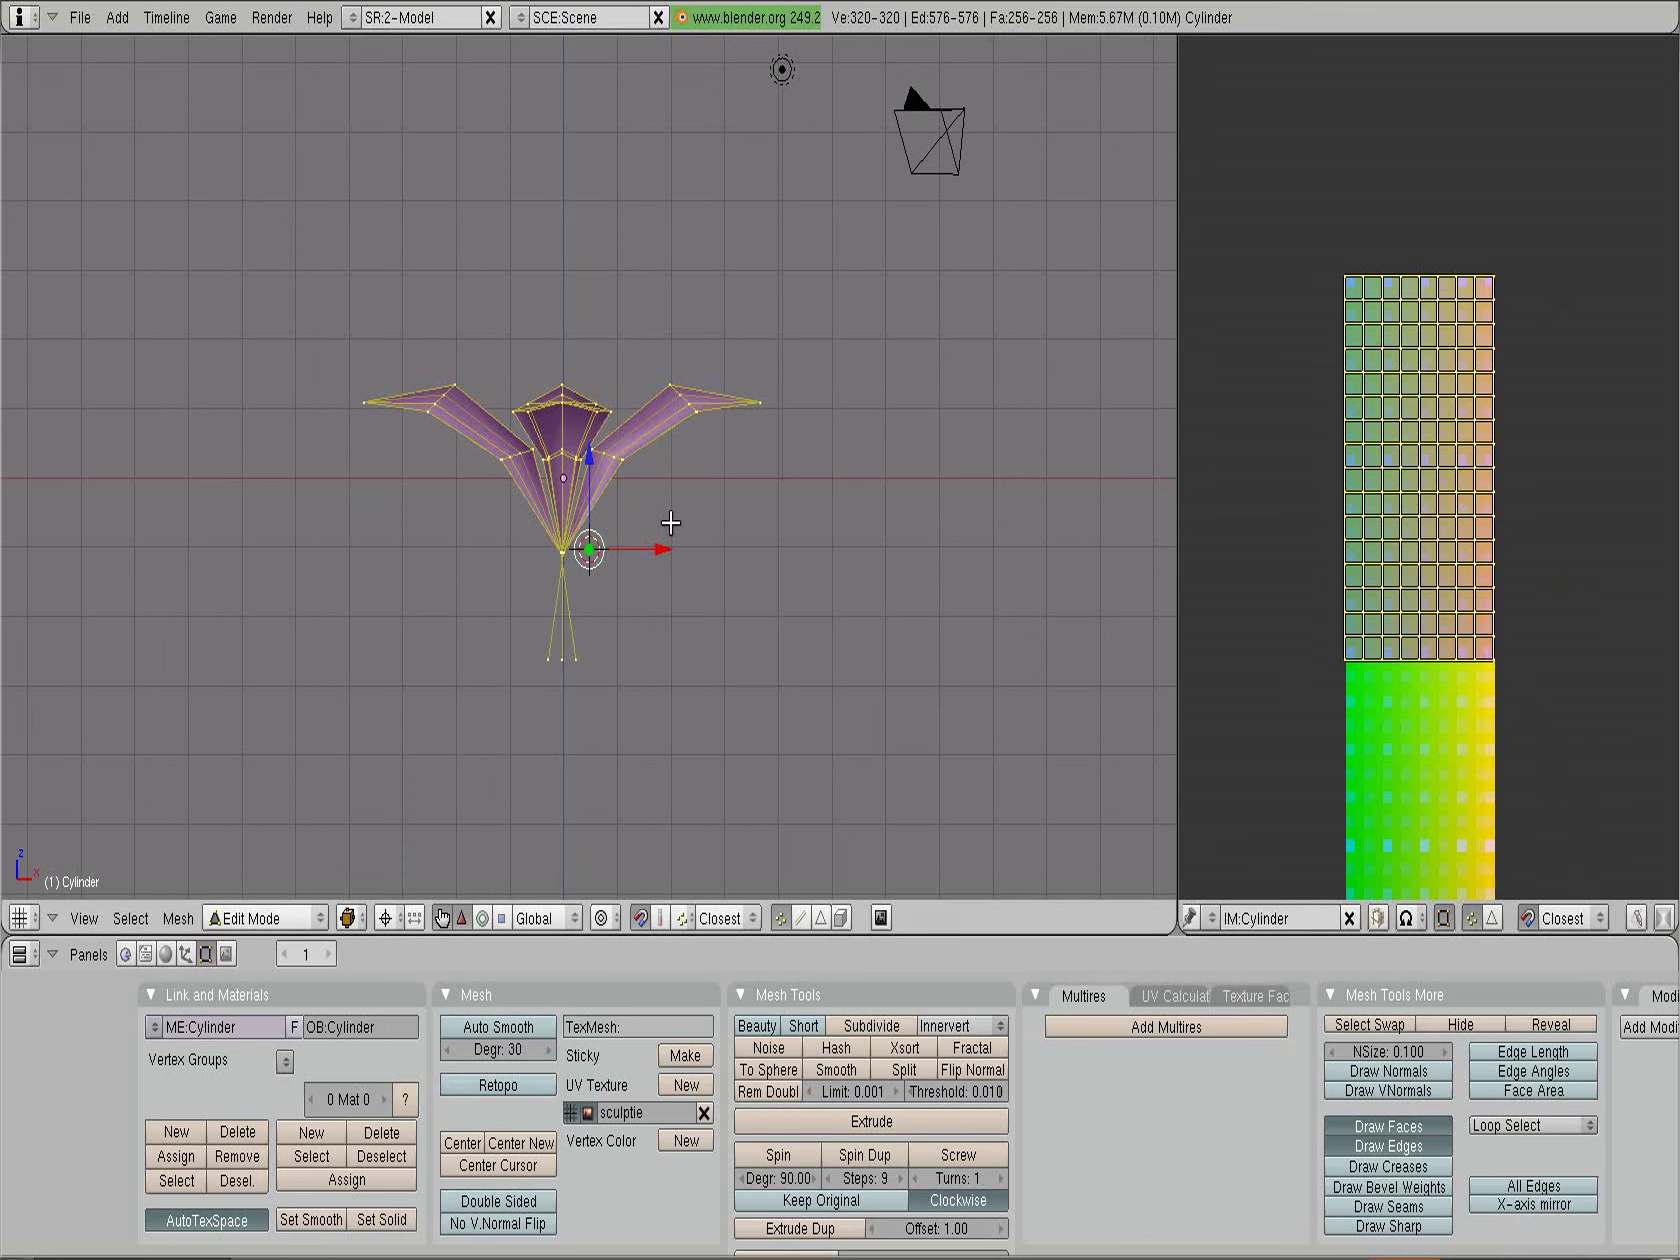
pyautogui.moveTo(567, 402); pyautogui.dragTo(545, 640, button='middle')
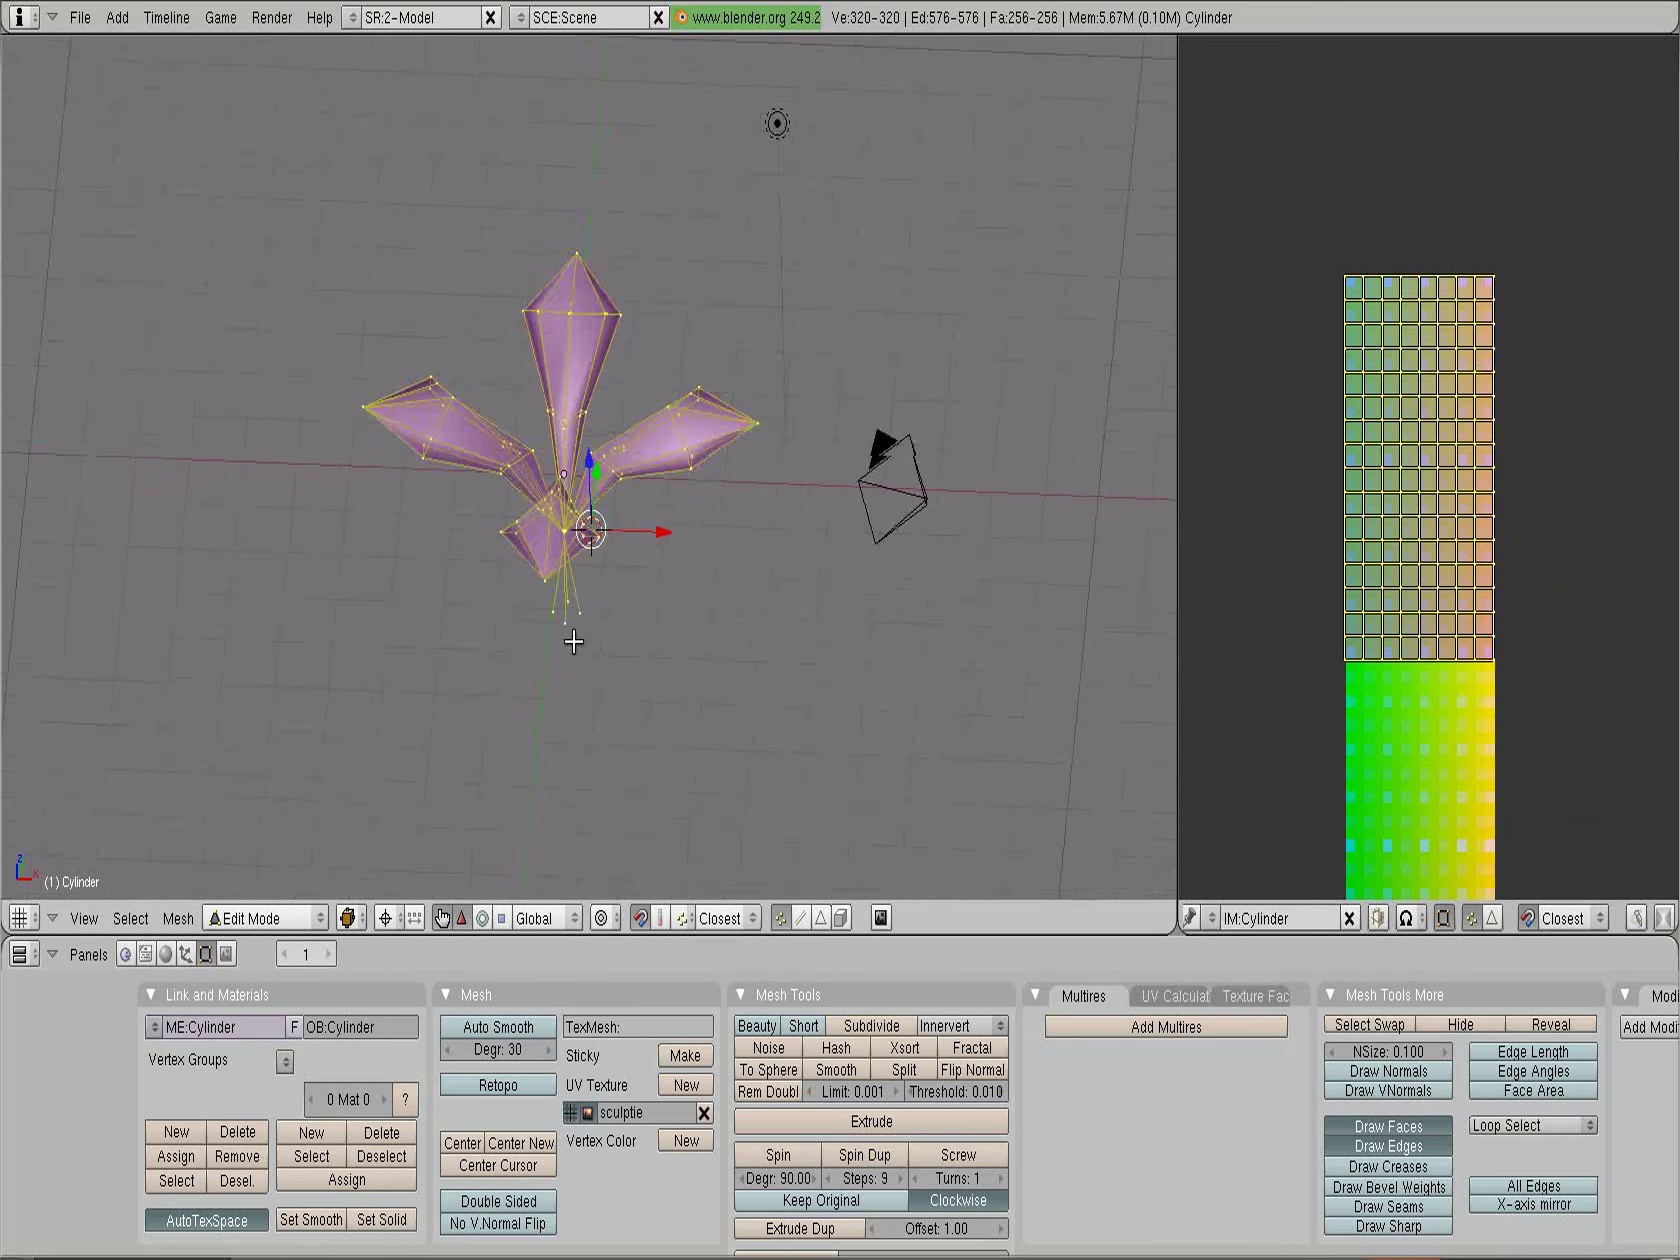
pyautogui.rightClick(543, 641)
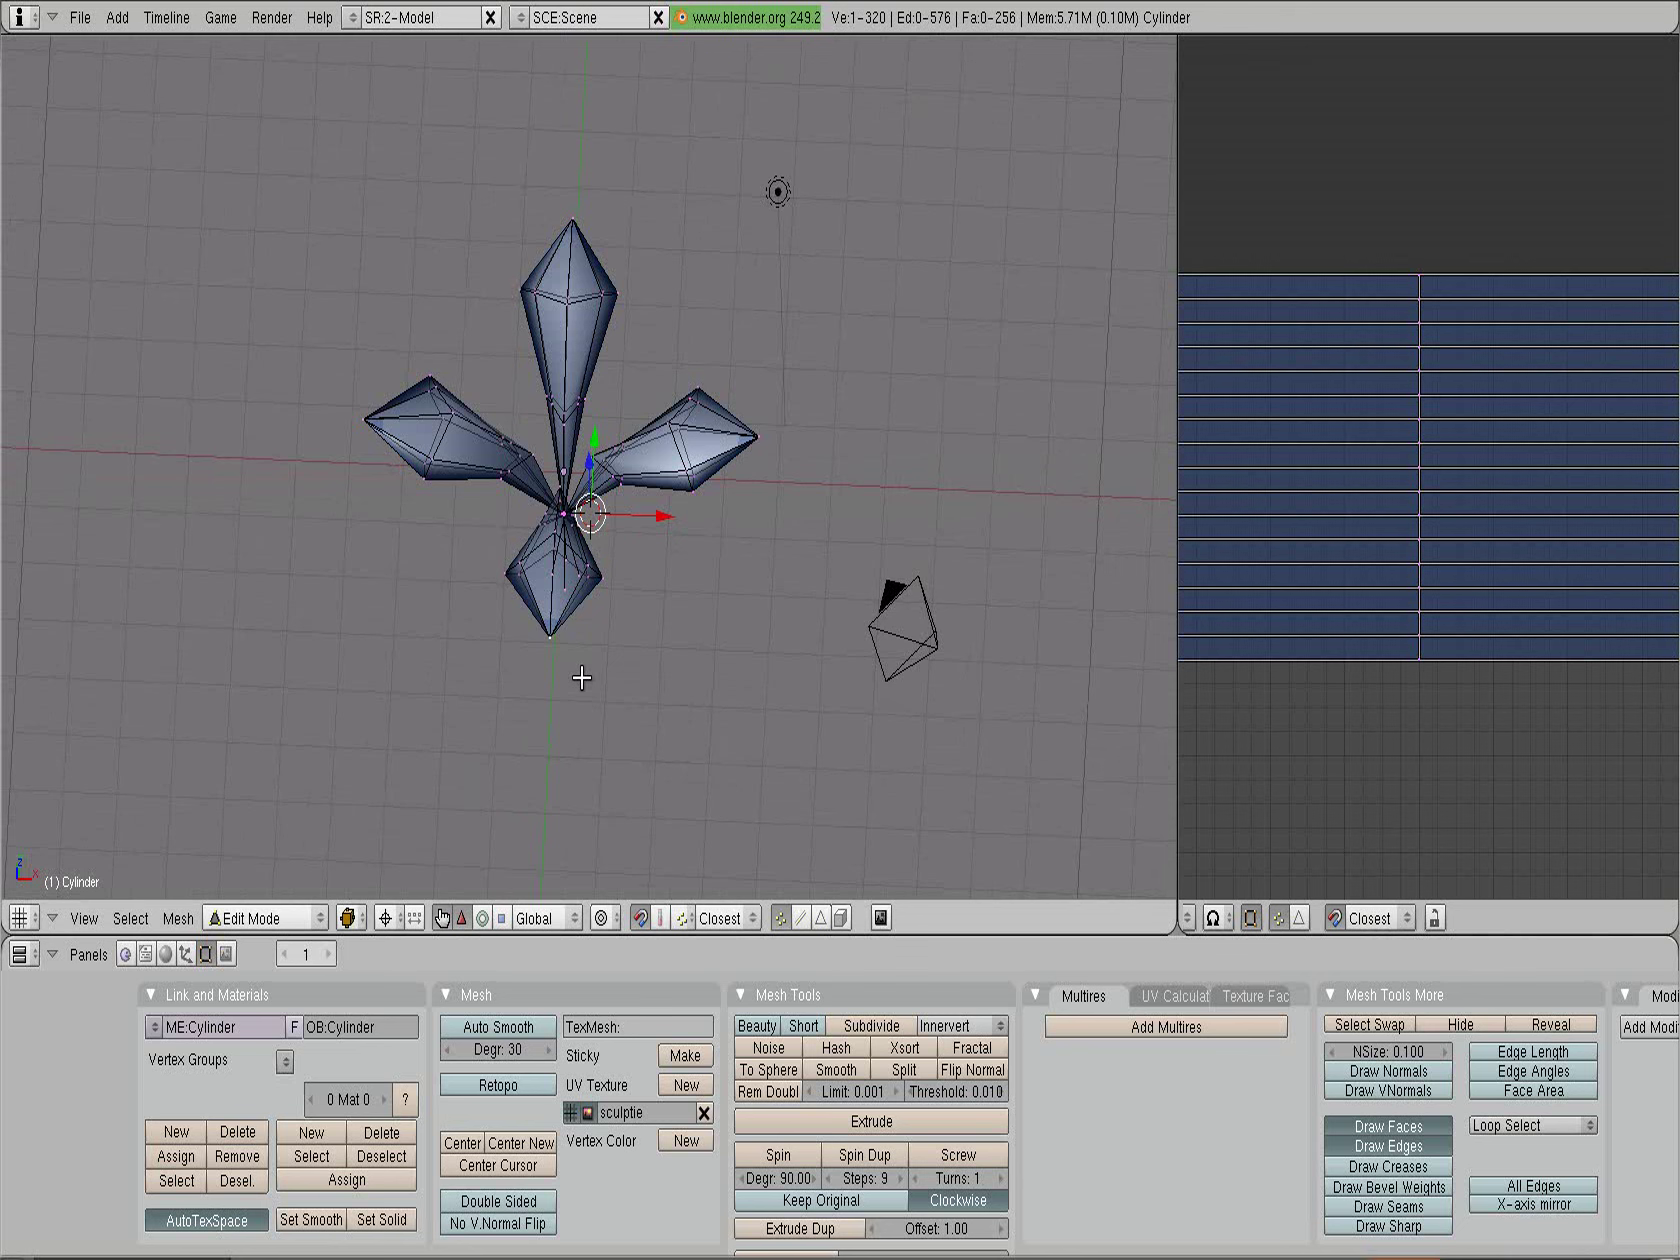
pyautogui.hotkey('ctrl', 'l')
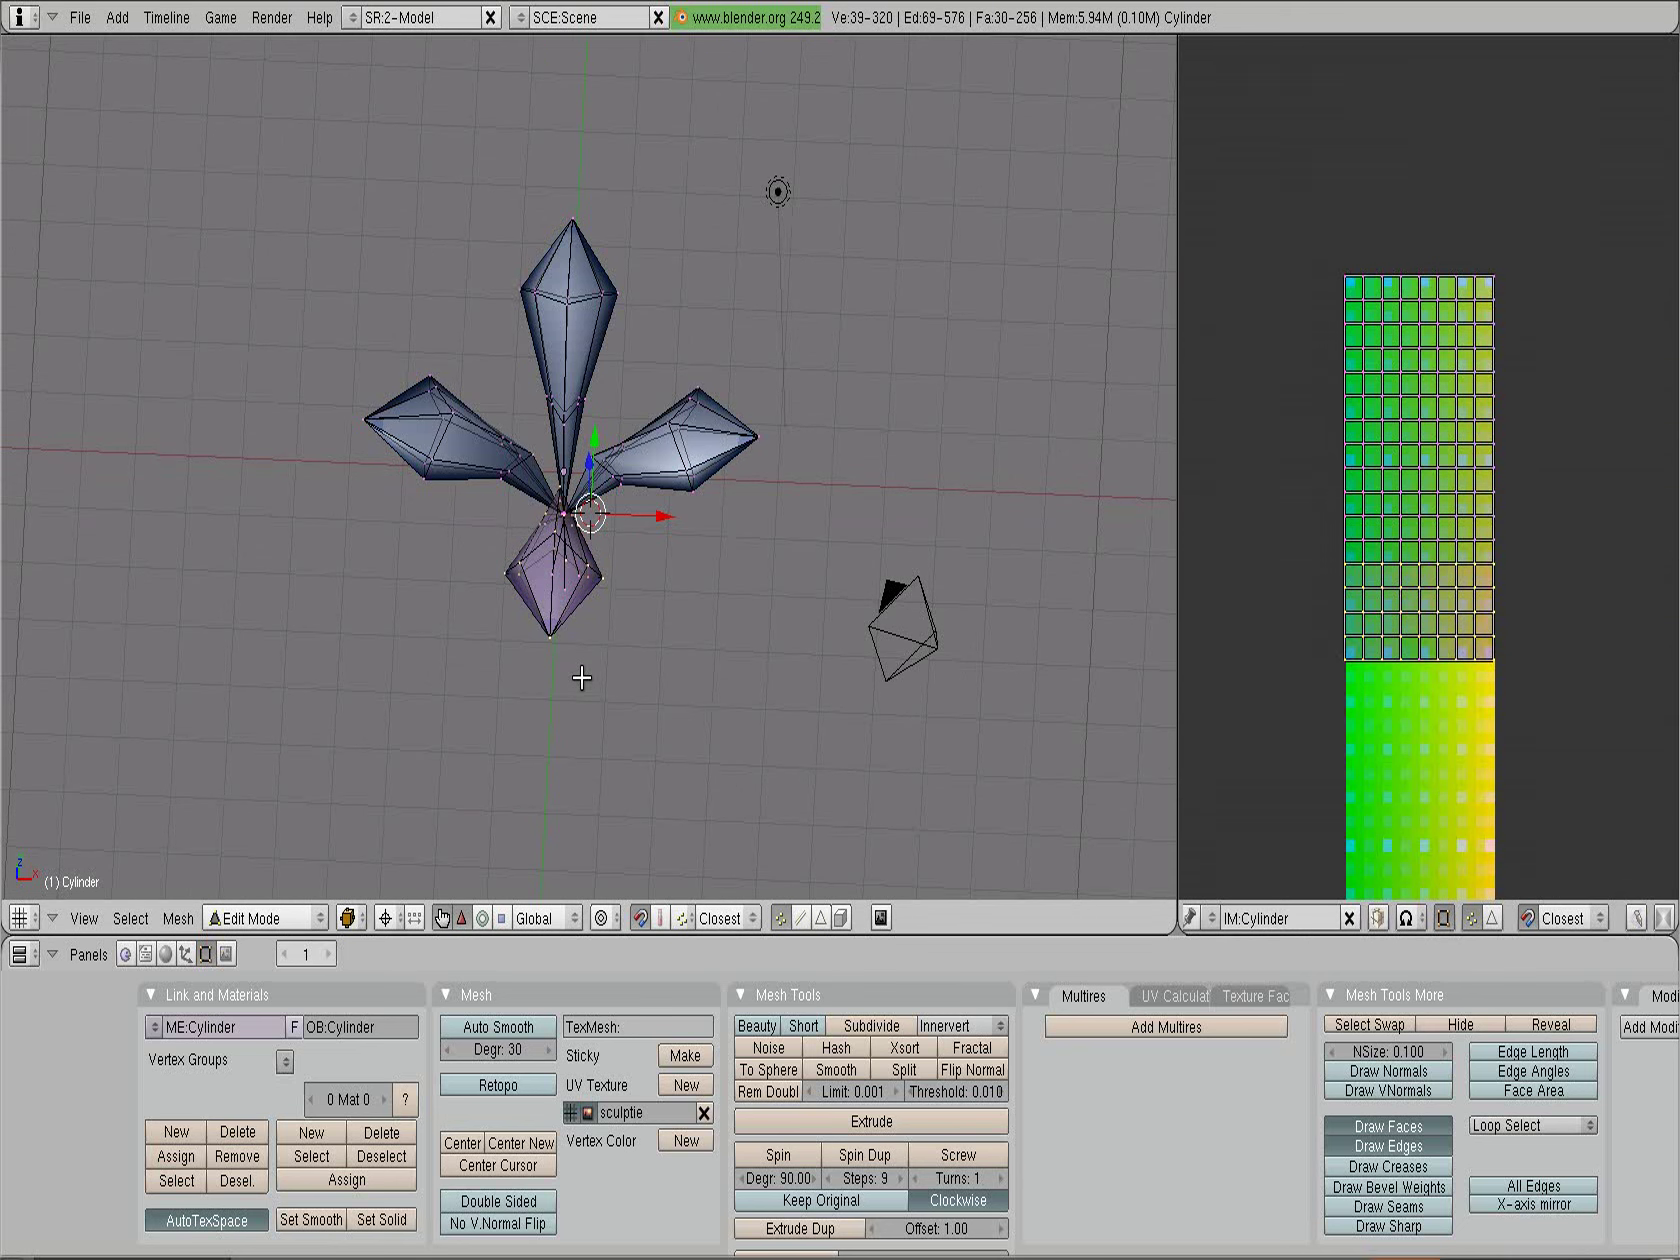
pyautogui.keyDown('shift'); pyautogui.rightClick(578, 213); pyautogui.keyUp('shift')
pyautogui.hotkey('ctrl', 'l')
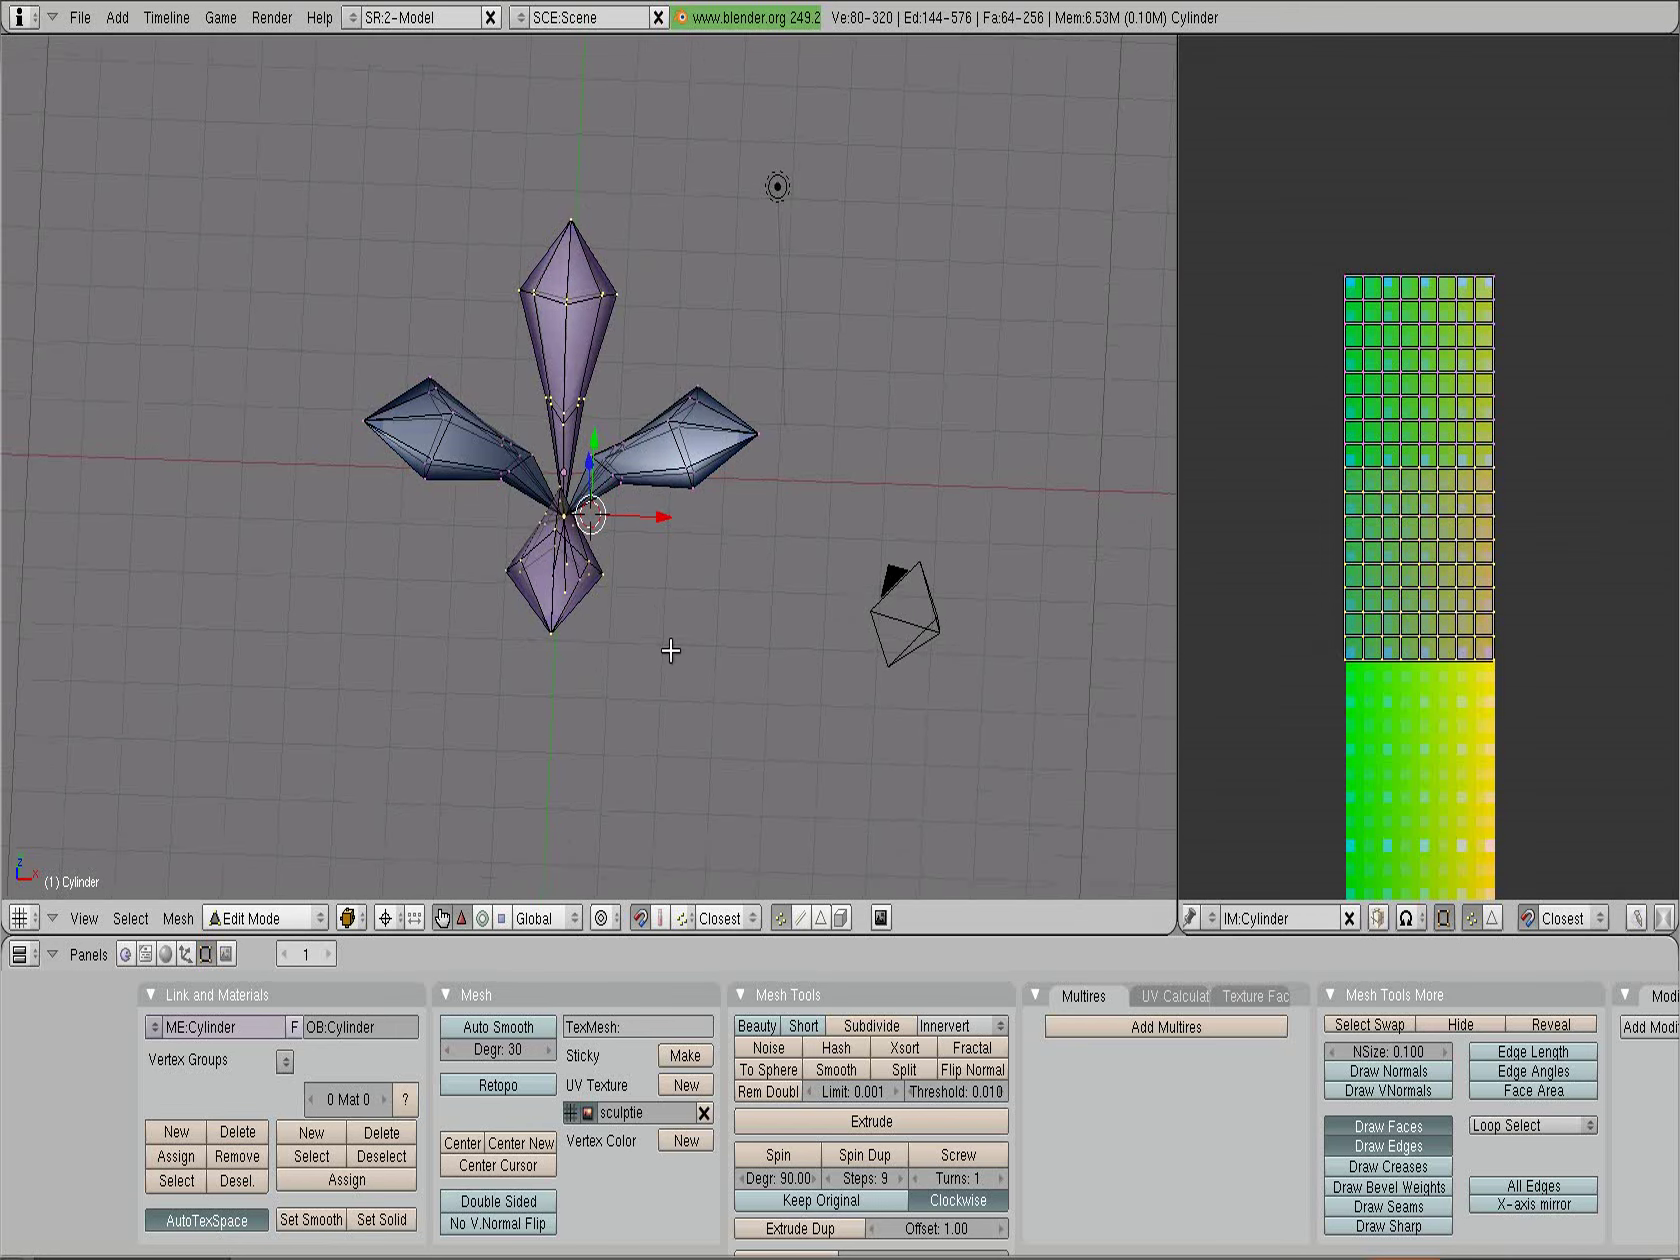
pyautogui.moveTo(667, 652)
pyautogui.mouseDown(button='middle')
pyautogui.moveTo(381, 599)
pyautogui.moveTo(405, 595)
pyautogui.mouseUp(button='middle')
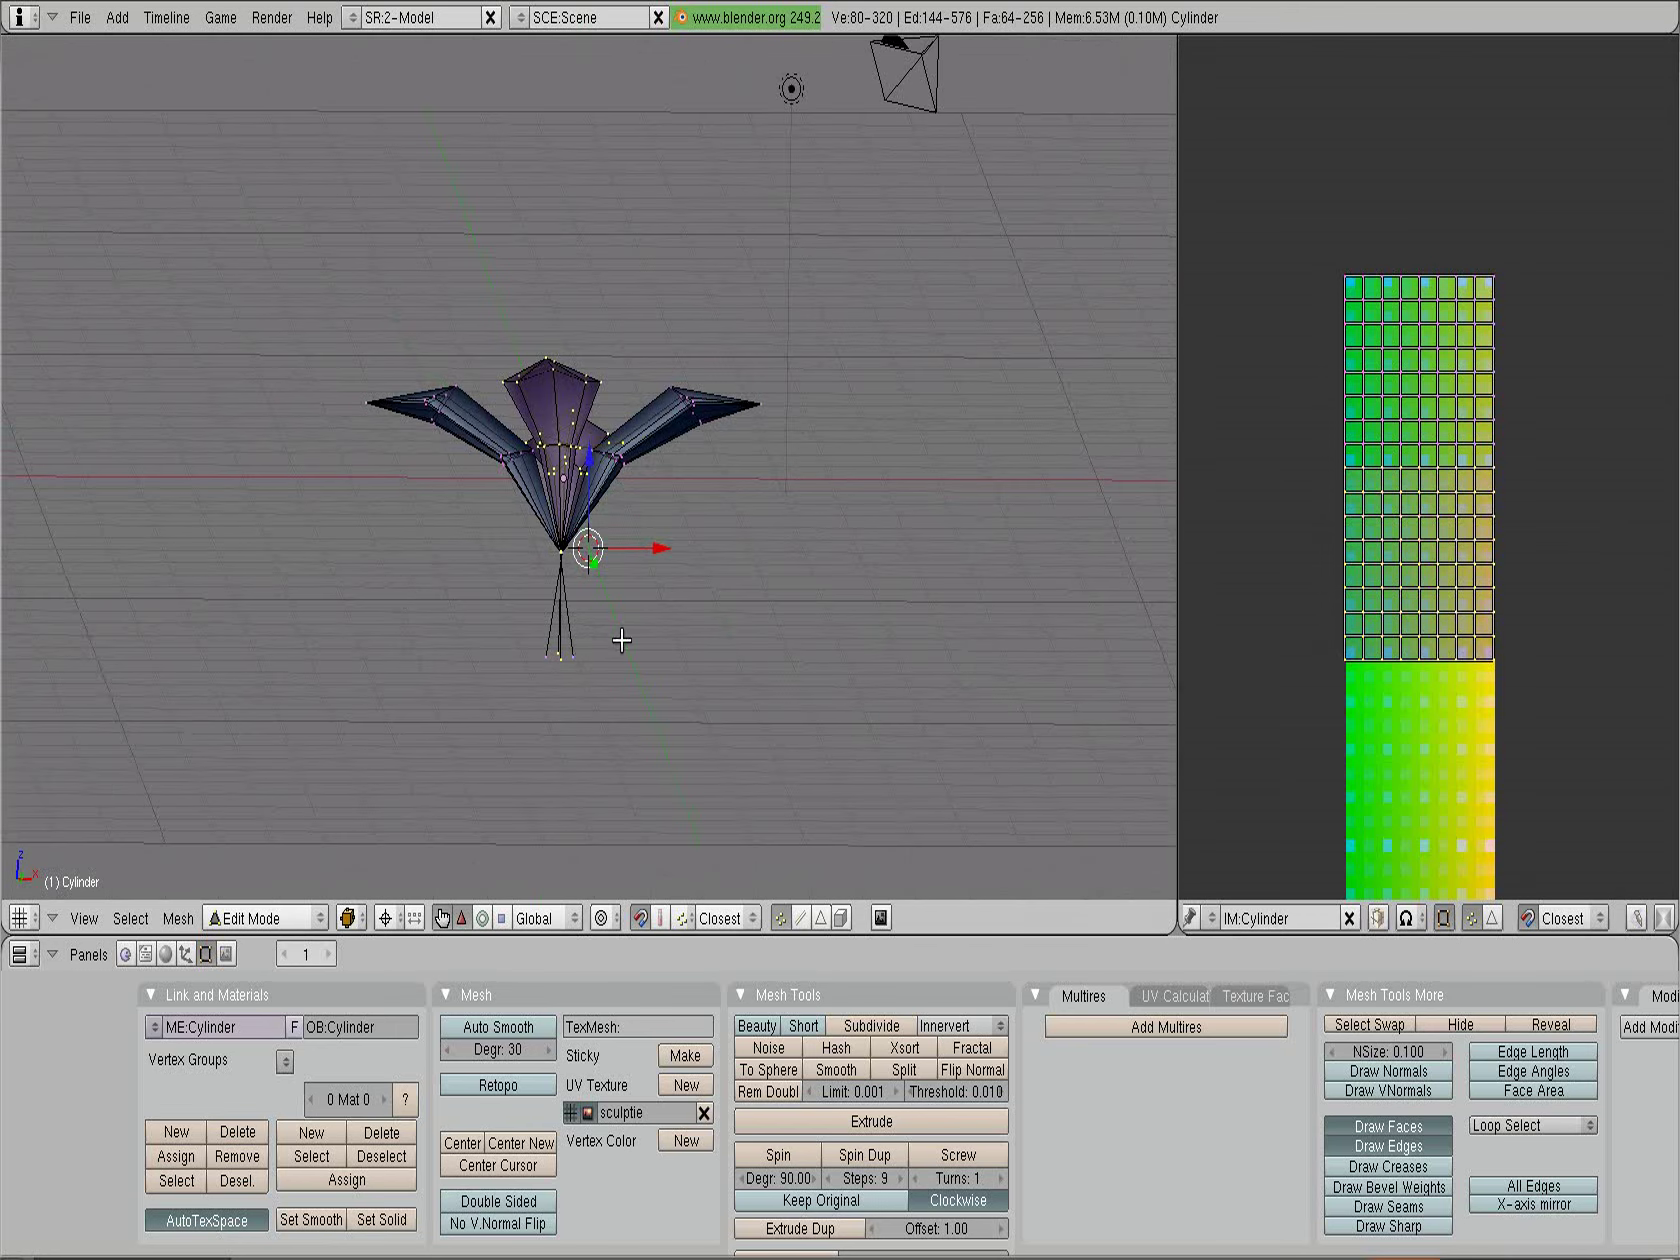
# Stretch the selected top and bottom blades upward along Z
pyautogui.moveTo(619, 637); pyautogui.dragTo(624, 643, button='middle')
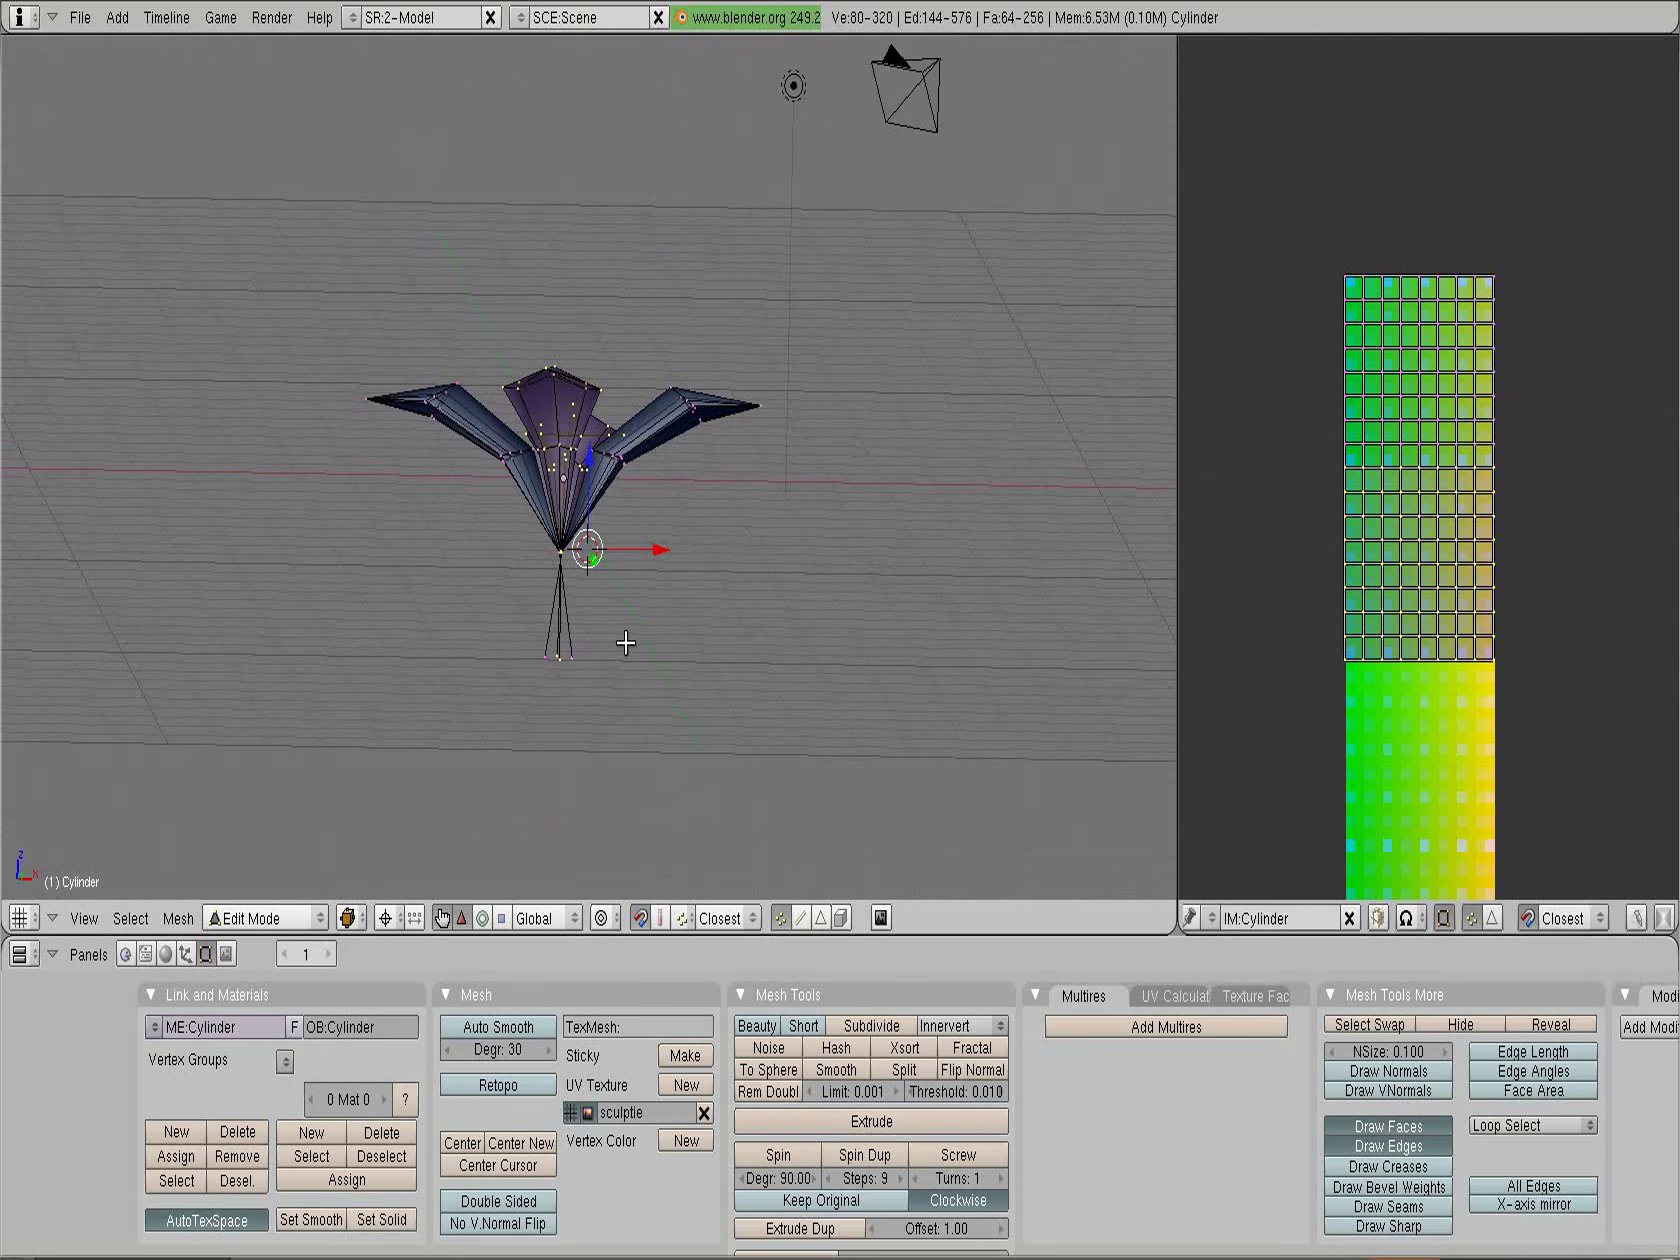
pyautogui.press('s')
pyautogui.press('z')
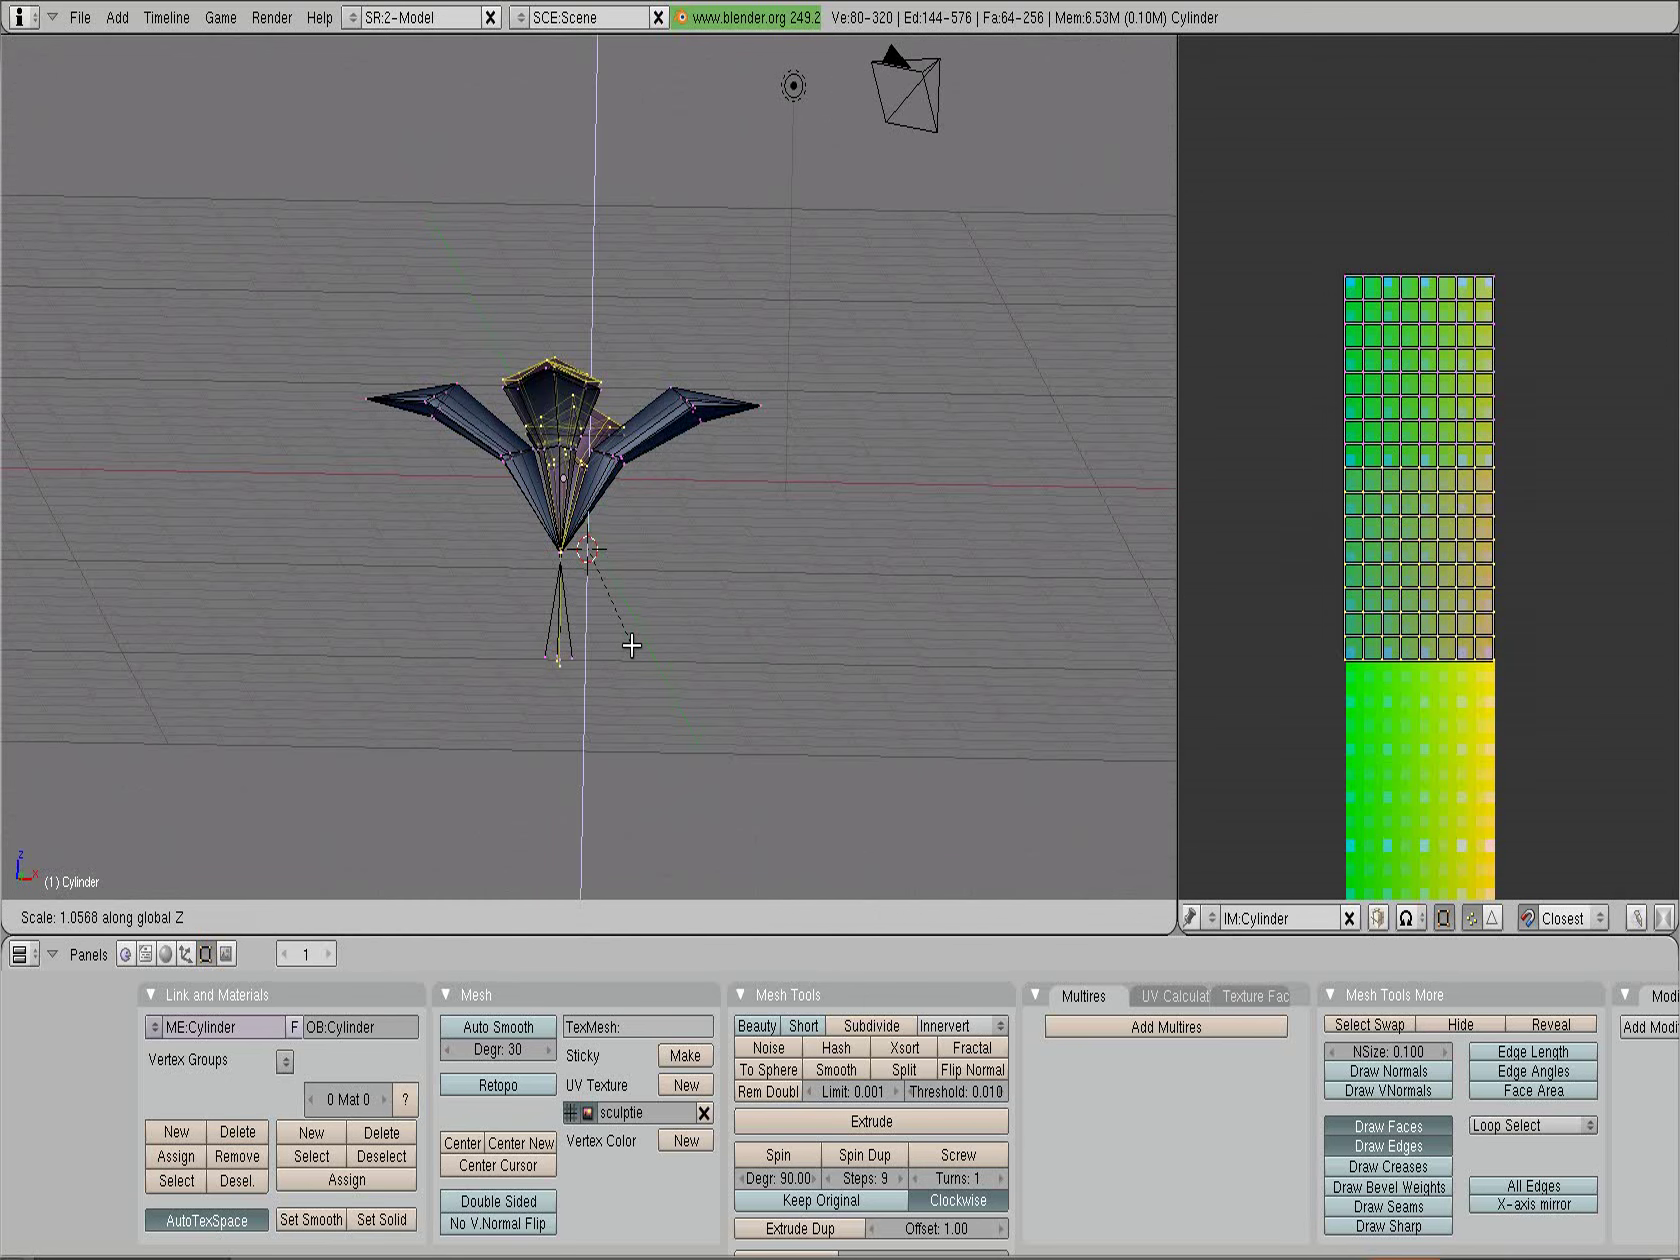
pyautogui.click(726, 714)
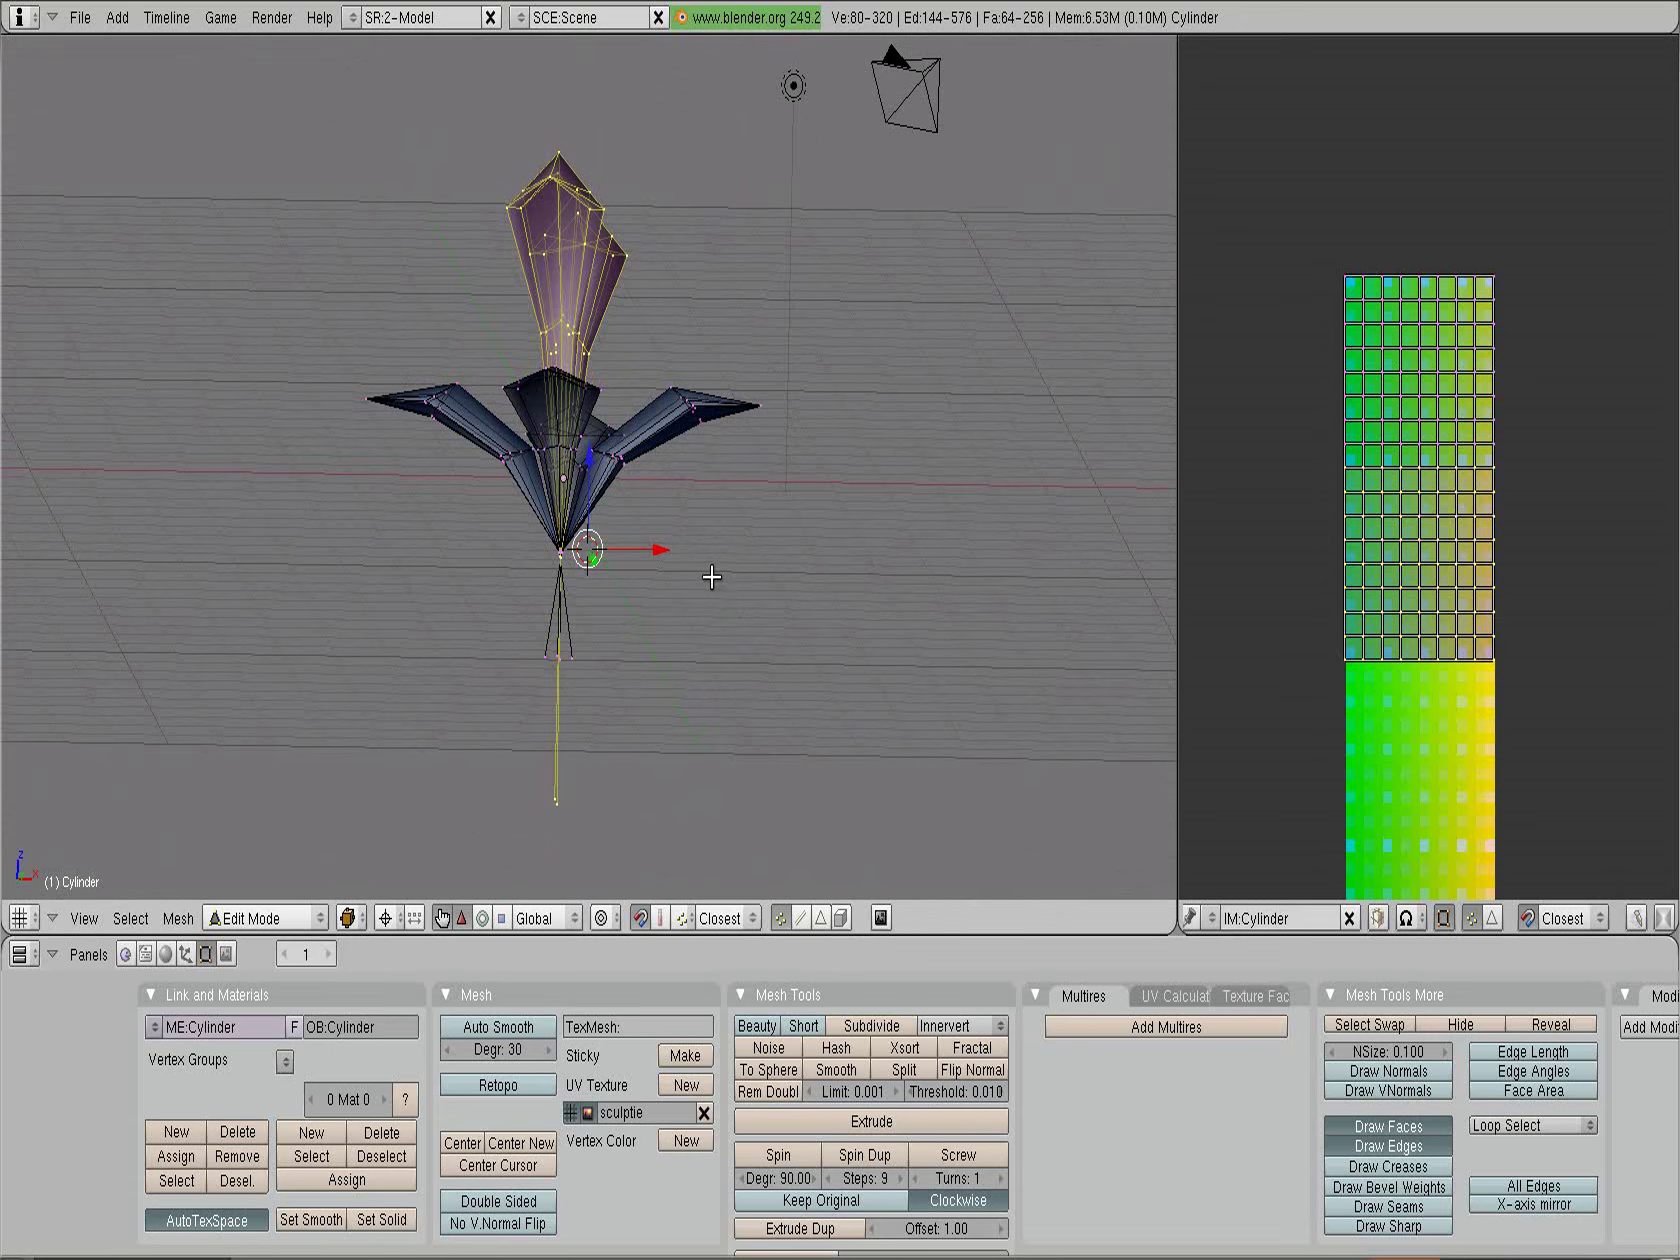
pyautogui.moveTo(711, 577); pyautogui.dragTo(660, 775, button='middle')
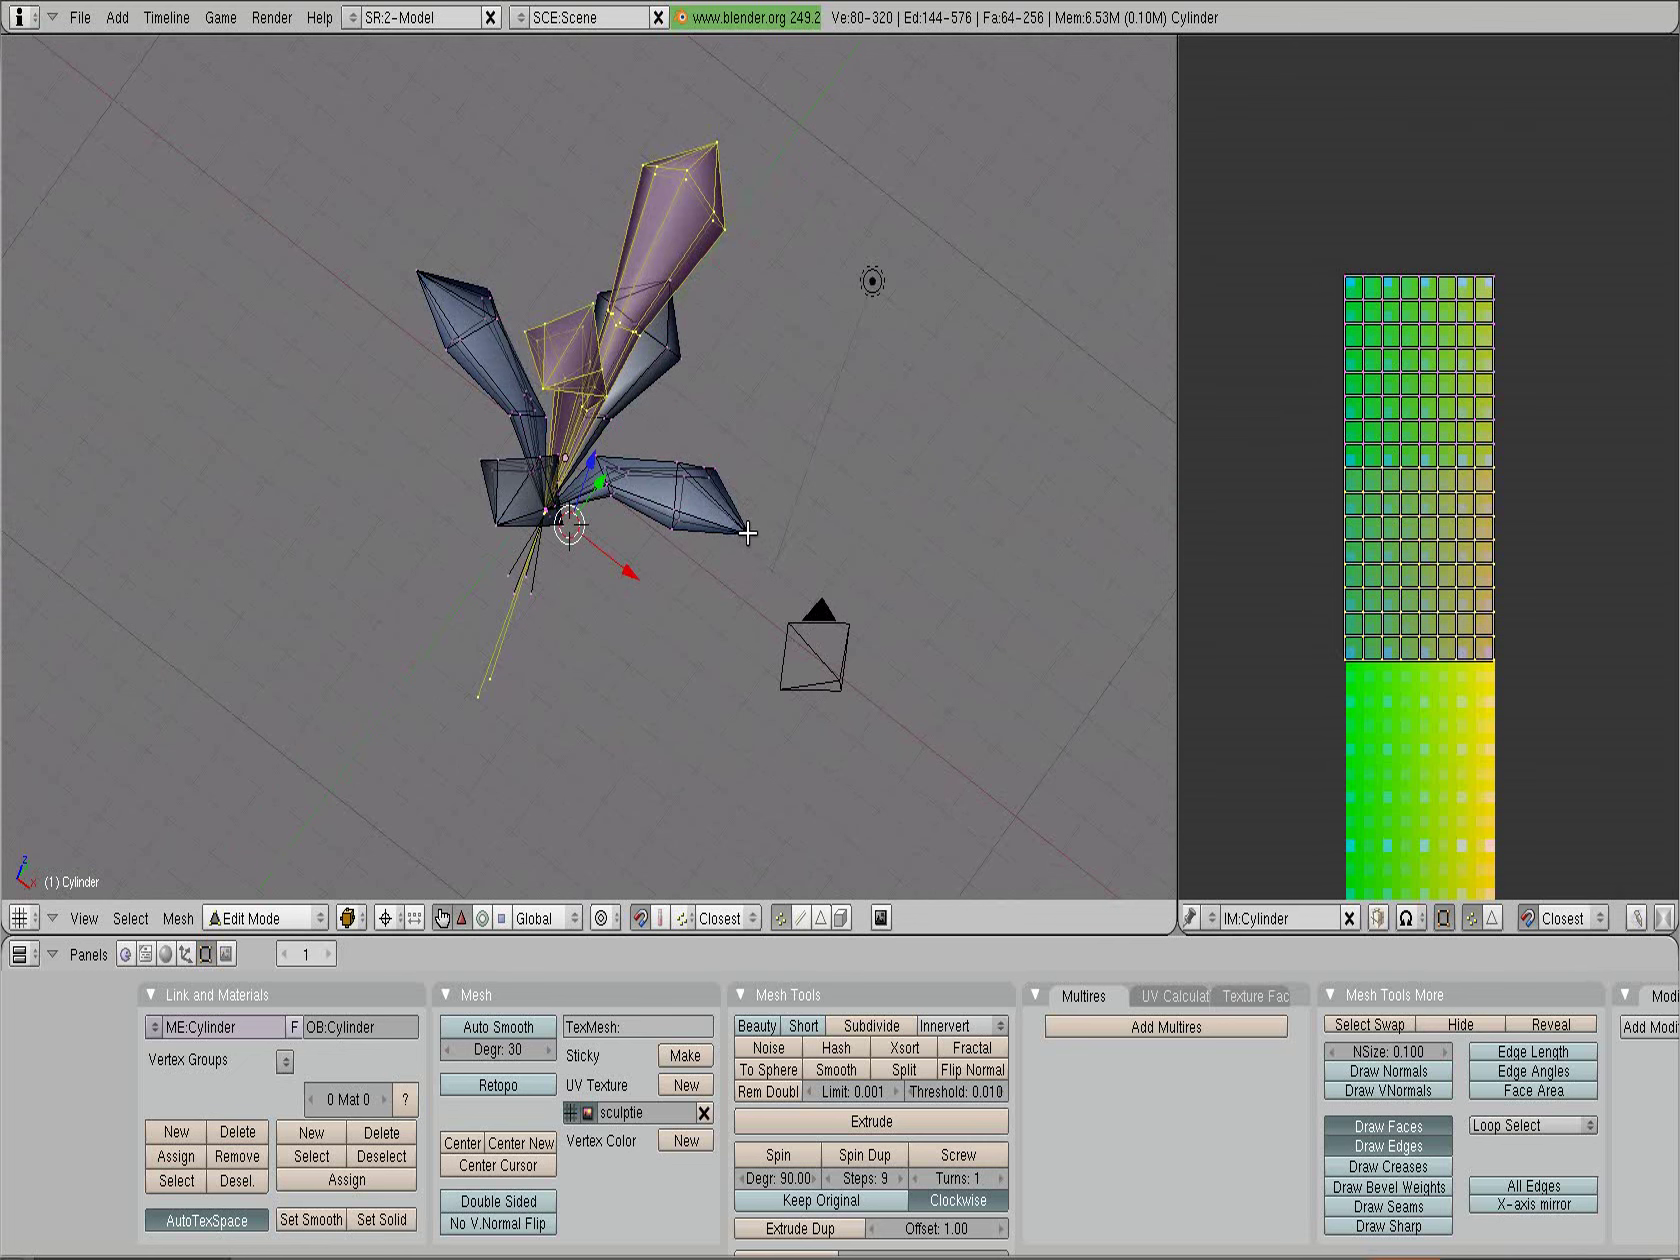
# Link-select the left blades, stretch them upward along Z, and switch to front view
pyautogui.rightClick(748, 543)
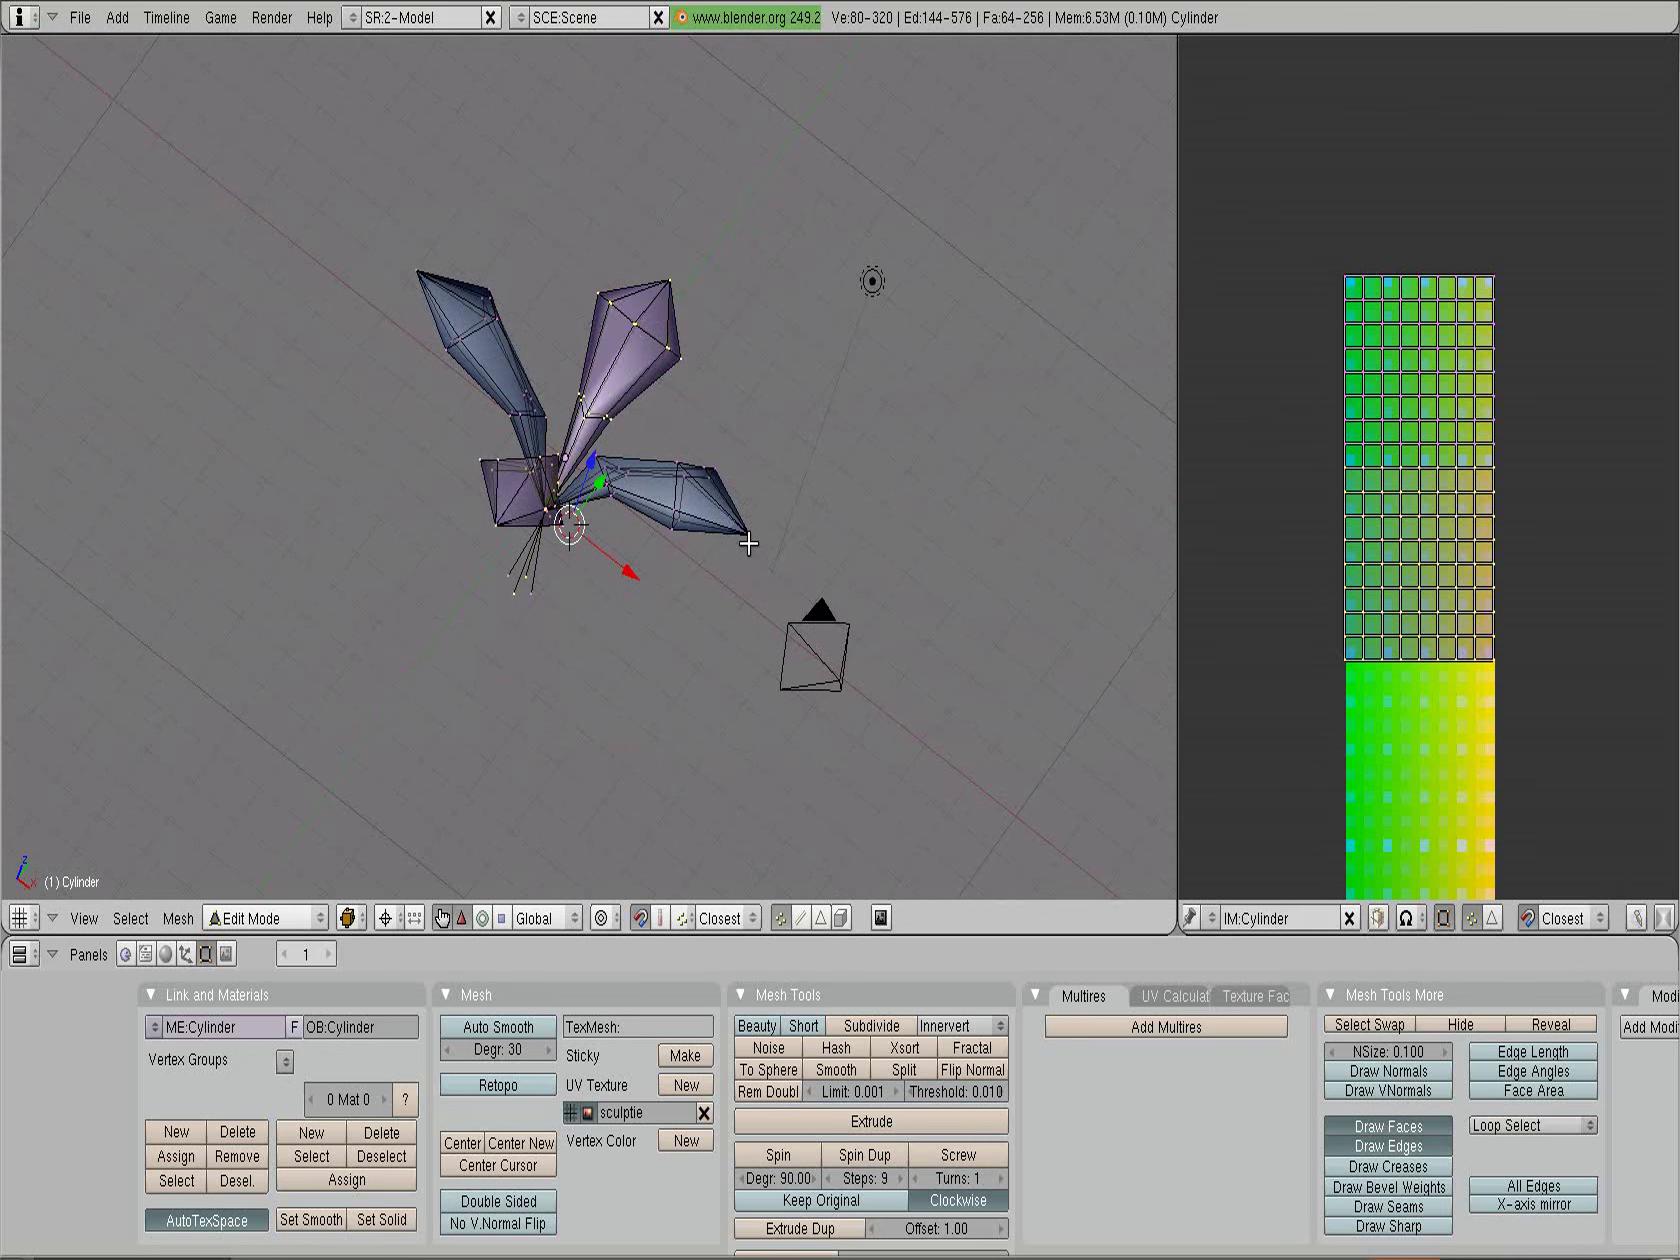
pyautogui.keyDown('shift'); pyautogui.rightClick(680, 277); pyautogui.keyUp('shift')
pyautogui.keyDown('shift'); pyautogui.rightClick(484, 519); pyautogui.keyUp('shift')
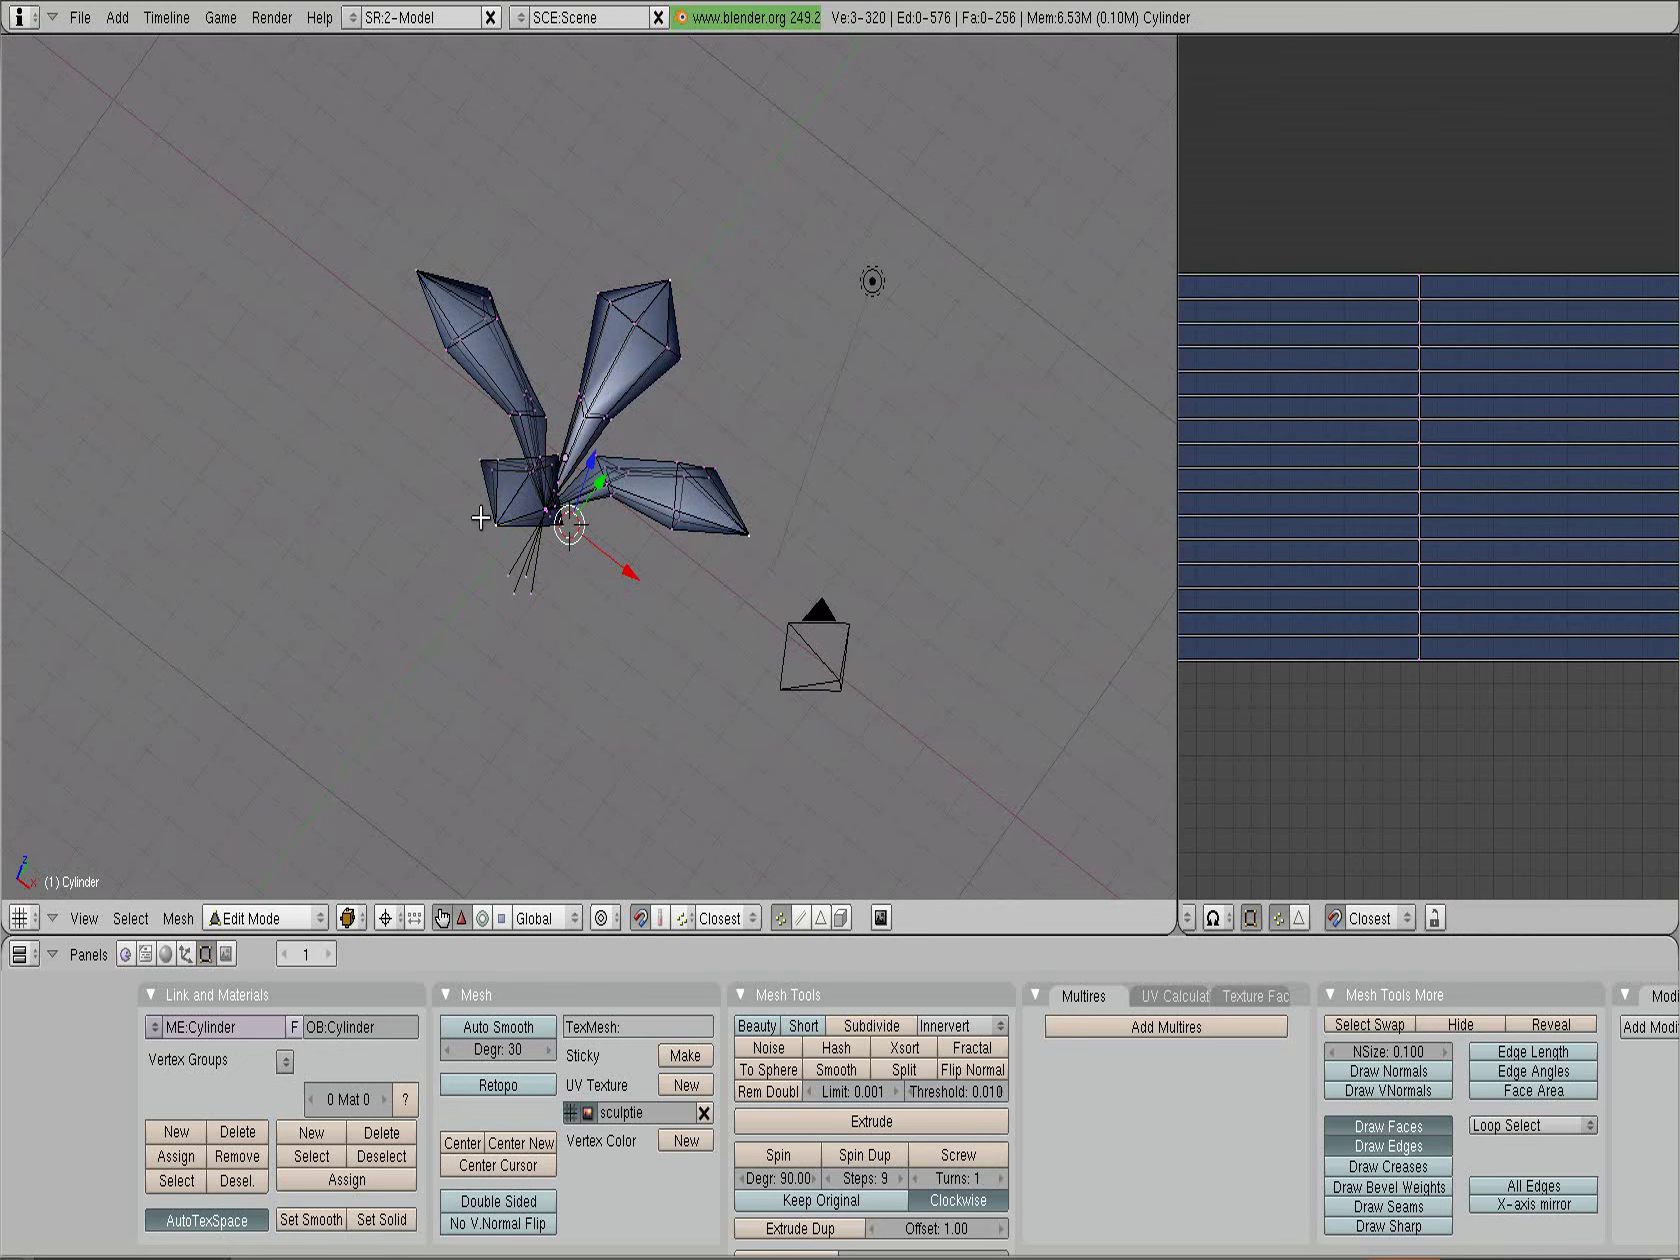
pyautogui.keyDown('shift'); pyautogui.rightClick(415, 268); pyautogui.keyUp('shift')
pyautogui.hotkey('ctrl', 'l')
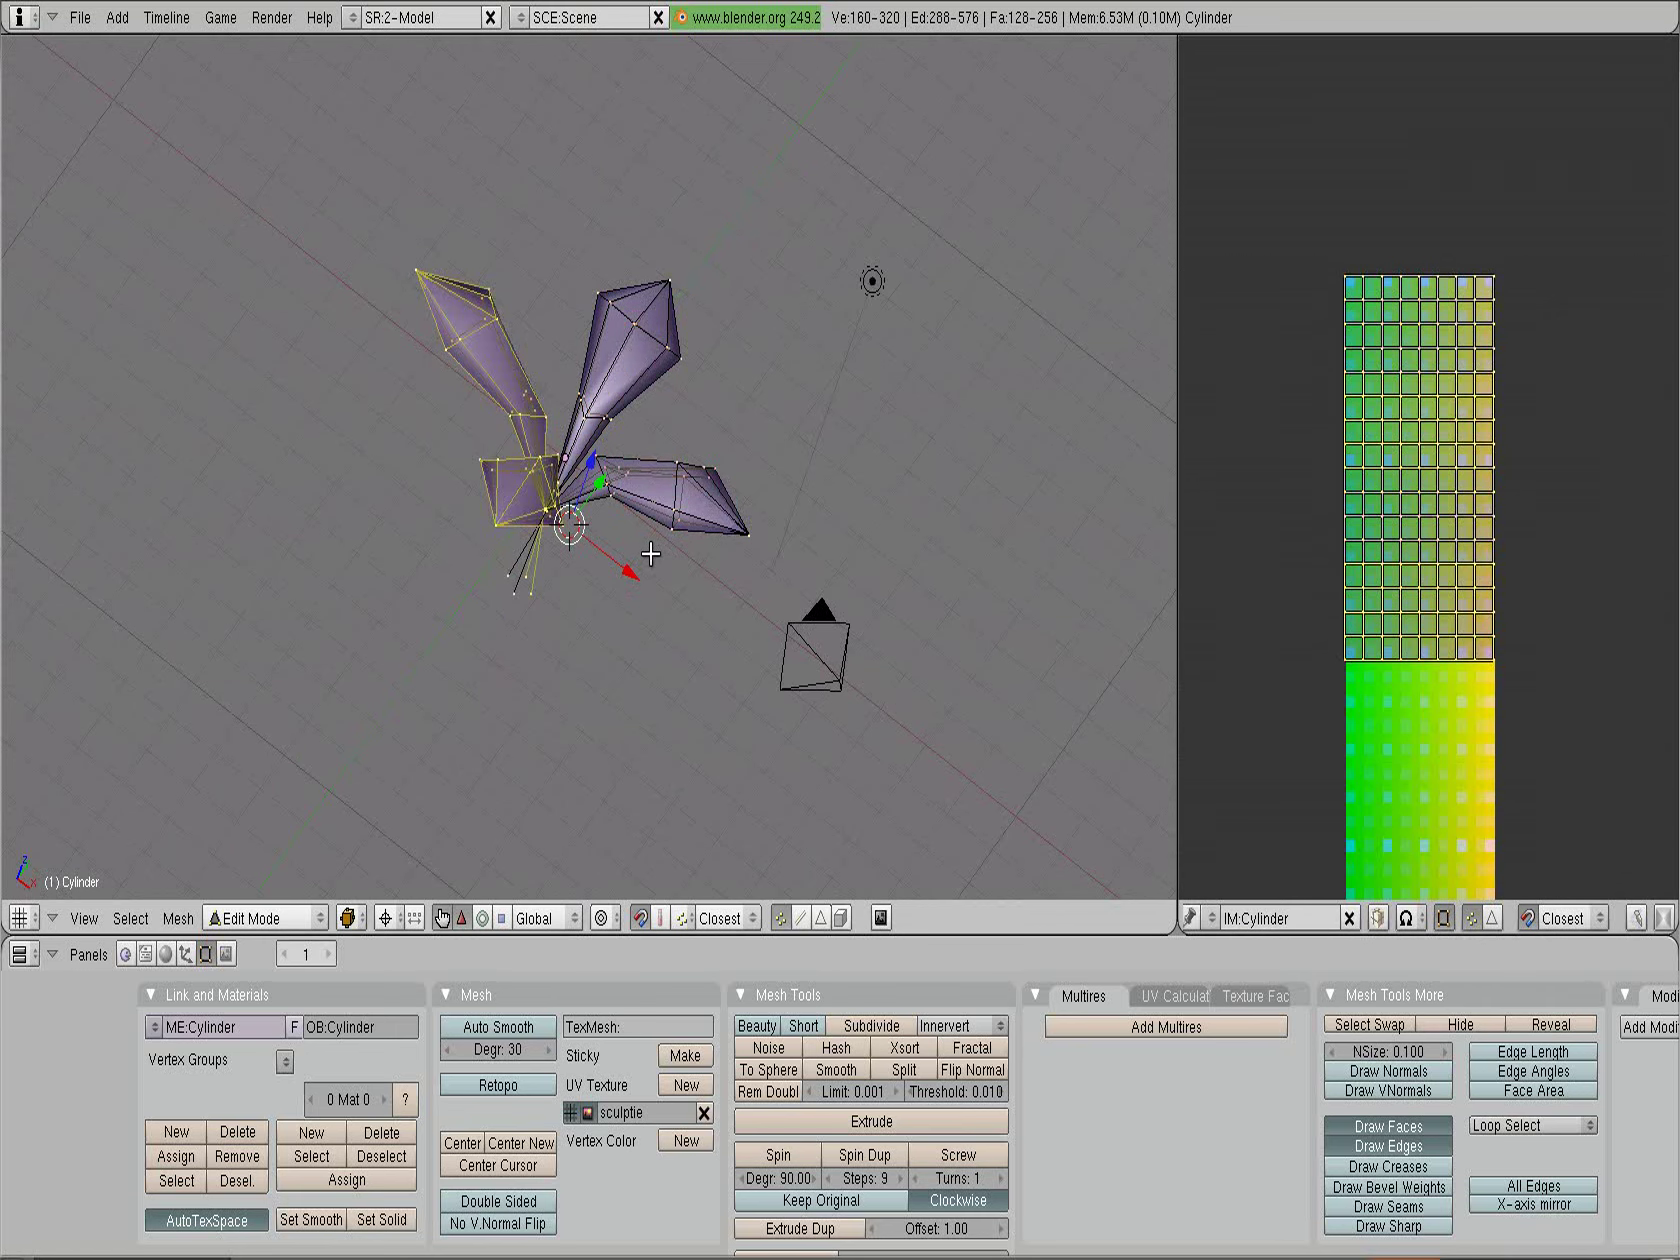
pyautogui.press('s')
pyautogui.press('z')
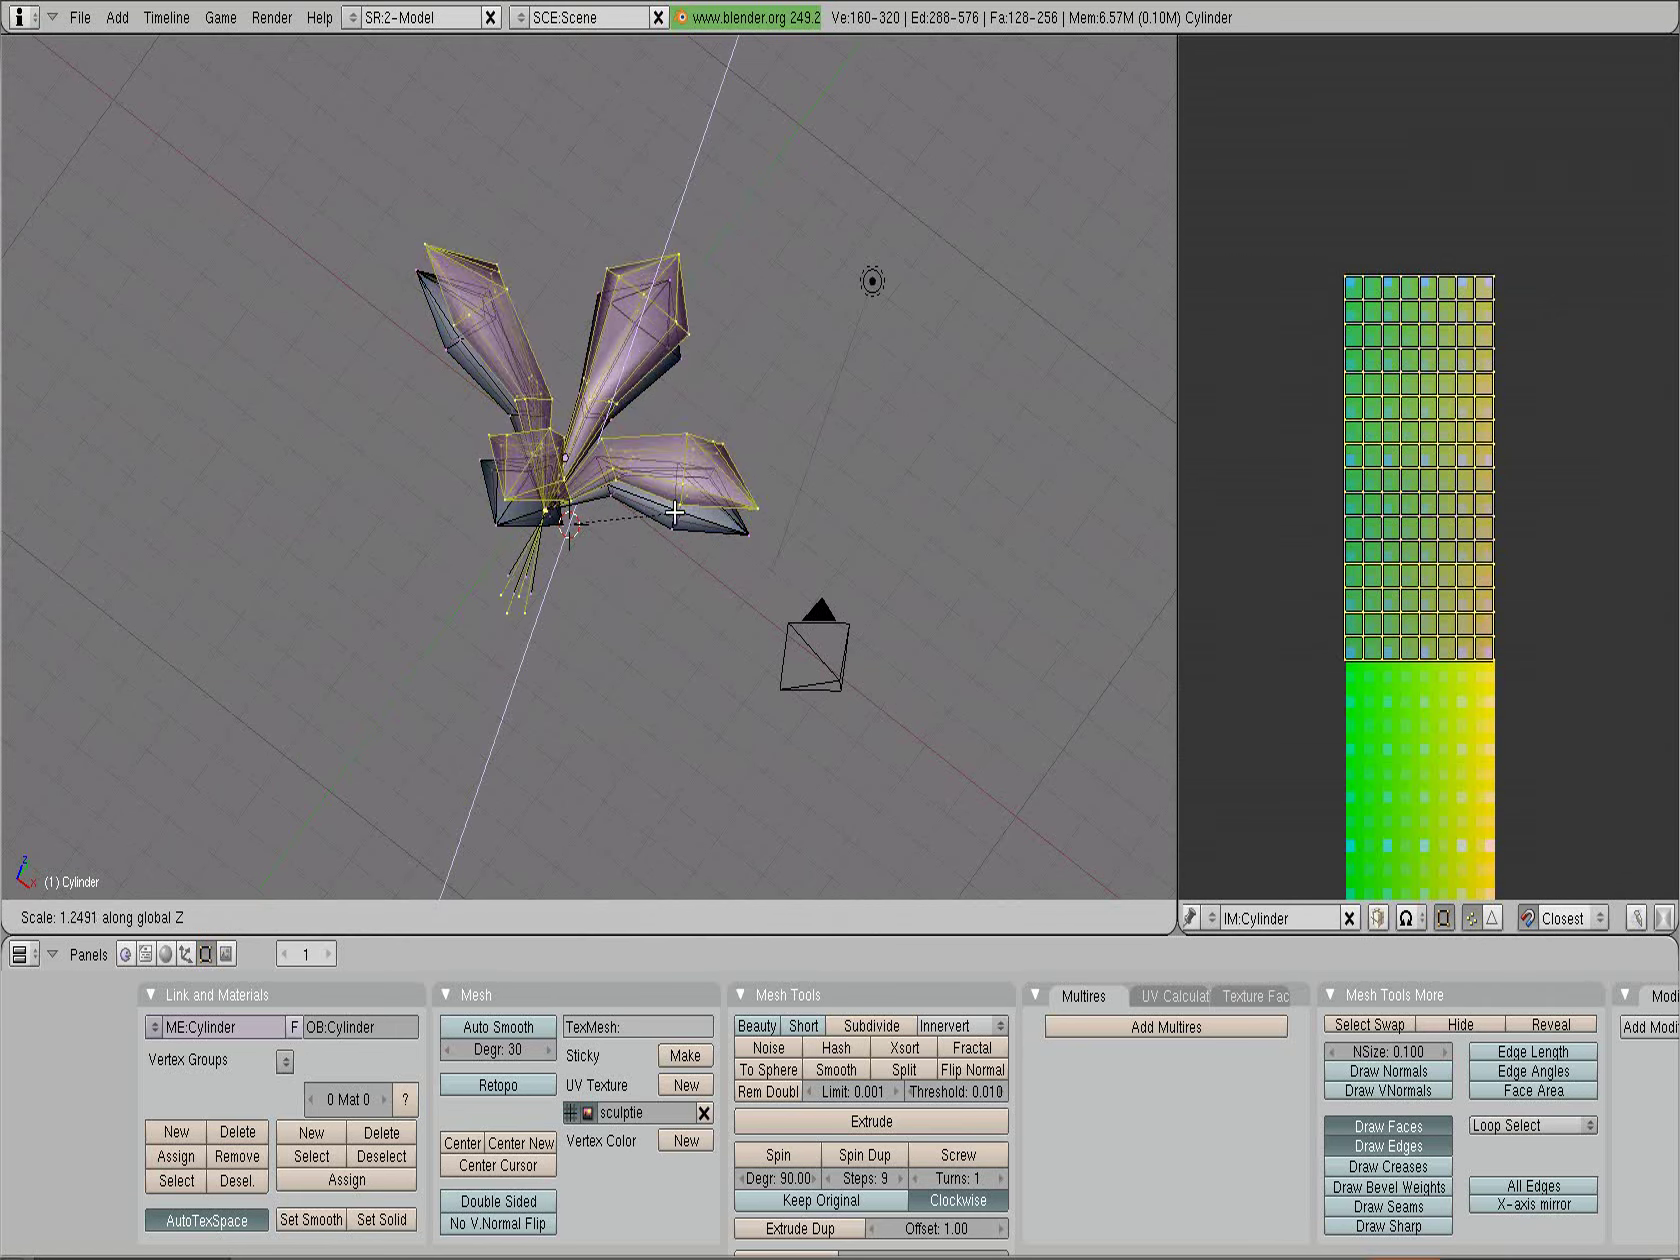
pyautogui.click(768, 427)
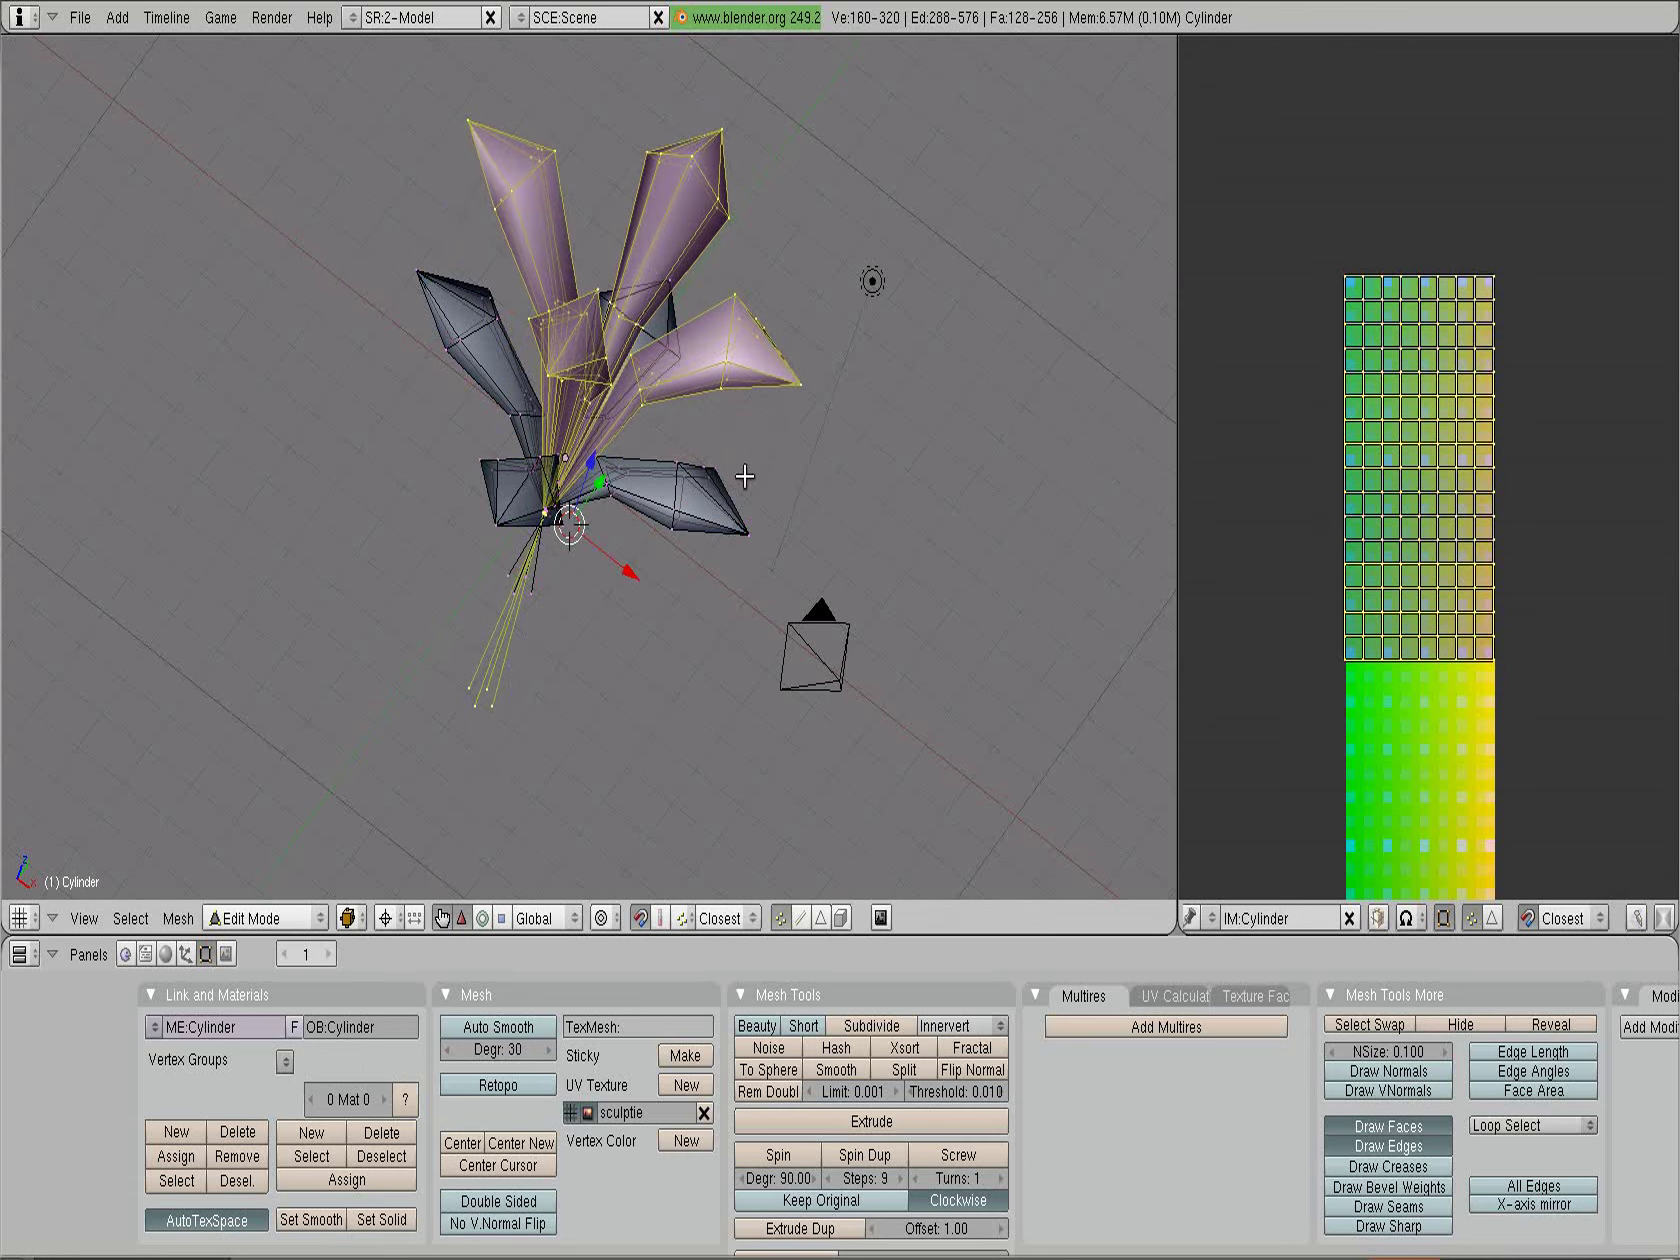
pyautogui.moveTo(634, 628); pyautogui.dragTo(650, 527, button='middle')
pyautogui.moveTo(359, 508); pyautogui.dragTo(427, 635, button='middle')
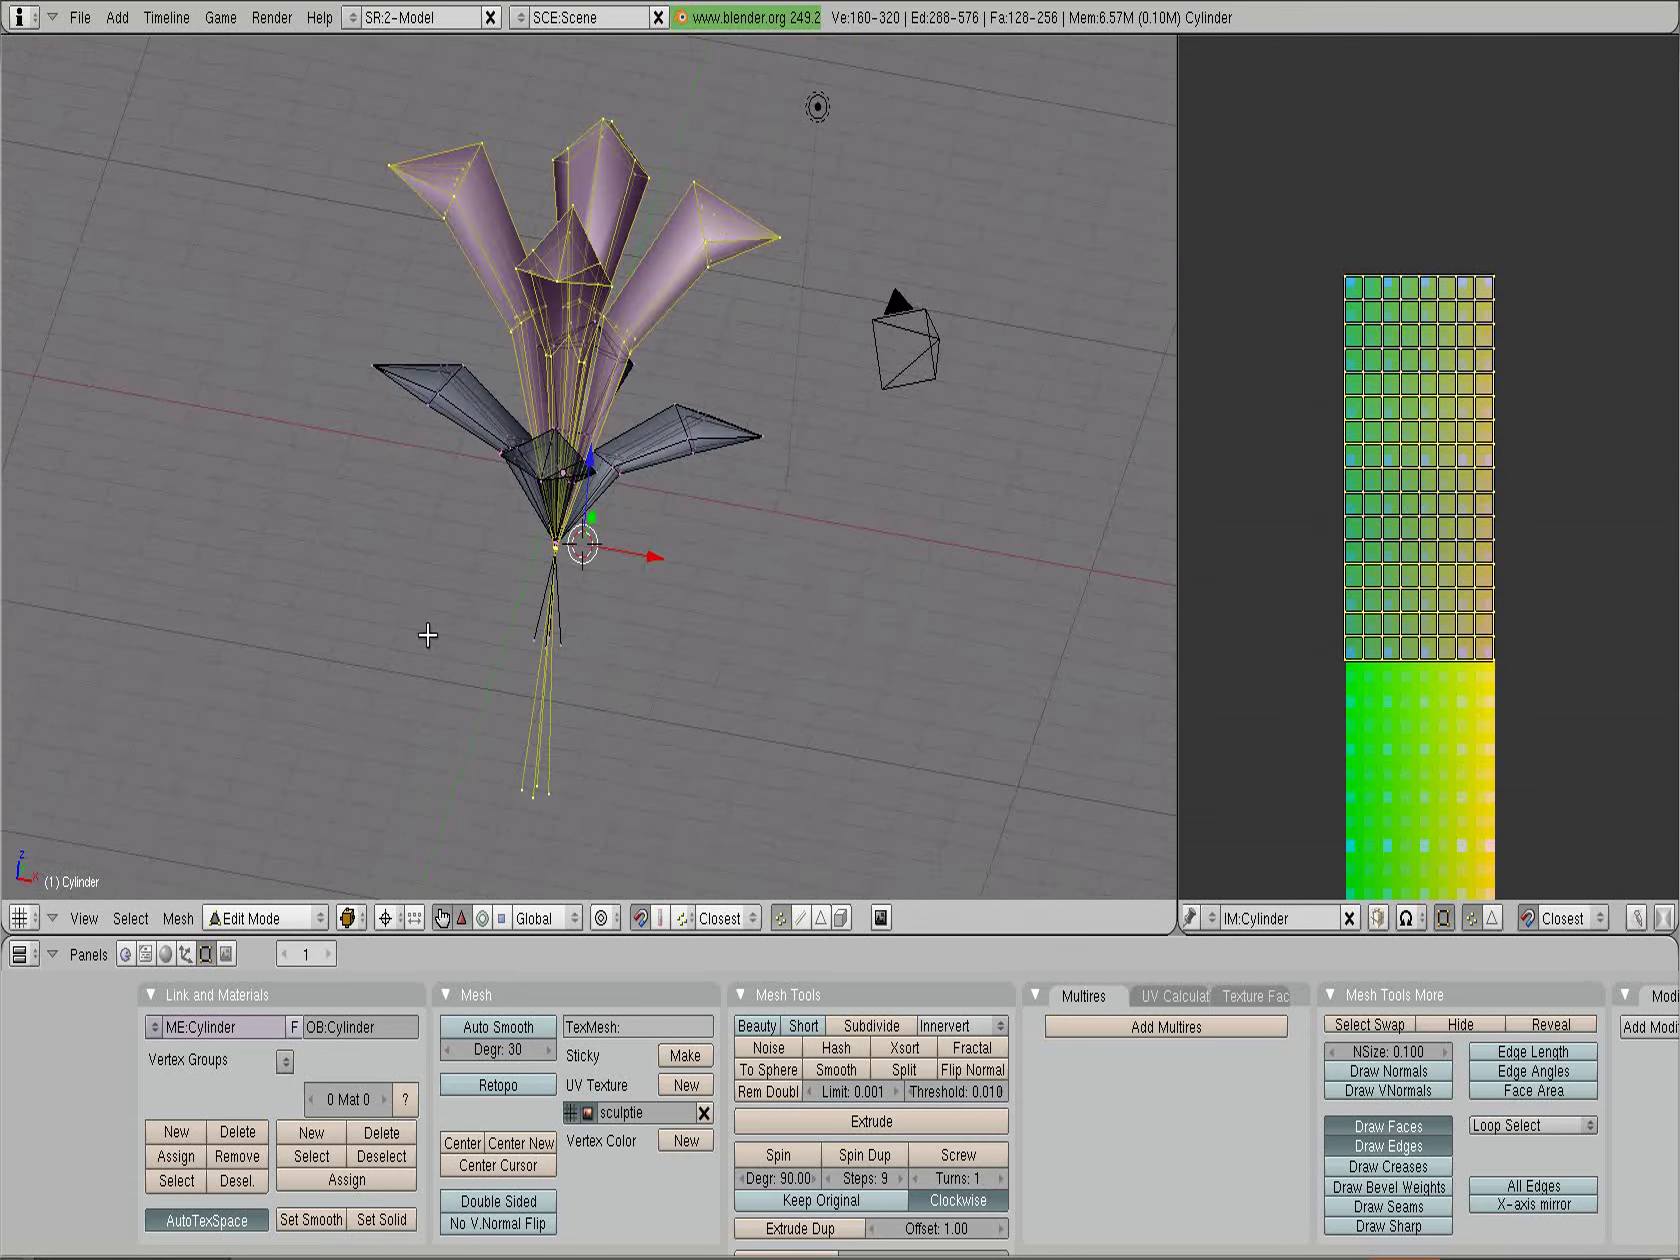
pyautogui.press('KP_1')
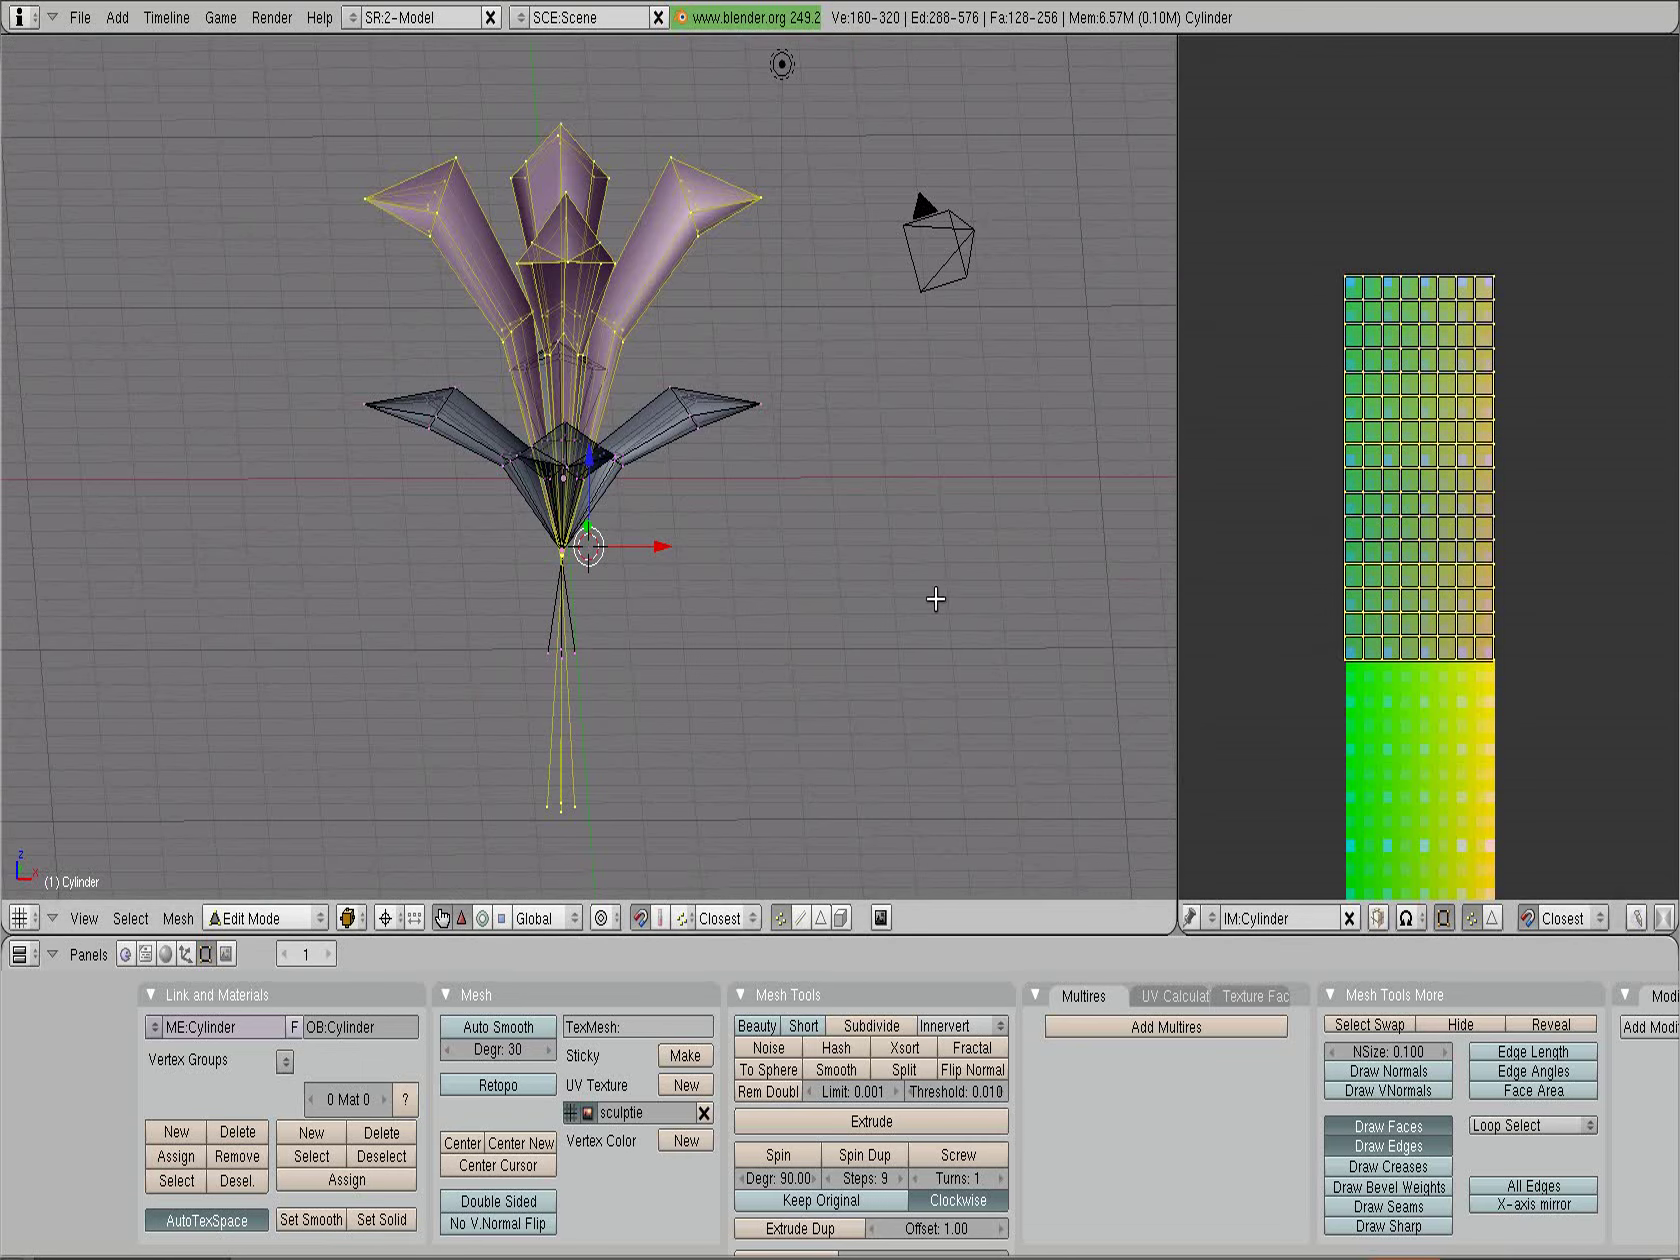
# Nudge the selected UV faces down the strip until flush with the other block
pyautogui.press('g')
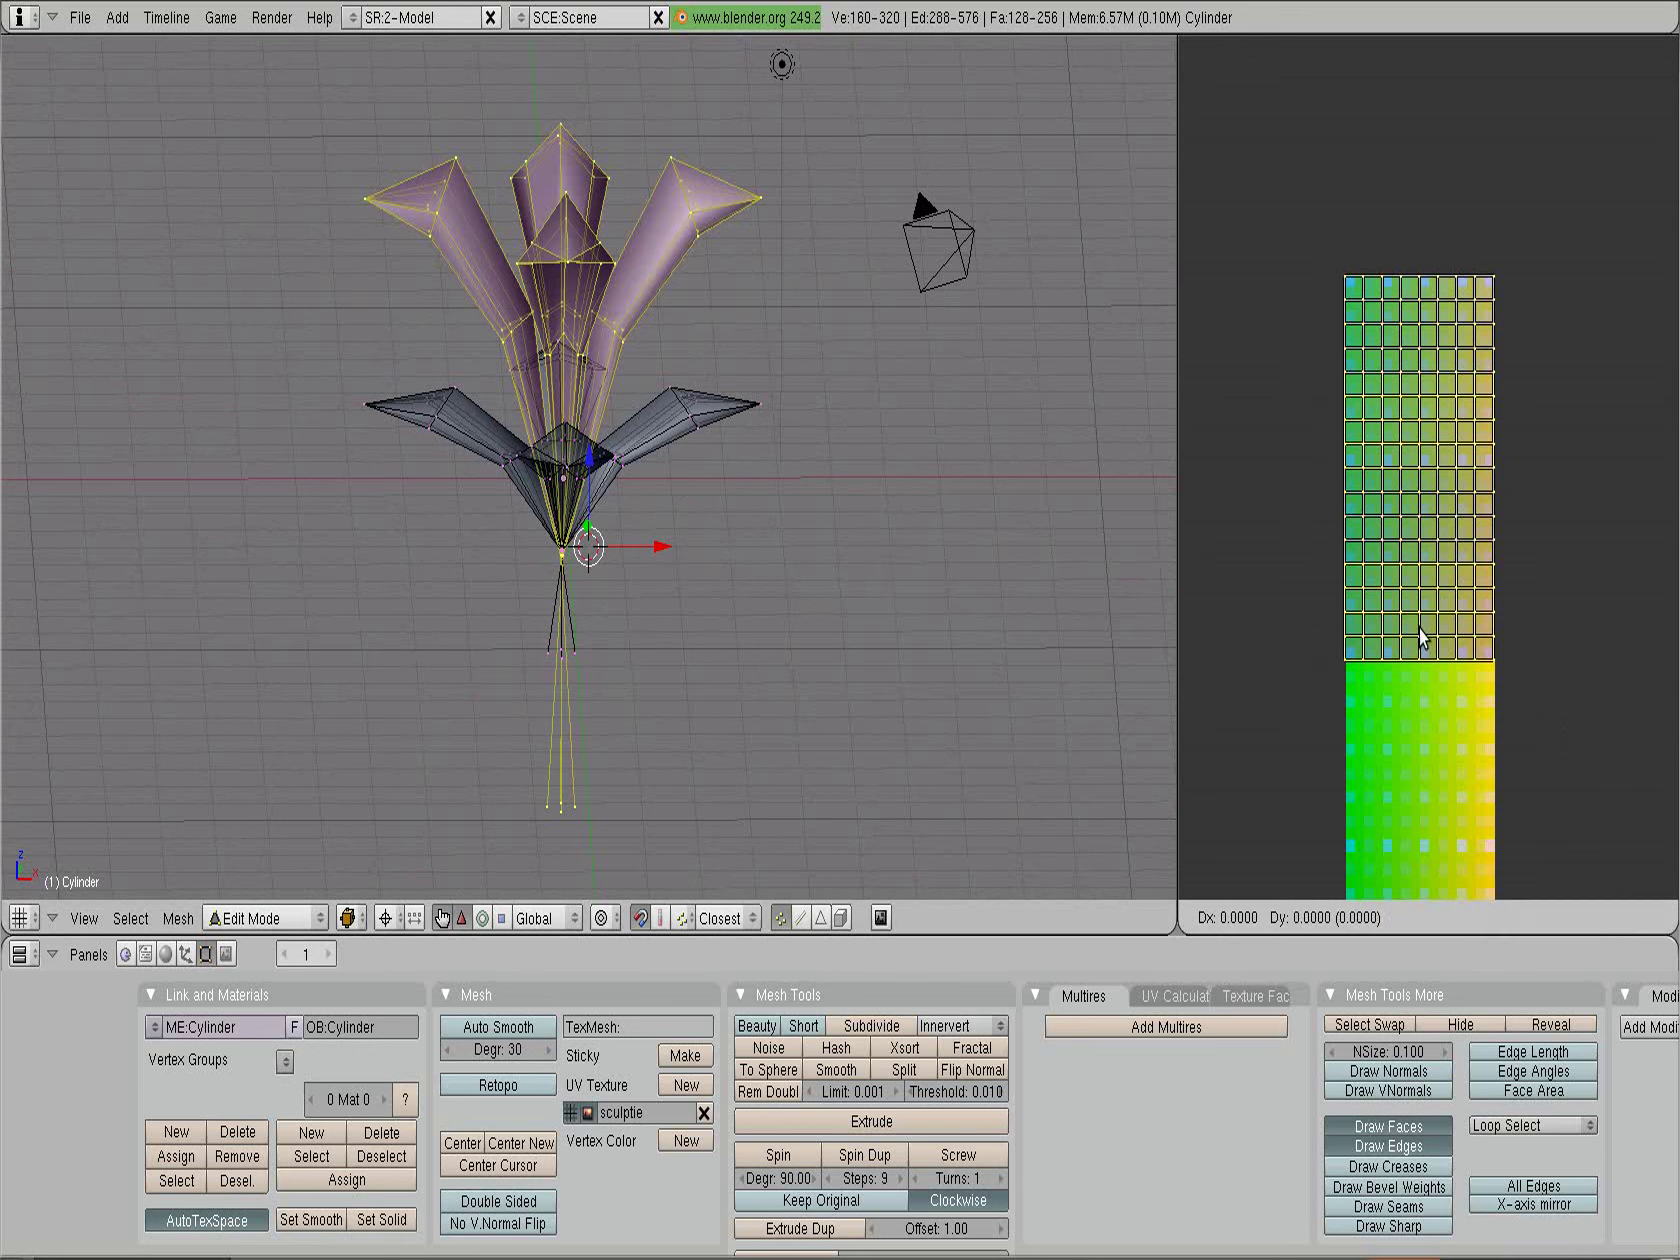
pyautogui.click(1450, 895)
pyautogui.press('g')
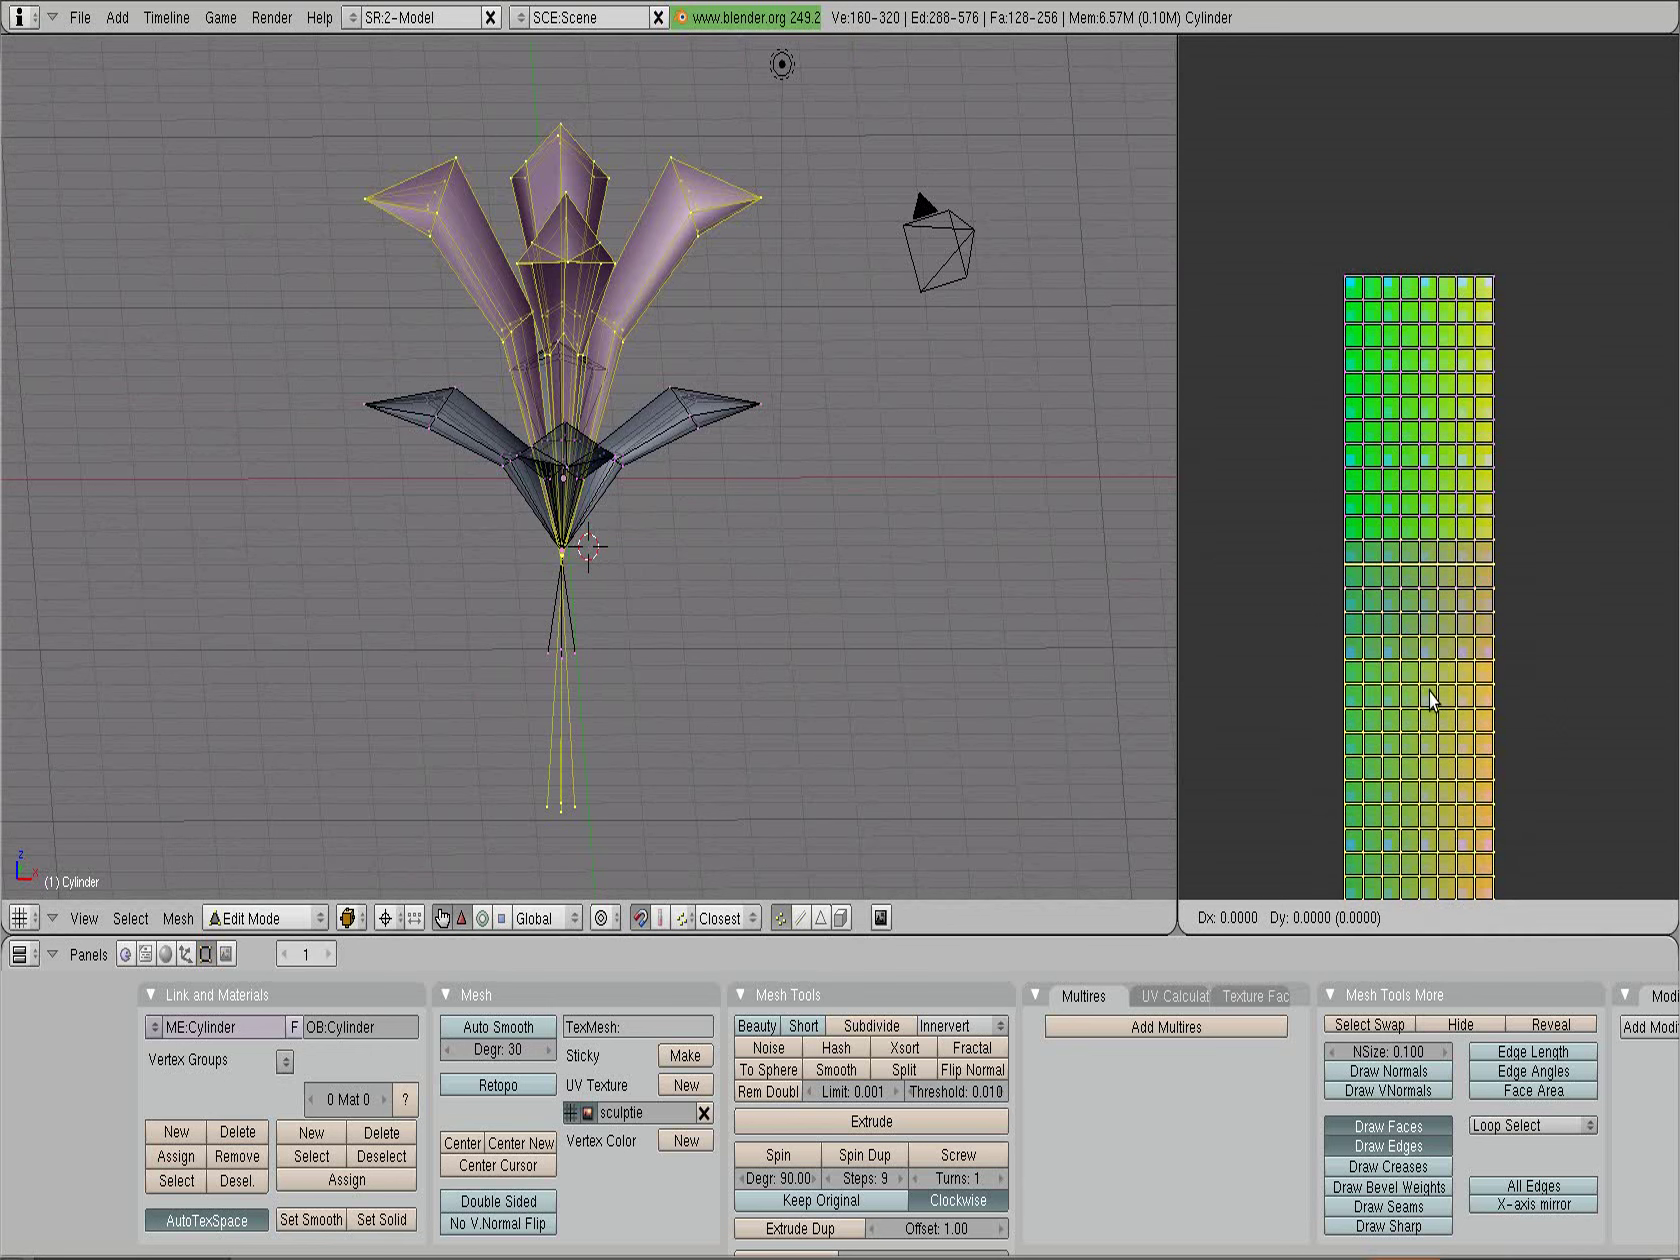
pyautogui.click(1438, 840)
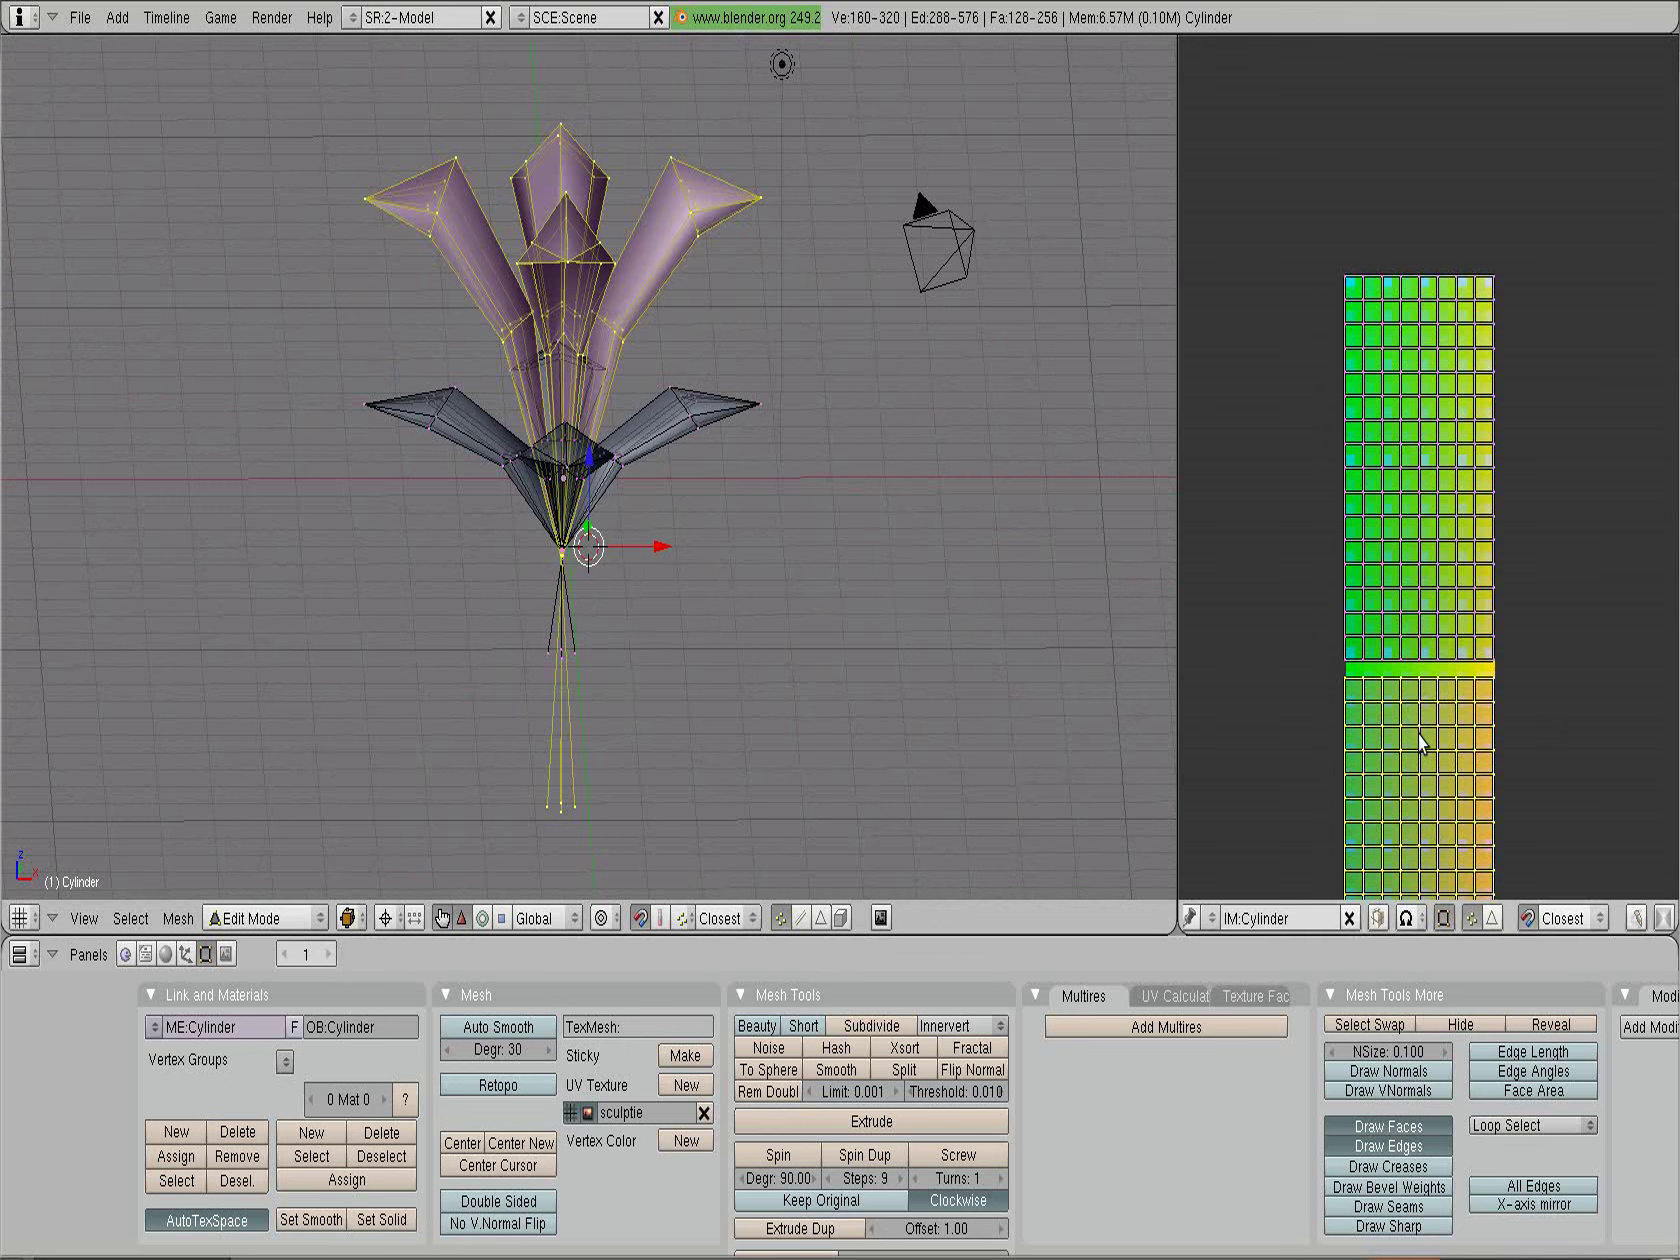
pyautogui.press('g')
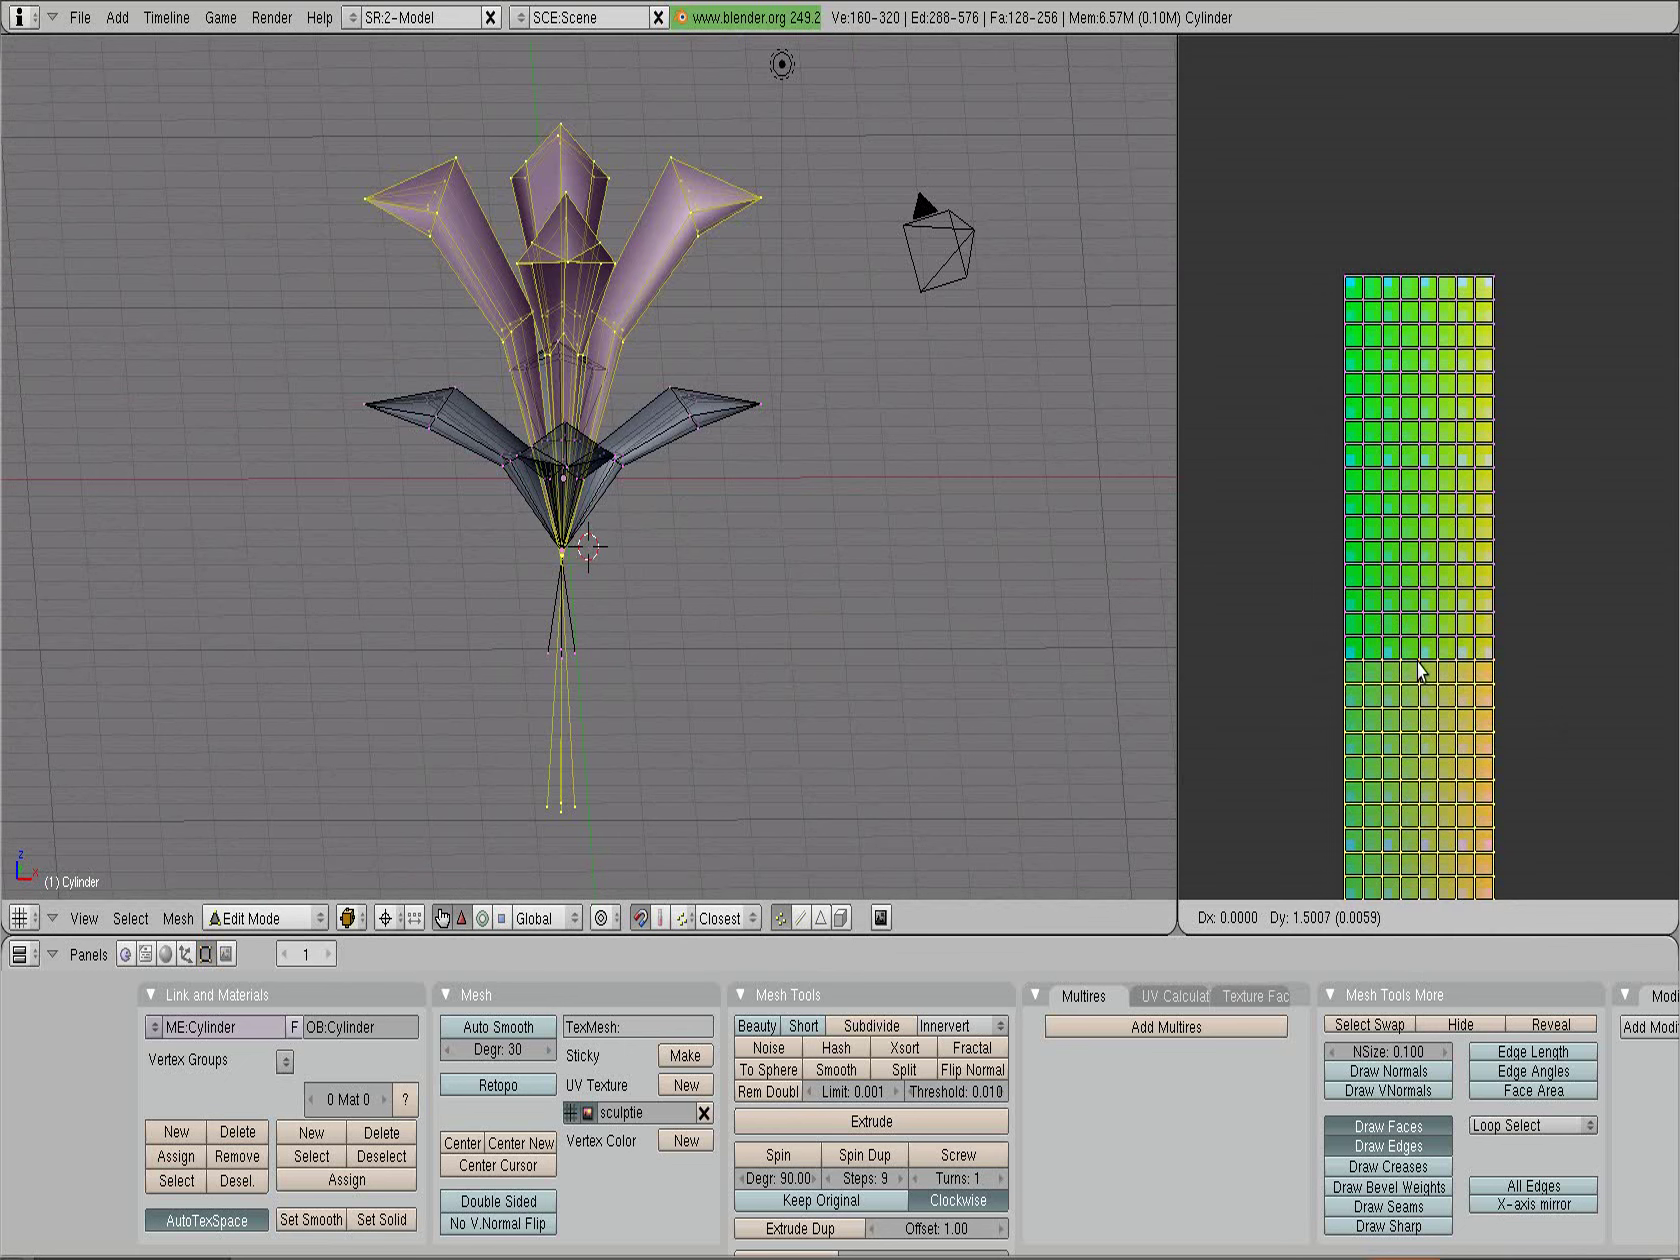
pyautogui.click(1413, 716)
pyautogui.scroll(-3, 1410, 719)
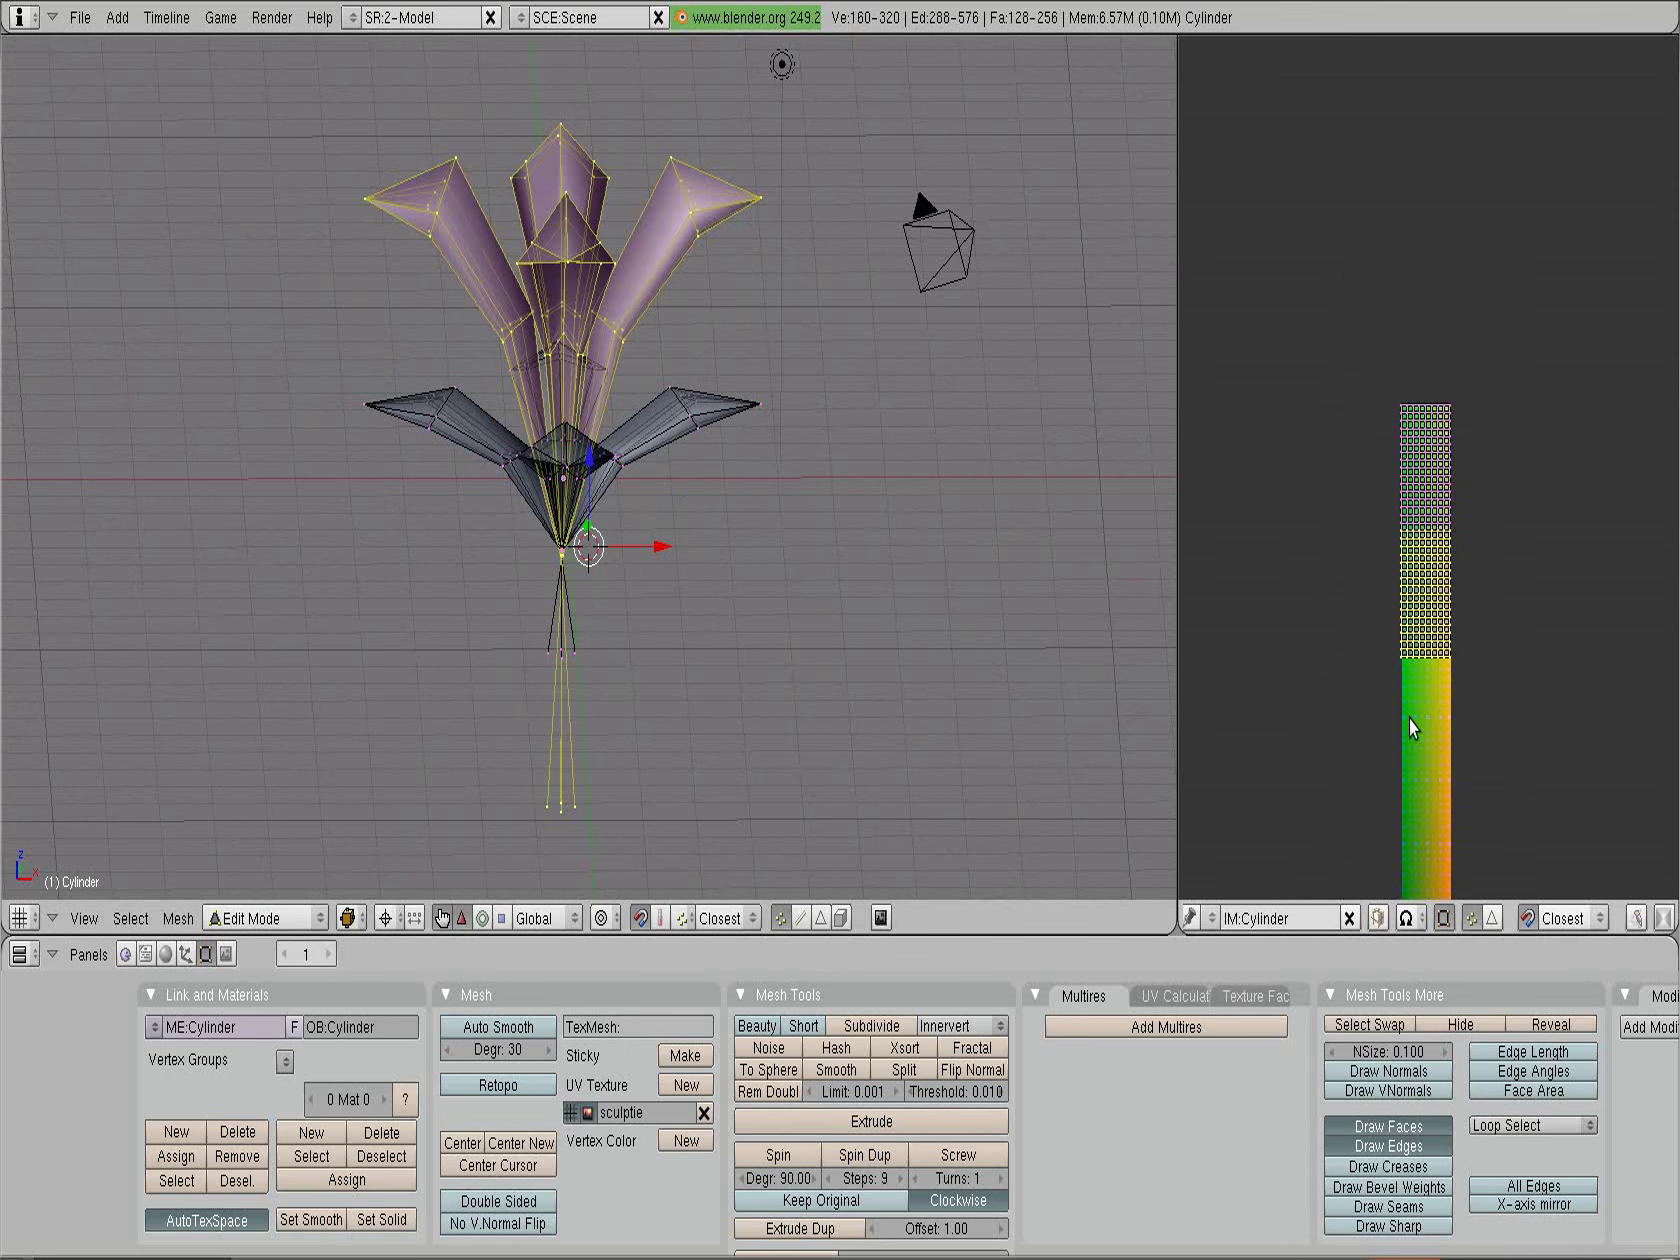
# Duplicate the whole flower mesh in place and begin scaling the copy up
pyautogui.press('a')
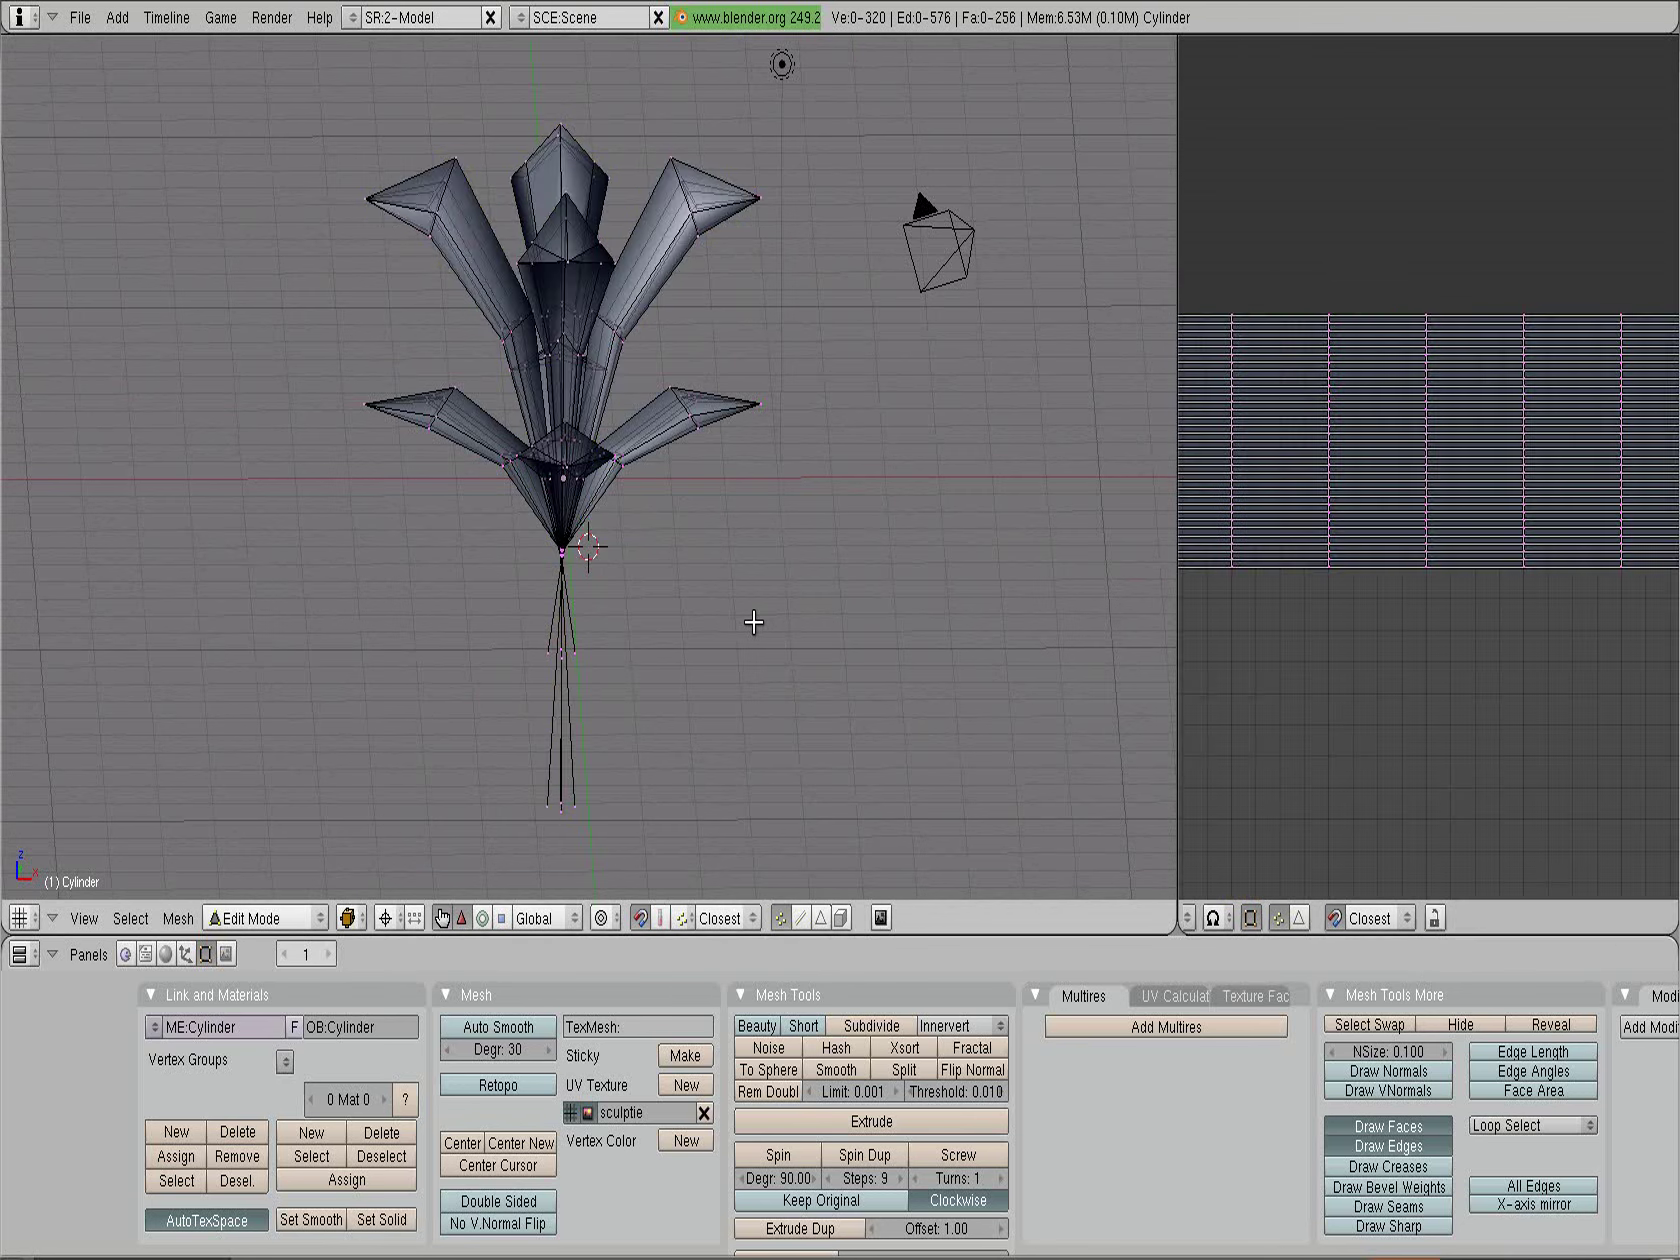
pyautogui.press('a')
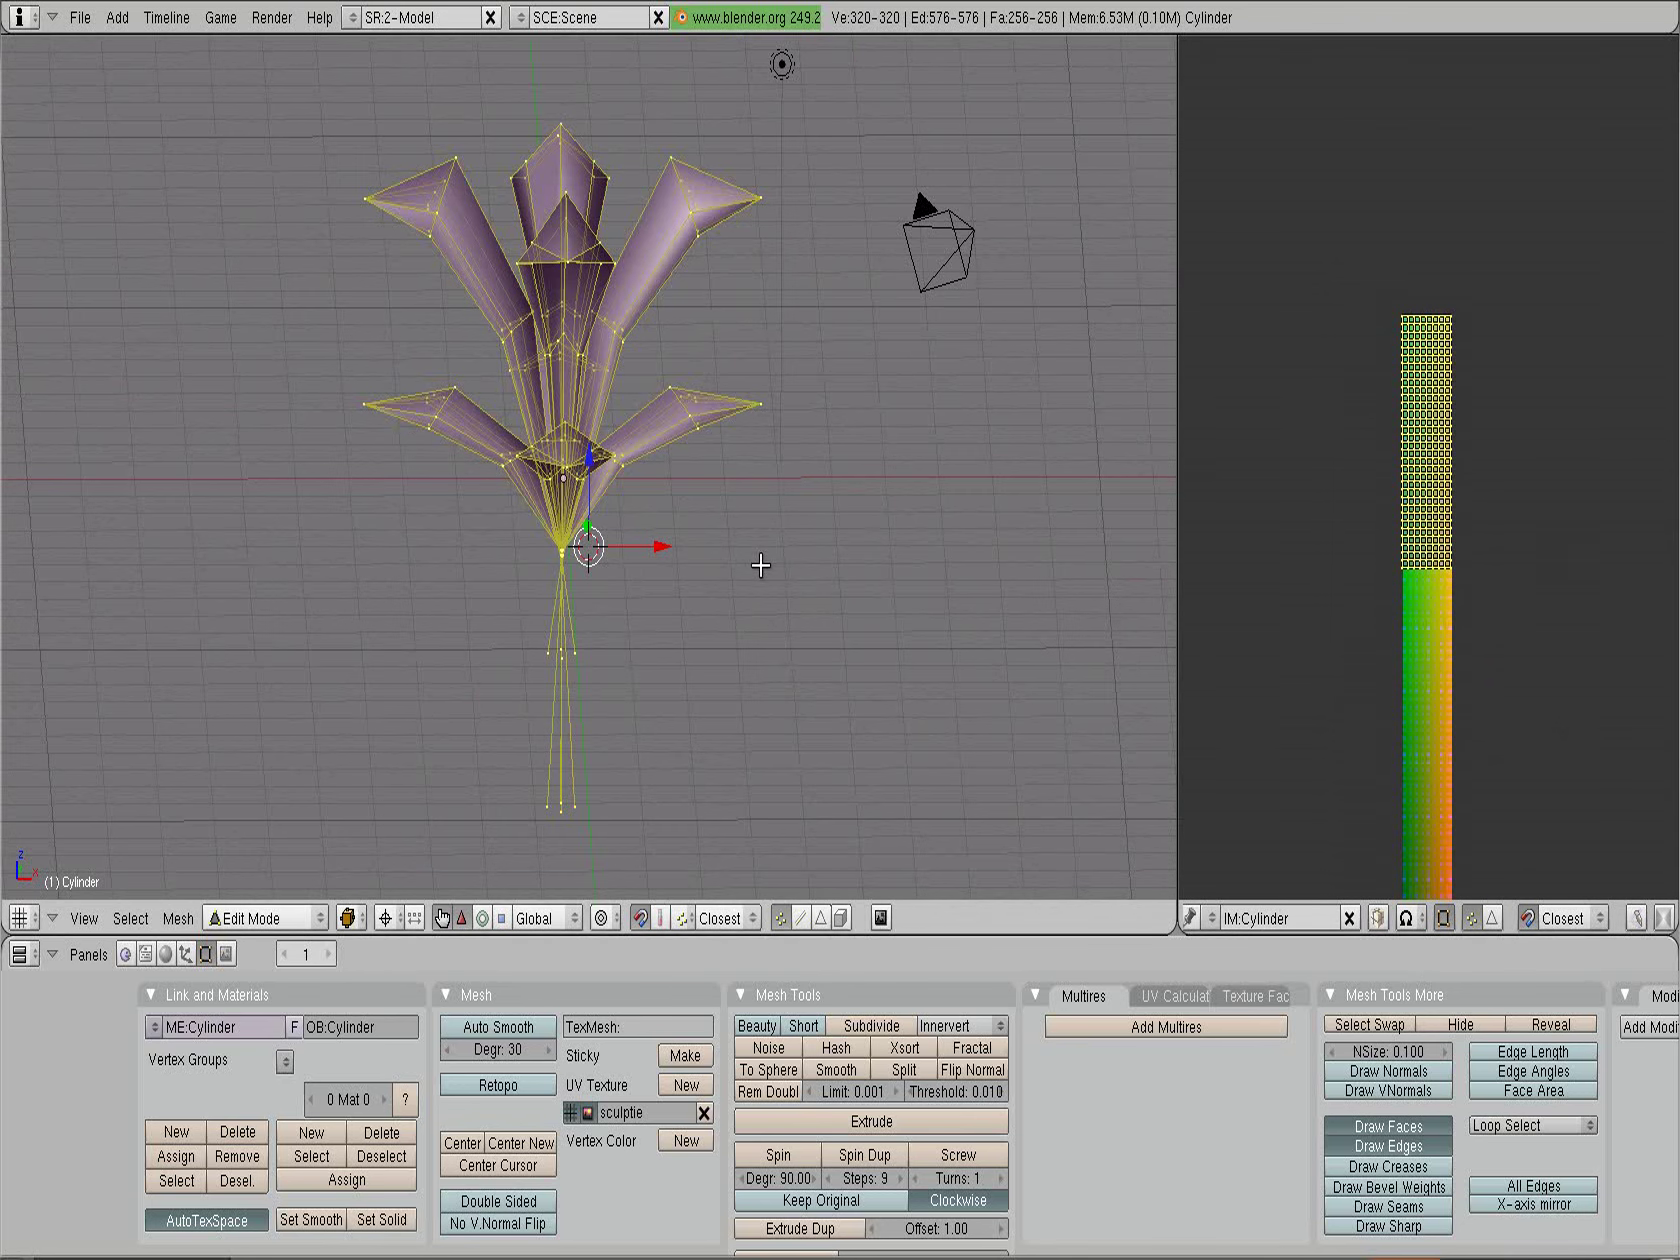
pyautogui.hotkey('shift', 'd')
pyautogui.rightClick(761, 566)
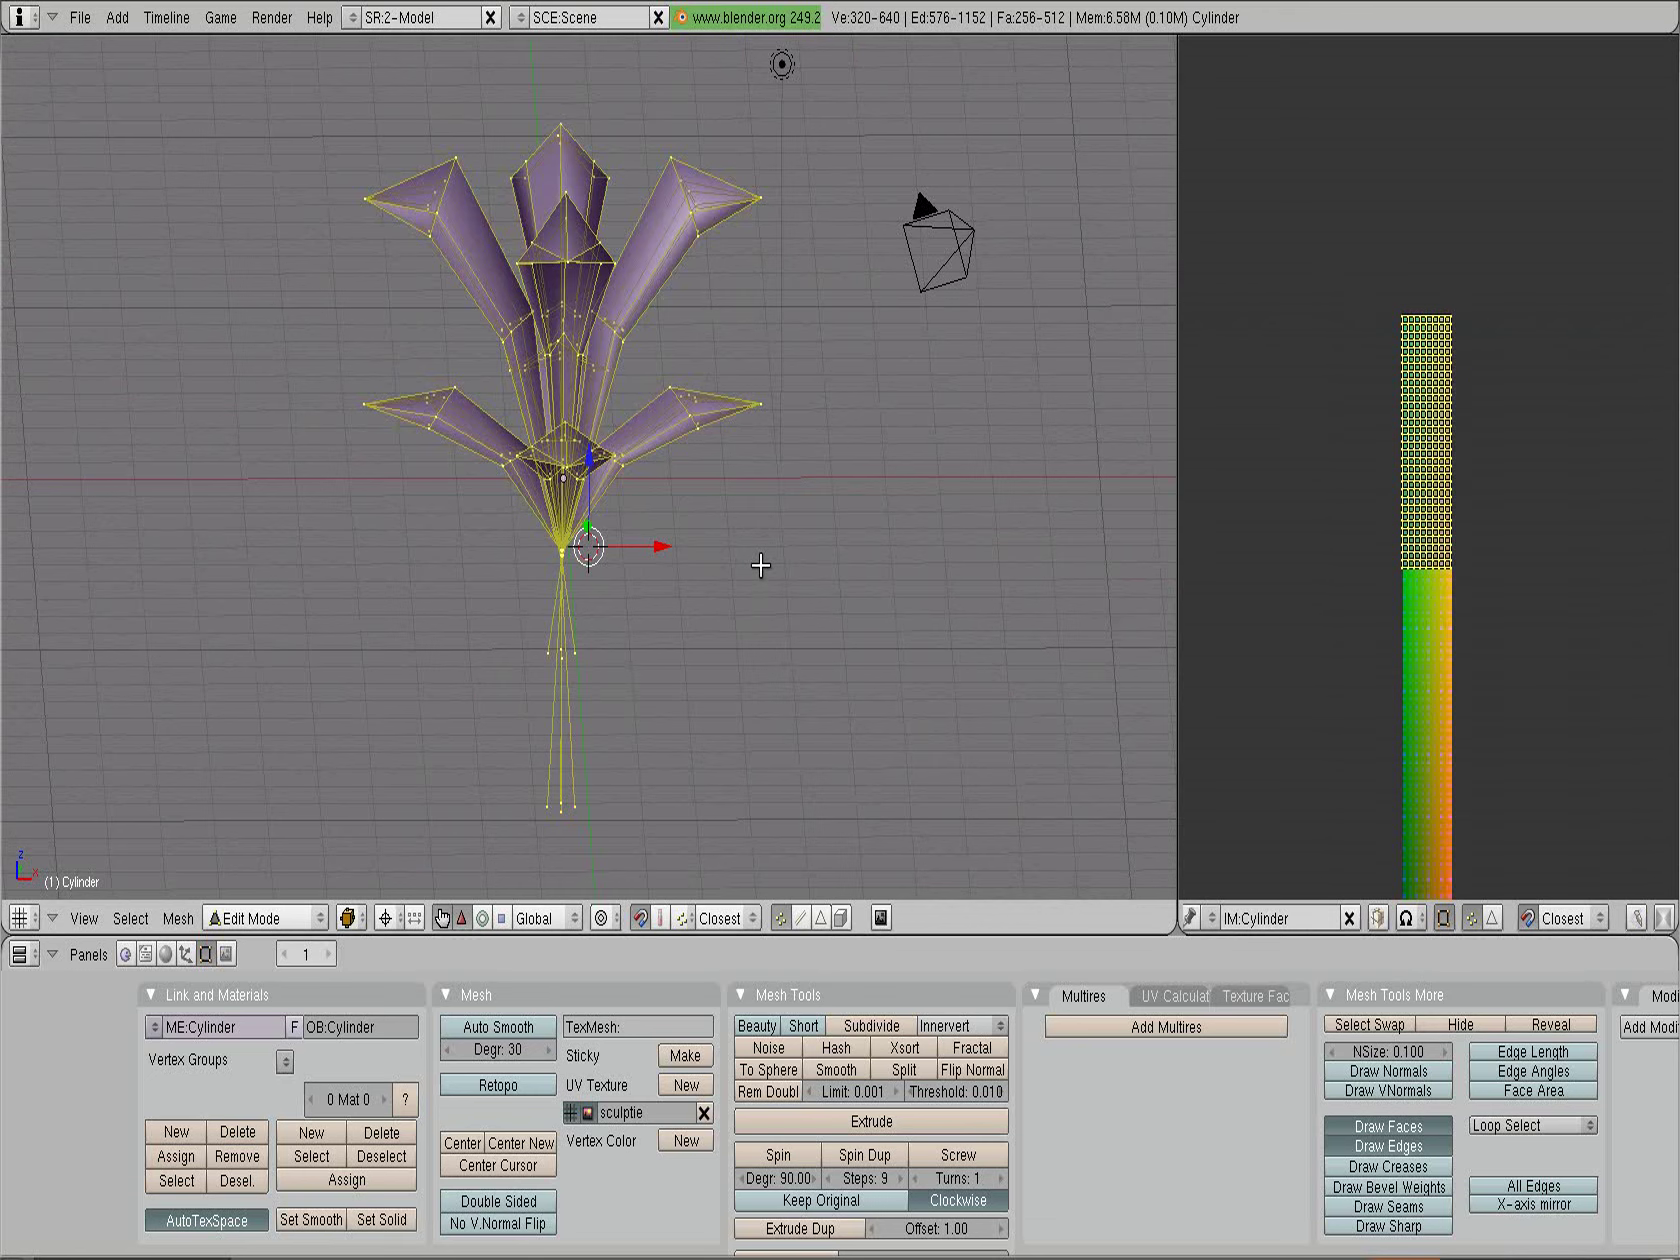
pyautogui.press('s')
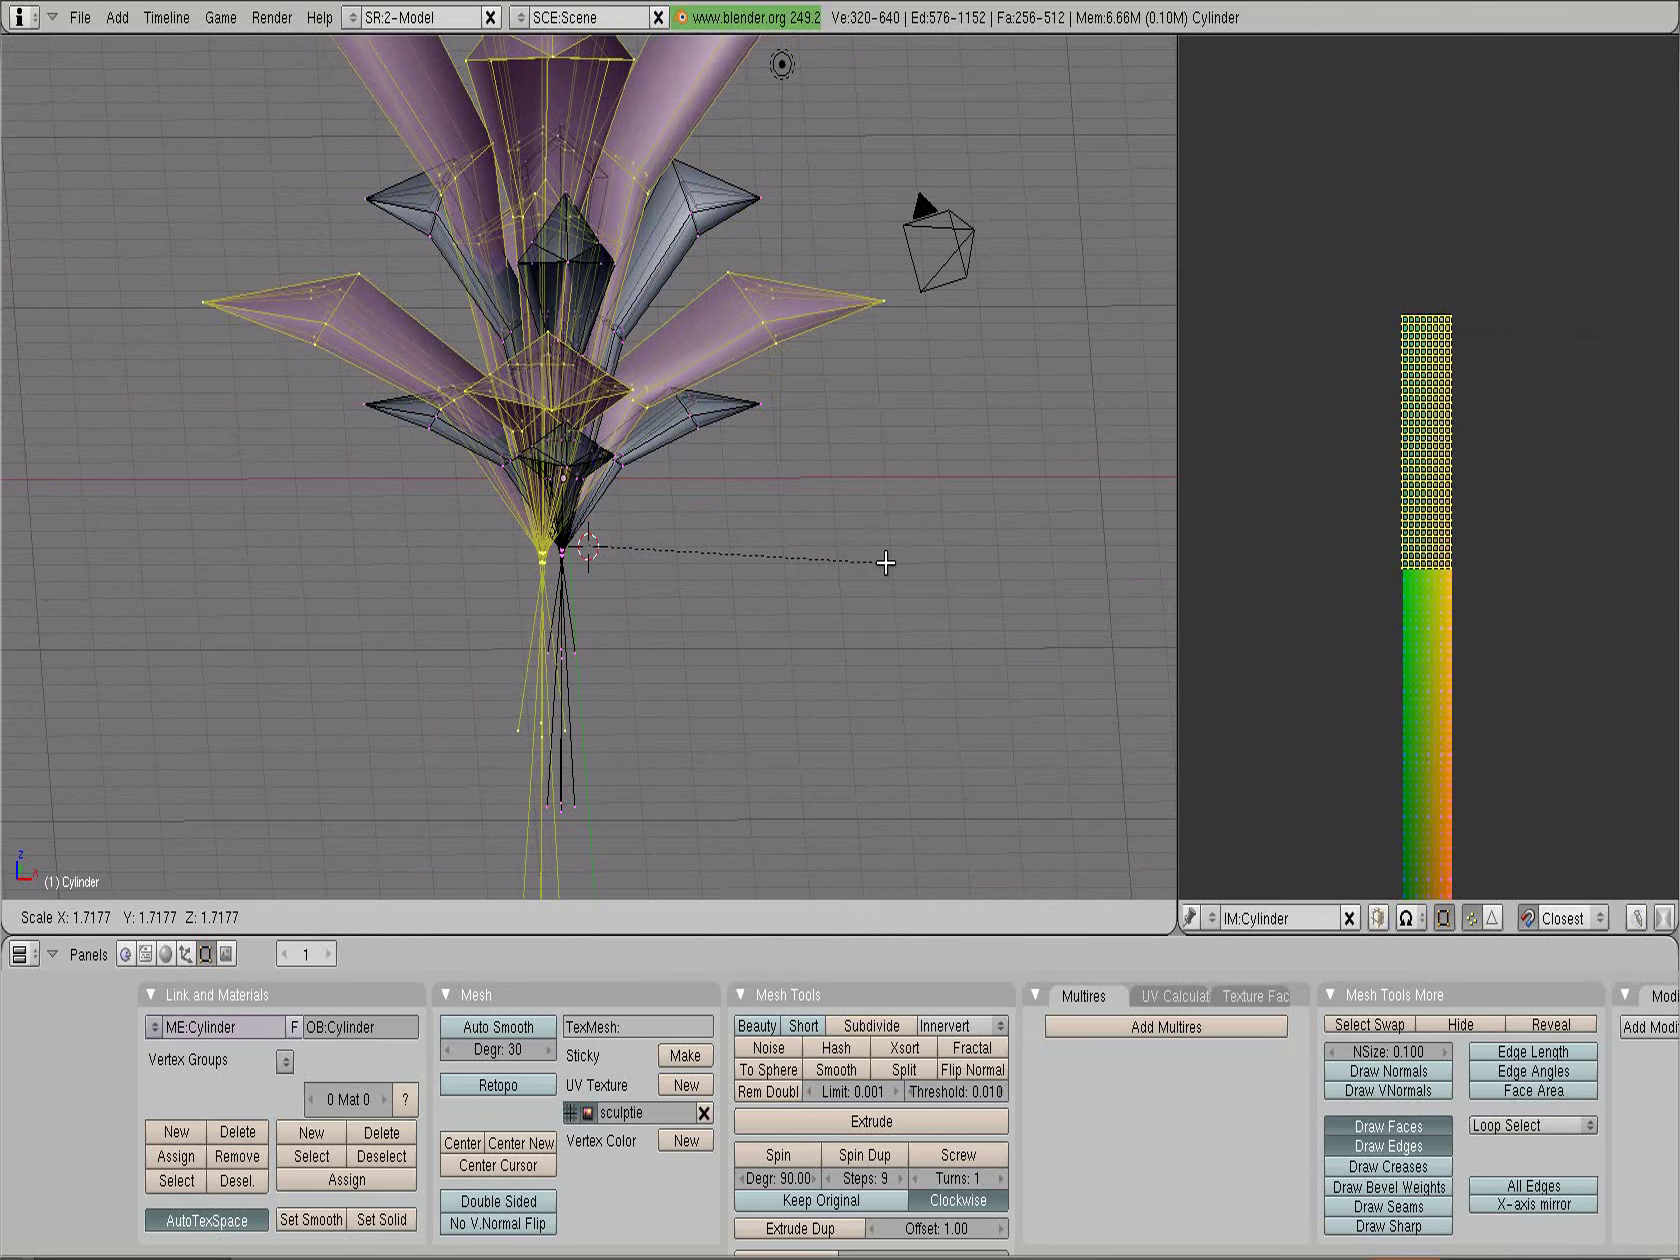
# Confirm the copy at about 1.7 times size and shift it slightly along X
pyautogui.click(656, 547)
pyautogui.press('g')
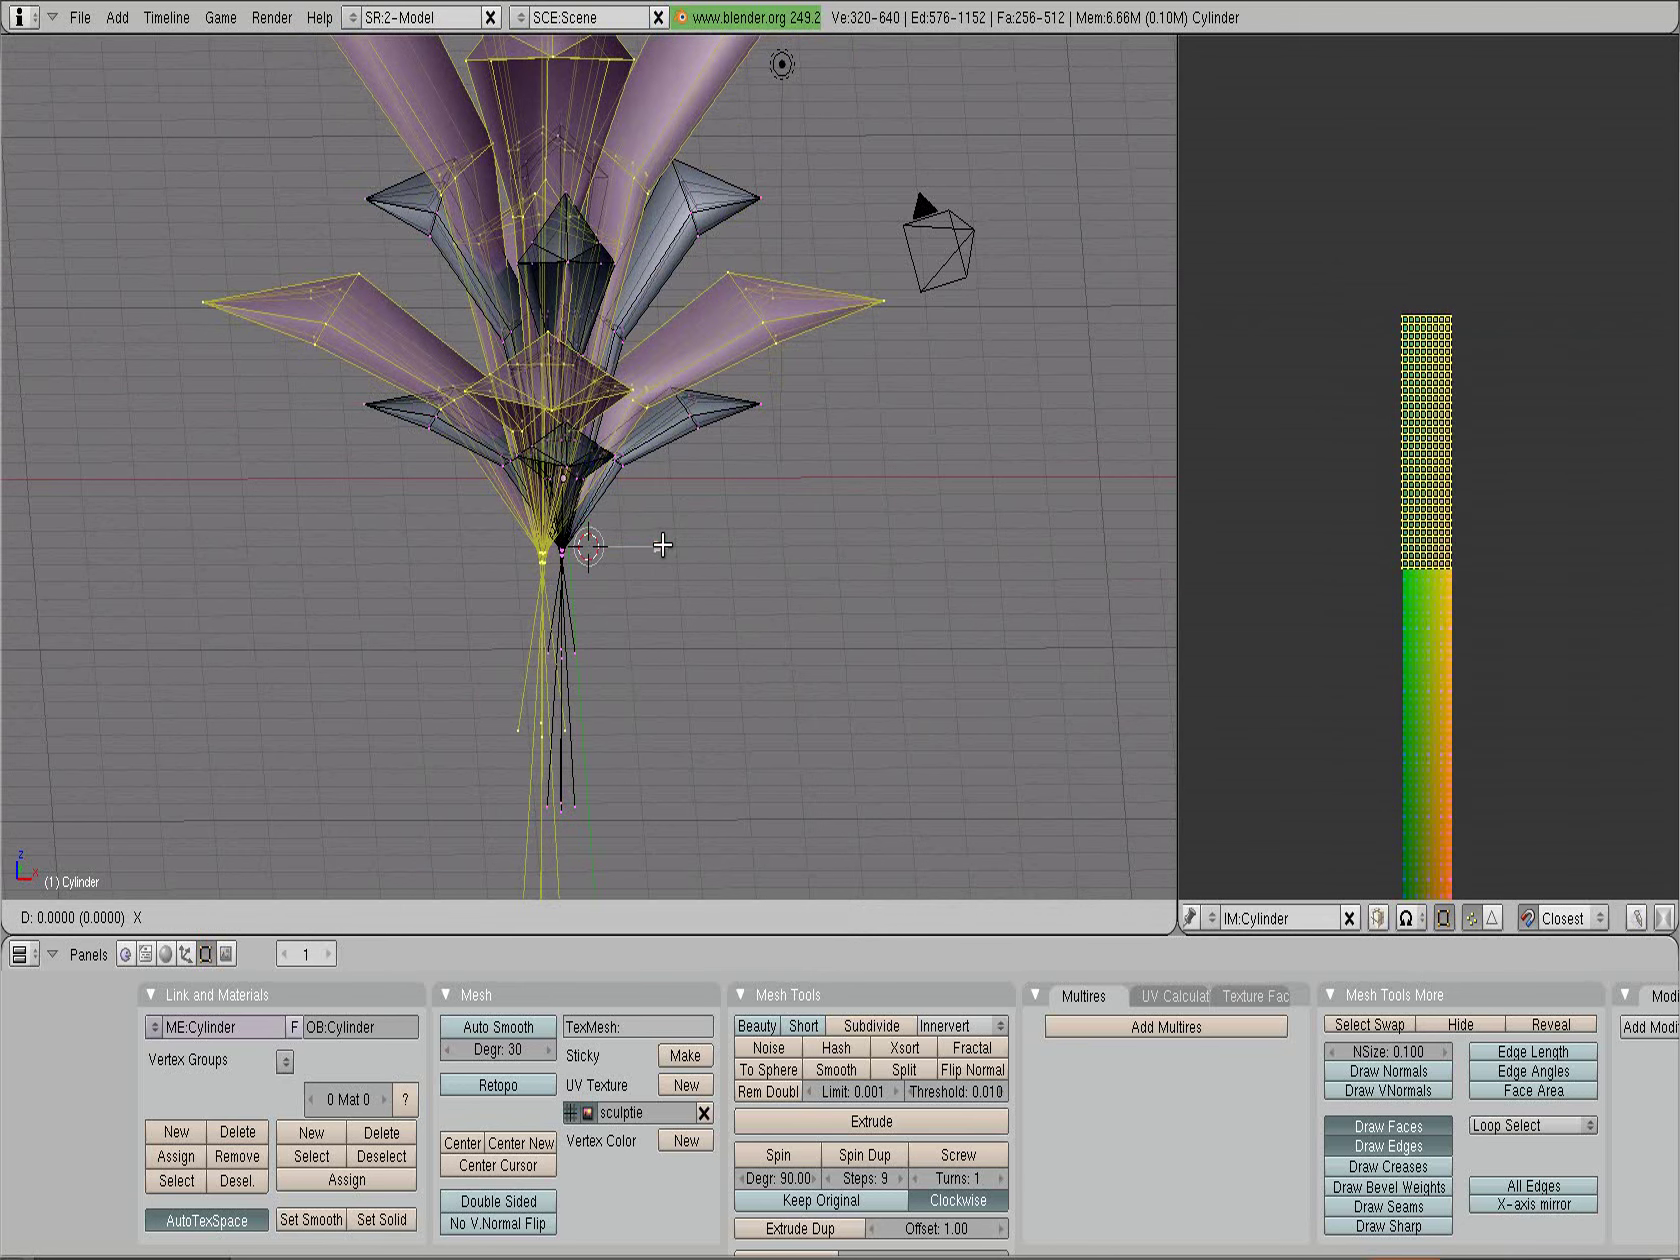
pyautogui.press('x')
pyautogui.click(685, 550)
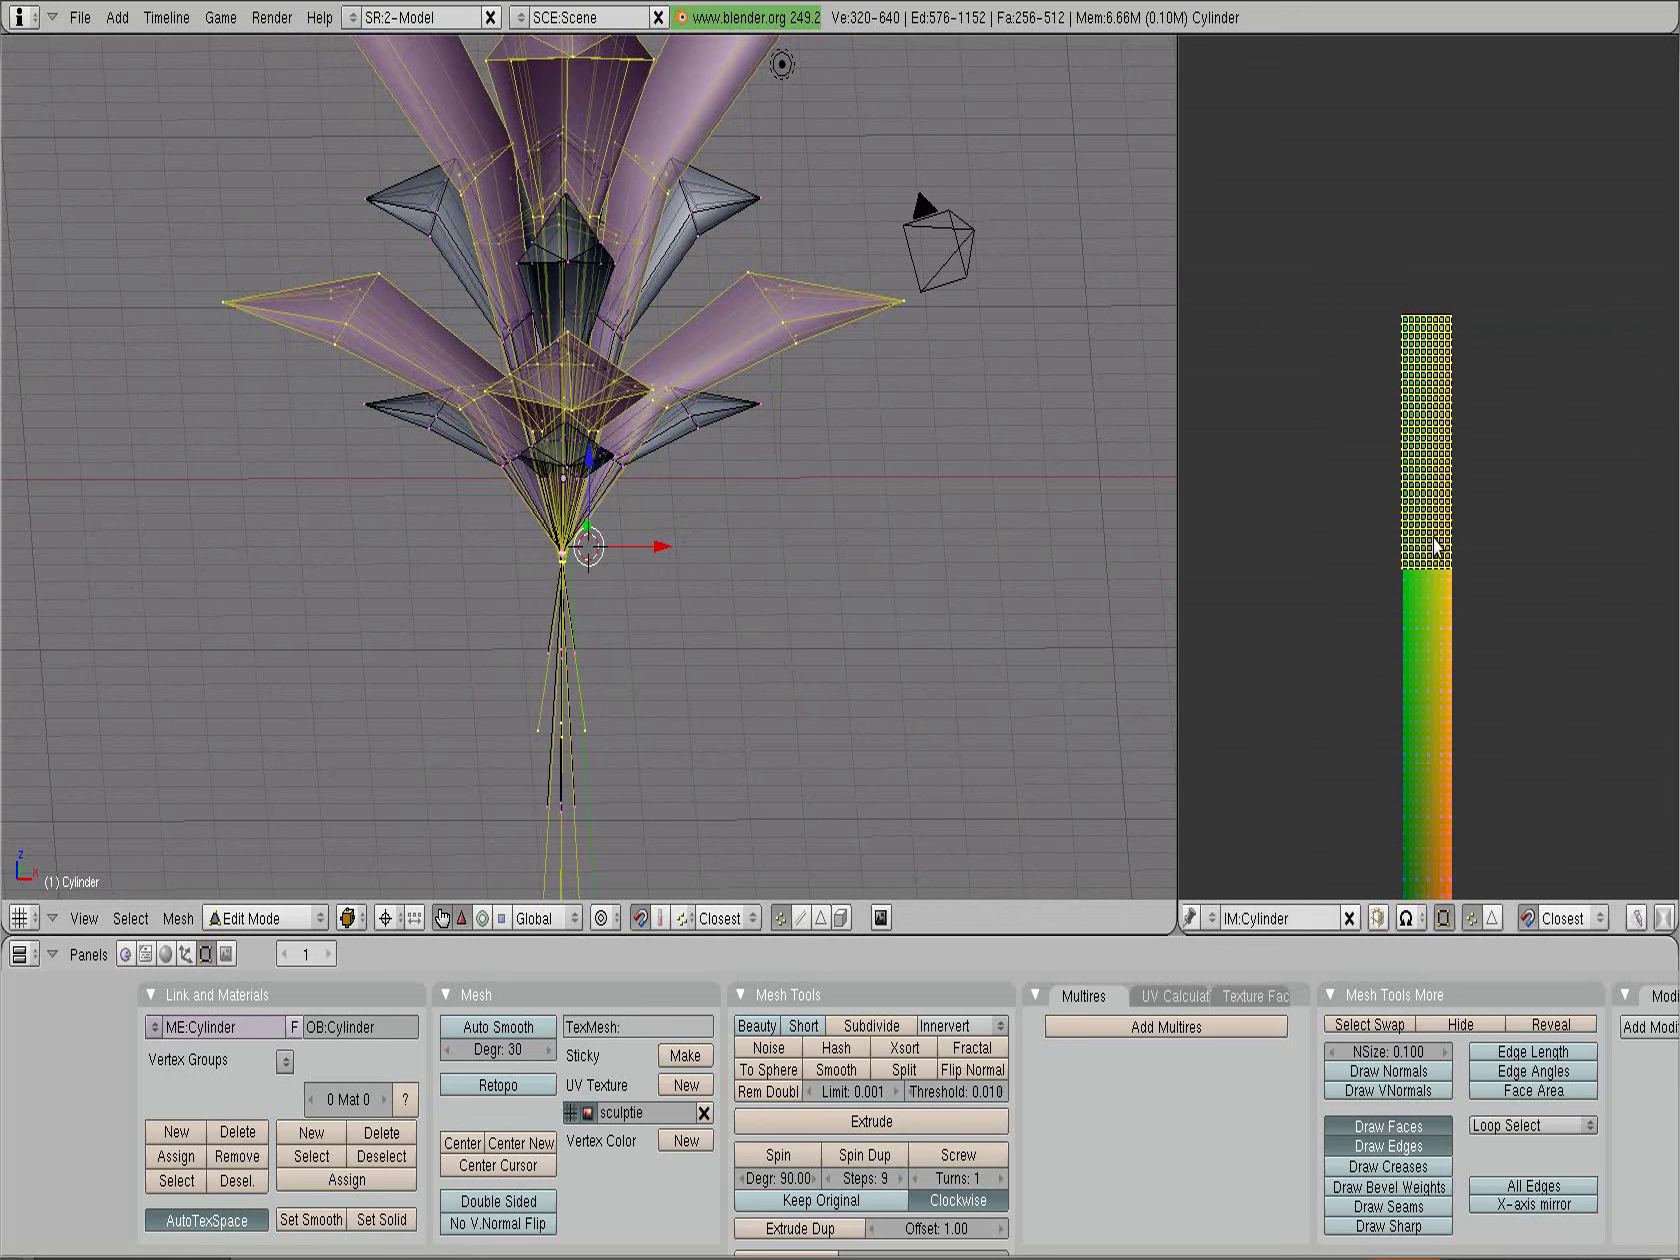
# Move the copy's UV faces to sit directly below the existing ones in the strip
pyautogui.press('g')
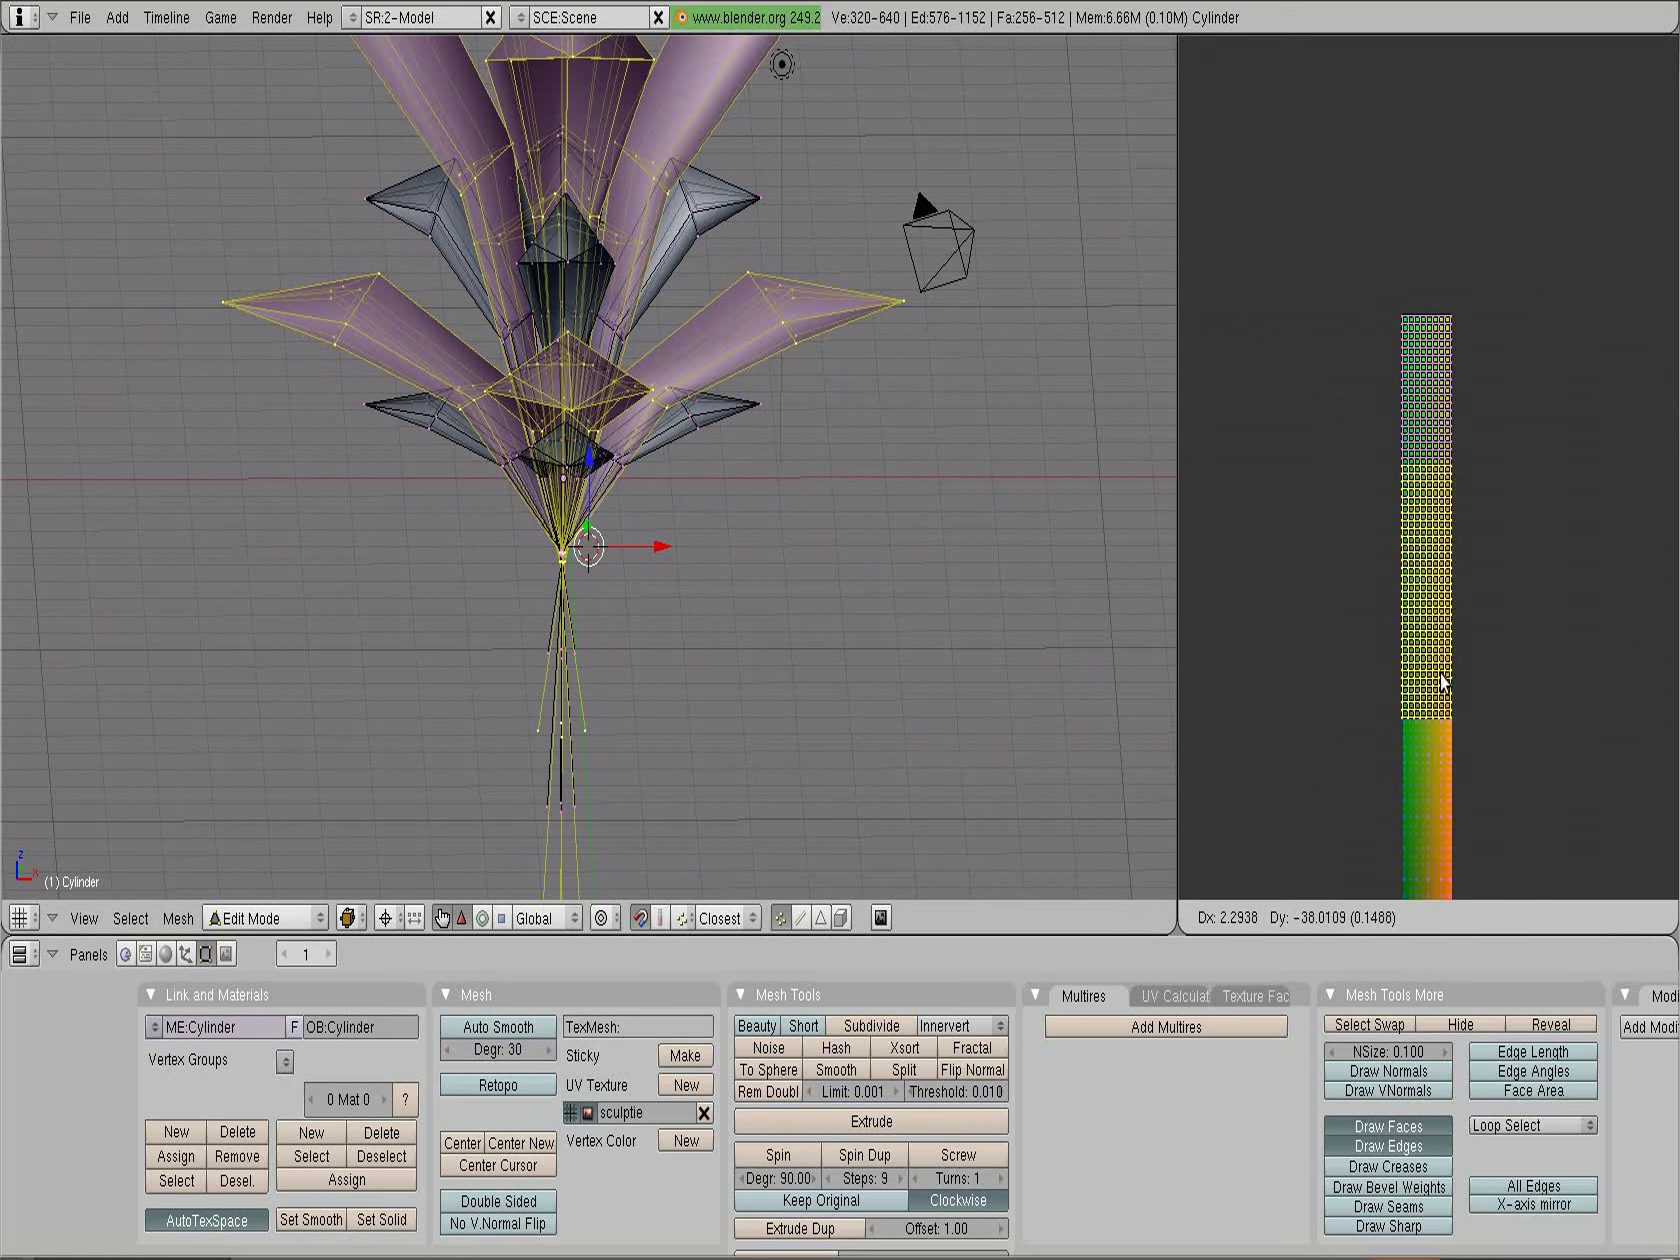
pyautogui.click(1443, 800)
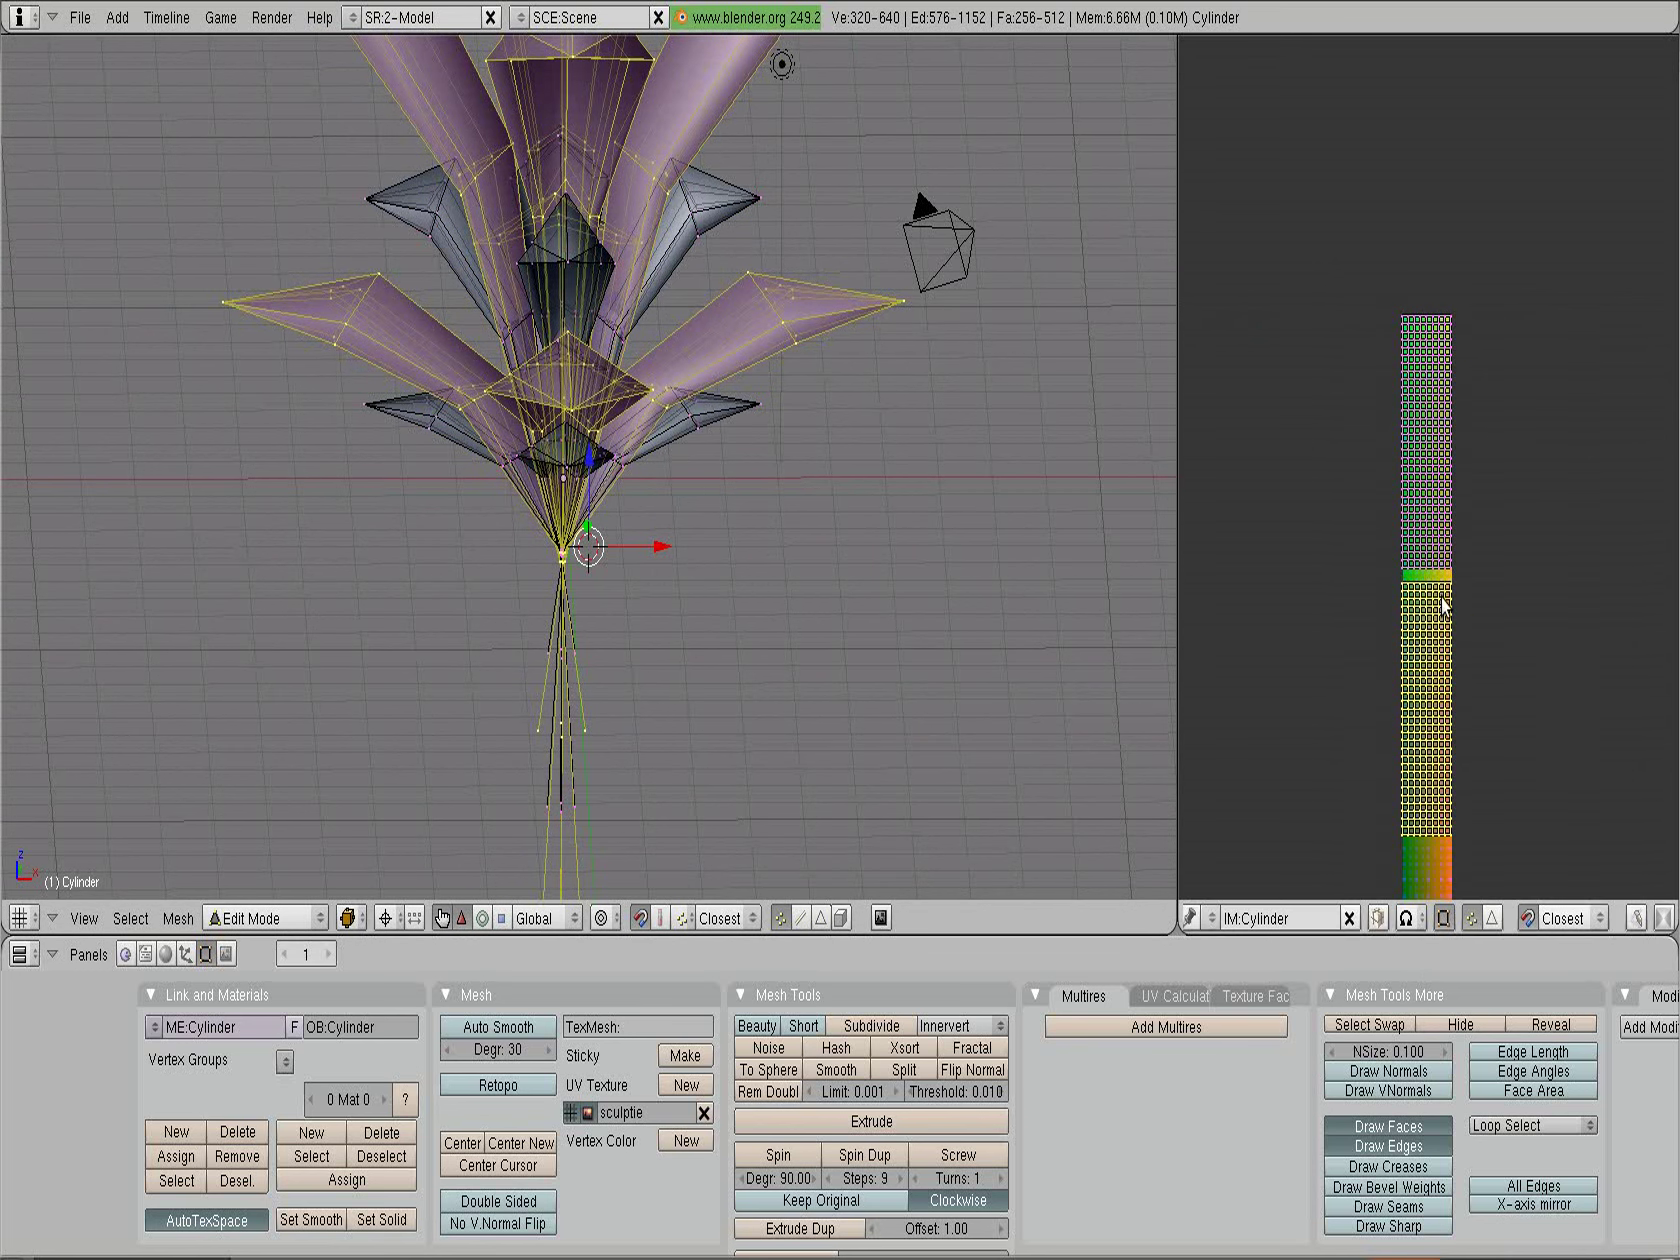
pyautogui.scroll(2, 1445, 600)
pyautogui.scroll(3, 1425, 665)
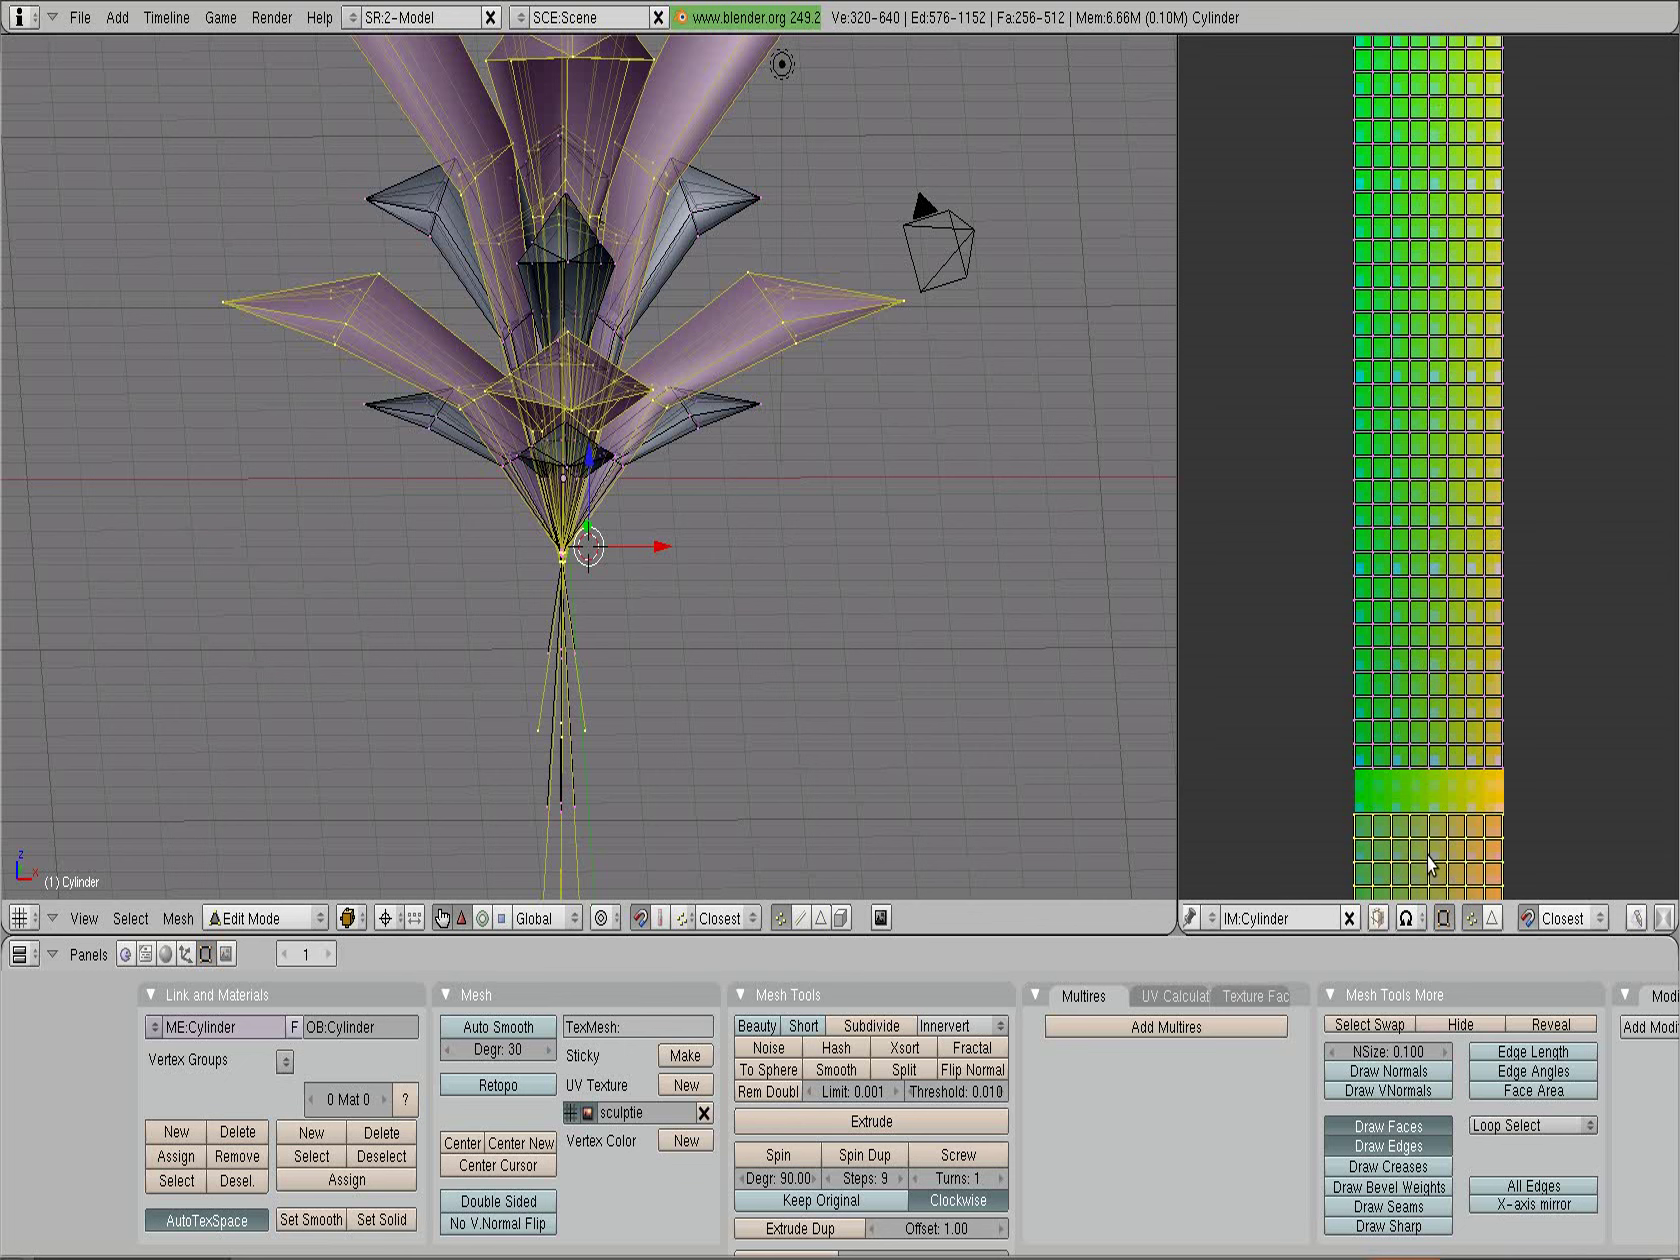
pyautogui.press('g')
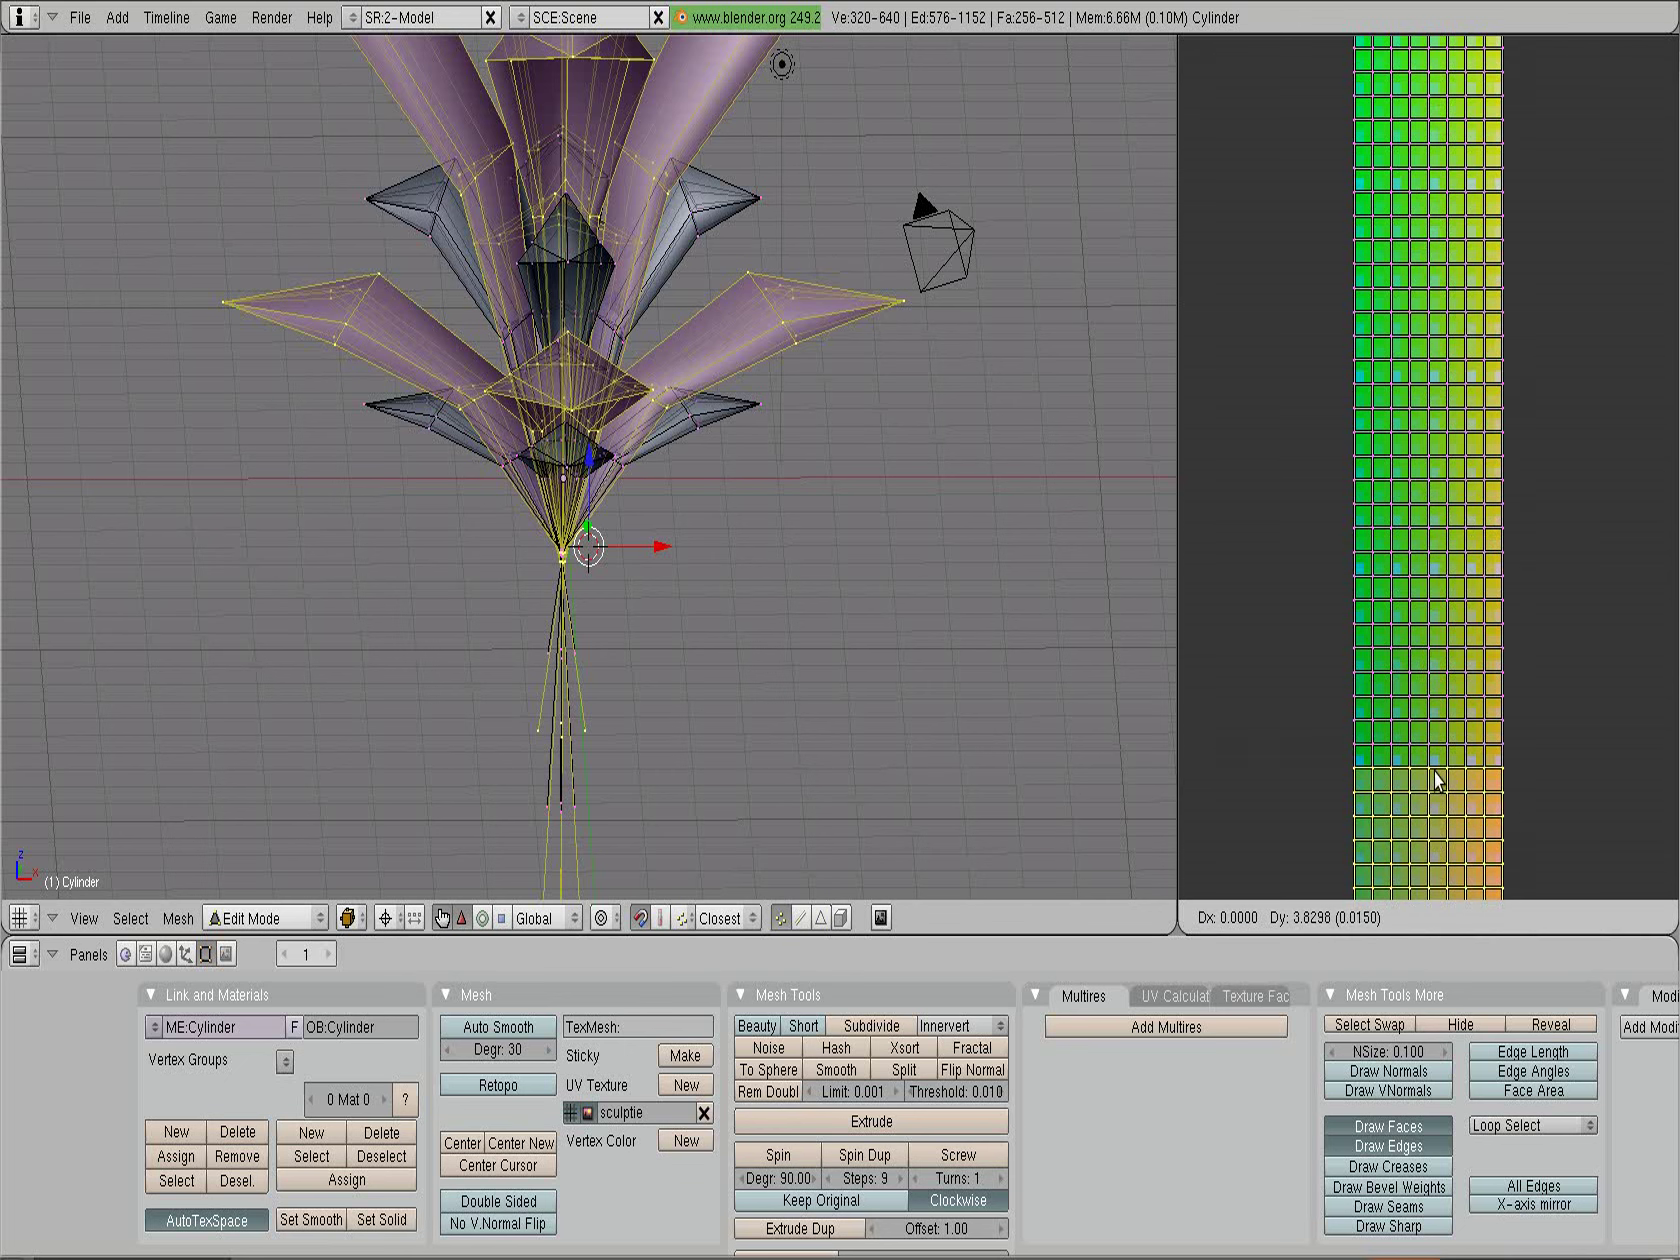
pyautogui.click(1436, 782)
pyautogui.scroll(-2, 1027, 613)
pyautogui.scroll(-2, 971, 574)
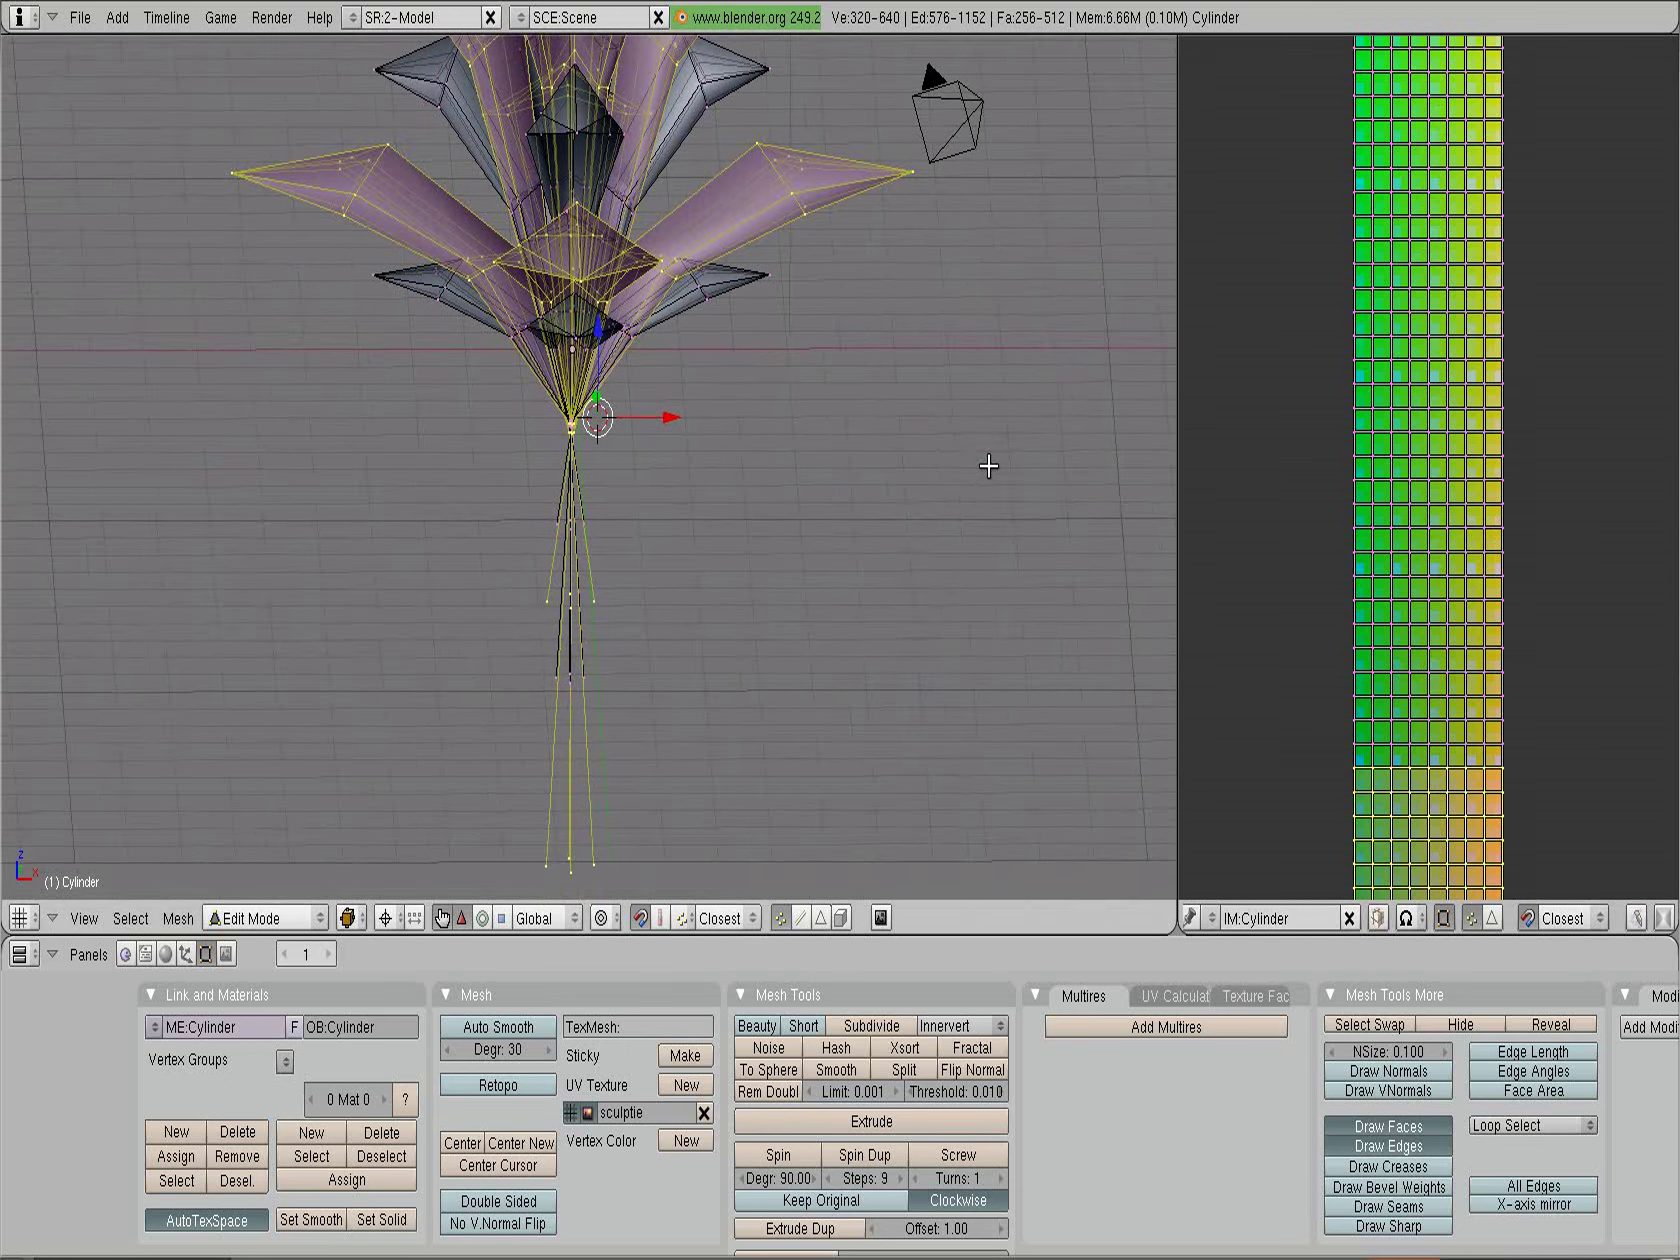
pyautogui.scroll(-3, 986, 469)
pyautogui.scroll(-1, 1016, 559)
pyautogui.scroll(-3, 1325, 725)
pyautogui.scroll(-3, 1337, 738)
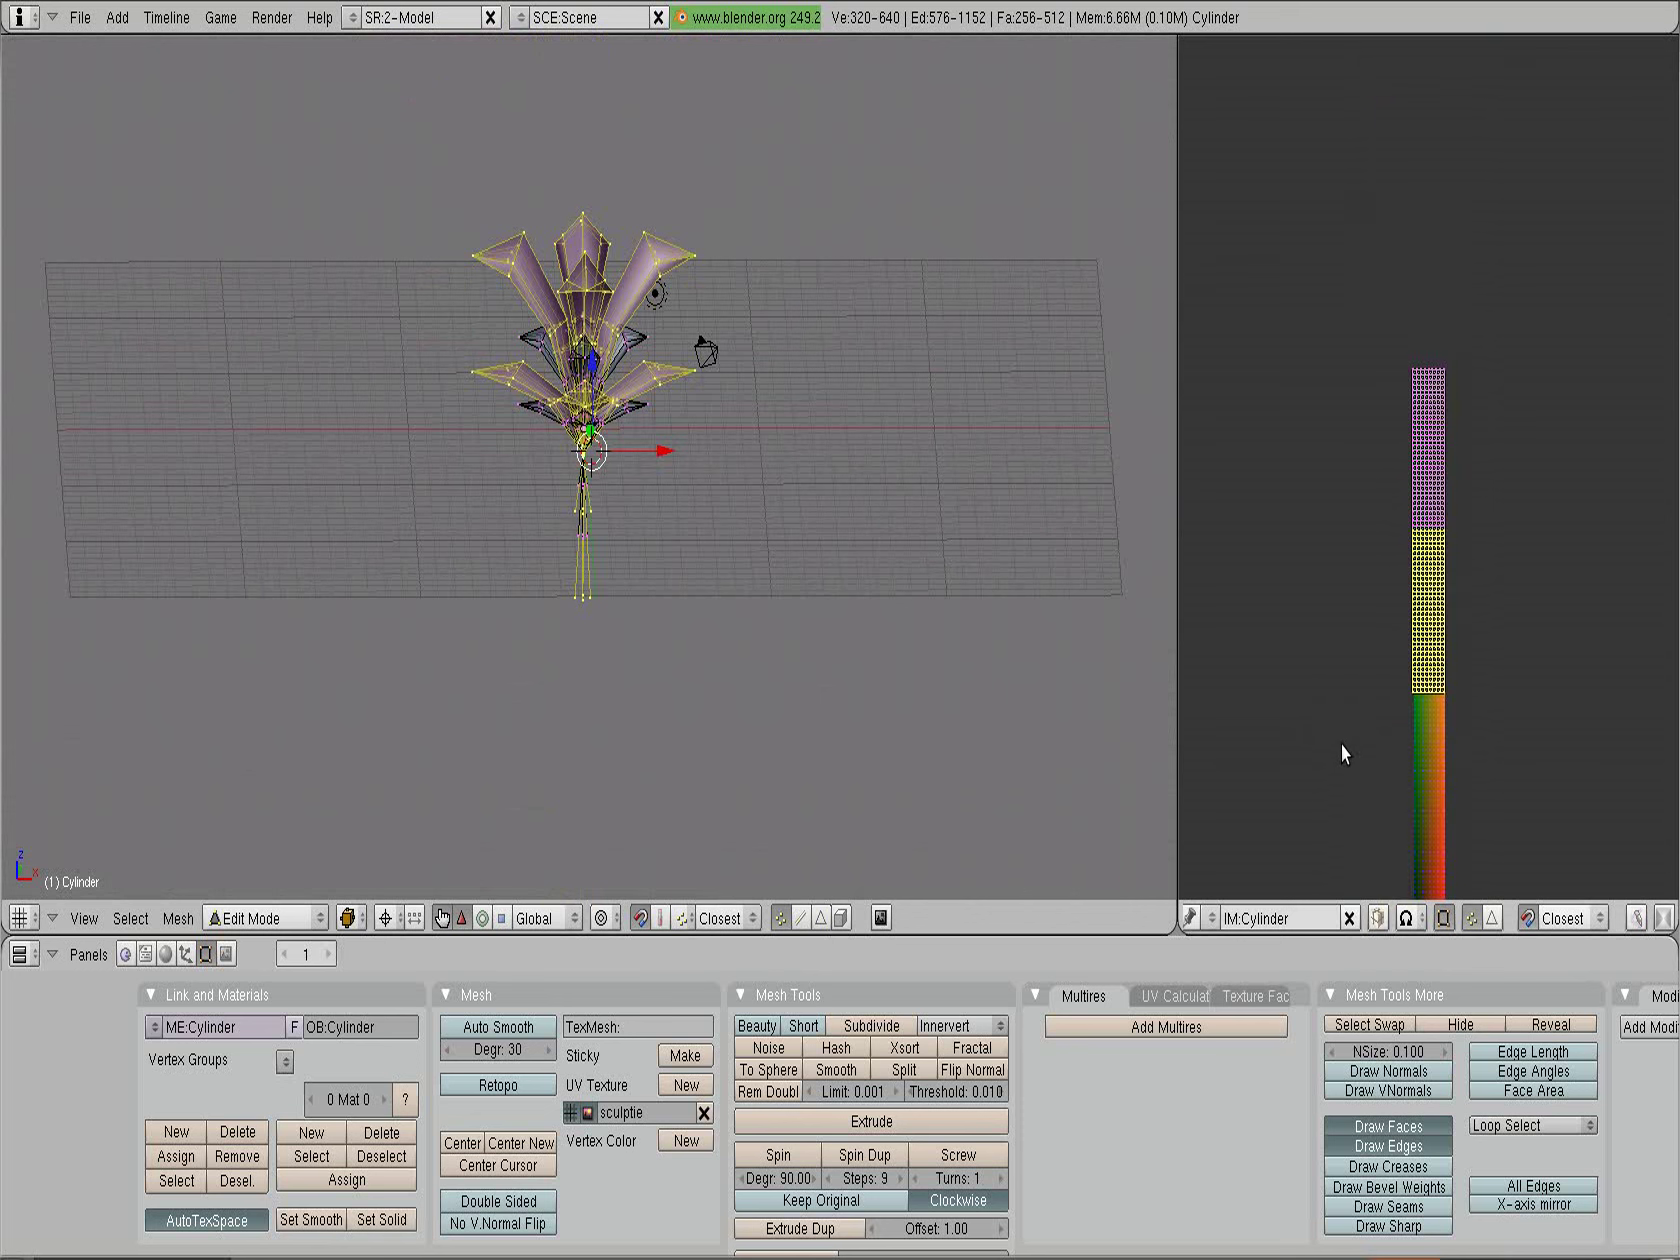
# Bring the whole UV strip into view and reselect all 640 vertices
pyautogui.moveTo(1362, 713); pyautogui.dragTo(1331, 520, button='middle')
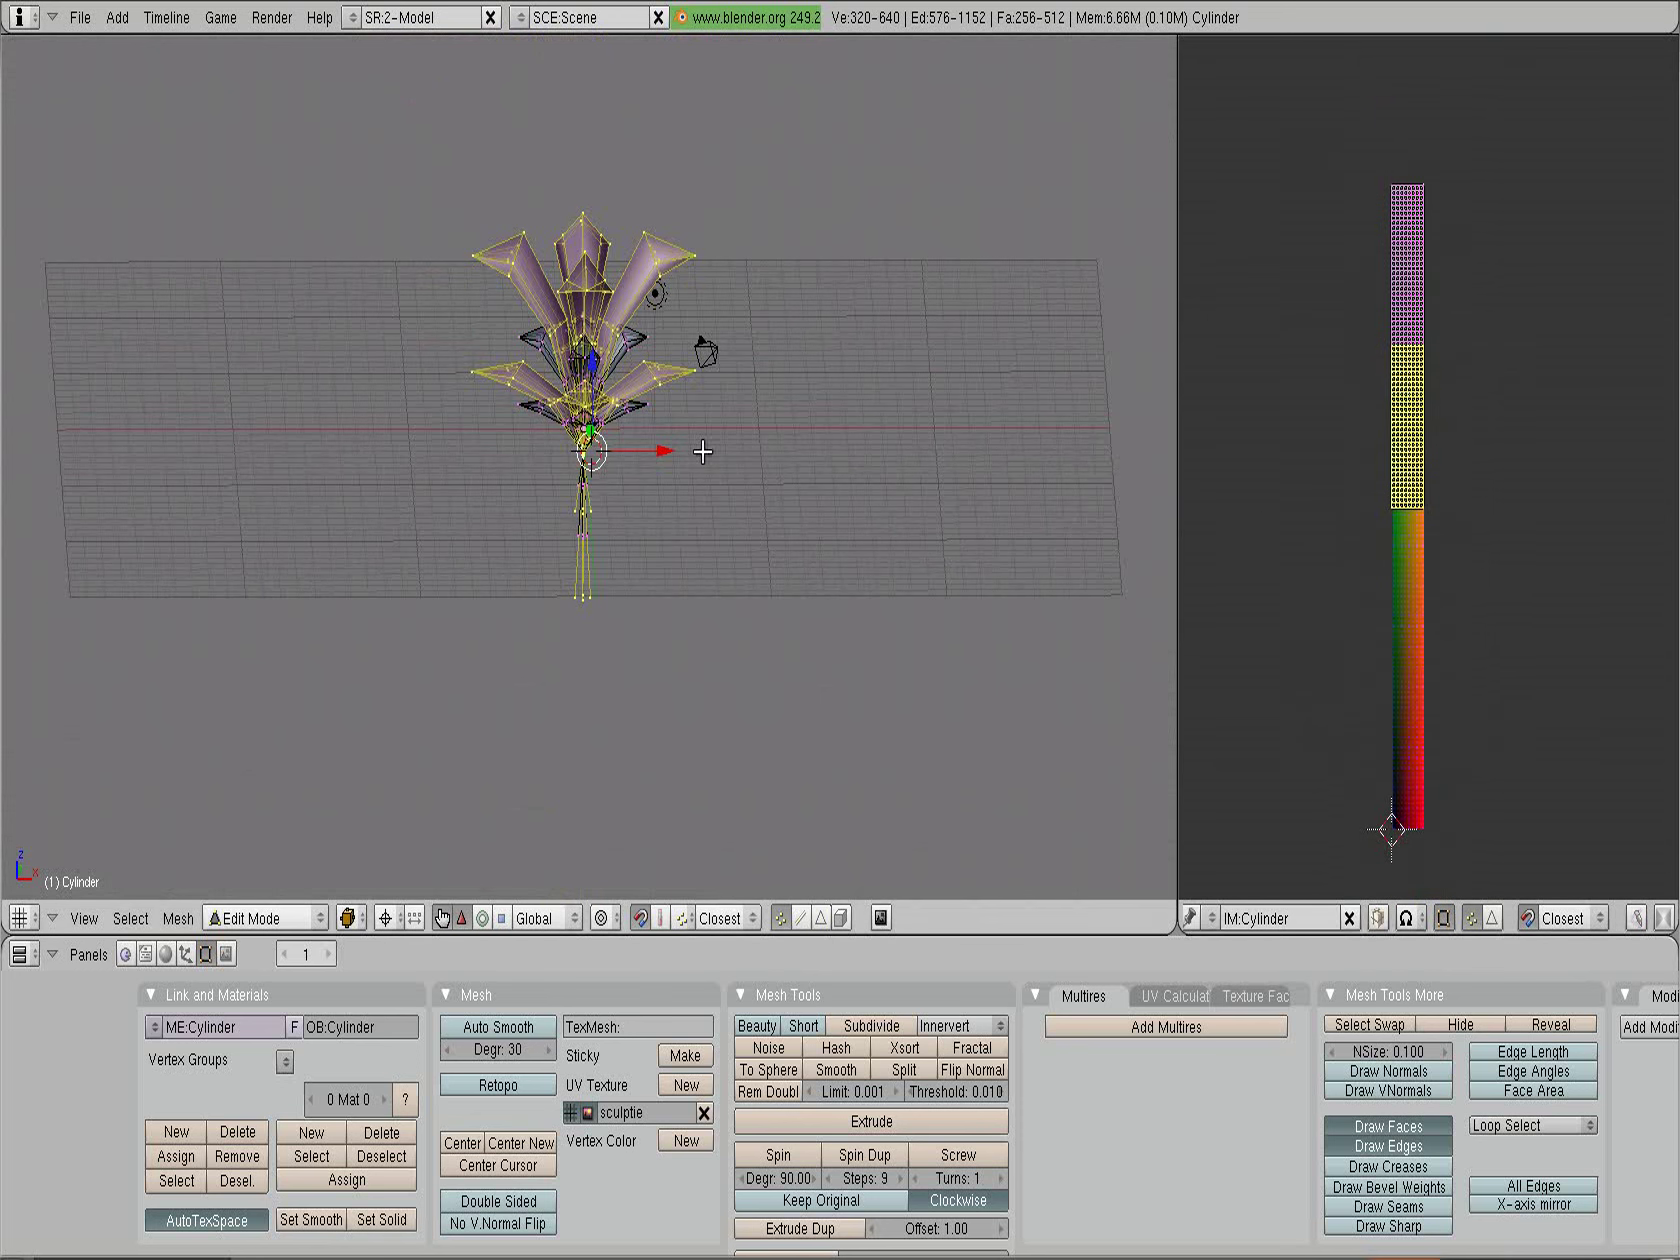
pyautogui.press('a')
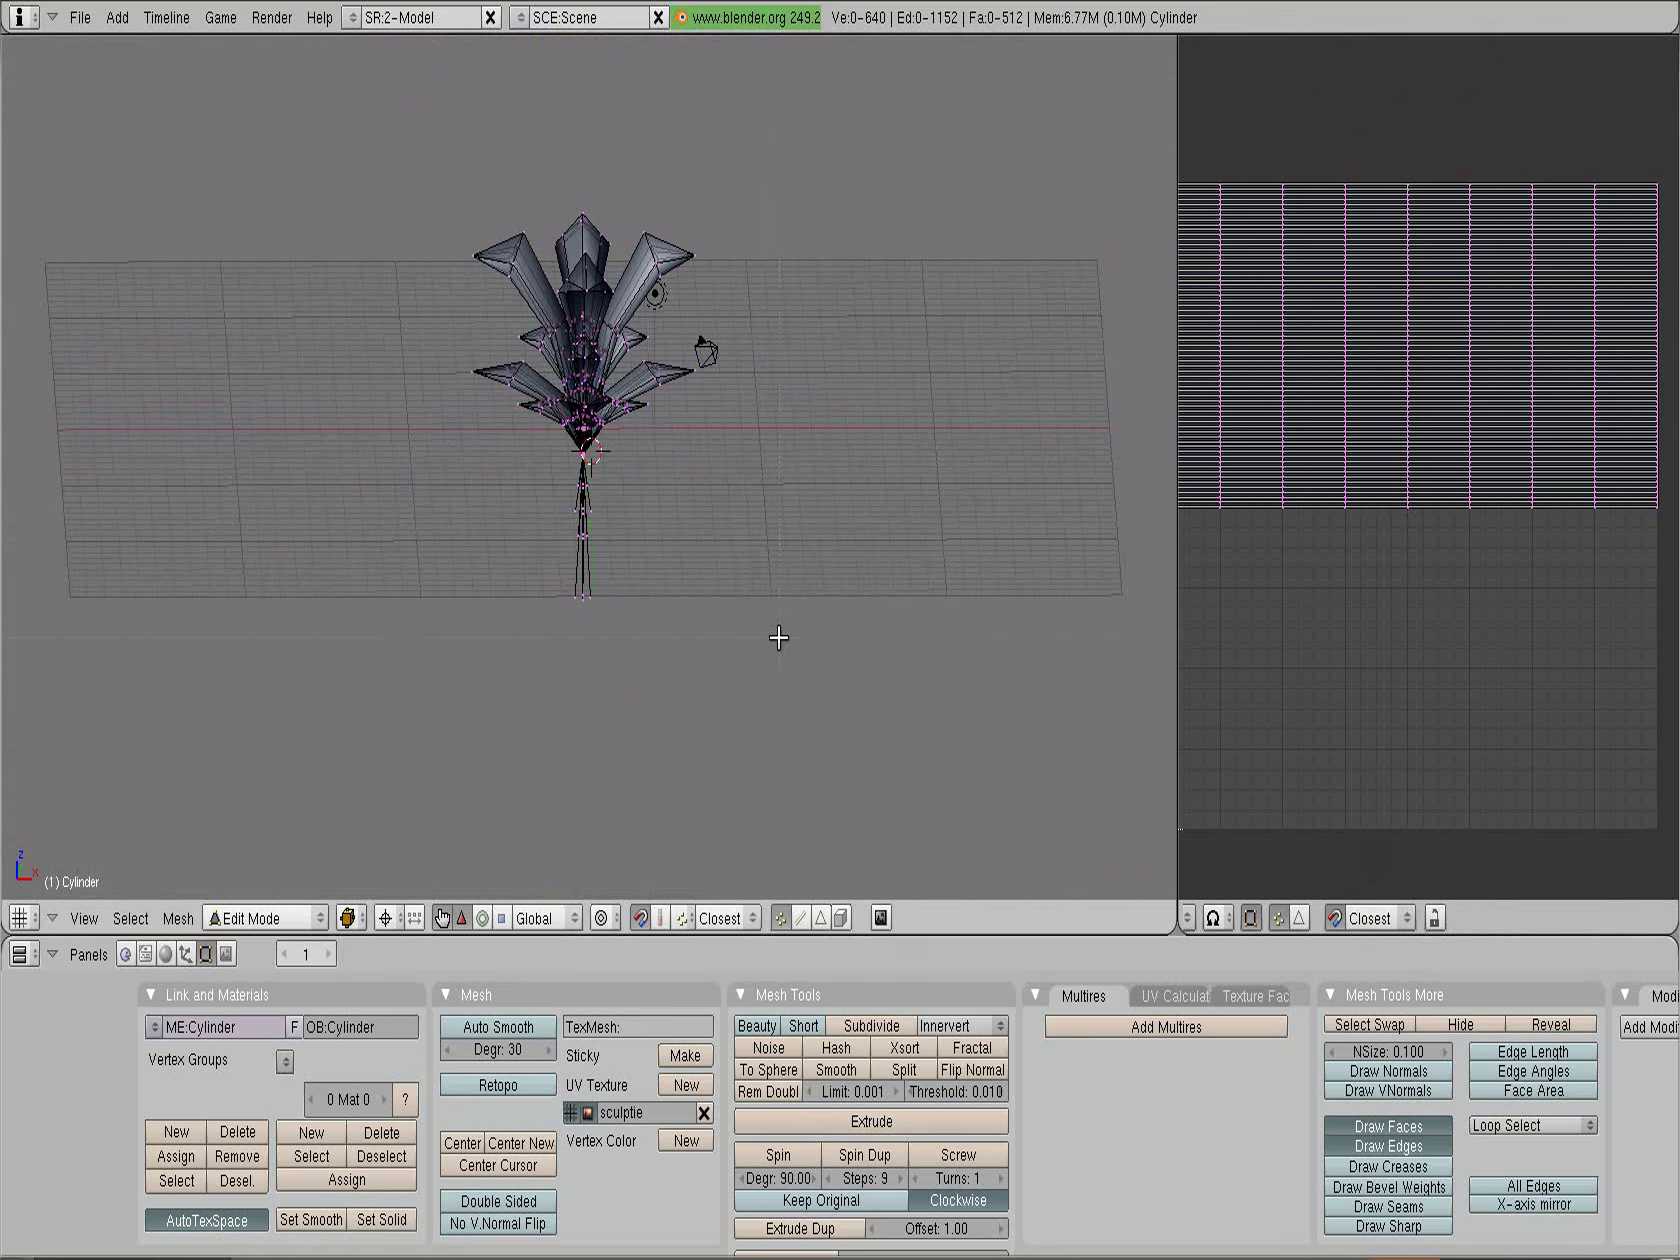
pyautogui.press('a')
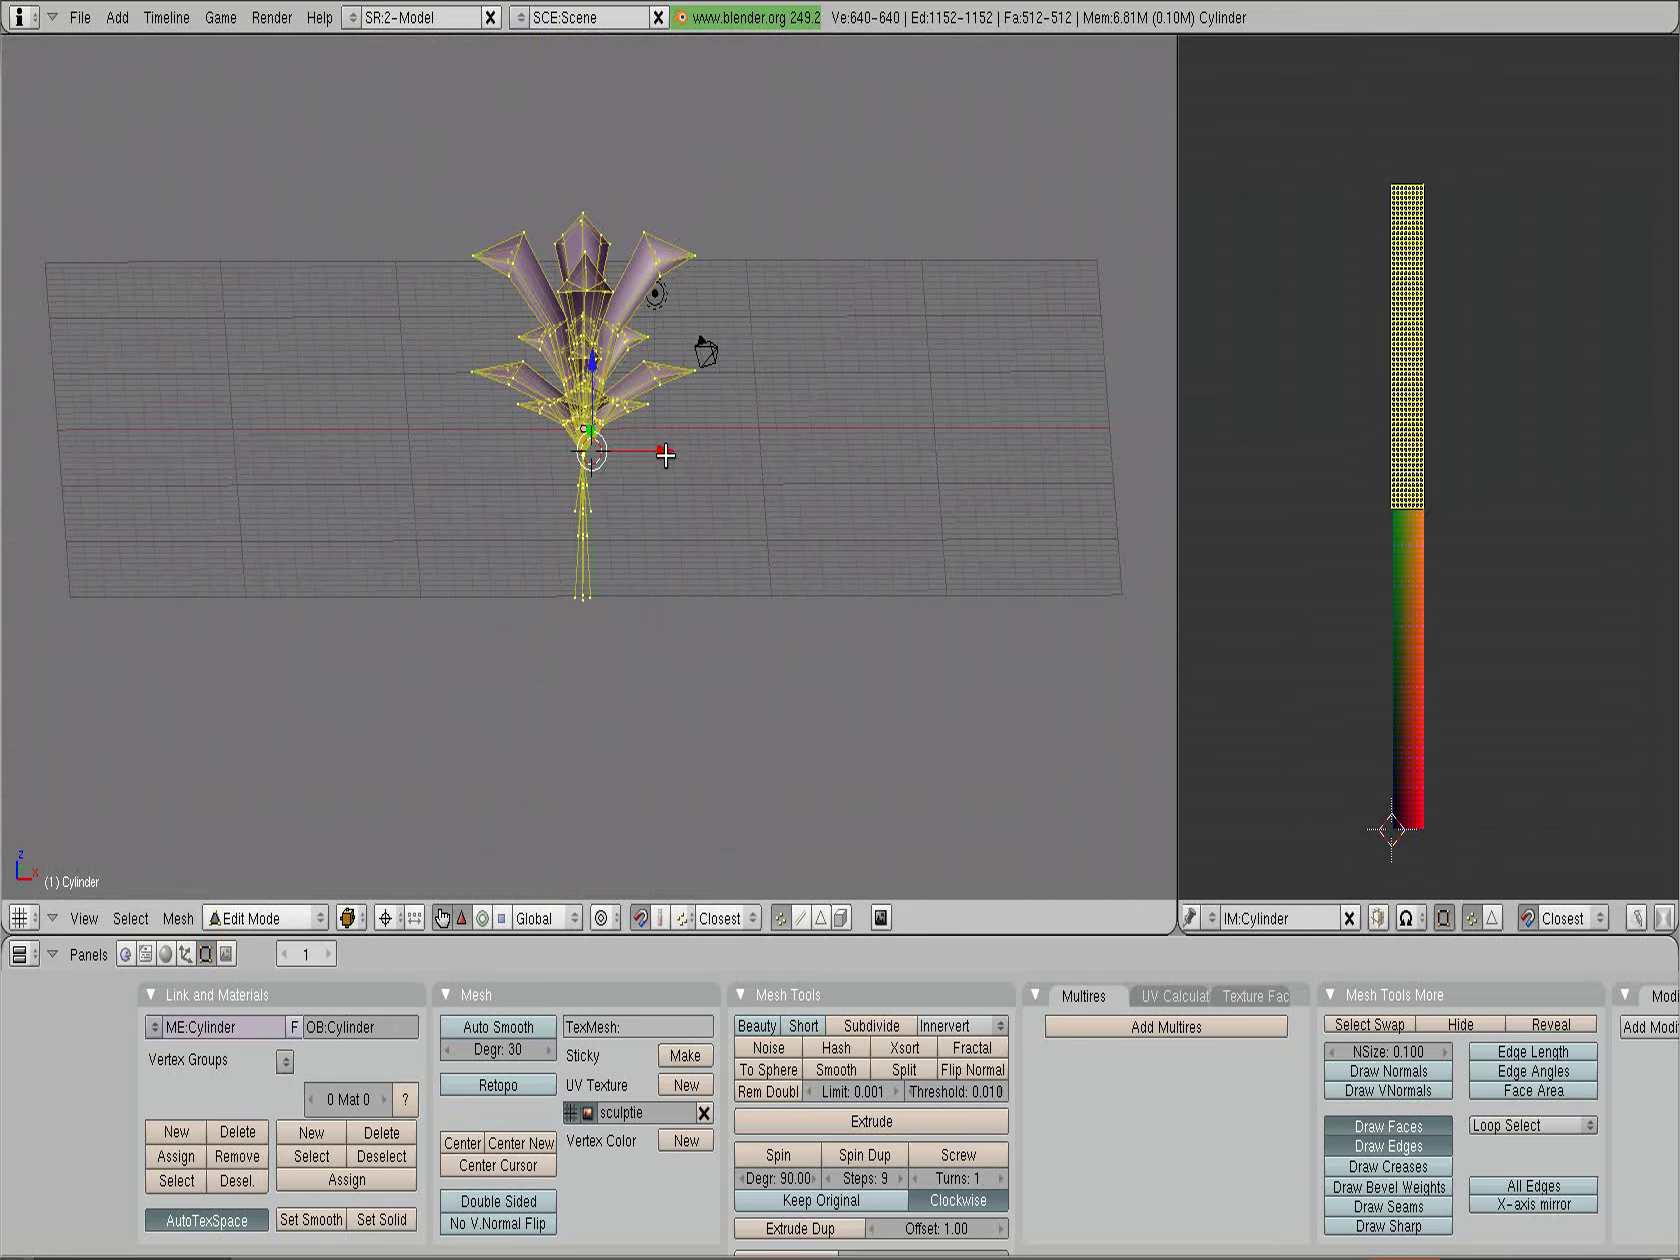
# Duplicate the flower to the right, move its UV faces below the original's, and deselect all
pyautogui.hotkey('shift', 'd')
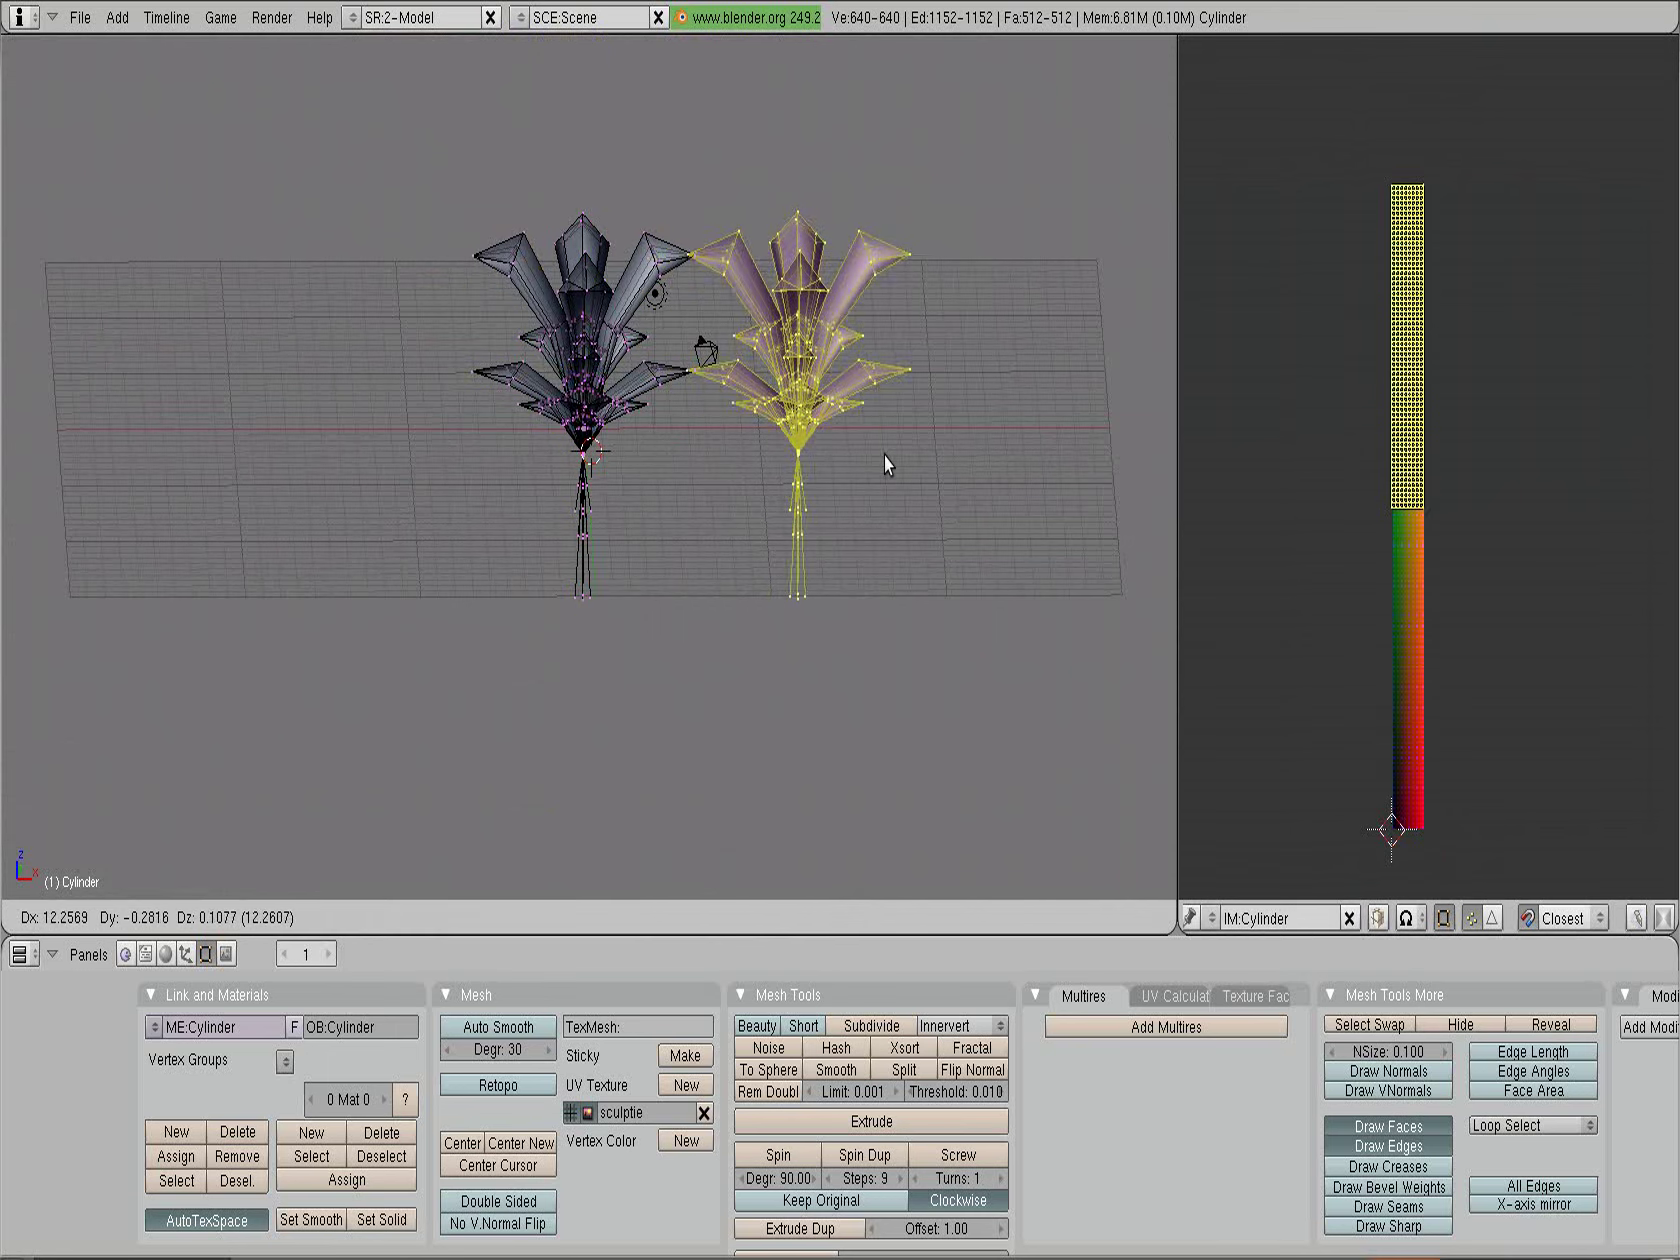
pyautogui.click(944, 459)
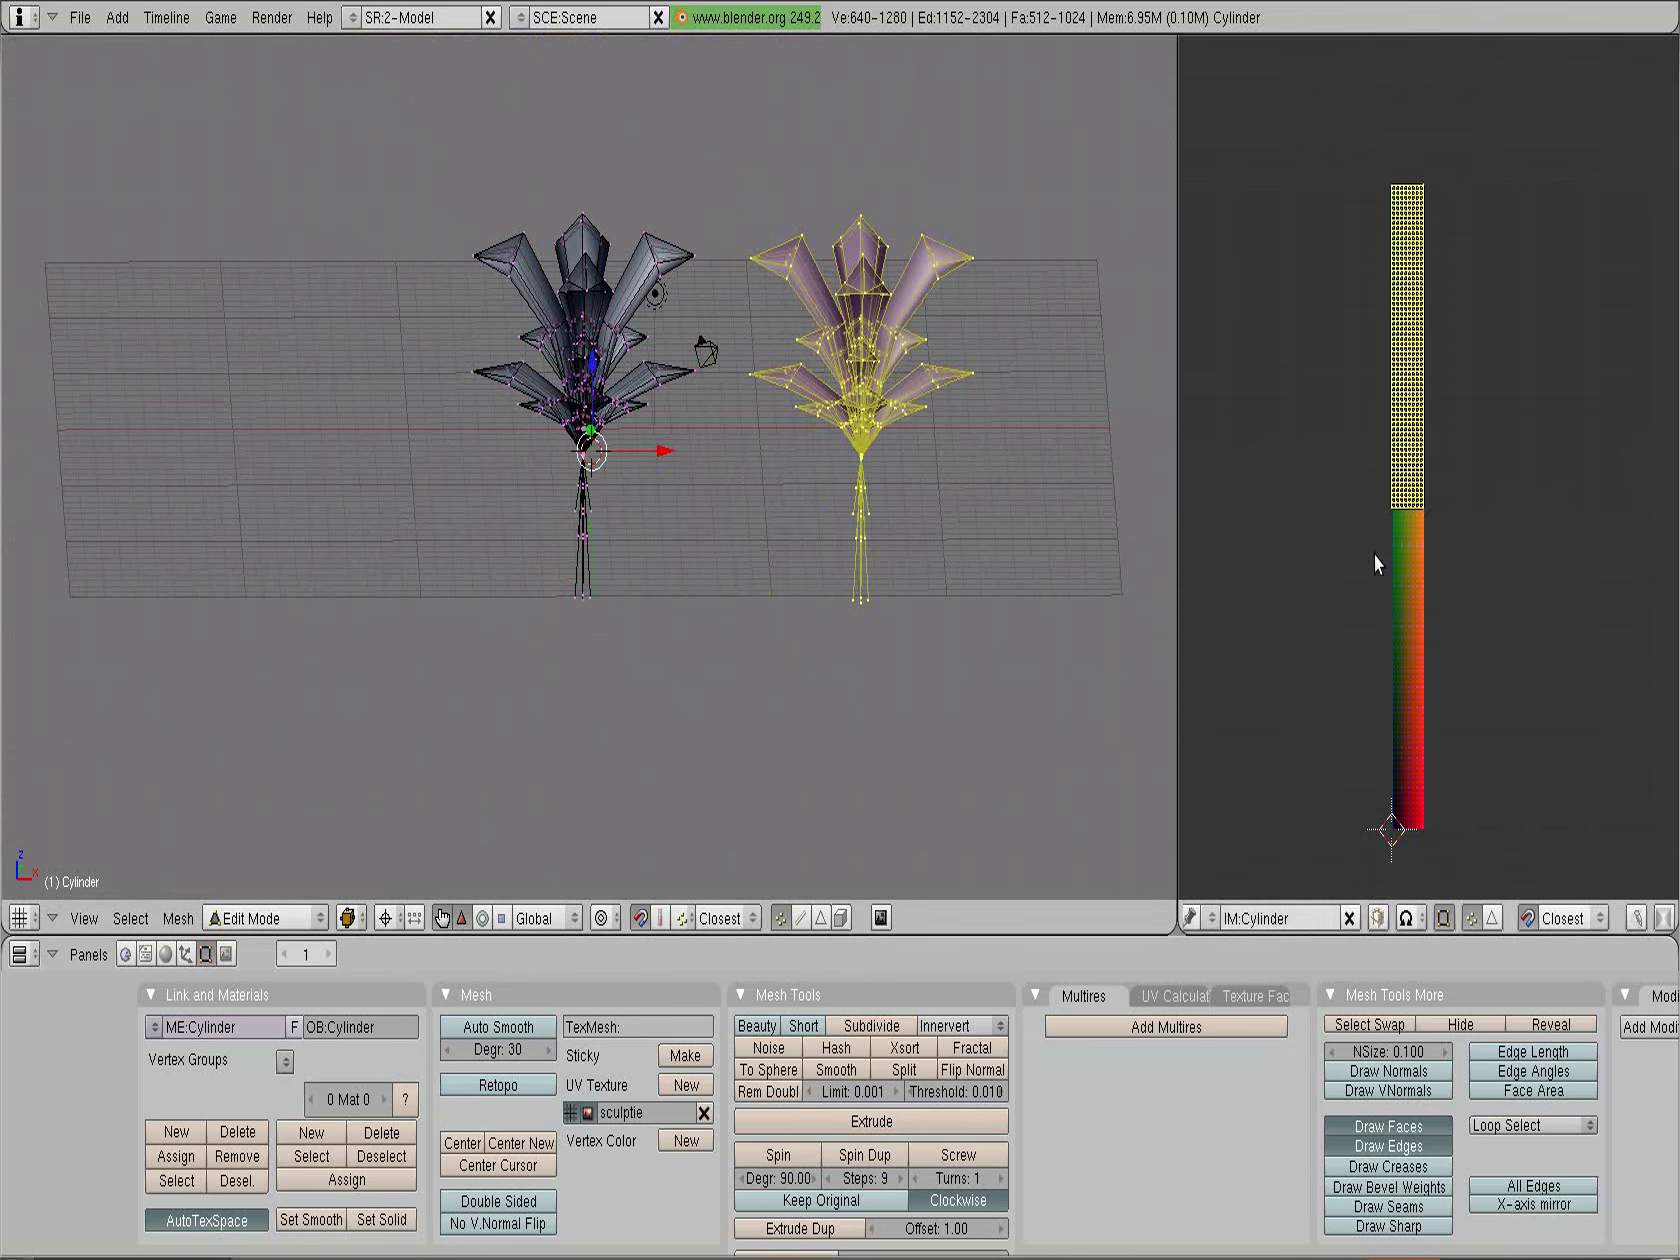
pyautogui.press('g')
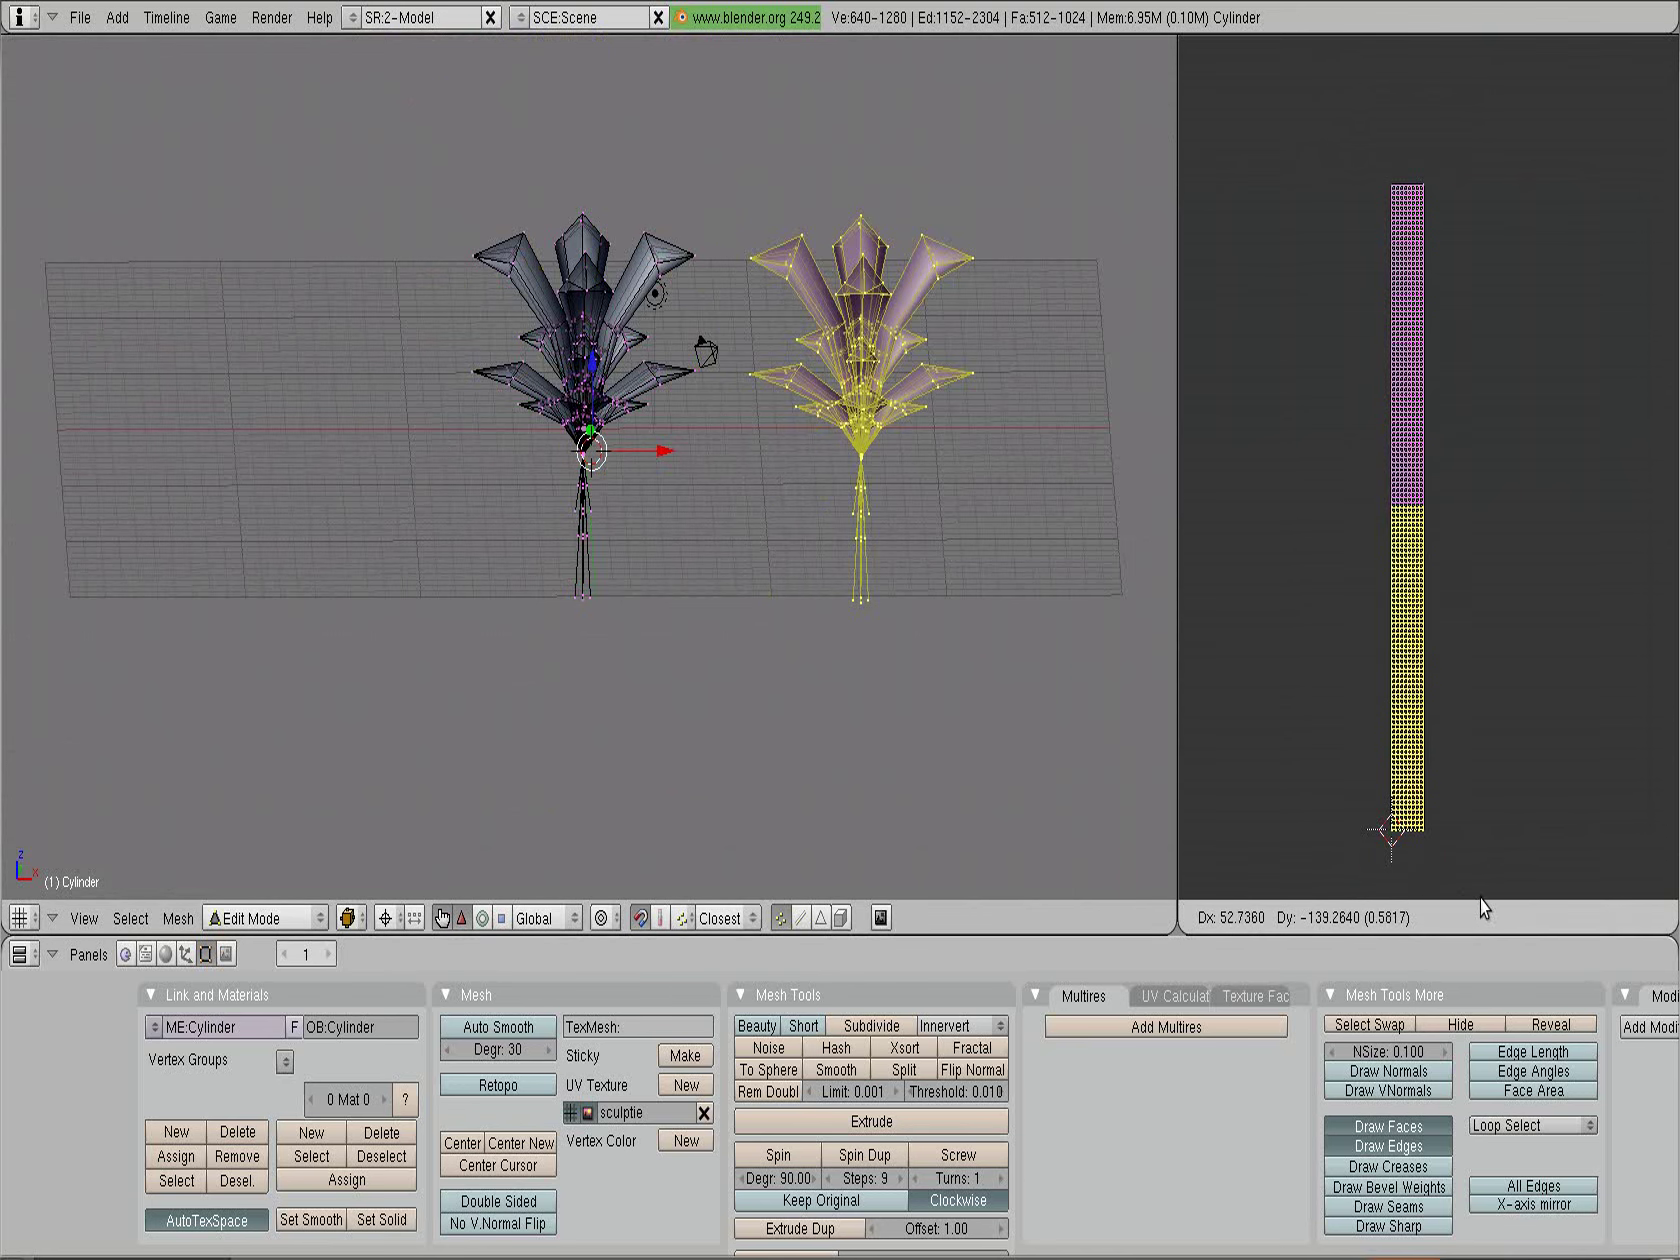
pyautogui.rightClick(1596, 903)
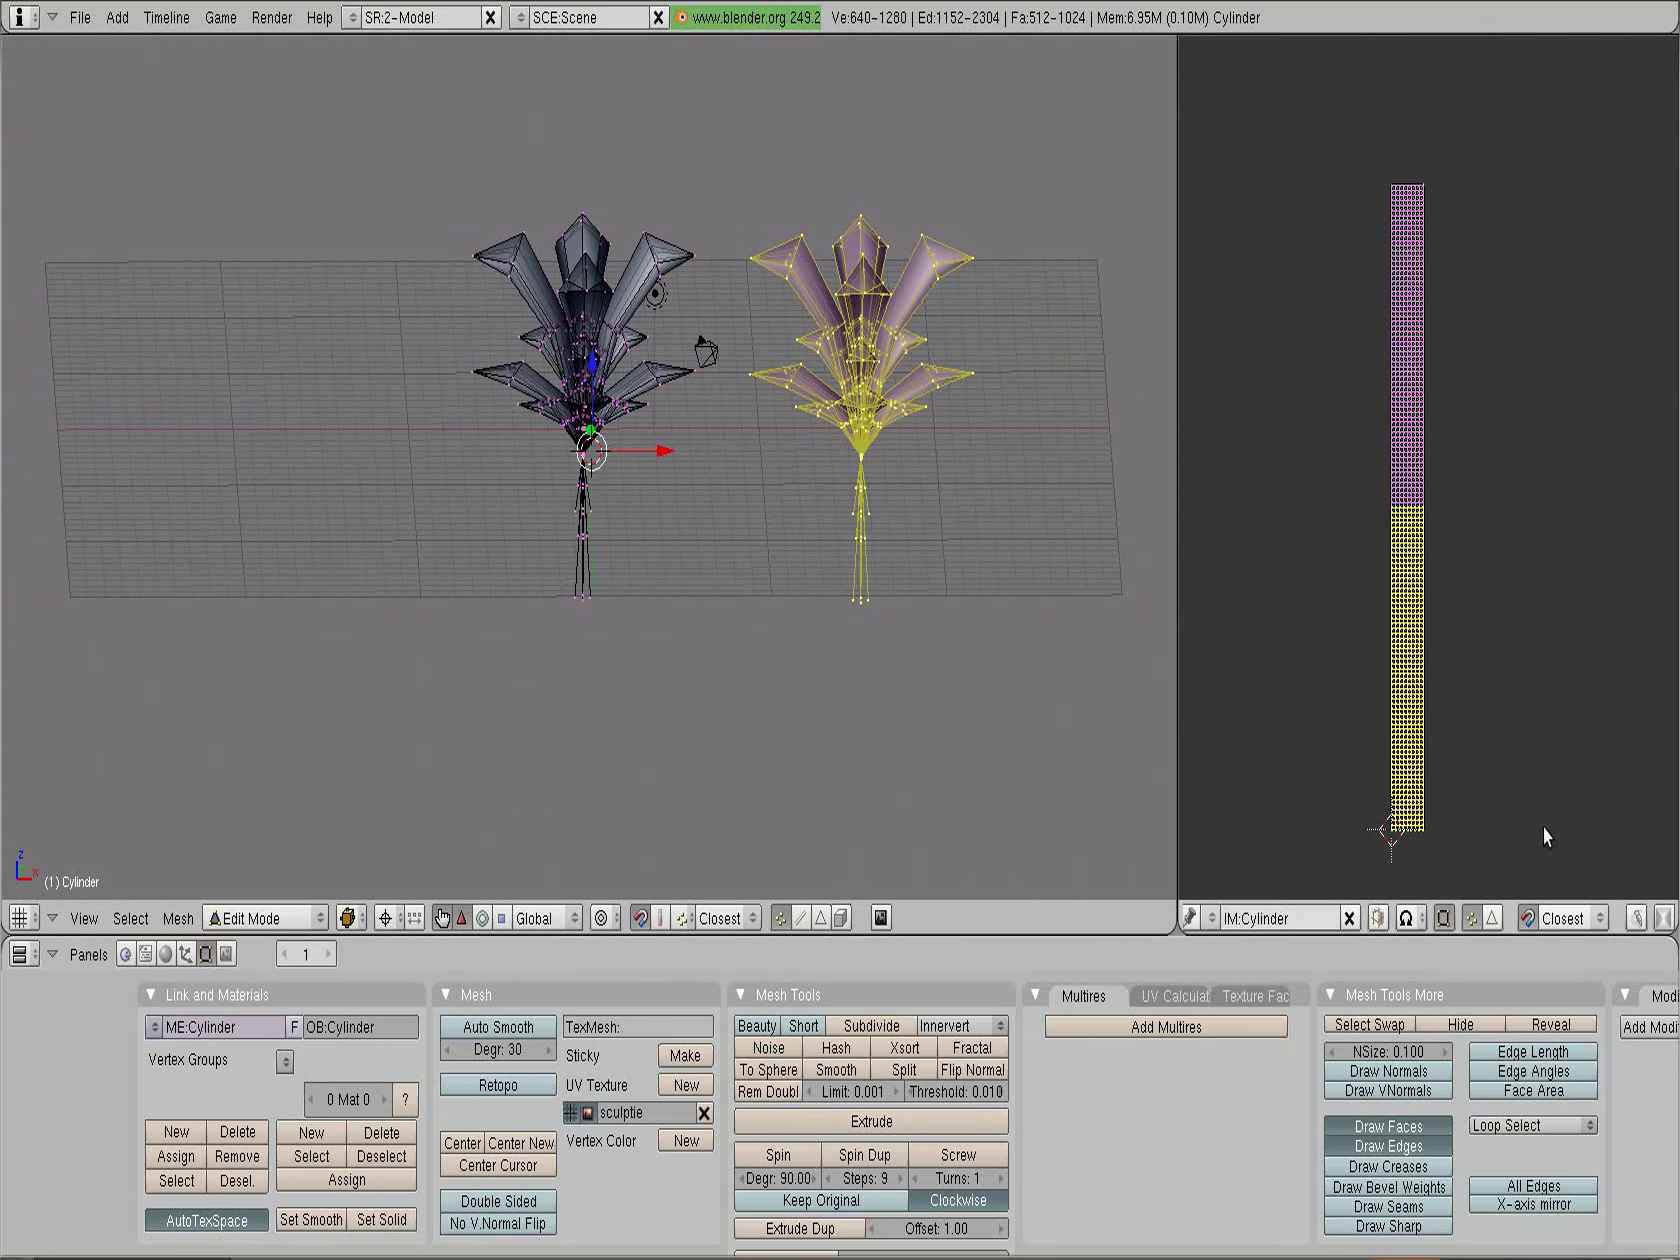
pyautogui.scroll(2, 1487, 724)
pyautogui.scroll(5, 1487, 724)
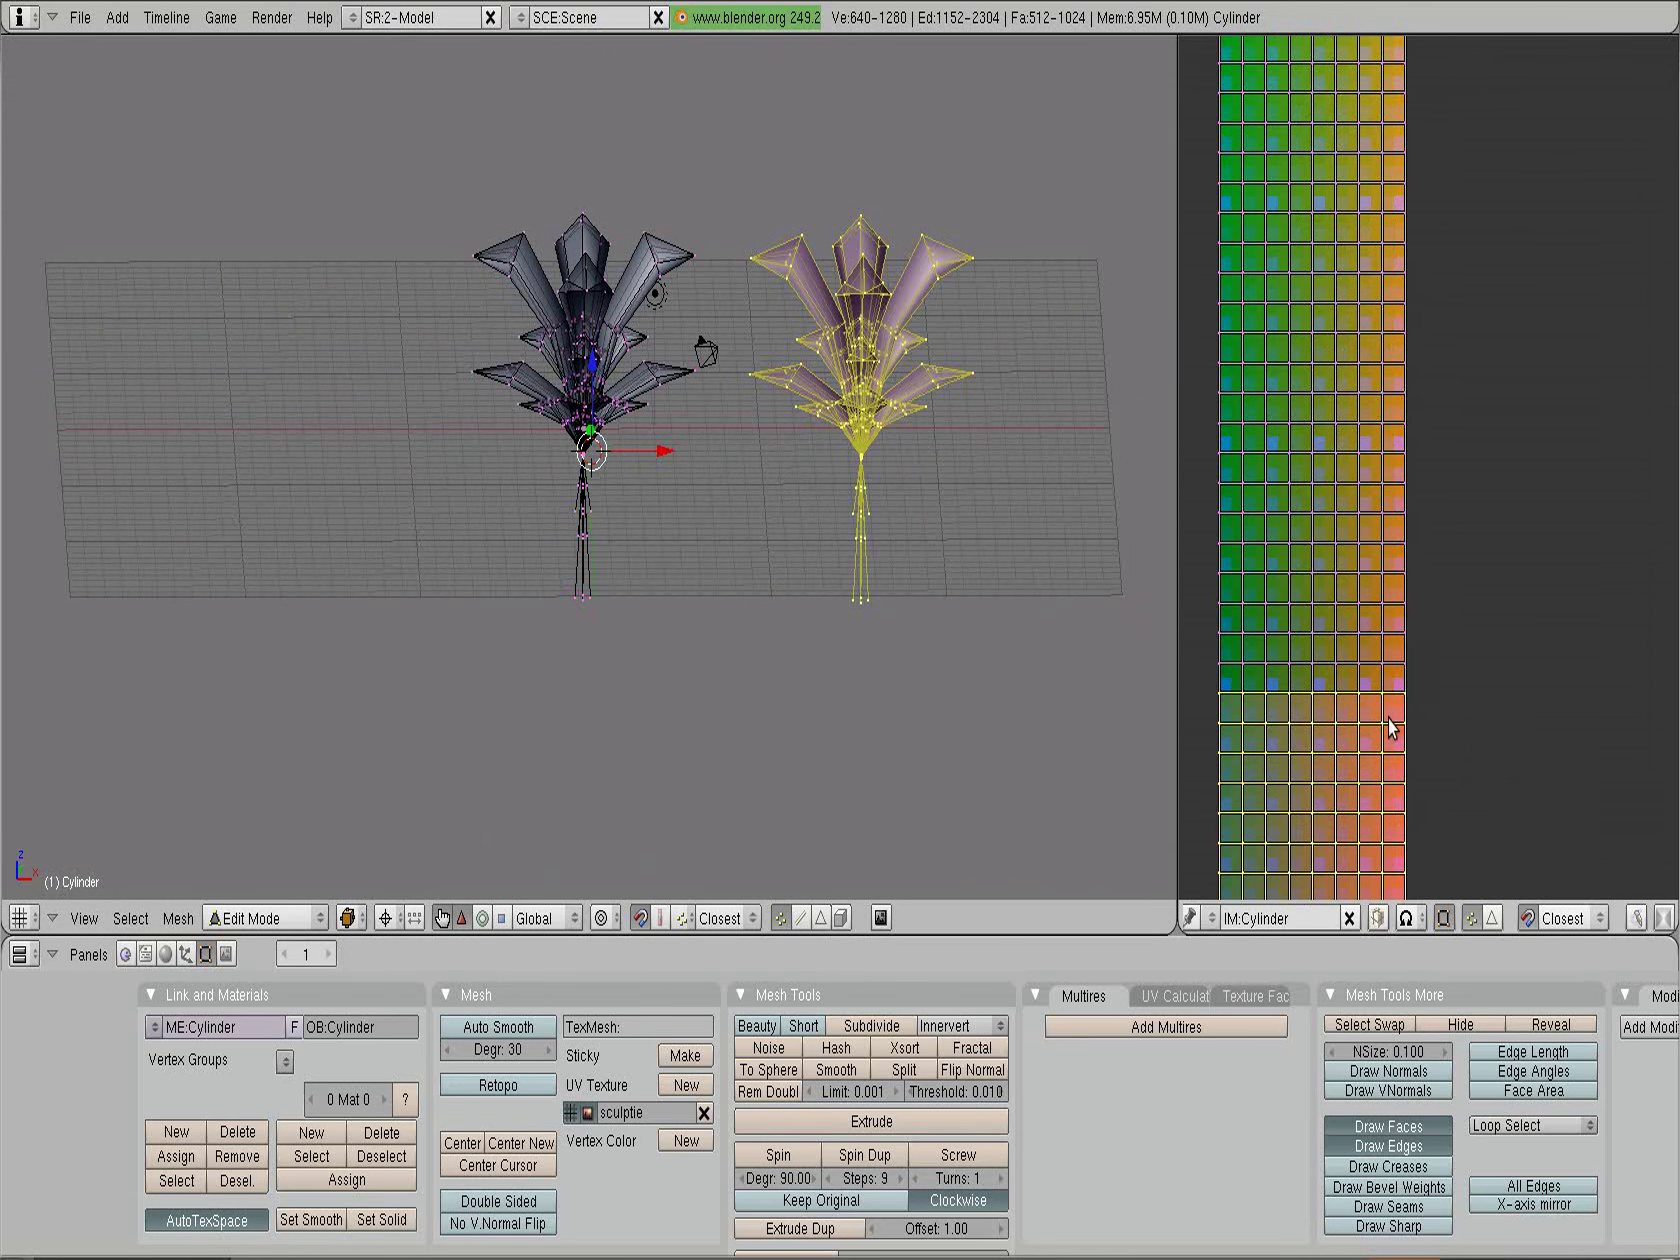
pyautogui.scroll(-3, 1340, 703)
pyautogui.scroll(-5, 1335, 700)
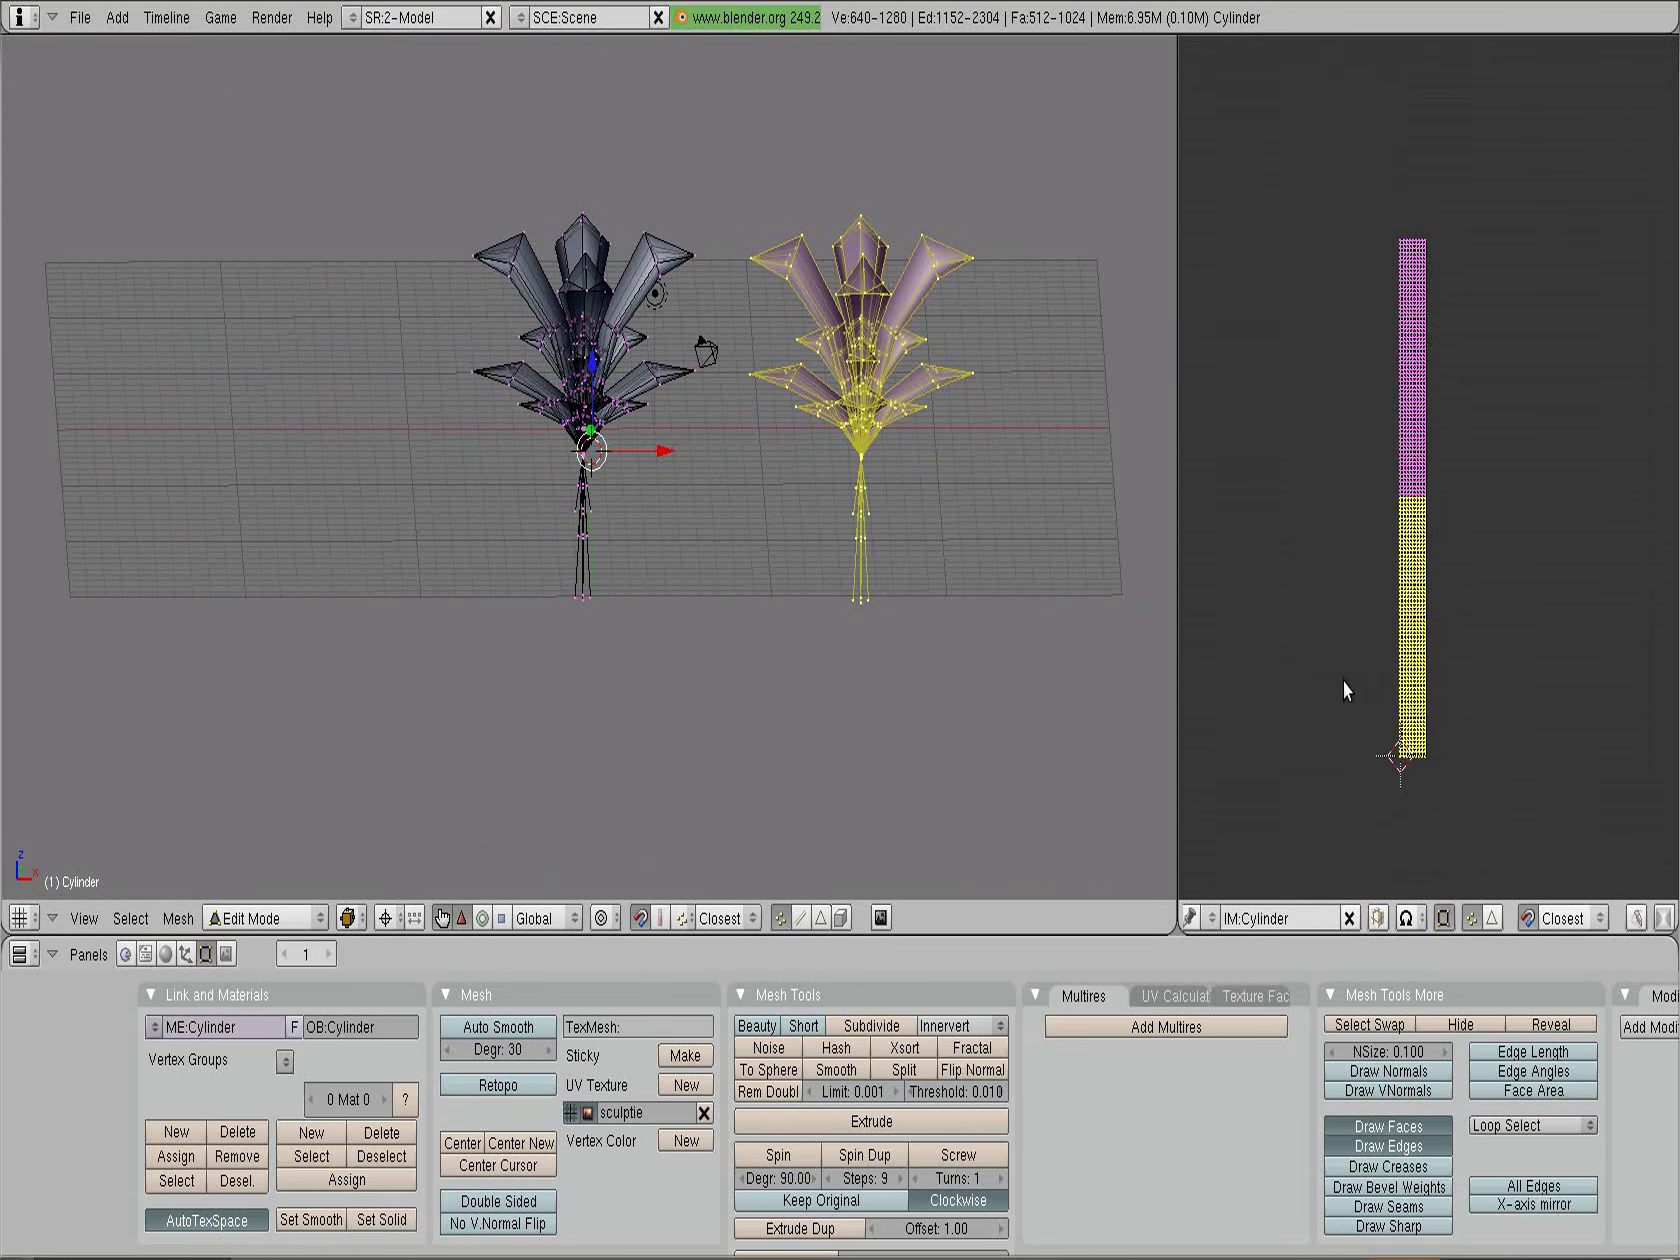
pyautogui.press('a')
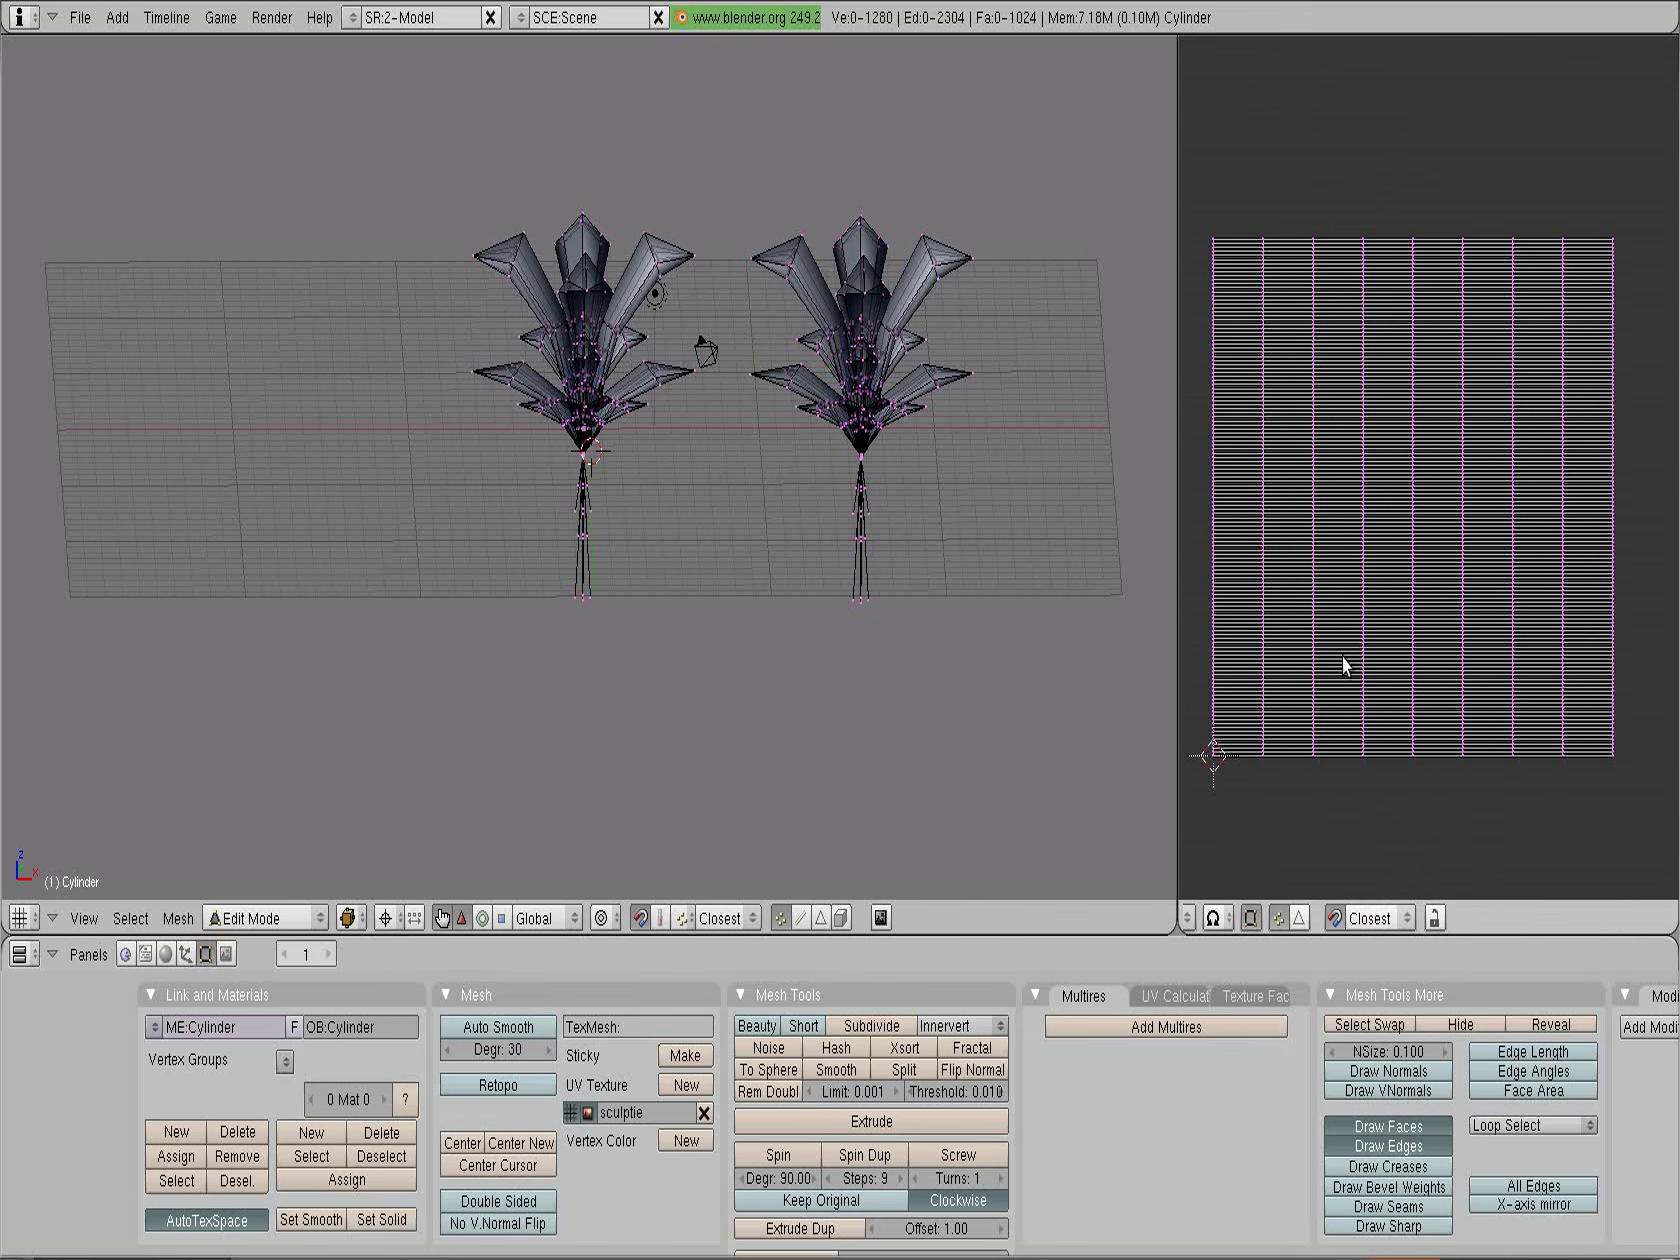
pyautogui.press('a')
pyautogui.press('a')
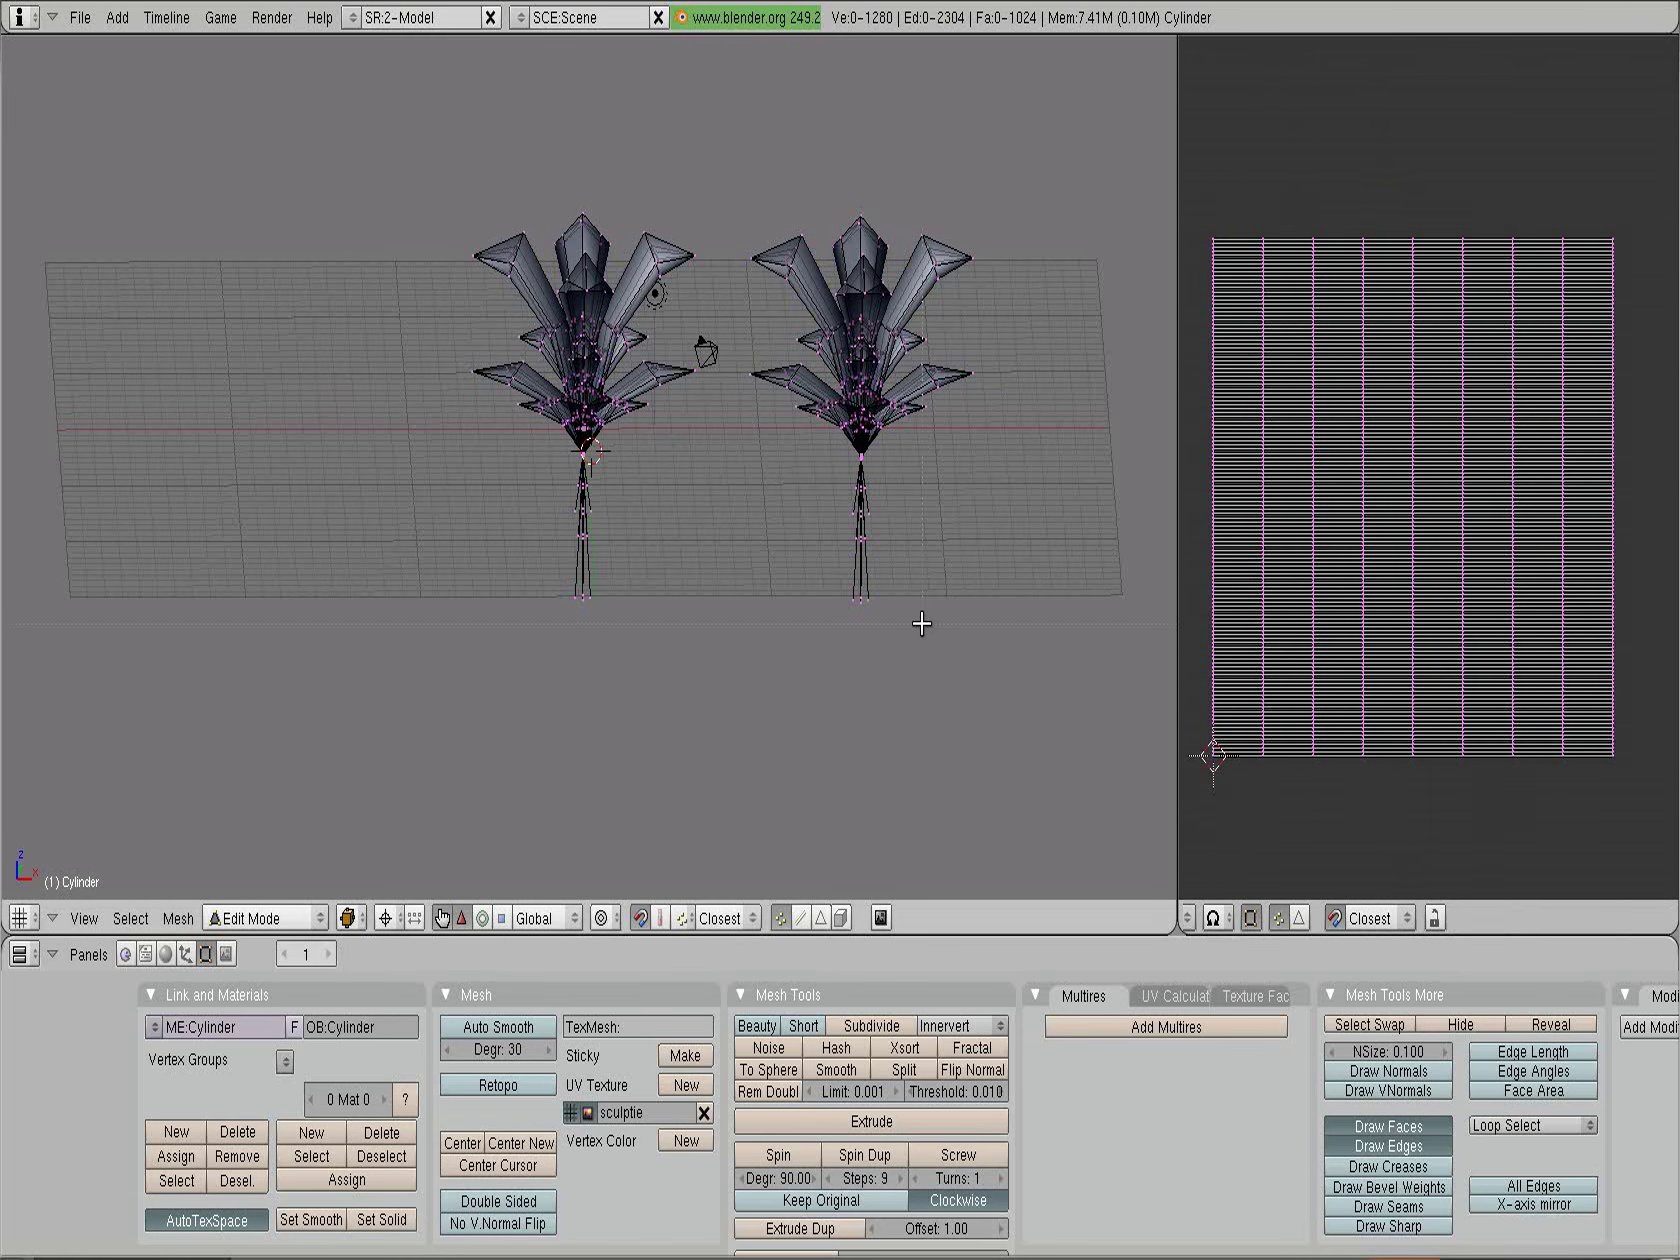
# Box-select the stem vertices hanging below both flower fans
pyautogui.moveTo(957, 655)
pyautogui.mouseDown()
pyautogui.moveTo(455, 514)
pyautogui.moveTo(452, 470)
pyautogui.mouseUp()
pyautogui.scroll(1, 727, 585)
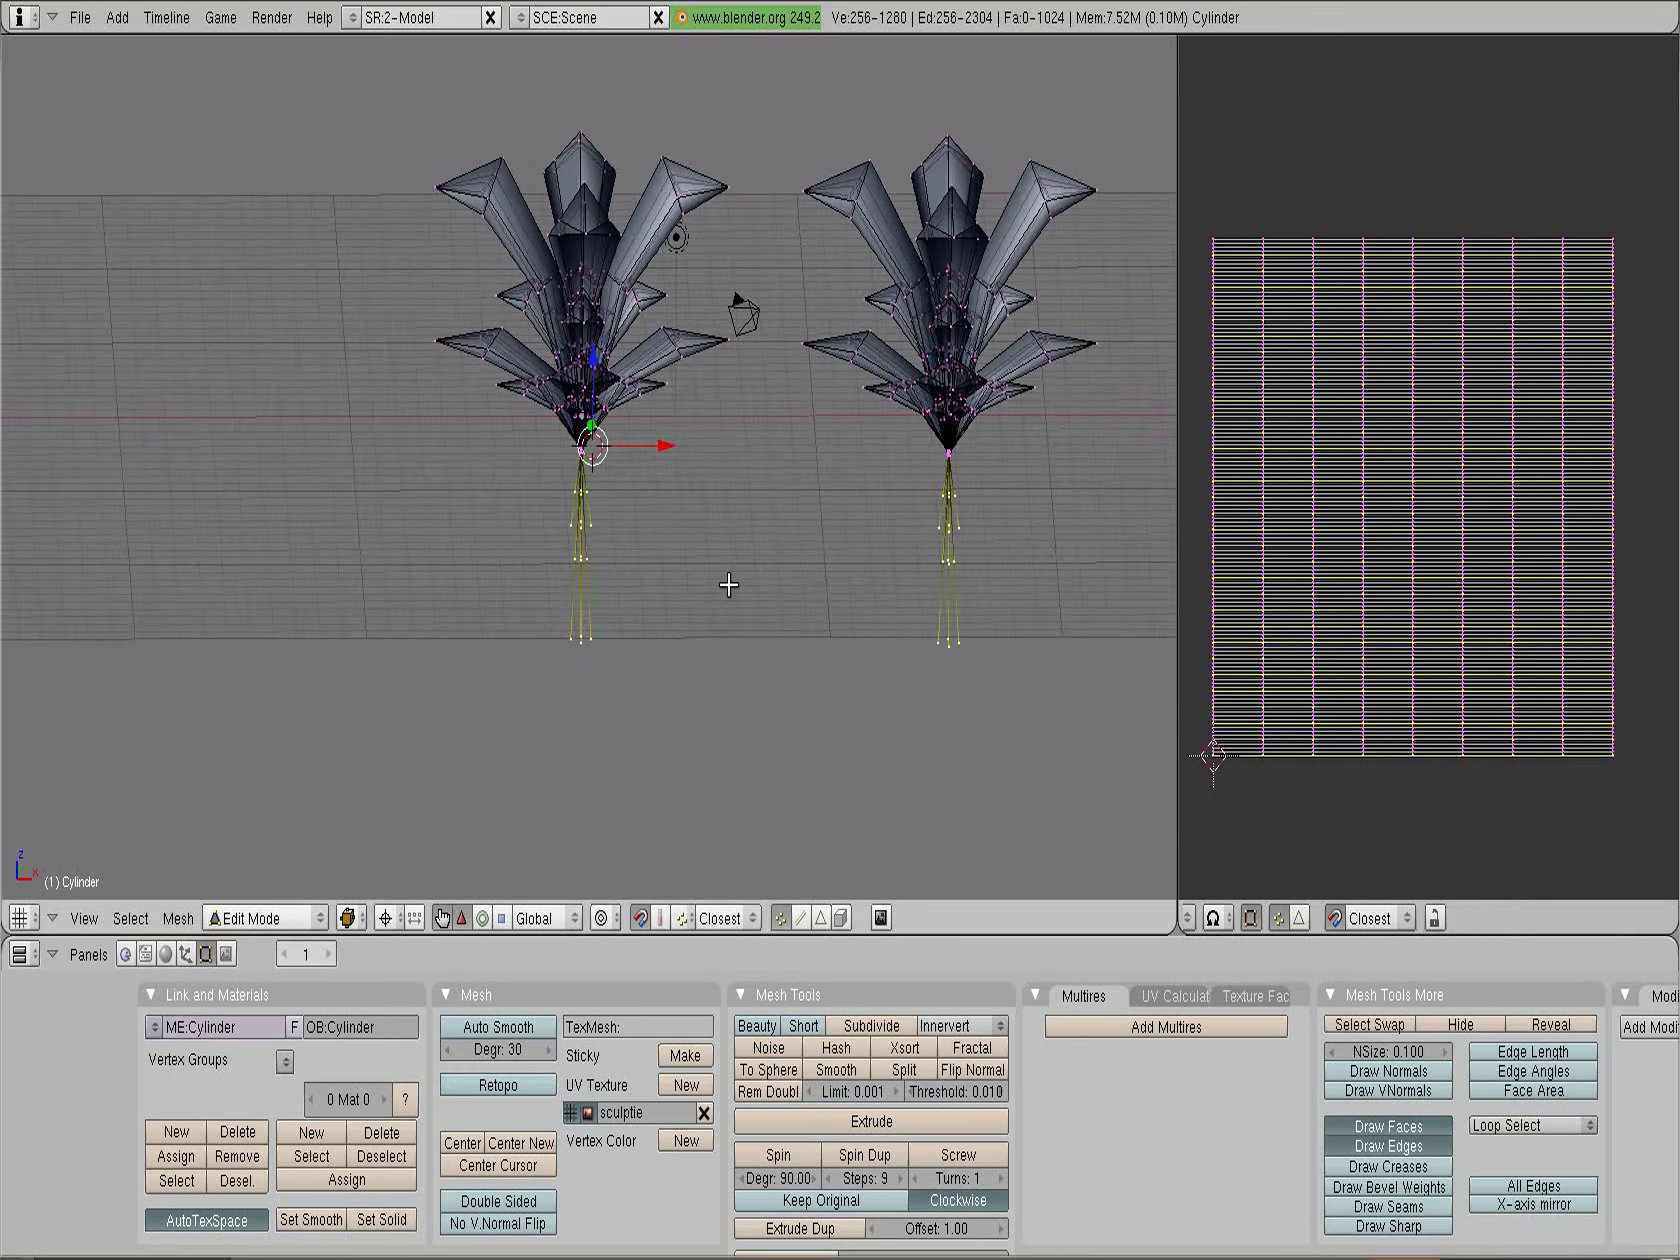
pyautogui.scroll(2, 731, 586)
pyautogui.scroll(1, 760, 596)
pyautogui.scroll(1, 806, 611)
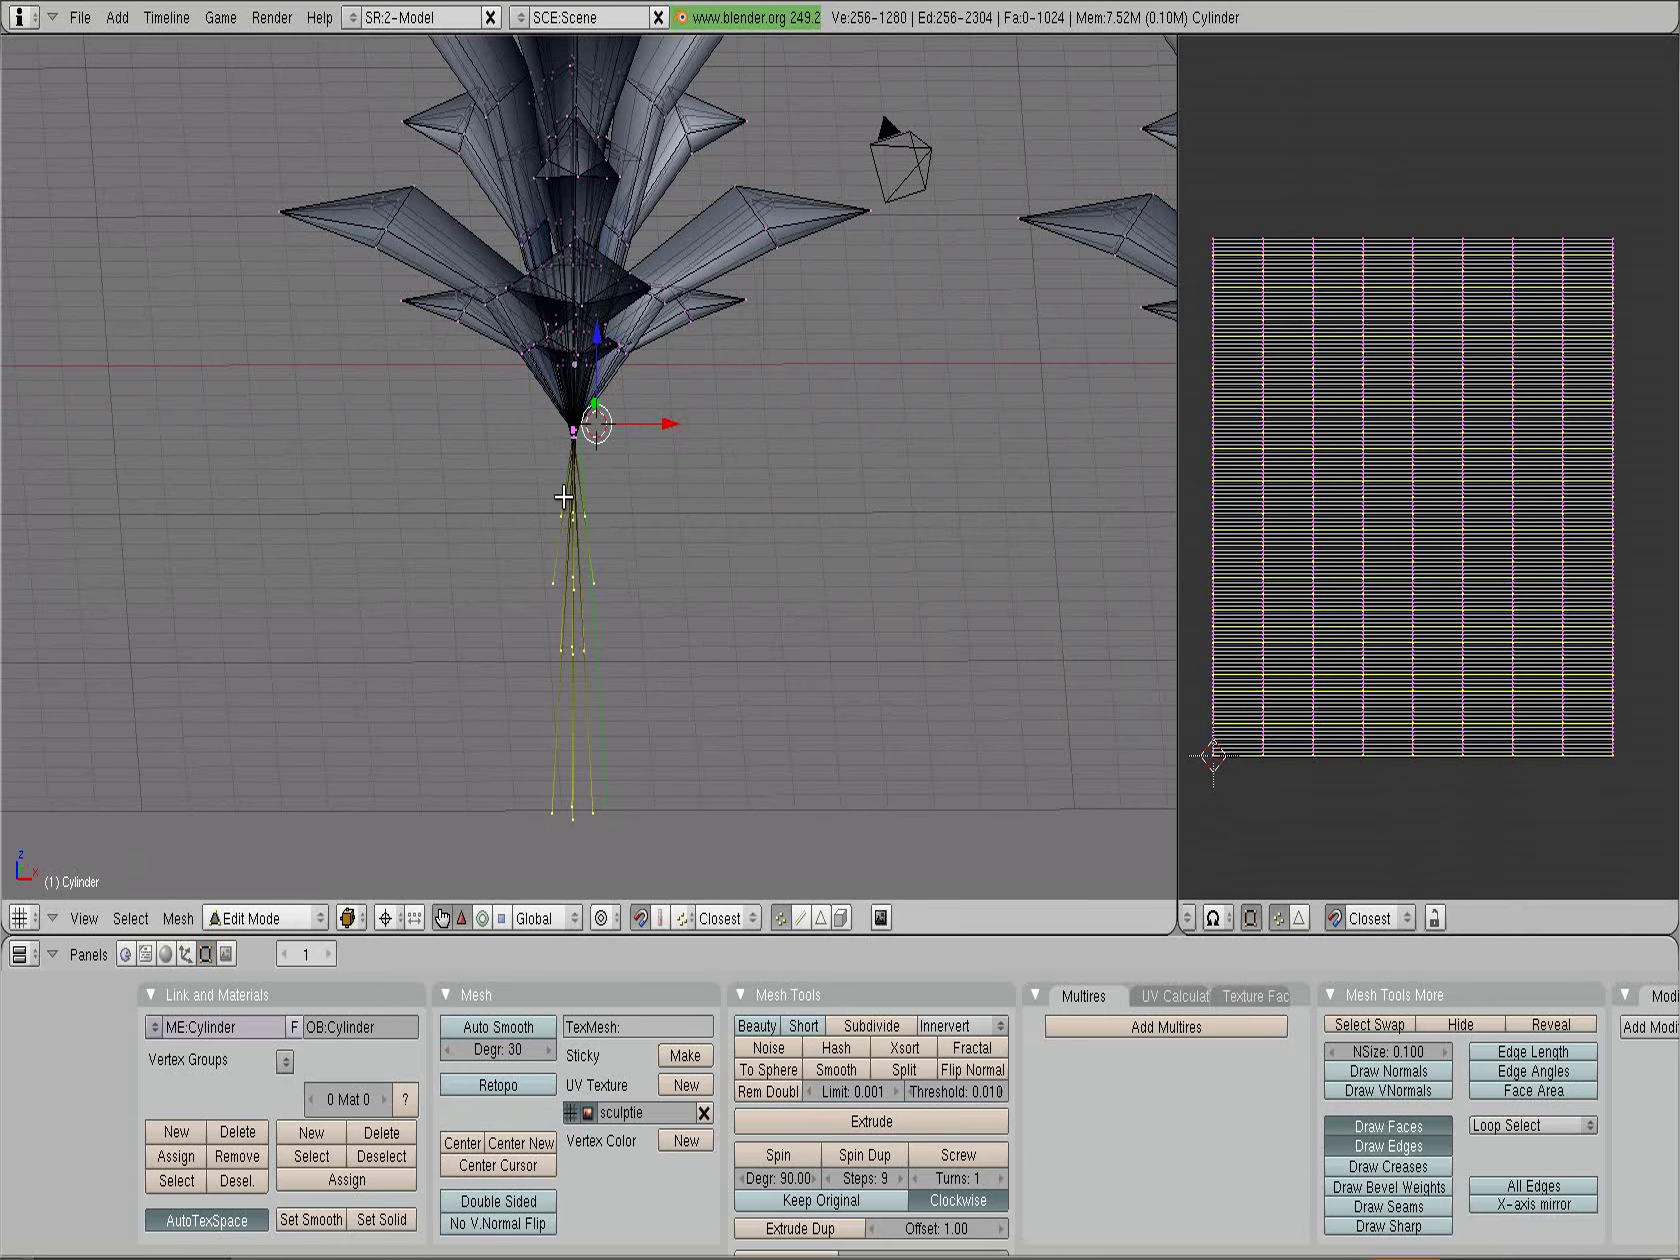
pyautogui.scroll(-2, 660, 678)
pyautogui.scroll(-1, 675, 682)
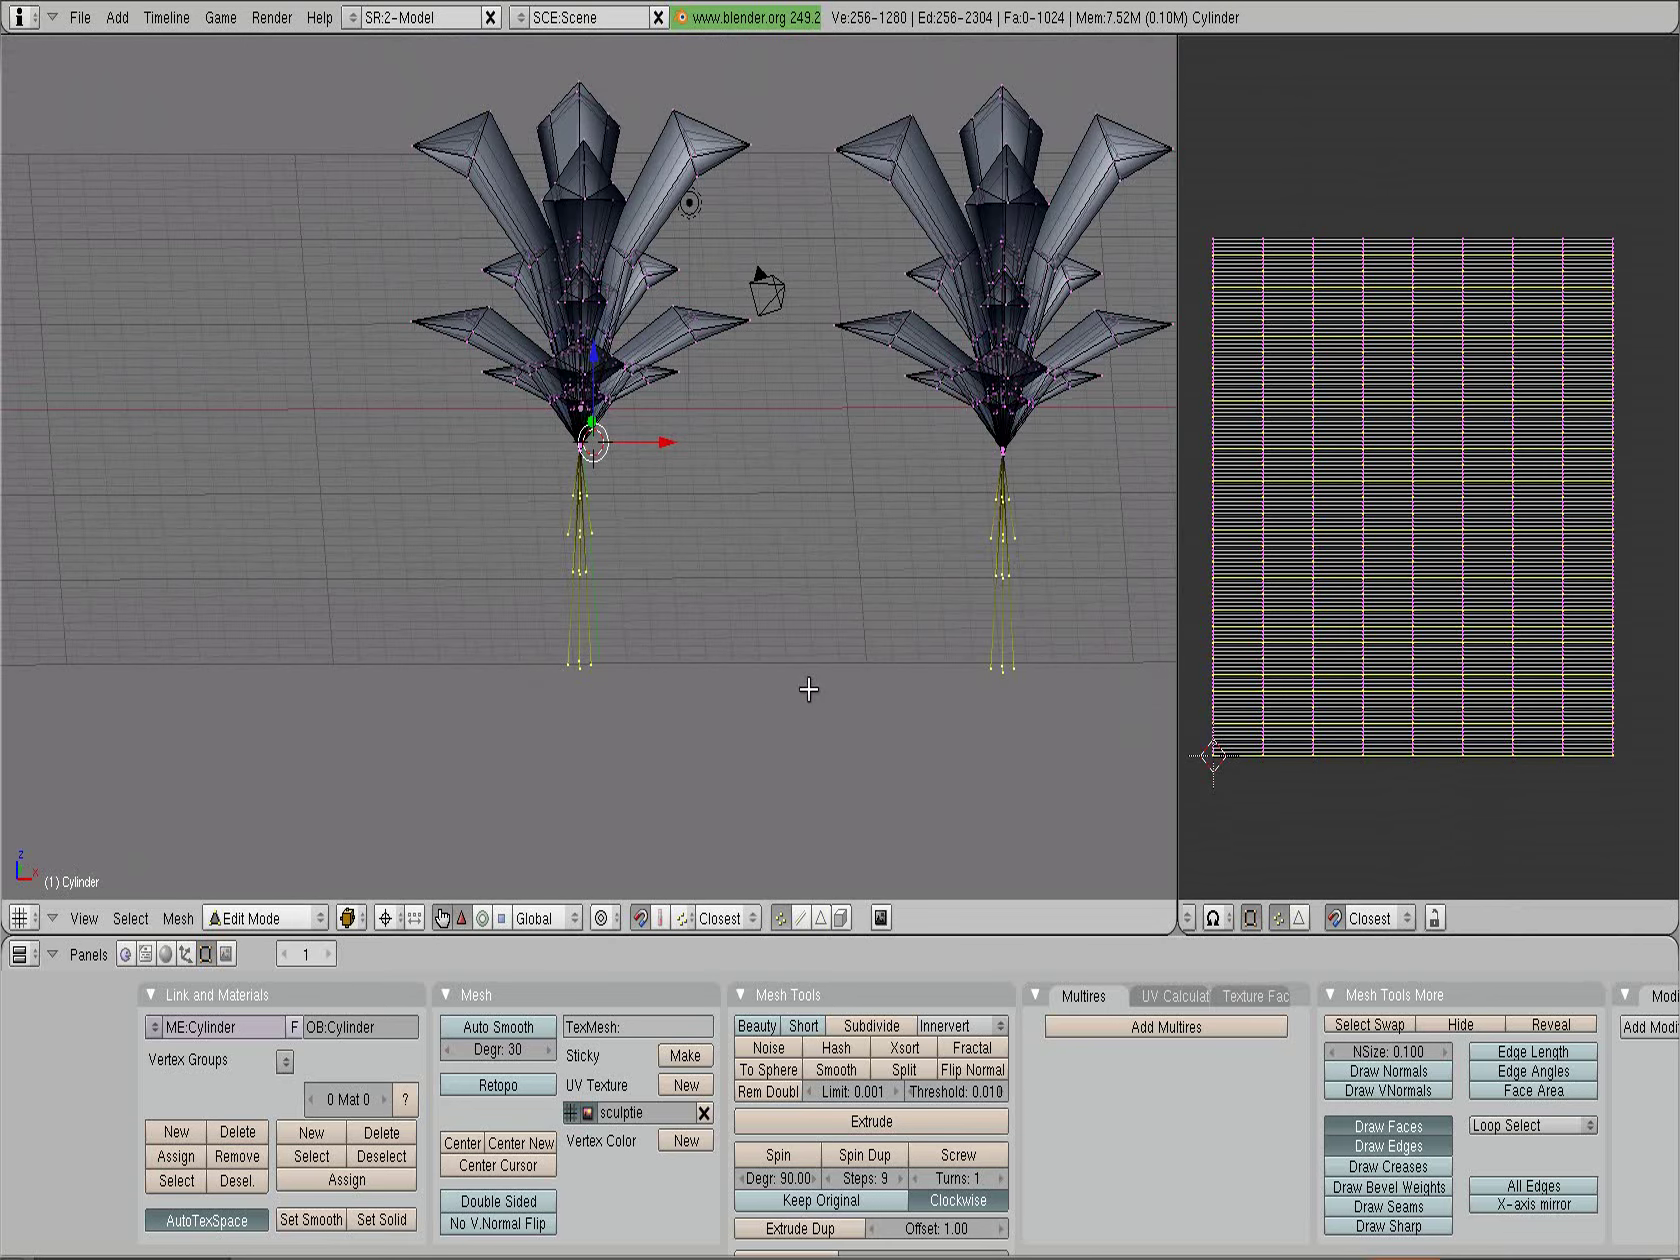
pyautogui.scroll(3, 1231, 800)
pyautogui.scroll(1, 1234, 799)
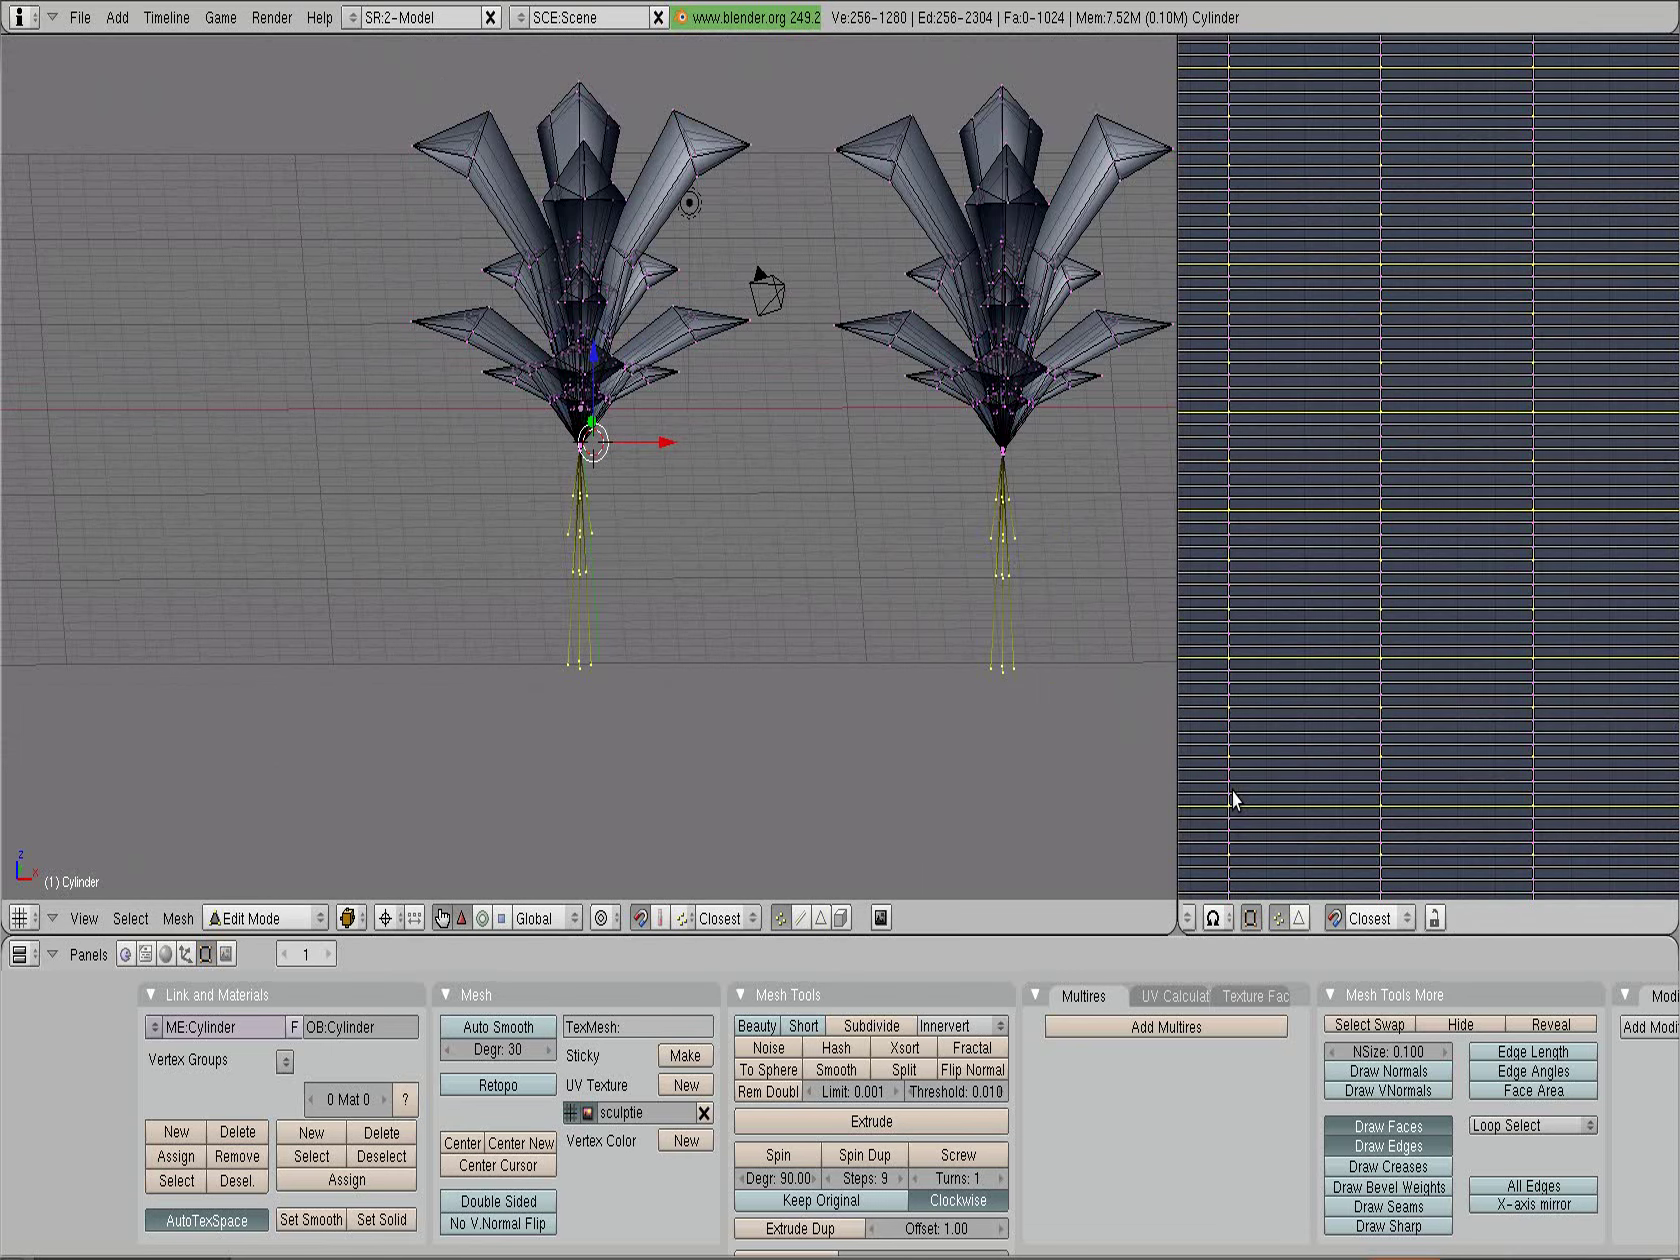
pyautogui.scroll(-2, 845, 520)
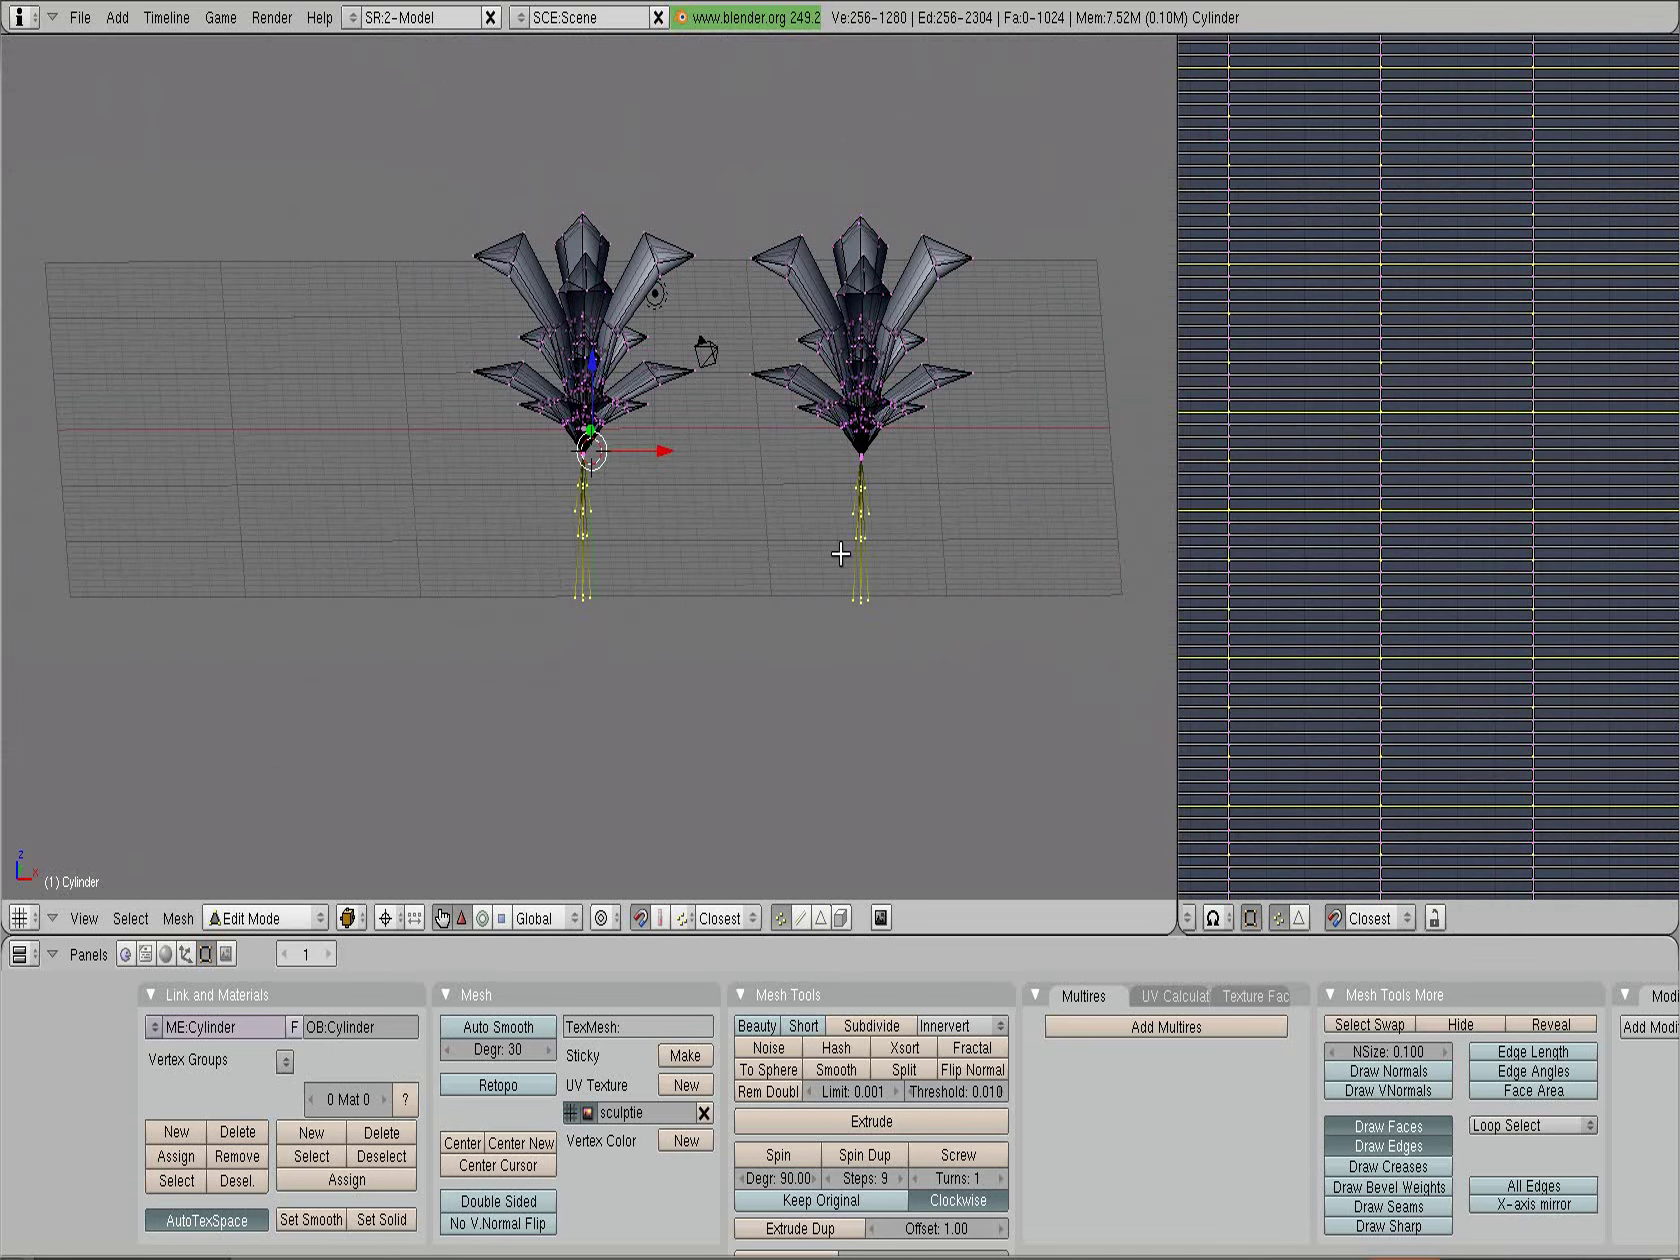
pyautogui.scroll(-1, 820, 575)
pyautogui.scroll(-1, 803, 594)
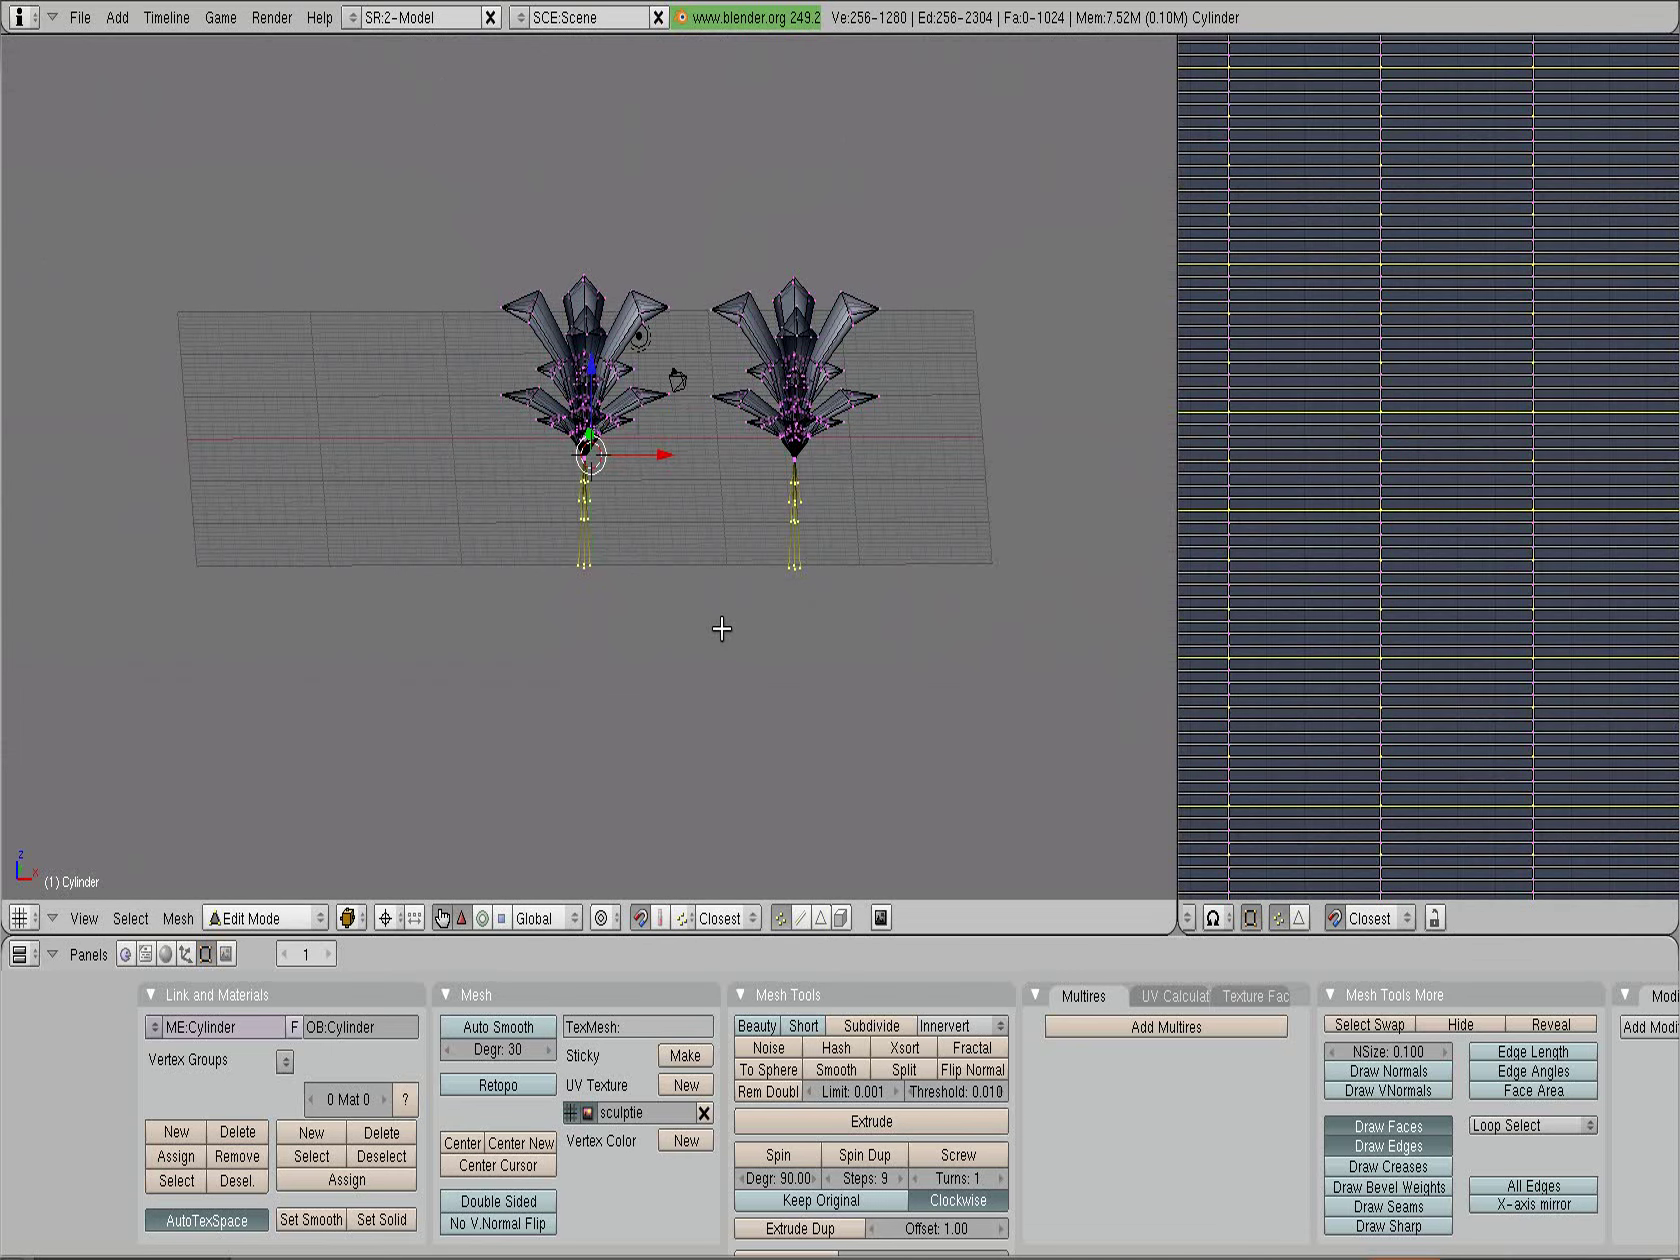
# Delete the selected stem vertices, leaving 1024 vertices
pyautogui.press('x')
pyautogui.click(724, 628)
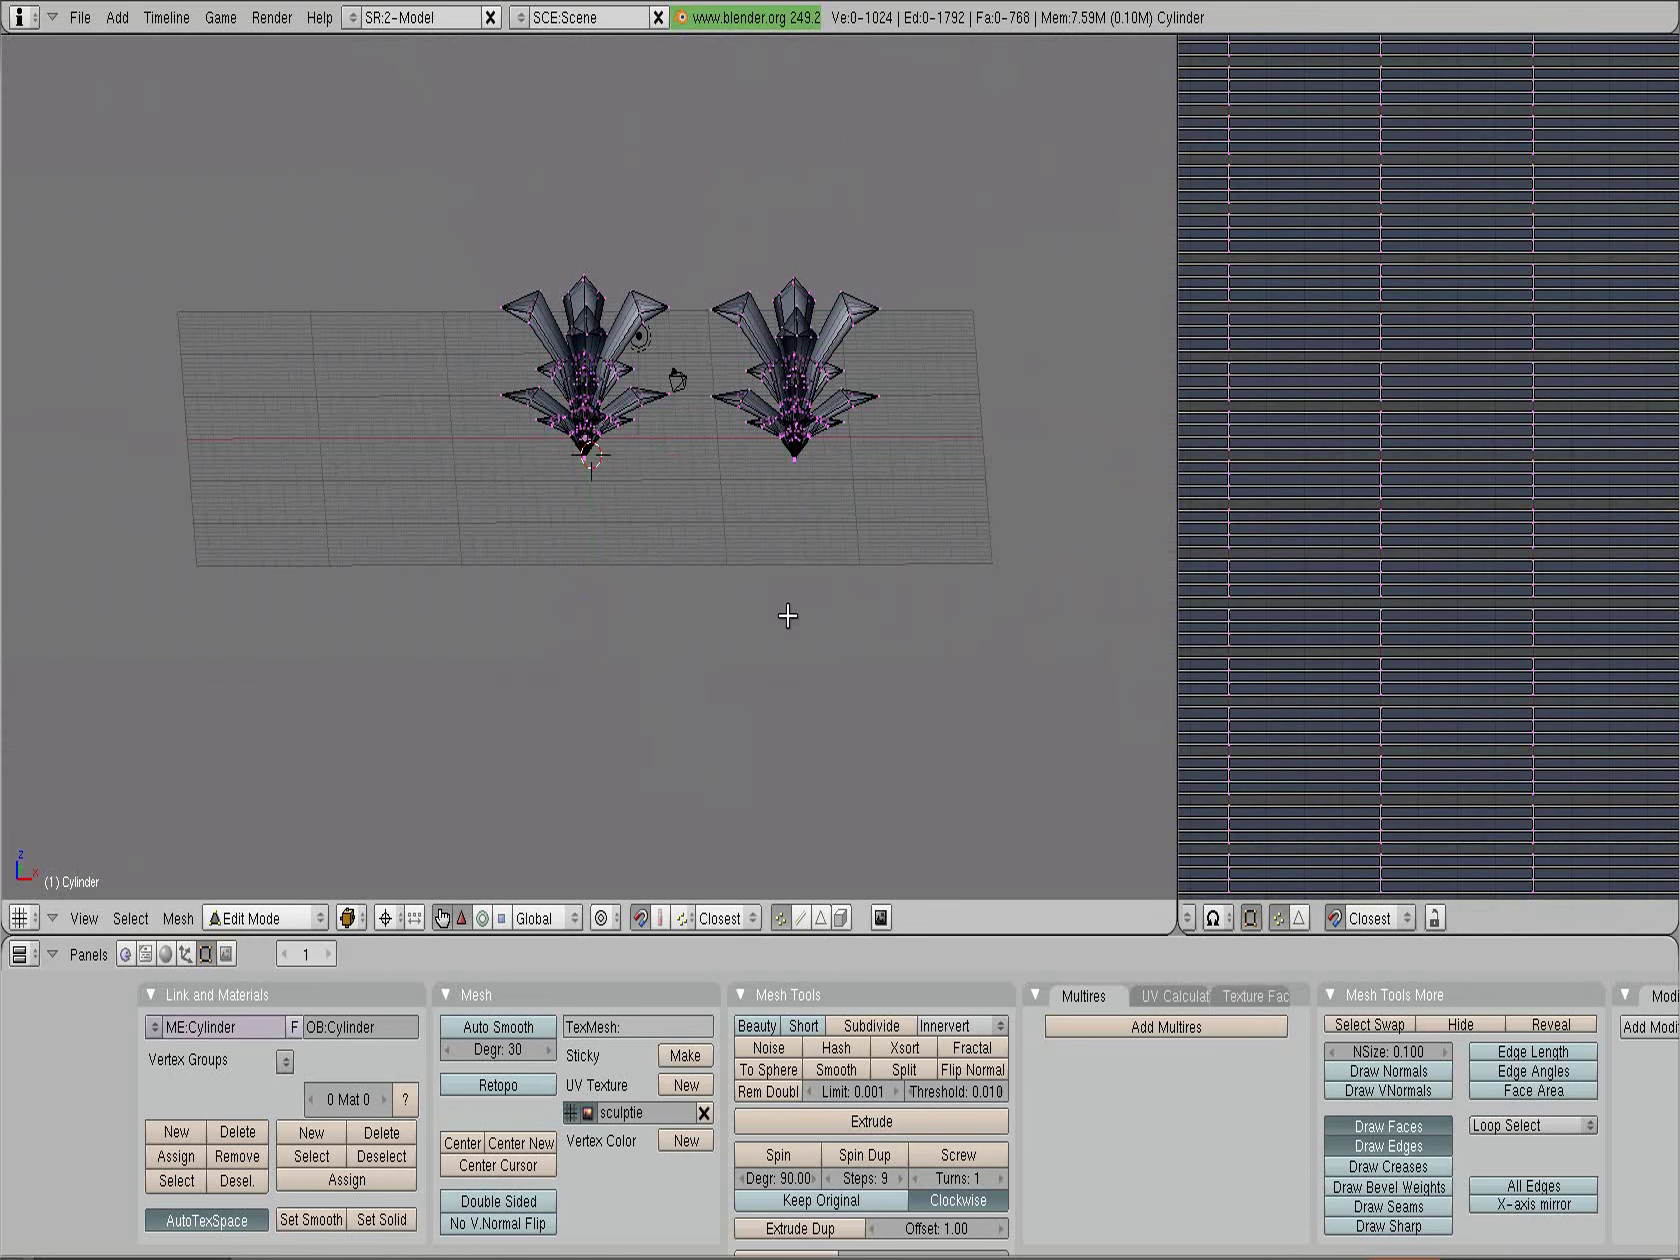
pyautogui.scroll(2, 787, 611)
pyautogui.scroll(1, 798, 617)
pyautogui.scroll(-1, 958, 580)
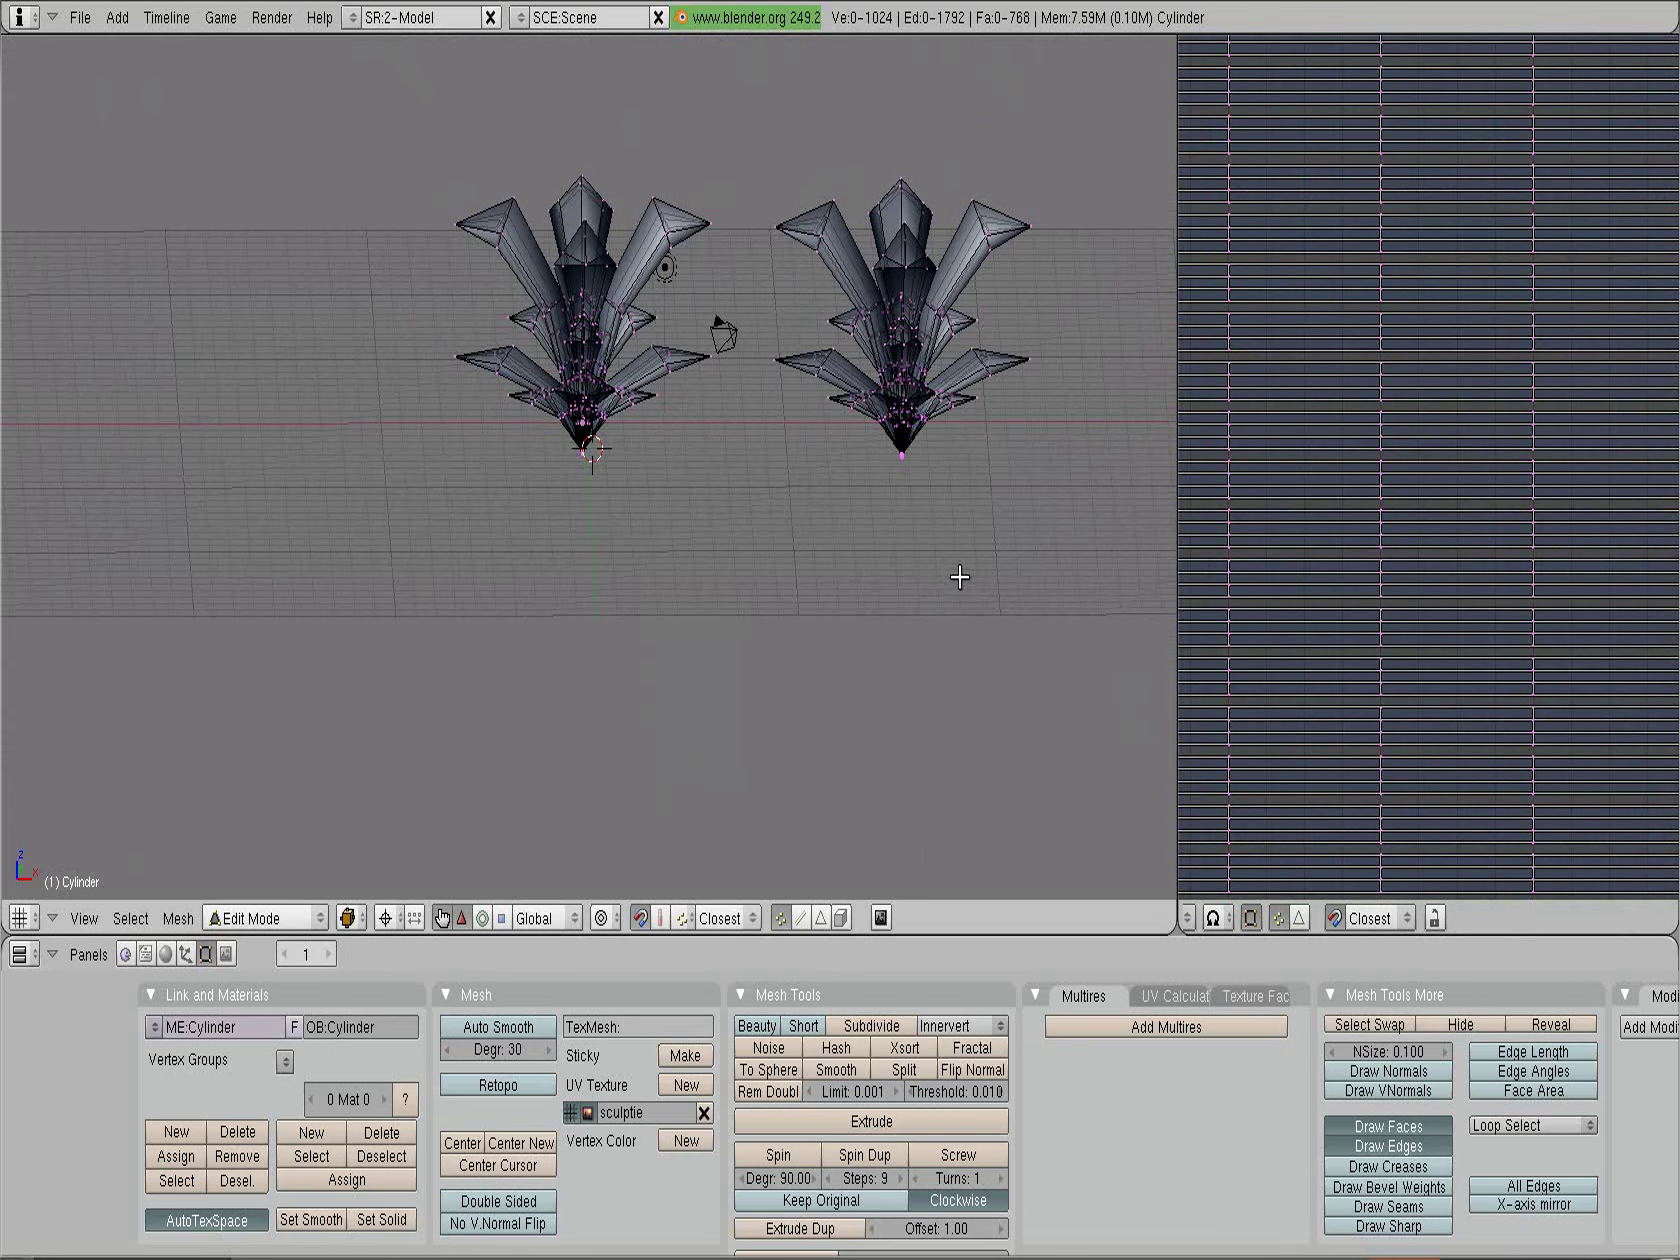
pyautogui.scroll(-1, 1040, 582)
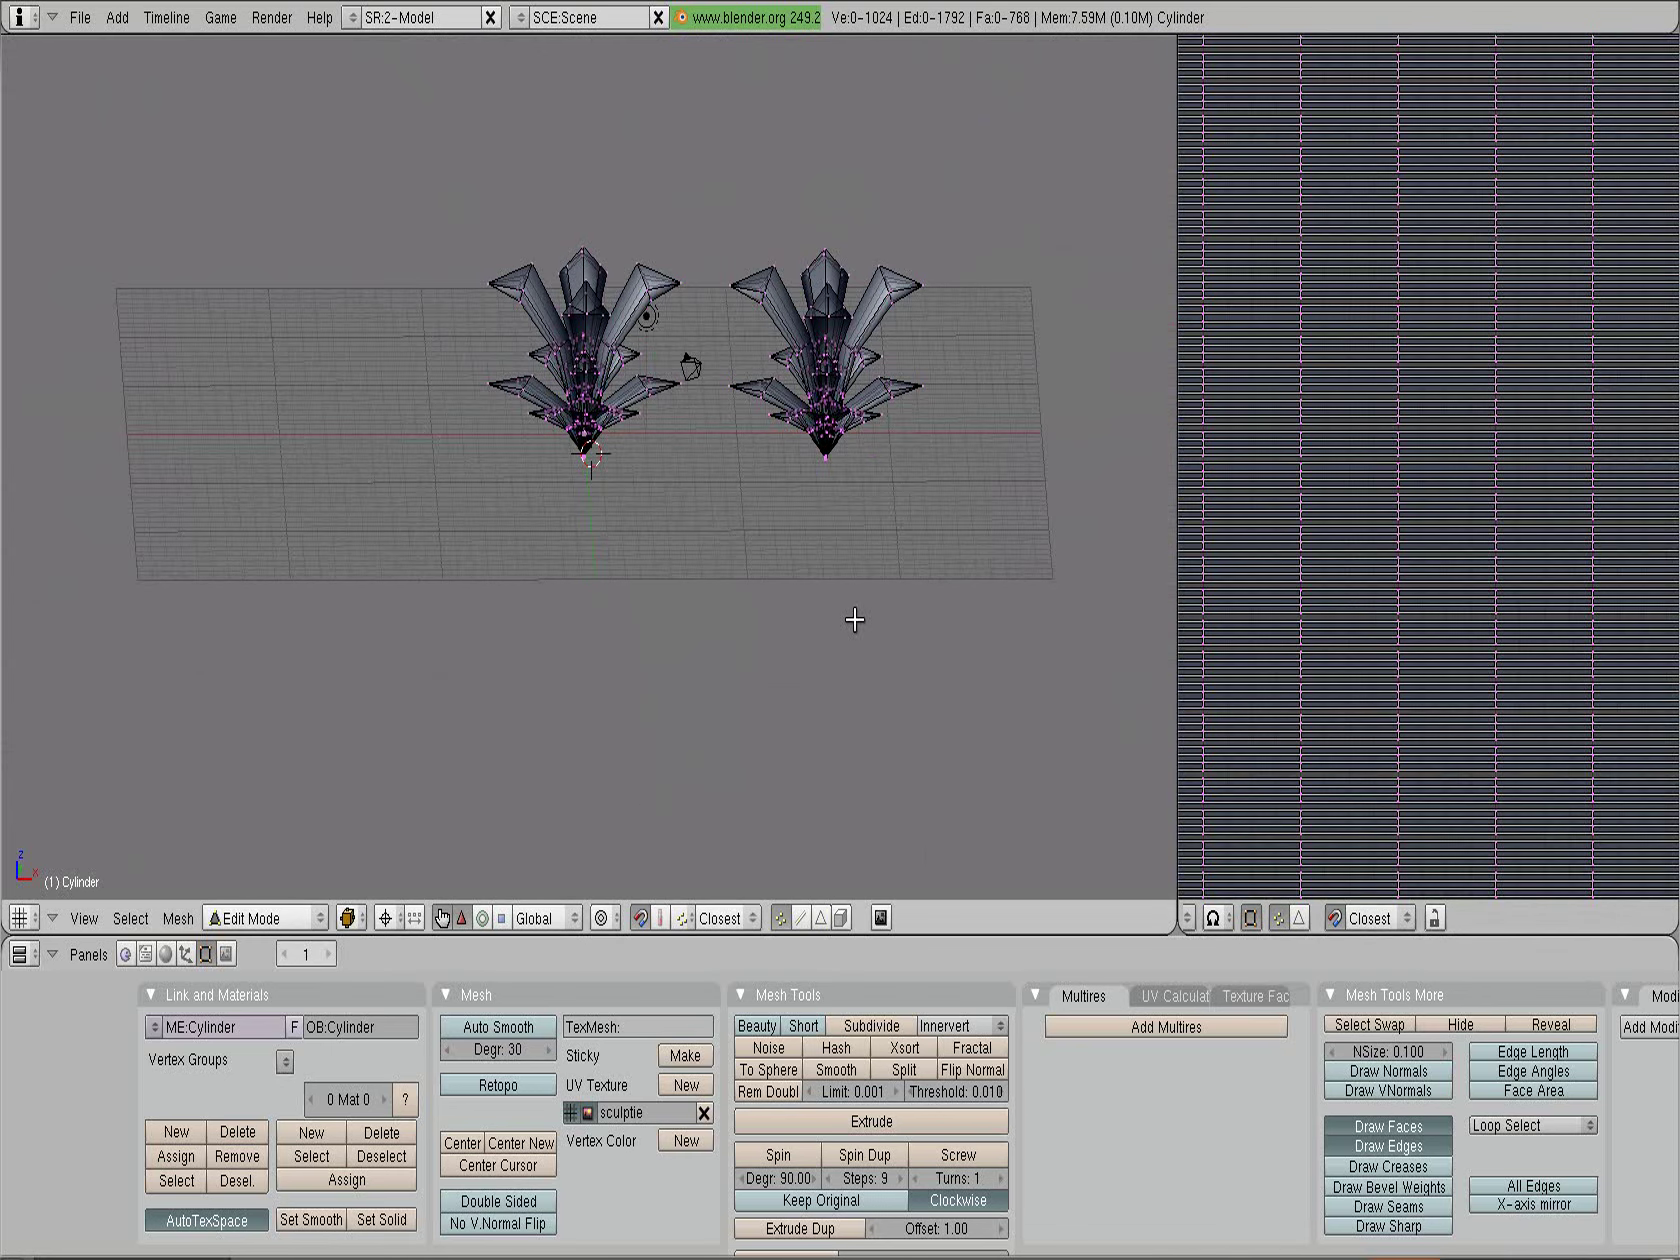
# Select all 1024 vertices and slide both flower fans left along X
pyautogui.press('a')
pyautogui.scroll(-1, 855, 620)
pyautogui.scroll(-1, 855, 620)
pyautogui.scroll(-1, 1269, 655)
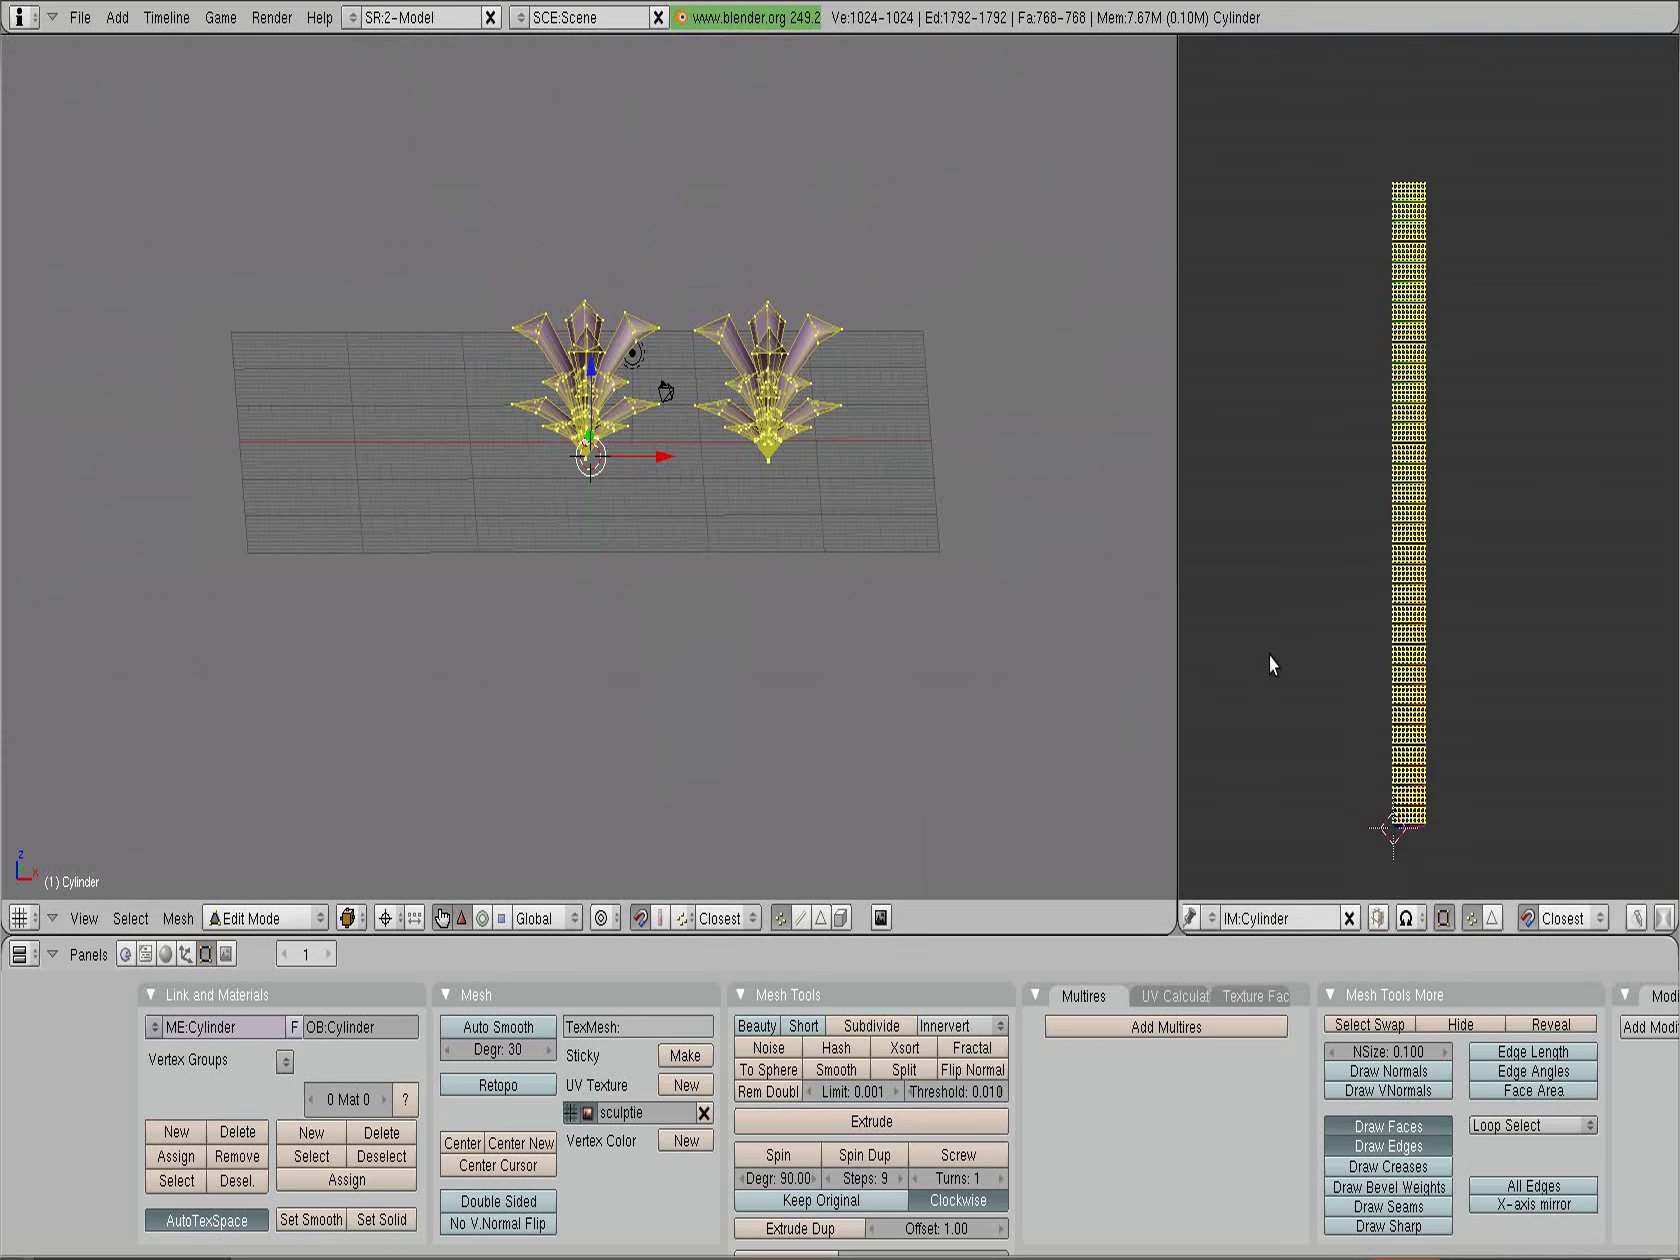
pyautogui.scroll(-1, 1269, 655)
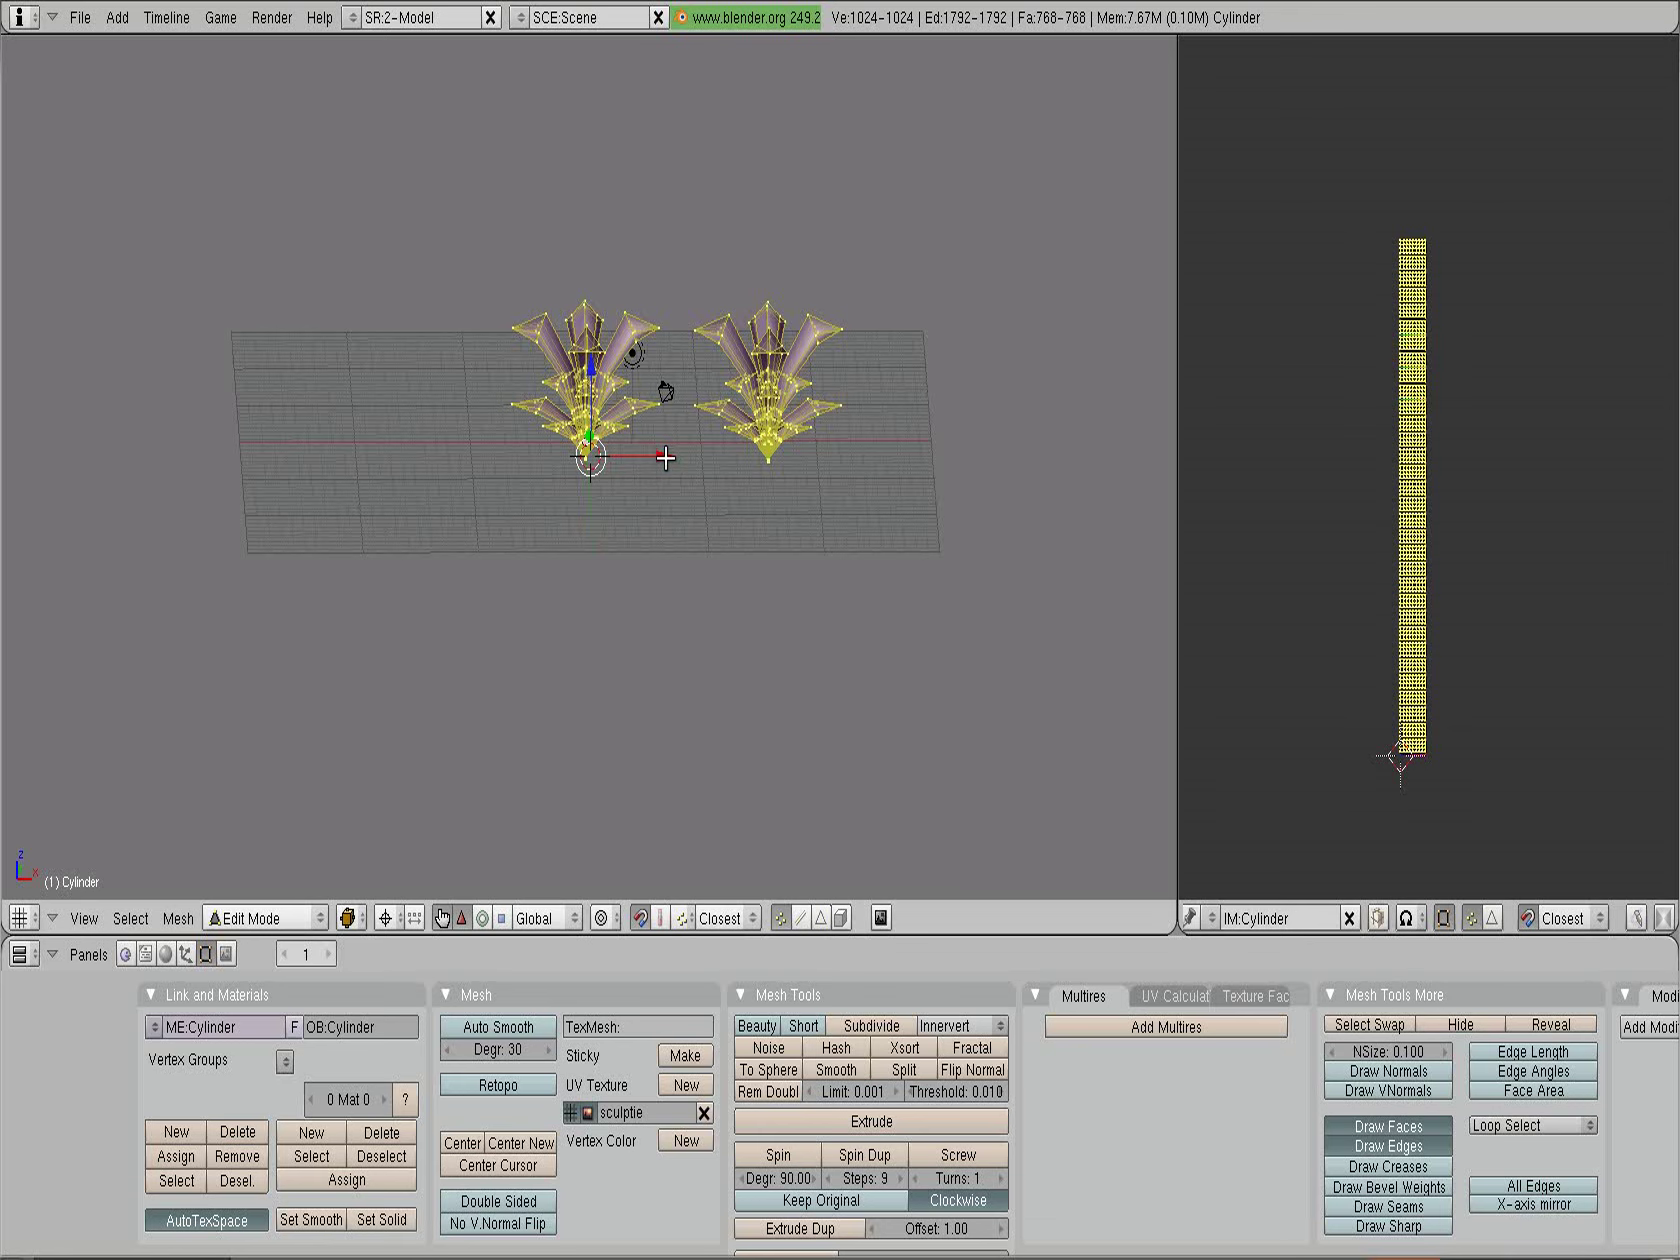
pyautogui.moveTo(665, 458); pyautogui.dragTo(565, 455)
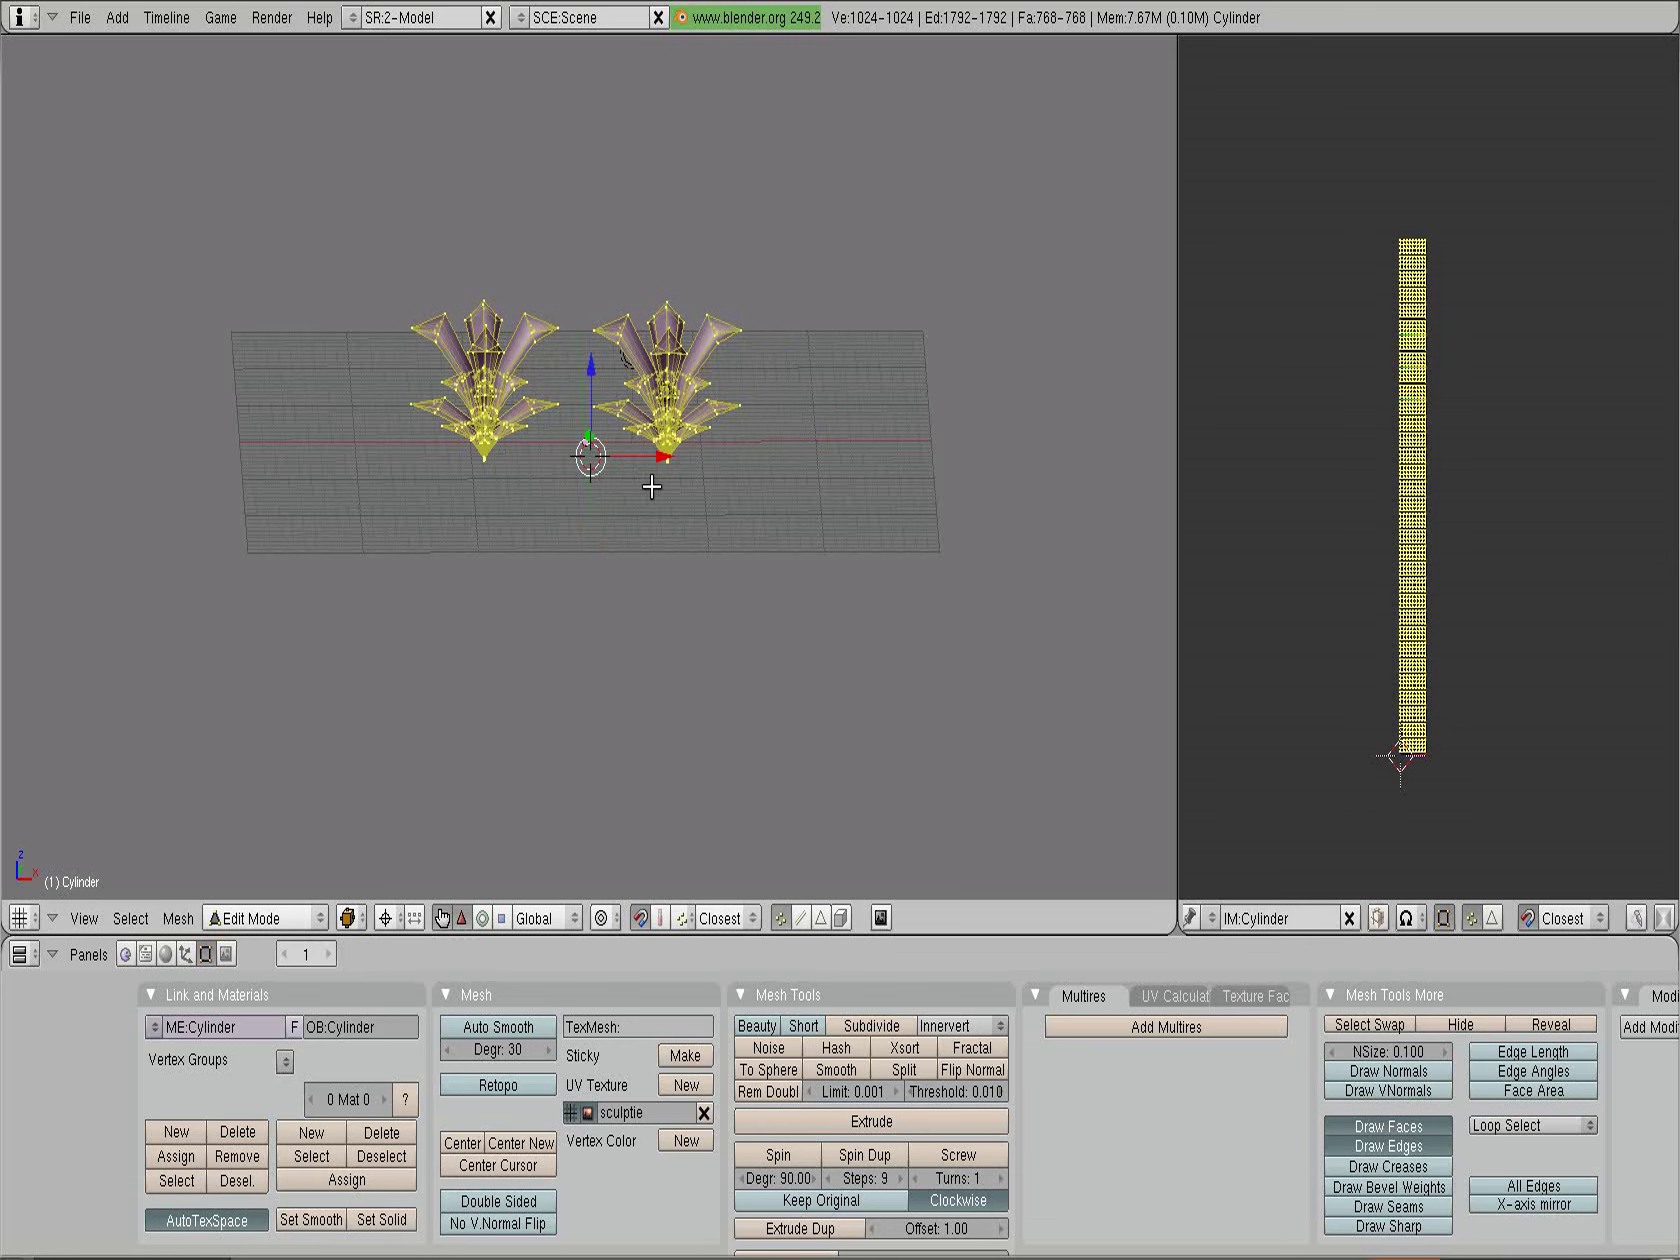
# Return to Object Mode, apply Scale and Rotation to ObData, and bring up Bake Sculpt Meshes
pyautogui.press('Tab')
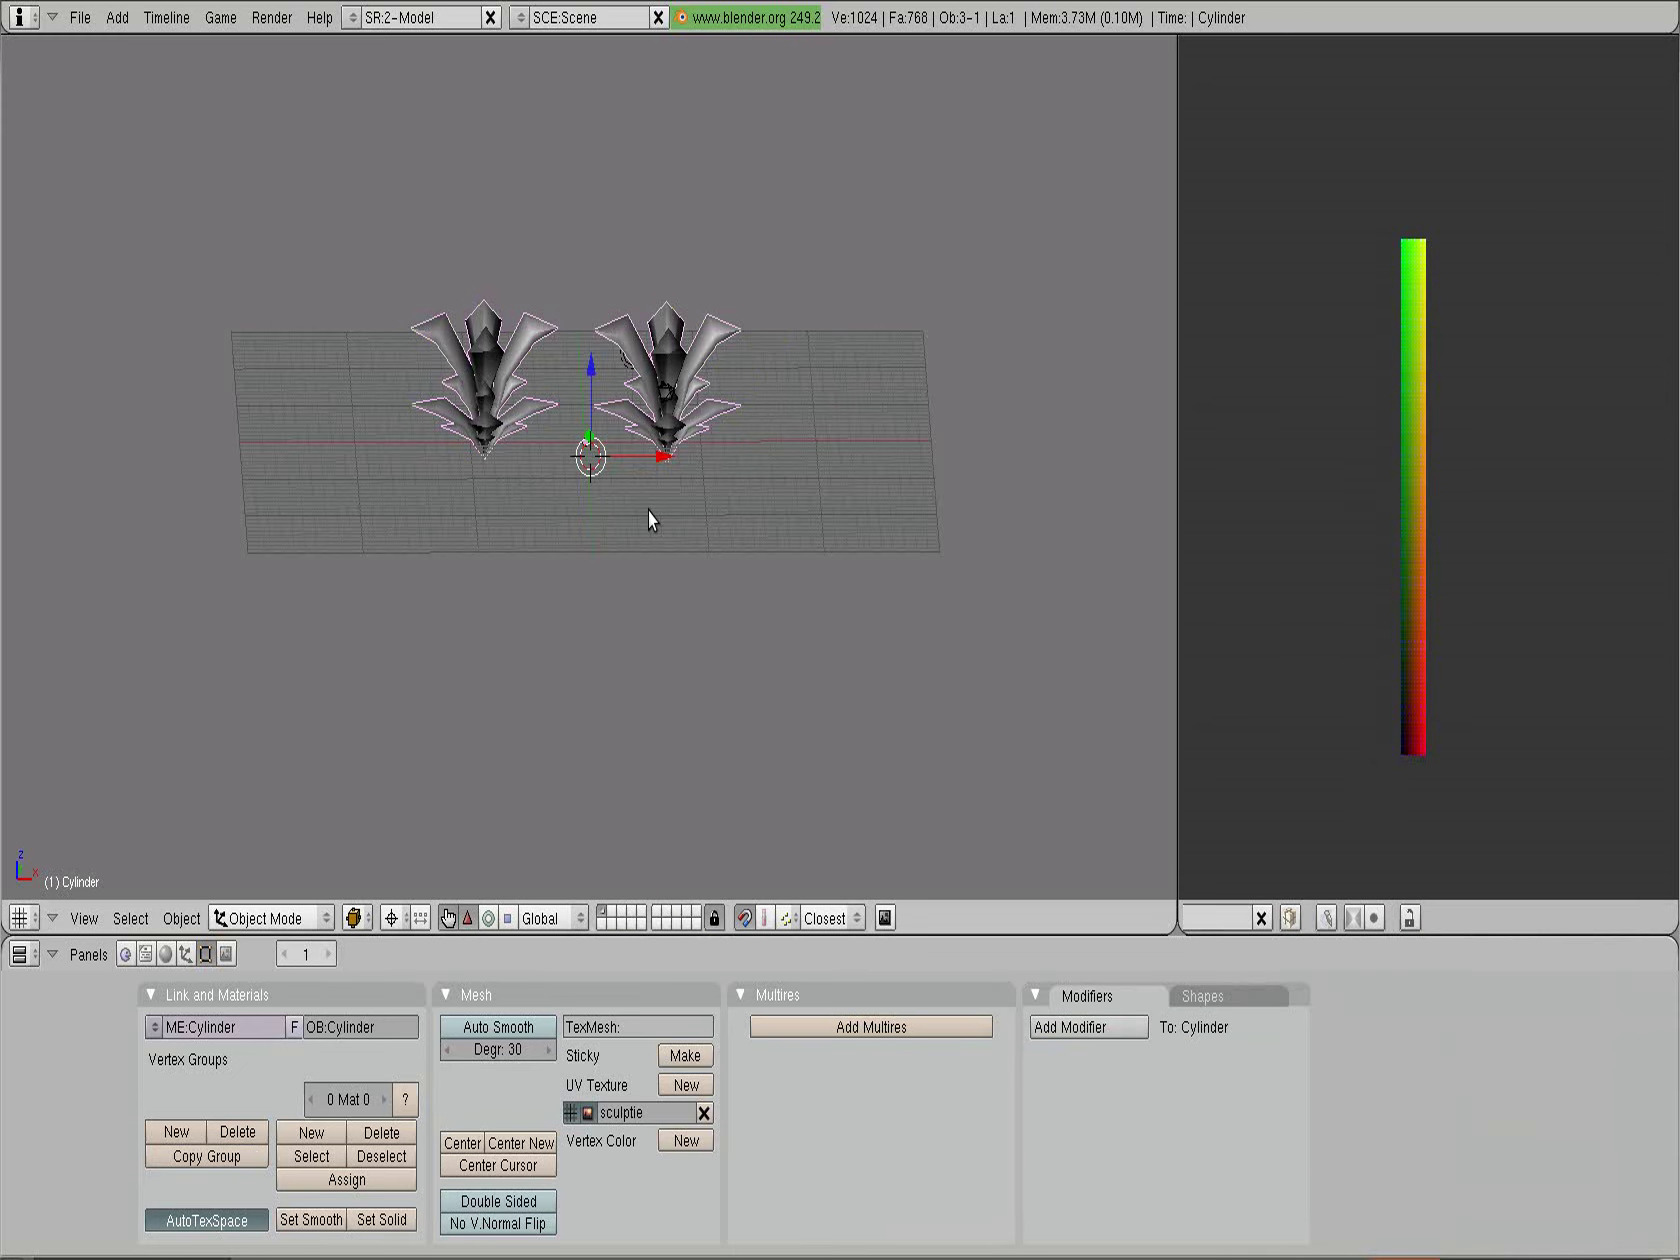
pyautogui.hotkey('ctrl', 'a')
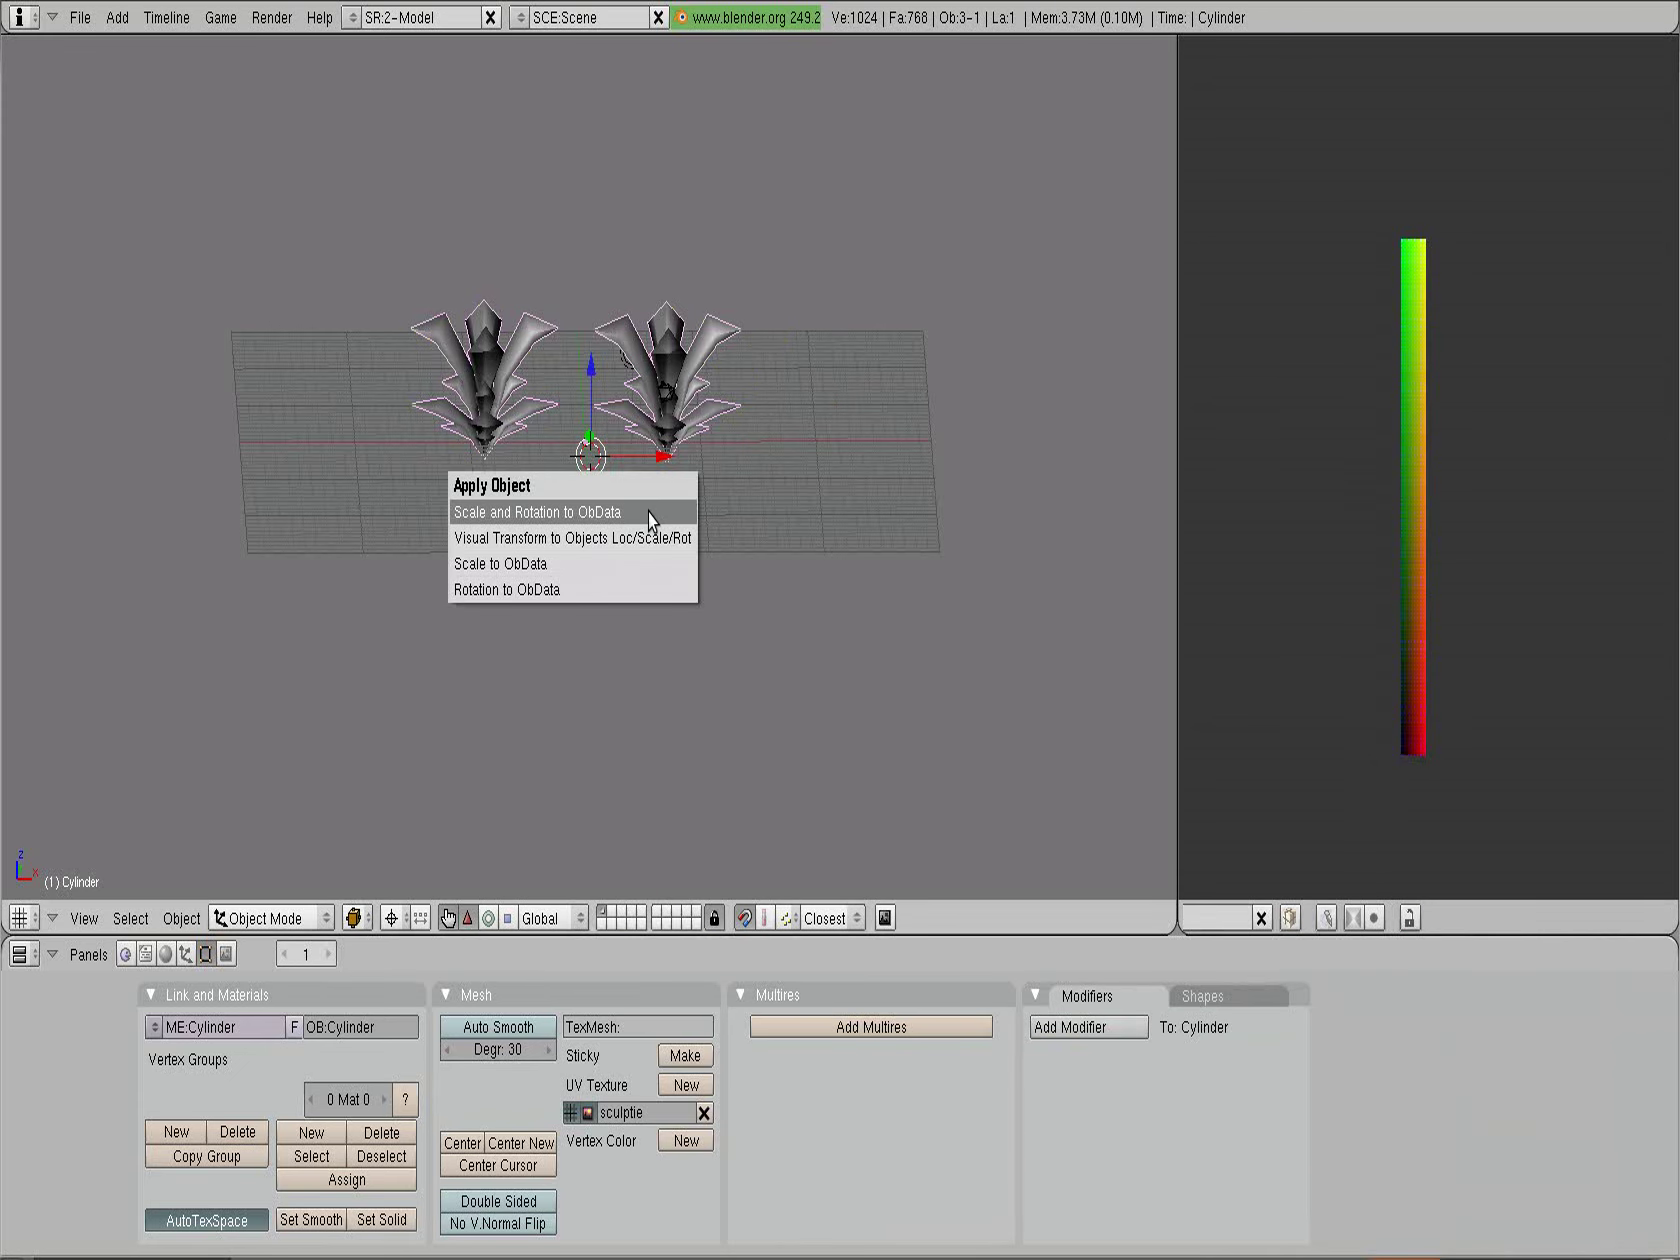
pyautogui.click(648, 512)
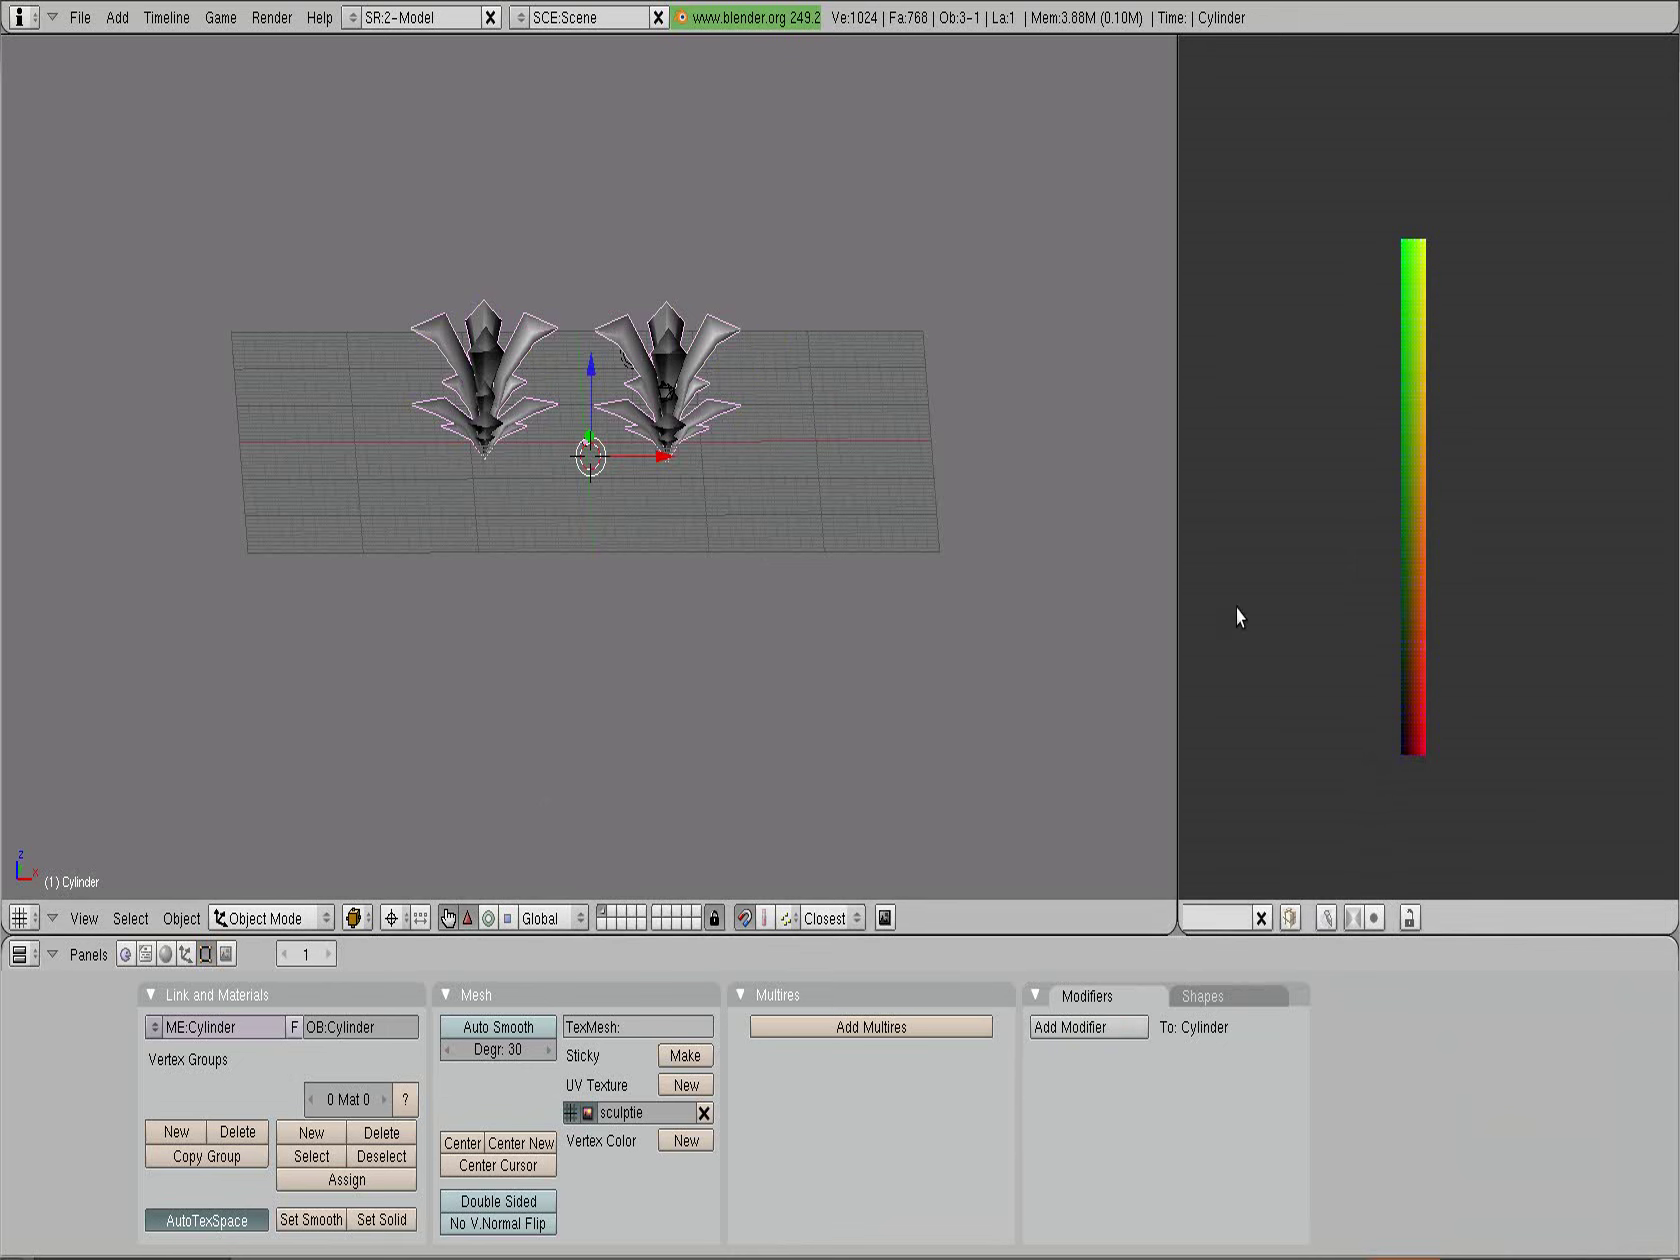
pyautogui.click(284, 17)
pyautogui.click(316, 264)
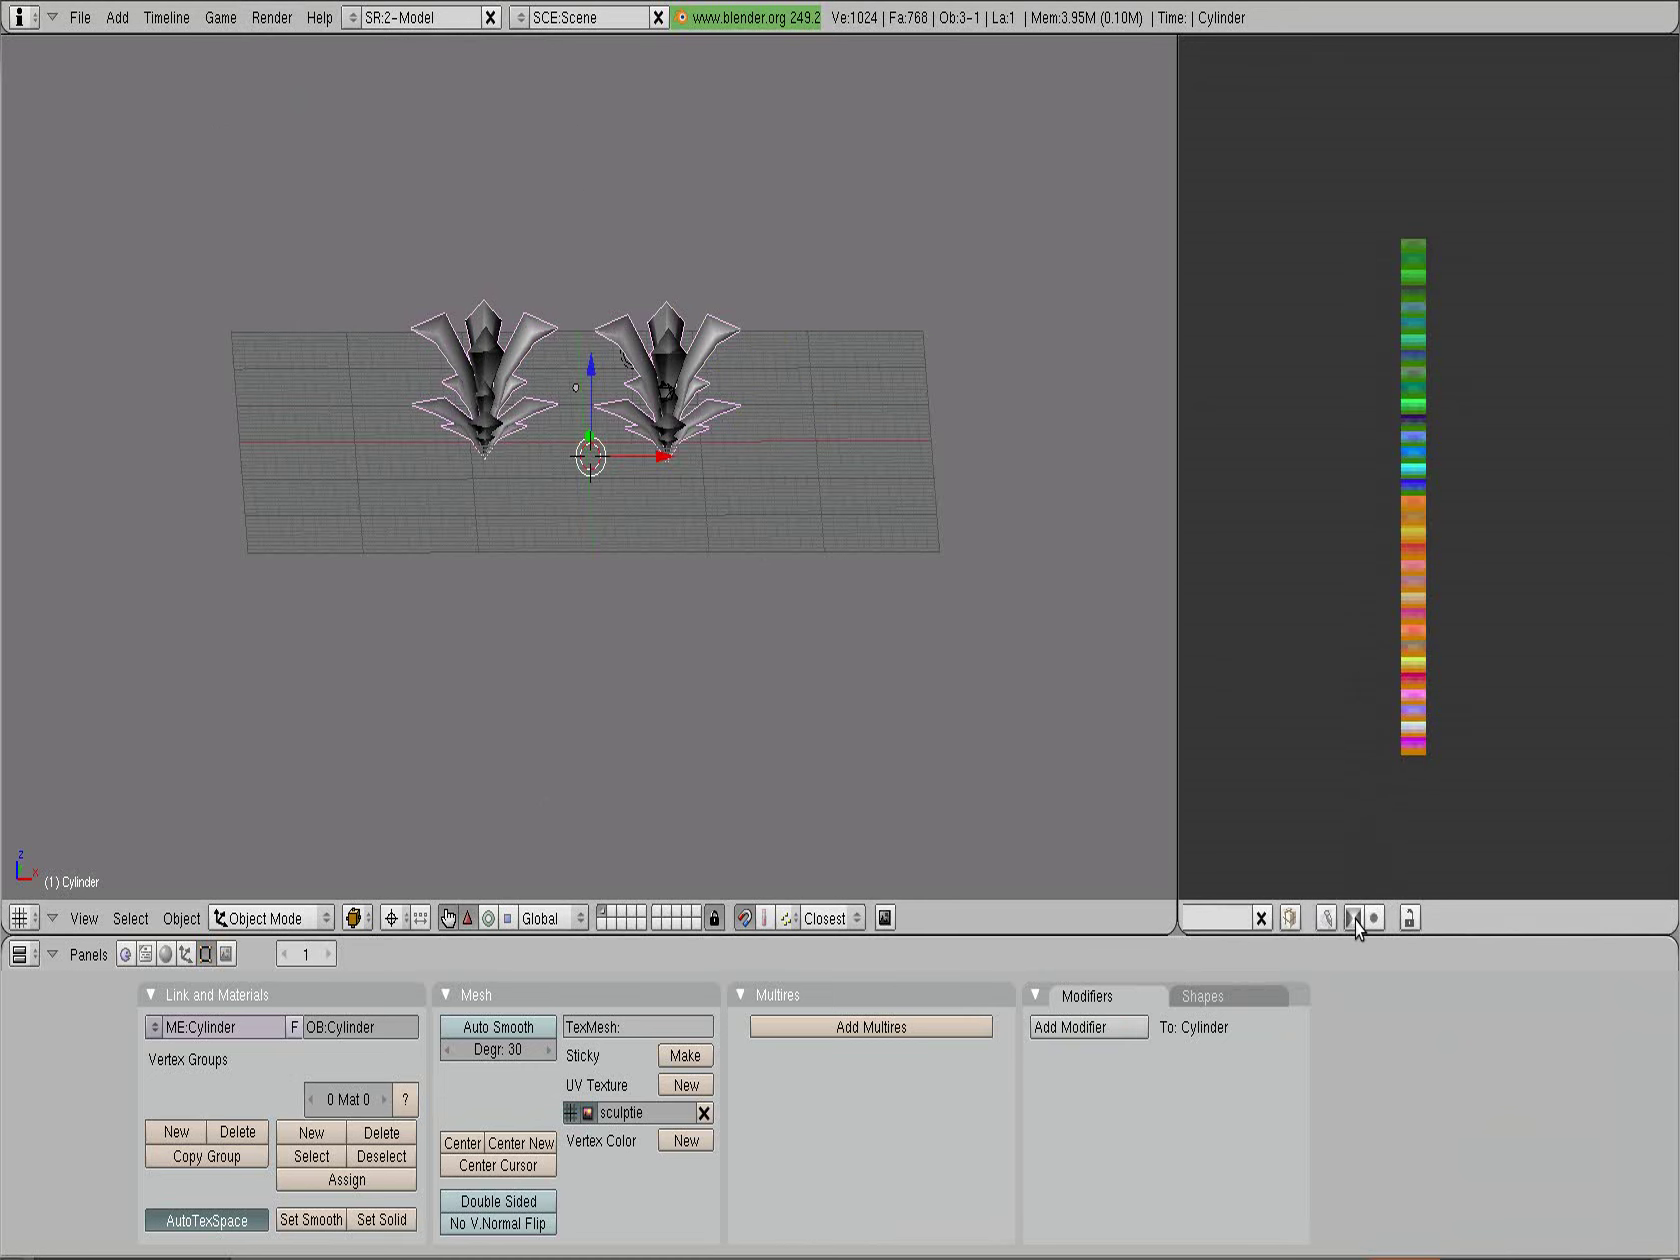
# Import the baked sculpt map as a new sculptie object
pyautogui.moveTo(1325, 920); pyautogui.dragTo(1579, 919, button='middle')
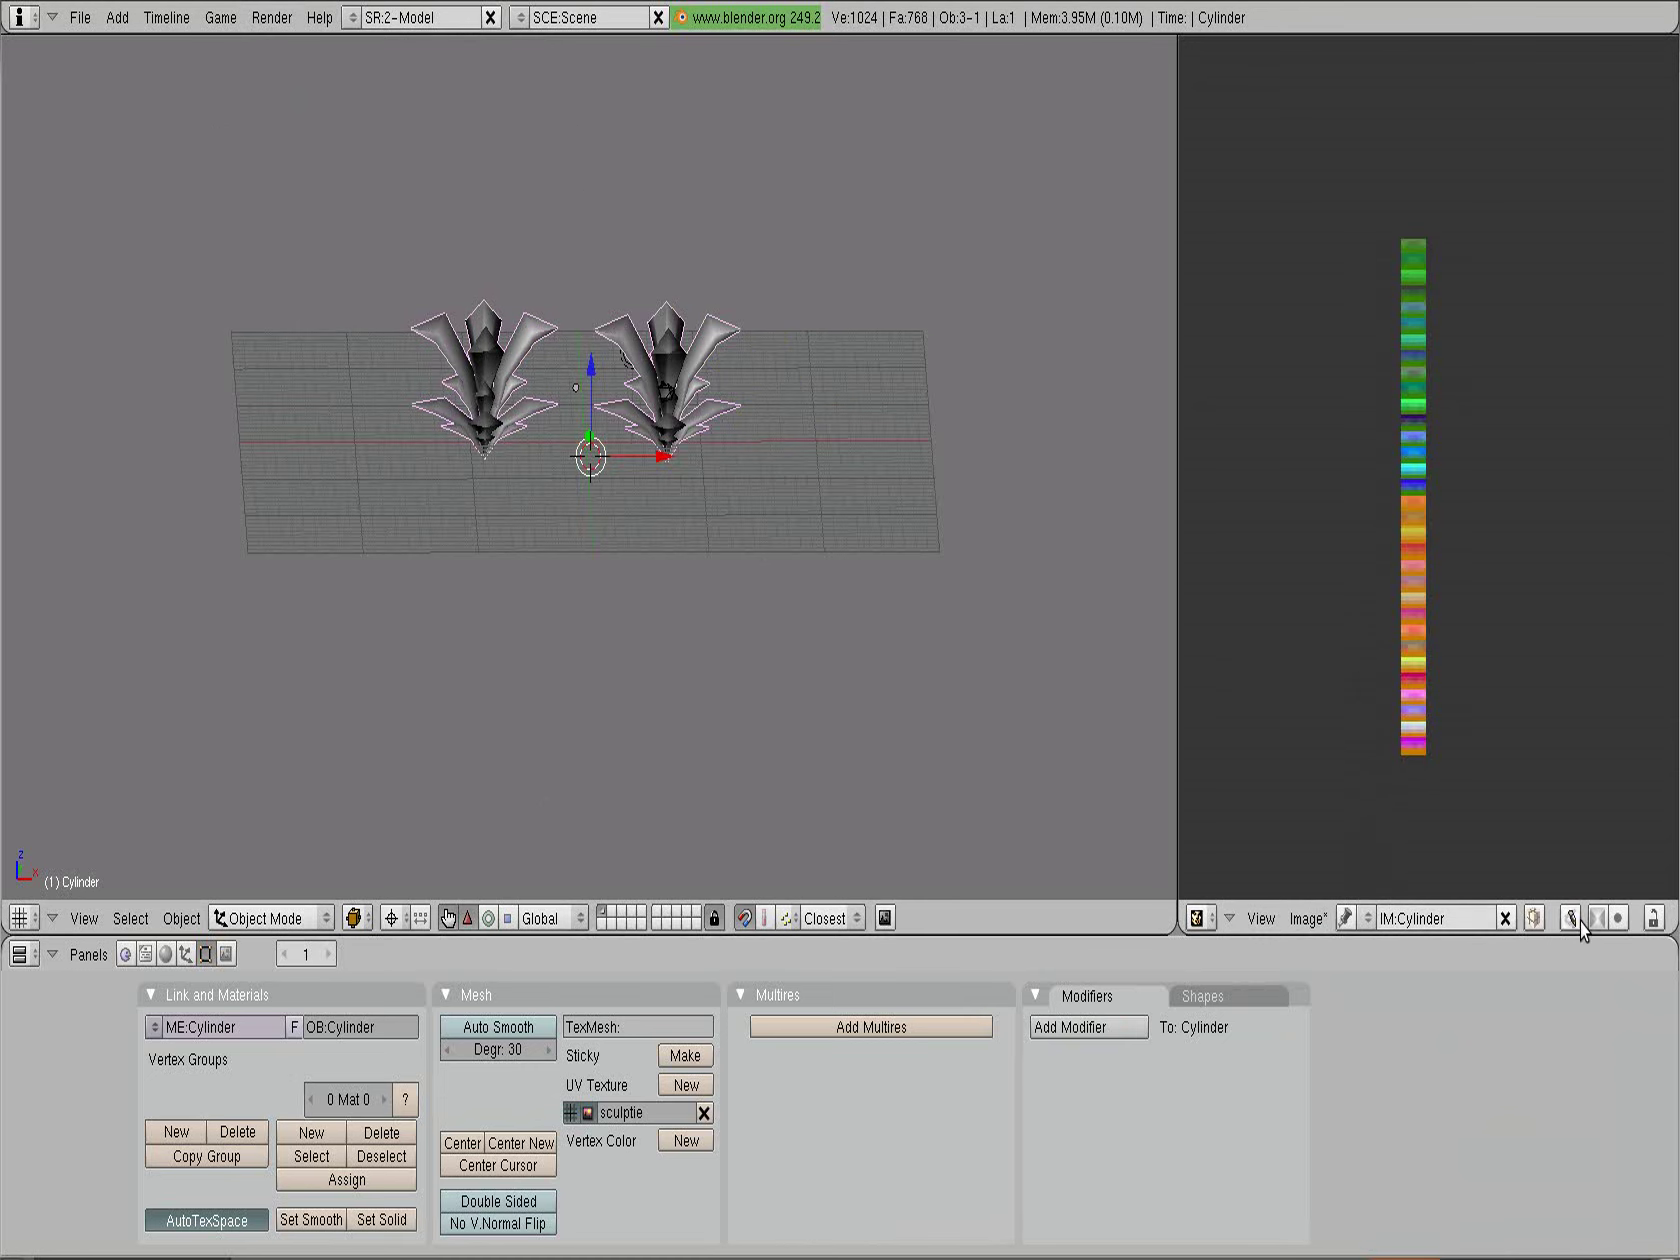
pyautogui.click(1307, 918)
pyautogui.click(1329, 445)
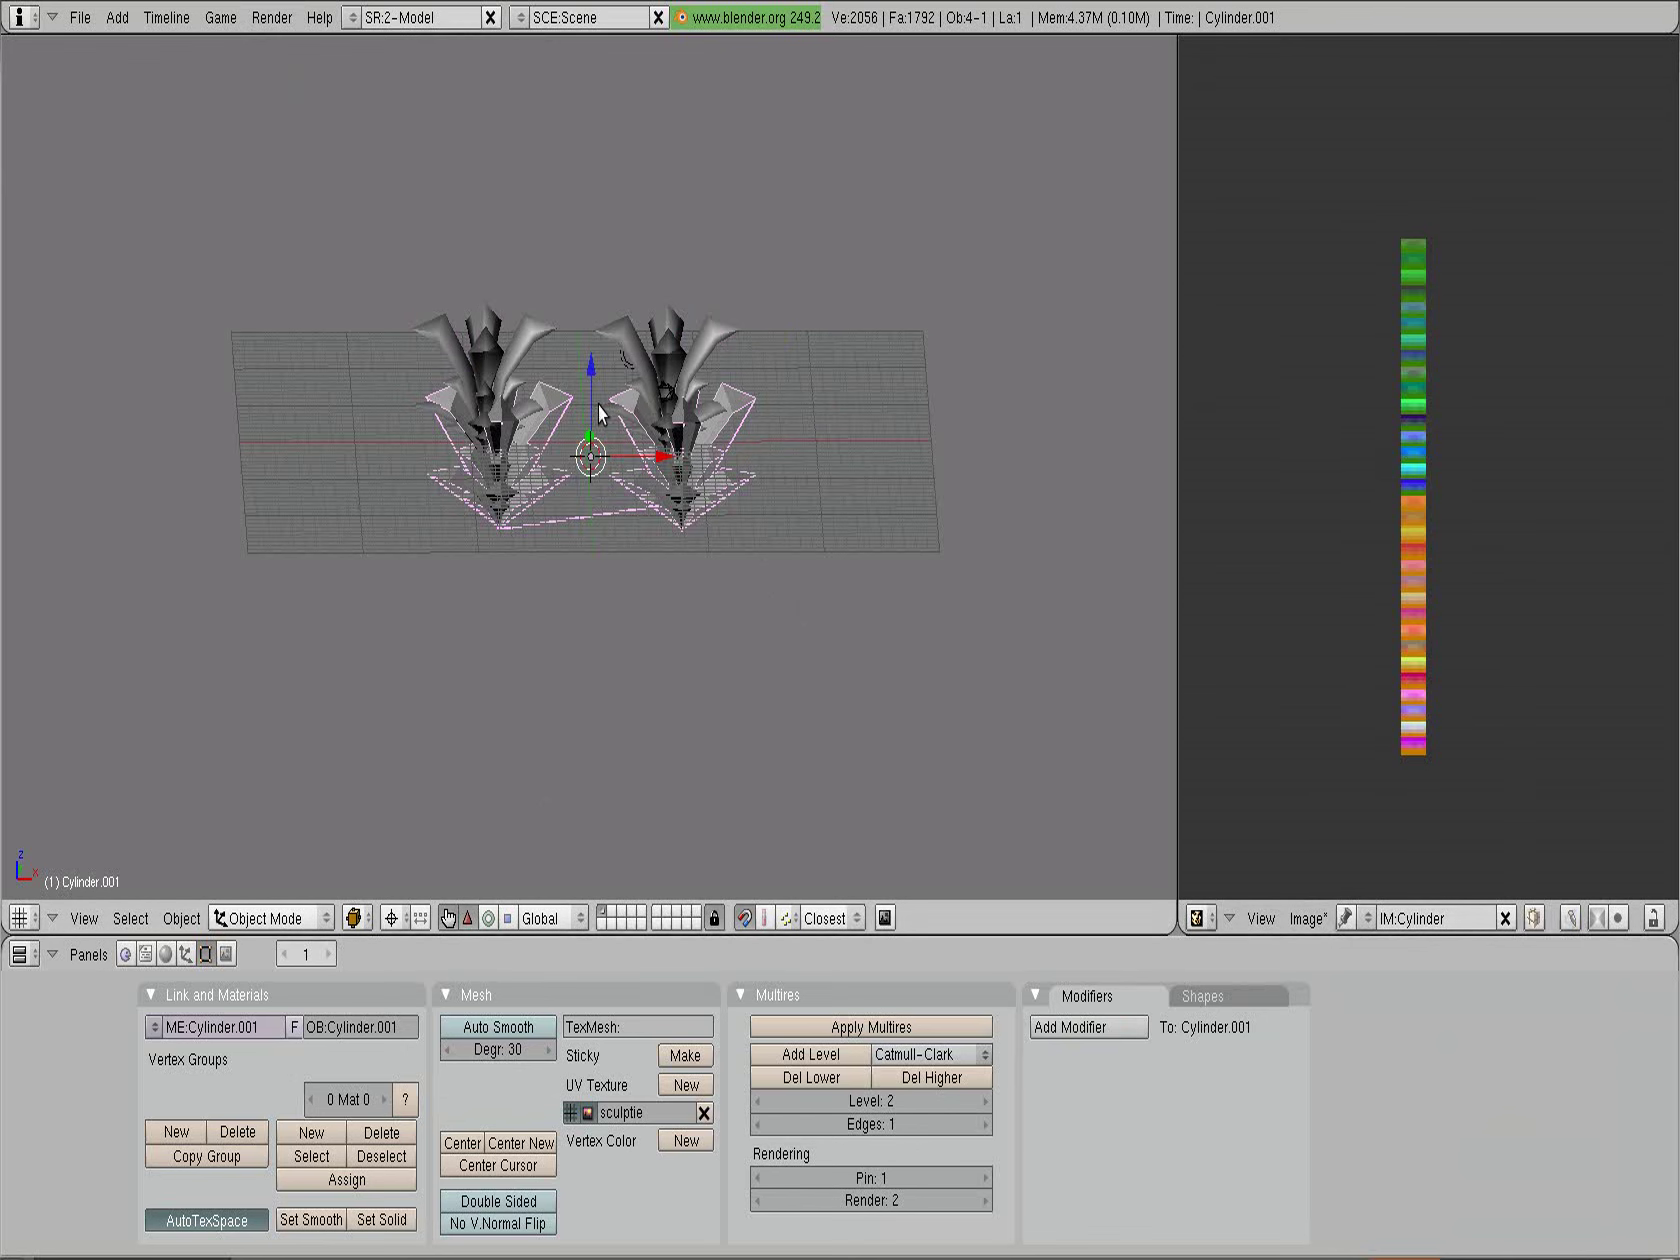
# Move the new sculptie along Y, then raise it along Z
pyautogui.moveTo(598, 413); pyautogui.dragTo(614, 690, button='middle')
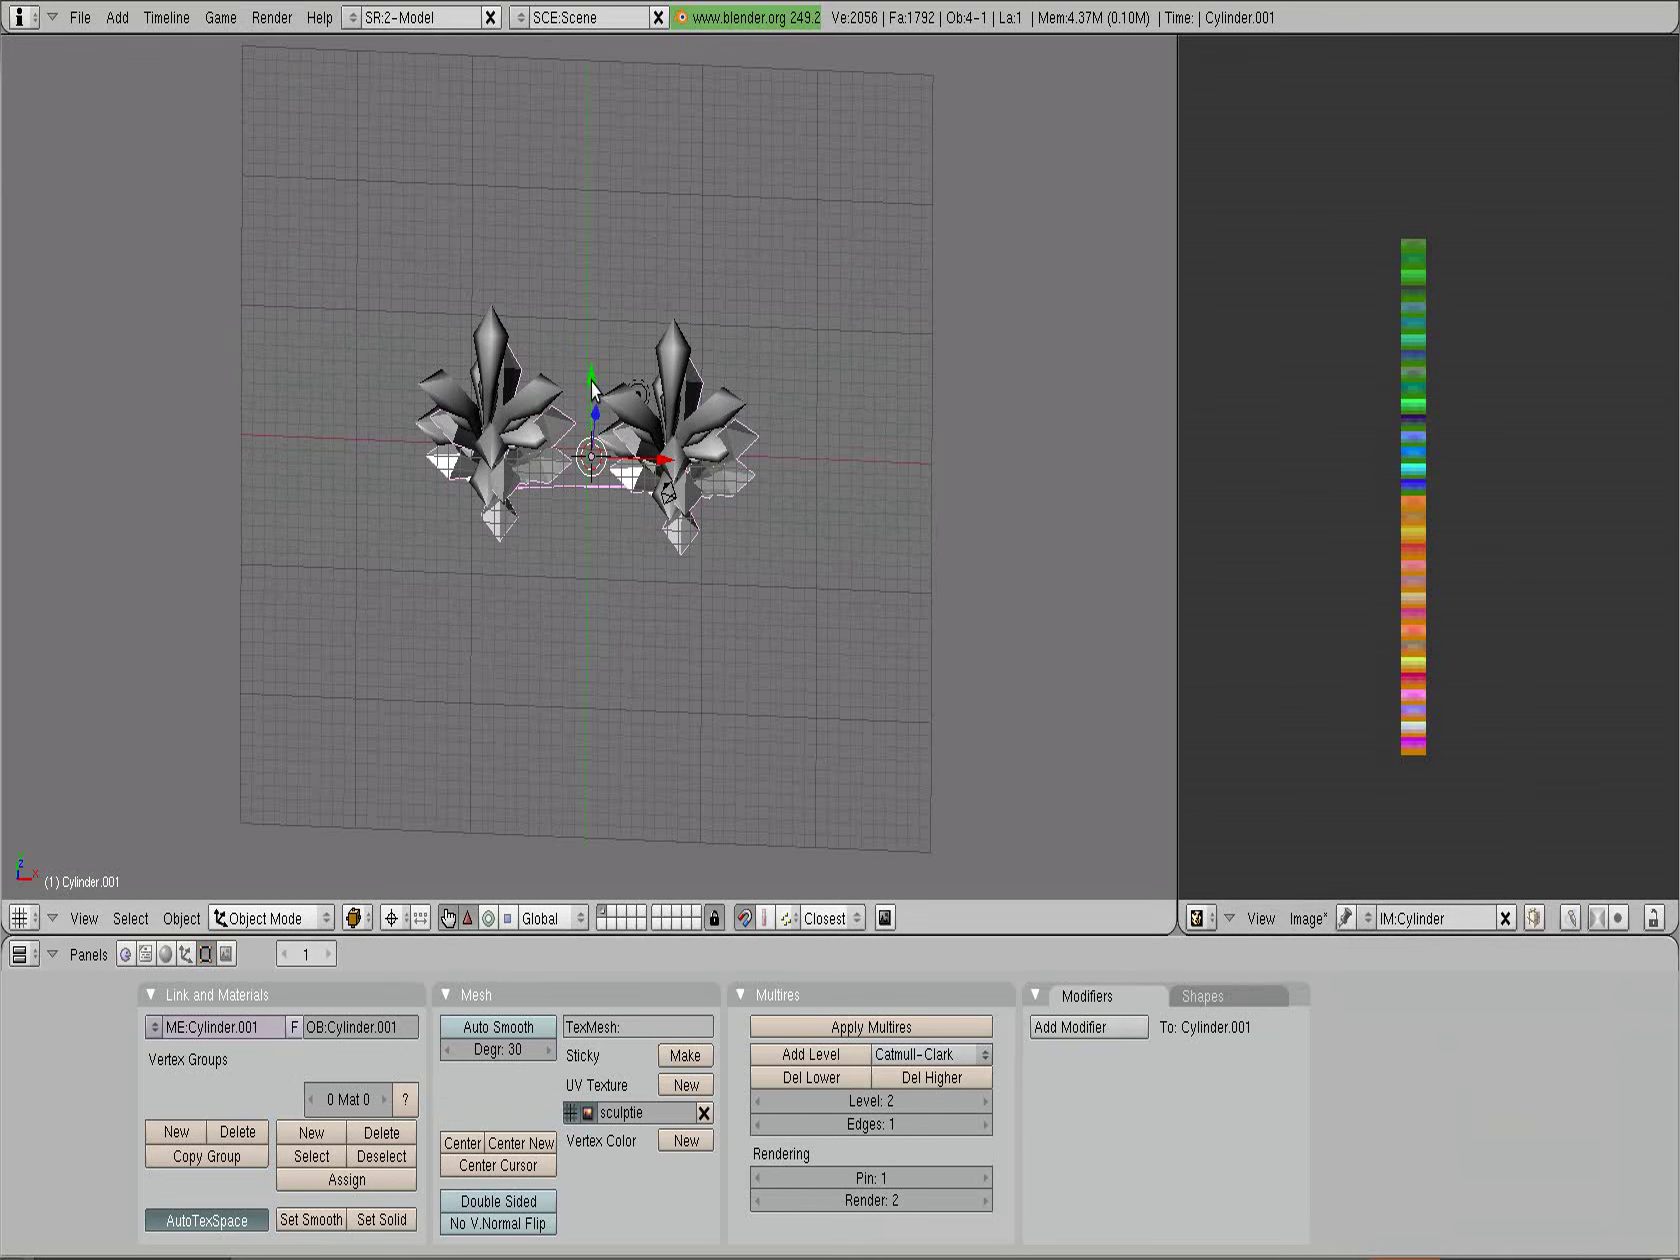
pyautogui.press('g')
pyautogui.press('y')
pyautogui.click(591, 580)
pyautogui.moveTo(591, 580)
pyautogui.mouseDown(button='middle')
pyautogui.moveTo(609, 324)
pyautogui.moveTo(522, 532)
pyautogui.moveTo(702, 478)
pyautogui.moveTo(701, 430)
pyautogui.moveTo(541, 605)
pyautogui.mouseUp(button='middle')
pyautogui.press('g')
pyautogui.press('z')
pyautogui.click(609, 268)
pyautogui.scroll(2, 615, 400)
pyautogui.scroll(1, 620, 405)
pyautogui.scroll(1, 622, 410)
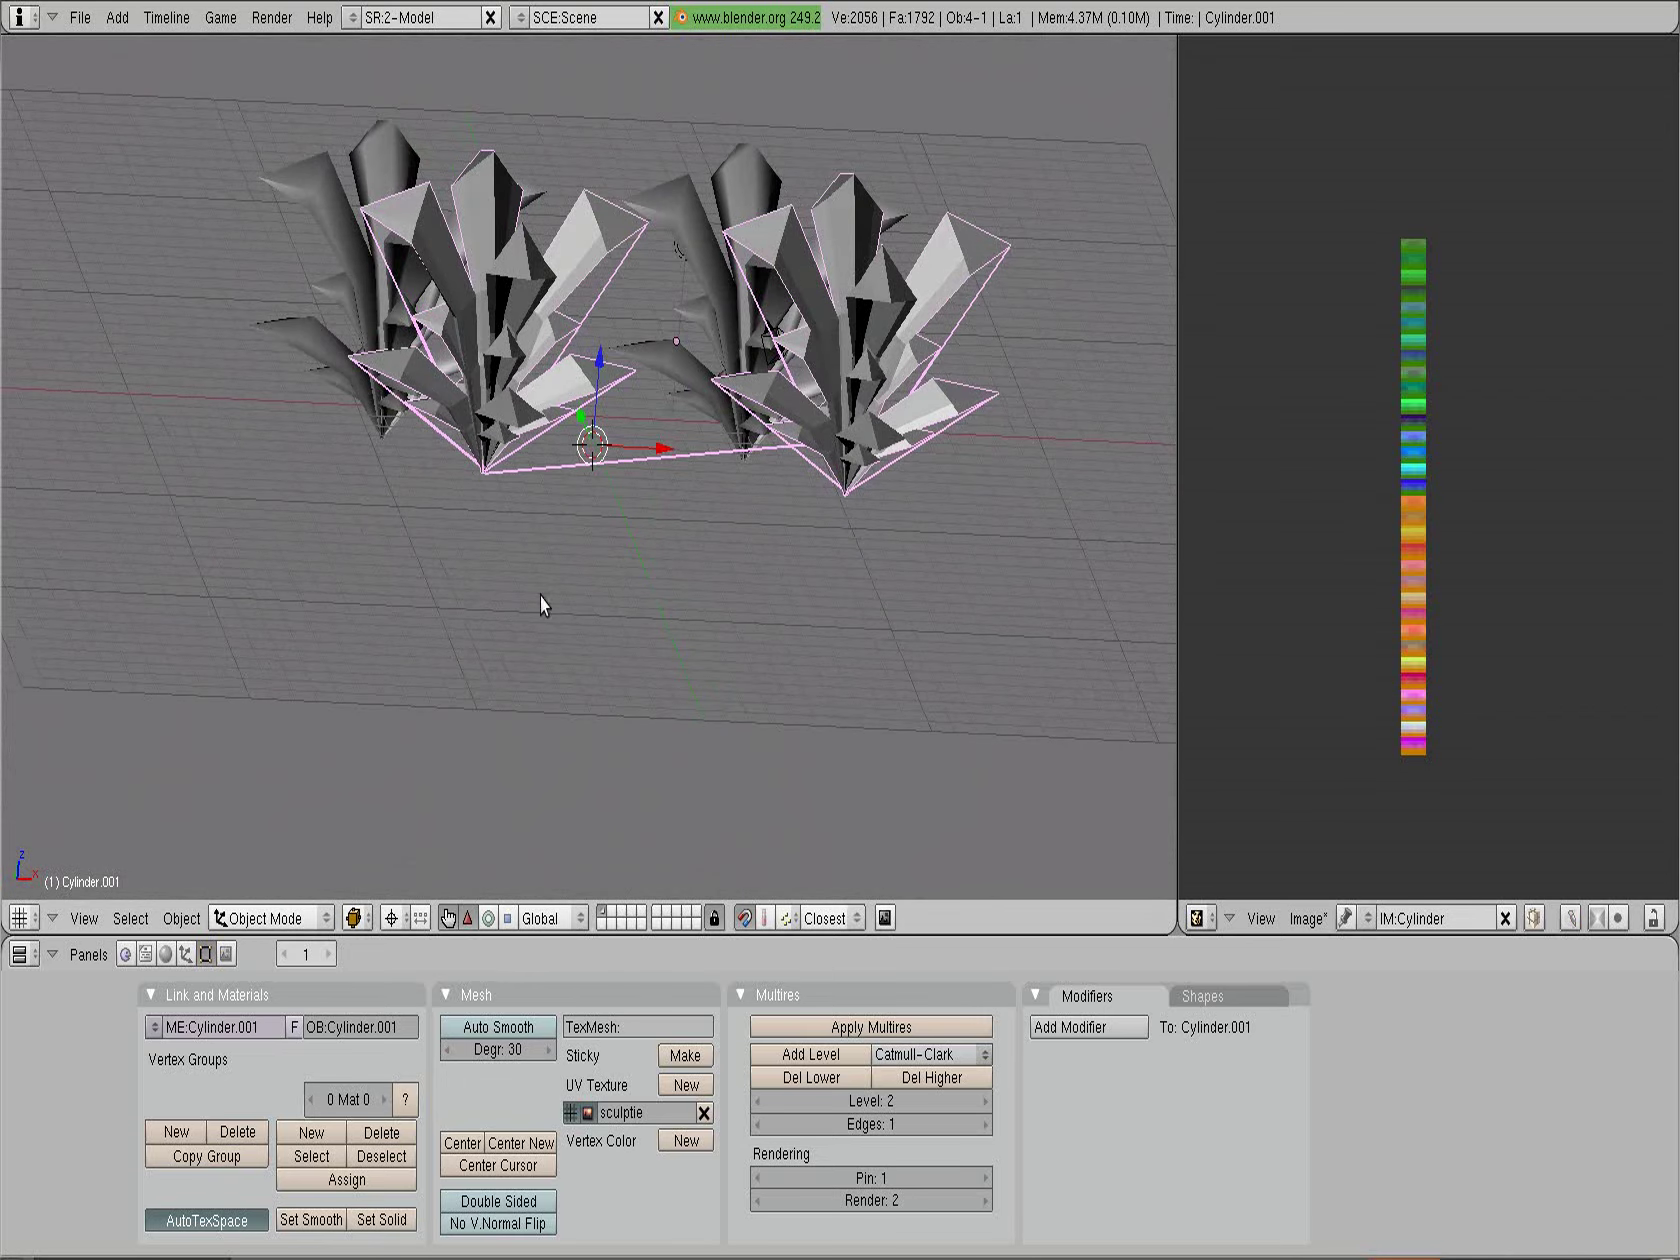
# Set the sculptie to smooth shading and toggle it into Edit Mode and back
pyautogui.click(318, 1219)
pyautogui.moveTo(572, 882)
pyautogui.mouseDown(button='middle')
pyautogui.moveTo(596, 604)
pyautogui.moveTo(551, 658)
pyautogui.mouseUp(button='middle')
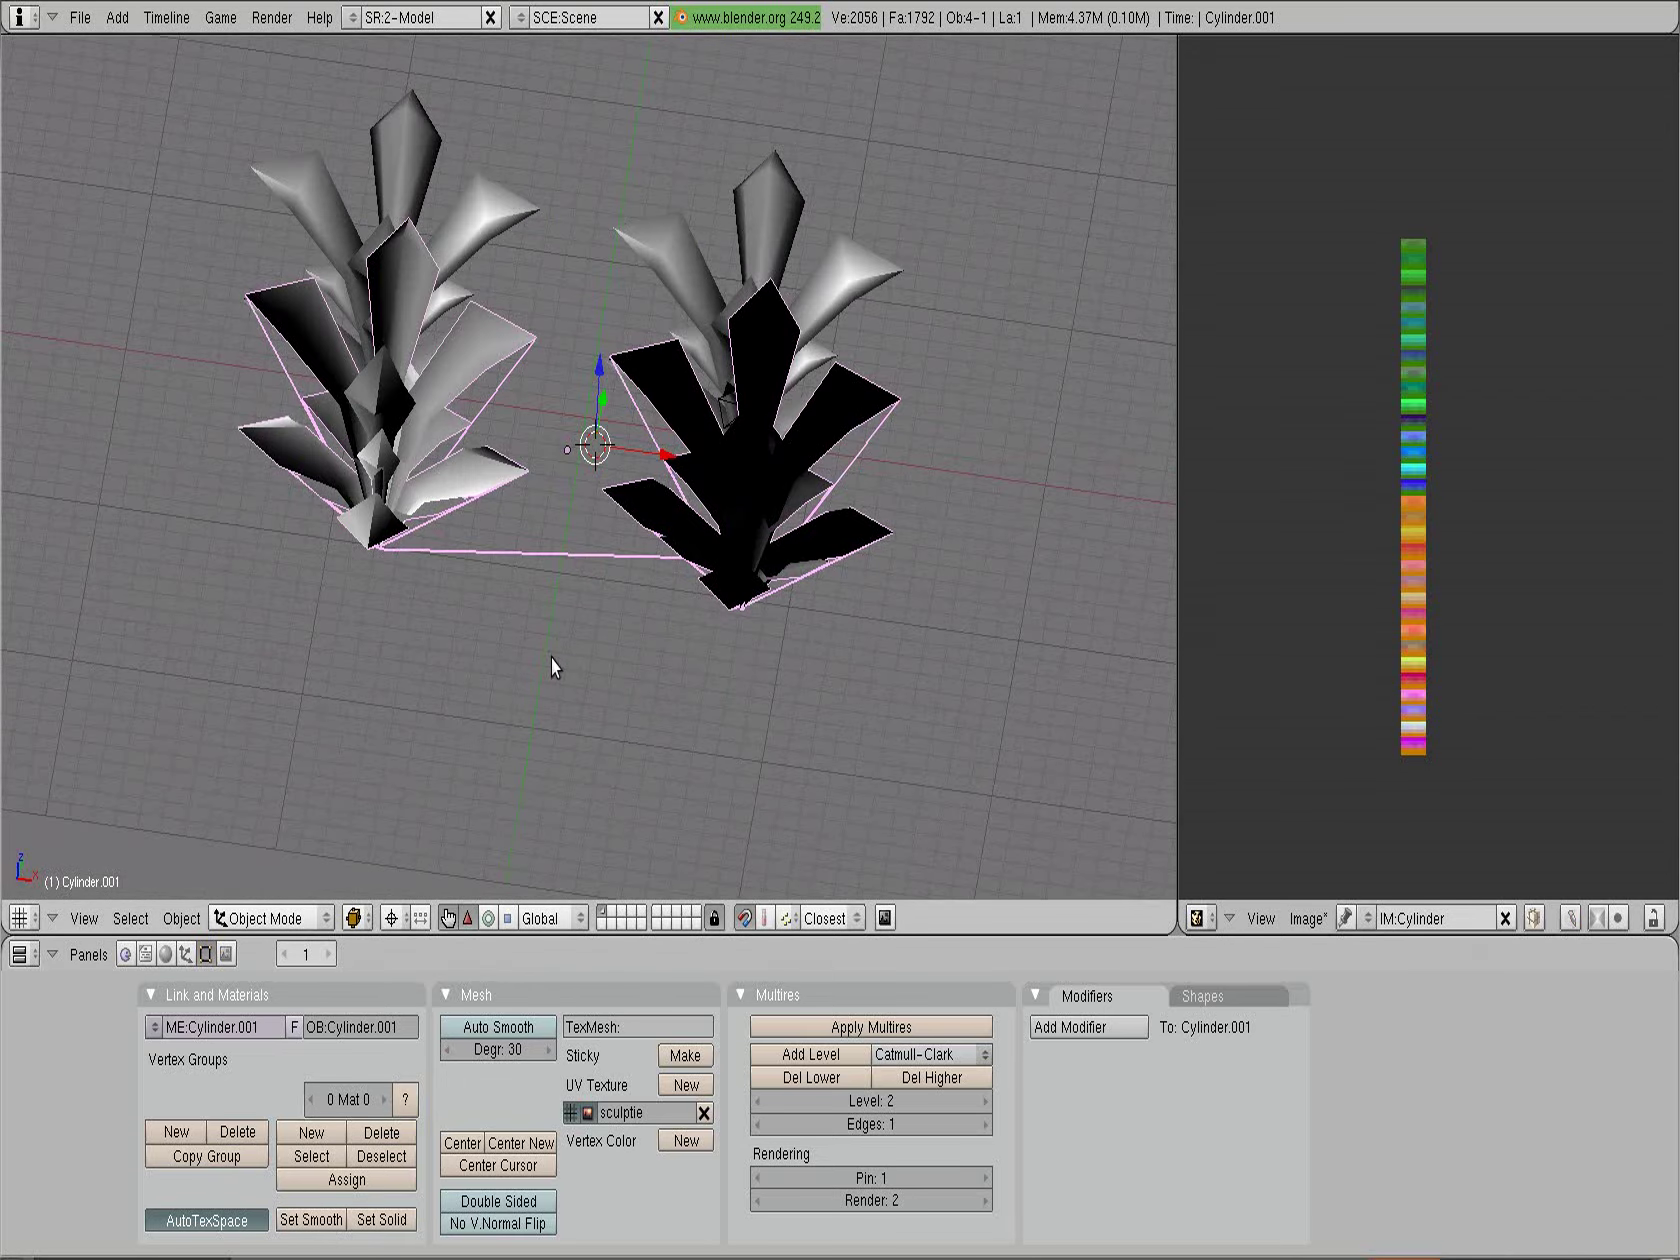
pyautogui.click(266, 918)
pyautogui.click(262, 867)
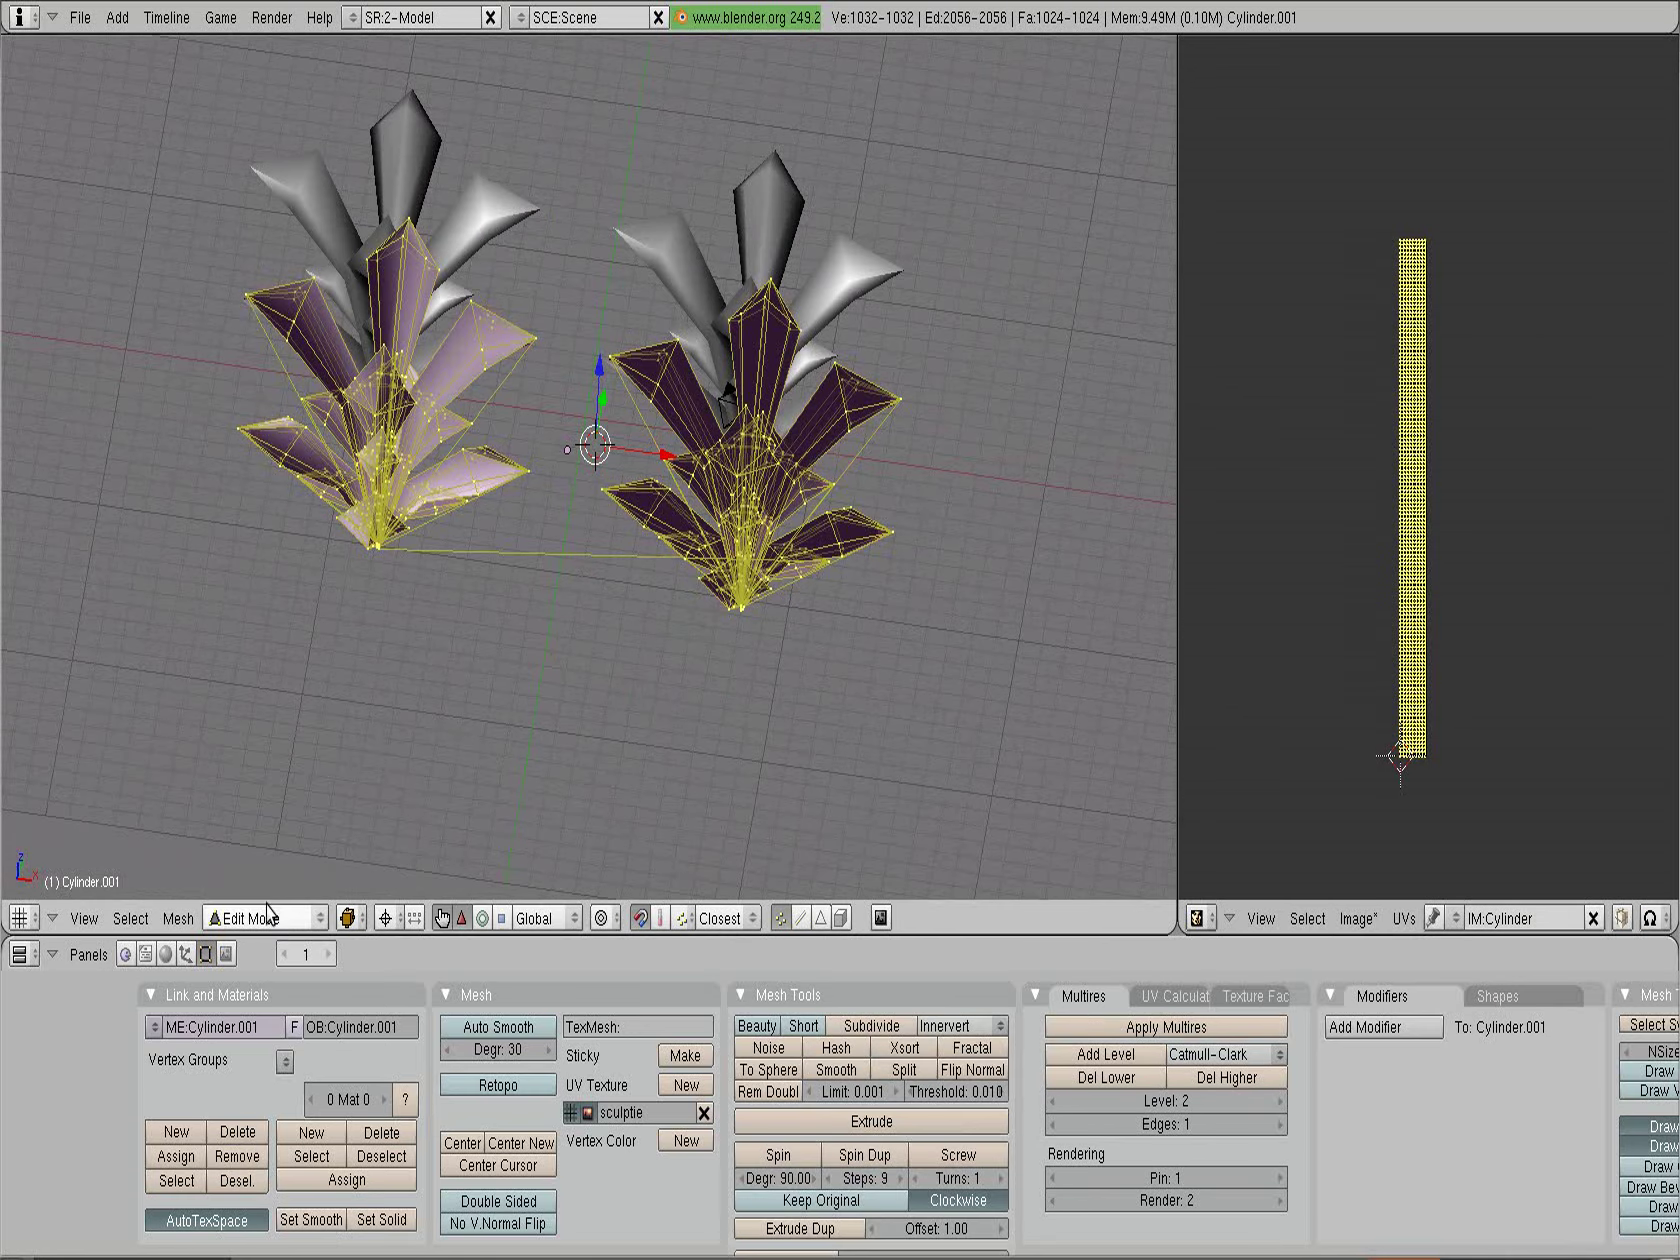
pyautogui.click(266, 918)
pyautogui.moveTo(609, 721)
pyautogui.mouseDown(button='middle')
pyautogui.moveTo(514, 689)
pyautogui.moveTo(445, 704)
pyautogui.moveTo(421, 738)
pyautogui.moveTo(472, 765)
pyautogui.moveTo(450, 711)
pyautogui.moveTo(537, 640)
pyautogui.moveTo(645, 645)
pyautogui.moveTo(622, 705)
pyautogui.moveTo(650, 703)
pyautogui.mouseUp(button='middle')
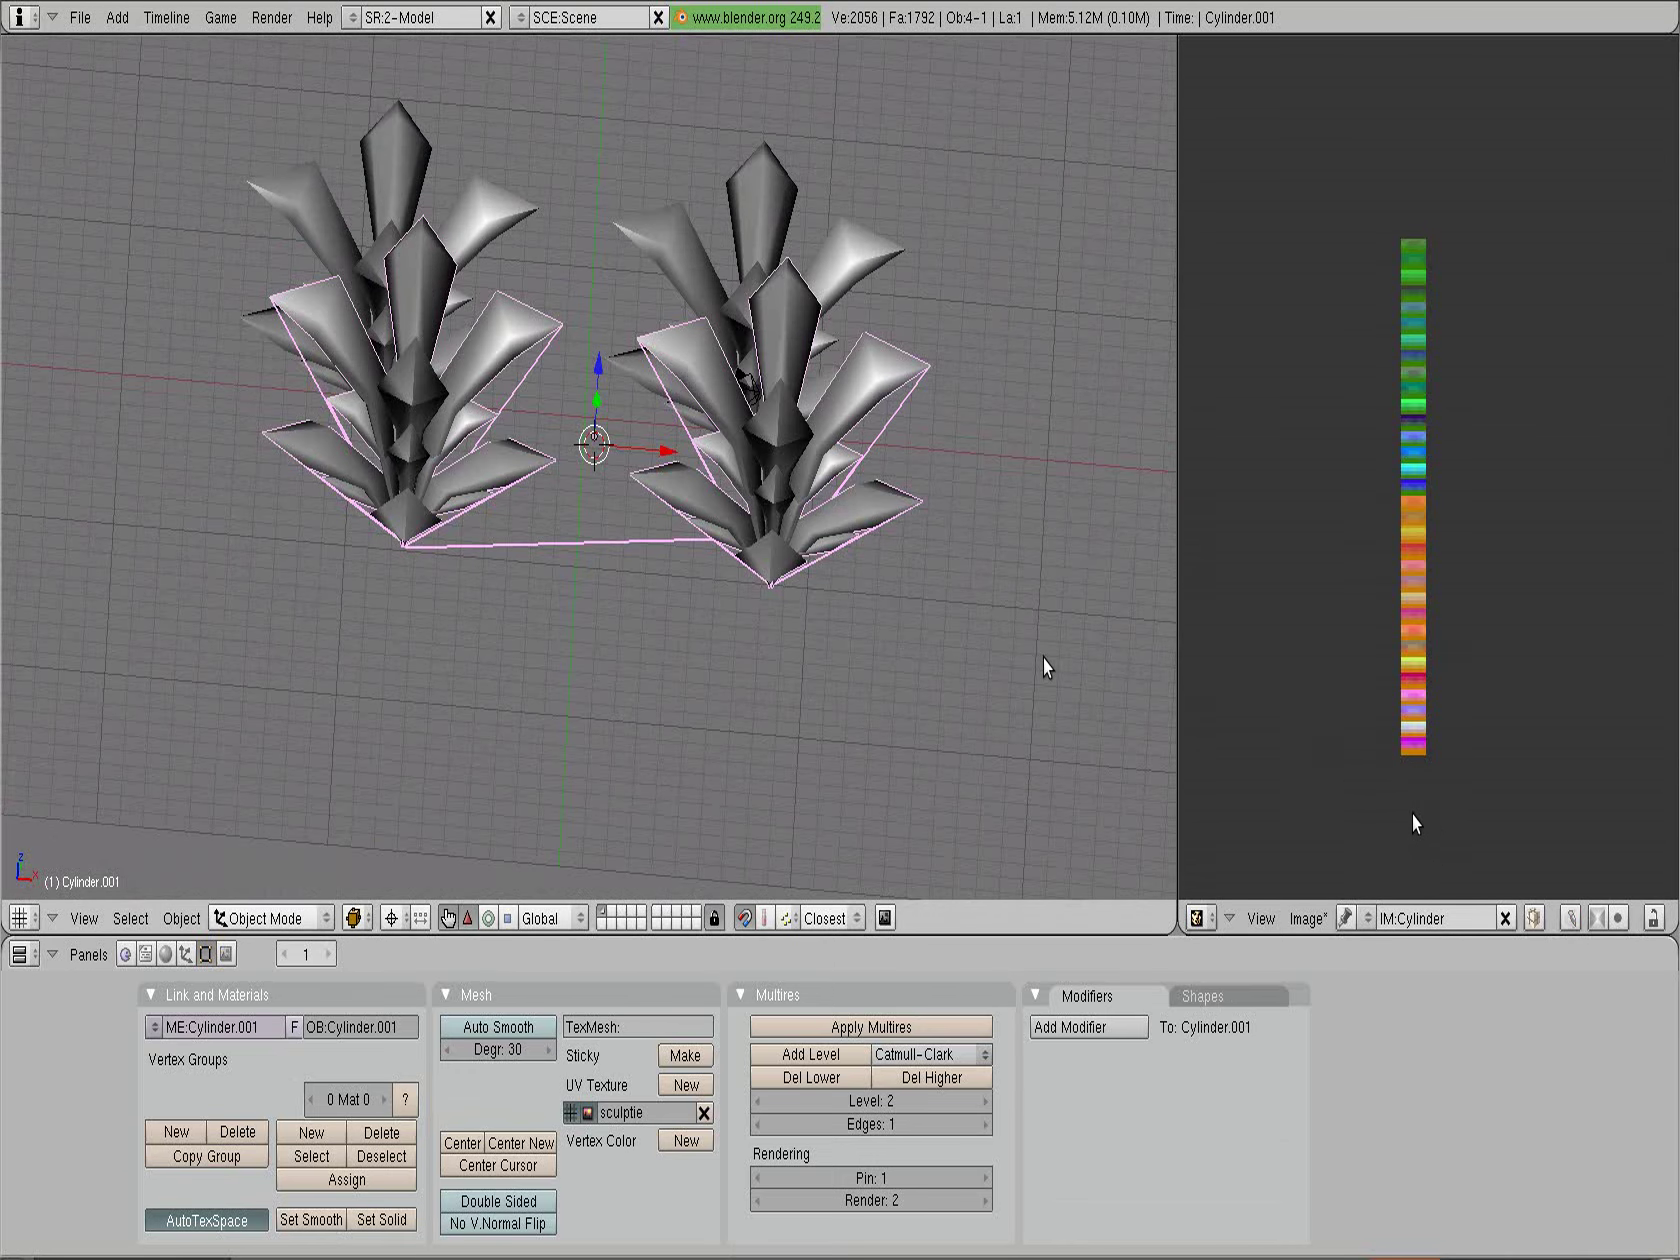
# Save the baked sculpt map in Targa format as multiplante.tga
pyautogui.click(1320, 930)
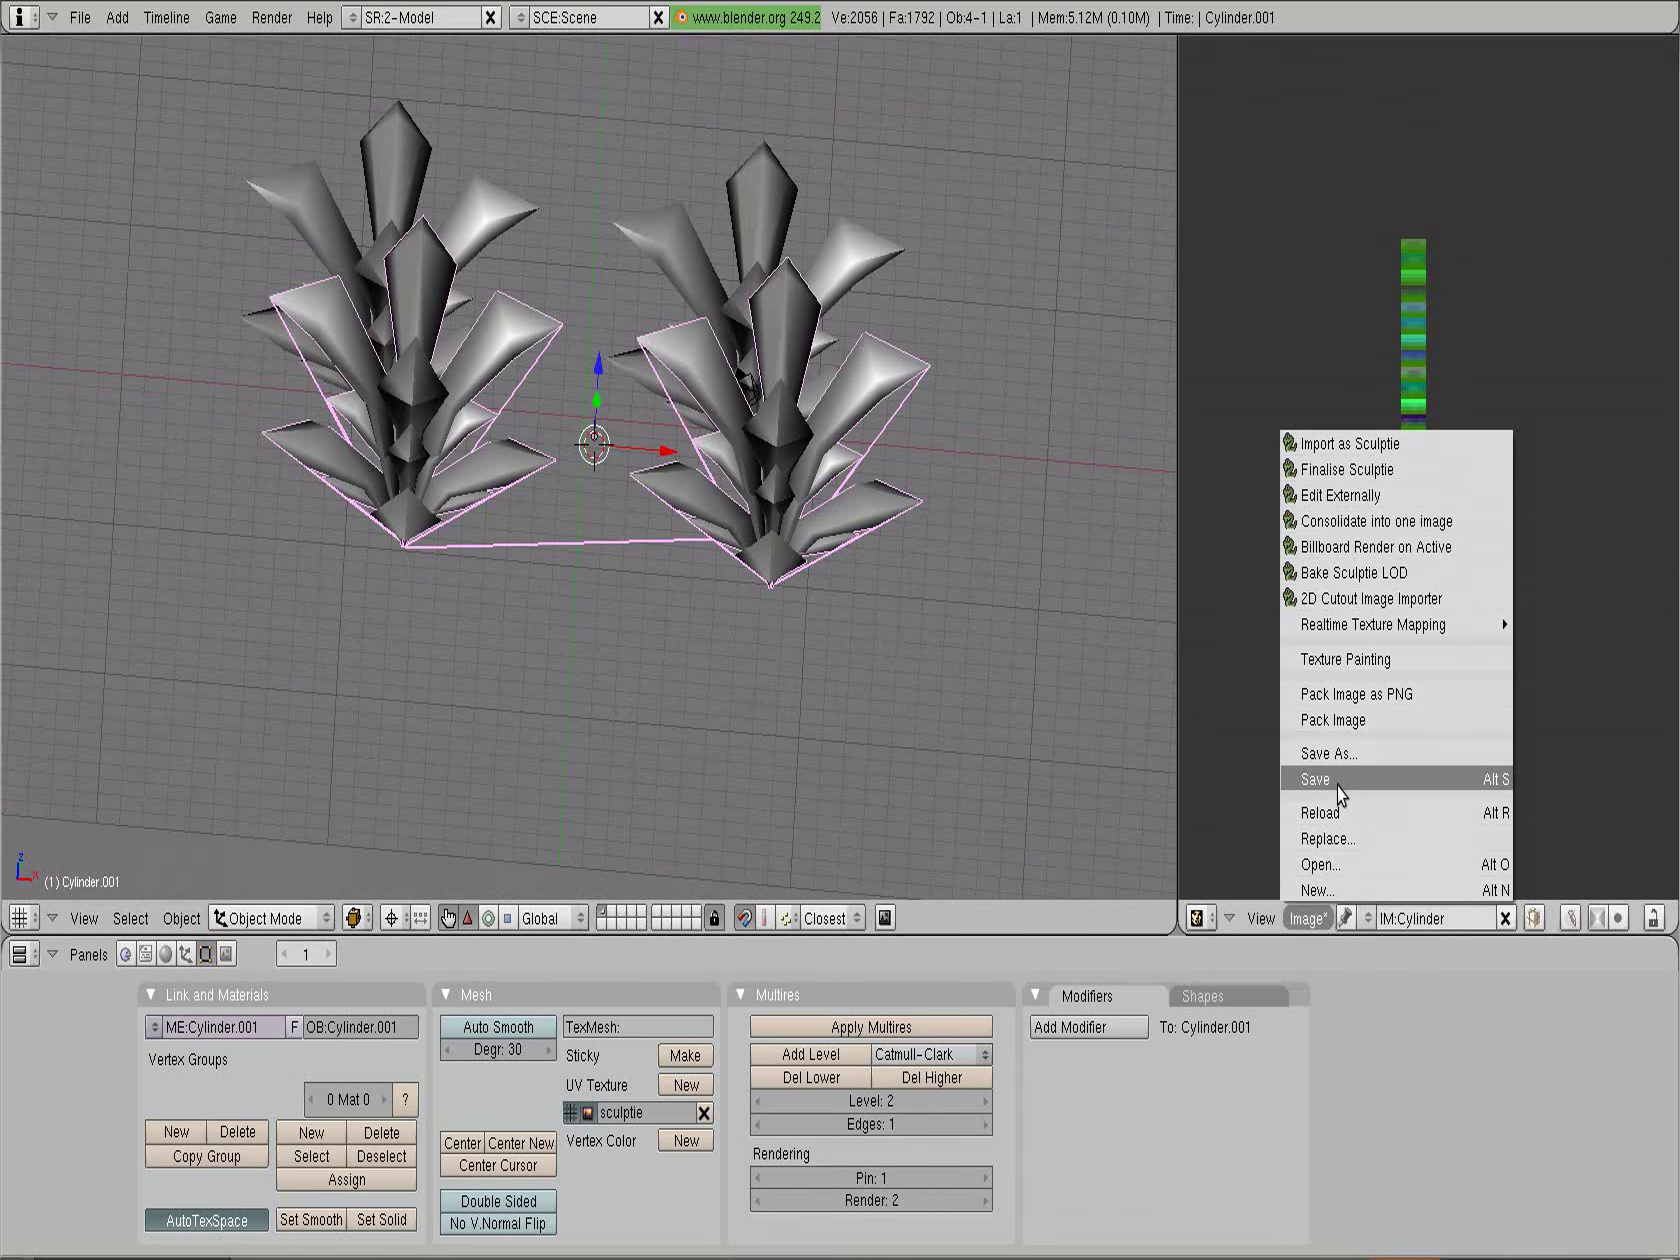
pyautogui.click(1340, 790)
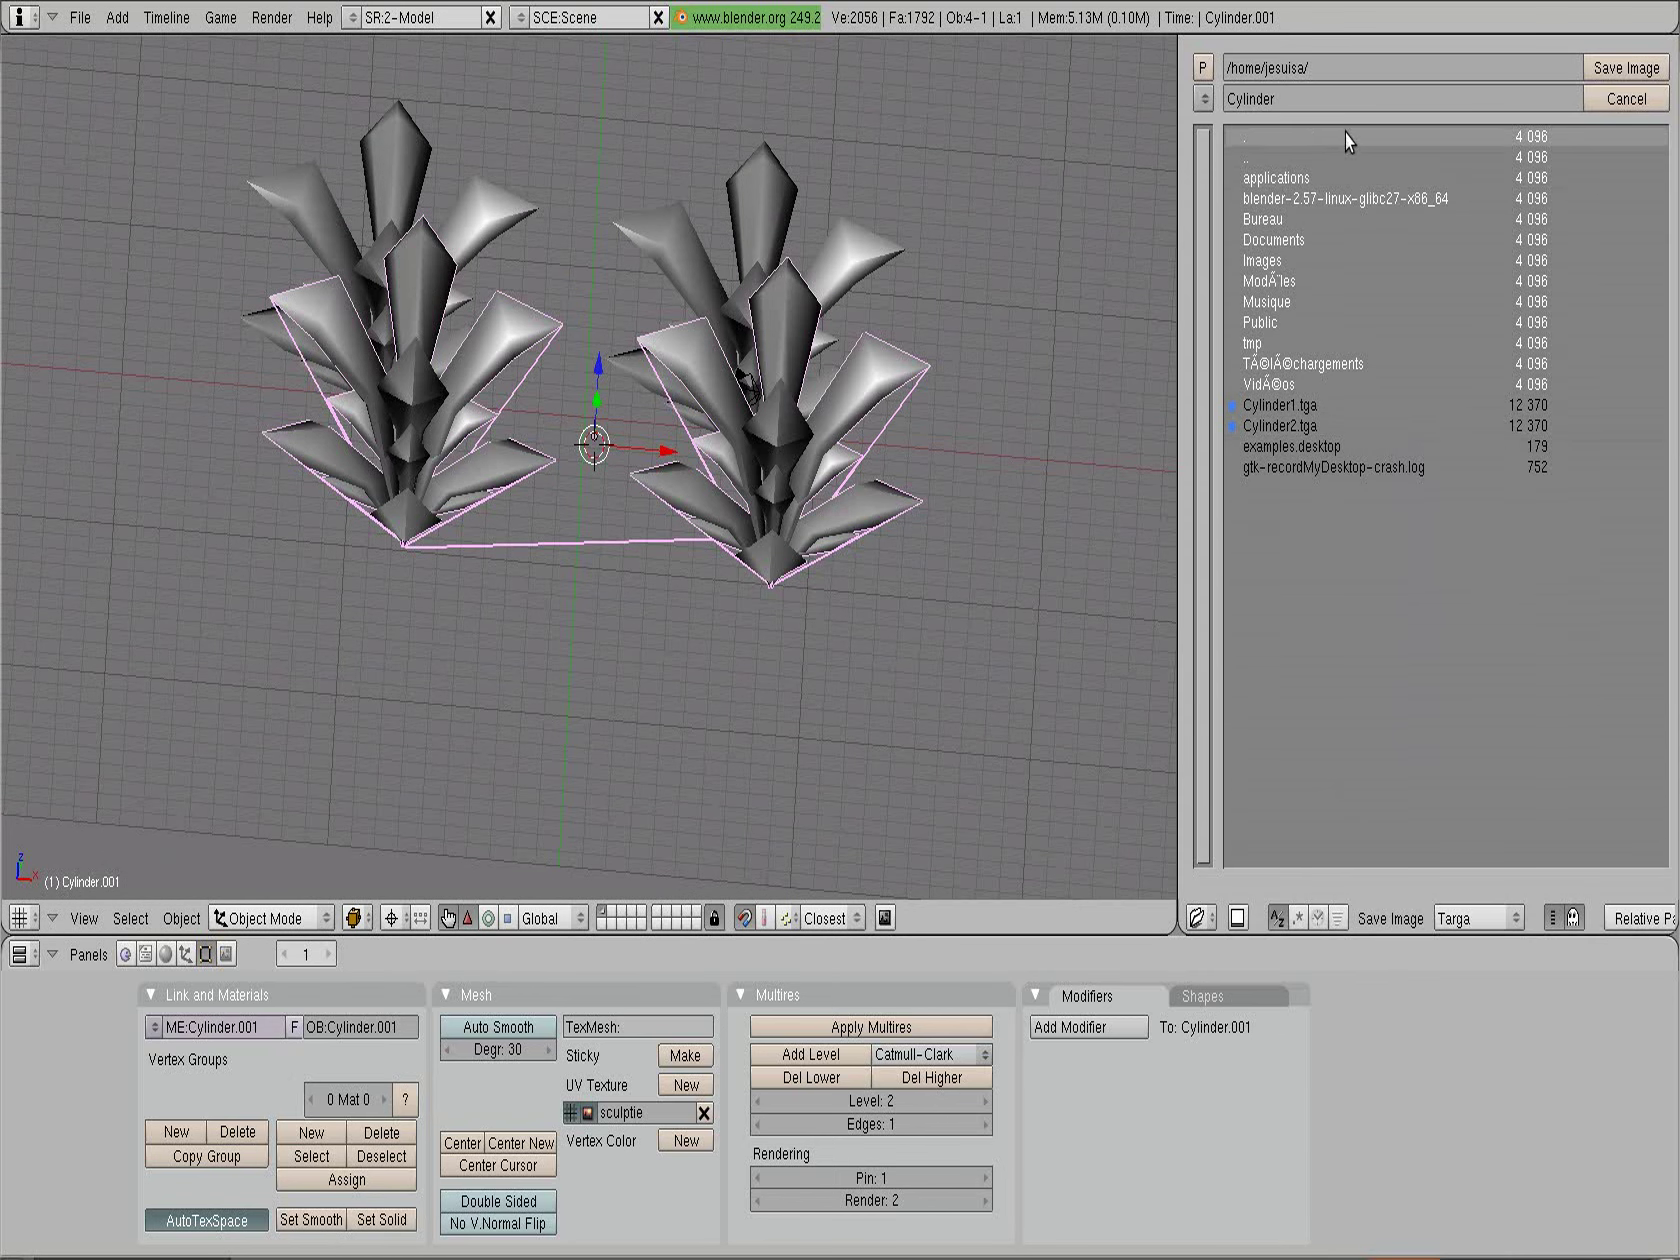
pyautogui.click(1250, 106)
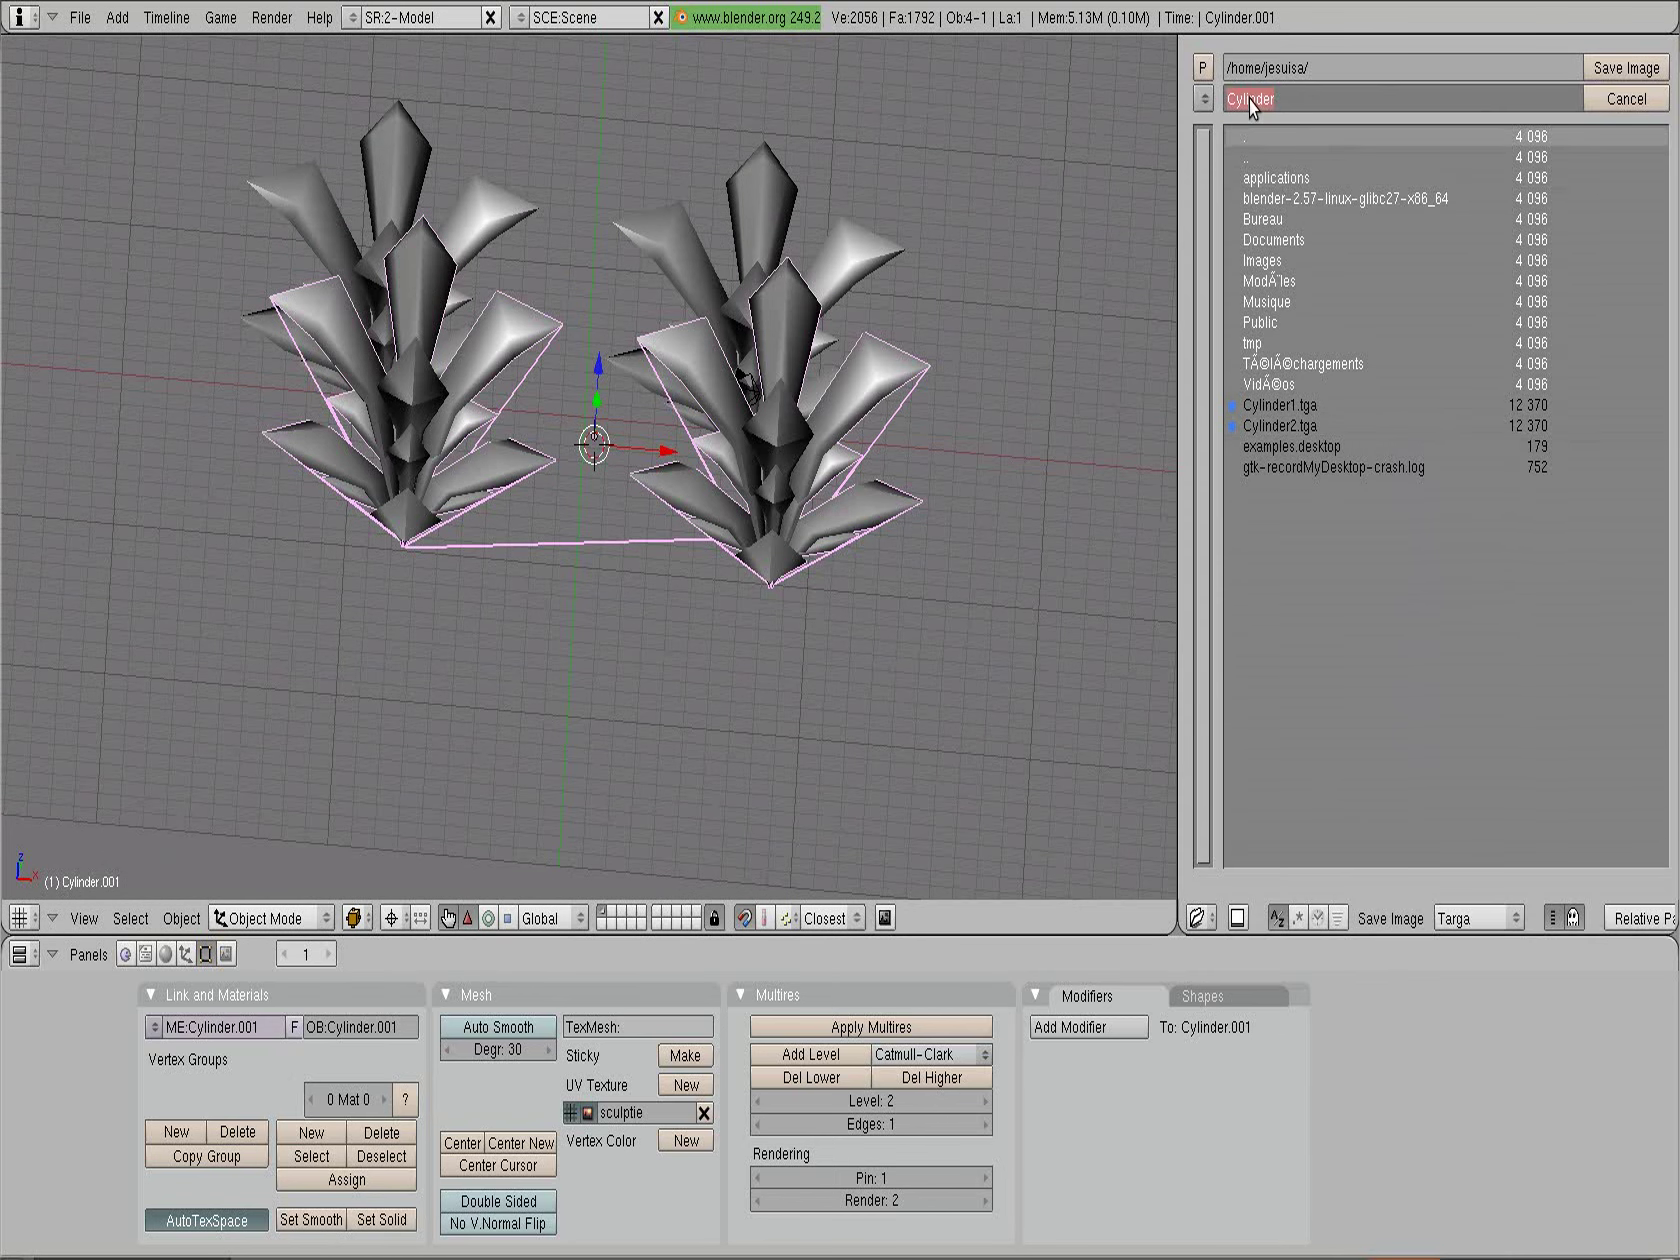
pyautogui.write('multiplan')
pyautogui.write('te')
pyautogui.click(1458, 930)
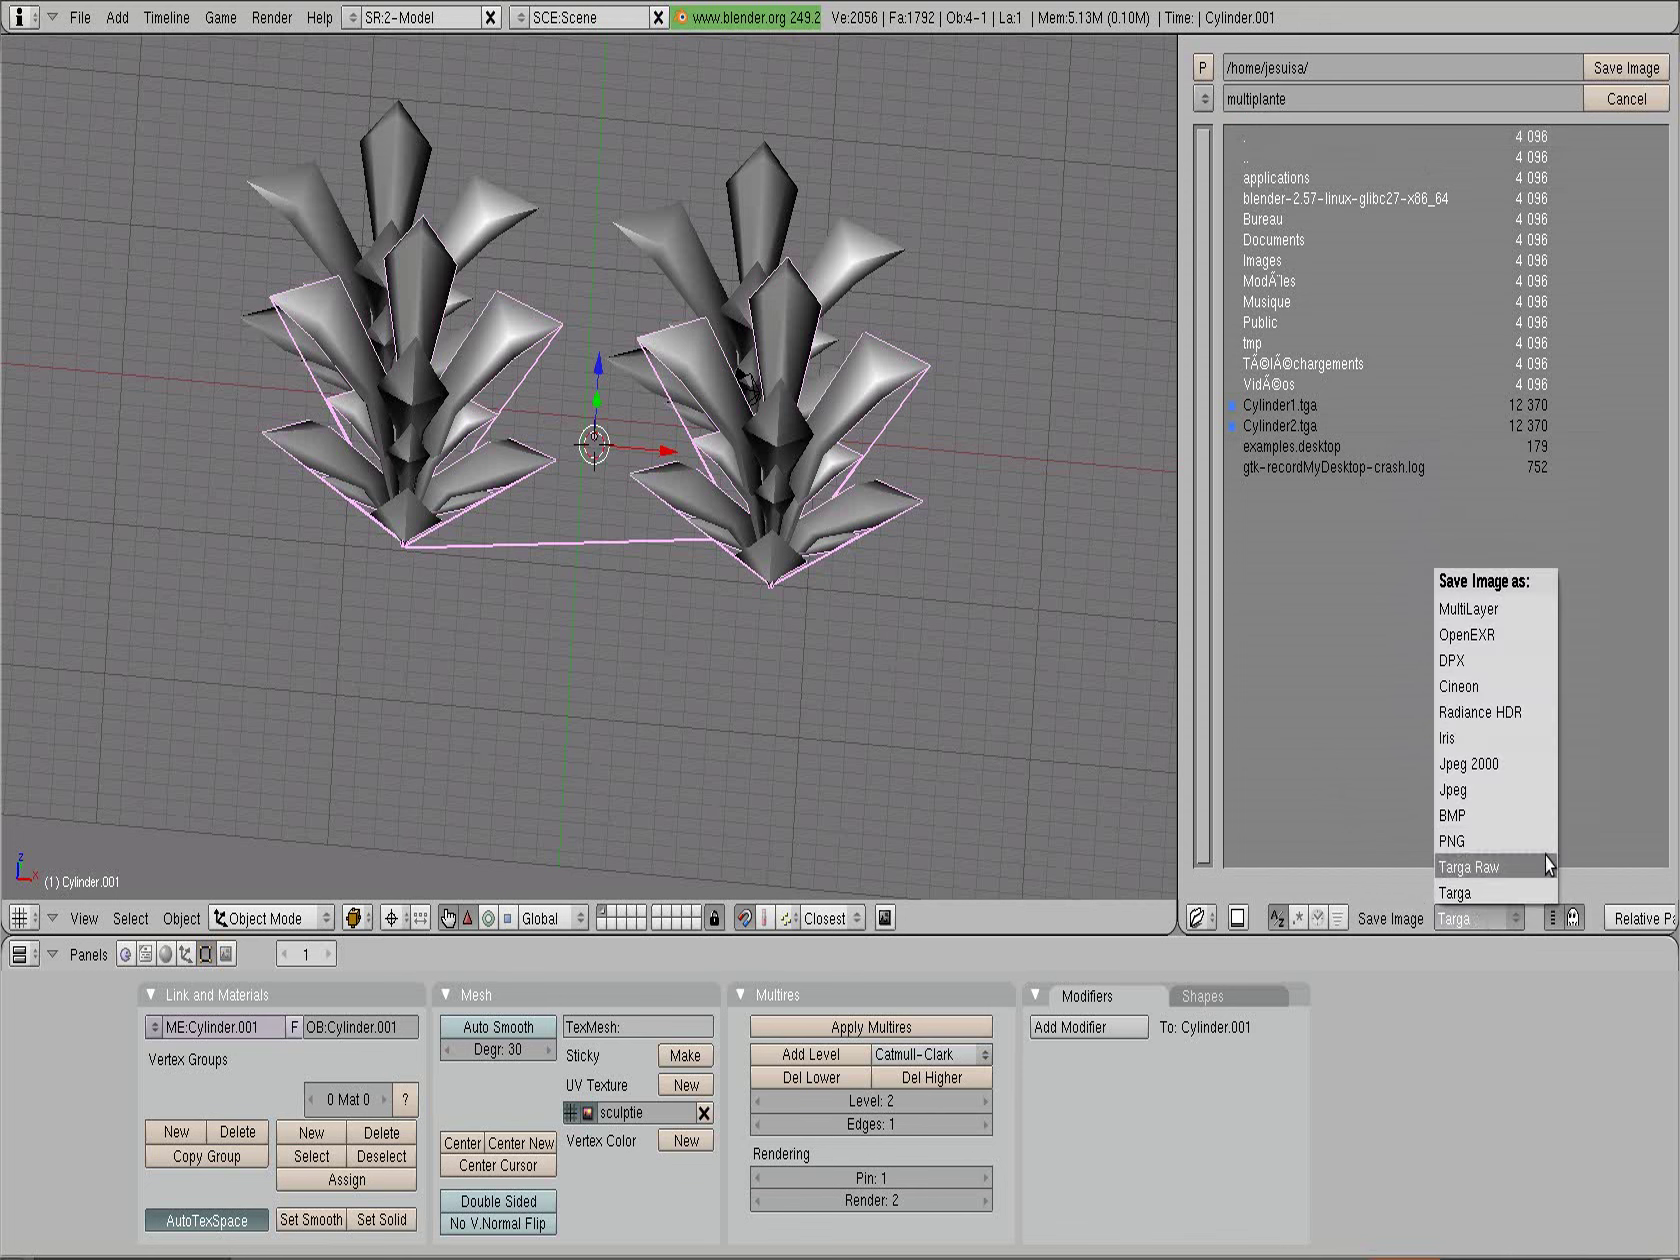
pyautogui.click(1646, 78)
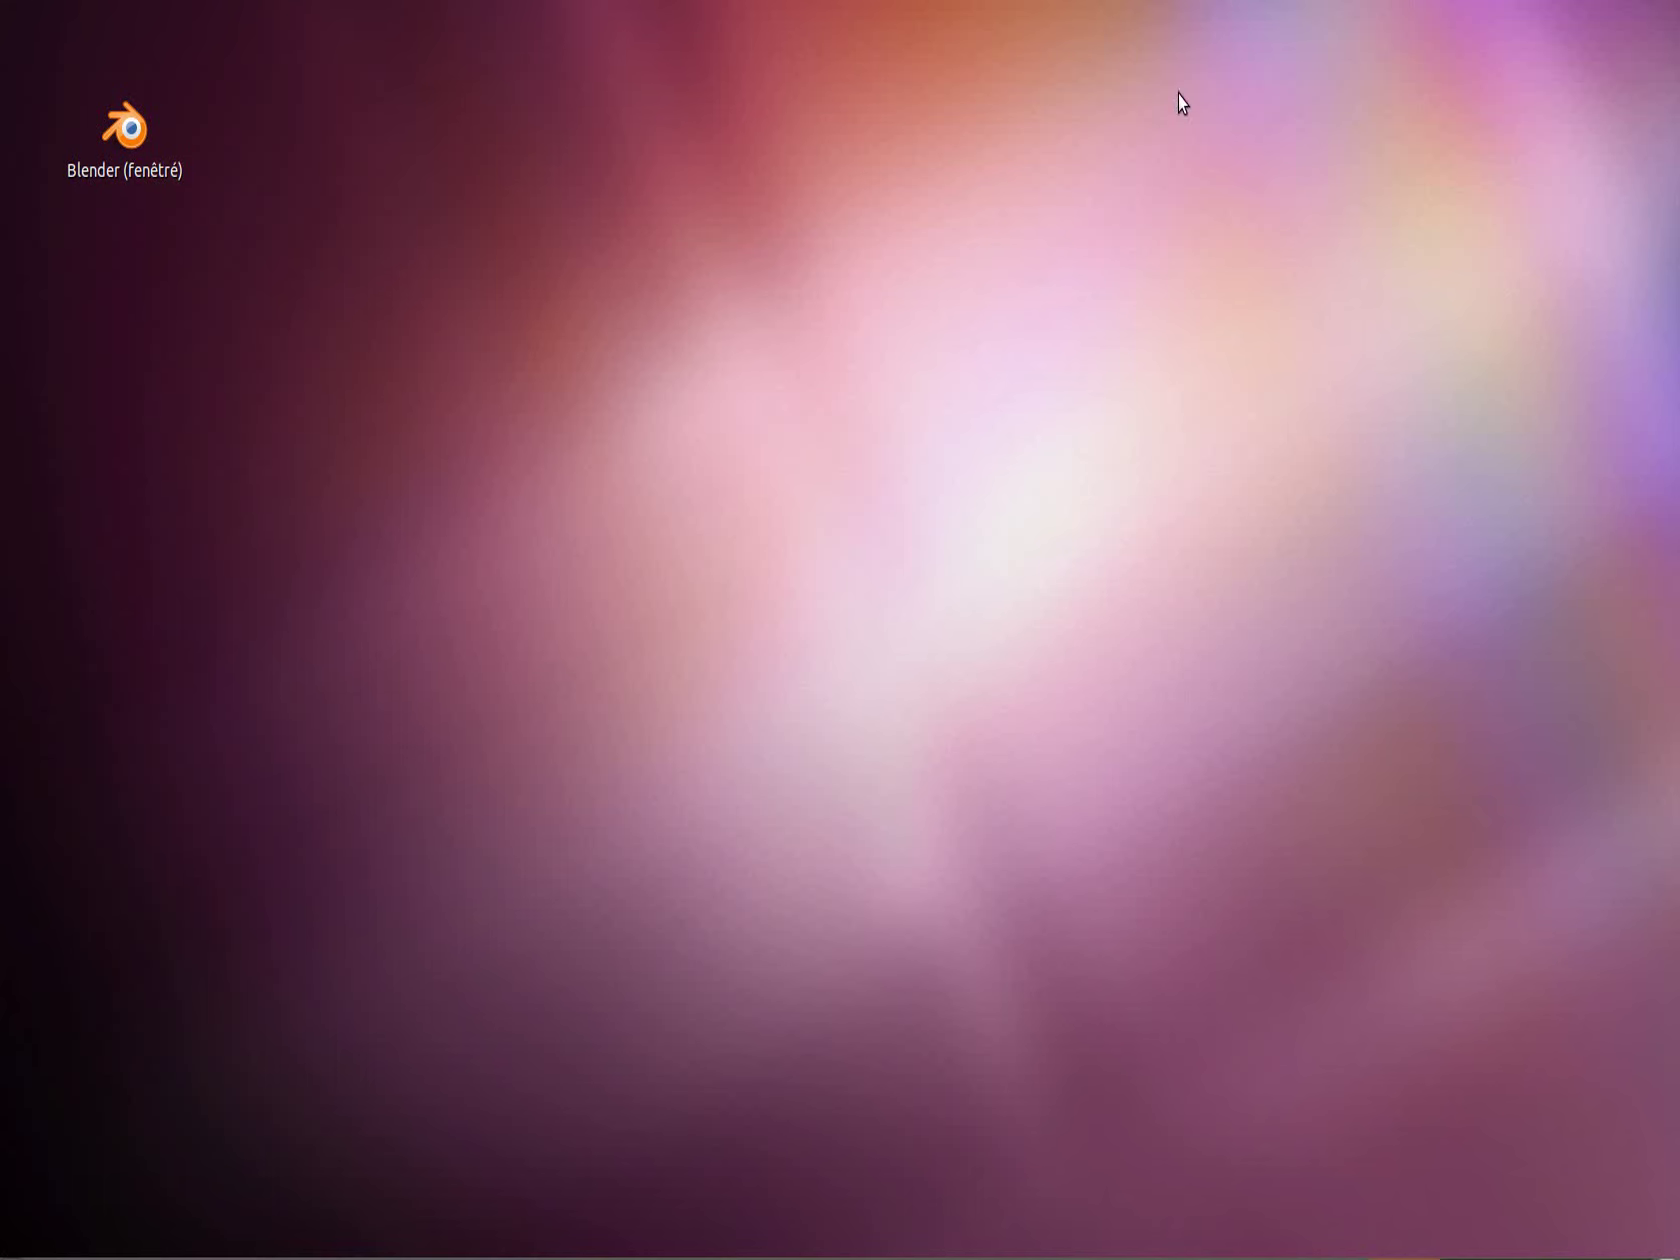
# Open the top-right tray icon's menu offering Pause and Quitter
pyautogui.rightClick(1370, 3)
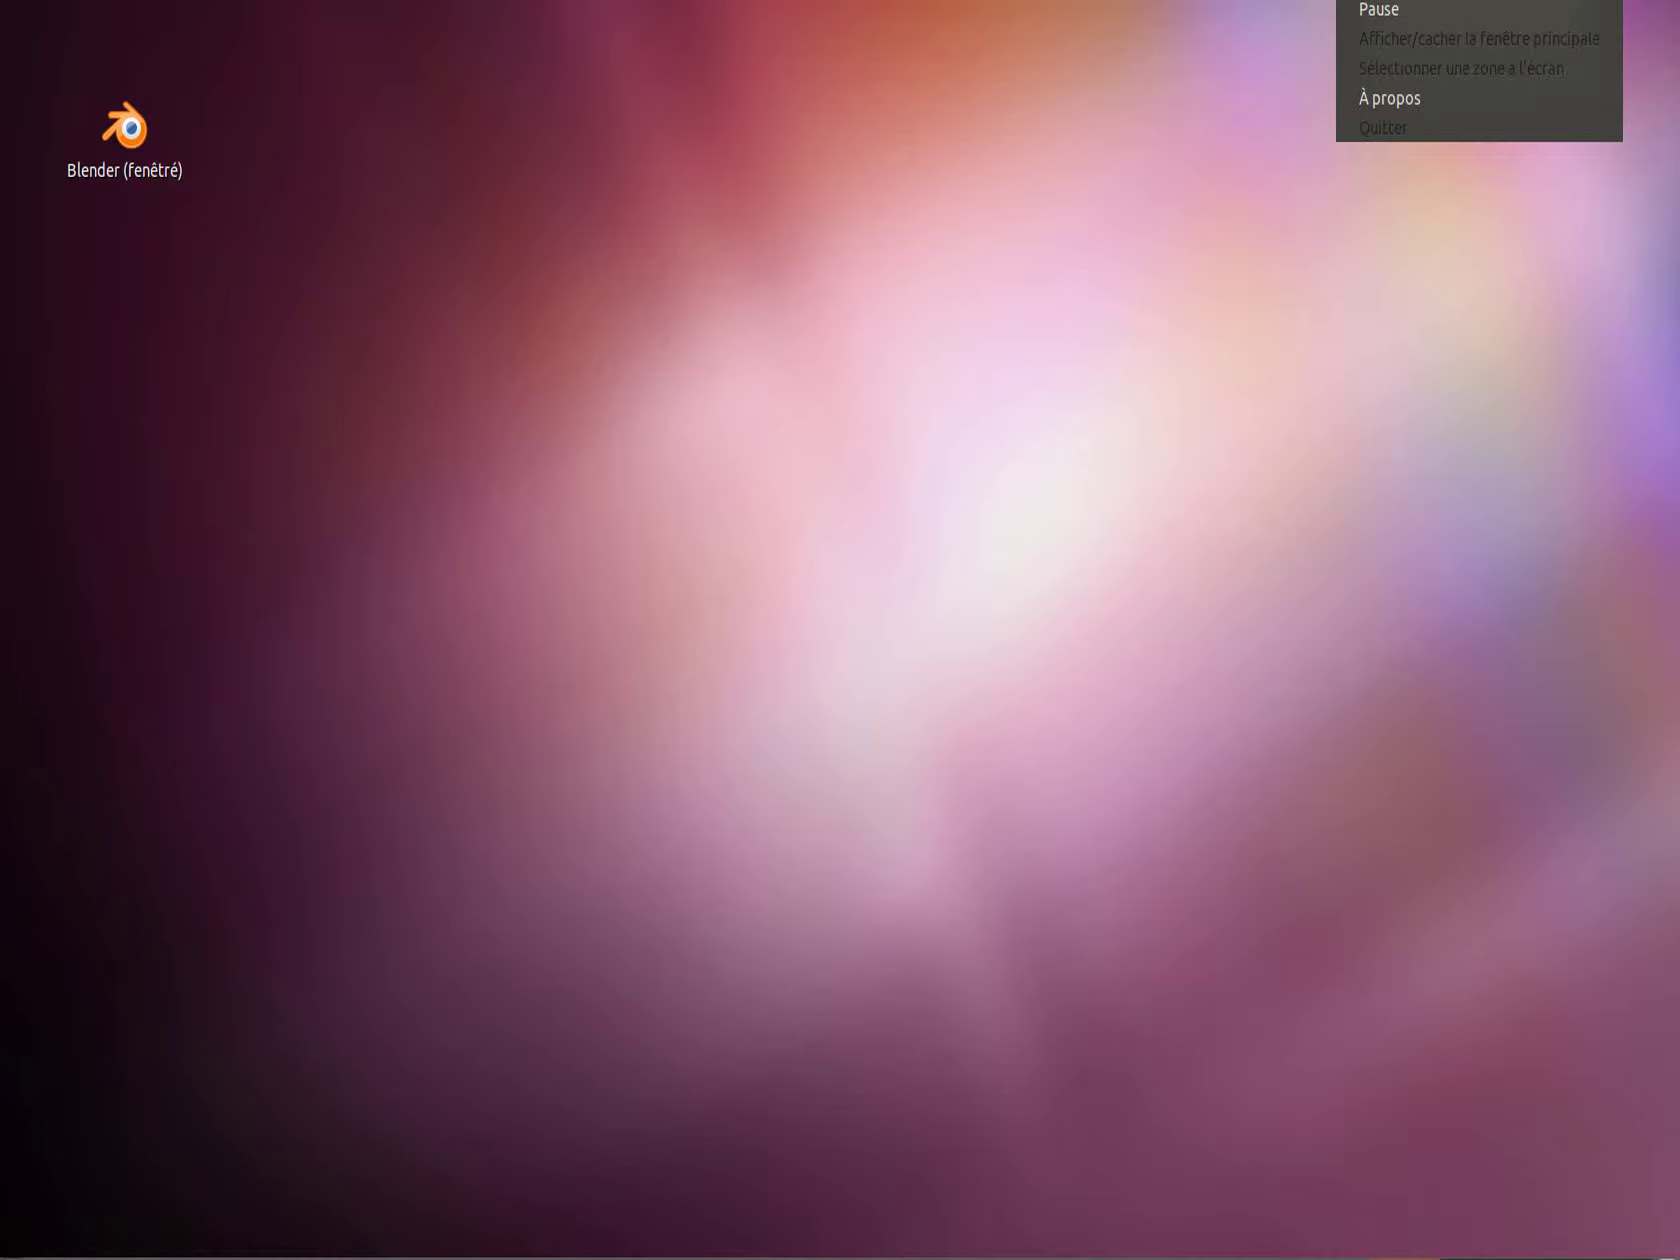